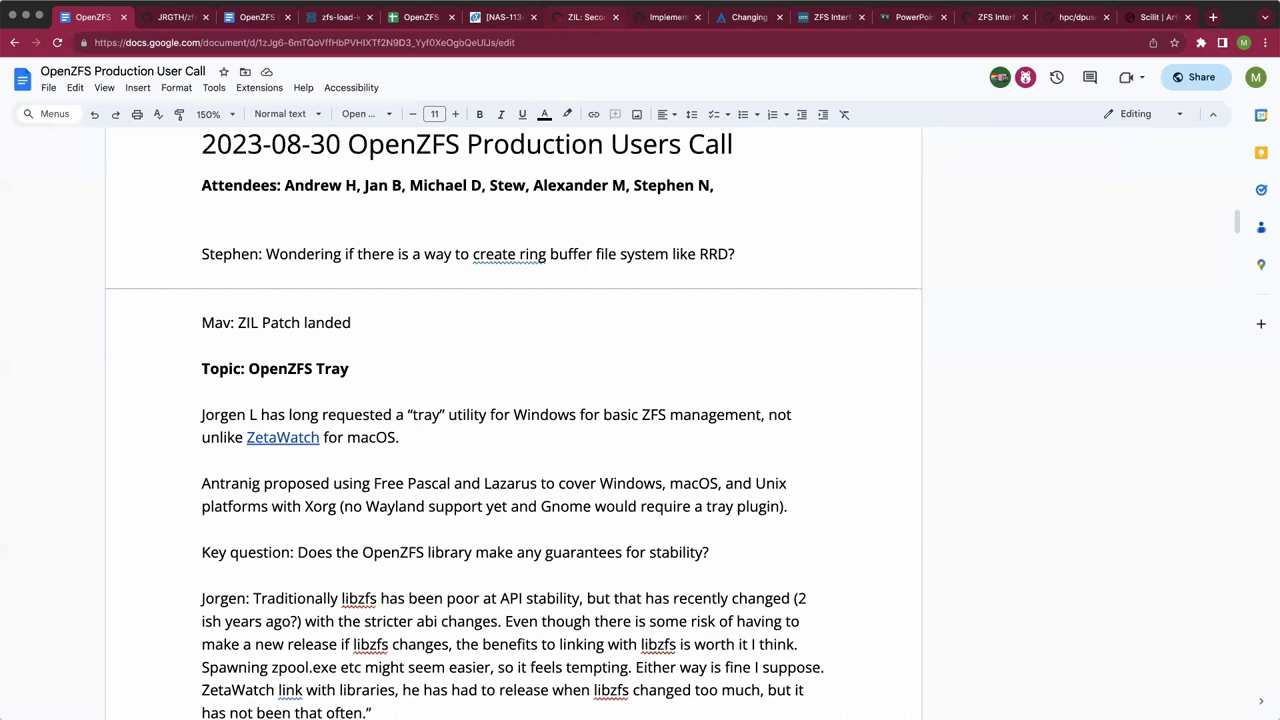
Remove the extra blank line above the ring buffer question and add an indented note below it: "Been using ZFS to host legacy software.".
{"action": "left_click", "coordinate": [373, 232]}
{"action": "key", "text": "BackSpace"}
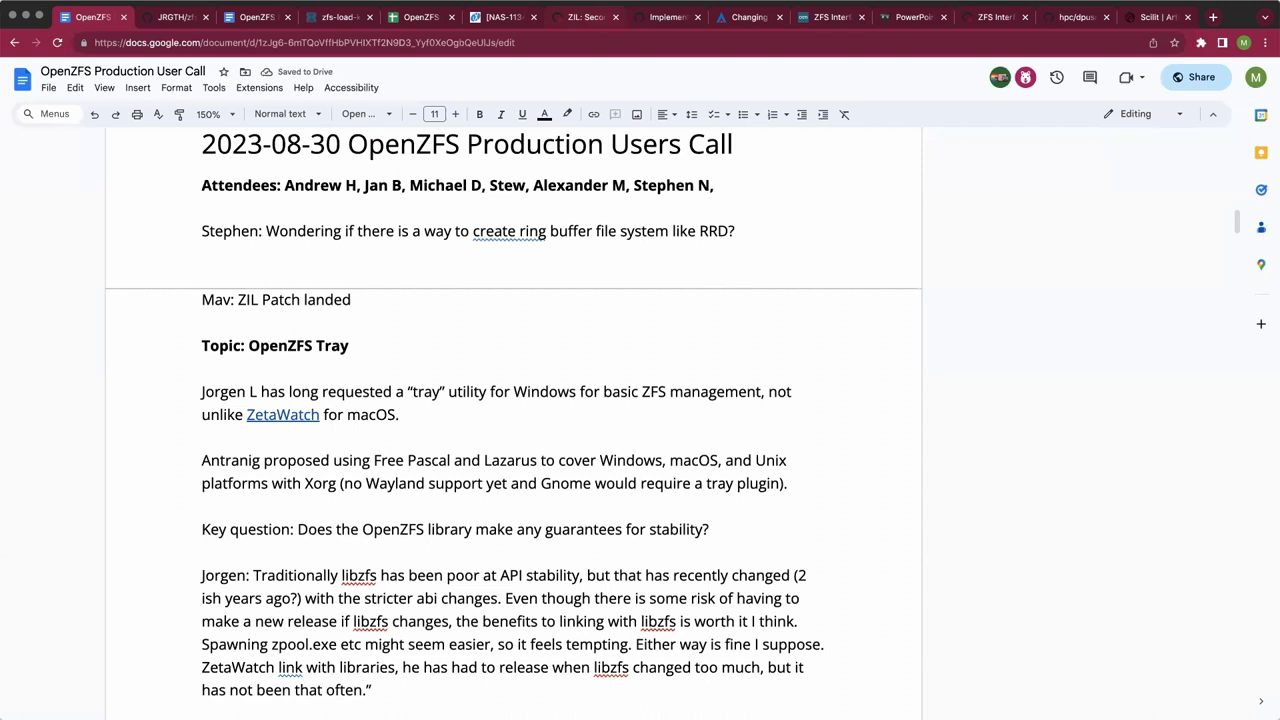
{"action": "left_click", "coordinate": [202, 254]}
{"action": "key", "text": "Return"}
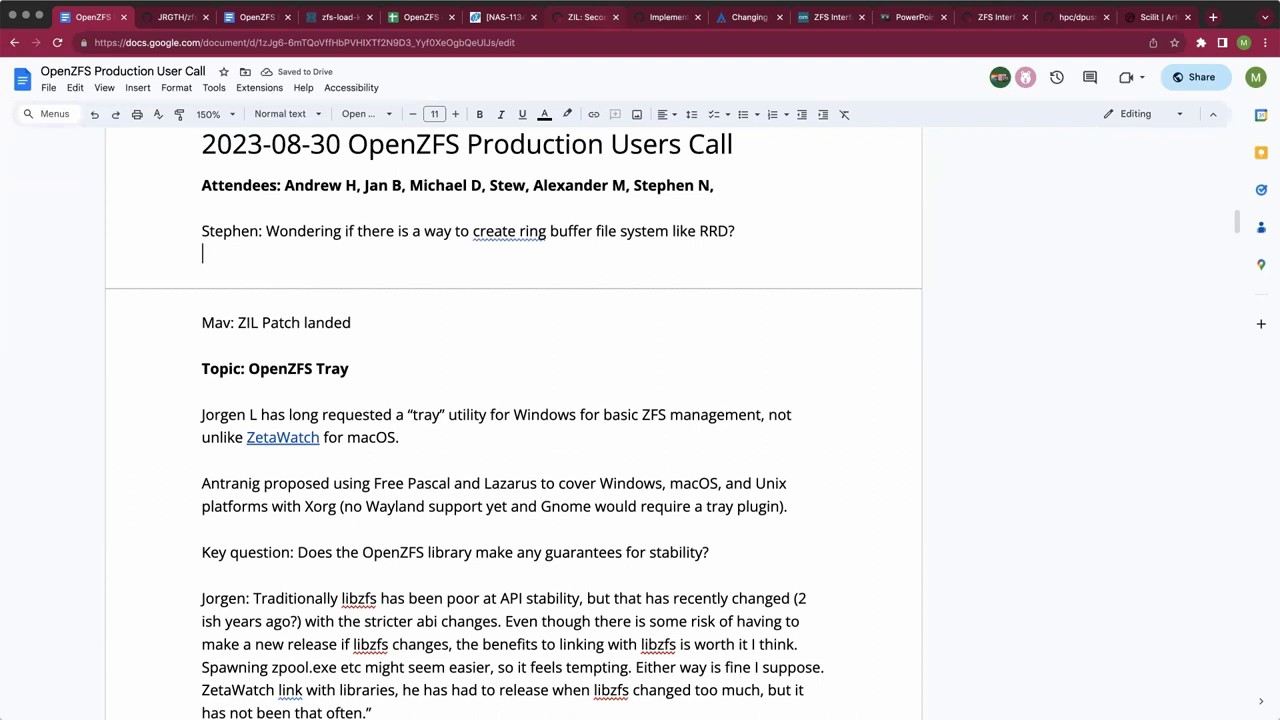
{"action": "key", "text": "Tab"}
{"action": "type", "text": "Been using ZFS"}
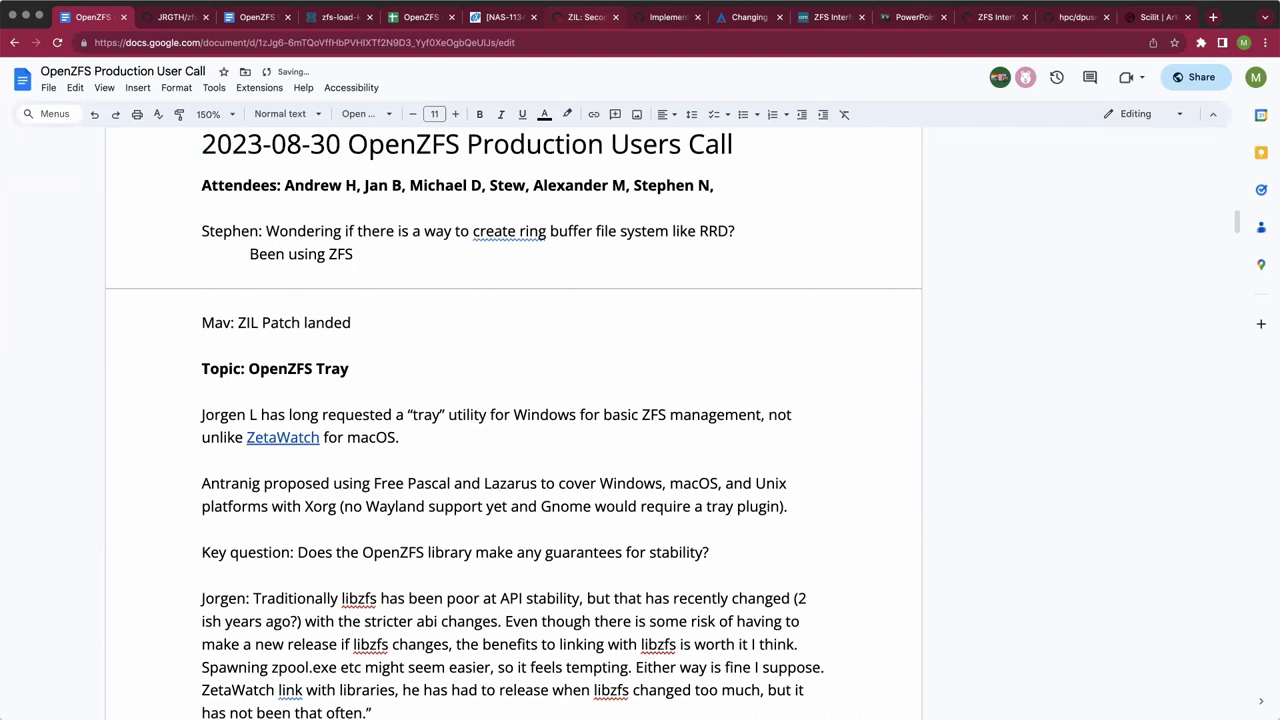
{"action": "type", "text": " to host legacy so"}
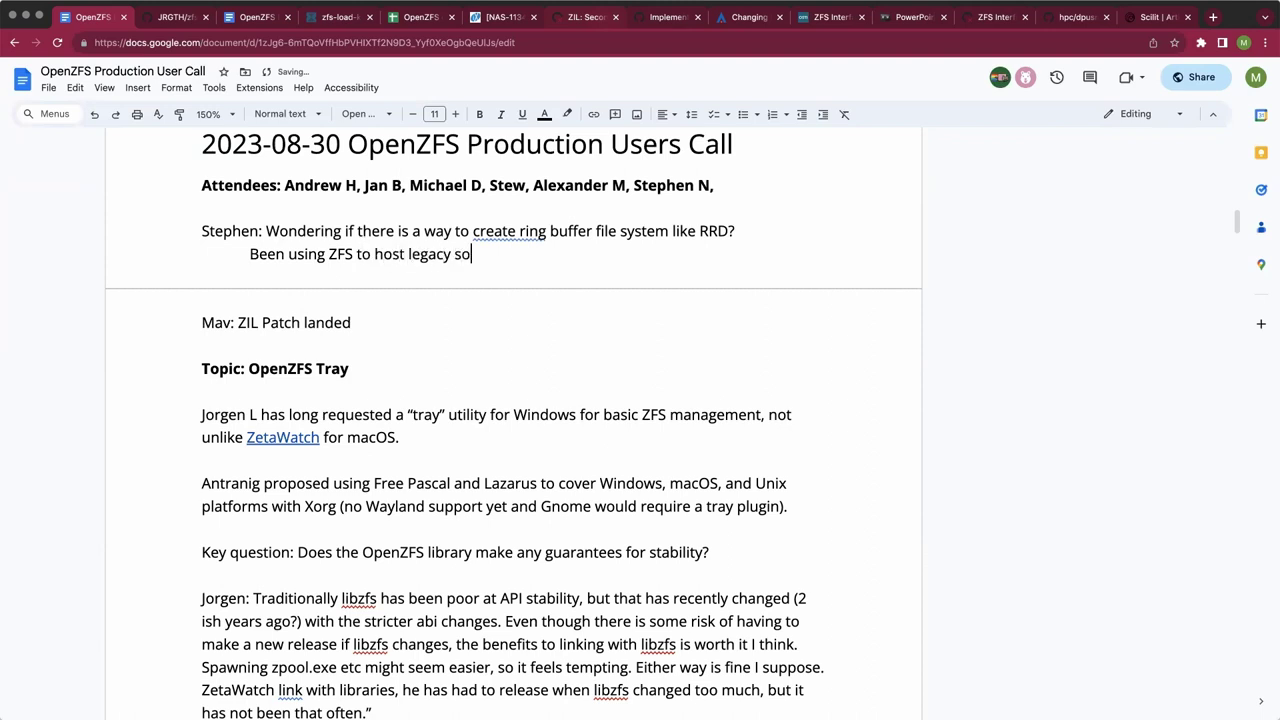
{"action": "type", "text": "ftware."}
Insert "delicate" before "legacy software" and append "Creates lots of temporary files that it fails to clean up." to the note.
{"action": "left_click", "coordinate": [408, 254]}
{"action": "type", "text": "delicate"}
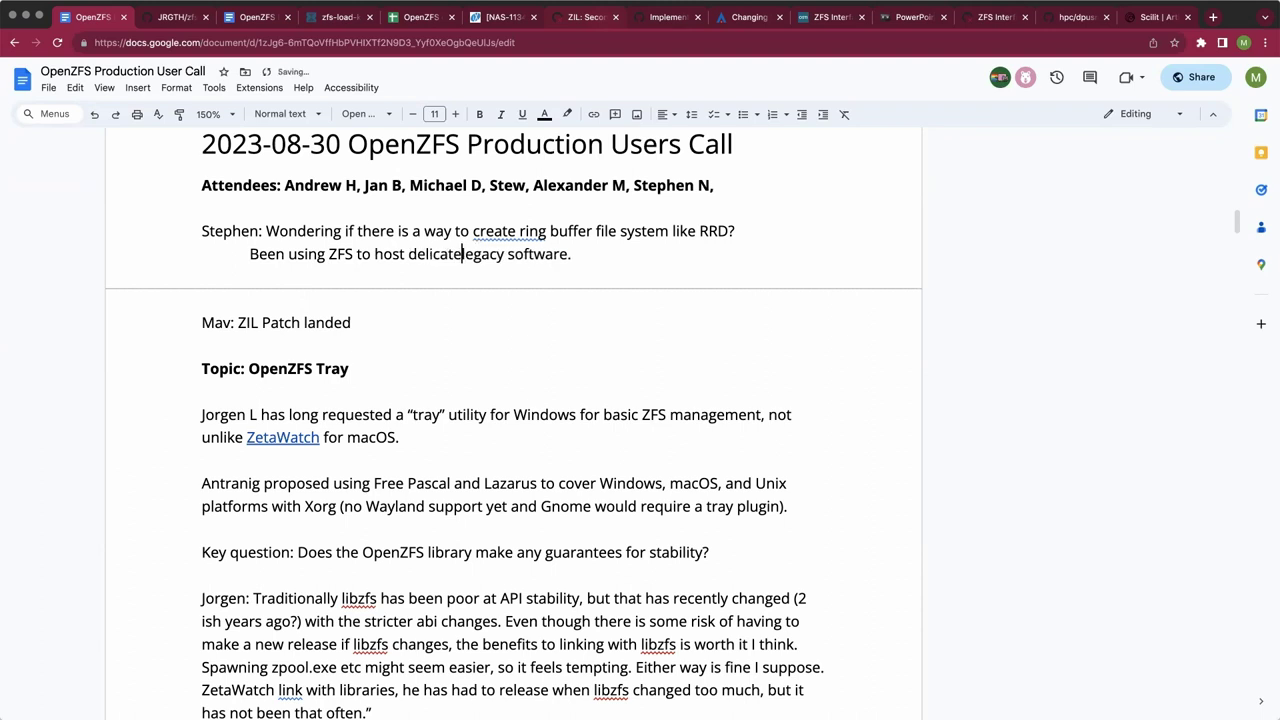
{"action": "left_click", "coordinate": [576, 254]}
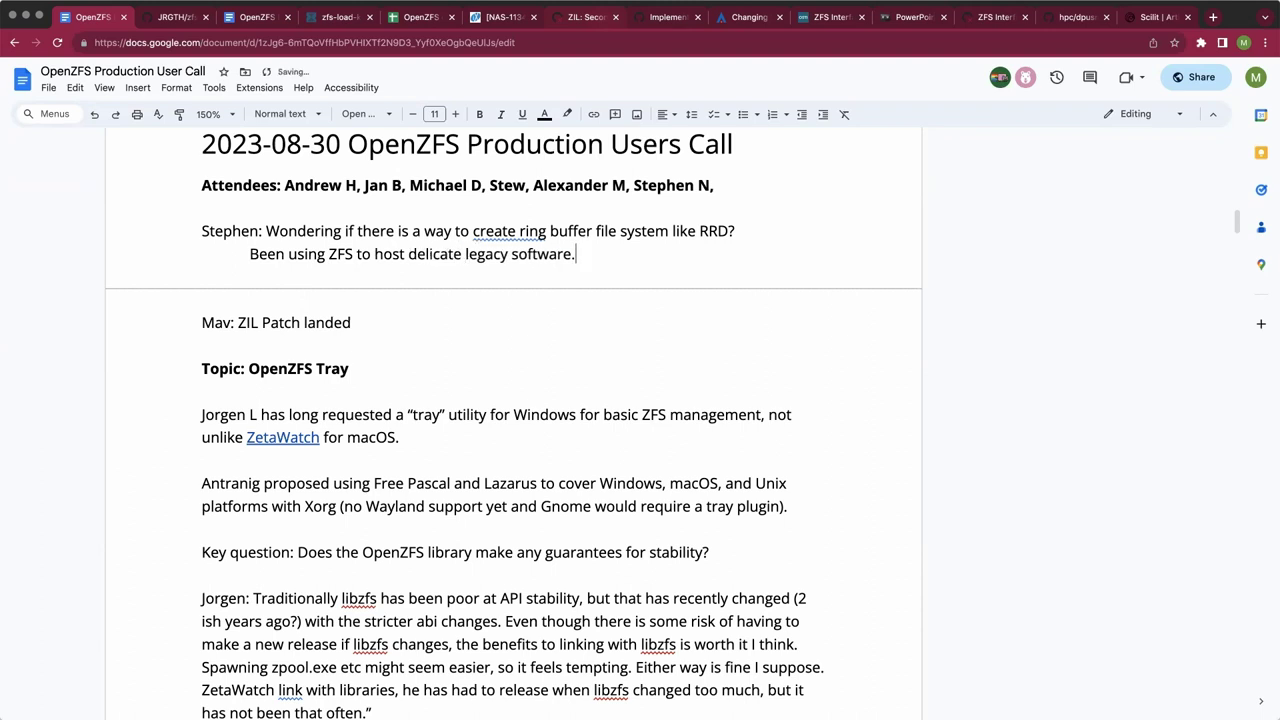
{"action": "type", "text": "Creates lots of temp"}
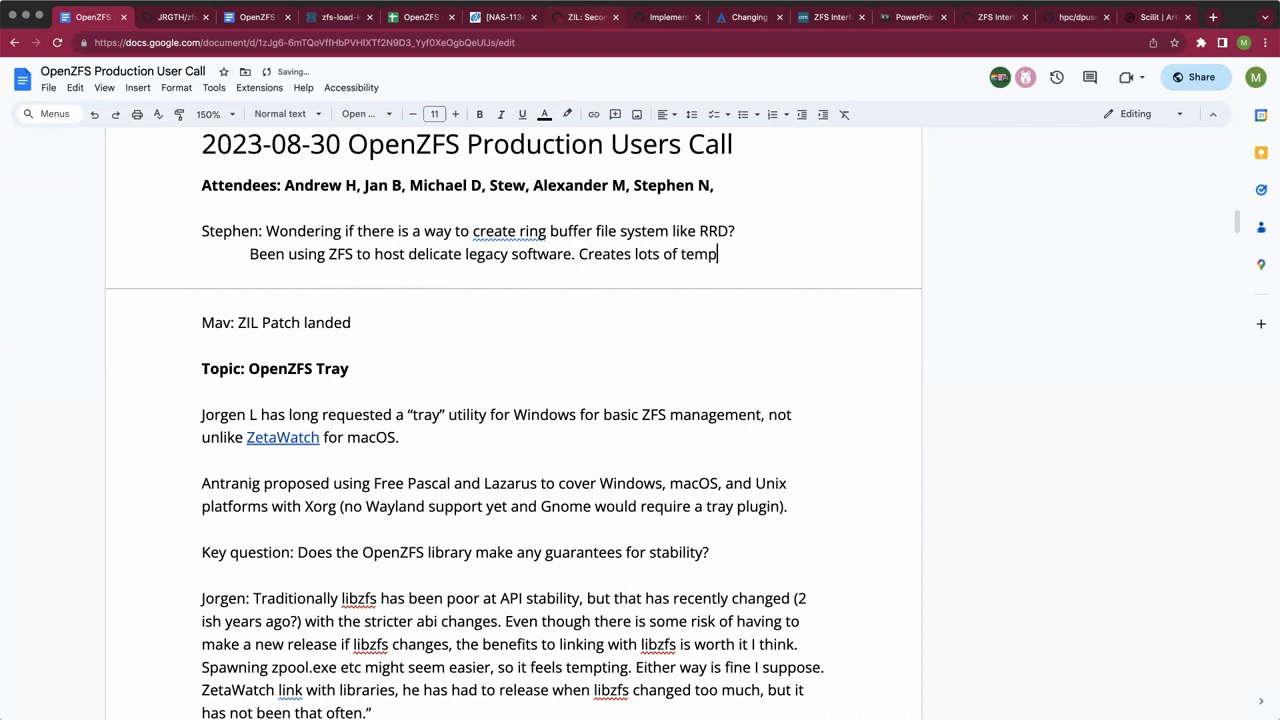
{"action": "type", "text": "orary files that it fail"}
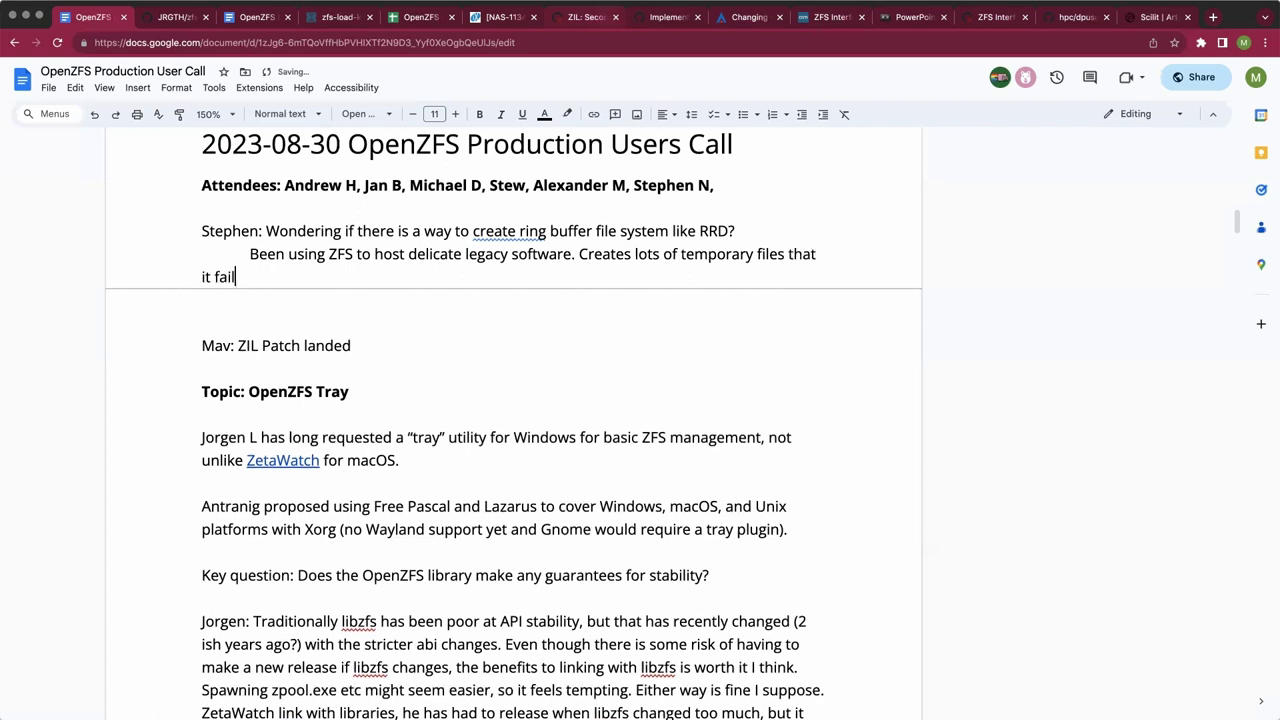
{"action": "type", "text": "s to clean up."}
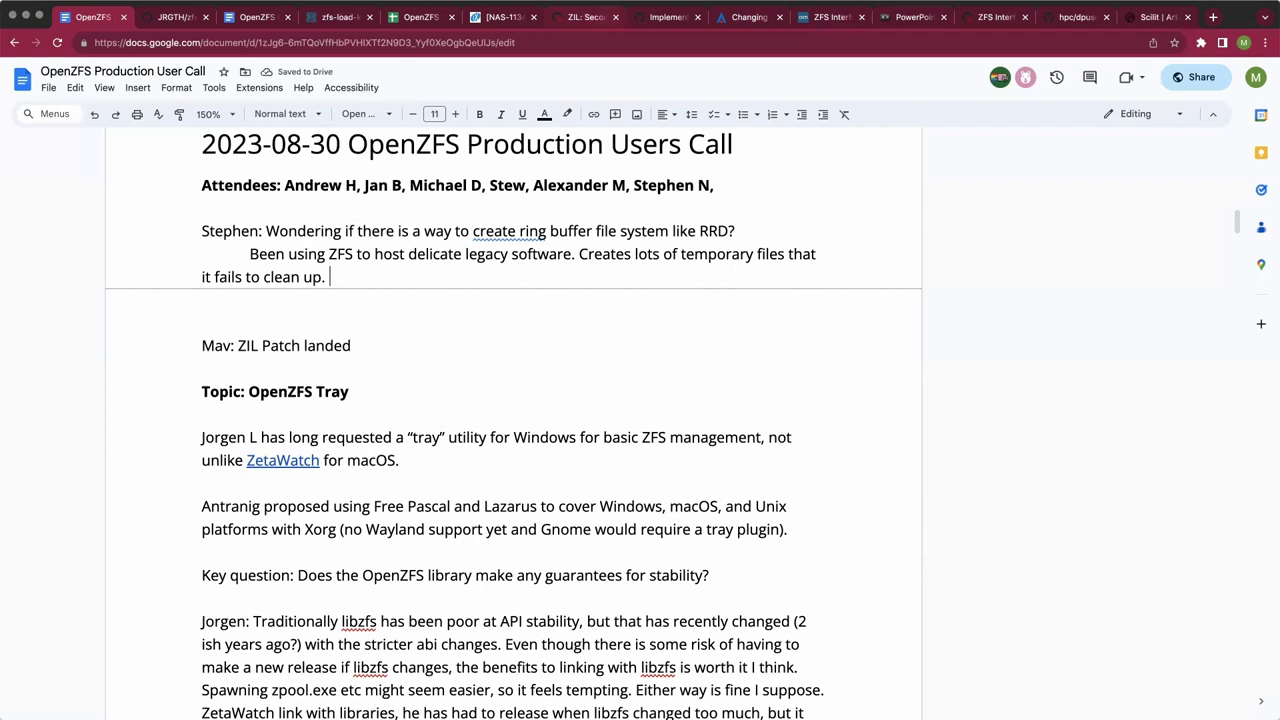
Append the question "Is there a more foolproof way of doing this?" to the end of the indented note.
{"action": "type", "text": " Is there a more foolproo"}
{"action": "key", "text": "Tab"}
{"action": "key", "text": "BackSpace"}
{"action": "key", "text": "BackSpace"}
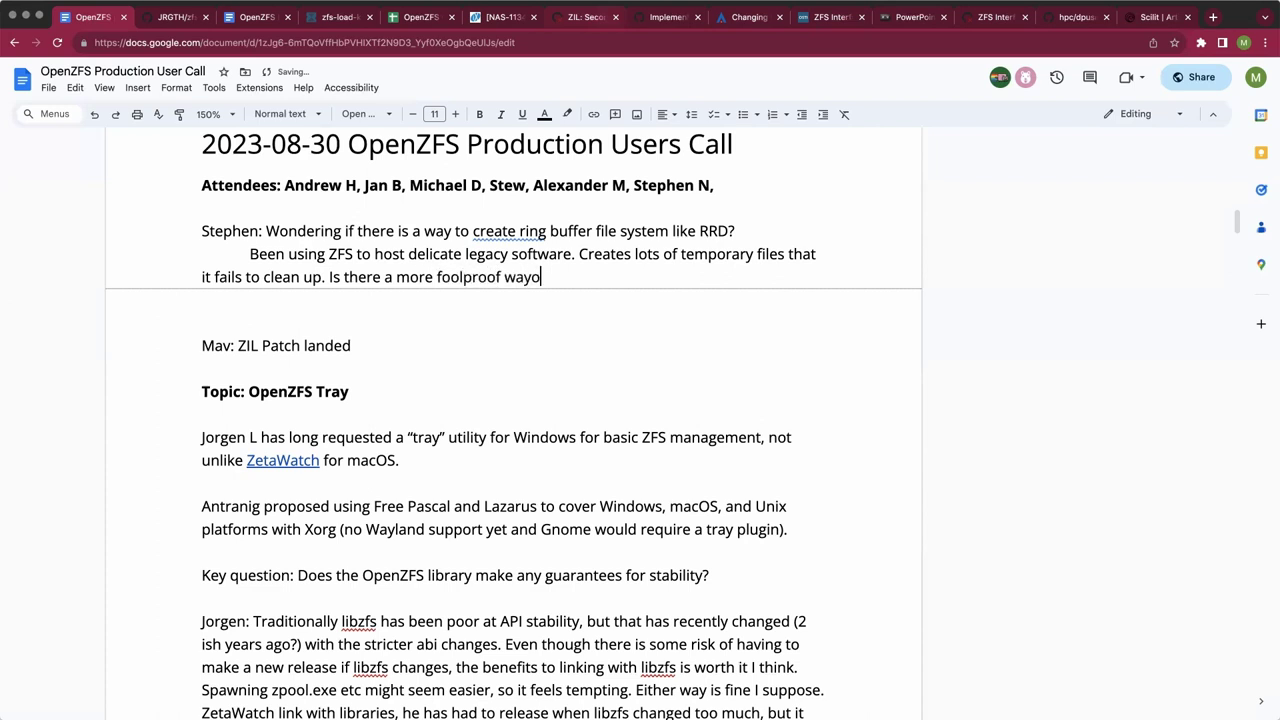
{"action": "type", "text": "of doingthis"}
{"action": "key", "text": "BackSpace"}
{"action": "key", "text": "BackSpace"}
{"action": "key", "text": "BackSpace"}
{"action": "key", "text": "BackSpace"}
{"action": "key", "text": "BackSpace"}
{"action": "type", "text": "this?"}
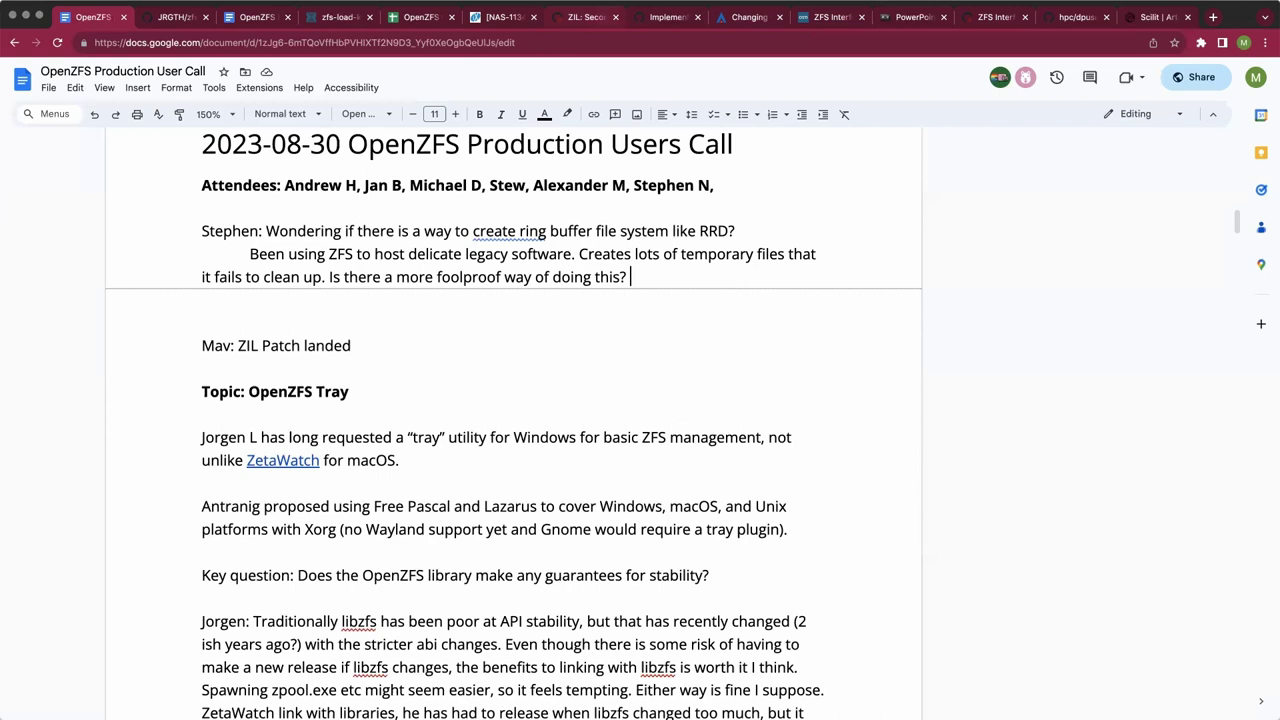
Add an indented reply starting with the attendee's name: "find utility can search based on date, xargs could hand the deletion.".
{"action": "key", "text": "BackSpace"}
{"action": "key", "text": "Return"}
{"action": "type", "text": "Mav: F"}
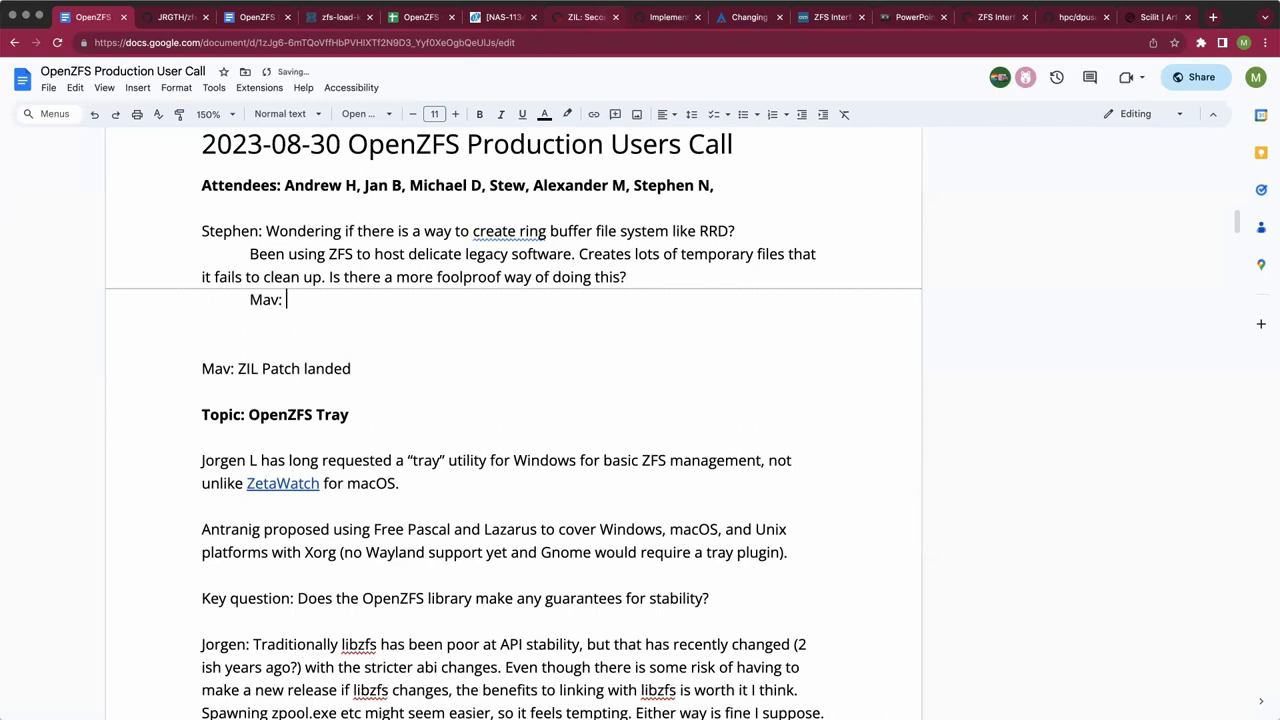
{"action": "key", "text": "BackSpace"}
{"action": "type", "text": "find too"}
{"action": "key", "text": "BackSpace"}
{"action": "key", "text": "BackSpace"}
{"action": "key", "text": "BackSpace"}
{"action": "type", "text": "utility can "}
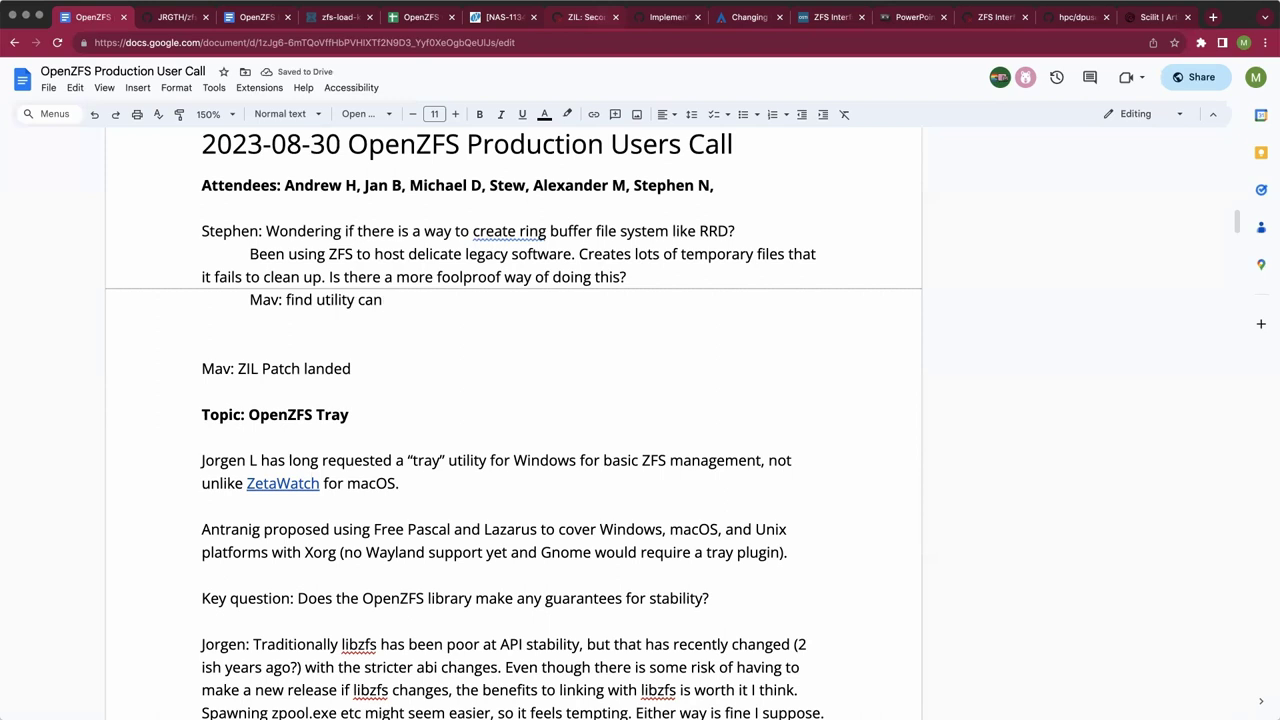
{"action": "type", "text": "search based on date, xargs could"}
{"action": "key", "text": "BackSpace"}
{"action": "key", "text": "BackSpace"}
{"action": "type", "text": "gs could hand"}
{"action": "key", "text": "BackSpace"}
{"action": "key", "text": "BackSpace"}
{"action": "type", "text": "and the "}
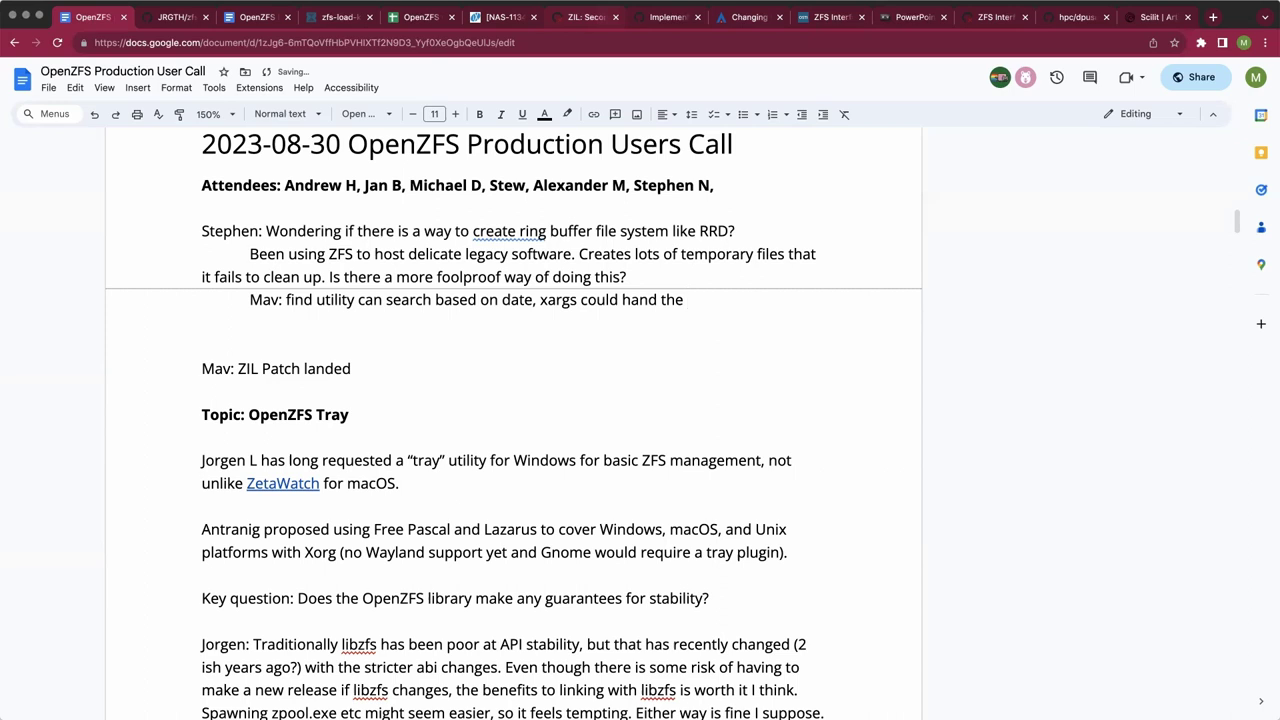
{"action": "type", "text": "deletion."}
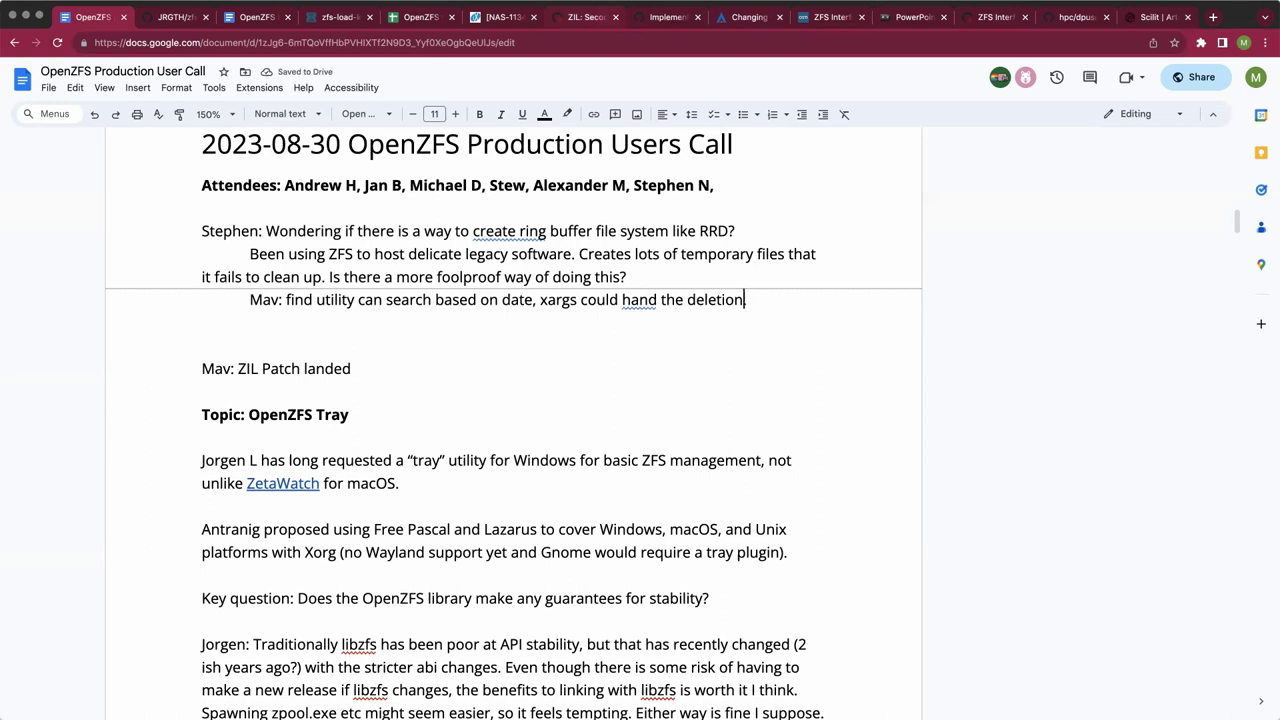
Correct "hand" to "handle" in the reply about the find utility and xargs.
{"action": "key", "text": "Left"}
{"action": "key", "text": "Left"}
{"action": "key", "text": "Left"}
{"action": "key", "text": "Left"}
{"action": "key", "text": "Left"}
{"action": "key", "text": "Left"}
{"action": "key", "text": "Left"}
{"action": "key", "text": "Left"}
{"action": "key", "text": "Left"}
{"action": "key", "text": "Left"}
{"action": "key", "text": "Left"}
{"action": "key", "text": "Left"}
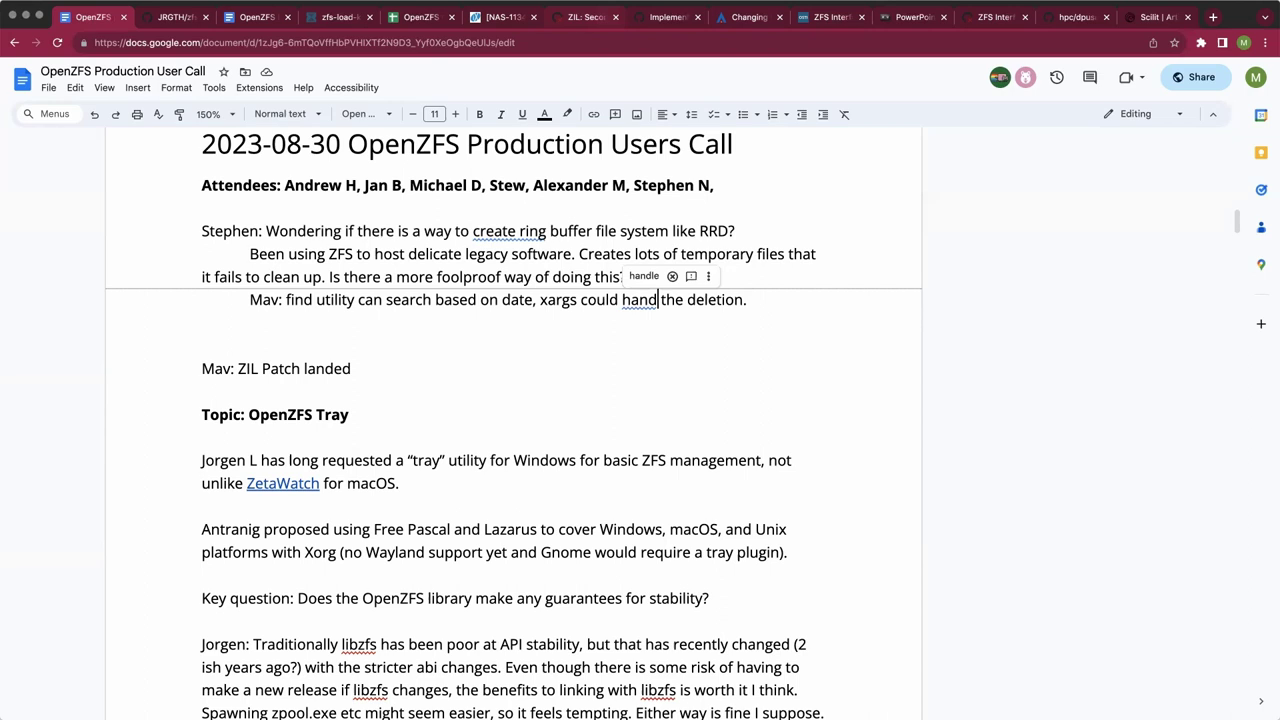
{"action": "type", "text": "le"}
{"action": "left_click", "coordinate": [202, 320]}
{"action": "left_click", "coordinate": [759, 299]}
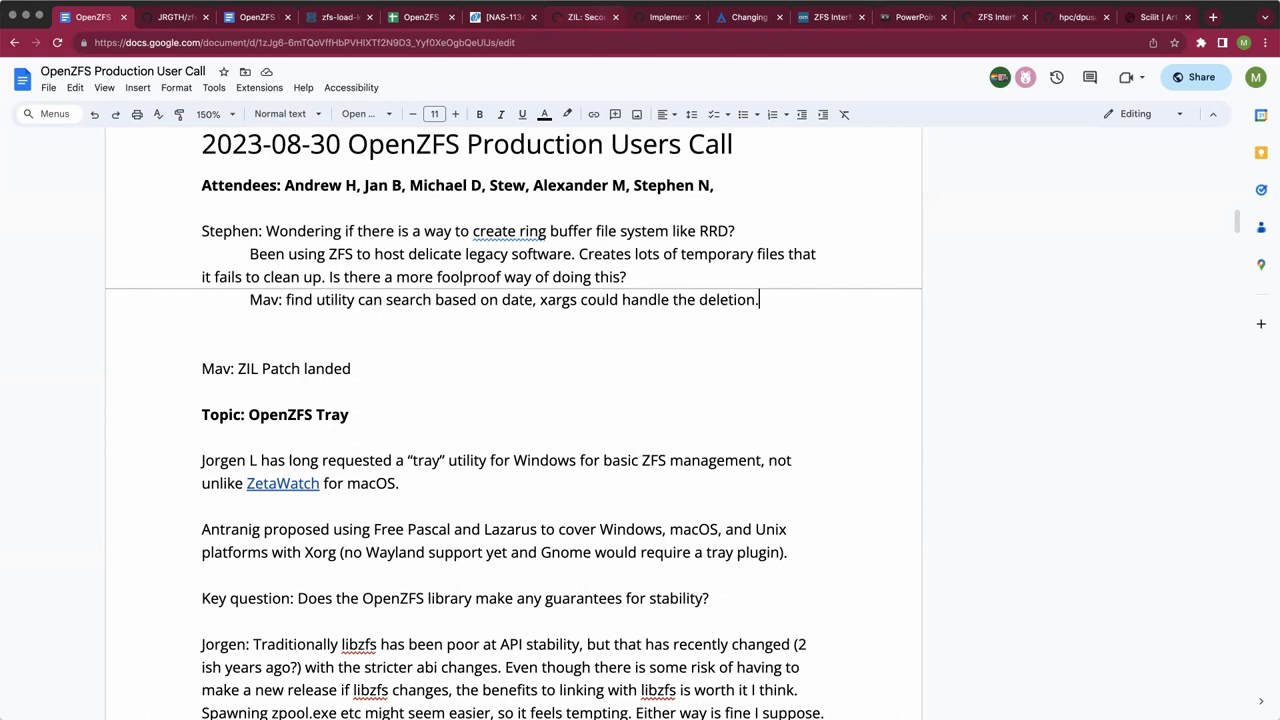
Add a second attendee's indented reply: "Could inotify on Linux to track what files have been created and keep track of them.".
{"action": "key", "text": "Return"}
{"action": "key", "text": "Tab"}
{"action": "type", "text": "Jan: "}
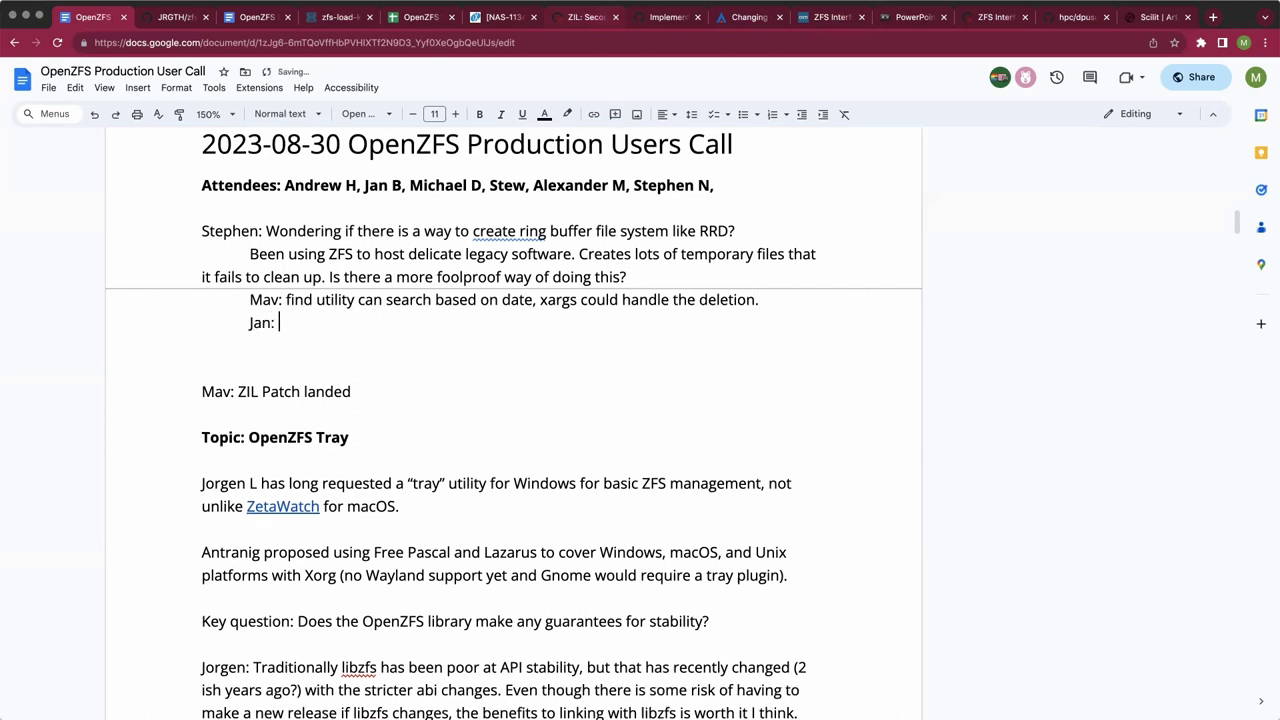
{"action": "type", "text": "COuld"}
{"action": "key", "text": "BackSpace"}
{"action": "key", "text": "BackSpace"}
{"action": "key", "text": "BackSpace"}
{"action": "key", "text": "BackSpace"}
{"action": "type", "text": "ould inotify on Linux "}
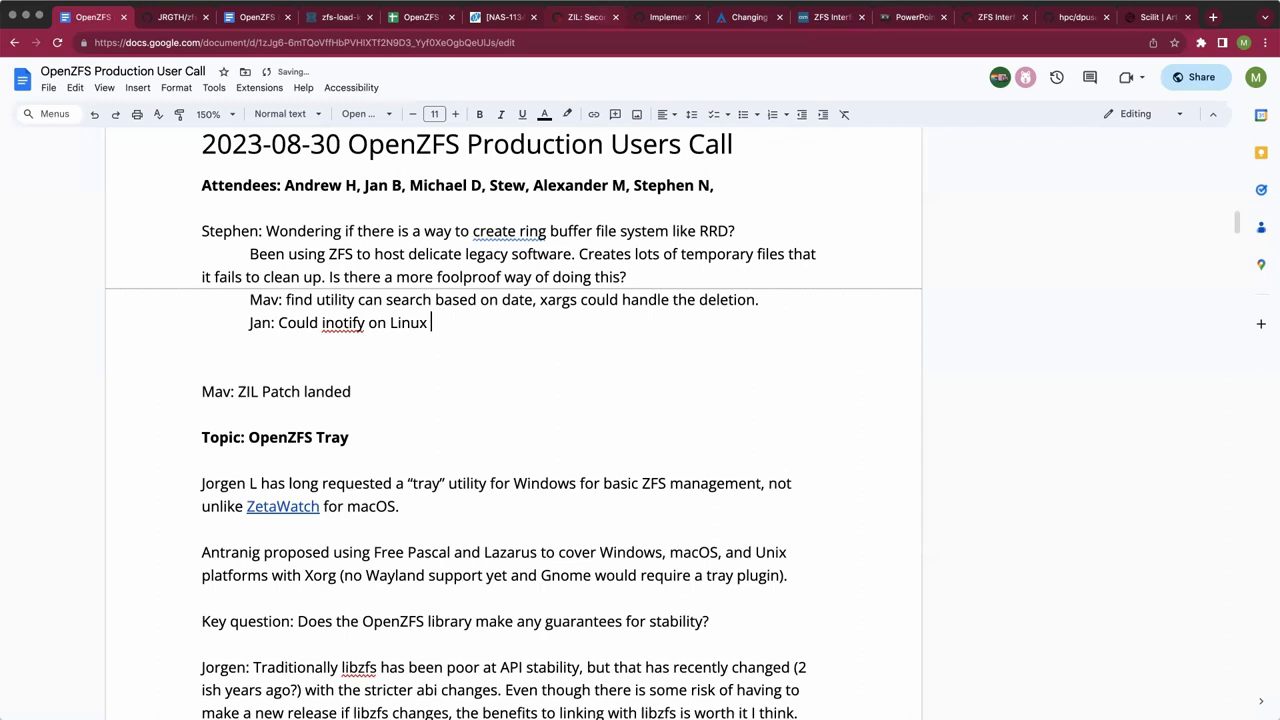
{"action": "type", "text": "to trac"}
{"action": "key", "text": "BackSpace"}
{"action": "type", "text": "track what files have been c"}
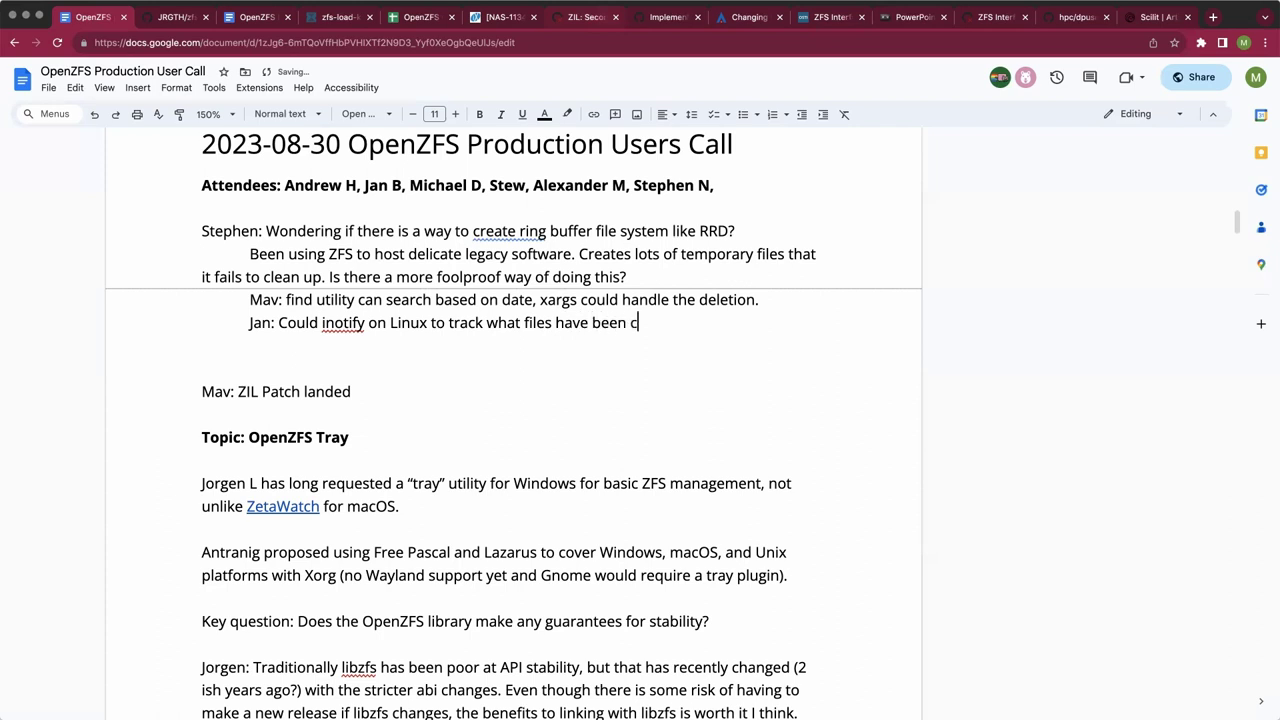
{"action": "type", "text": "reated and keep track "}
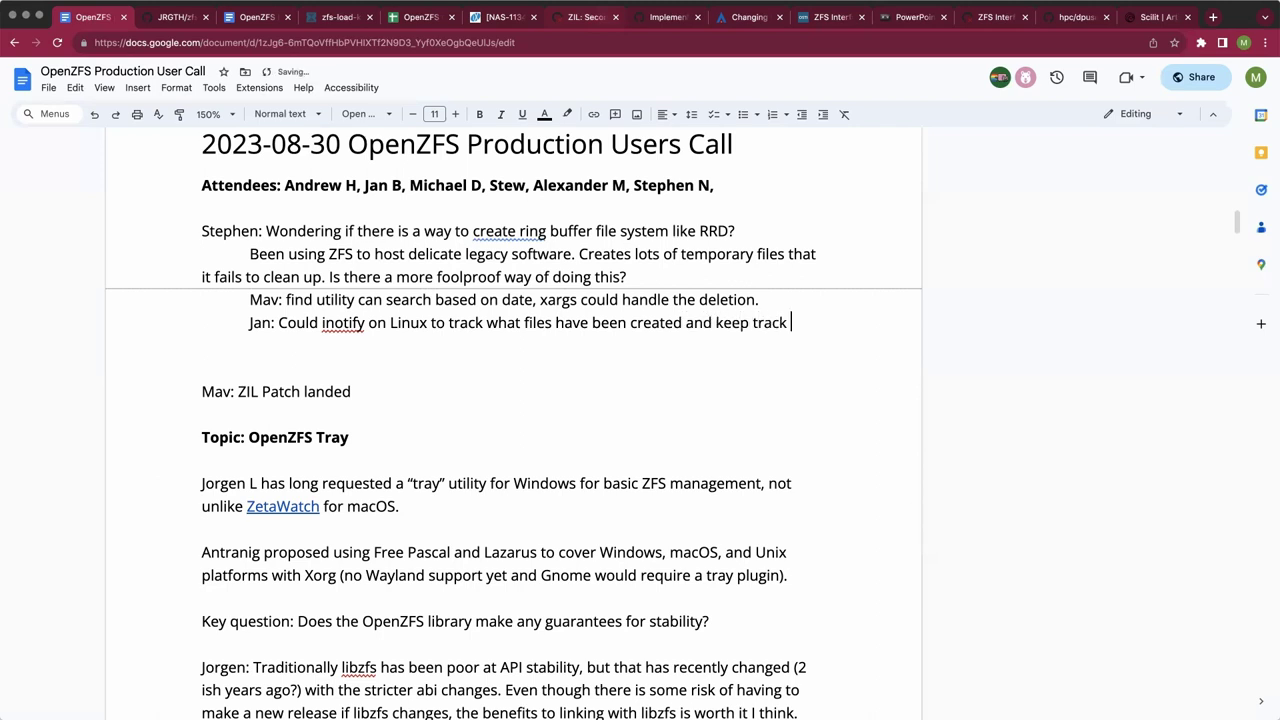
{"action": "type", "text": "of them. "}
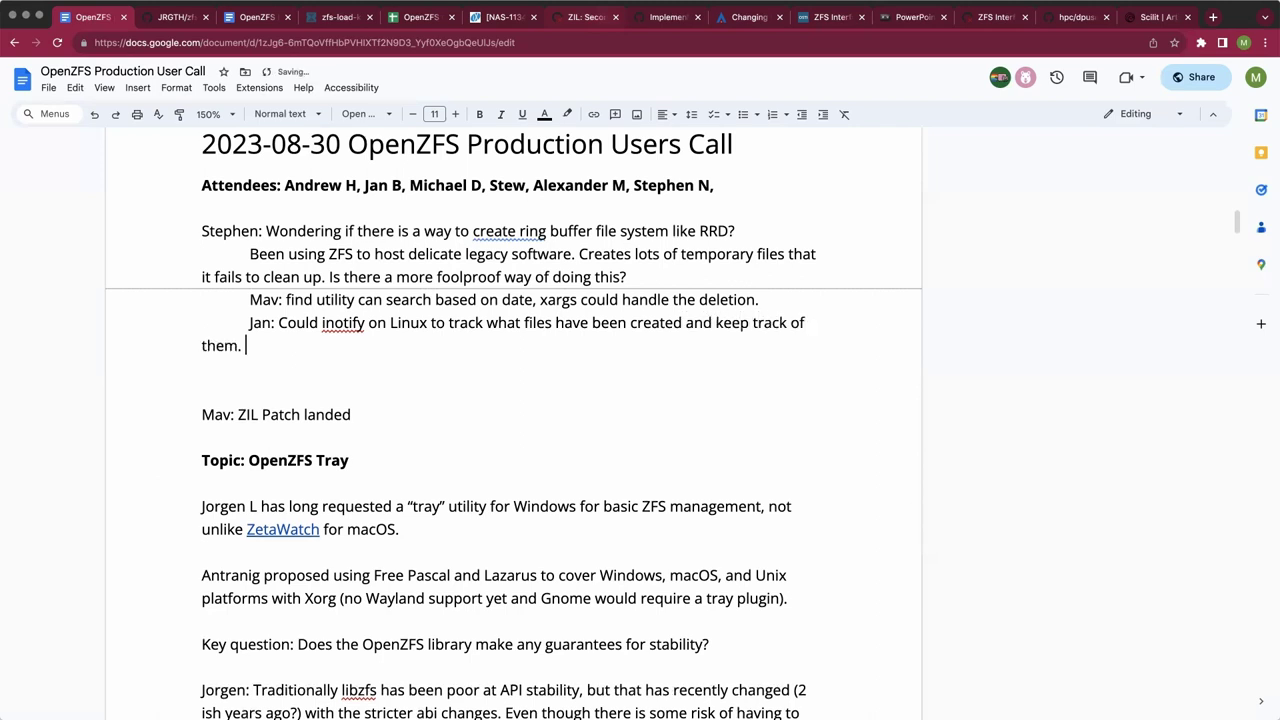
Append "Not super elegant. Corner case: Software cannot rotate its lock file." to the inotify reply.
{"action": "type", "text": "Not super elegant."}
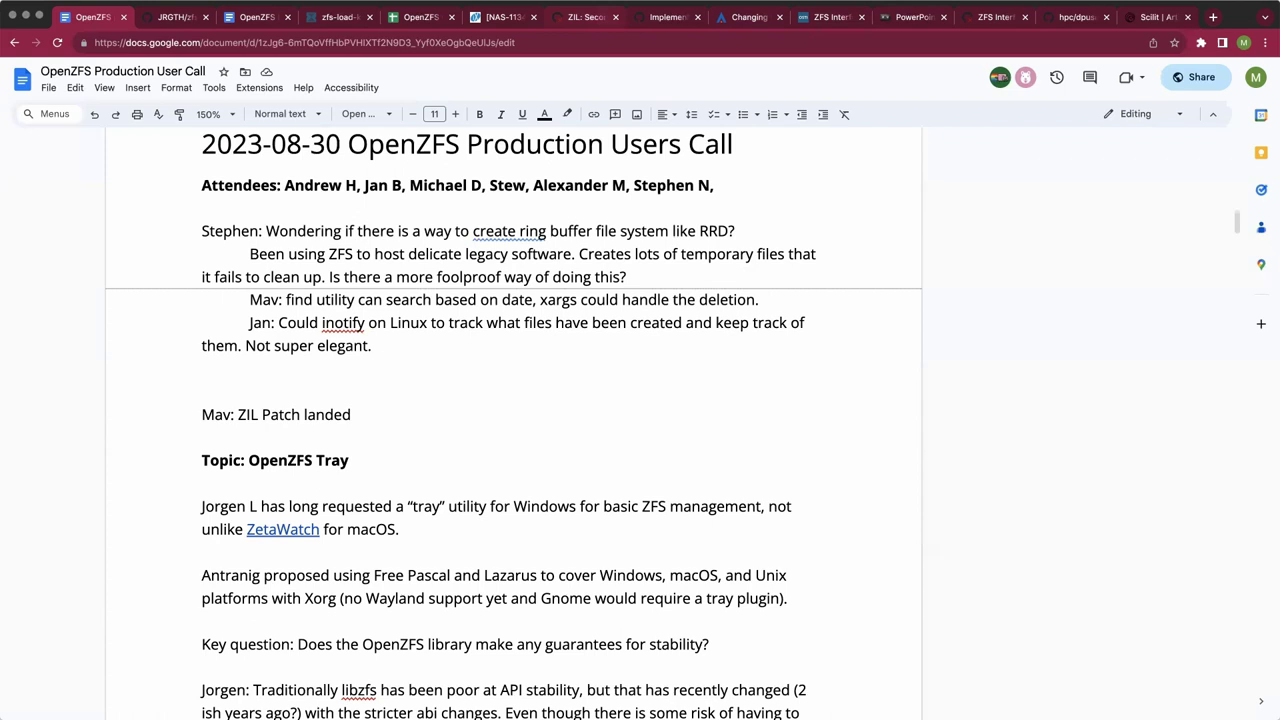
{"action": "type", "text": "Corner case: Software cannot rotate"}
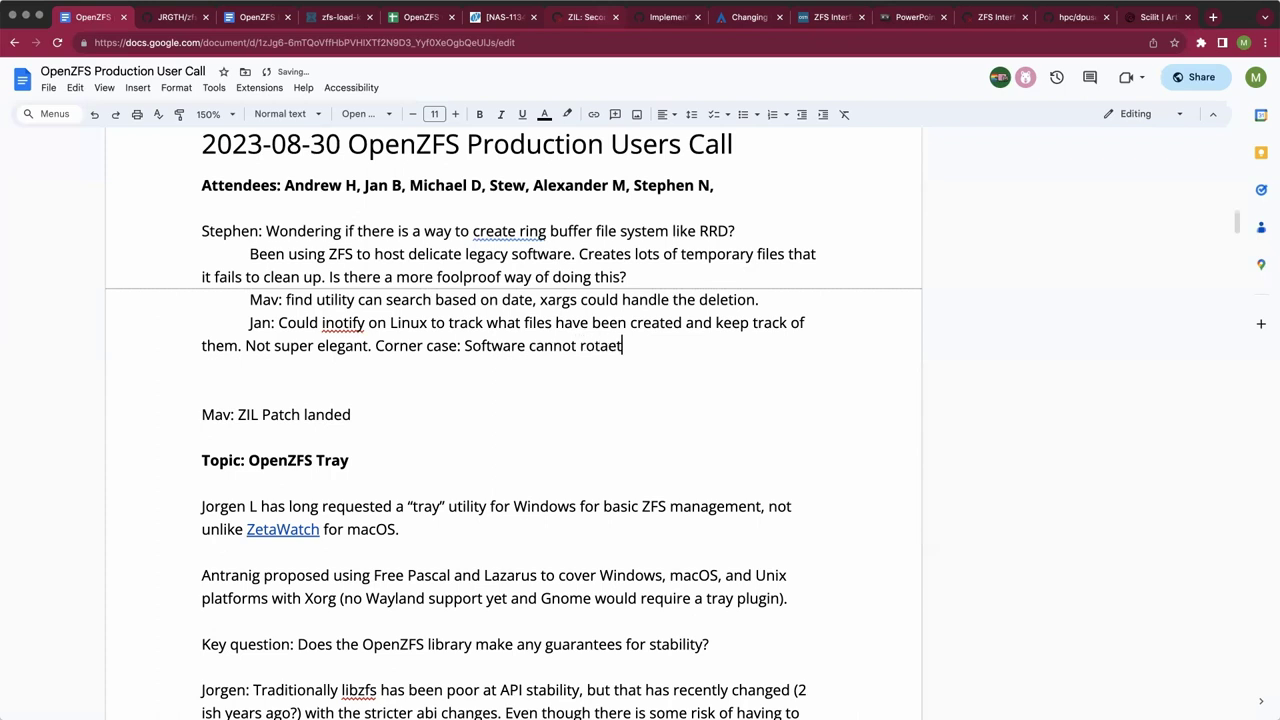
{"action": "key", "text": "BackSpace"}
{"action": "key", "text": "BackSpace"}
{"action": "key", "text": "BackSpace"}
{"action": "type", "text": "ate its lock file."}
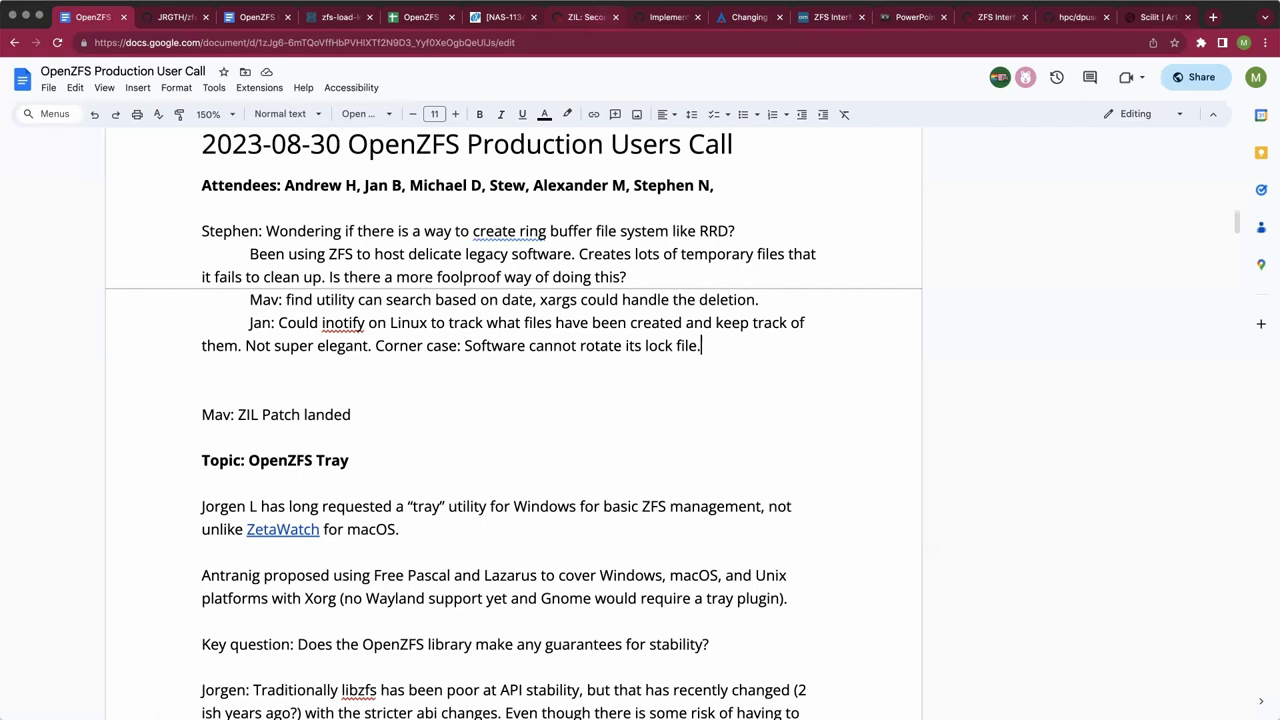
Continue the inotify reply after the corner case with "Originally support on XFS -".
{"action": "left_click", "coordinate": [690, 345]}
{"action": "left_click", "coordinate": [811, 343]}
{"action": "type", "text": "Originaly"}
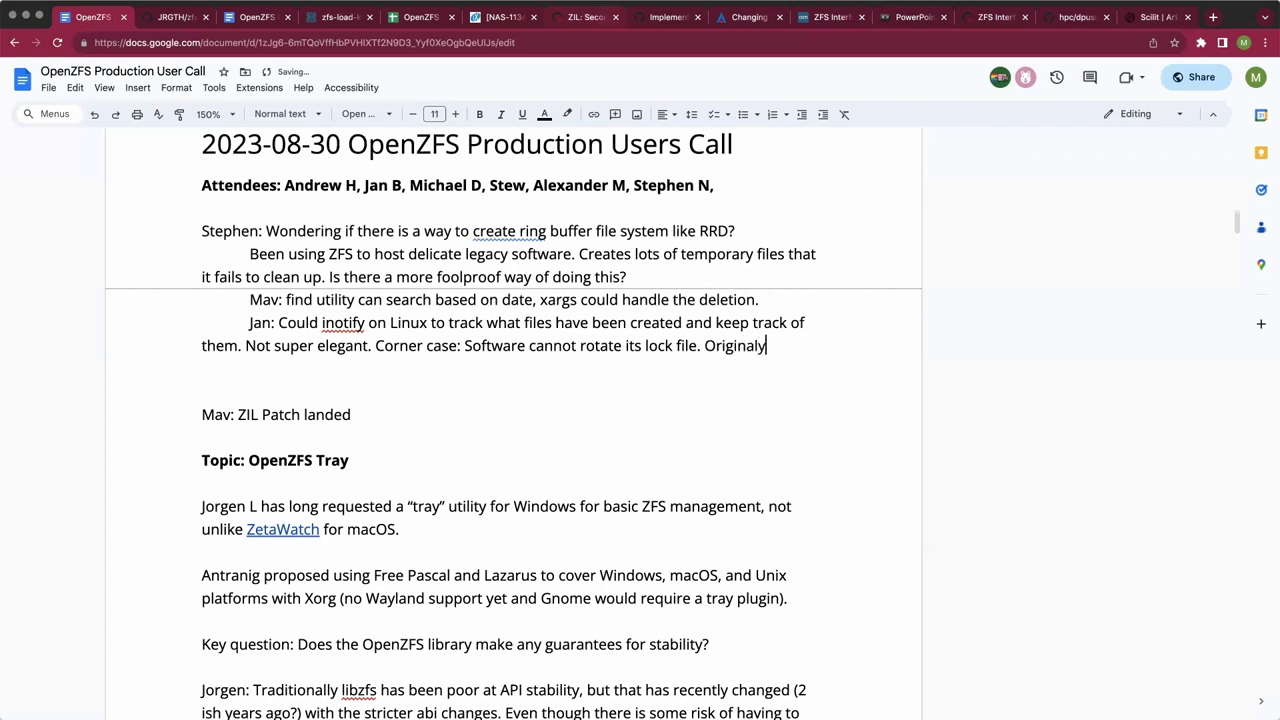
{"action": "key", "text": "BackSpace"}
{"action": "type", "text": "ly s"}
{"action": "type", "text": "upport don't"}
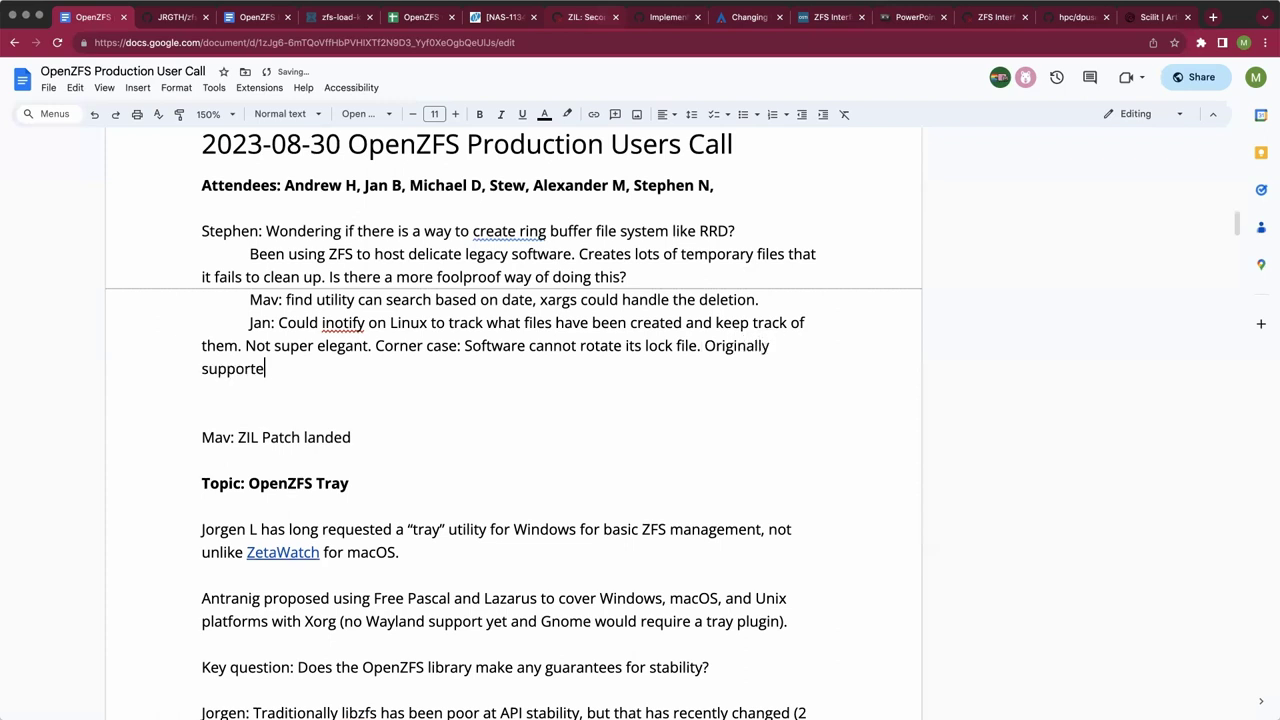
{"action": "key", "text": "BackSpace"}
{"action": "key", "text": "BackSpace"}
{"action": "key", "text": "BackSpace"}
{"action": "key", "text": "BackSpace"}
{"action": "key", "text": "BackSpace"}
{"action": "type", "text": "on XFs"}
{"action": "key", "text": "BackSpace"}
{"action": "type", "text": "S -"}
Change "lock file" to "log file" in the corner case sentence.
{"action": "key", "text": "shift+Right"}
{"action": "left_click", "coordinate": [673, 345]}
{"action": "key", "text": "BackSpace"}
{"action": "key", "text": "BackSpace"}
{"action": "type", "text": "g"}
Finish the XFS sentence with "punch a hole in the beginning of the file so you can delete it.".
{"action": "key", "text": "Down"}
{"action": "type", "text": "punch a hole in the beginning of the file "}
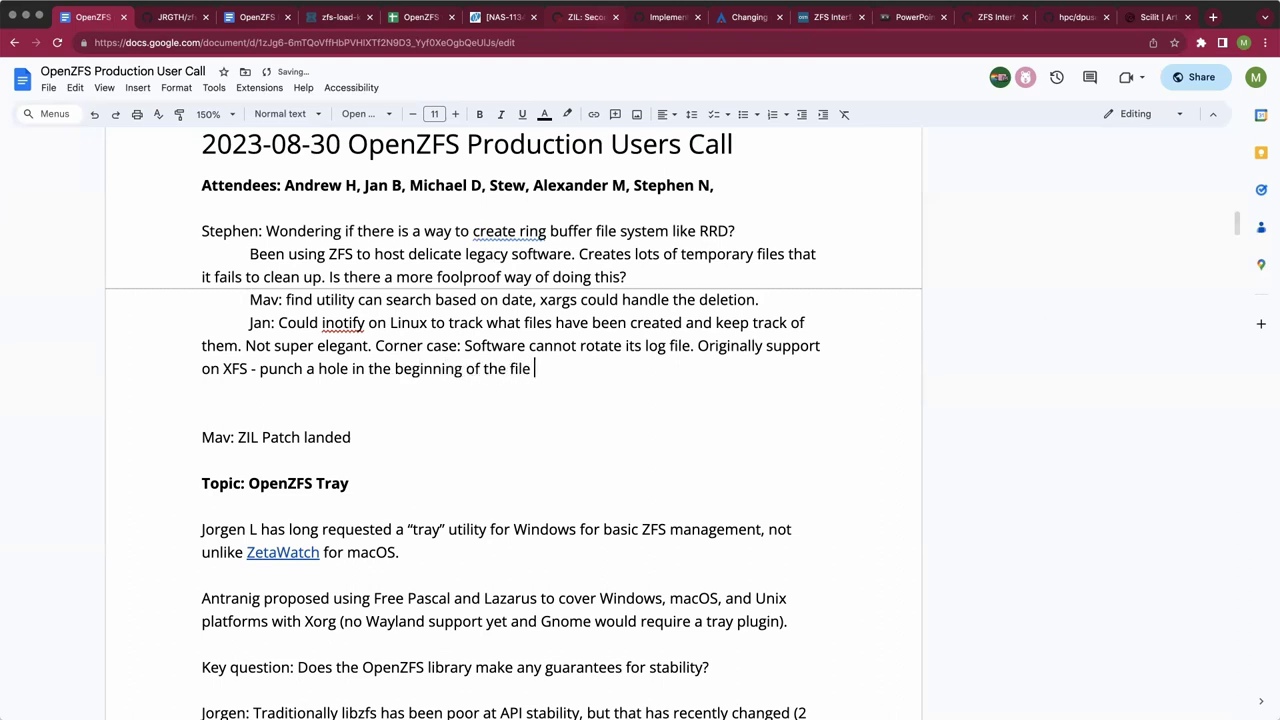
{"action": "type", "text": "so you can delete it."}
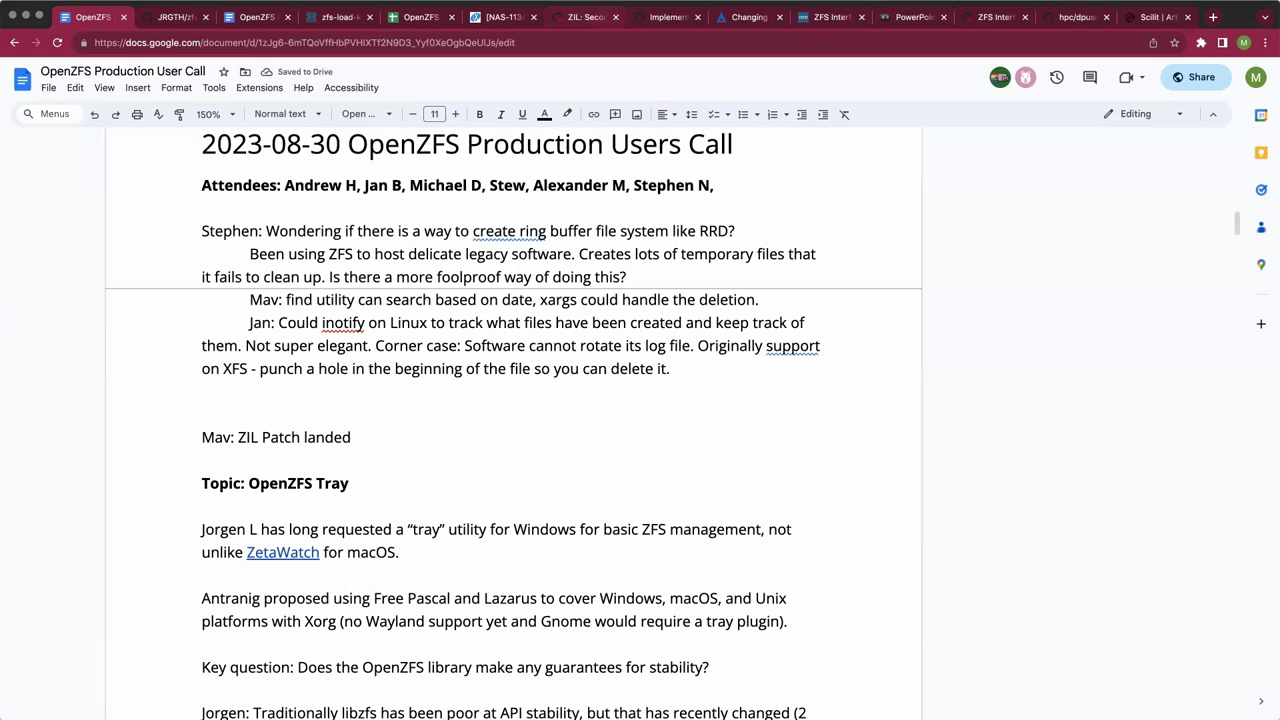
Add another indented reply from the first respondent: "There was a feature request on Linux to delete part of the file".
{"action": "key", "text": "Return"}
{"action": "type", "text": "Mav: The"}
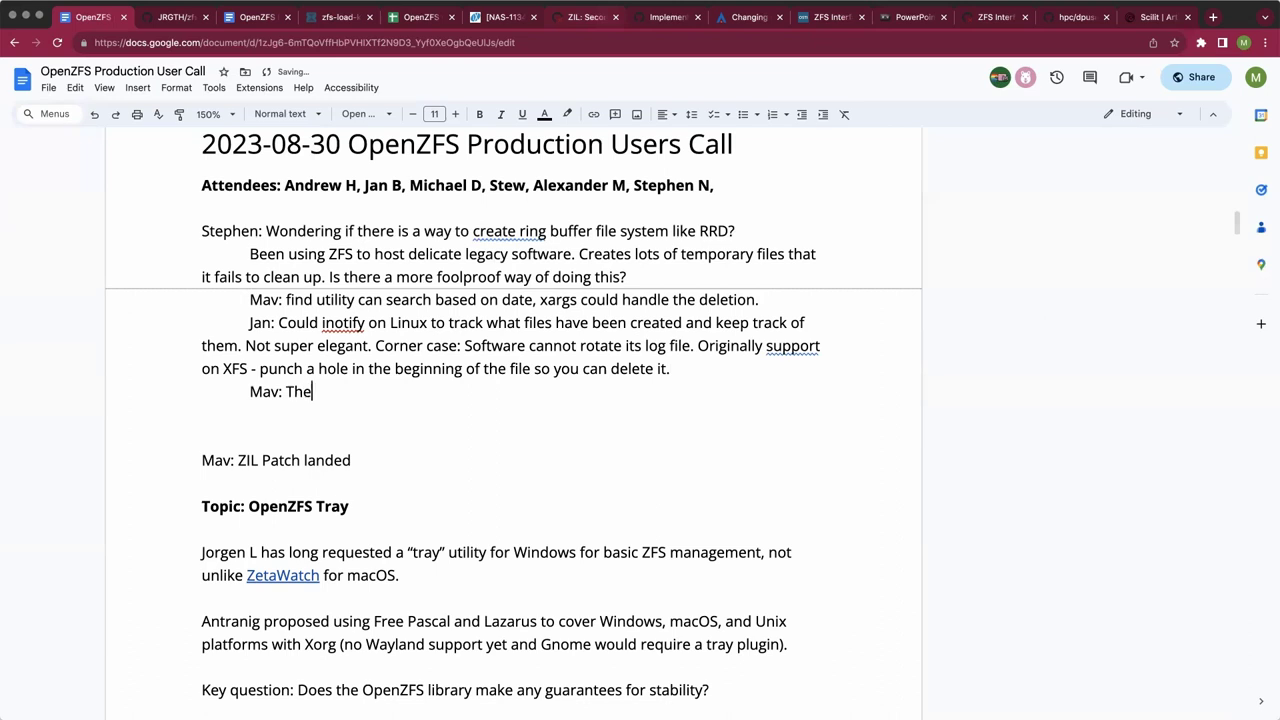
{"action": "type", "text": "re was a few"}
{"action": "key", "text": "BackSpace"}
{"action": "type", "text": "ature request "}
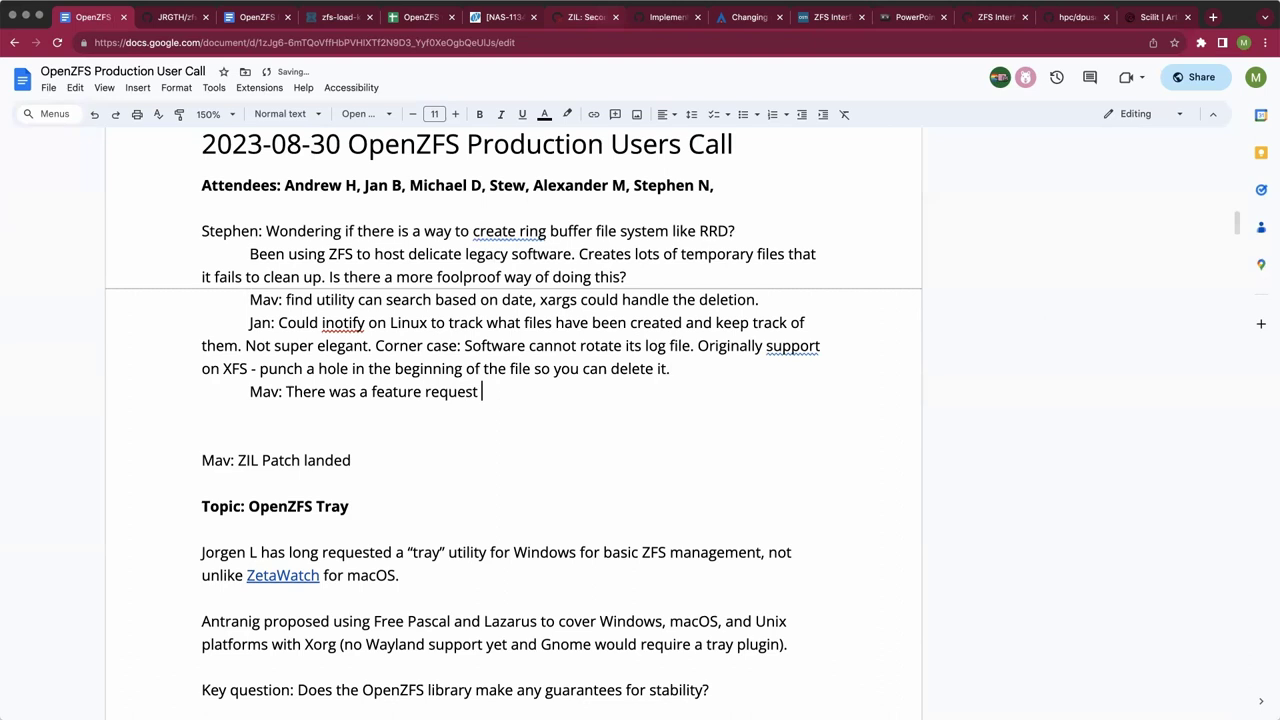
{"action": "type", "text": "on Linux to delete "}
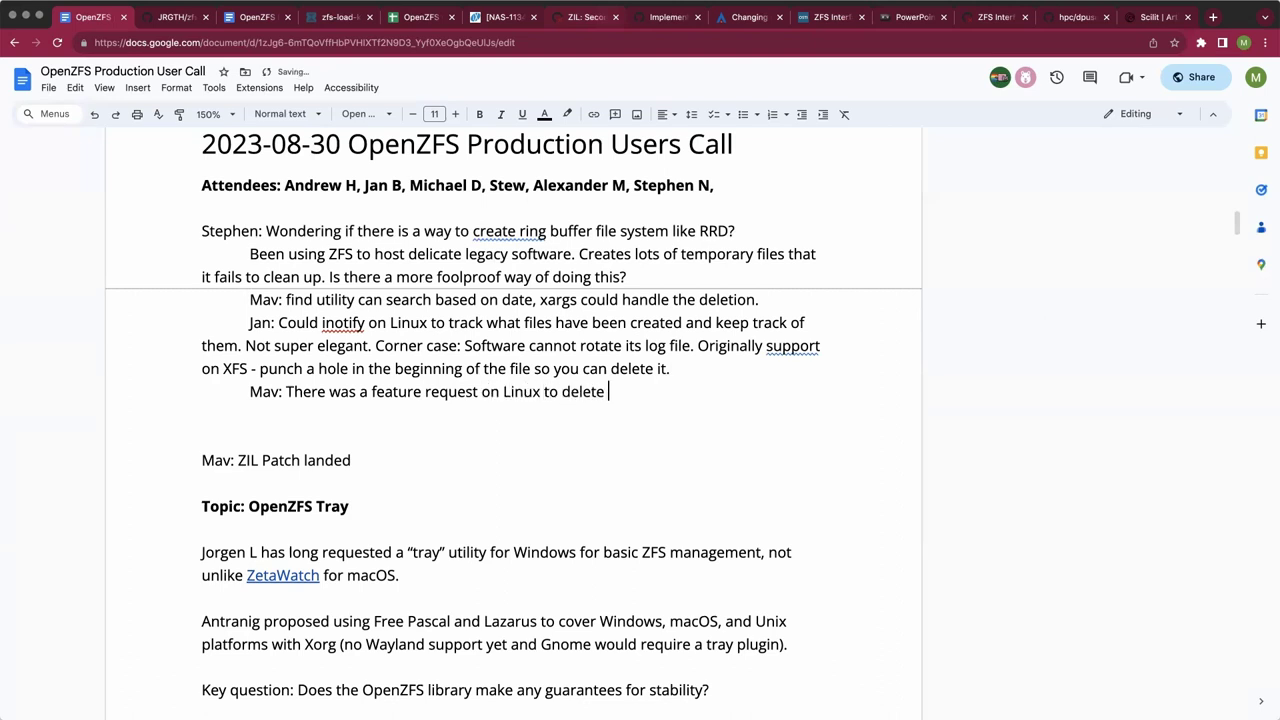
{"action": "type", "text": "part of teh"}
{"action": "key", "text": "BackSpace"}
{"action": "key", "text": "BackSpace"}
{"action": "key", "text": "BackSpace"}
{"action": "type", "text": "he file and ship"}
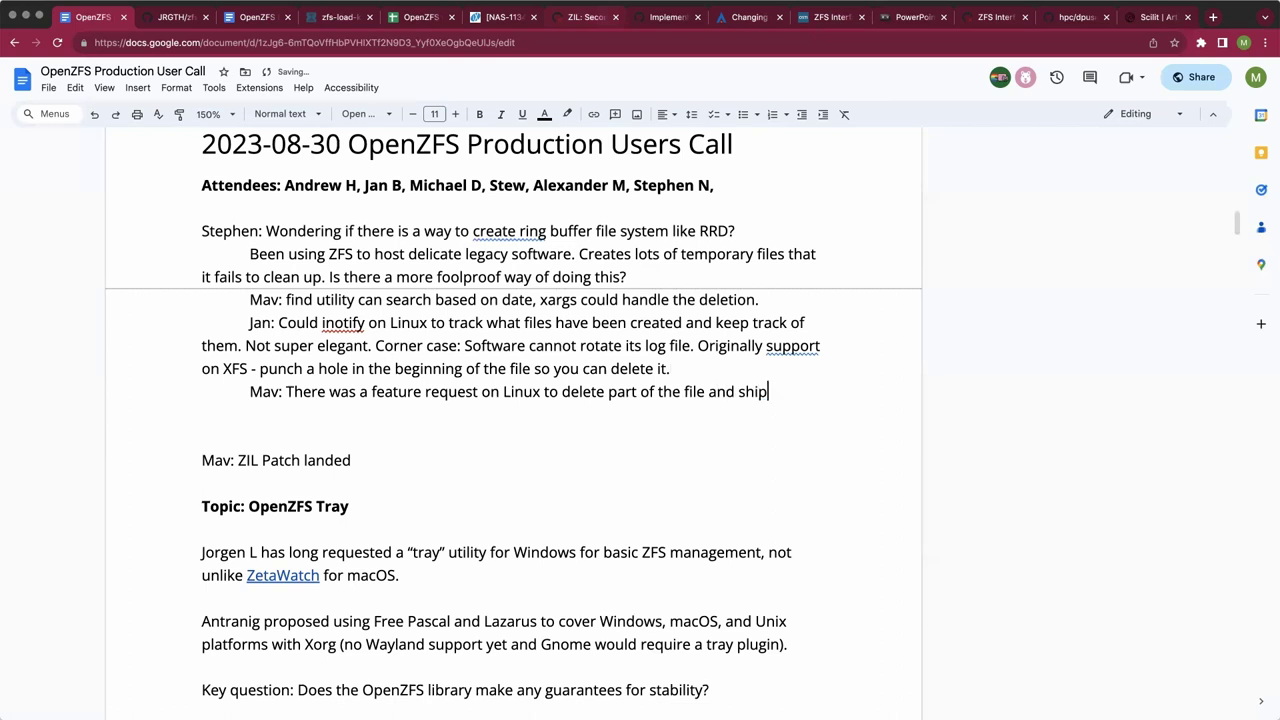
Complete the feature request reply with "and shifting. Turn it into a sparse file?".
{"action": "key", "text": "BackSpace"}
{"action": "type", "text": "fting"}
{"action": "key", "text": "BackSpace"}
{"action": "type", "text": "."}
{"action": "type", "text": "Turn i"}
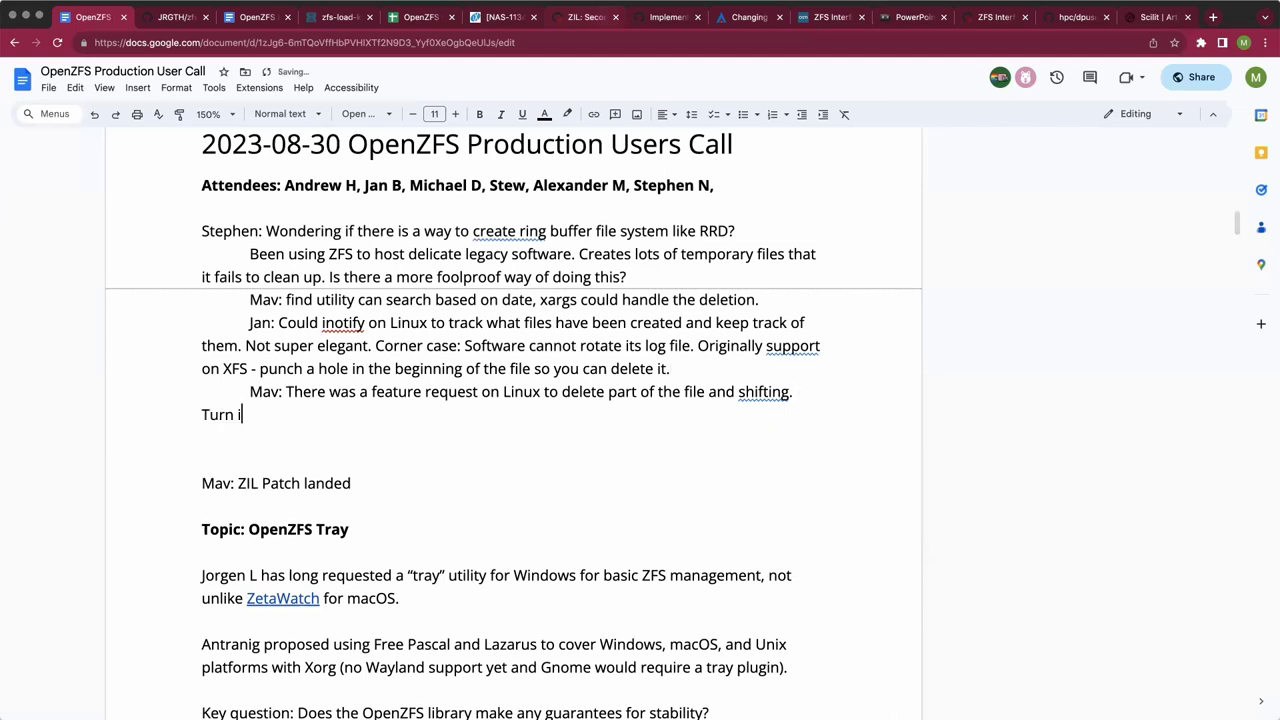
{"action": "type", "text": "t into a sparse file?"}
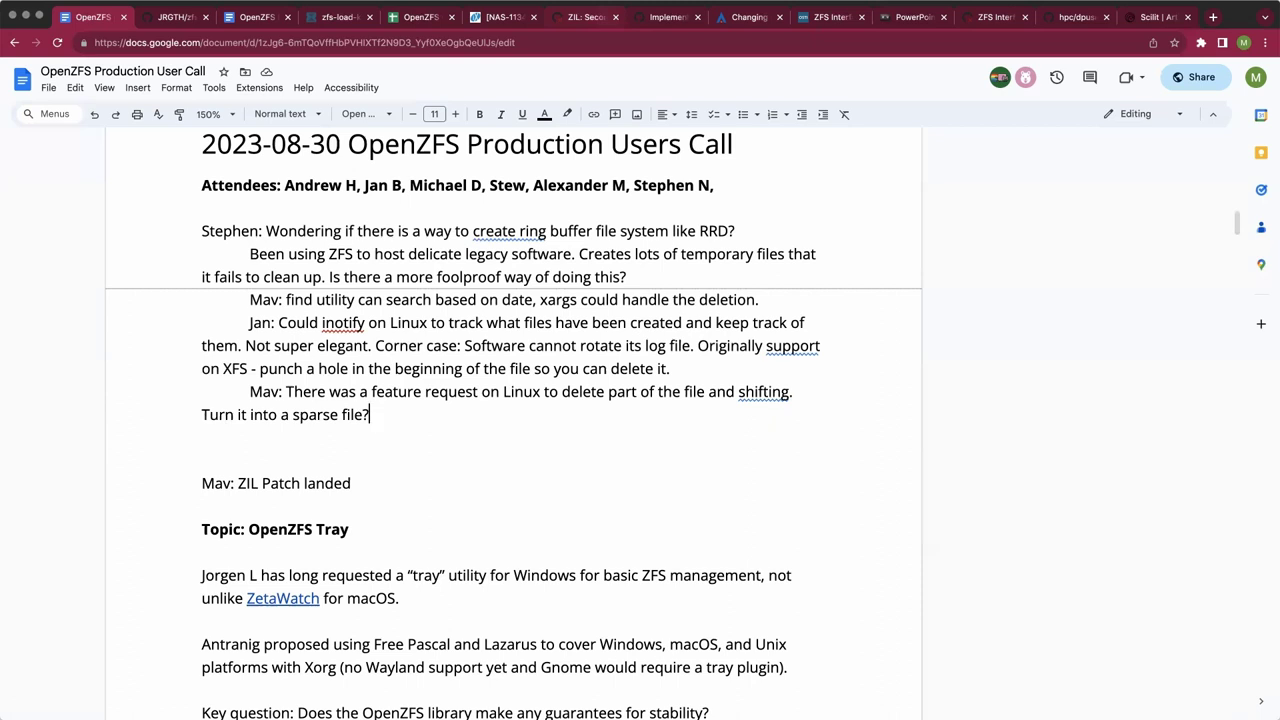
Append "With or without an offset?" to the feature request reply after the sparse file question.
{"action": "type", "text": "With"}
{"action": "key", "text": "BackSpace"}
{"action": "key", "text": "BackSpace"}
{"action": "type", "text": "th ou"}
{"action": "key", "text": "BackSpace"}
{"action": "type", "text": "r without "}
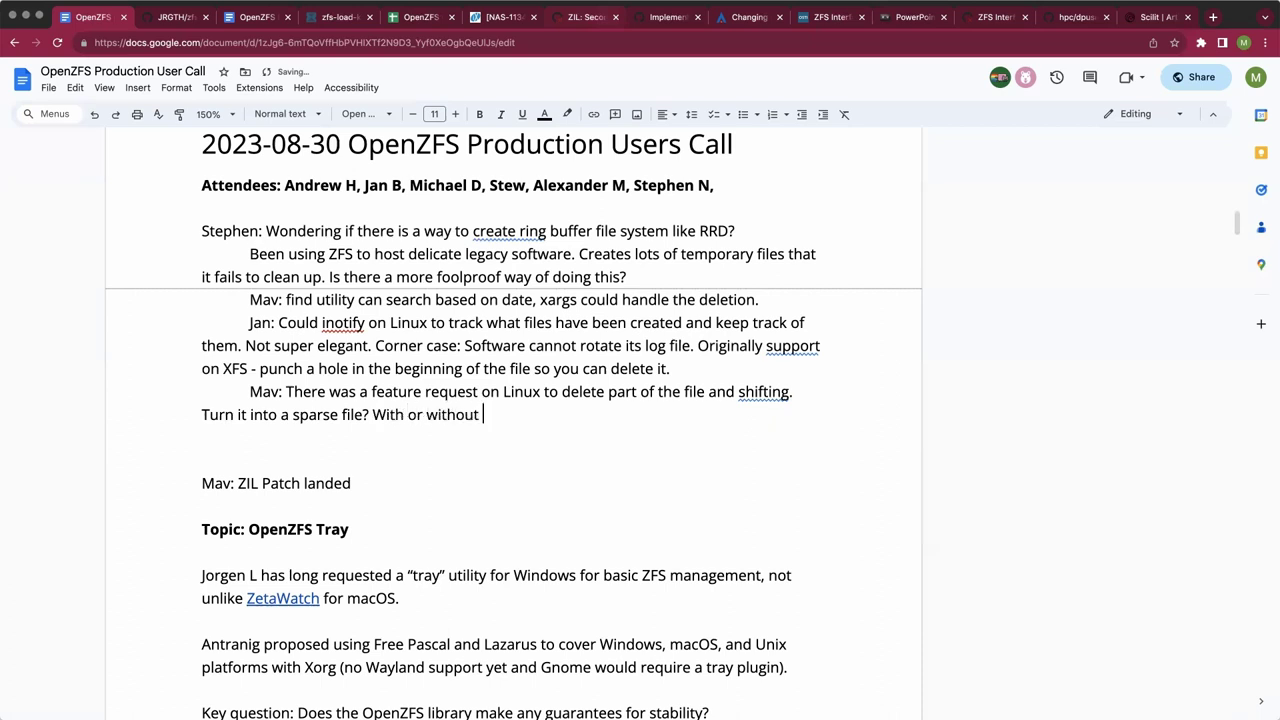
{"action": "type", "text": "an offset?"}
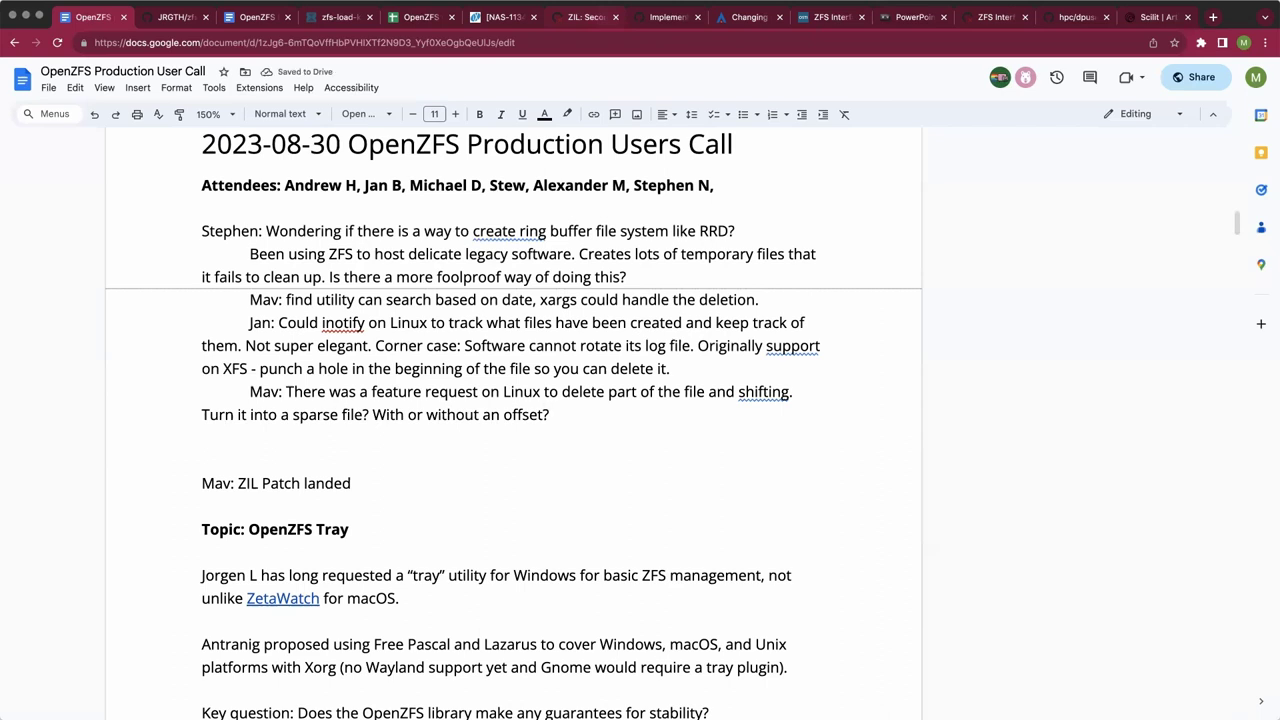
Add the sentence "Update the block pointers." to the end of the feature request reply.
{"action": "type", "text": " Update hte blo"}
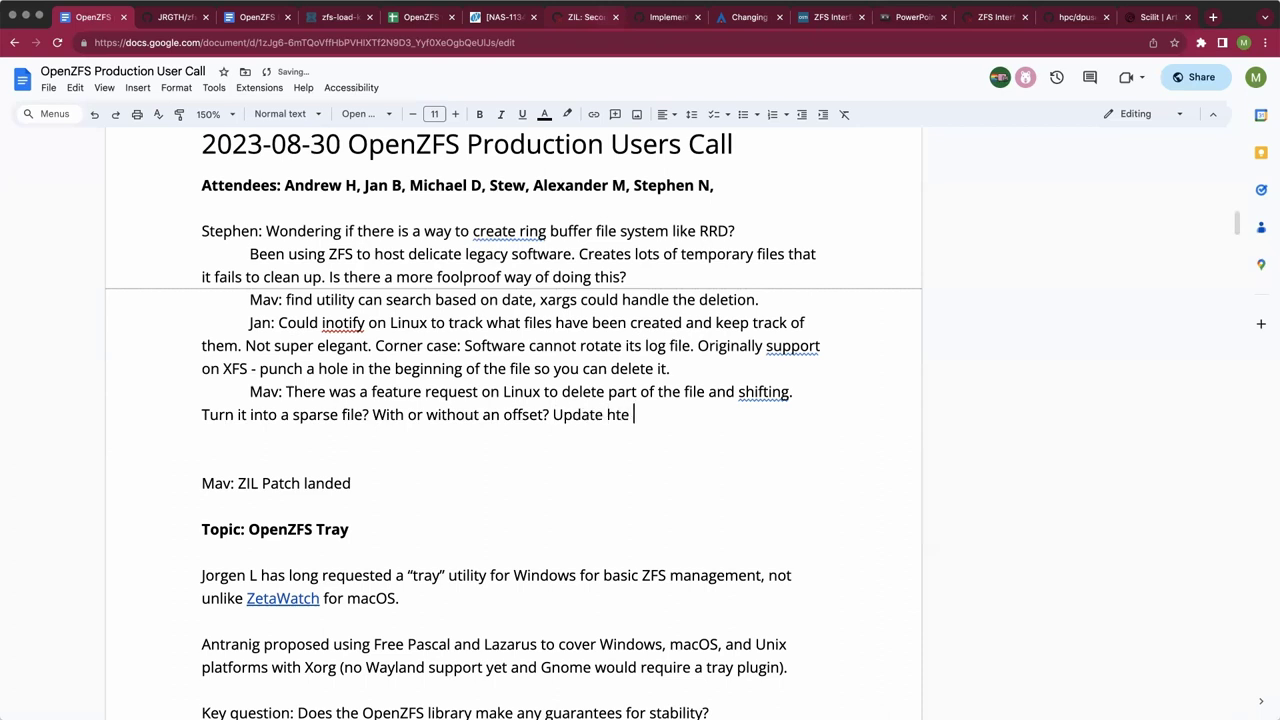
{"action": "key", "text": "BackSpace"}
{"action": "key", "text": "BackSpace"}
{"action": "key", "text": "BackSpace"}
{"action": "key", "text": "BackSpace"}
{"action": "key", "text": "BackSpace"}
{"action": "key", "text": "BackSpace"}
{"action": "key", "text": "BackSpace"}
{"action": "type", "text": "the block pointers."}
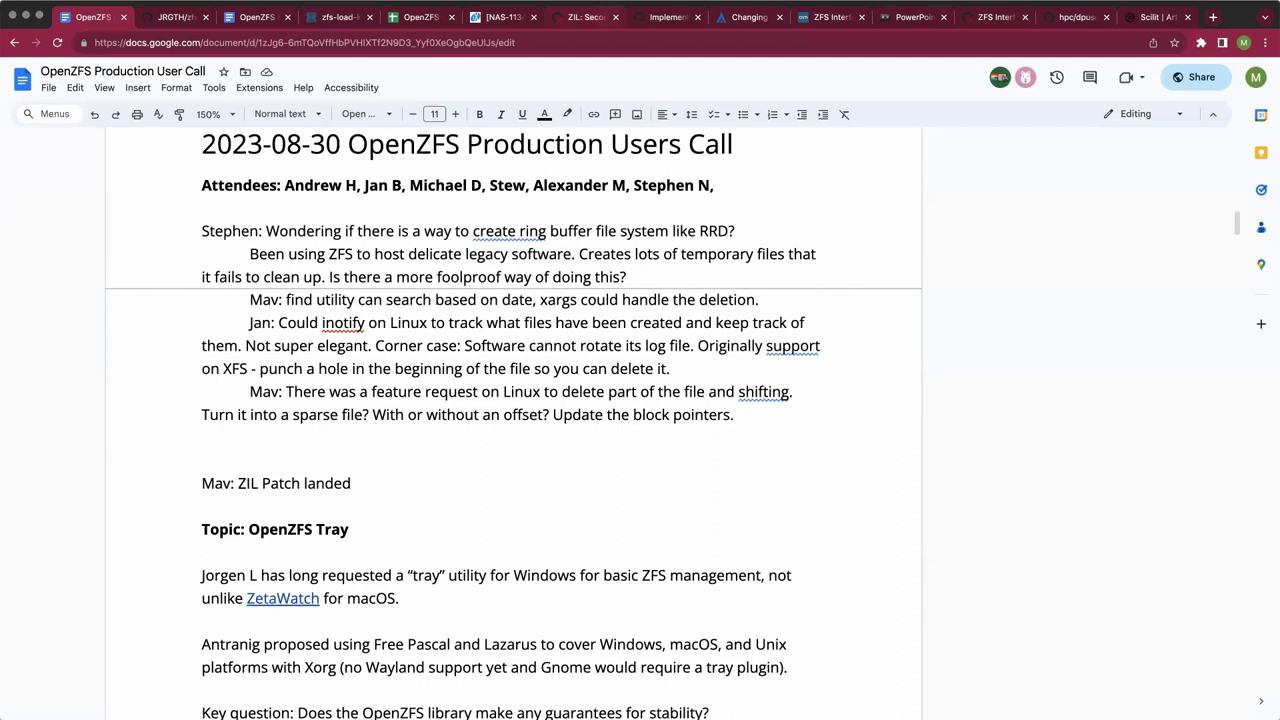
Add a new indented line below the feature request reply: "How much software uses this effectively? Video editing?".
{"action": "key", "text": "Return"}
{"action": "type", "text": "How much sofware"}
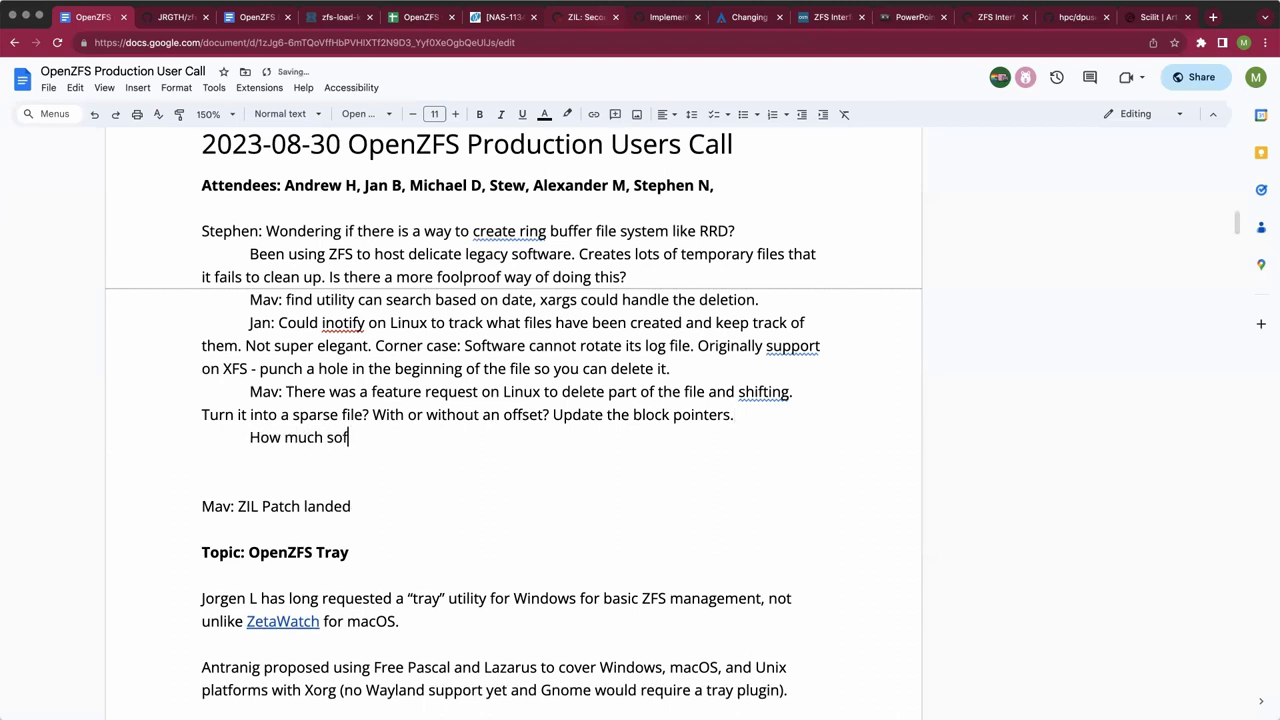
{"action": "key", "text": "BackSpace"}
{"action": "key", "text": "BackSpace"}
{"action": "key", "text": "BackSpace"}
{"action": "type", "text": "are uses this eff"}
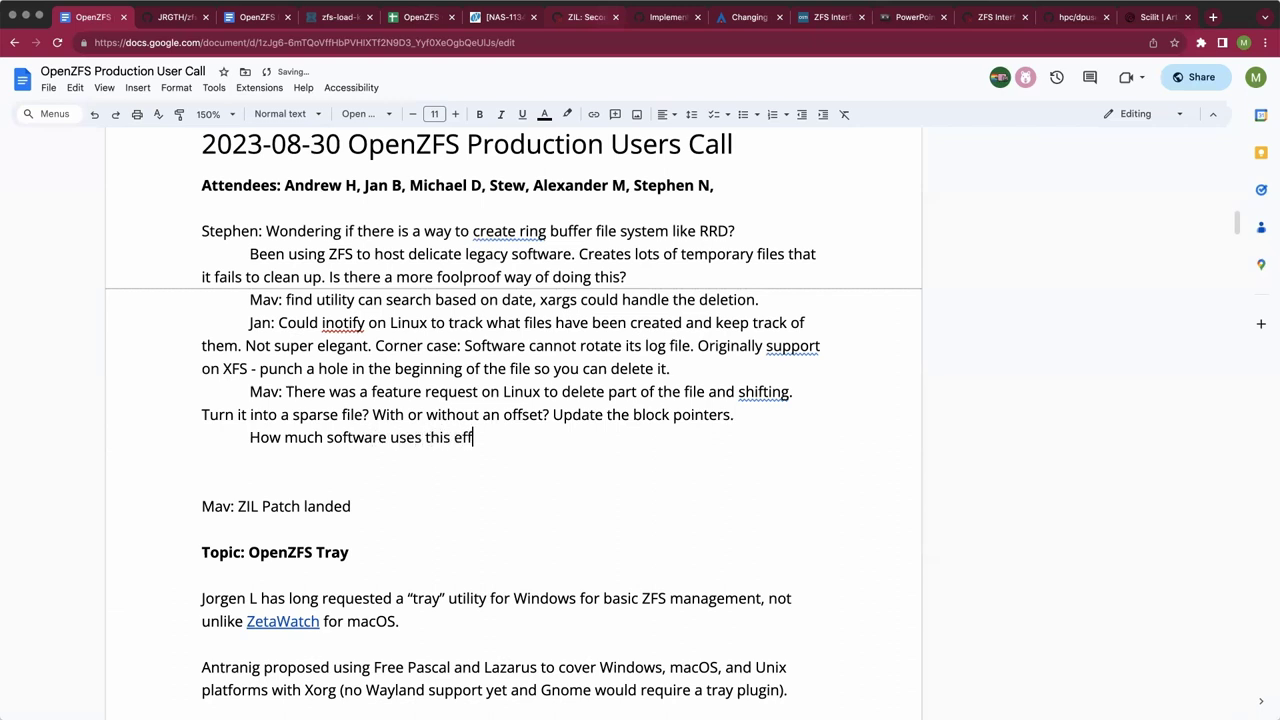
{"action": "type", "text": "ectively? Video De"}
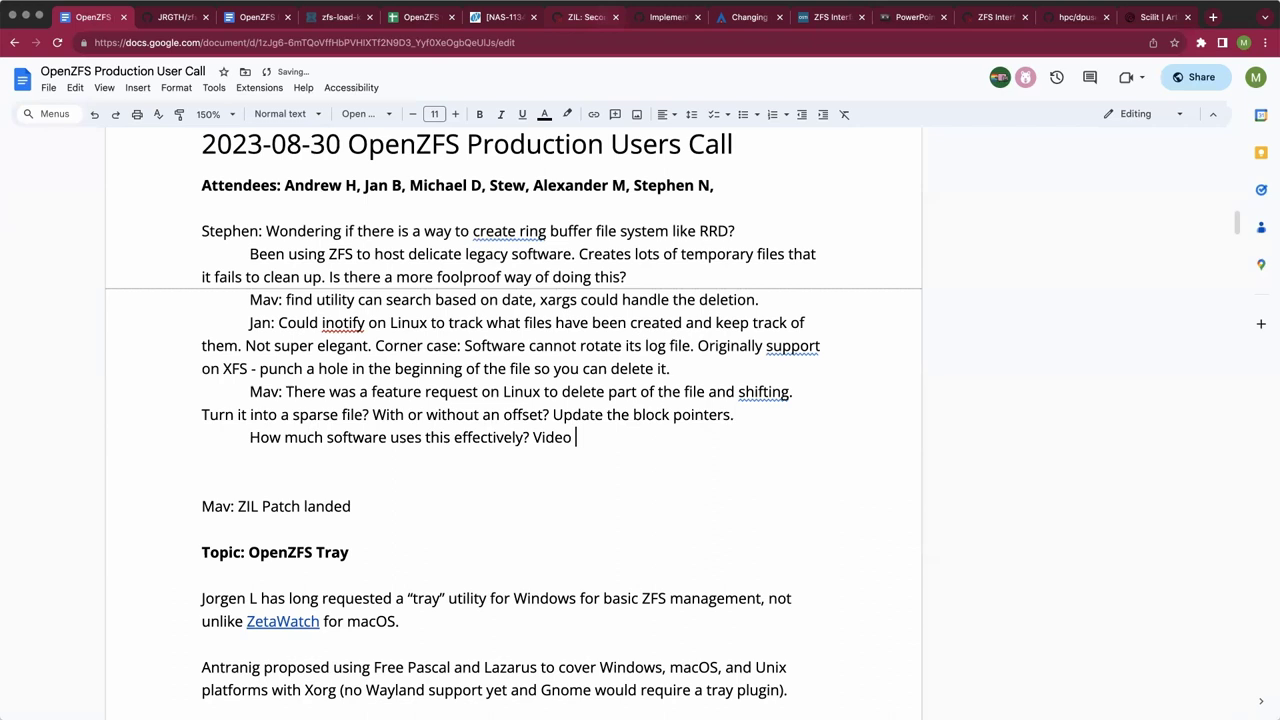
{"action": "key", "text": "BackSpace"}
{"action": "key", "text": "BackSpace"}
{"action": "type", "text": "editing?"}
{"action": "key", "text": "Return"}
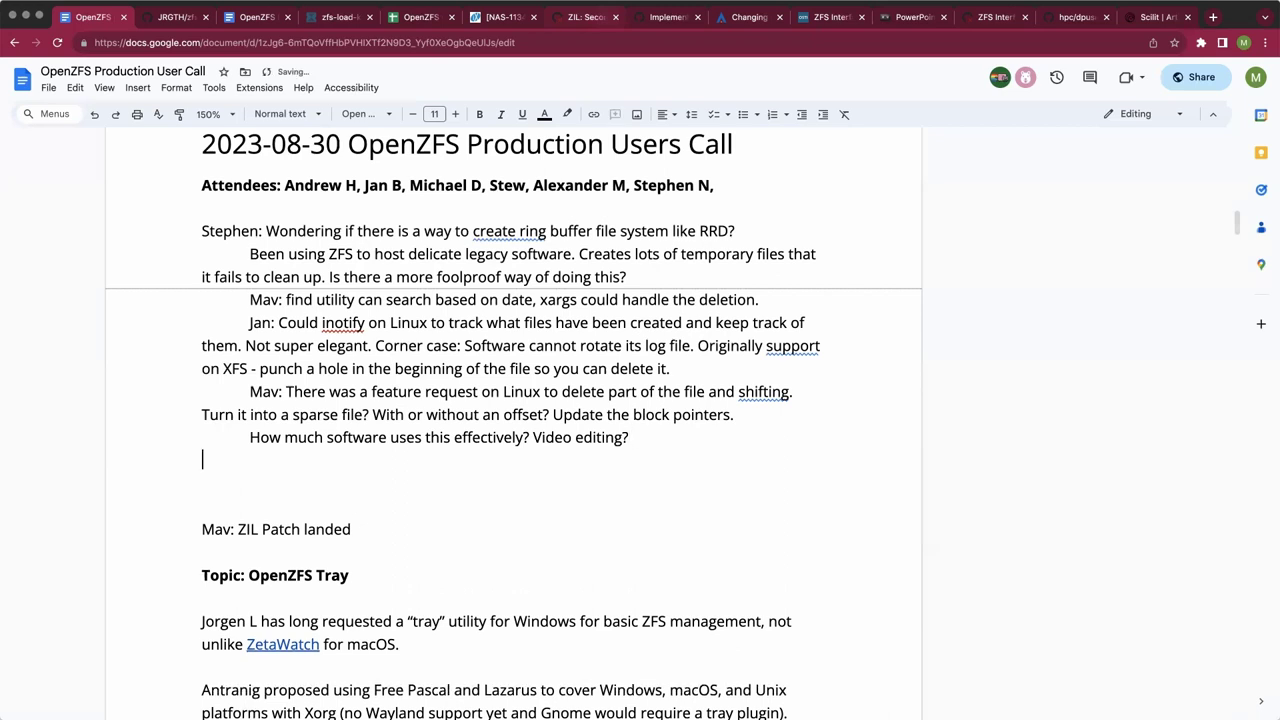
Add an indented note: "Use case: A container runtime could capture the last few screens of std log/error.".
{"action": "type", "text": "Use case: A container r"}
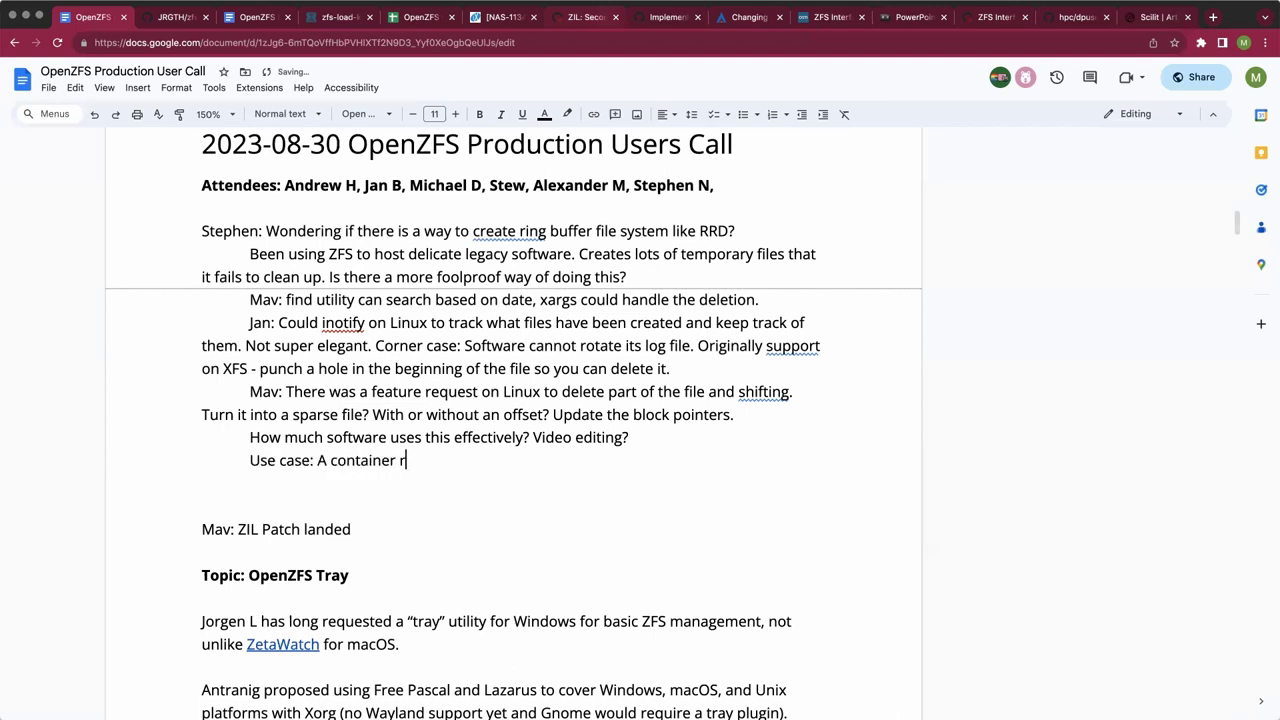
{"action": "type", "text": "untime could ca"}
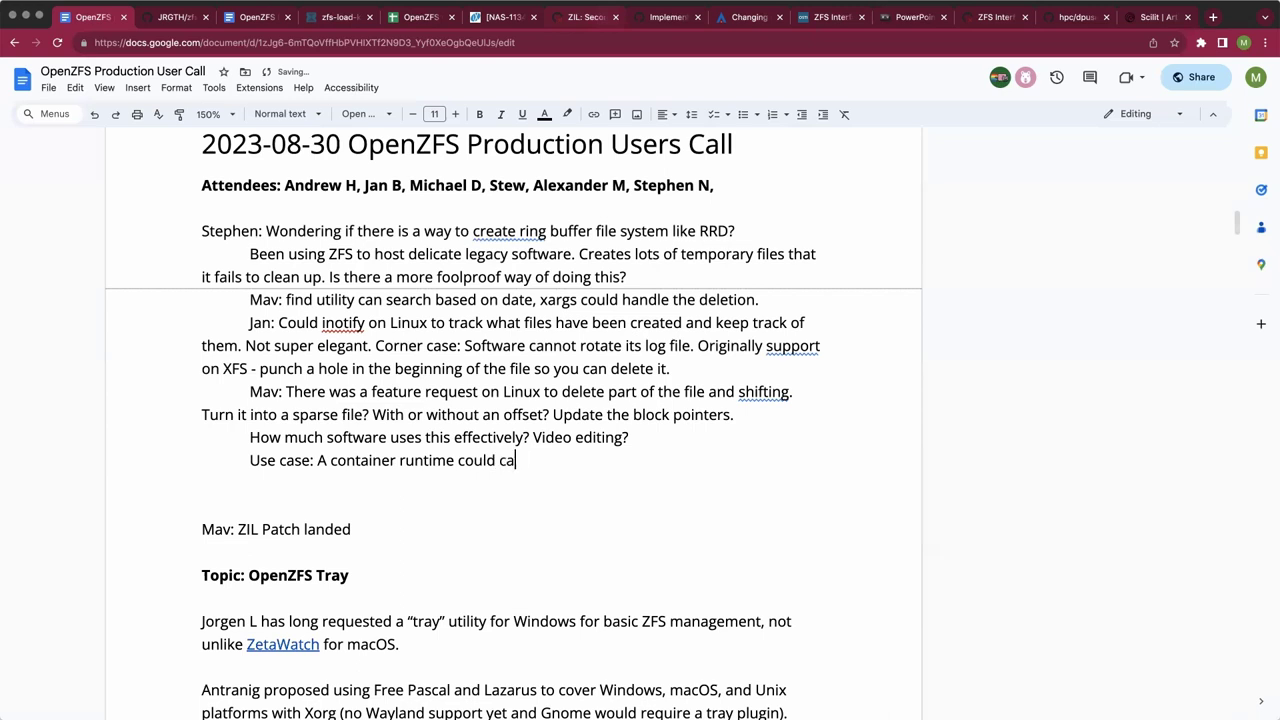
{"action": "type", "text": "pture the last few"}
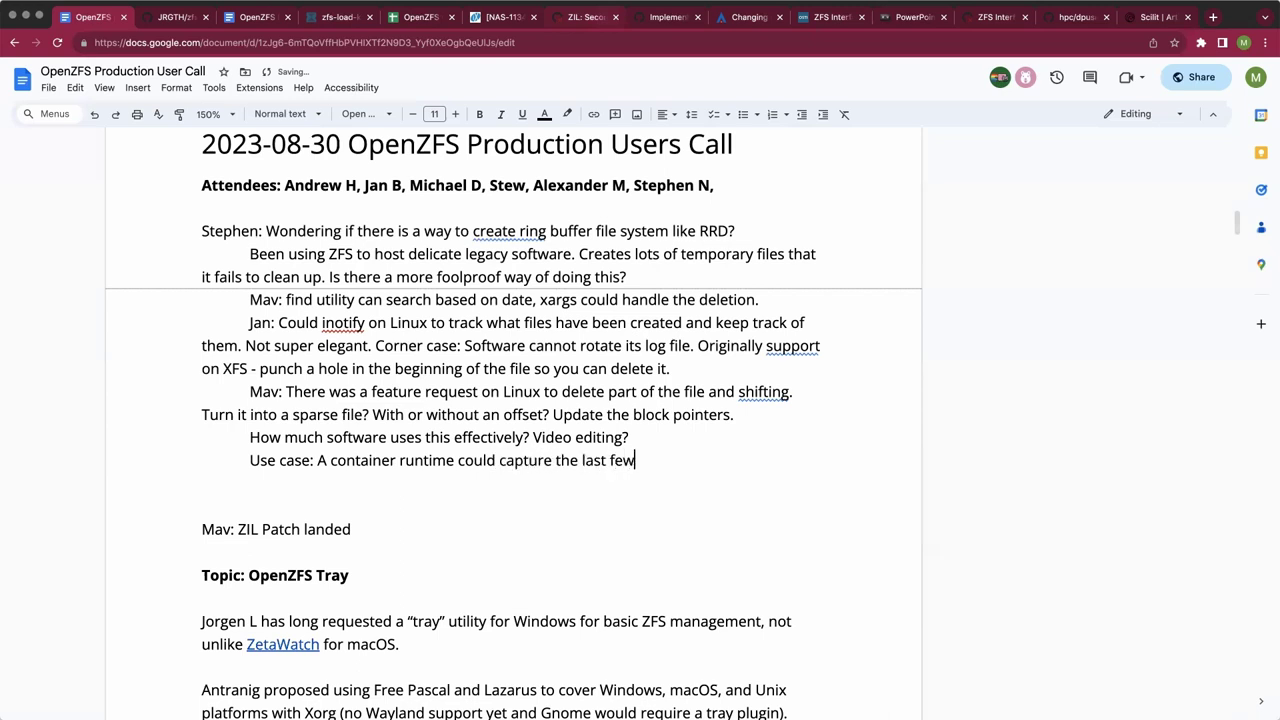
{"action": "type", "text": " screens of std log/error."}
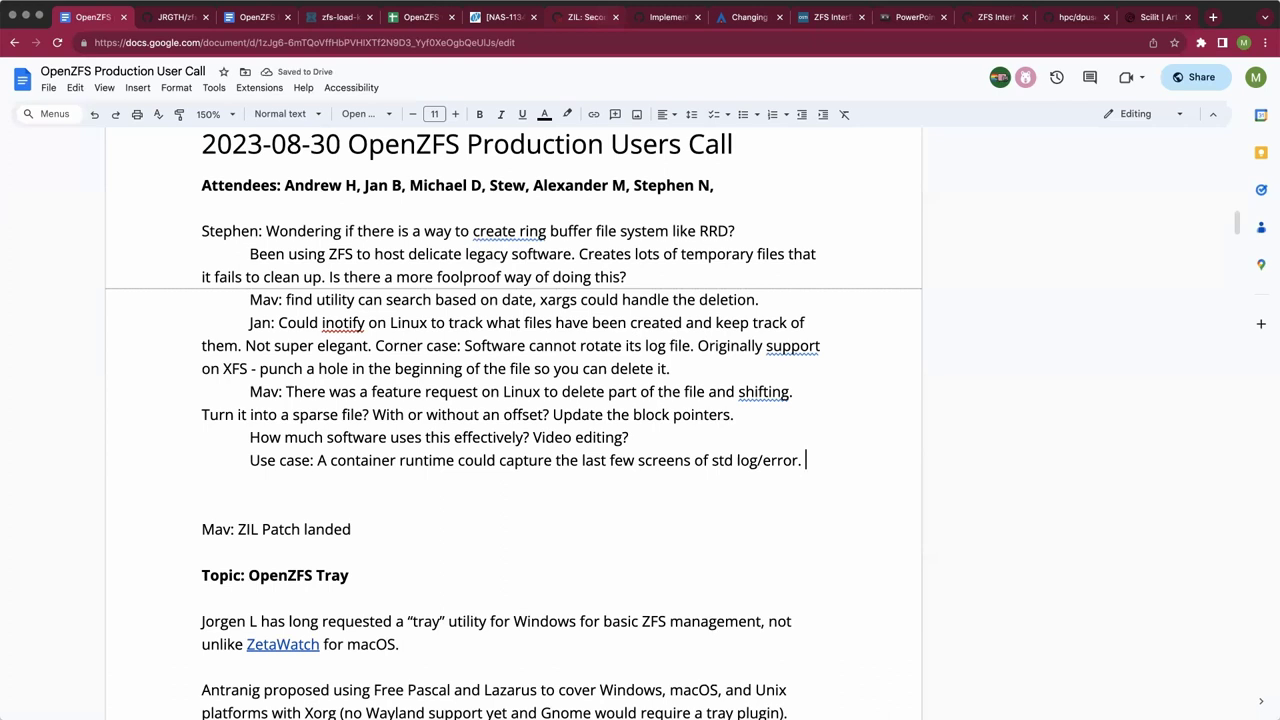
Continue the use case note with "Would be nice to have a sliding scale... have the last 1MB..." and start a new line.
{"action": "type", "text": "Would be nice to "}
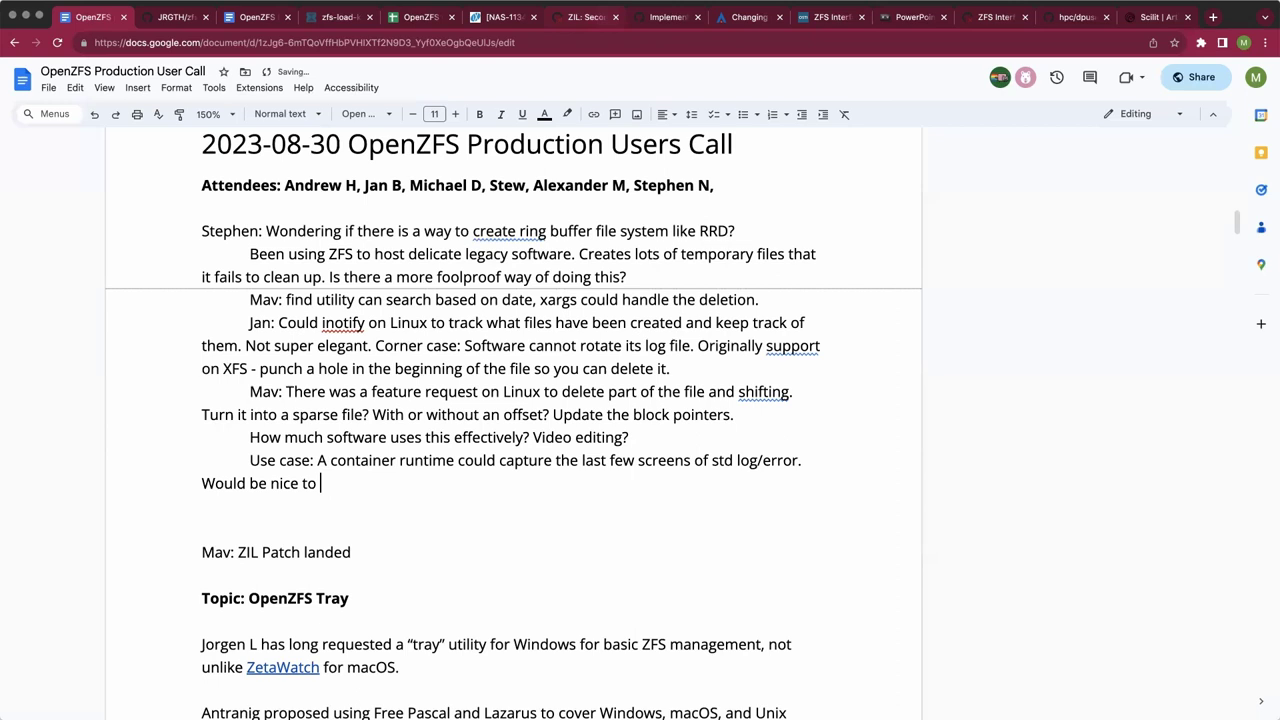
{"action": "type", "text": "have a sliding sa"}
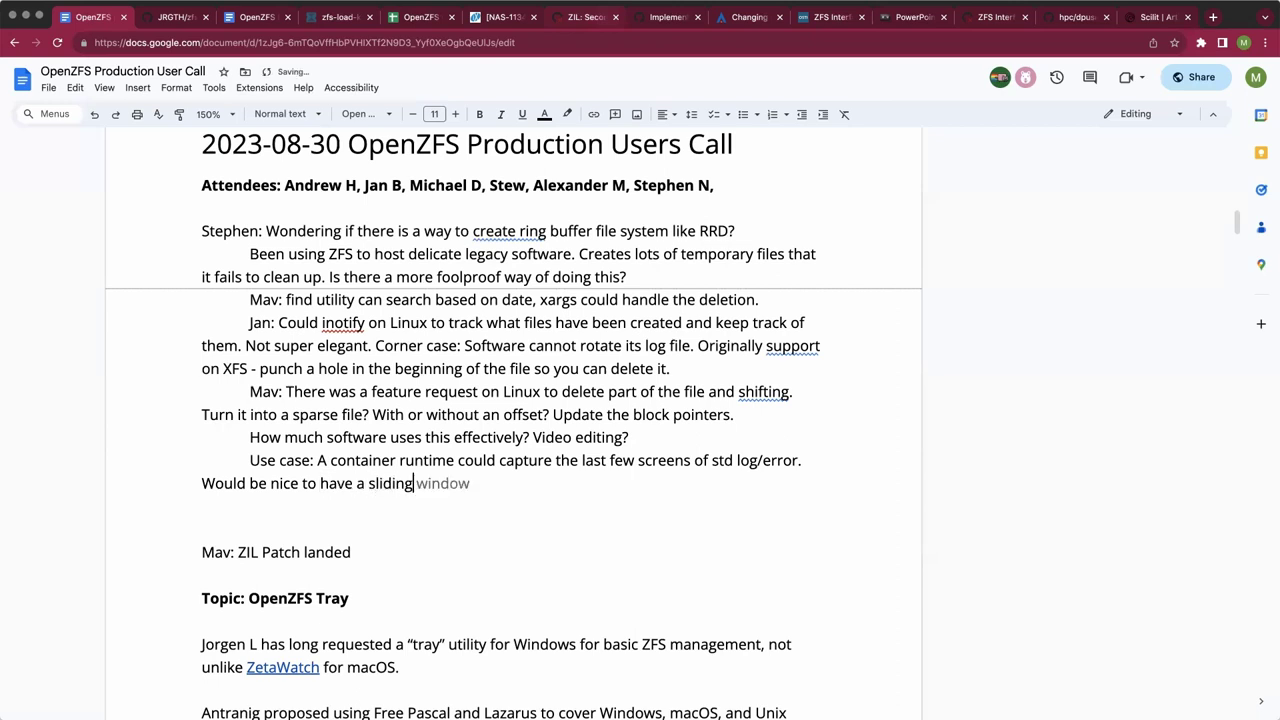
{"action": "key", "text": "BackSpace"}
{"action": "key", "text": "BackSpace"}
{"action": "type", "text": "scae..."}
{"action": "key", "text": "BackSpace"}
{"action": "key", "text": "BackSpace"}
{"action": "type", "text": "le... have the last"}
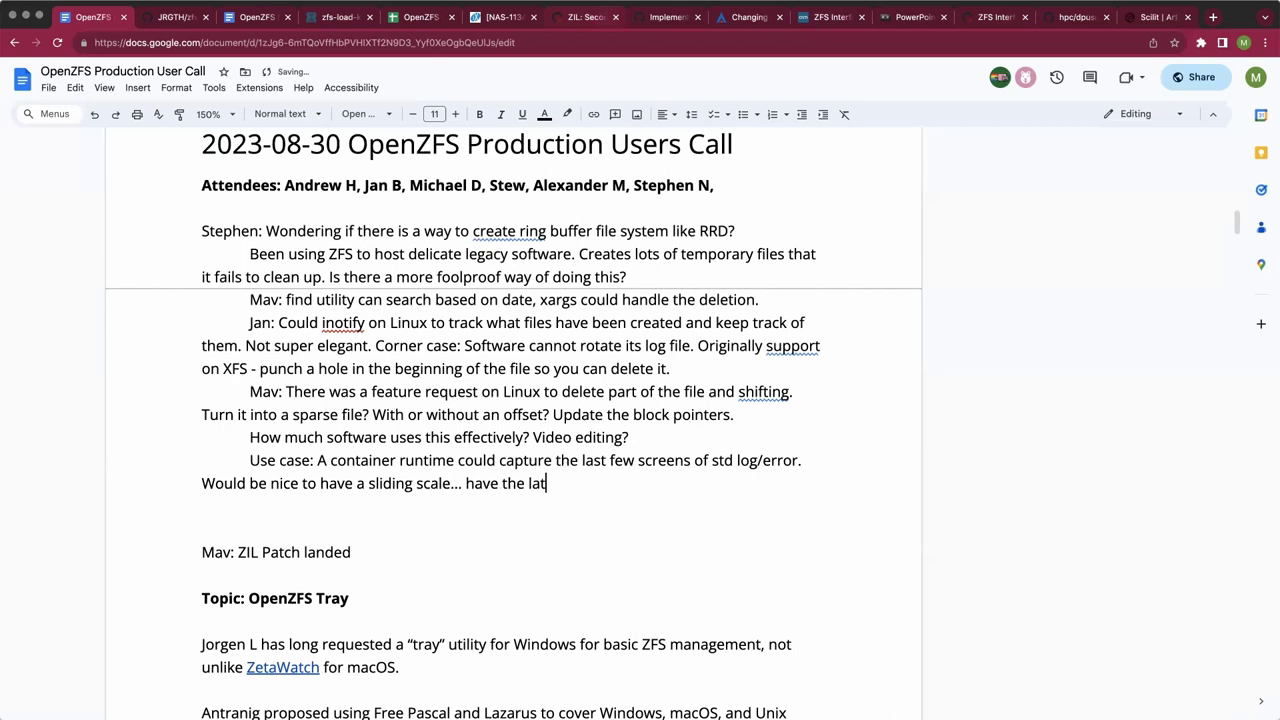
{"action": "type", "text": " 1MB..."}
{"action": "key", "text": "Return"}
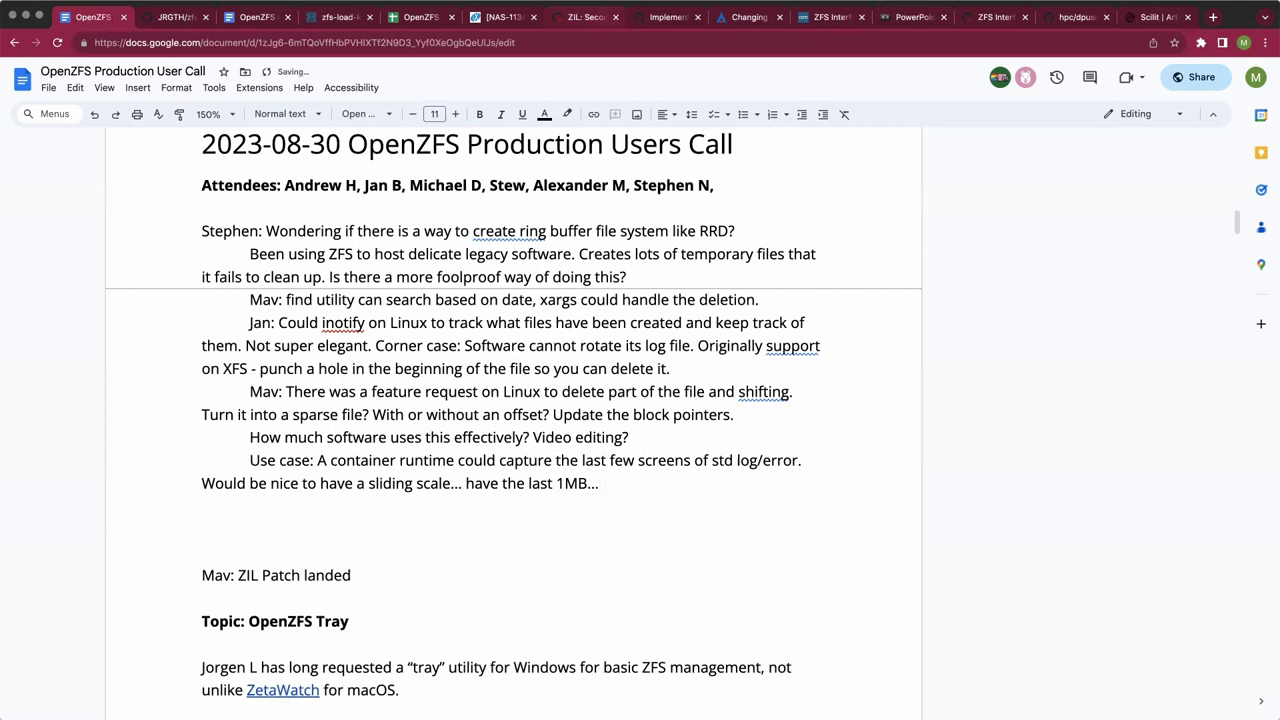
Write an indented note: "How would you read it? You cannot trust the offsets. Could write it in append mode.".
{"action": "type", "text": "How would you read it? You cannot t"}
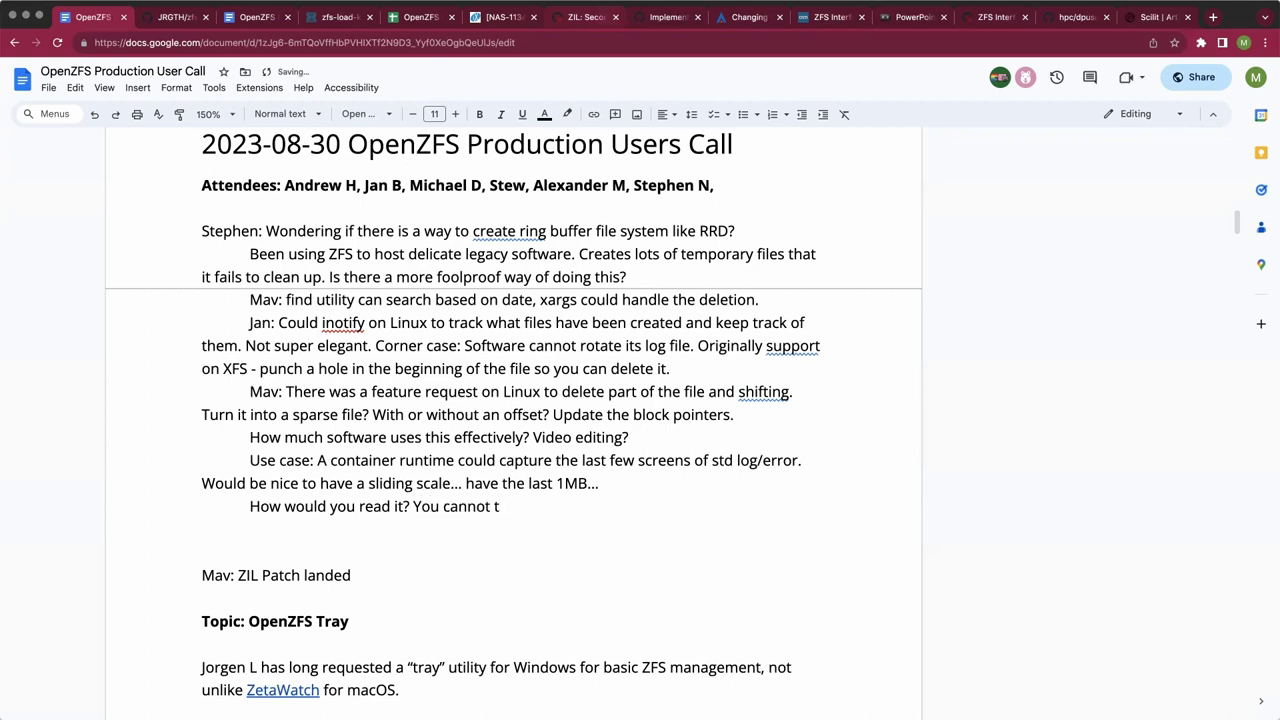
{"action": "type", "text": "rust the offsets. Could write it in append mode."}
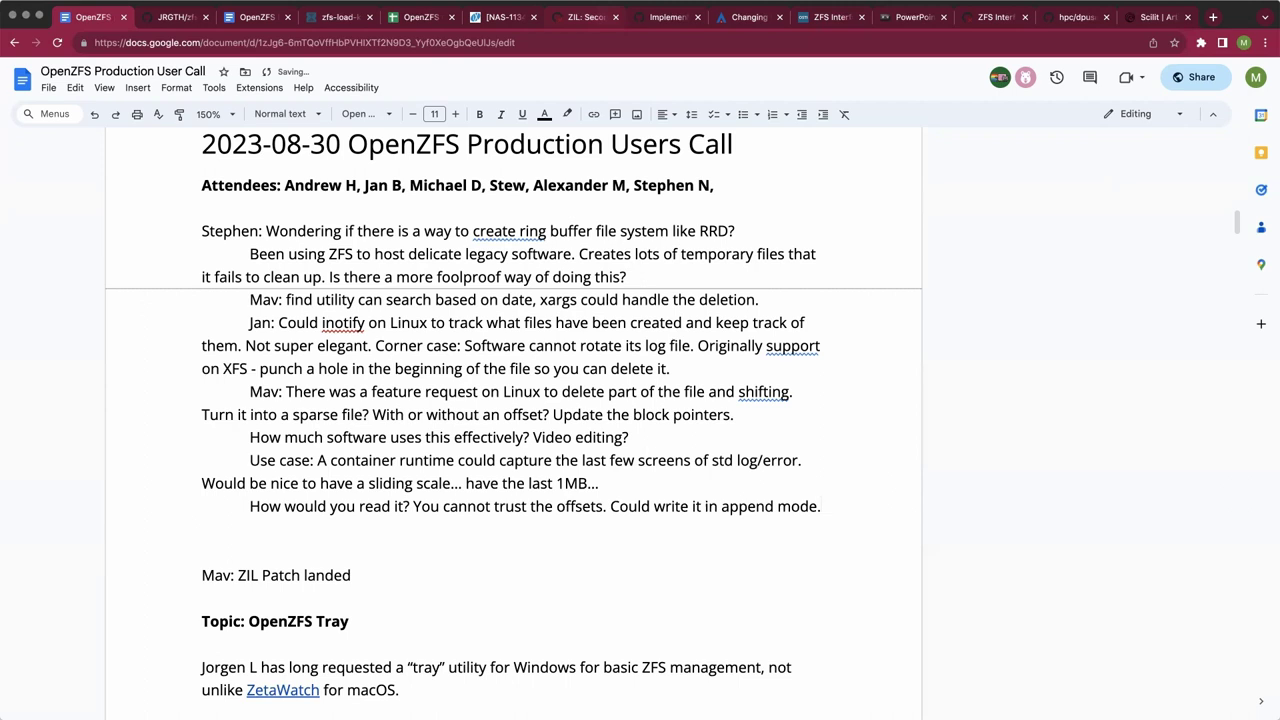
{"action": "key", "text": "BackSpace"}
{"action": "type", "text": "but write"}
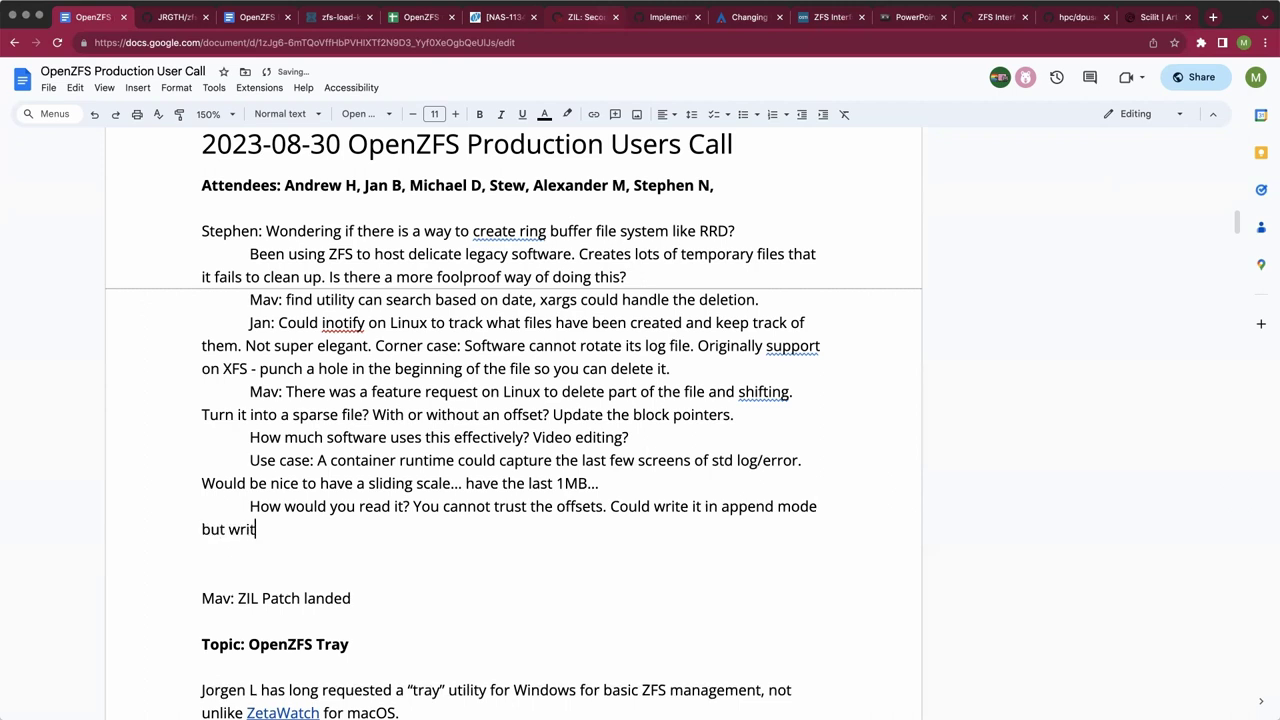
{"action": "key", "text": "BackSpace"}
{"action": "key", "text": "BackSpace"}
{"action": "key", "text": "BackSpace"}
{"action": "key", "text": "BackSpace"}
{"action": "key", "text": "BackSpace"}
{"action": "key", "text": "BackSpace"}
{"action": "key", "text": "BackSpace"}
{"action": "key", "text": "BackSpace"}
{"action": "key", "text": "BackSpace"}
{"action": "key", "text": "BackSpace"}
{"action": "key", "text": "BackSpace"}
{"action": "type", "text": "e. "}
Append "Cannot p-read it? Only sequentially?" after the append mode sentence.
{"action": "type", "text": "Cannot p-"}
{"action": "type", "text": "read it? O"}
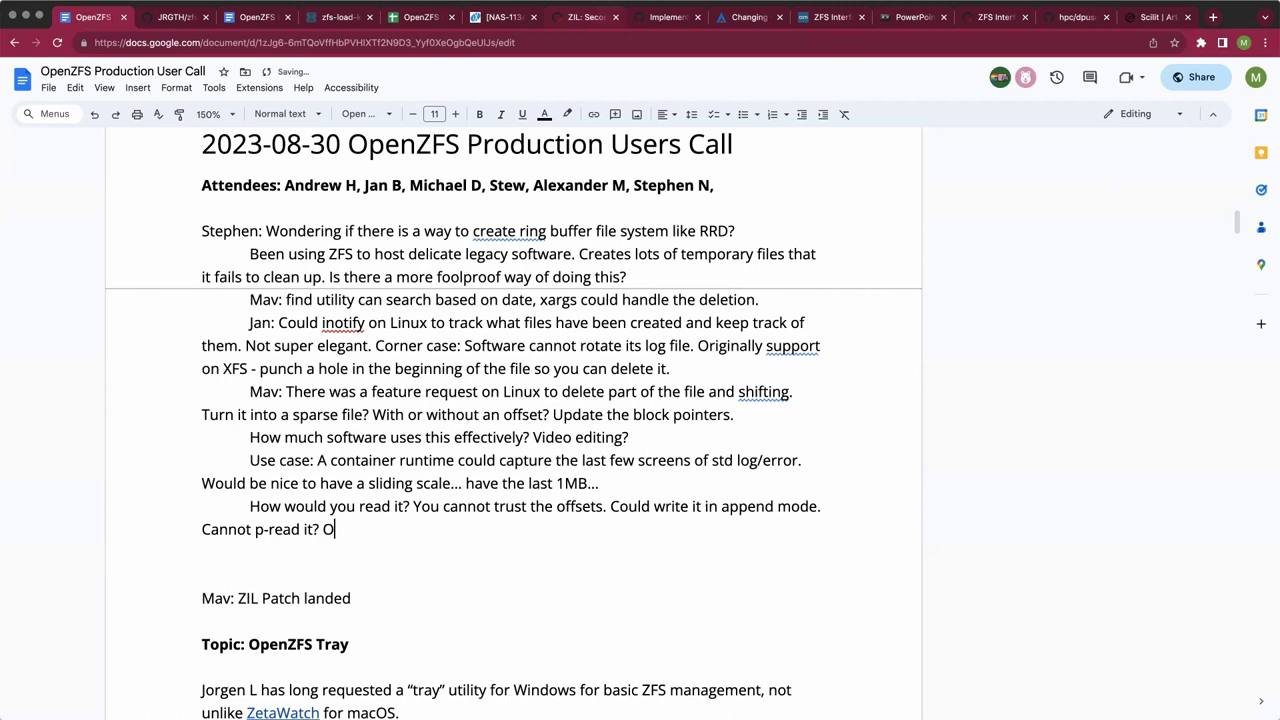
{"action": "type", "text": "nly sequentuall"}
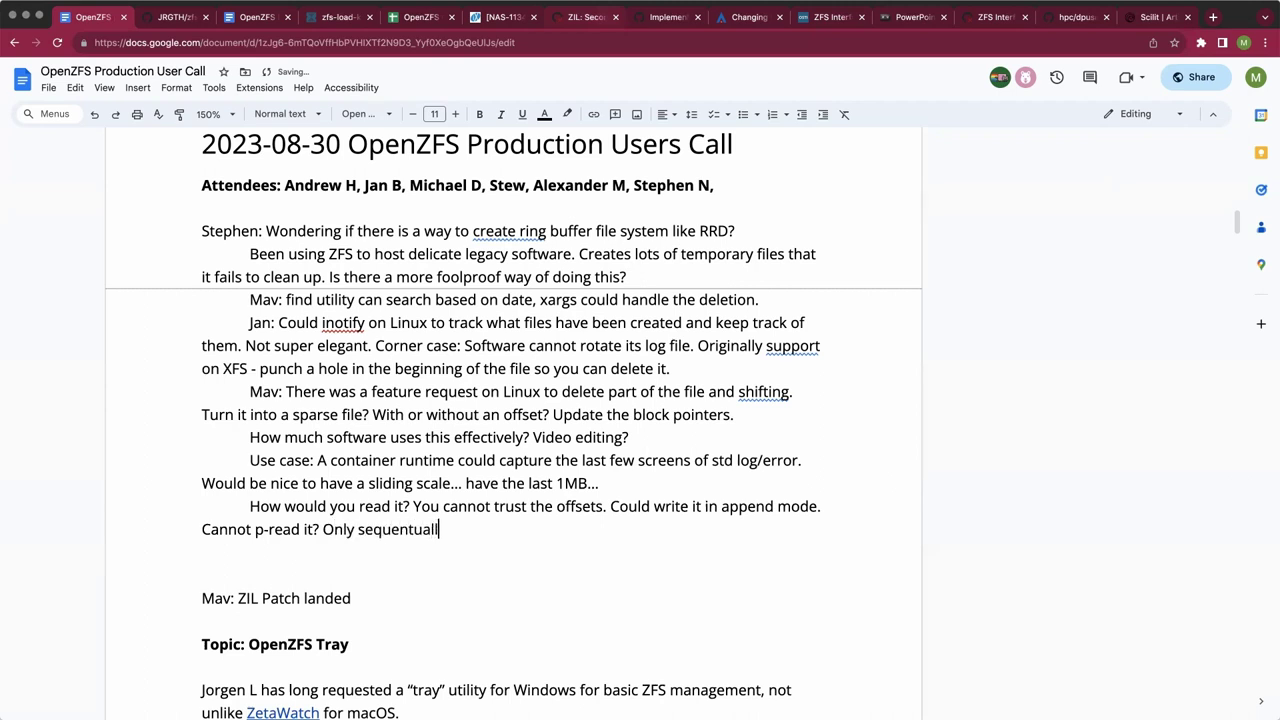
{"action": "type", "text": "y?"}
End the append mode note with "Multiple threads could be deleting and writing.".
{"action": "type", "text": "Multiple threads could "}
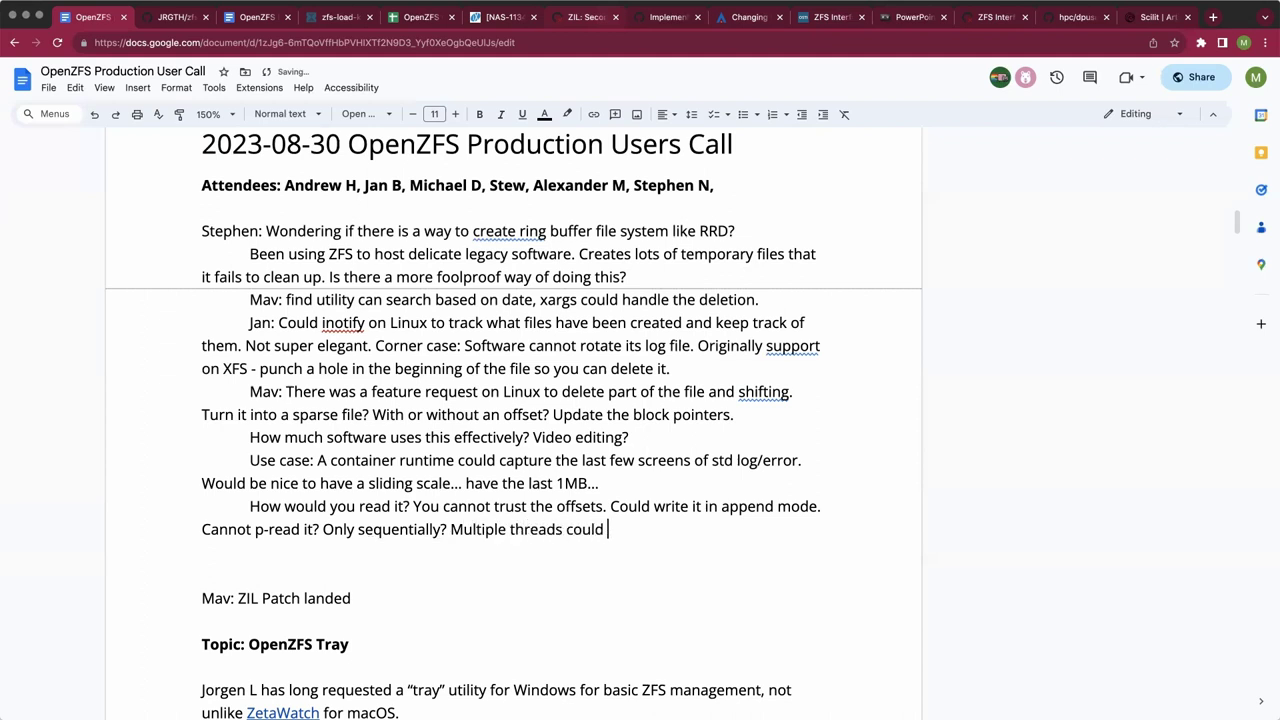
{"action": "type", "text": "be deleting nad"}
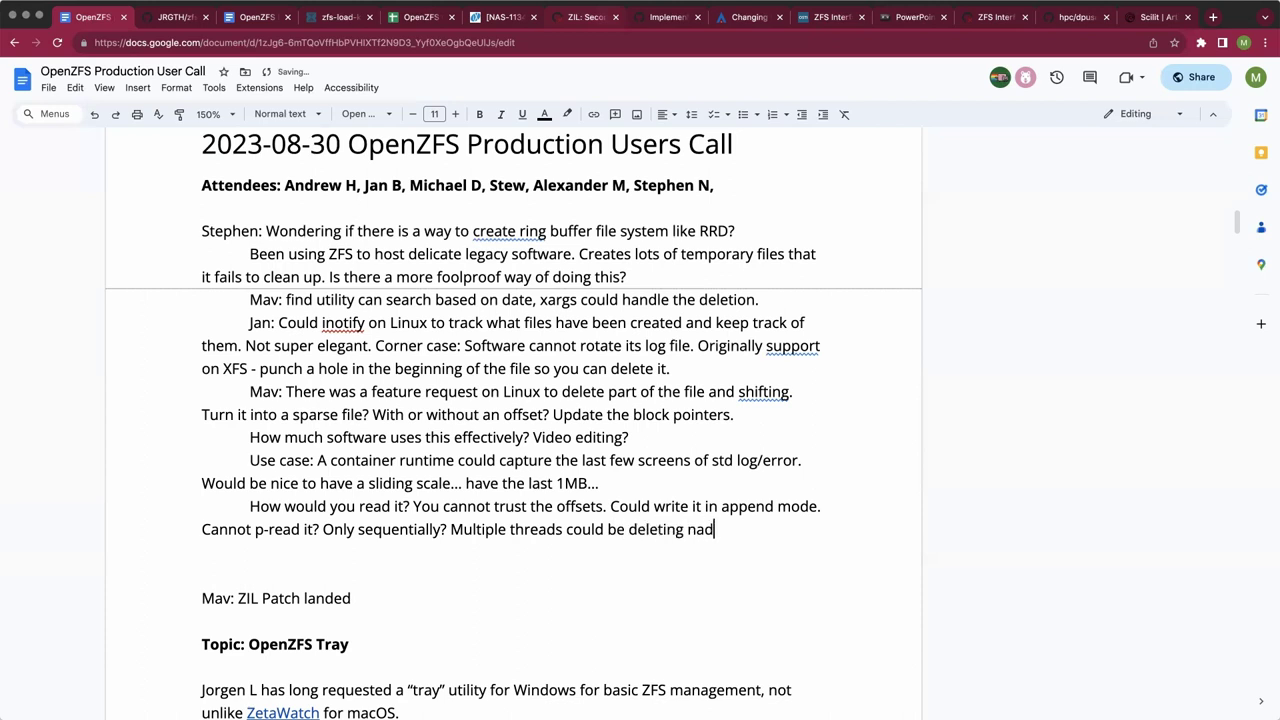
{"action": "key", "text": "BackSpace"}
{"action": "key", "text": "BackSpace"}
{"action": "key", "text": "BackSpace"}
{"action": "type", "text": "and writing."}
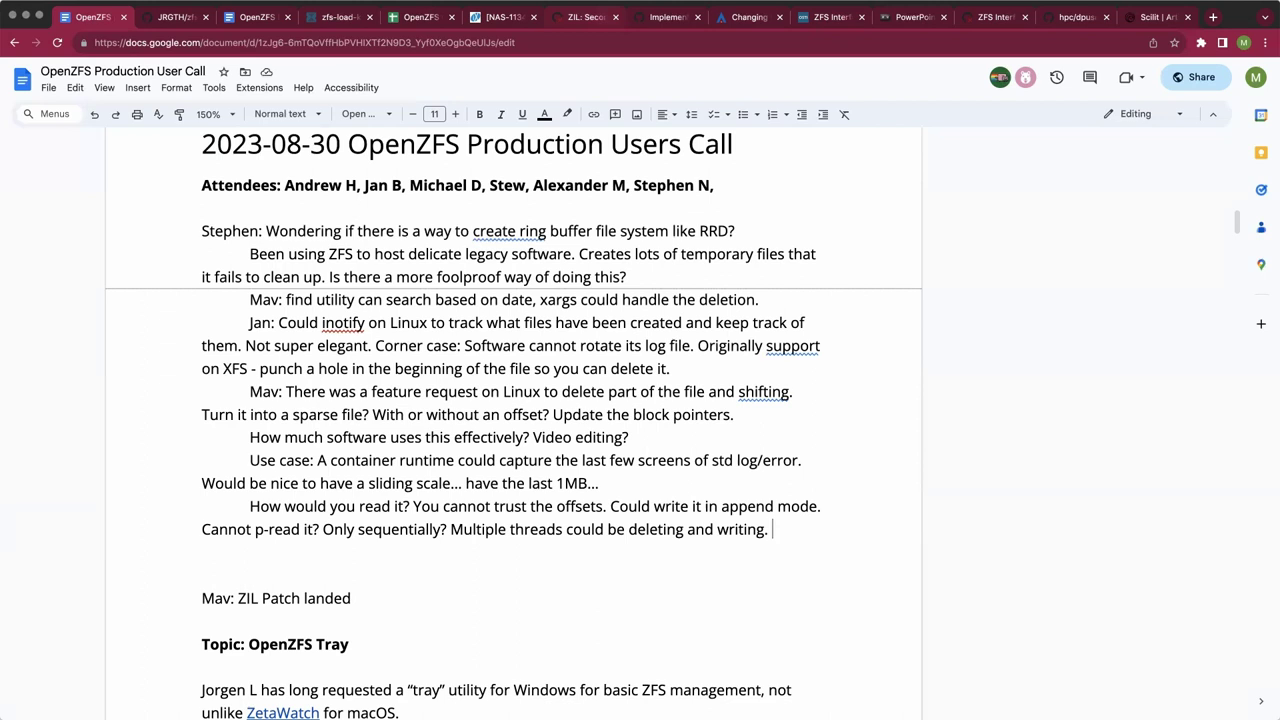
{"action": "key", "text": "BackSpace"}
Attribute the "How would you read it?" note by putting the first respondent's name and a colon before it.
{"action": "left_click", "coordinate": [262, 506]}
{"action": "key", "text": "Left"}
{"action": "type", "text": "Mav:"}
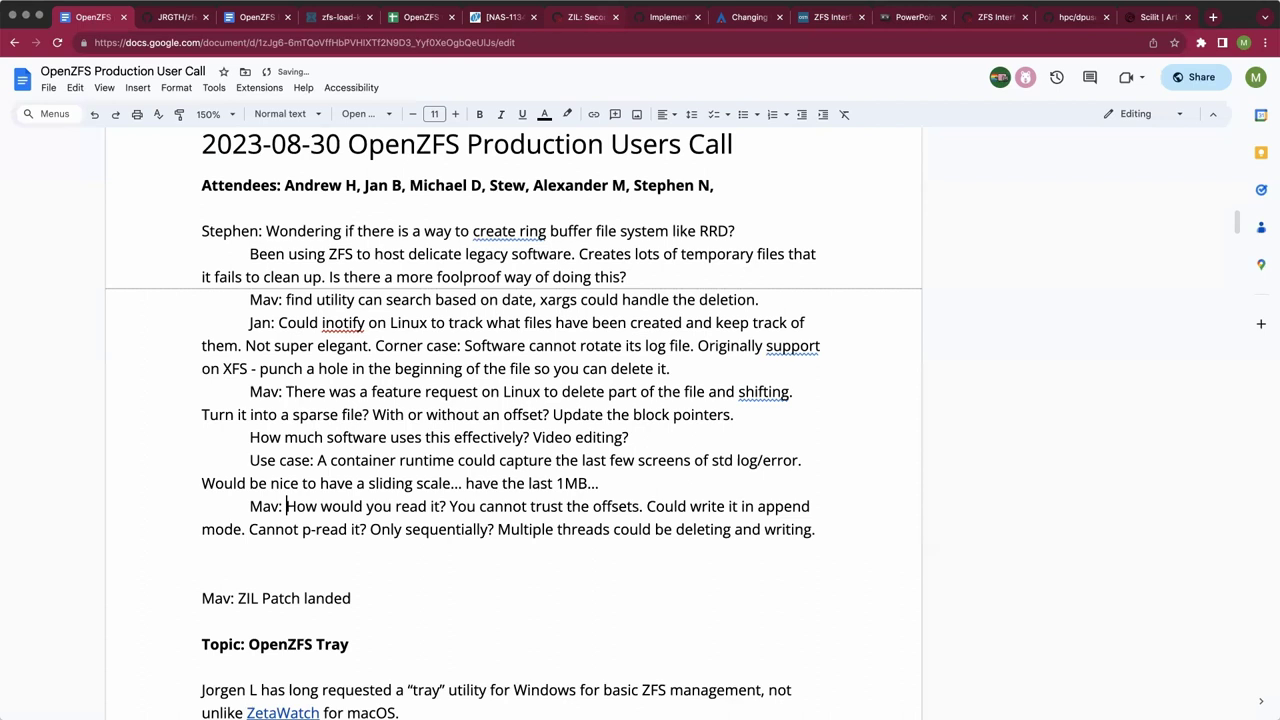
Add an indented line below the threads sentence: "Look at cache control examples? Need, will not need...".
{"action": "left_click", "coordinate": [203, 551]}
{"action": "type", "text": "Look at cache control"}
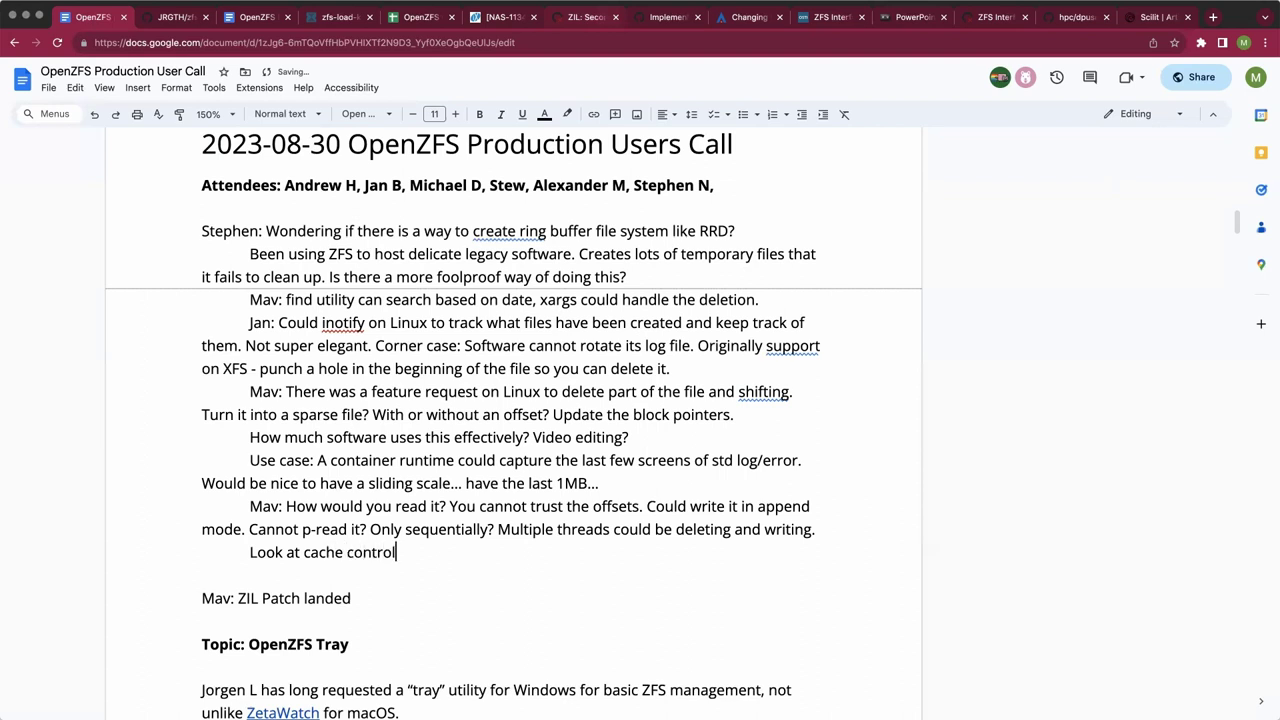
{"action": "type", "text": " examples? Need, will no"}
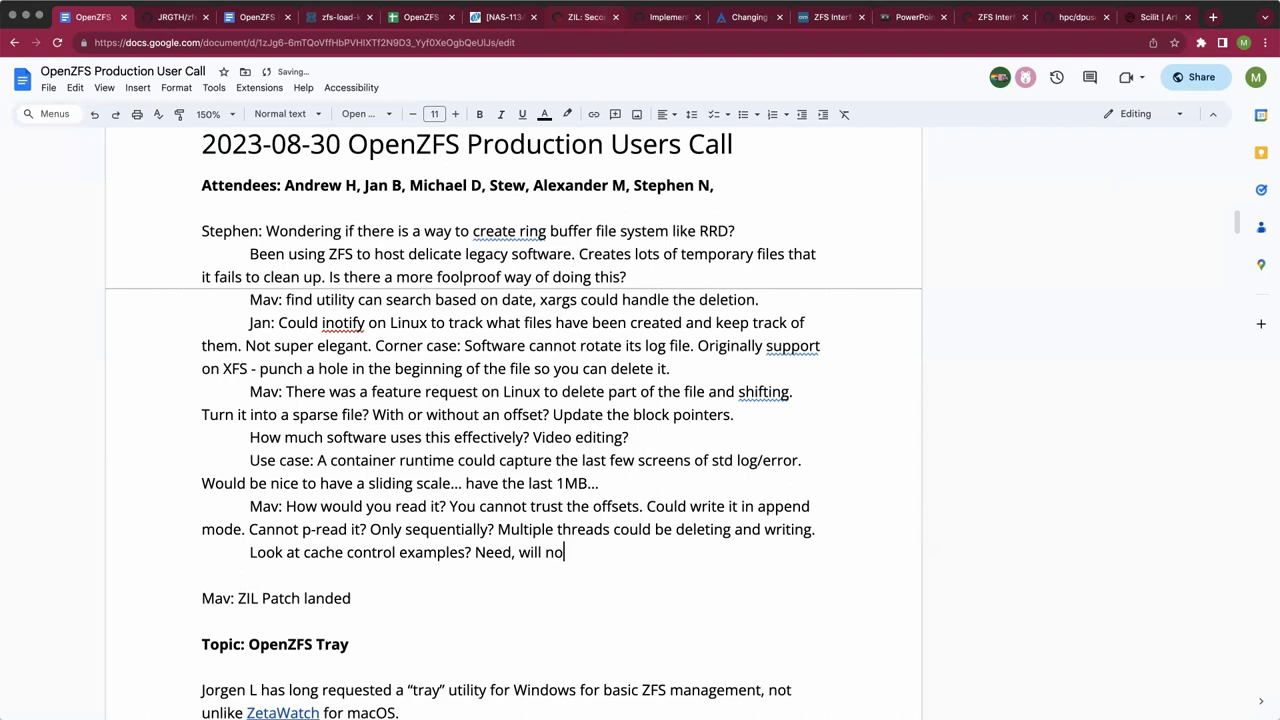
{"action": "type", "text": "t ne"}
{"action": "key", "text": "BackSpace"}
{"action": "key", "text": "BackSpace"}
{"action": "key", "text": "BackSpace"}
{"action": "type", "text": "t need..."}
Find "request" in the document and insert "(OpenZFS on GitHub)" after "Linux" in the feature request reply.
{"action": "key", "text": "ctrl+f"}
{"action": "type", "text": "request"}
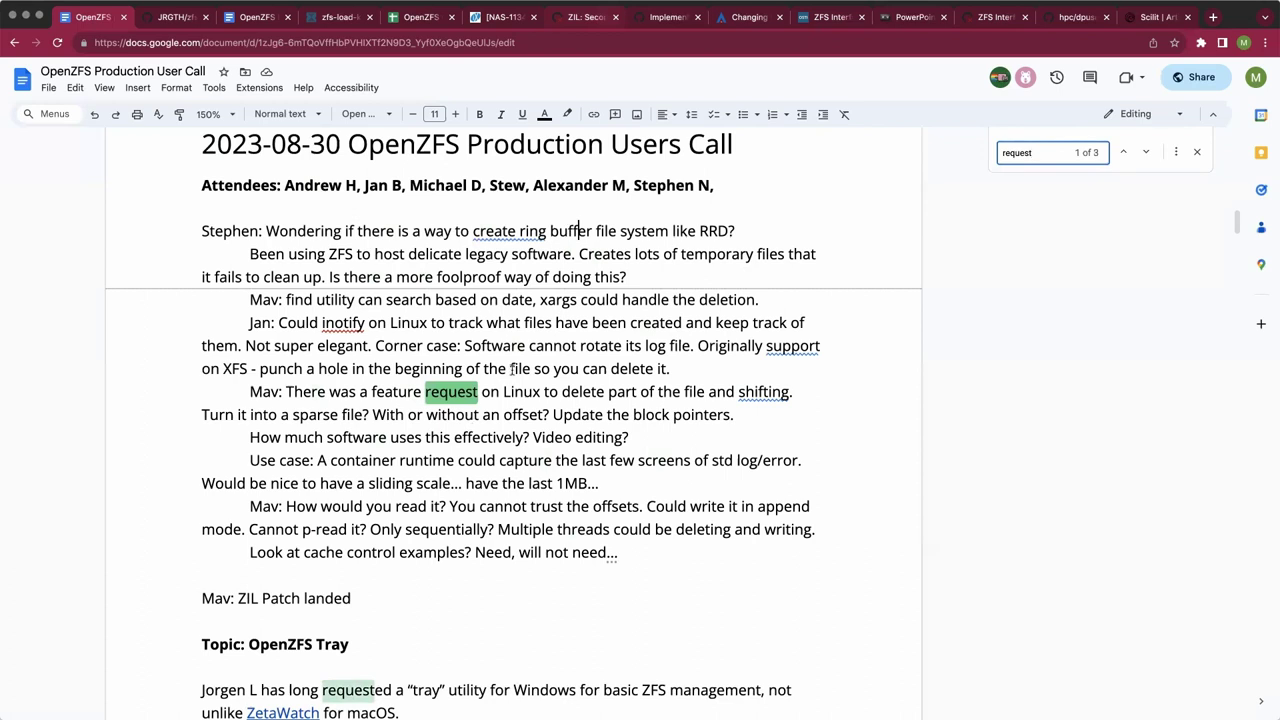
{"action": "left_click", "coordinate": [504, 393]}
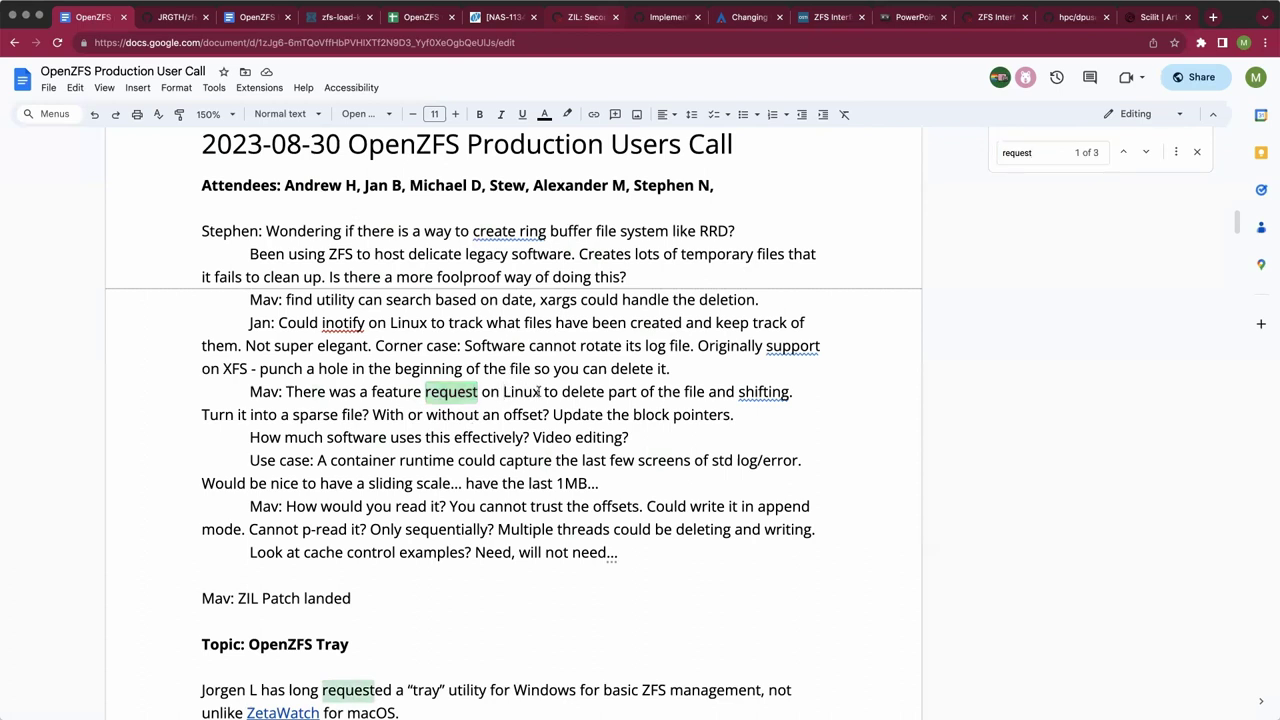
{"action": "left_click", "coordinate": [540, 392]}
{"action": "type", "text": "("}
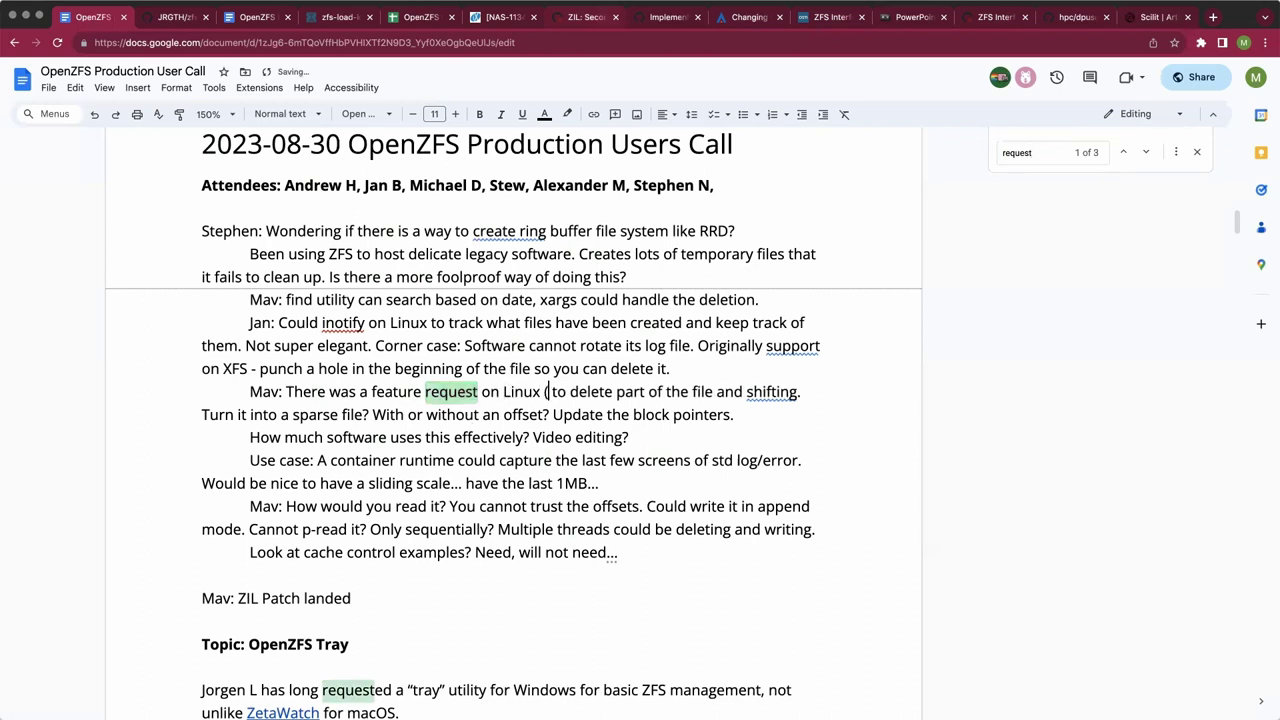
{"action": "type", "text": "Ope"}
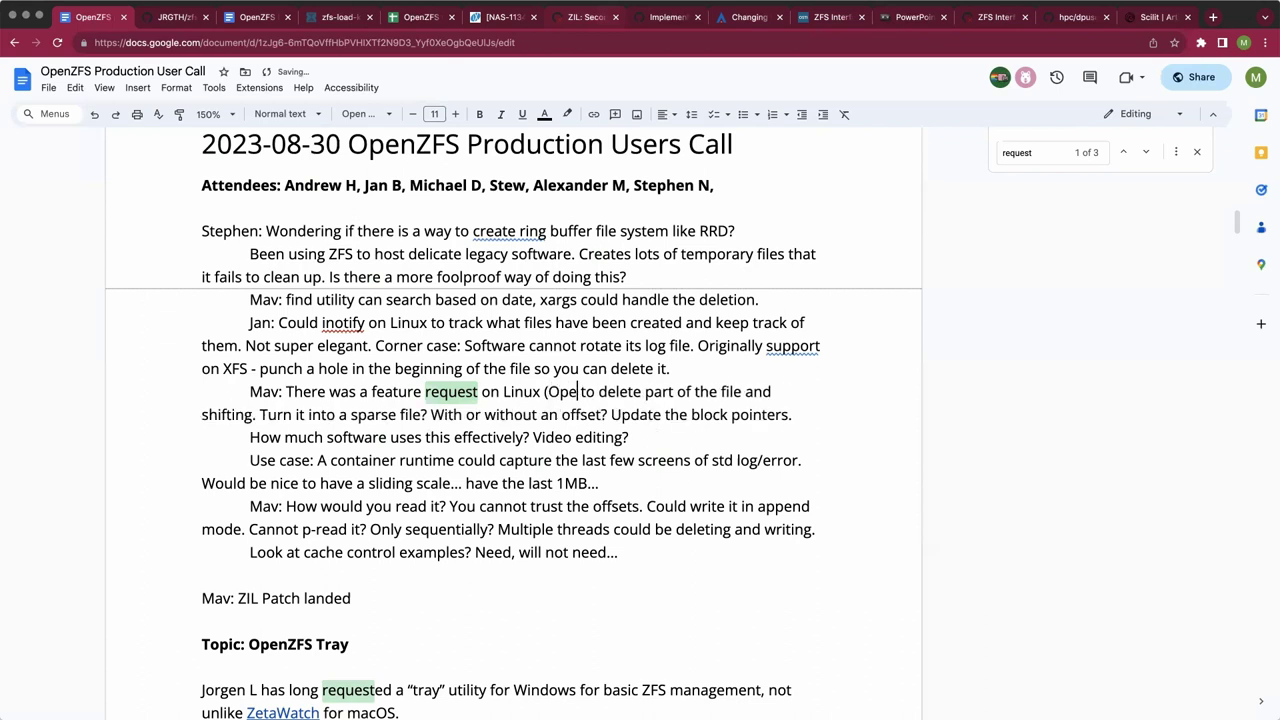
{"action": "type", "text": "nZFS on Git"}
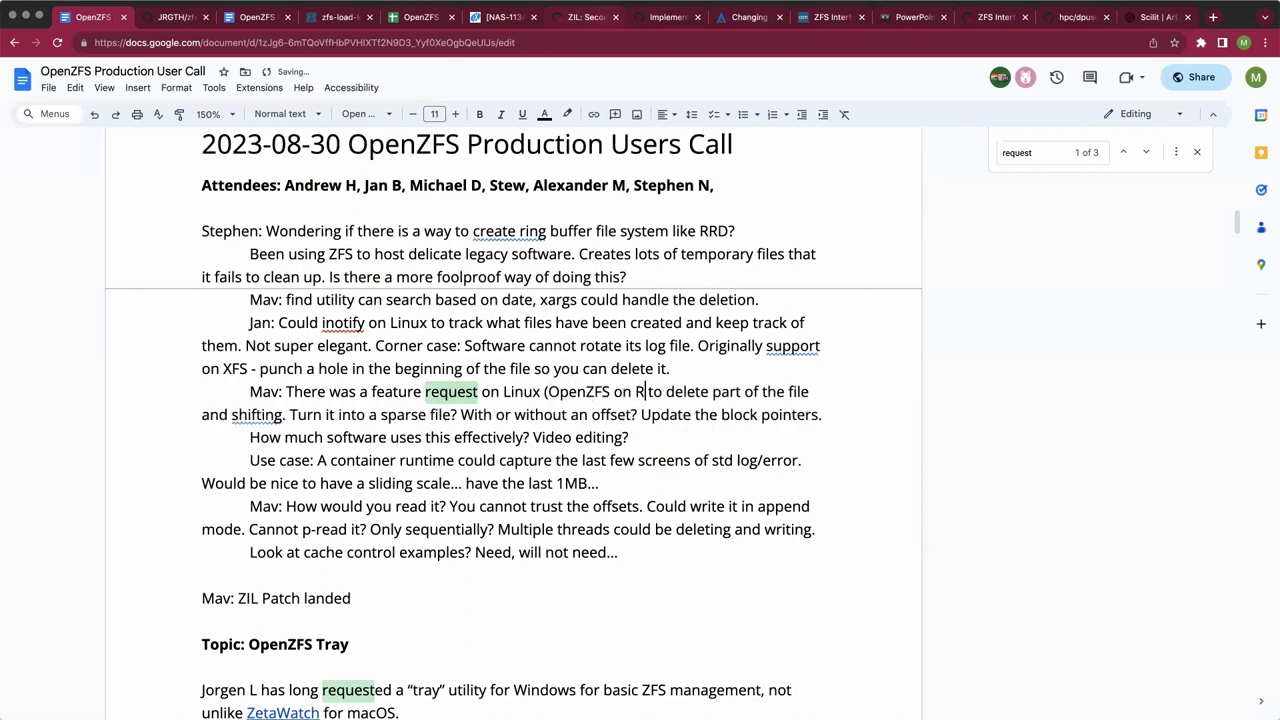
{"action": "type", "text": "Hub"}
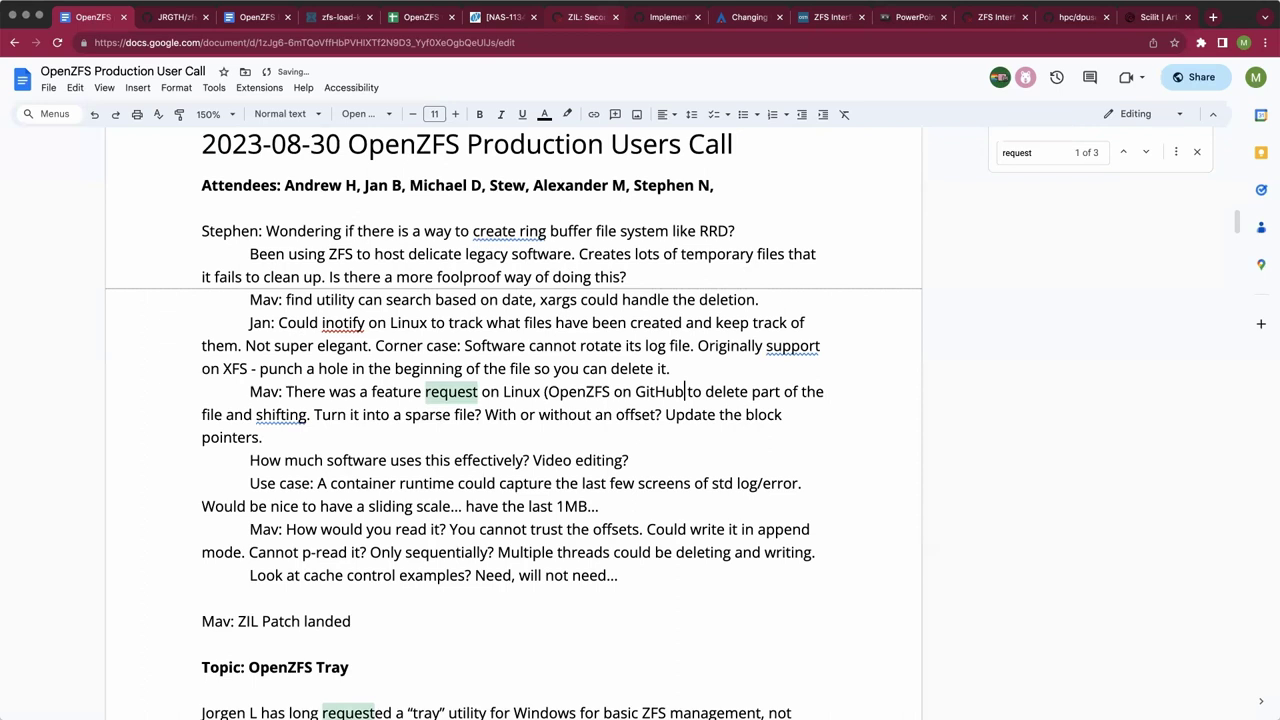
{"action": "type", "text": ")"}
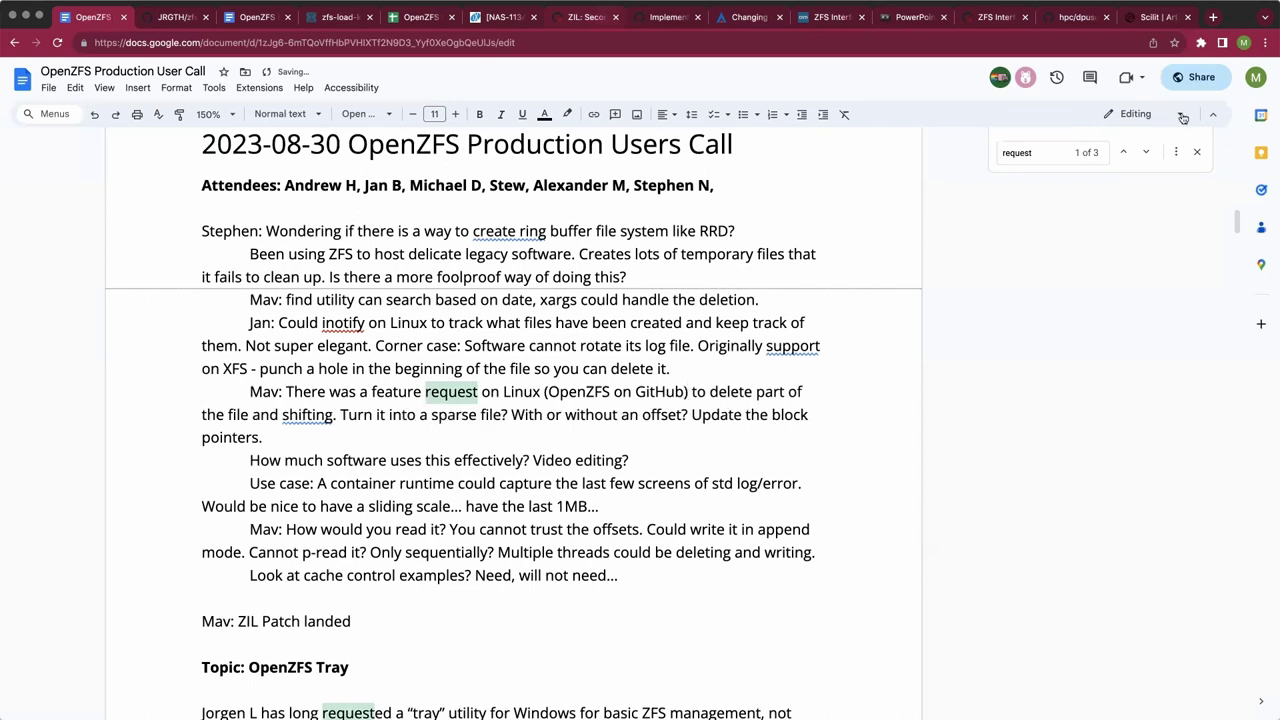
{"action": "left_click", "coordinate": [541, 391]}
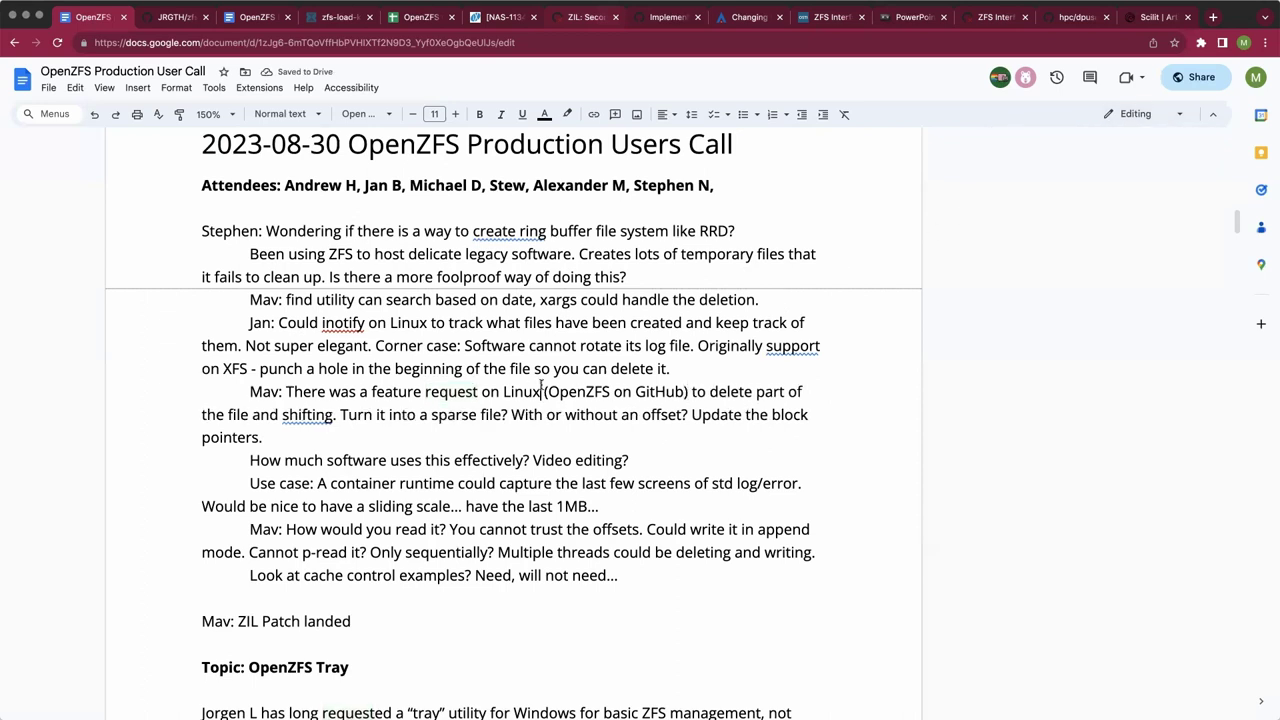
Add an indented line below the cache control note with the speaker's name and "Do it in the ARC?", followed by blank lines.
{"action": "scroll", "coordinate": [570, 381], "scroll_direction": "down", "scroll_amount": 2}
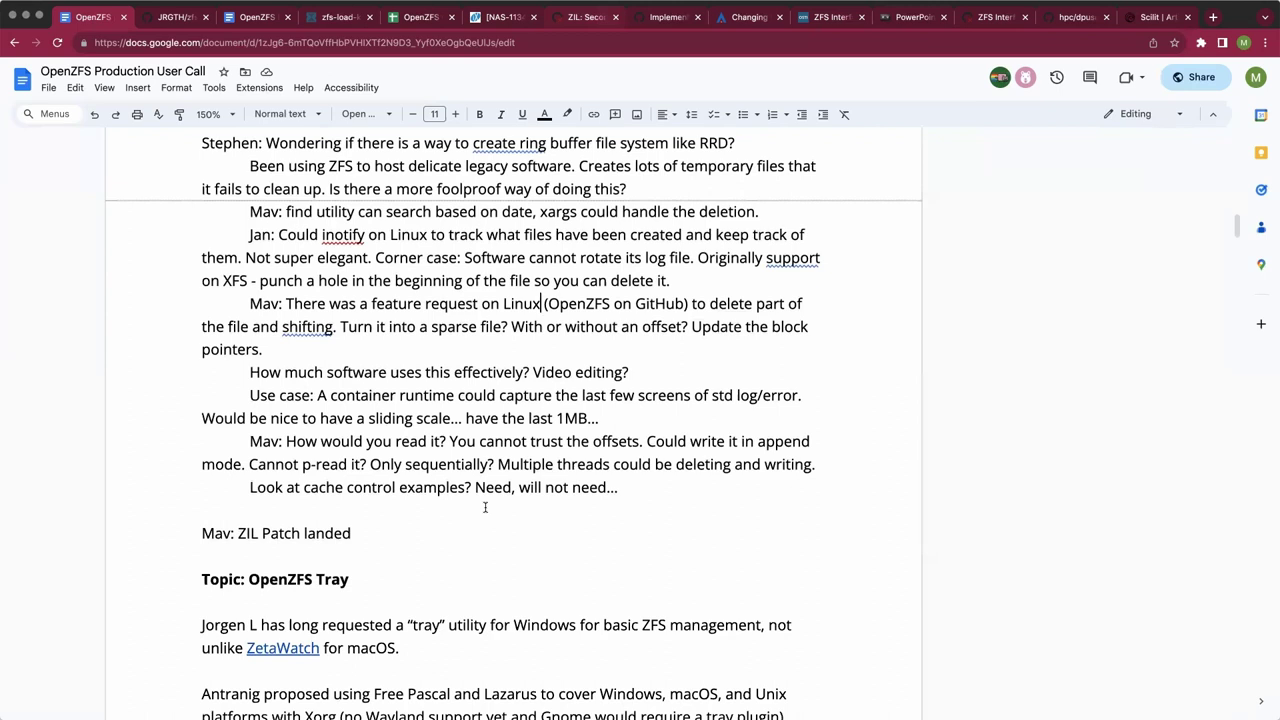
{"action": "left_click", "coordinate": [485, 507]}
{"action": "key", "text": "Tab"}
{"action": "type", "text": "Stew: Do it in the ARC?"}
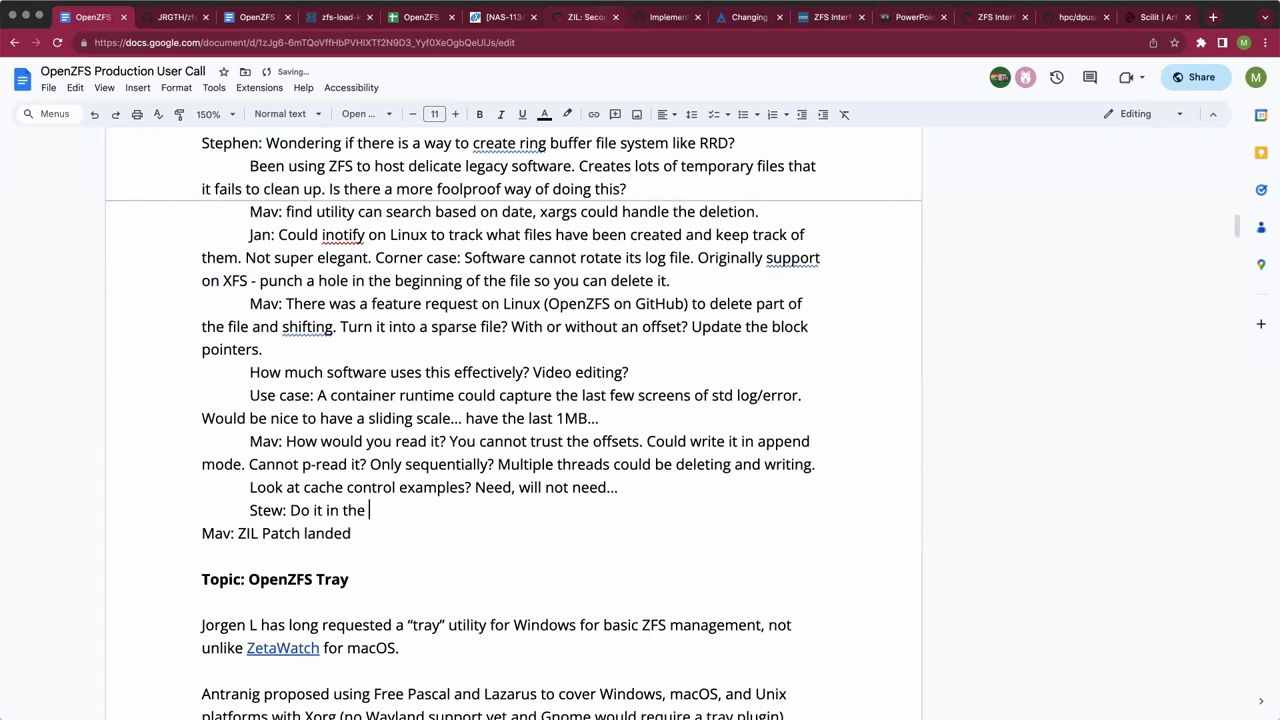
{"action": "key", "text": "Return"}
{"action": "key", "text": "Return"}
{"action": "key", "text": "Return"}
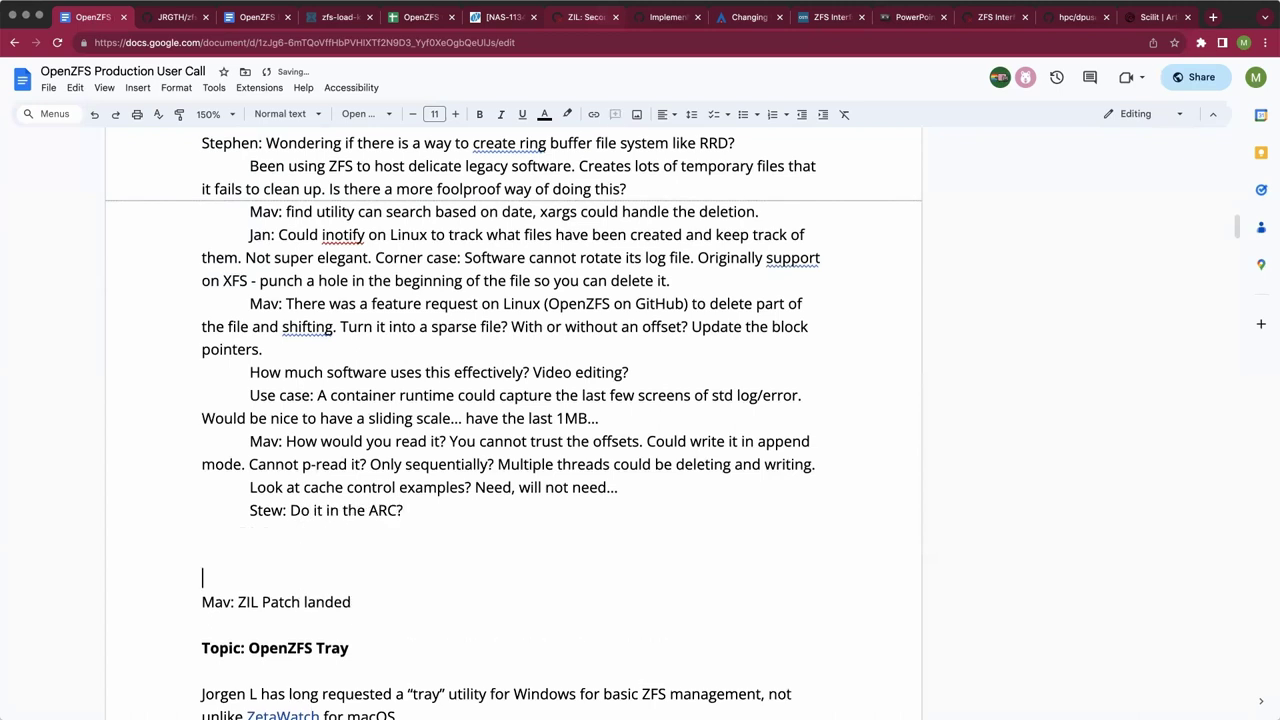
Append "Use RRD the way it was intended to be used?" after the ARC question and start a new indented line.
{"action": "key", "text": "Up"}
{"action": "key", "text": "Up"}
{"action": "key", "text": "Up"}
{"action": "key", "text": "End"}
{"action": "type", "text": "Use RRD "}
{"action": "type", "text": "tail-w"}
{"action": "key", "text": "BackSpace"}
{"action": "key", "text": "BackSpace"}
{"action": "key", "text": "BackSpace"}
{"action": "key", "text": "BackSpace"}
{"action": "key", "text": "BackSpace"}
{"action": "key", "text": "BackSpace"}
{"action": "type", "text": "the way it was"}
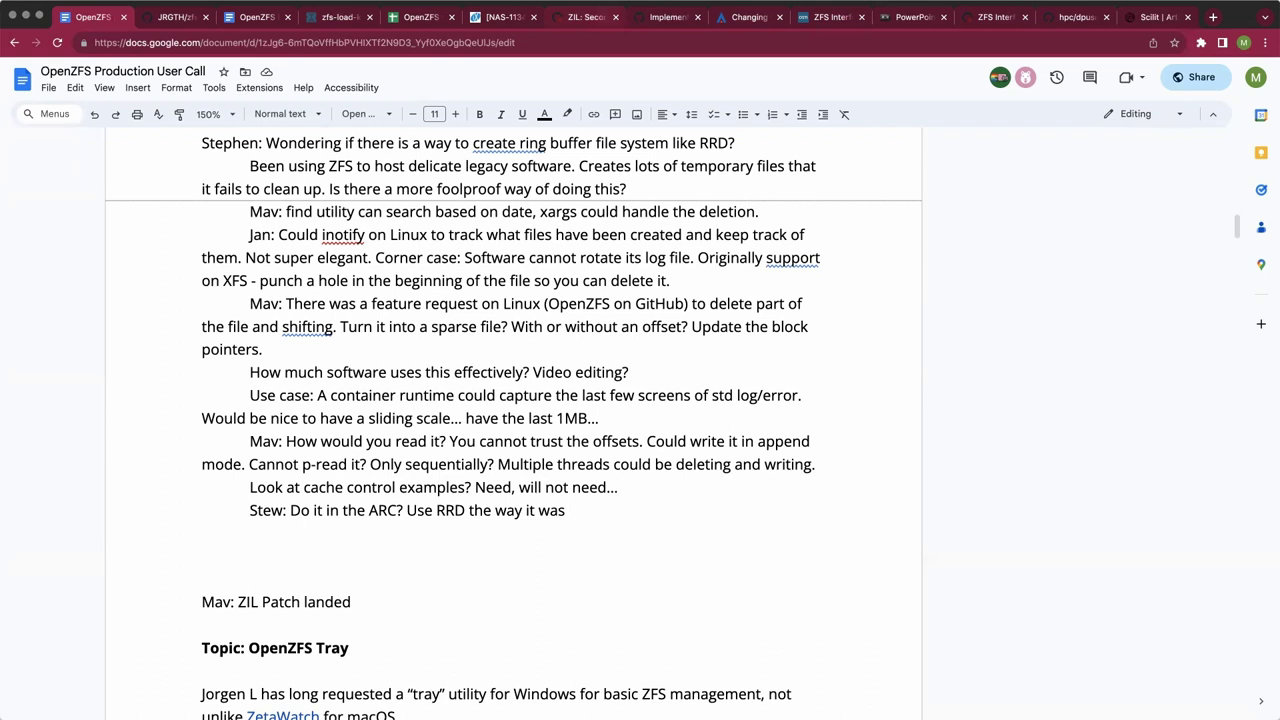
{"action": "type", "text": "intended to be"}
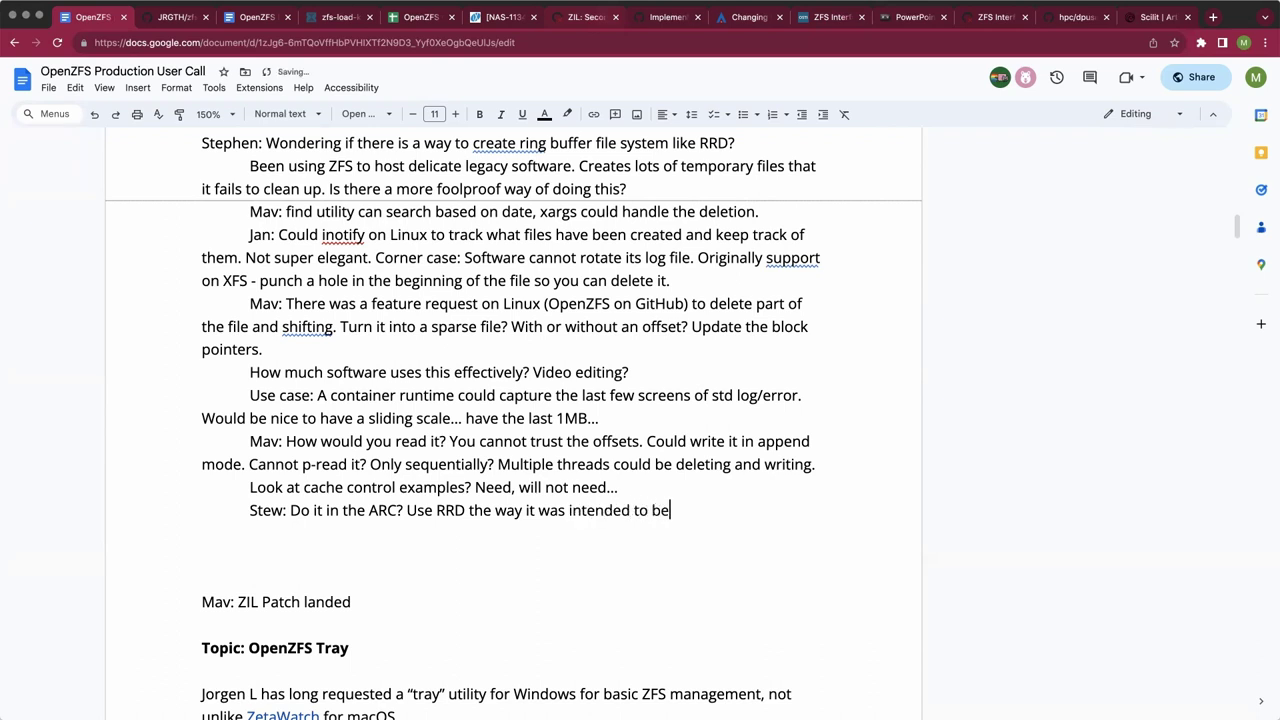
{"action": "type", "text": " used?"}
{"action": "key", "text": "Return"}
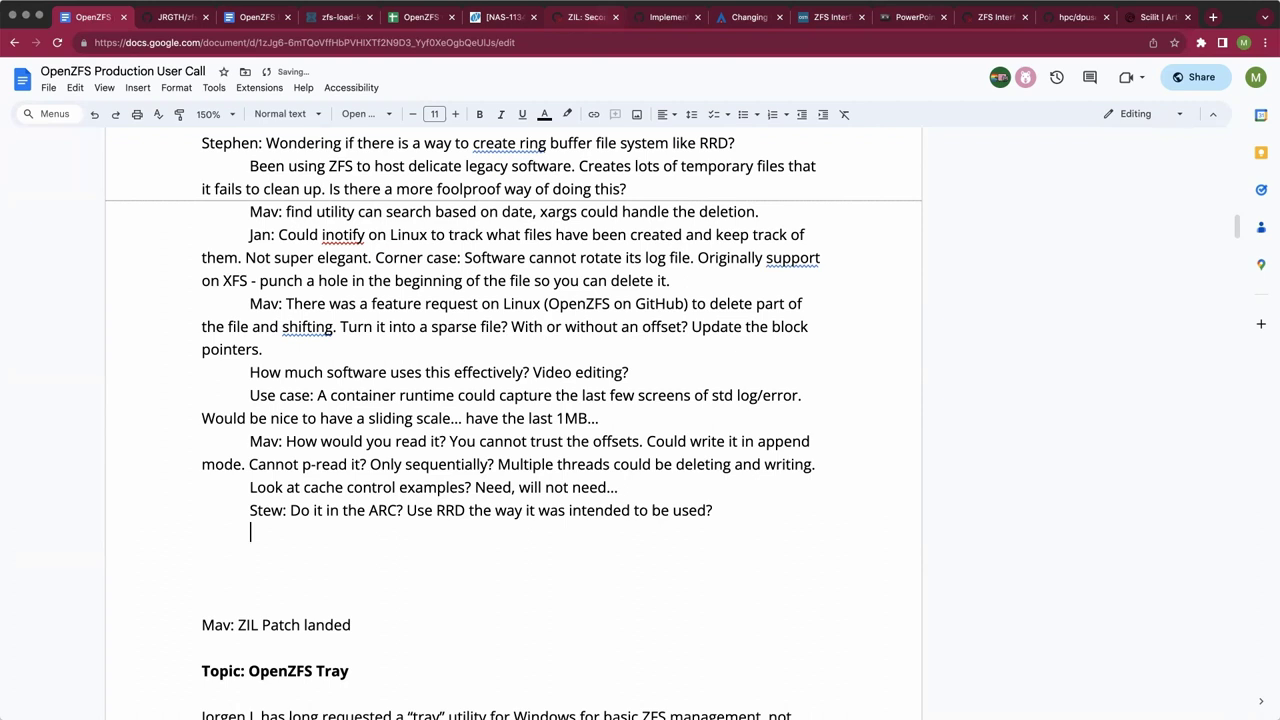
Write the next speaker's name and a colon on the new line, followed by "Use zfs diff?" with "zfs" in lowercase.
{"action": "type", "text": "Jan:"}
{"action": "type", "text": "Use ZFS diff"}
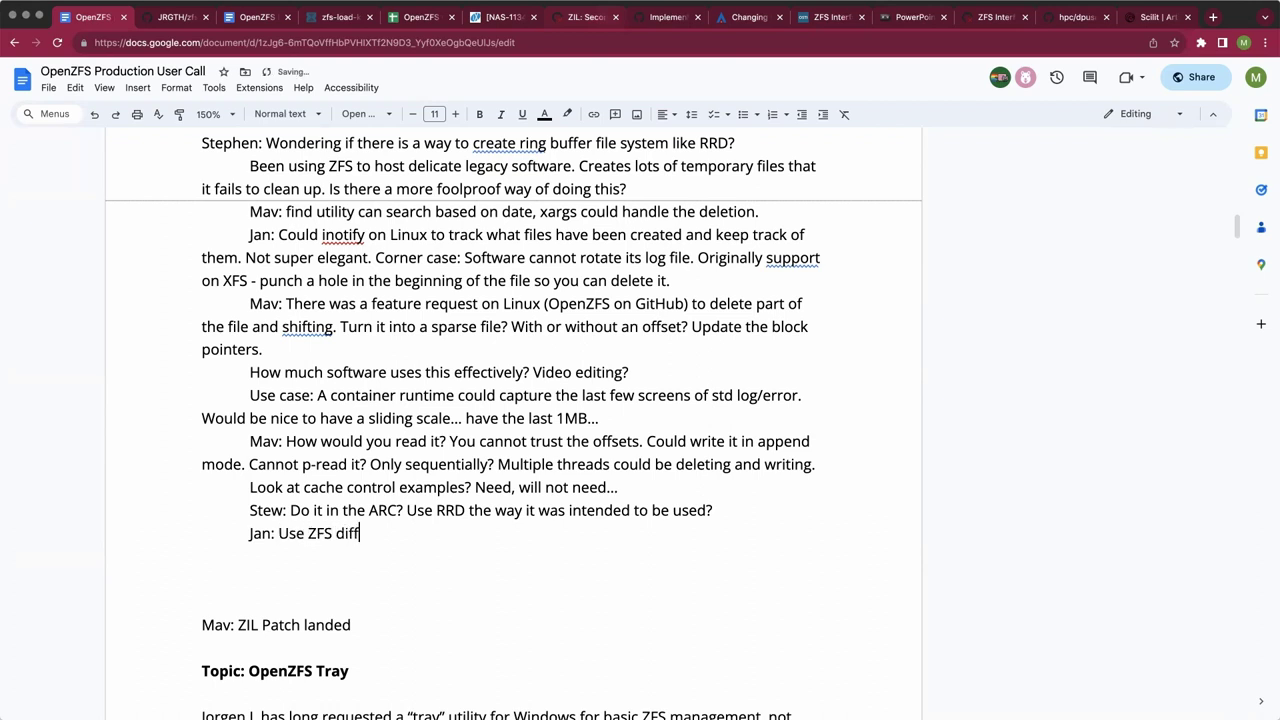
{"action": "type", "text": "?"}
{"action": "key", "text": "Left"}
{"action": "key", "text": "Left"}
{"action": "key", "text": "Left"}
{"action": "key", "text": "Left"}
{"action": "key", "text": "Left"}
{"action": "key", "text": "shift+Left"}
{"action": "key", "text": "shift+Left"}
{"action": "key", "text": "shift+Left"}
{"action": "key", "text": "BackSpace"}
{"action": "type", "text": "zfs"}
{"action": "left_click", "coordinate": [364, 533]}
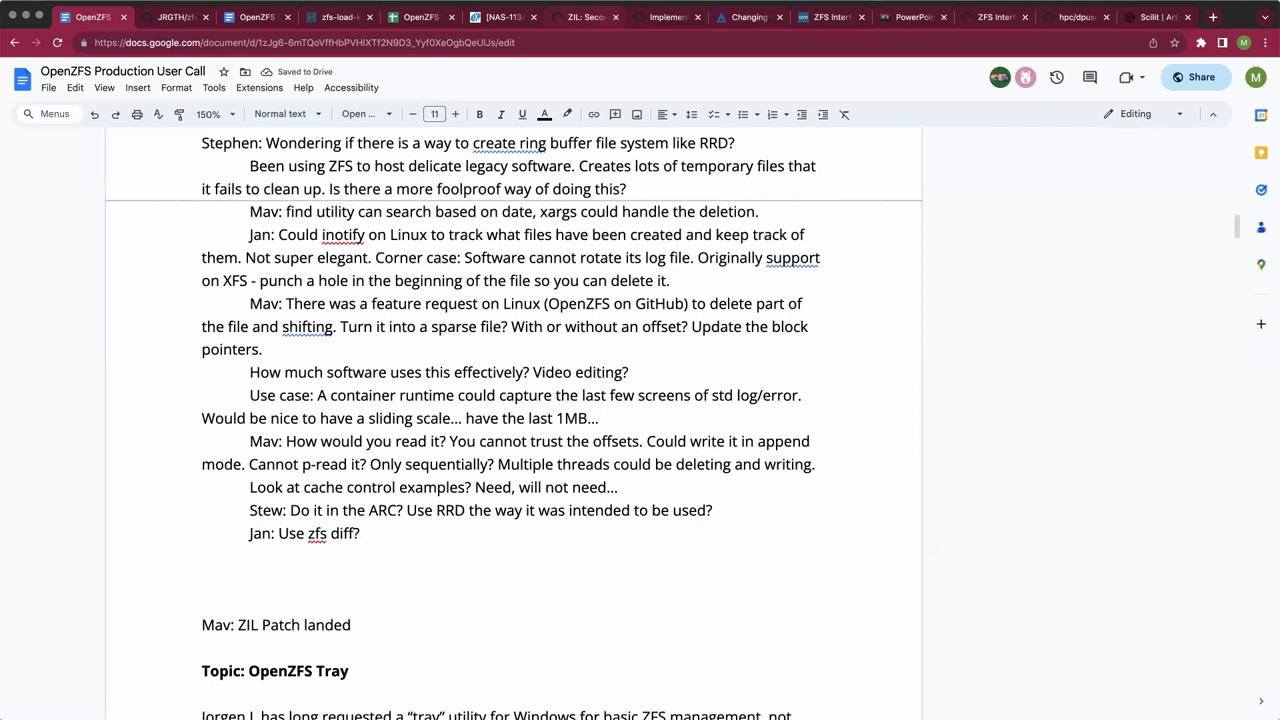
{"action": "type", "text": "Re"}
{"action": "key", "text": "BackSpace"}
{"action": "key", "text": "BackSpace"}
{"action": "key", "text": "BackSpace"}
Add an indented line: "File expiration date property? Would break snapshots, or we want them to be preserved and let them age out.".
{"action": "left_click", "coordinate": [203, 556]}
{"action": "key", "text": "Tab"}
{"action": "type", "text": "File expiration date"}
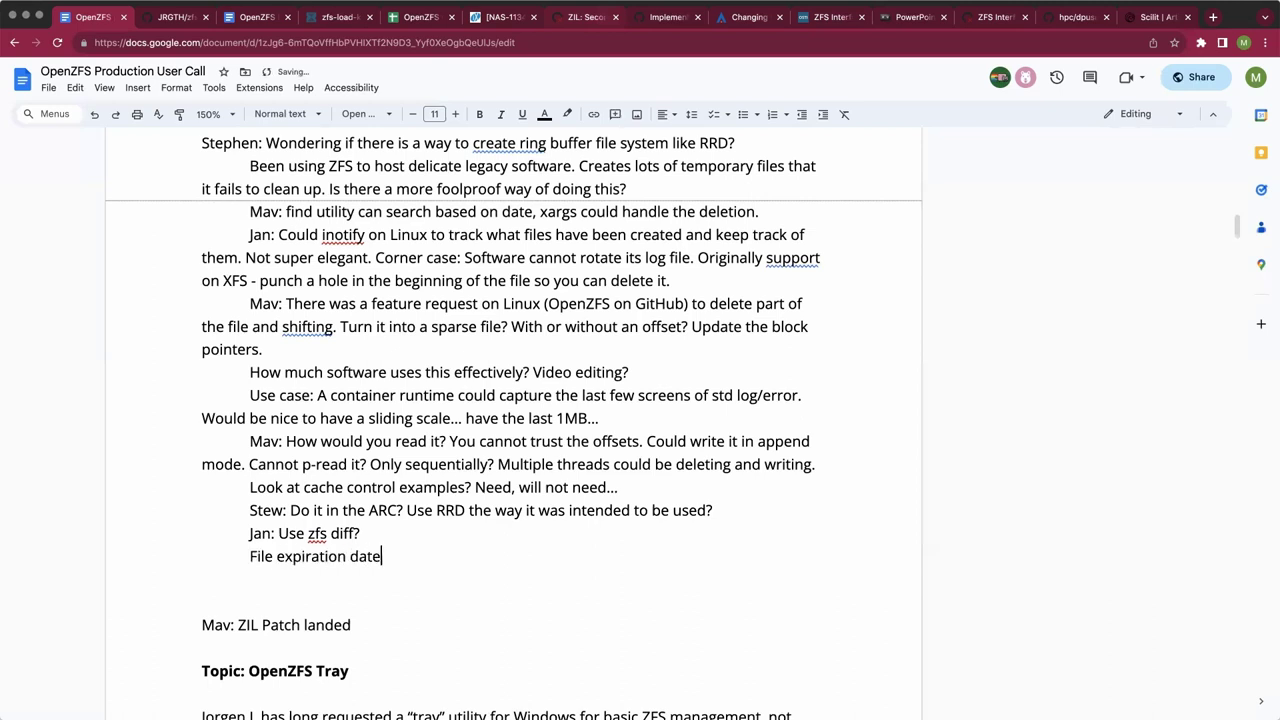
{"action": "type", "text": " property?"}
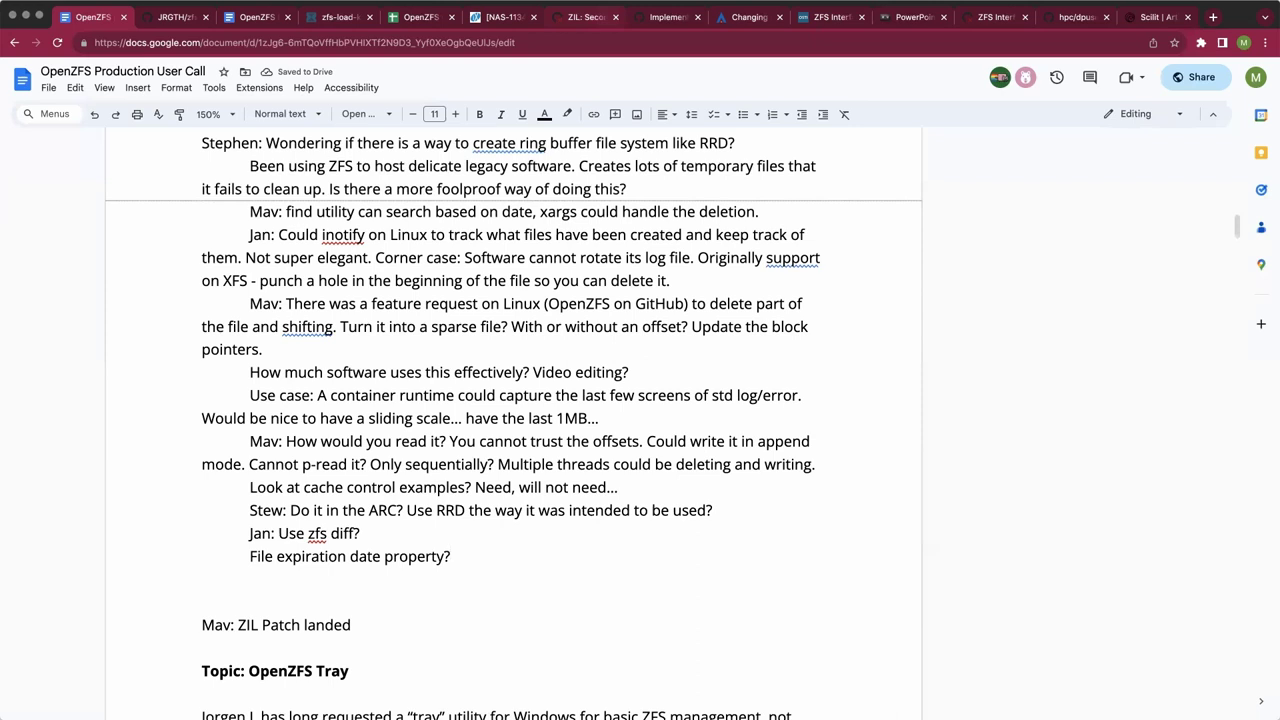
{"action": "type", "text": " Would break snapshots"}
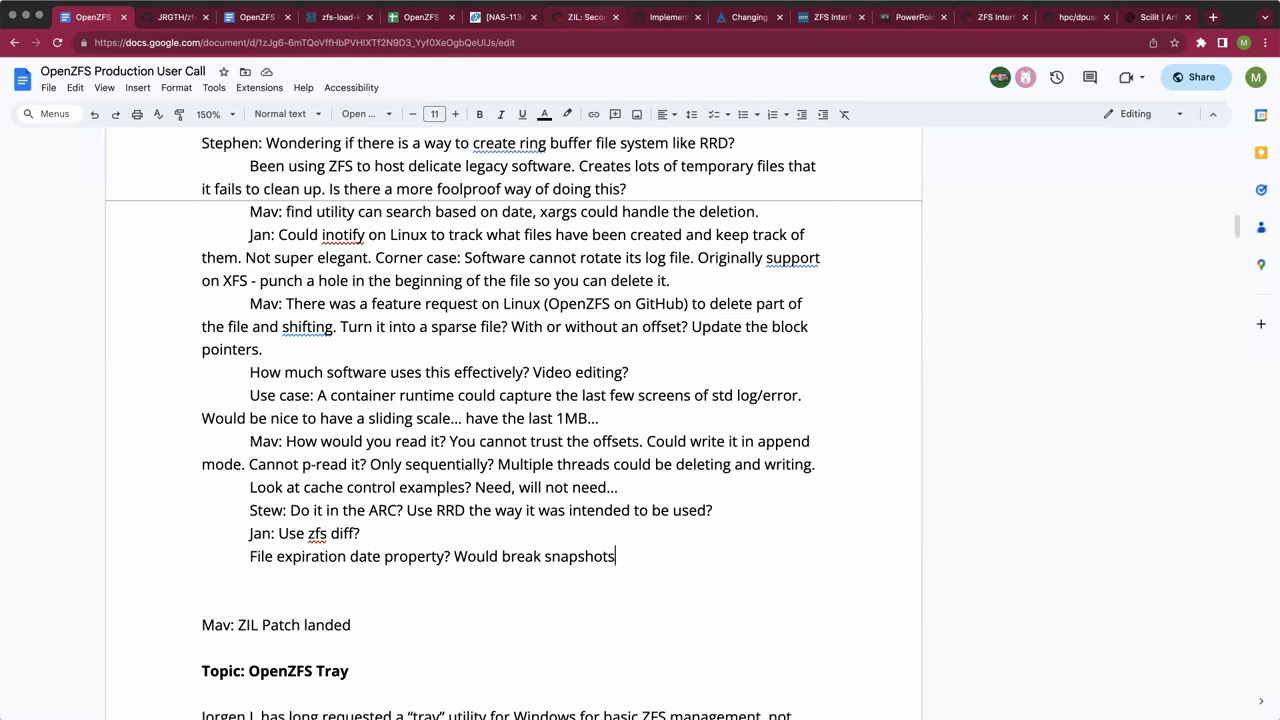
{"action": "type", "text": "?"}
{"action": "key", "text": "BackSpace"}
{"action": "type", "text": ", or we want them to be preserved"}
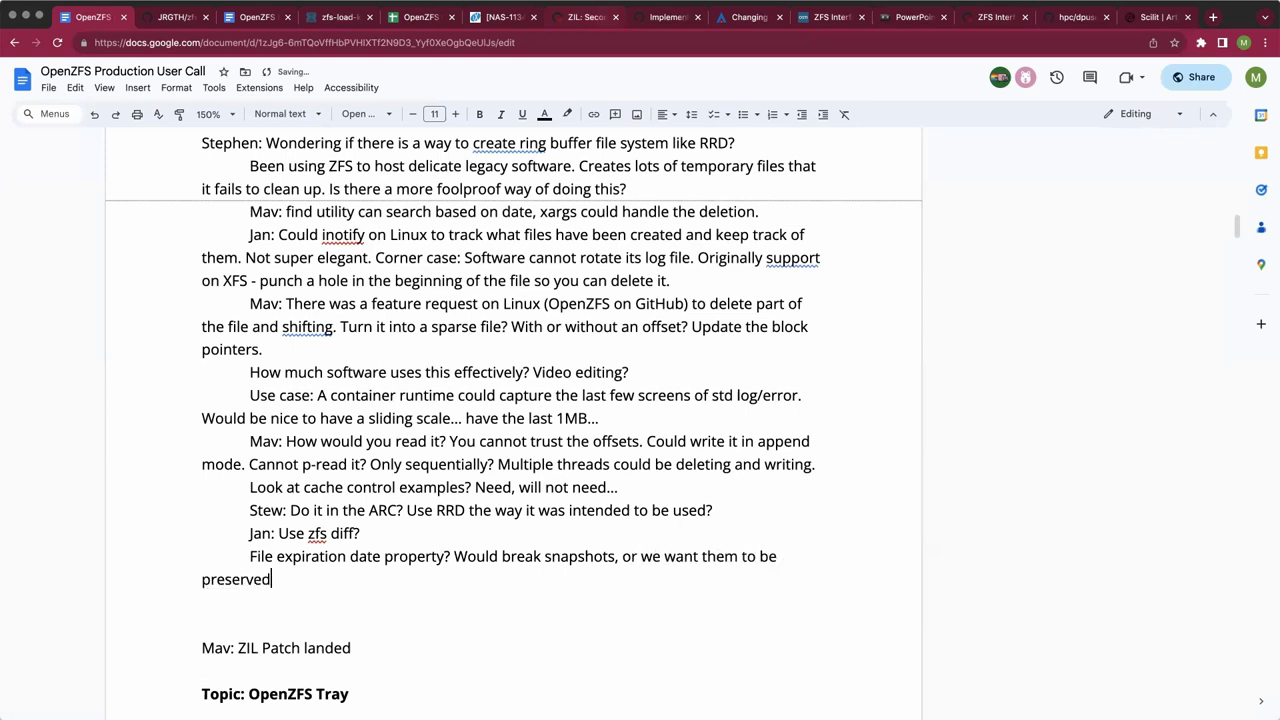
{"action": "type", "text": " and let them age out."}
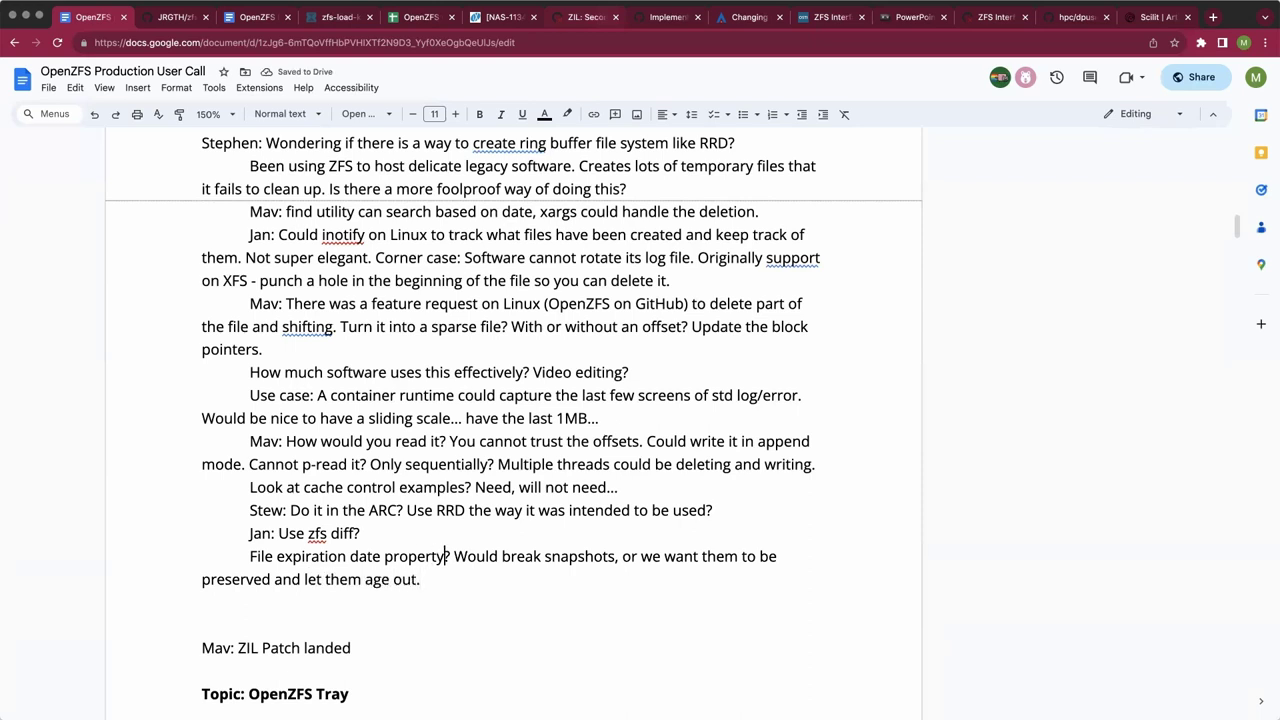
Color the question "File expiration date property?" red.
{"action": "left_click", "coordinate": [451, 556]}
{"action": "key", "text": "super+shift+Left"}
{"action": "key", "text": "super+shift+Right"}
{"action": "key", "text": "super+shift+Left"}
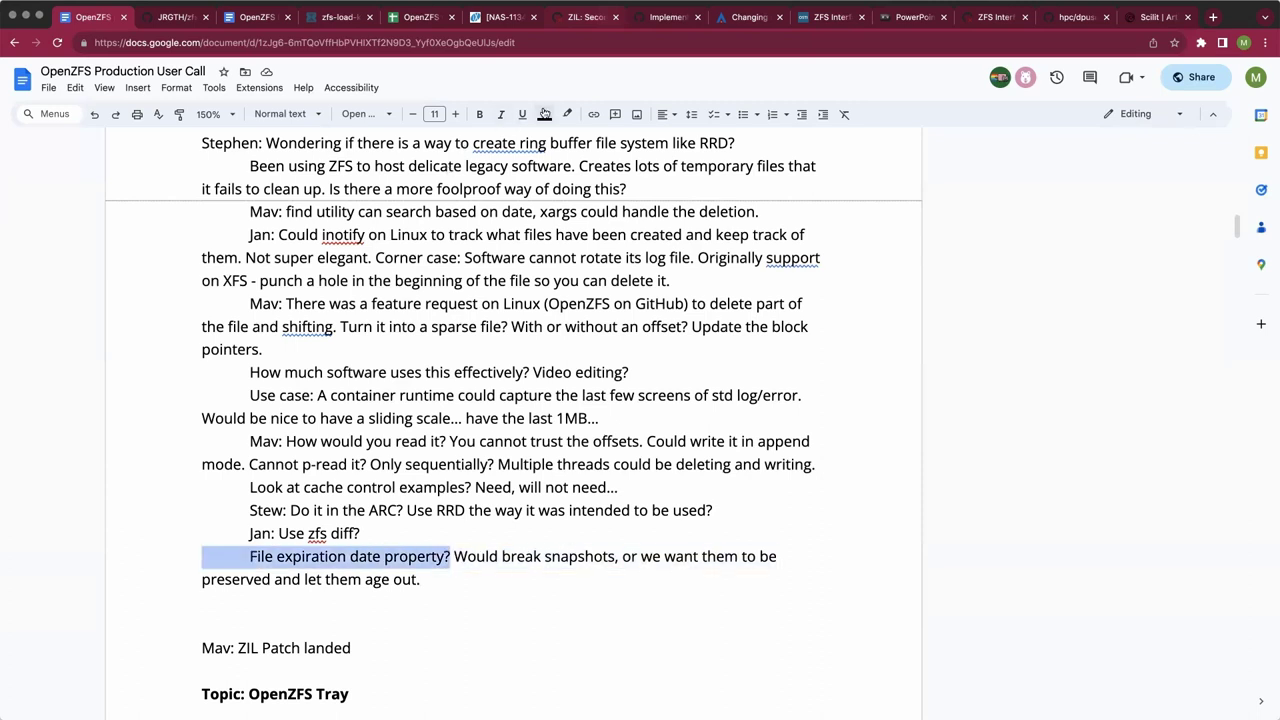
{"action": "left_click", "coordinate": [545, 114]}
{"action": "left_click", "coordinate": [563, 154]}
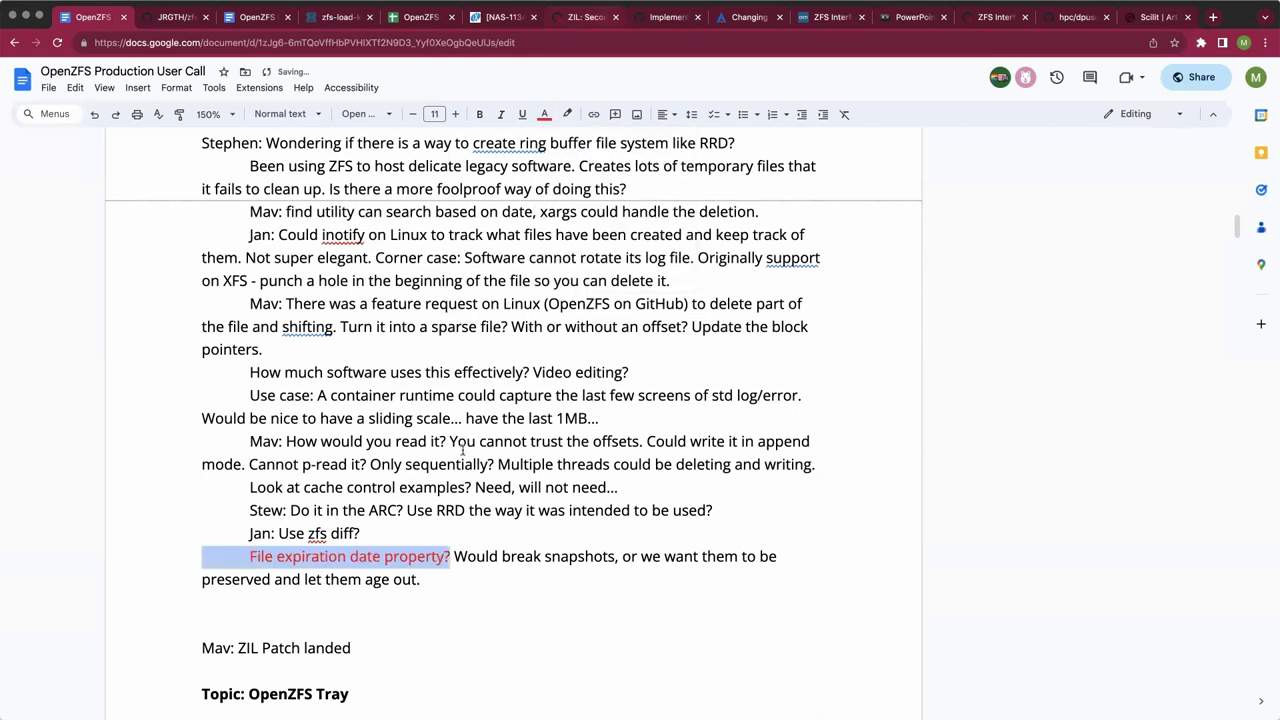
Append "Q: GDPR "right to be forgotten" sanitize your snapshots..." to the end of the file expiration note.
{"action": "scroll", "coordinate": [462, 453], "scroll_direction": "down", "scroll_amount": 2}
{"action": "scroll", "coordinate": [462, 453], "scroll_direction": "up", "scroll_amount": 1}
{"action": "left_click", "coordinate": [500, 491]}
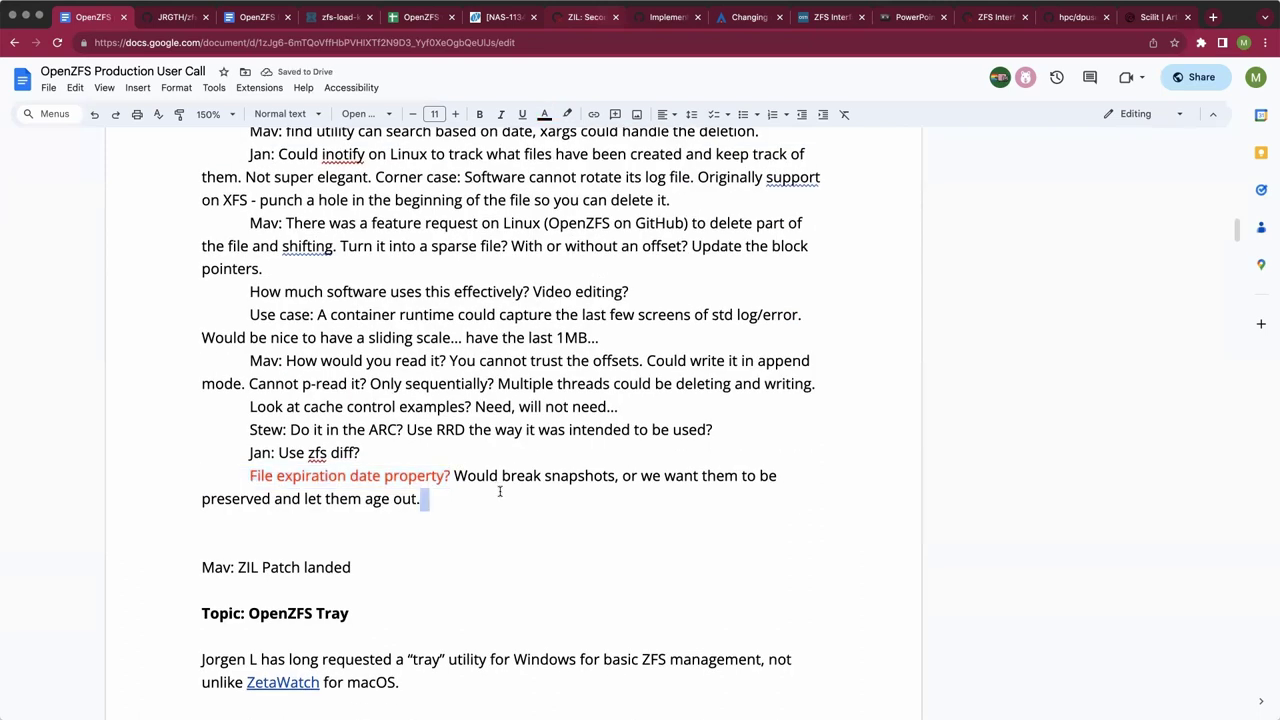
{"action": "left_click", "coordinate": [498, 498]}
{"action": "type", "text": "Q: GDPR "}
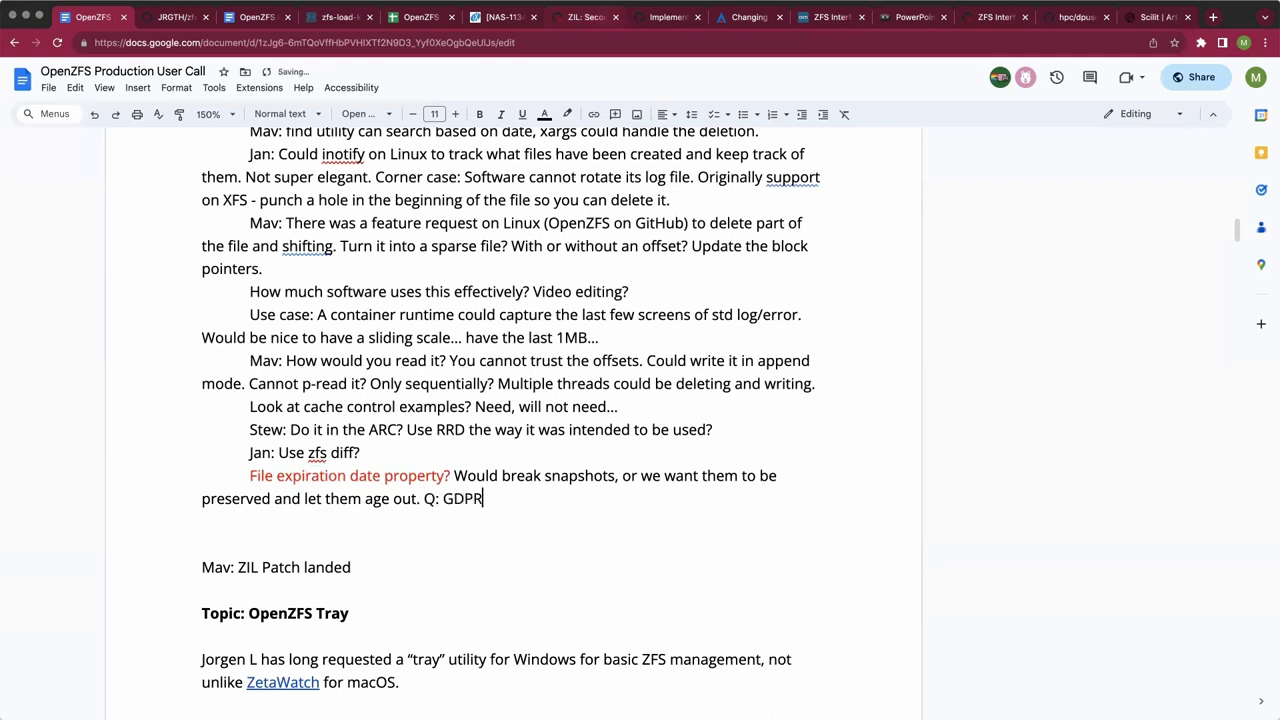
{"action": "type", "text": "PI"}
{"action": "key", "text": "BackSpace"}
{"action": "key", "text": "BackSpace"}
{"action": "type", "text": "\"right to be forgotten\""}
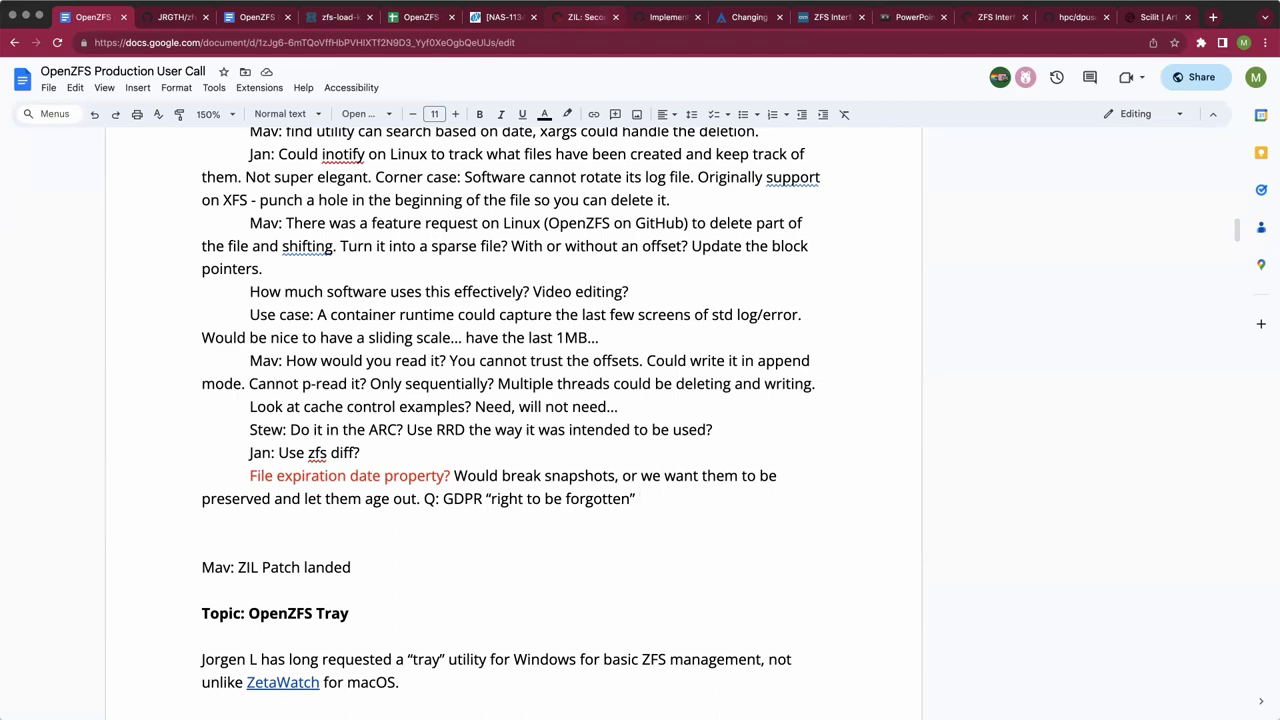
{"action": "type", "text": "sanitize your "}
{"action": "type", "text": "snapshots"}
{"action": "type", "text": "... "}
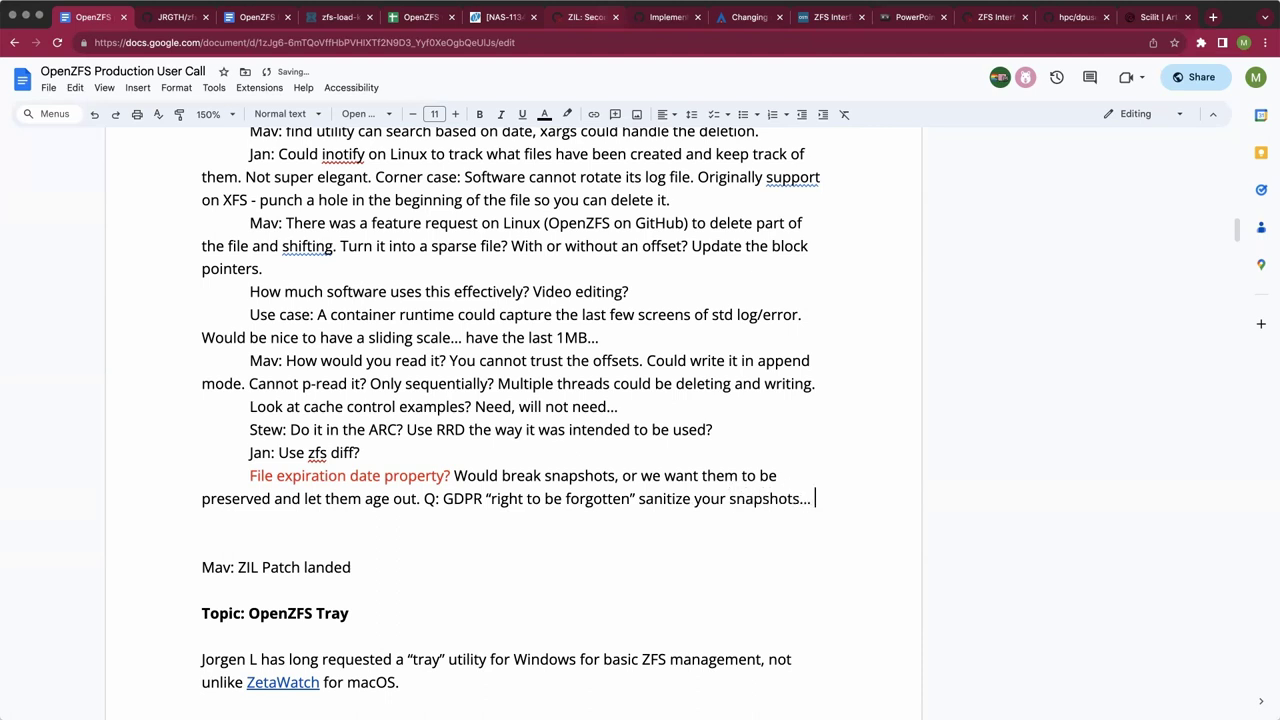
End the GDPR remark with "Note redacted send.".
{"action": "type", "text": "a"}
{"action": "key", "text": "BackSpace"}
{"action": "key", "text": "Return"}
{"action": "type", "text": "Note red"}
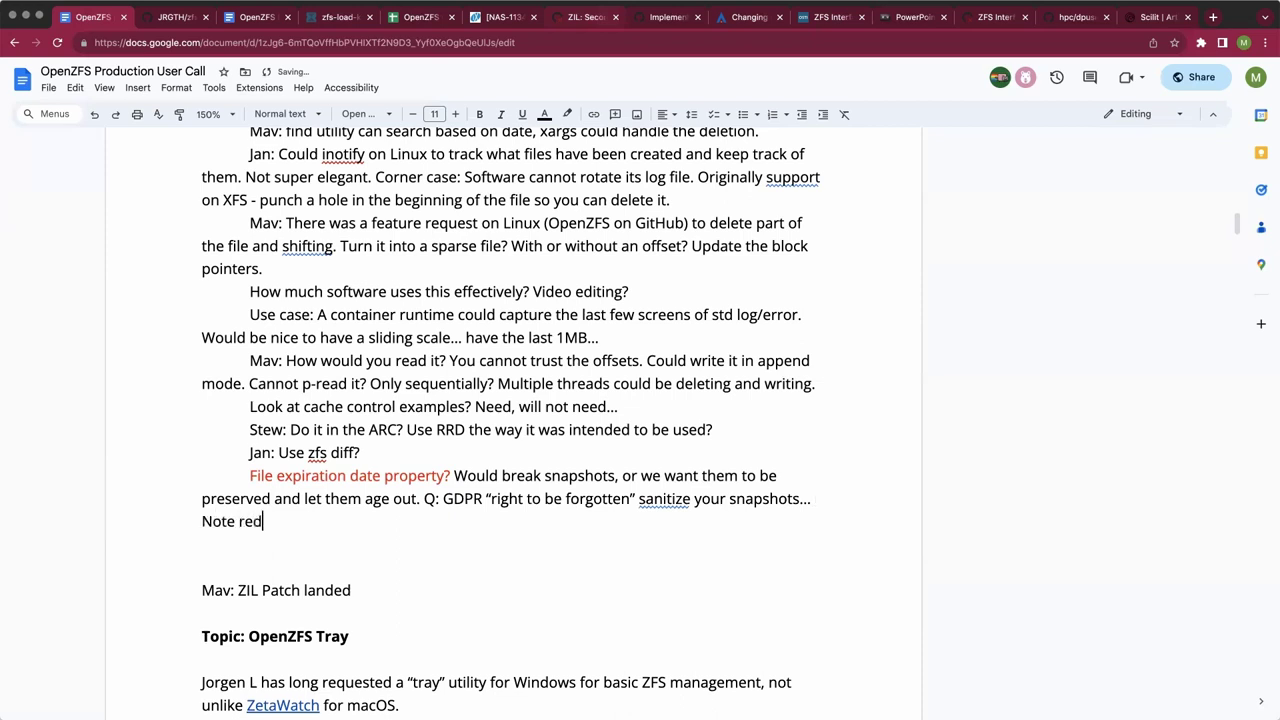
{"action": "type", "text": "acted send>"}
{"action": "key", "text": "BackSpace"}
{"action": "type", "text": "."}
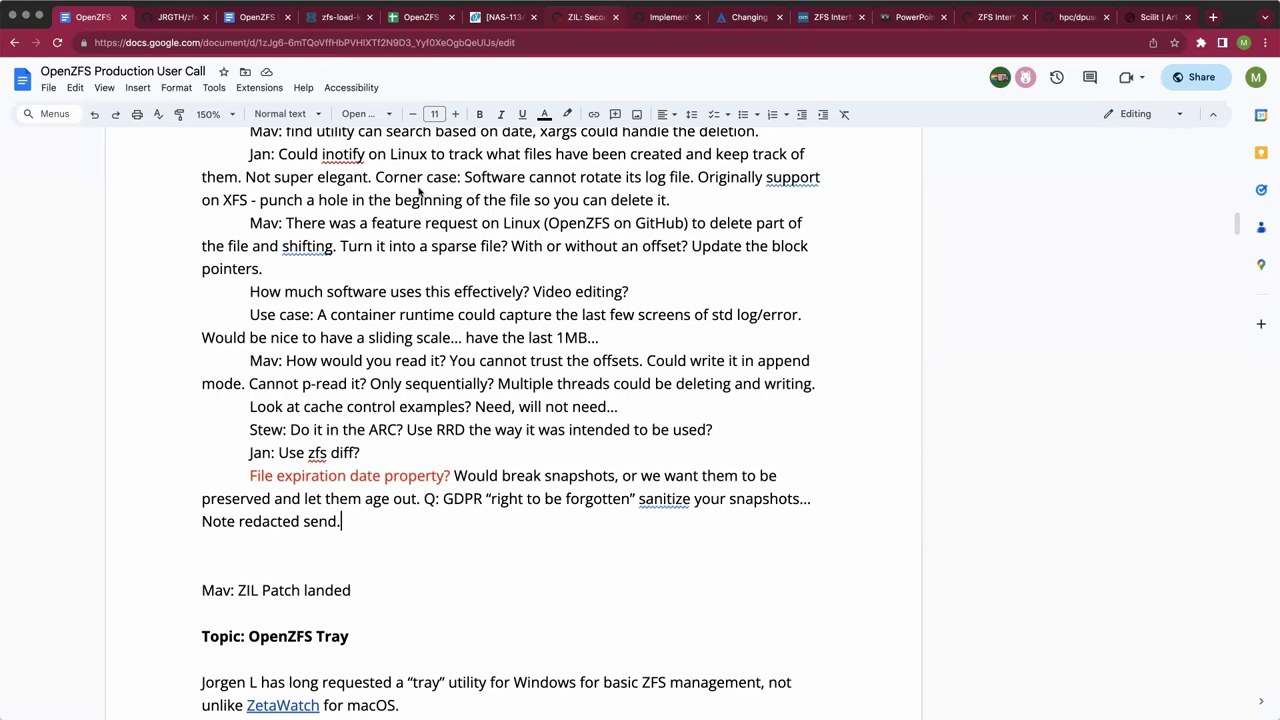
Insert "Issue #15178" after "OpenZFS" in the parenthesis of the feature request note.
{"action": "scroll", "coordinate": [419, 188], "scroll_direction": "up", "scroll_amount": 3}
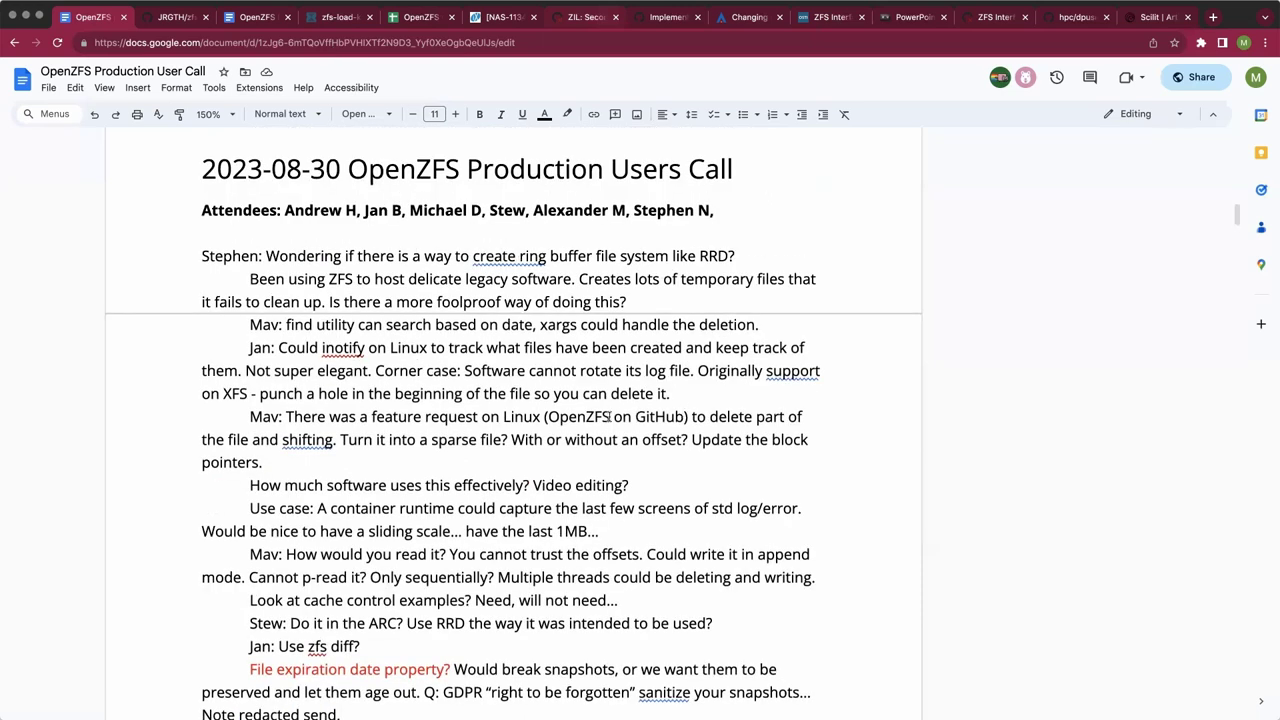
{"action": "left_click", "coordinate": [611, 416]}
{"action": "type", "text": "Issue #15178"}
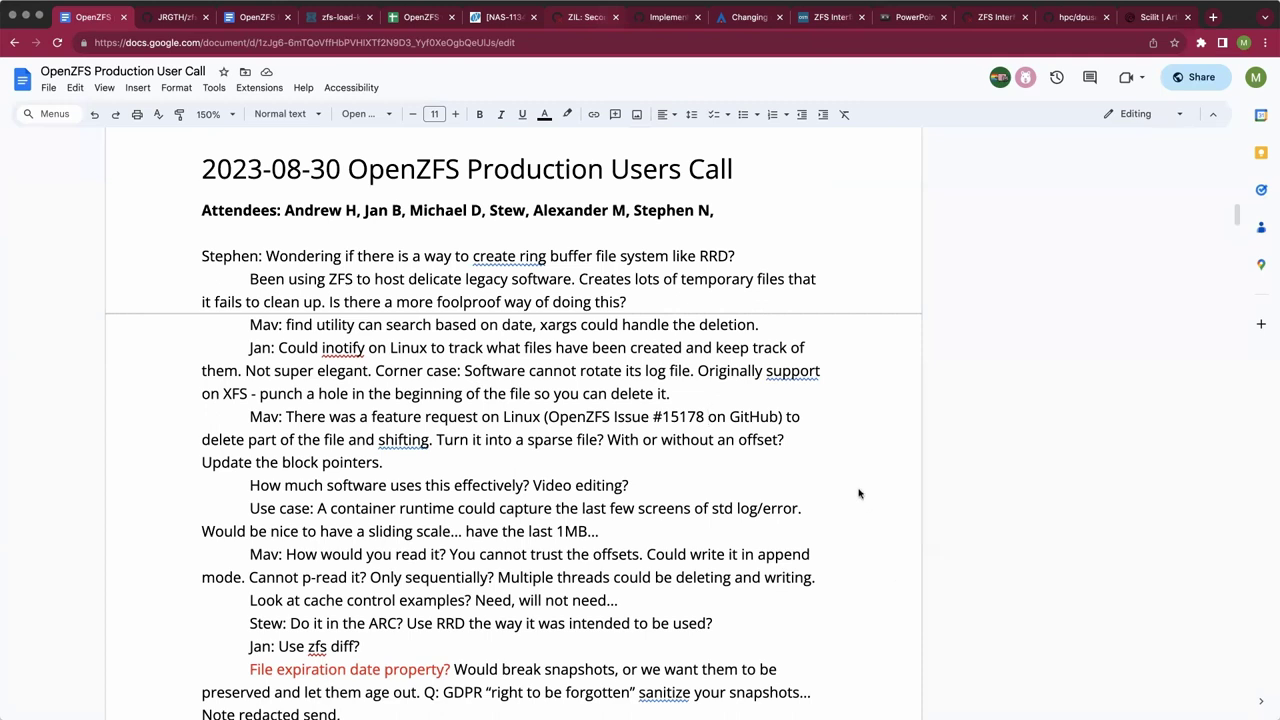
Review the ring buffer discussion notes from the call heading down to the redacted send remark.
{"action": "scroll", "coordinate": [582, 306], "scroll_direction": "down", "scroll_amount": 5}
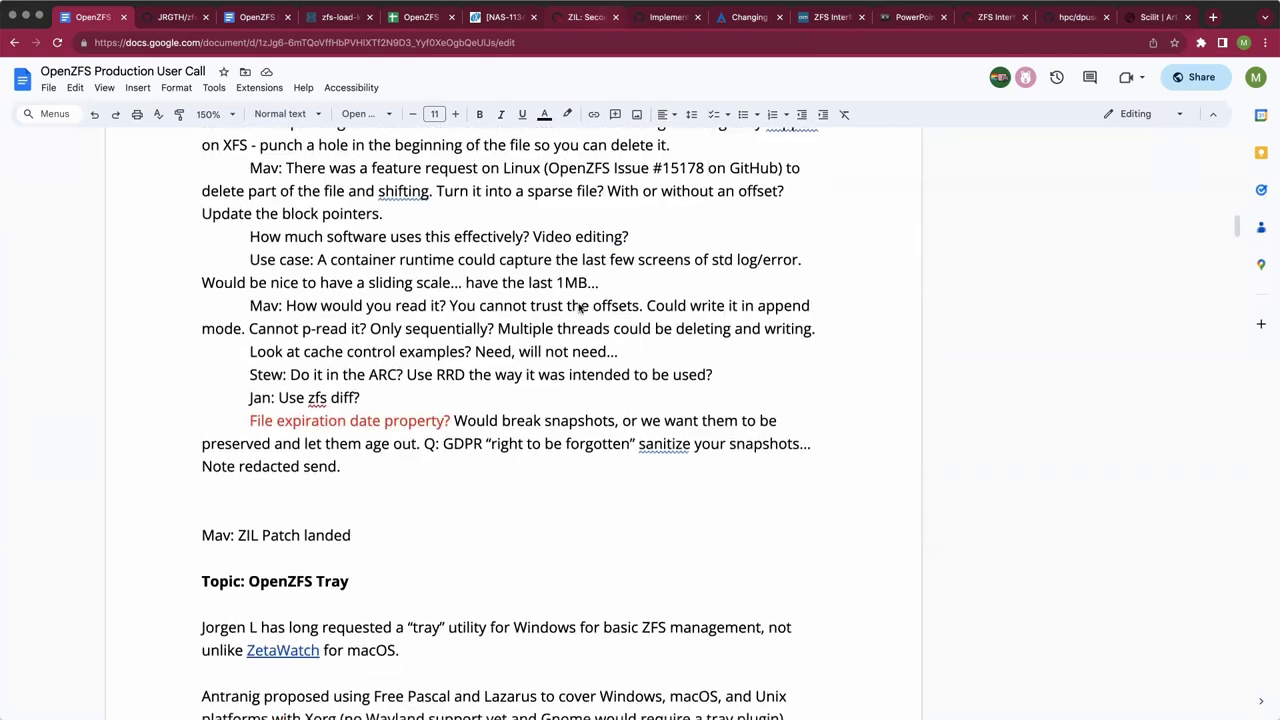
{"action": "left_click", "coordinate": [581, 459]}
{"action": "key", "text": "Down"}
{"action": "key", "text": "Up"}
{"action": "key", "text": "BackSpace"}
{"action": "scroll", "coordinate": [566, 417], "scroll_direction": "up", "scroll_amount": 5}
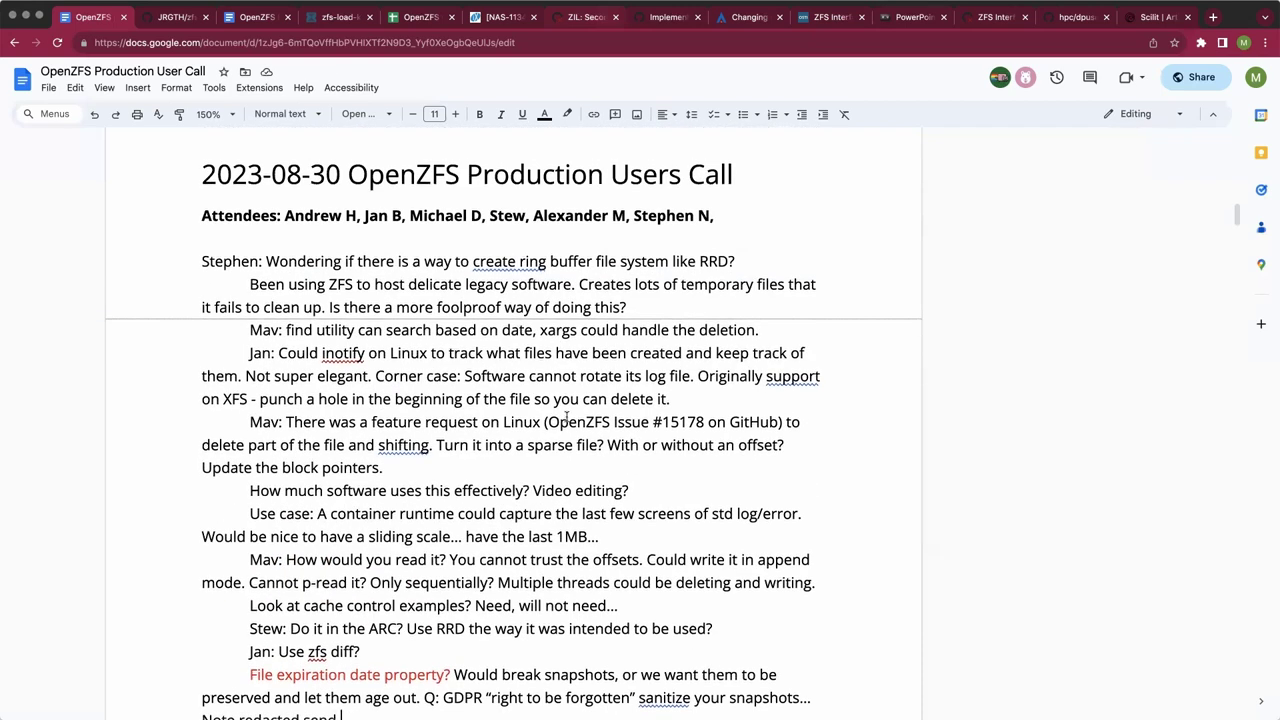
{"action": "scroll", "coordinate": [566, 417], "scroll_direction": "down", "scroll_amount": 3}
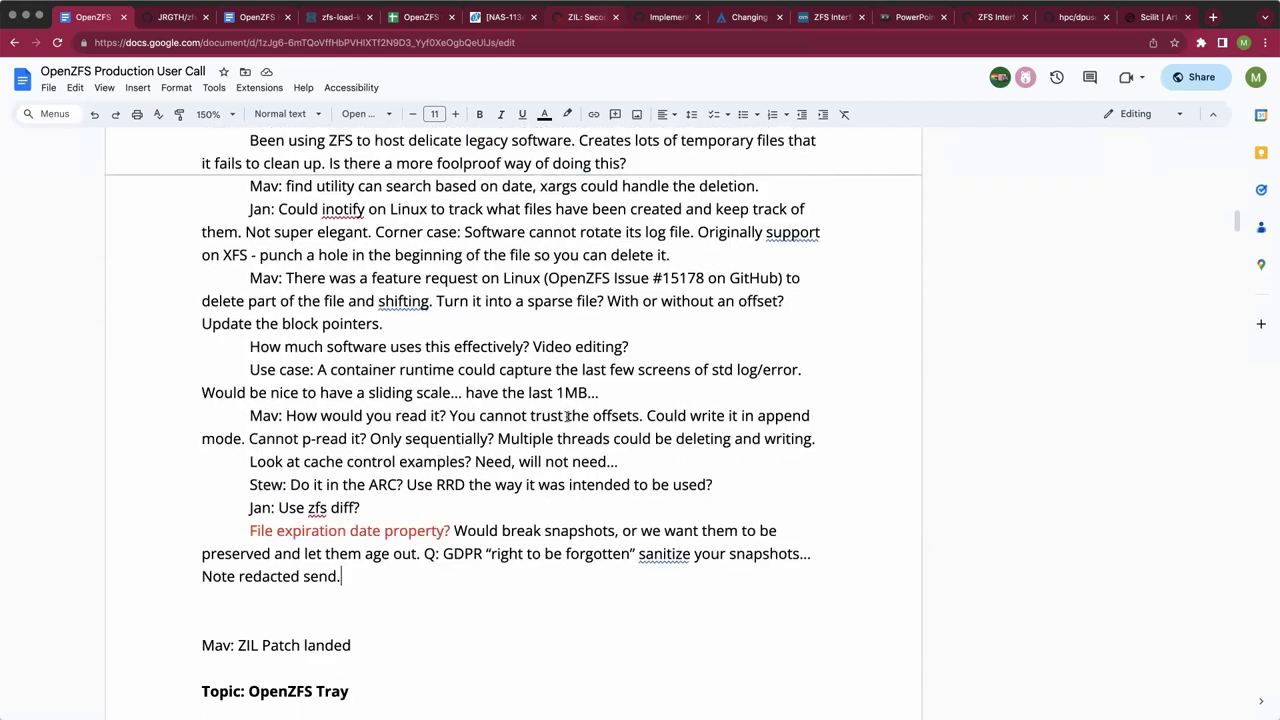
{"action": "left_click", "coordinate": [454, 530]}
{"action": "scroll", "coordinate": [454, 530], "scroll_direction": "down", "scroll_amount": 1}
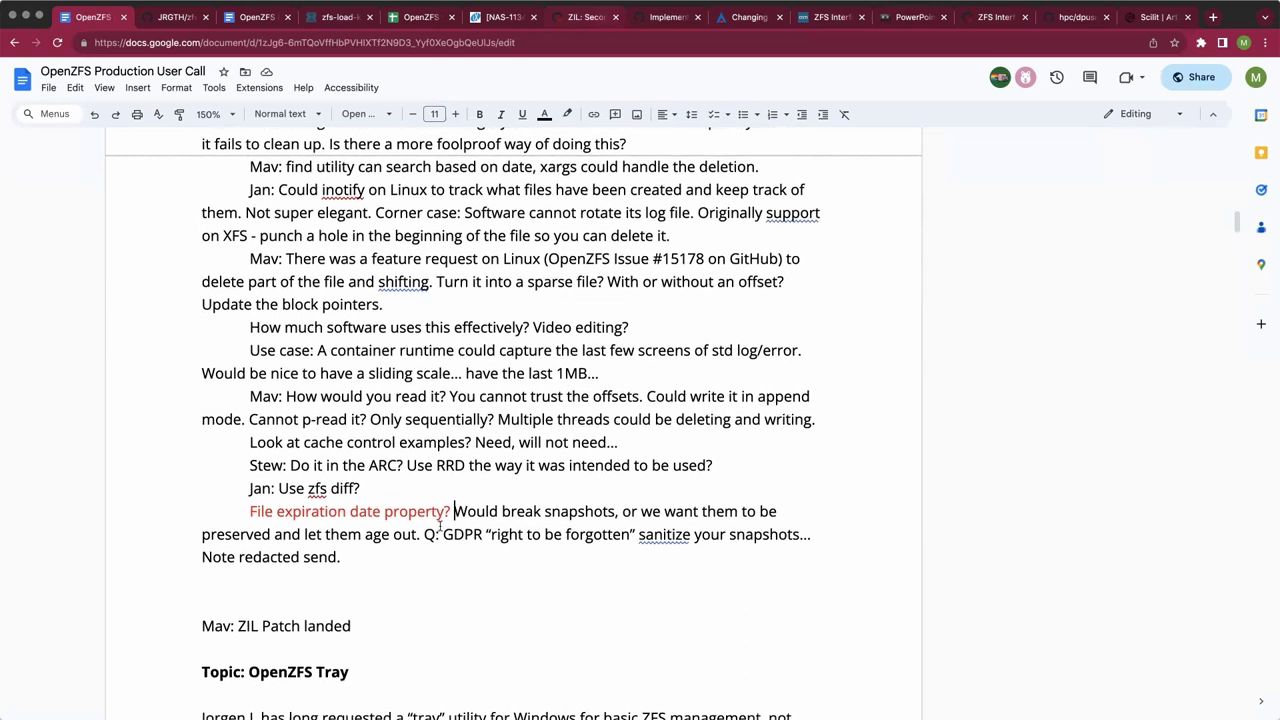
{"action": "left_click", "coordinate": [426, 534]}
{"action": "left_click", "coordinate": [418, 553]}
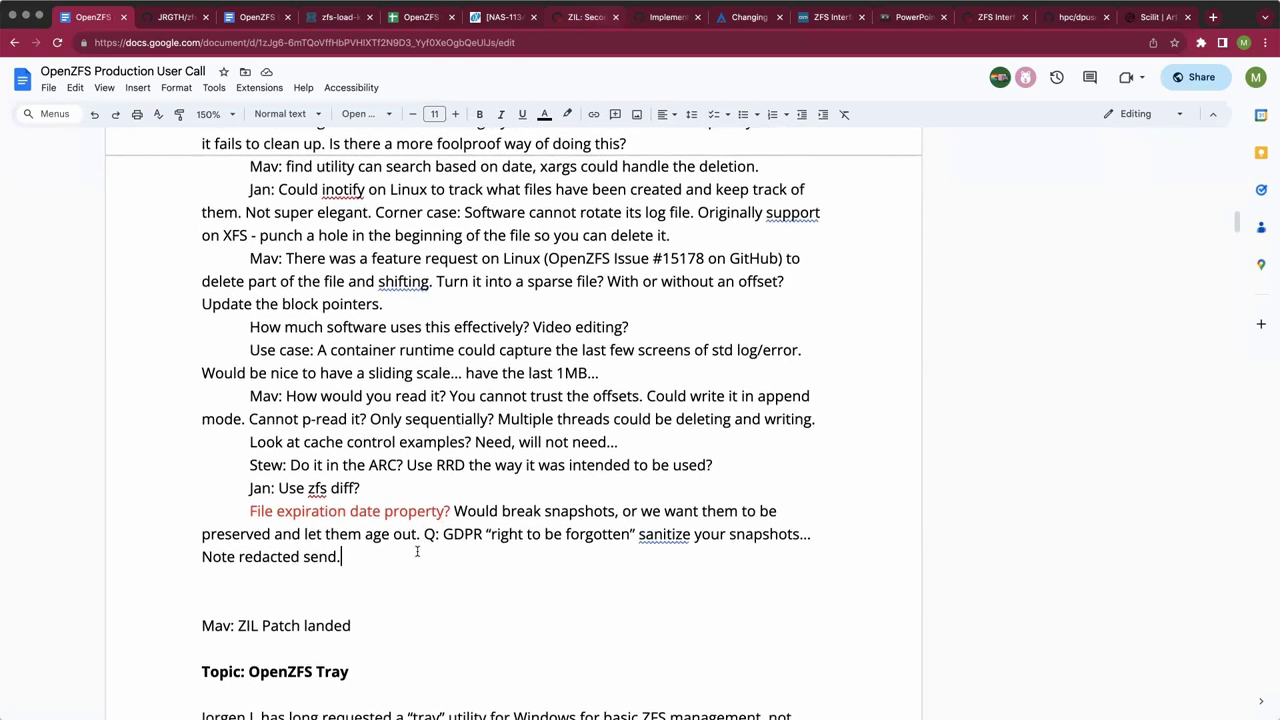
{"action": "scroll", "coordinate": [417, 551], "scroll_direction": "down", "scroll_amount": 1}
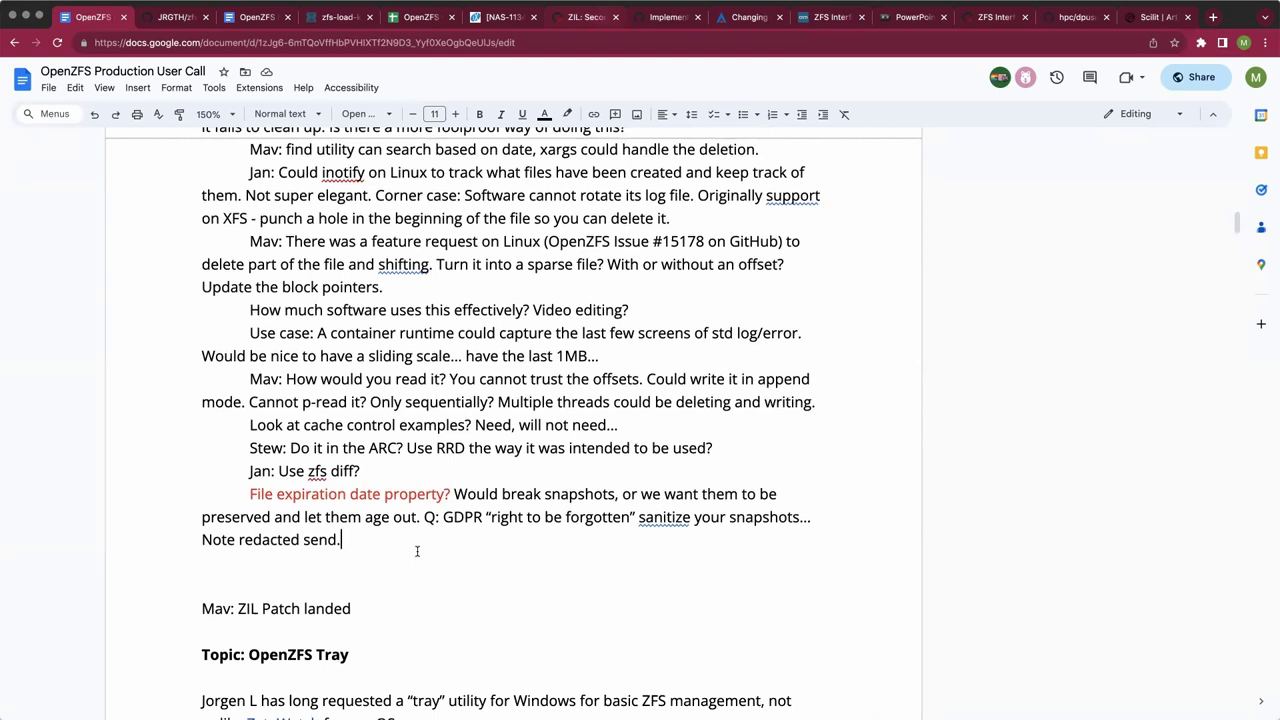
{"action": "scroll", "coordinate": [417, 551], "scroll_direction": "down", "scroll_amount": 2}
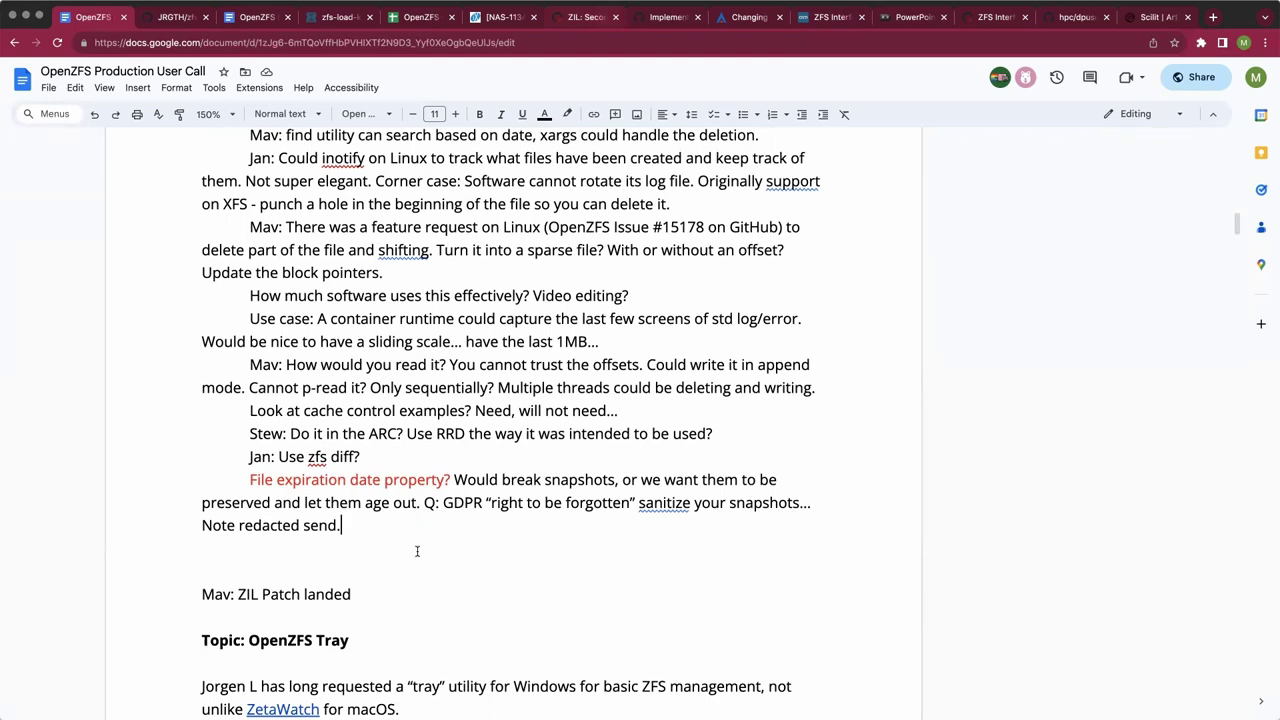
Insert "within a datset" before the question mark of the red file expiration date question.
{"action": "left_click", "coordinate": [345, 479]}
{"action": "left_click", "coordinate": [449, 480]}
{"action": "type", "text": "wu"}
{"action": "key", "text": "BackSpace"}
{"action": "type", "text": "ithin a dataset"}
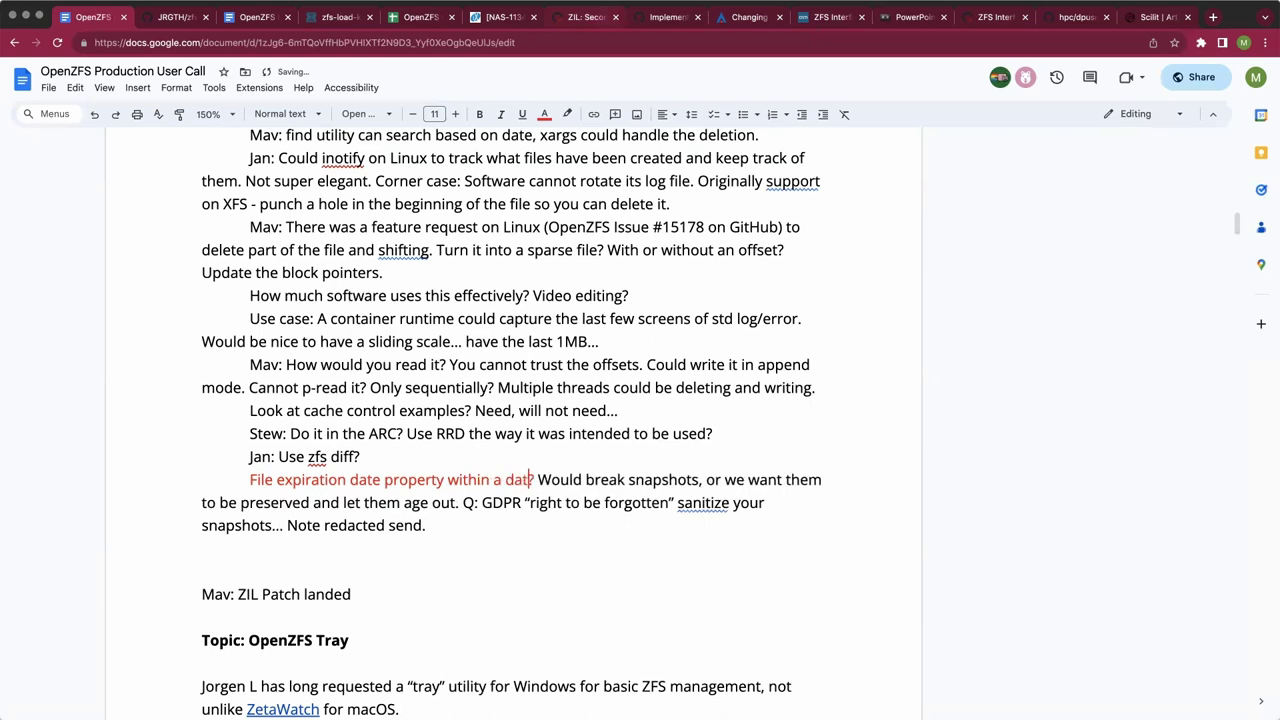
Append the quote "I want 500MB max... expunged by date?" after "Note redacted send." and add a blank line below it.
{"action": "left_click", "coordinate": [426, 525]}
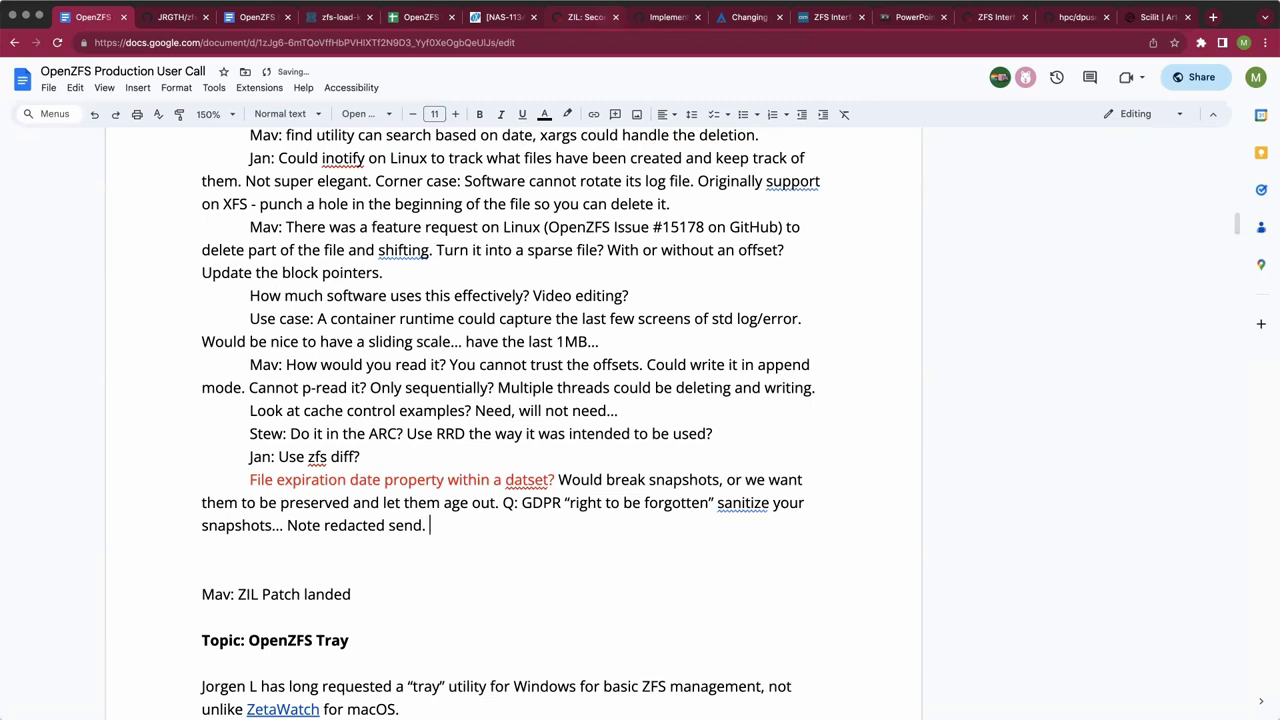
{"action": "type", "text": "\"I"}
{"action": "type", "text": " want 500"}
{"action": "type", "text": "MB max..."}
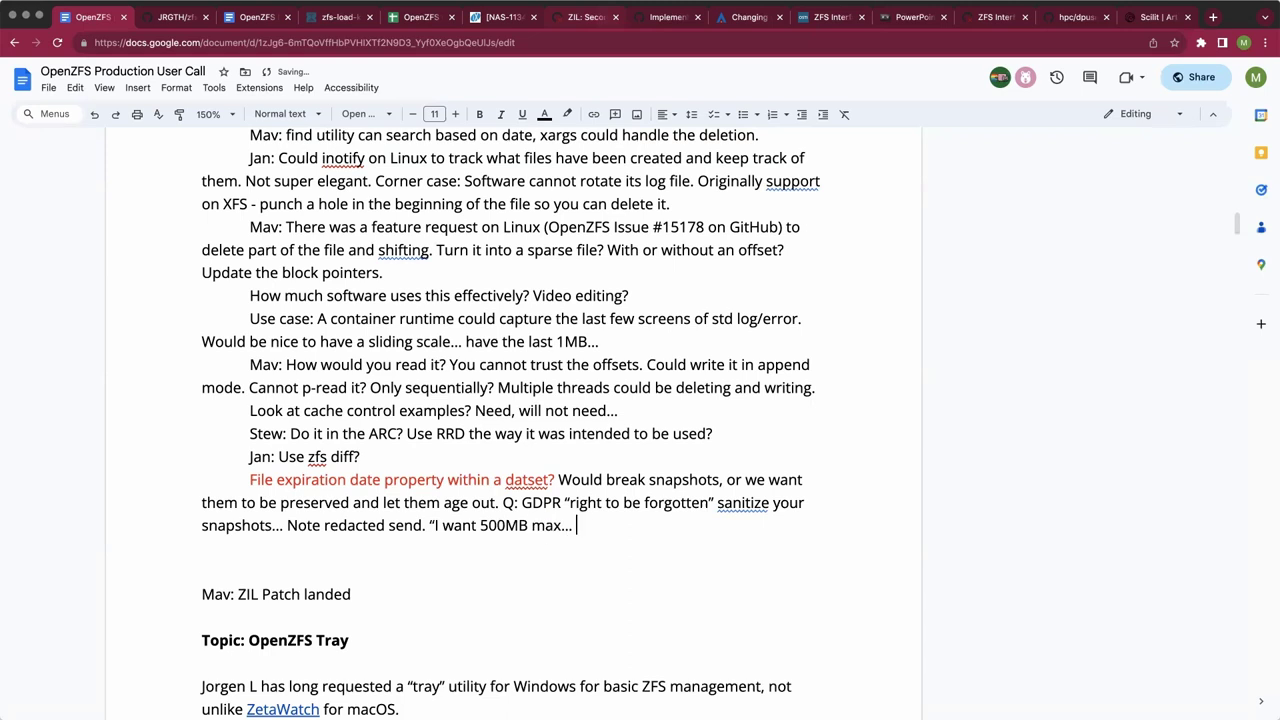
{"action": "key", "text": "Return"}
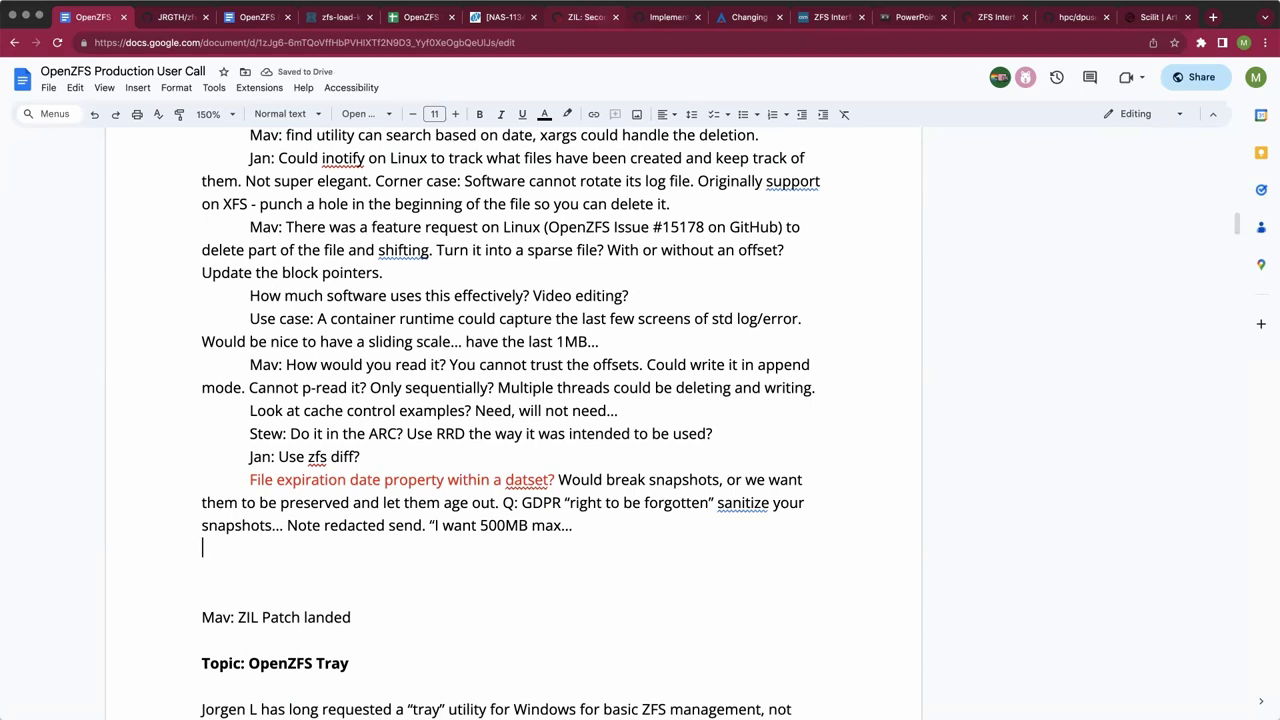
{"action": "left_click", "coordinate": [577, 525]}
{"action": "type", "text": "expunged by date?\""}
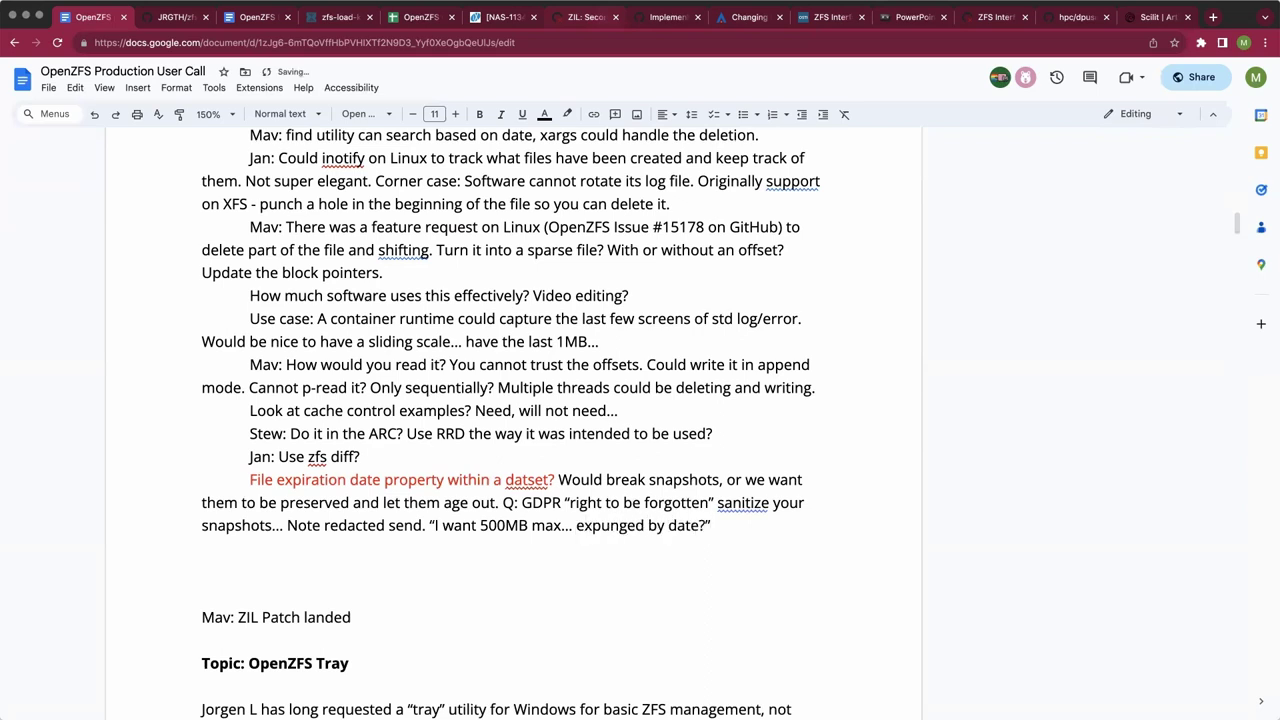
Add the note line "What is the granularity of releasing old files?" below the "expunged by date?" quote.
{"action": "key", "text": "Return"}
{"action": "type", "text": "What"}
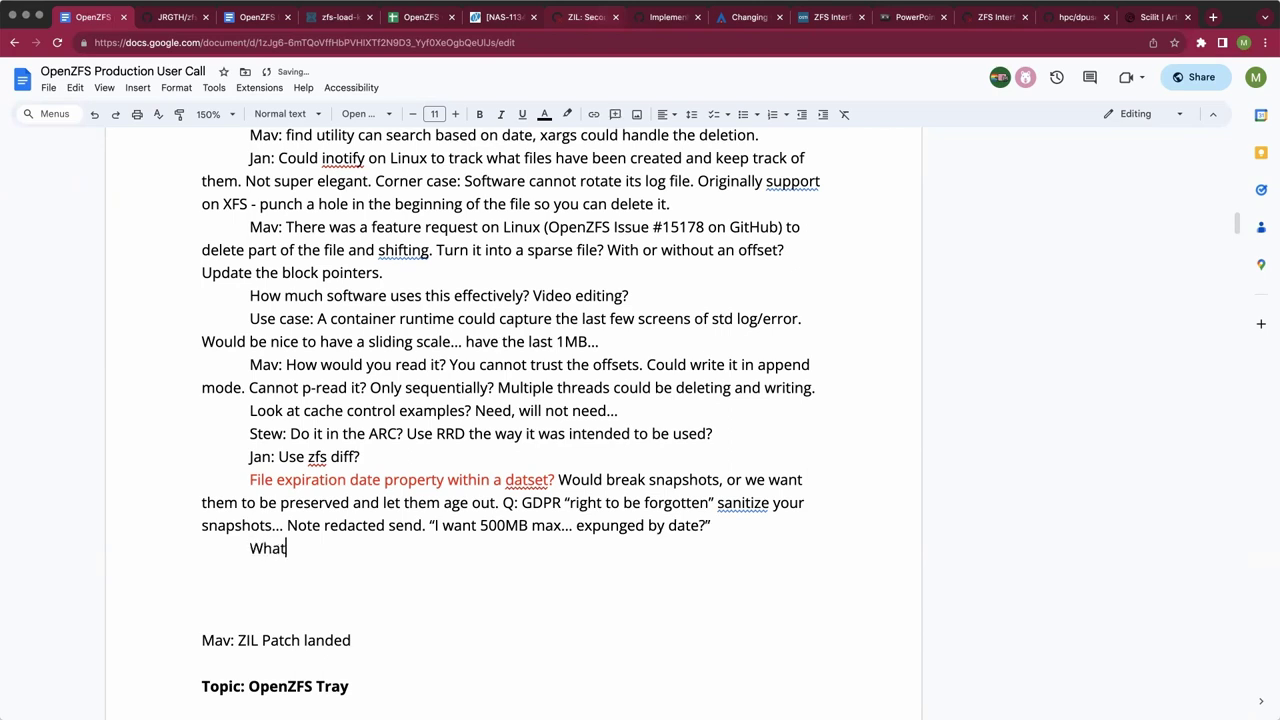
{"action": "type", "text": "is the granularity "}
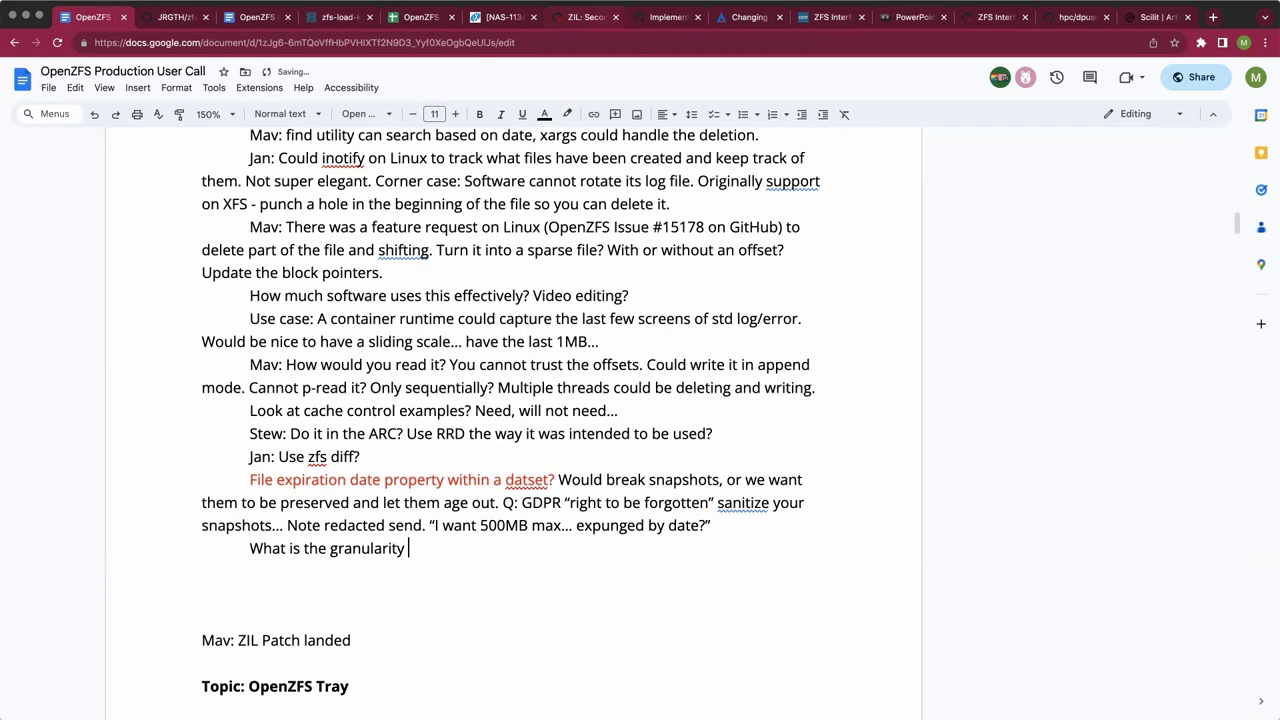
{"action": "type", "text": " of releasing old files?"}
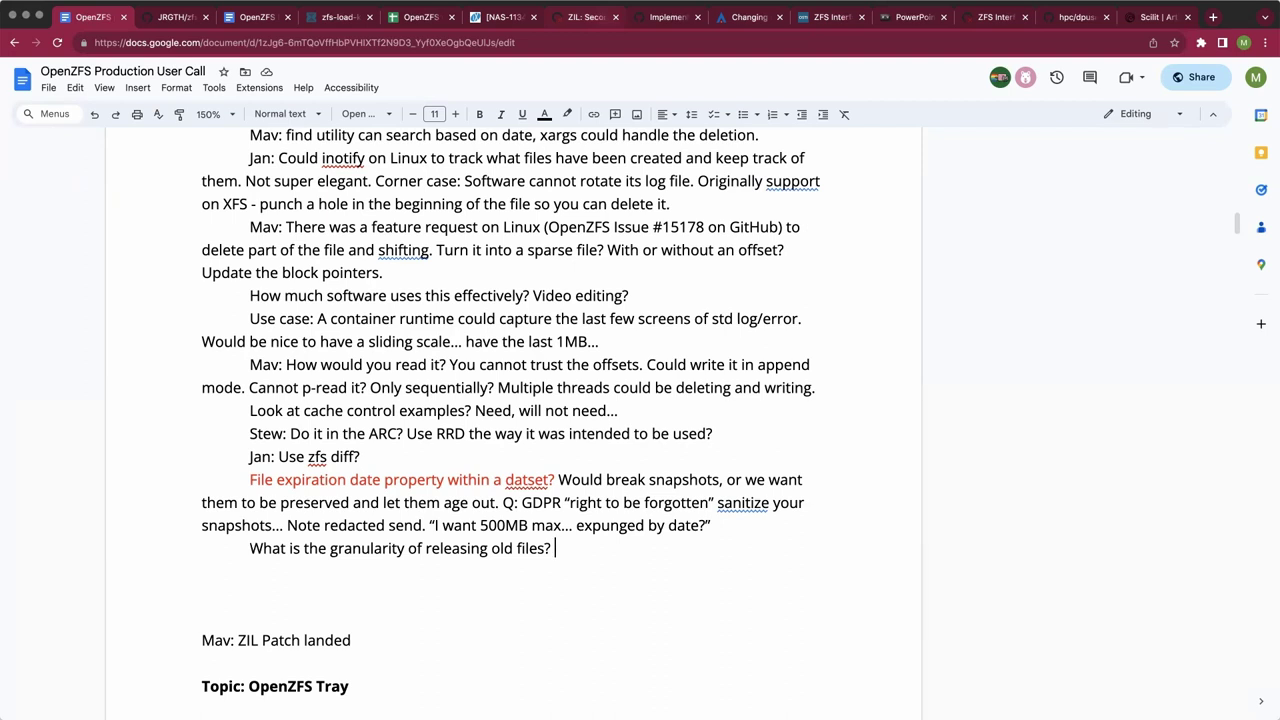
Append "Zero out old data? Remove?" to the granularity question.
{"action": "type", "text": "ZEro out"}
{"action": "key", "text": "BackSpace"}
{"action": "key", "text": "BackSpace"}
{"action": "key", "text": "BackSpace"}
{"action": "key", "text": "BackSpace"}
{"action": "key", "text": "BackSpace"}
{"action": "key", "text": "BackSpace"}
{"action": "key", "text": "BackSpace"}
{"action": "type", "text": "erou o"}
{"action": "key", "text": "BackSpace"}
{"action": "key", "text": "BackSpace"}
{"action": "key", "text": "BackSpace"}
{"action": "type", "text": "out all data"}
{"action": "key", "text": "BackSpace"}
{"action": "key", "text": "BackSpace"}
{"action": "key", "text": "BackSpace"}
{"action": "key", "text": "BackSpace"}
{"action": "key", "text": "BackSpace"}
{"action": "key", "text": "BackSpace"}
{"action": "key", "text": "BackSpace"}
{"action": "key", "text": "BackSpace"}
{"action": "type", "text": "old data? "}
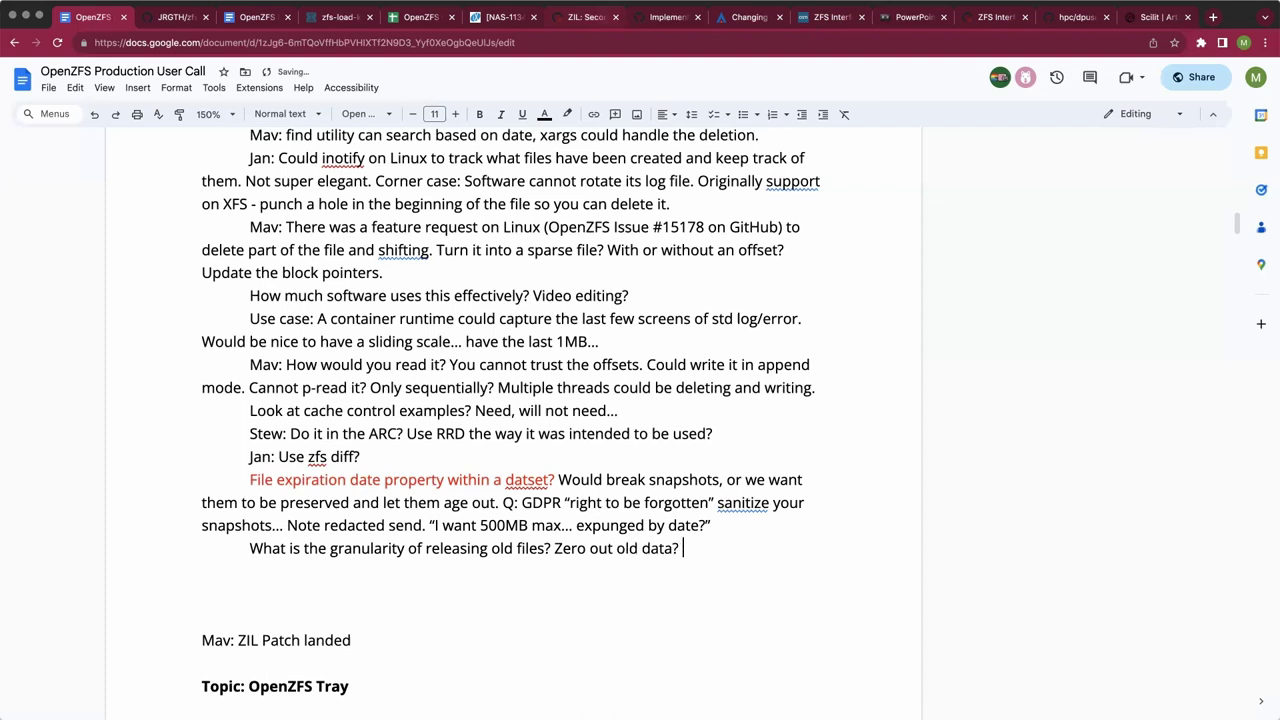
{"action": "type", "text": "Remove?"}
Add the note line "Simply release a file header? Wouldn't be a hash tree." below the granularity question.
{"action": "key", "text": "Return"}
{"action": "type", "text": "Simp"}
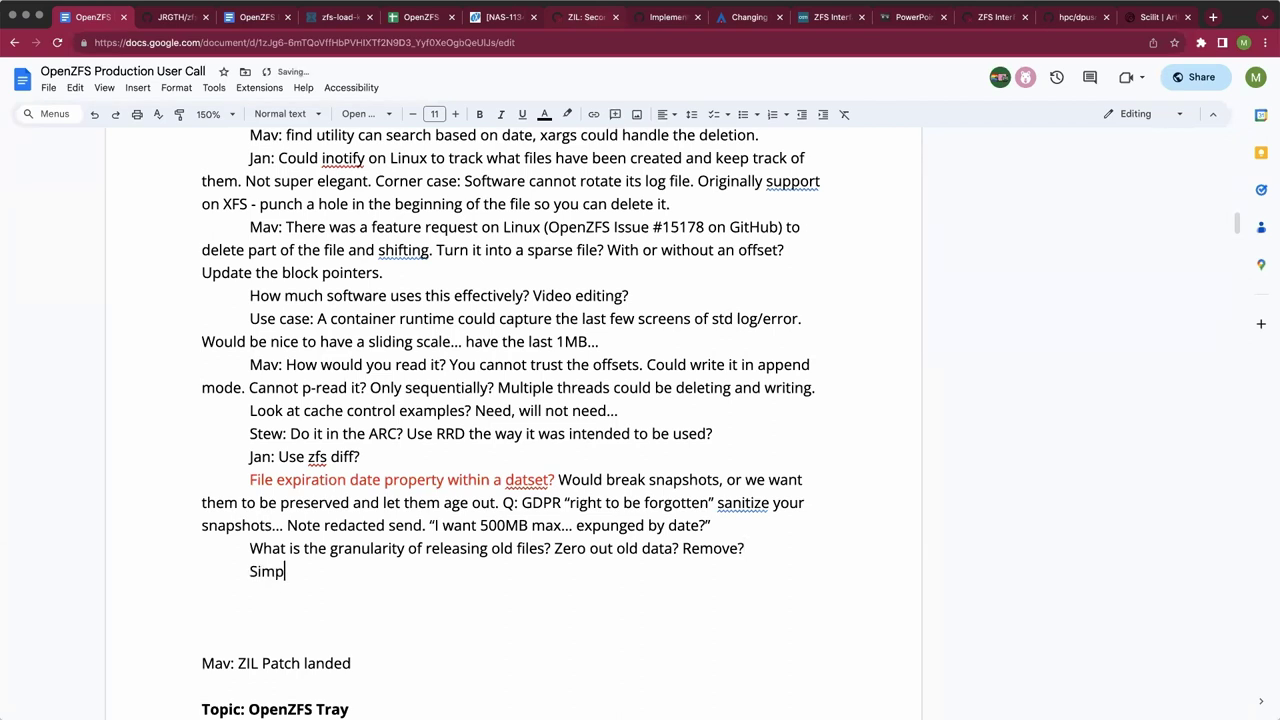
{"action": "type", "text": "ly release a file header"}
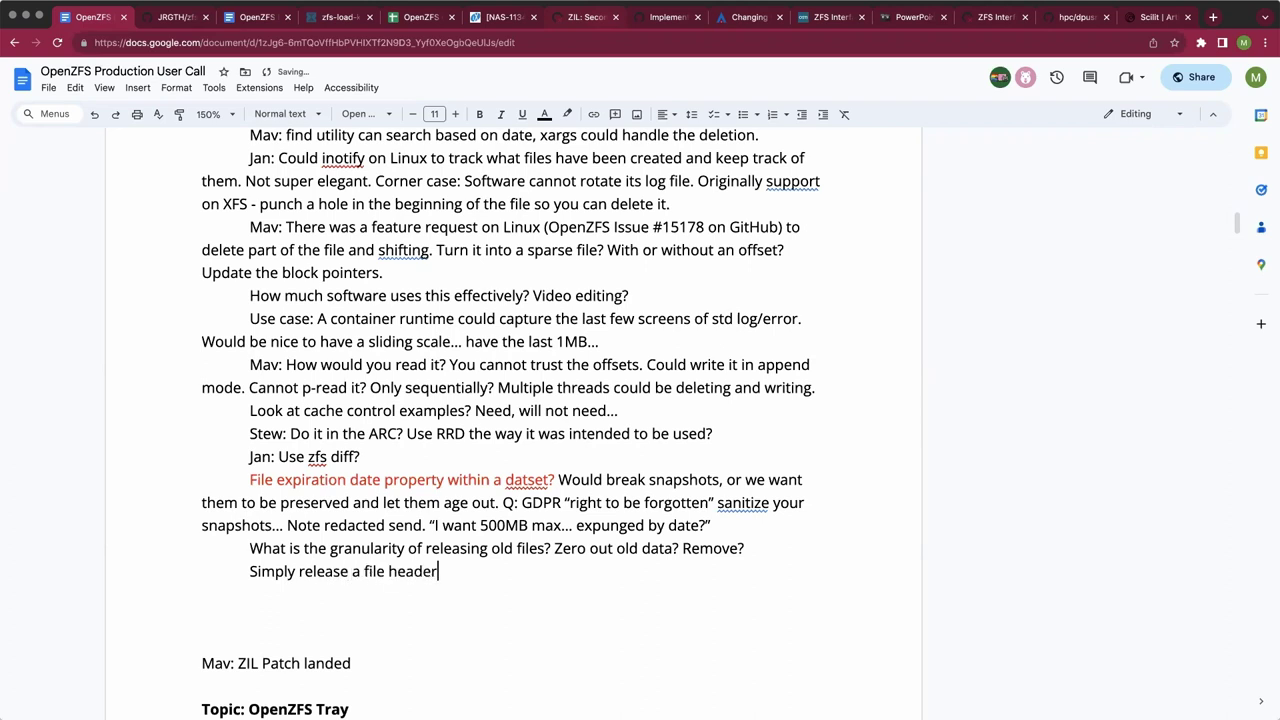
{"action": "type", "text": "? Wouldn't be a hash "}
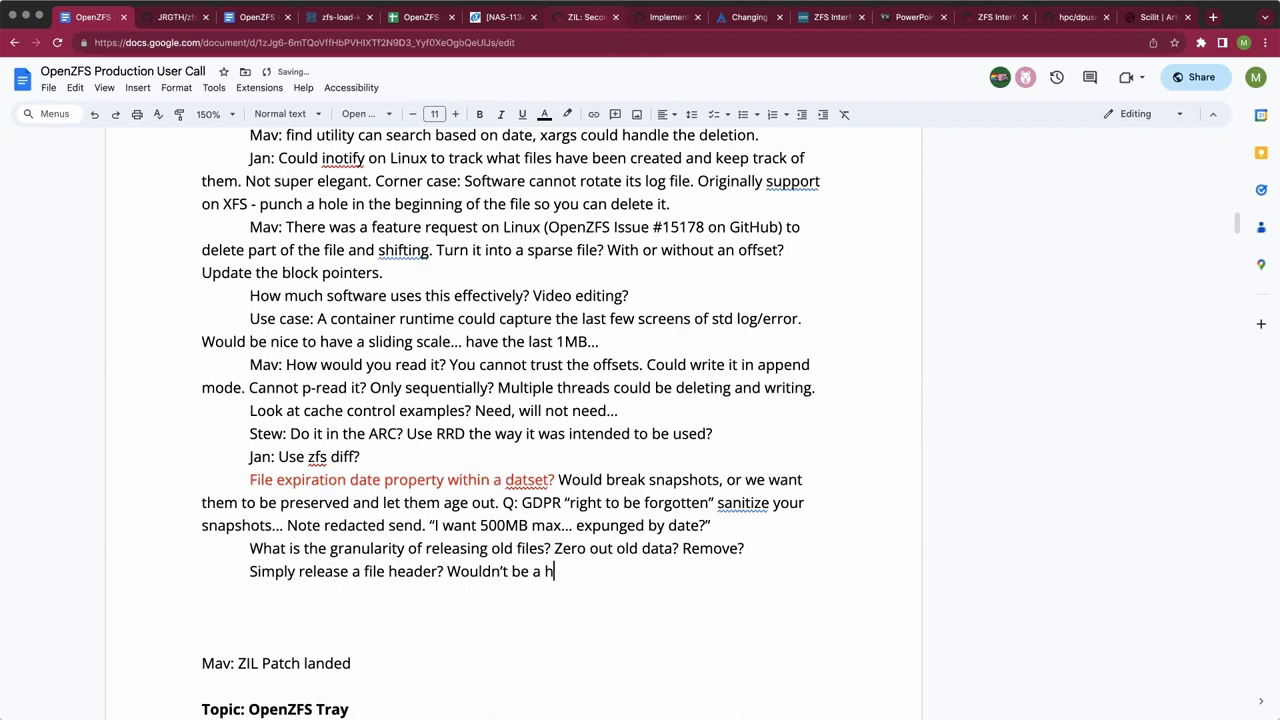
{"action": "type", "text": "tree."}
{"action": "scroll", "coordinate": [633, 418], "scroll_direction": "down", "scroll_amount": 1}
{"action": "scroll", "coordinate": [633, 418], "scroll_direction": "down", "scroll_amount": 3}
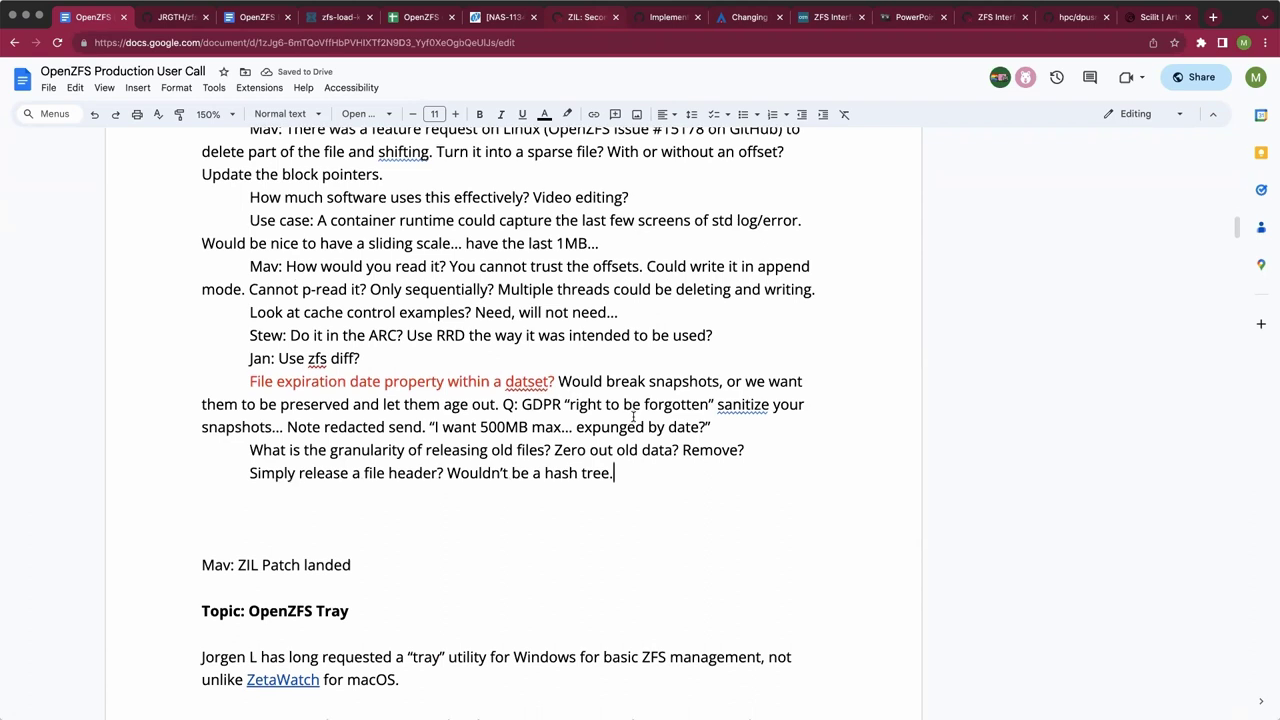
{"action": "scroll", "coordinate": [633, 418], "scroll_direction": "down", "scroll_amount": 1}
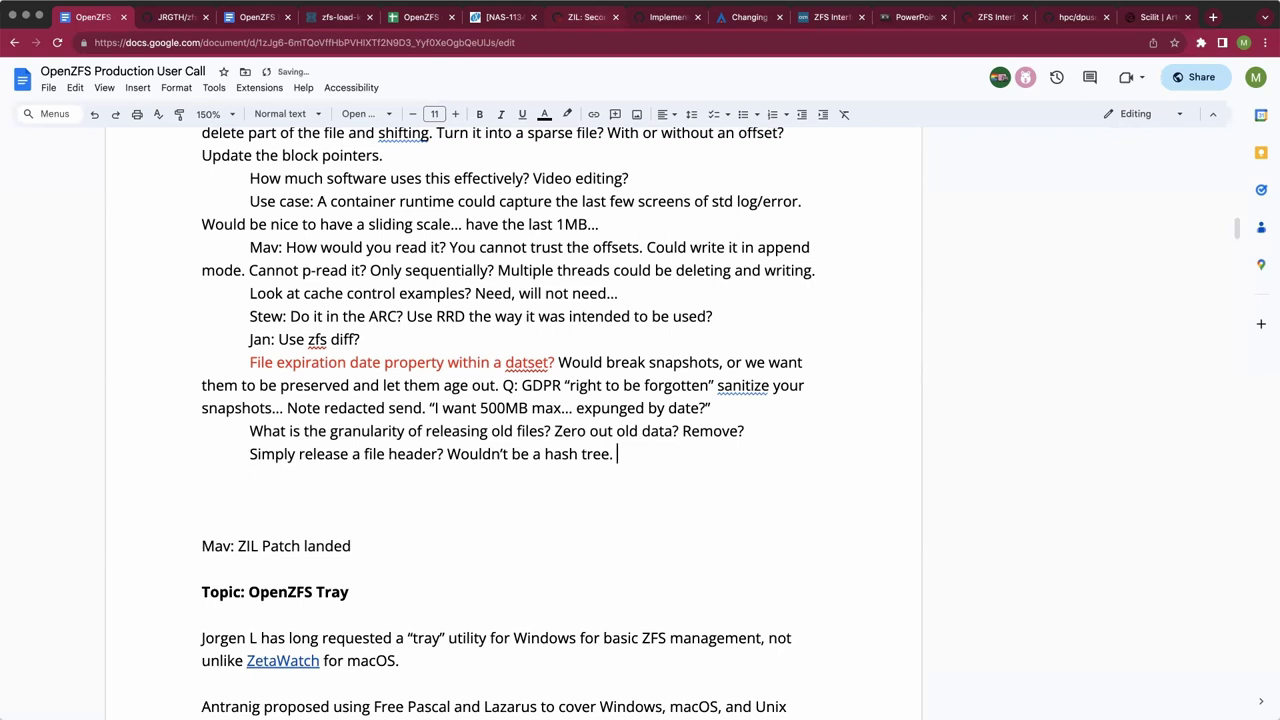
Add a line with the speaker's first name and "A file-based approach is probably most understandable to users." below the hash tree note.
{"action": "key", "text": "Return"}
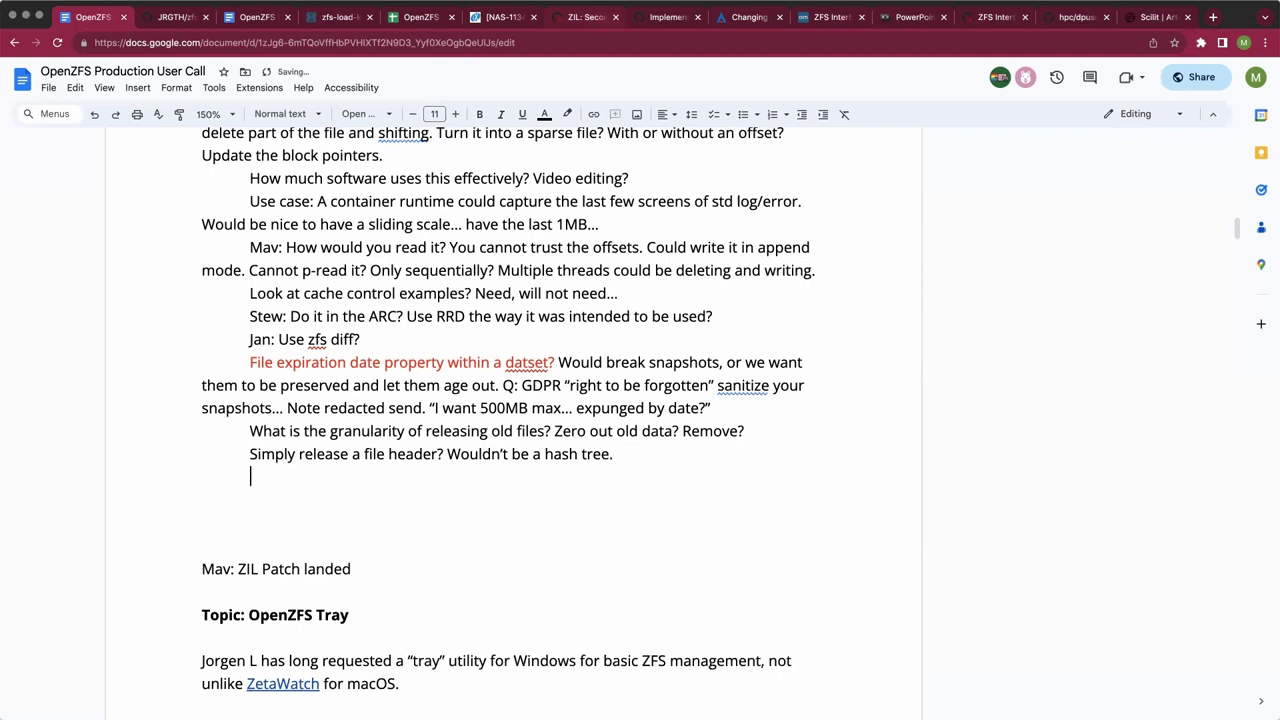
{"action": "type", "text": "Ste"}
{"action": "type", "text": "fan: A"}
{"action": "key", "text": "BackSpace"}
{"action": "key", "text": "BackSpace"}
{"action": "key", "text": "BackSpace"}
{"action": "key", "text": "BackSpace"}
{"action": "key", "text": "BackSpace"}
{"action": "type", "text": "h"}
{"action": "key", "text": "BackSpace"}
{"action": "key", "text": "BackSpace"}
{"action": "type", "text": "phen: A"}
{"action": "key", "text": "BackSpace"}
{"action": "type", "text": "A file-based appor"}
{"action": "type", "text": "ac"}
{"action": "key", "text": "BackSpace"}
{"action": "key", "text": "BackSpace"}
{"action": "key", "text": "BackSpace"}
{"action": "key", "text": "BackSpace"}
{"action": "type", "text": "roach is probably most "}
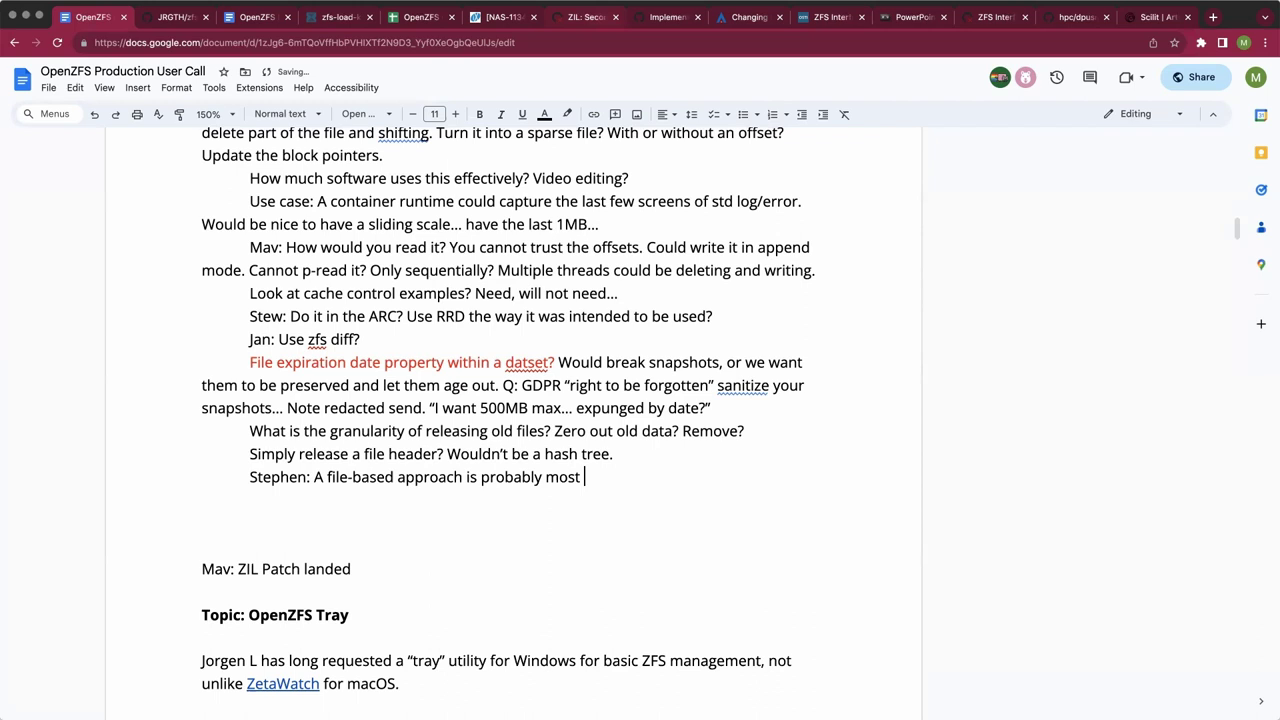
{"action": "type", "text": "und"}
{"action": "key", "text": "Tab"}
{"action": "type", "text": "to users."}
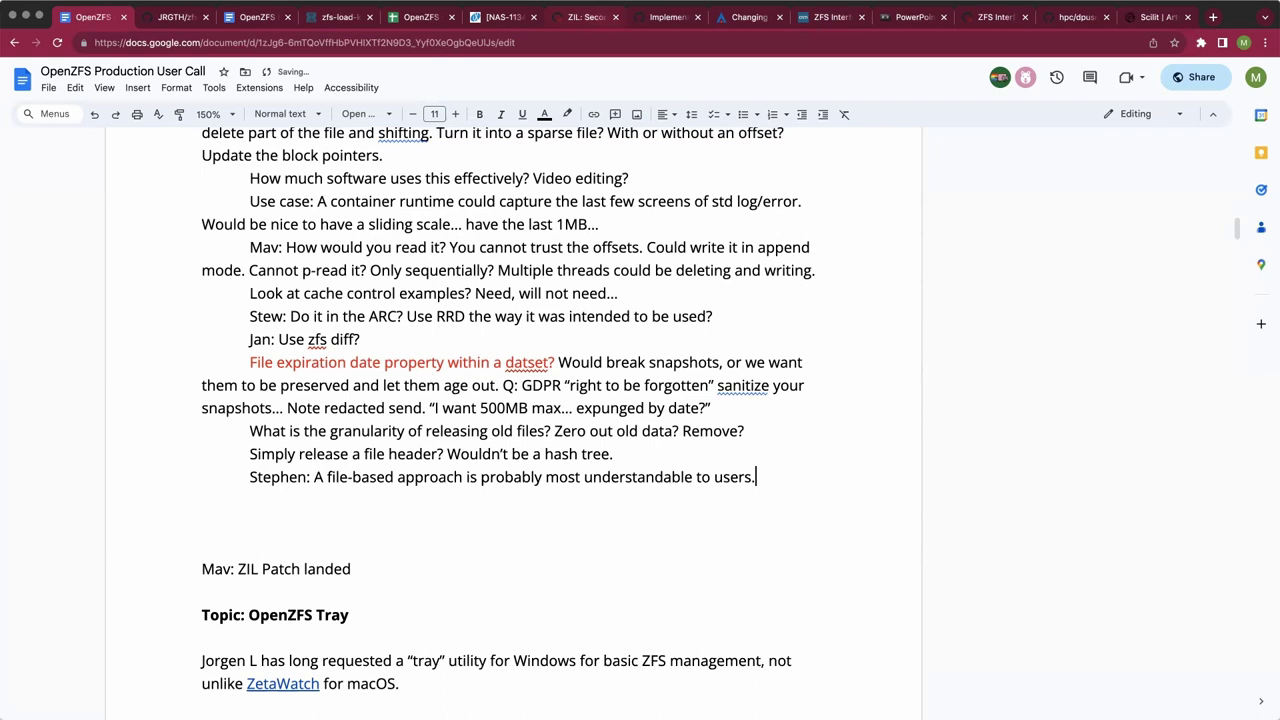
Add the note line "Lying to applications is probably a bad idea." below the file-based approach remark.
{"action": "key", "text": "Return"}
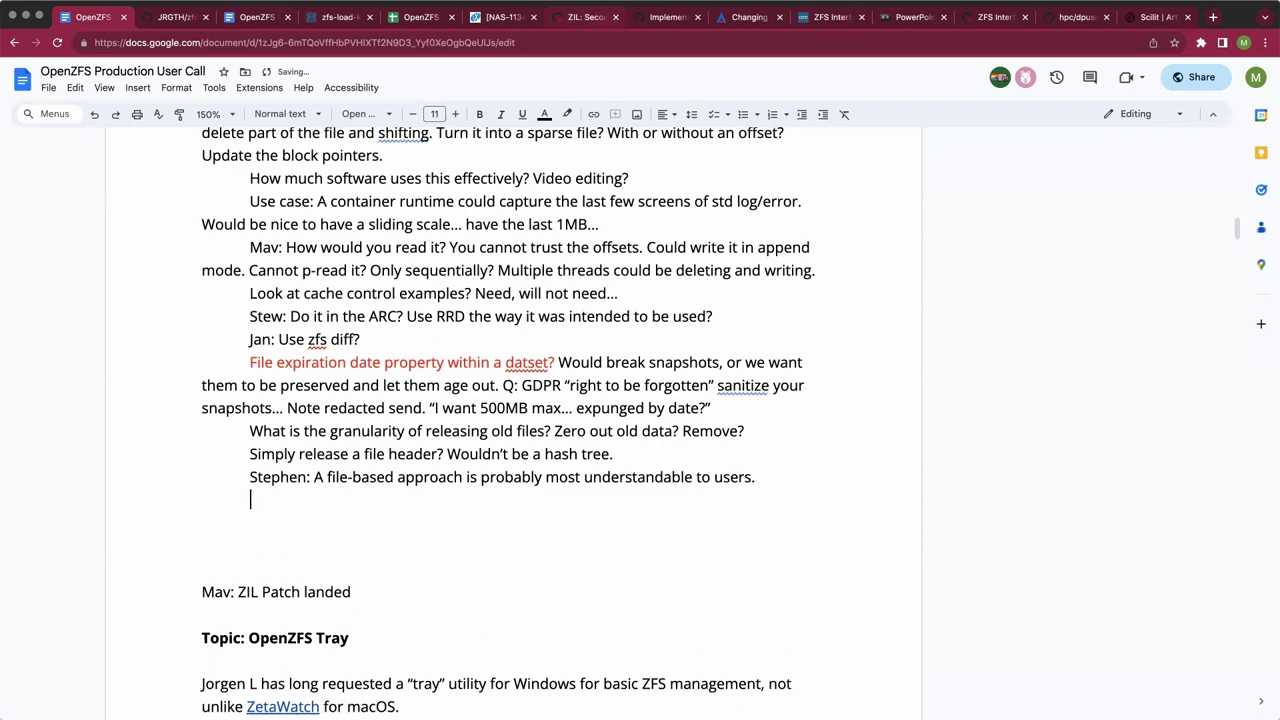
{"action": "type", "text": "Lying to applications "}
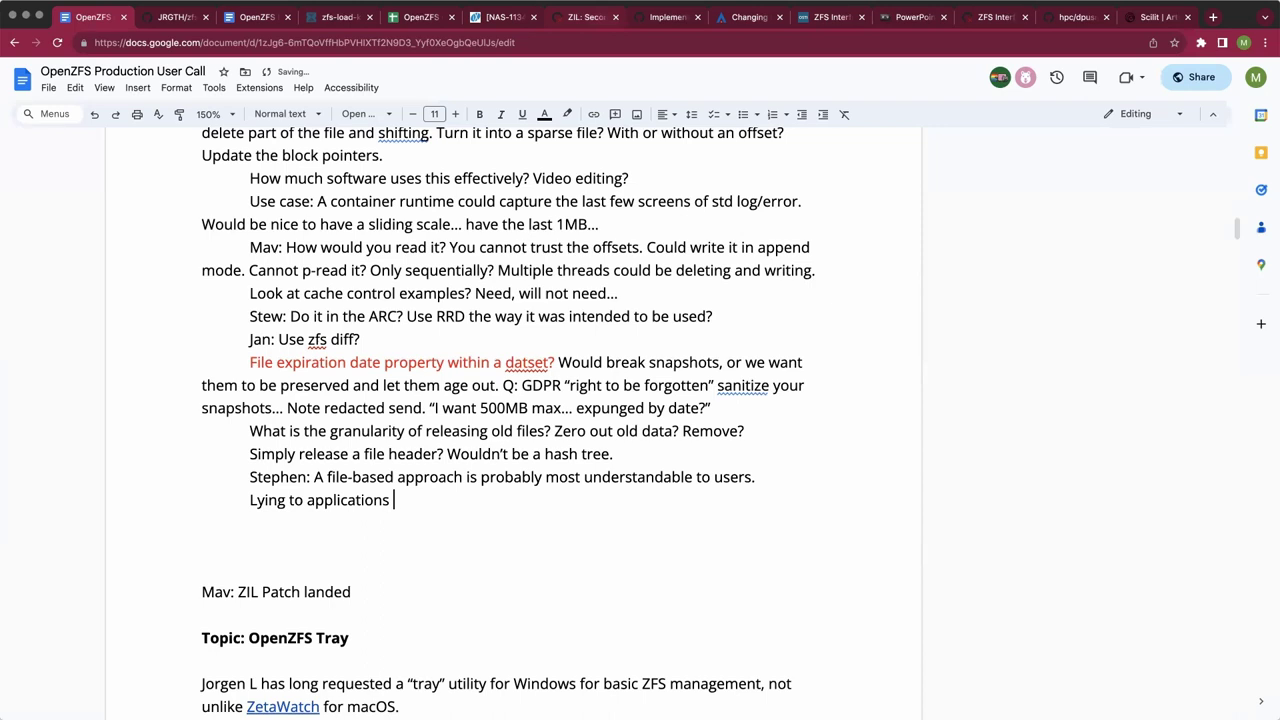
{"action": "type", "text": "is probably a bad idea."}
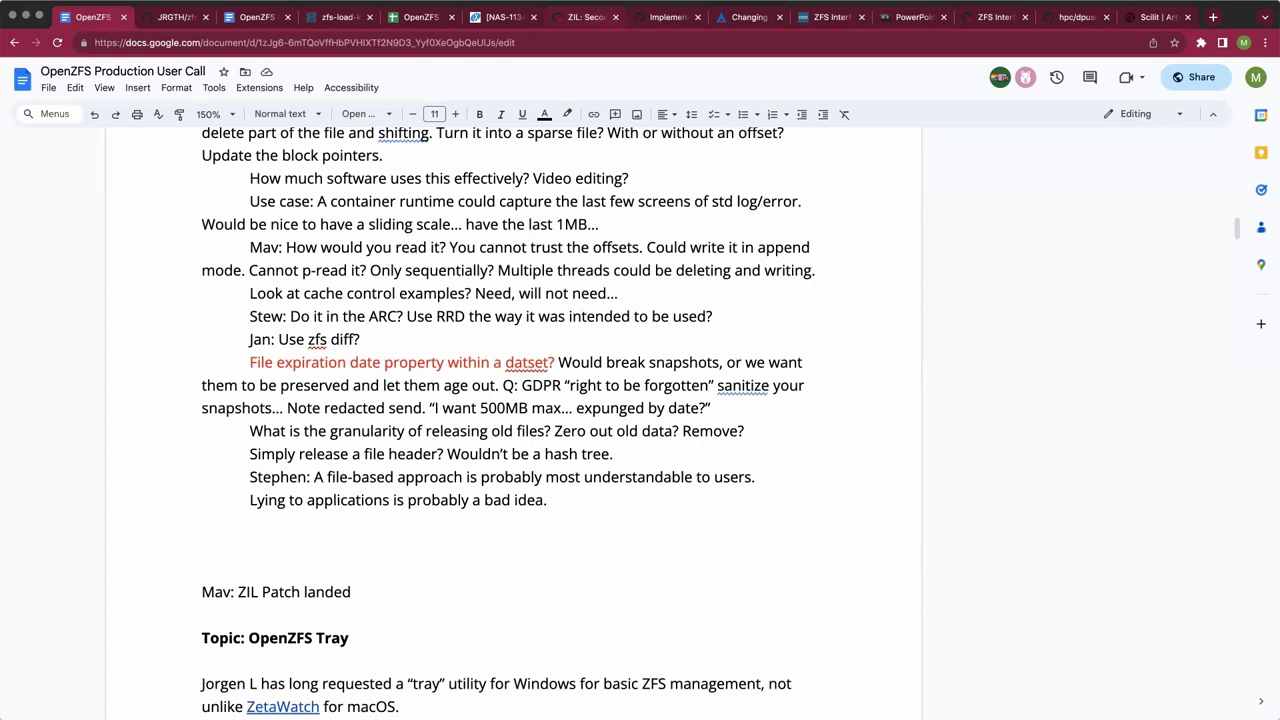
Add the question line "Q: How does zpool history handle "history in the middle", post-creation..." below the lying to applications note.
{"action": "key", "text": "Return"}
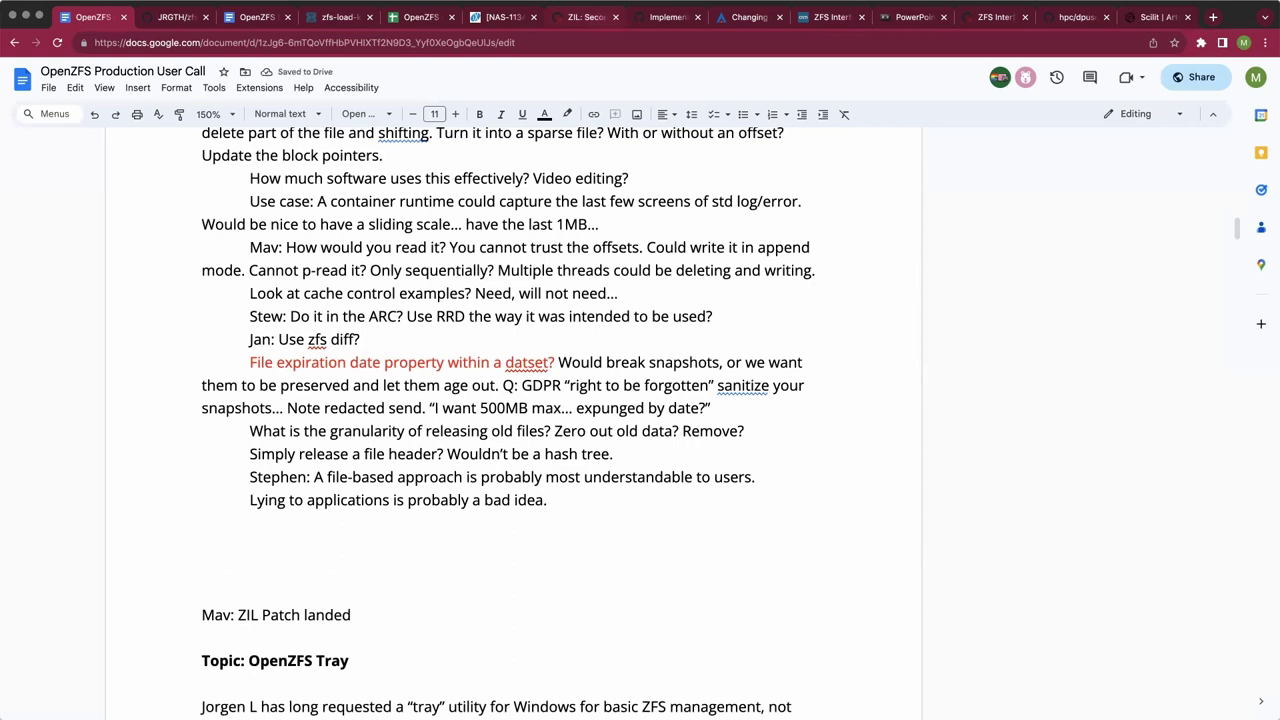
{"action": "type", "text": "Q: Is"}
{"action": "key", "text": "BackSpace"}
{"action": "key", "text": "BackSpace"}
{"action": "key", "text": "BackSpace"}
{"action": "type", "text": "How does zpool history han"}
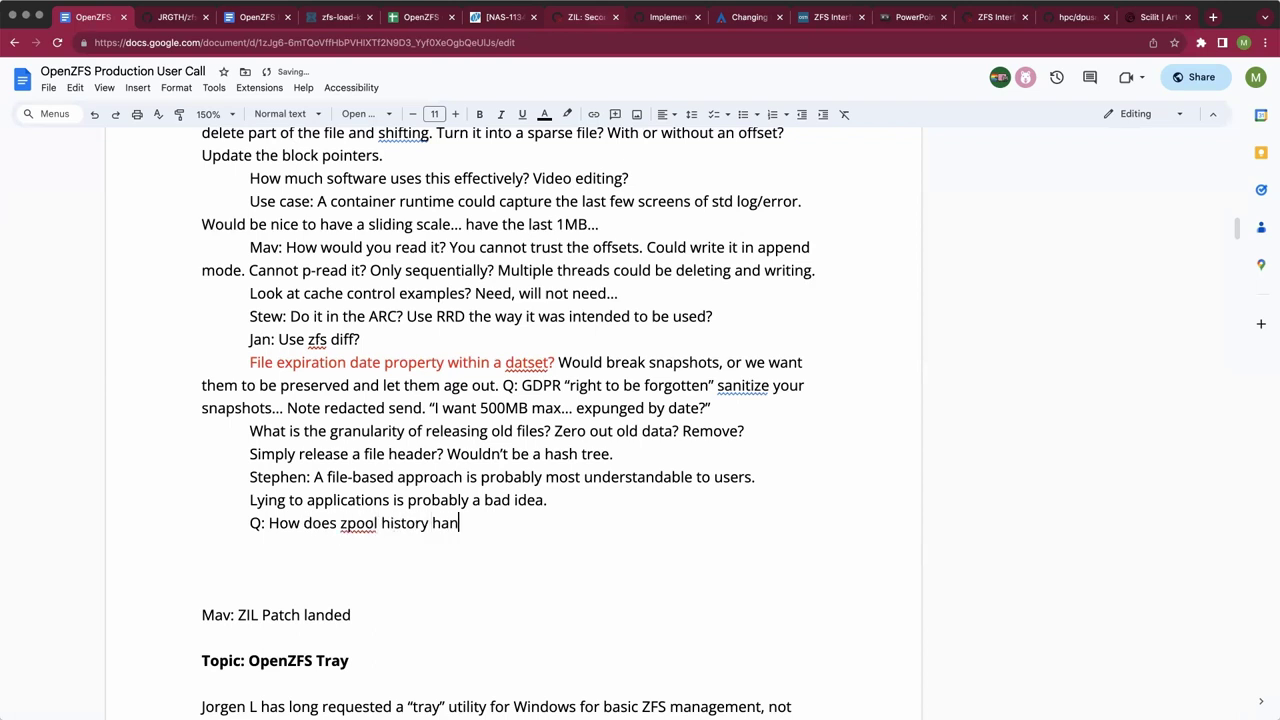
{"action": "type", "text": "dle "}
{"action": "type", "text": "\""}
{"action": "type", "text": "history in the midd"}
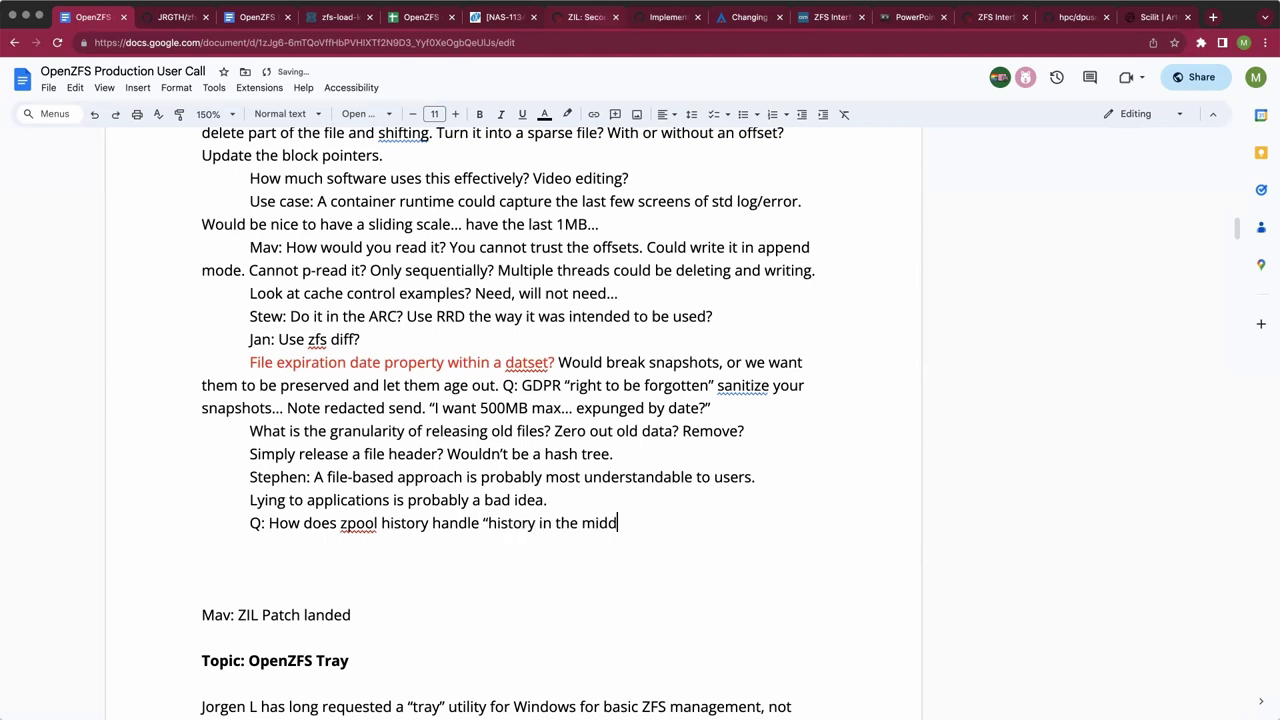
{"action": "type", "text": "le\", post-creation"}
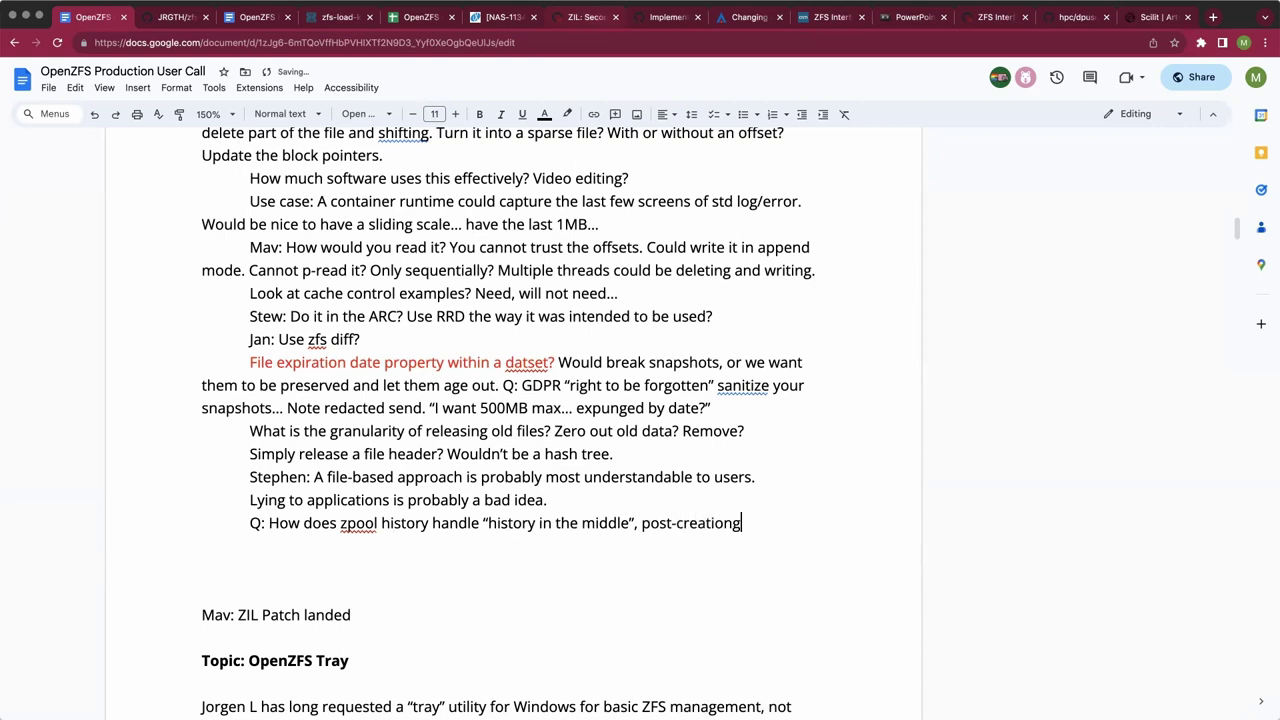
{"action": "key", "text": "BackSpace"}
{"action": "type", "text": "n..."}
Start a new unindented paragraph after a blank line with the speaker's first name and the topic "Large file redaction:".
{"action": "key", "text": "Return"}
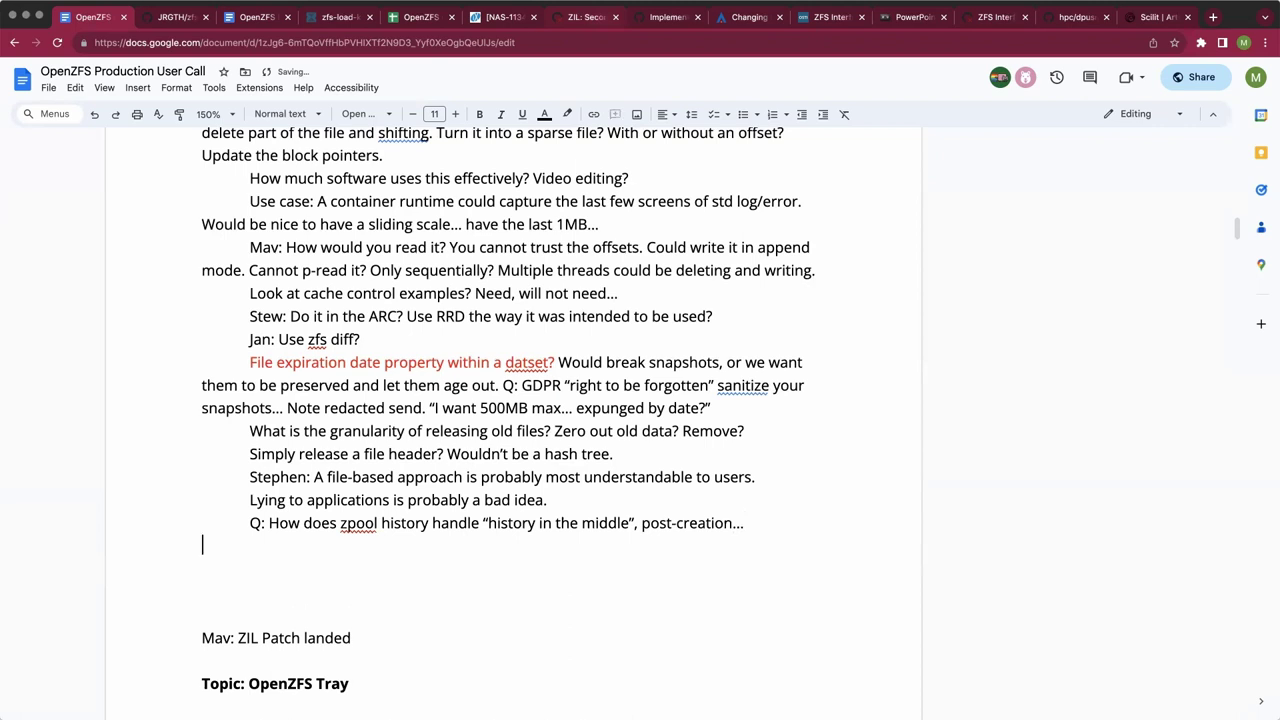
{"action": "key", "text": "Return"}
{"action": "type", "text": "Stephen"}
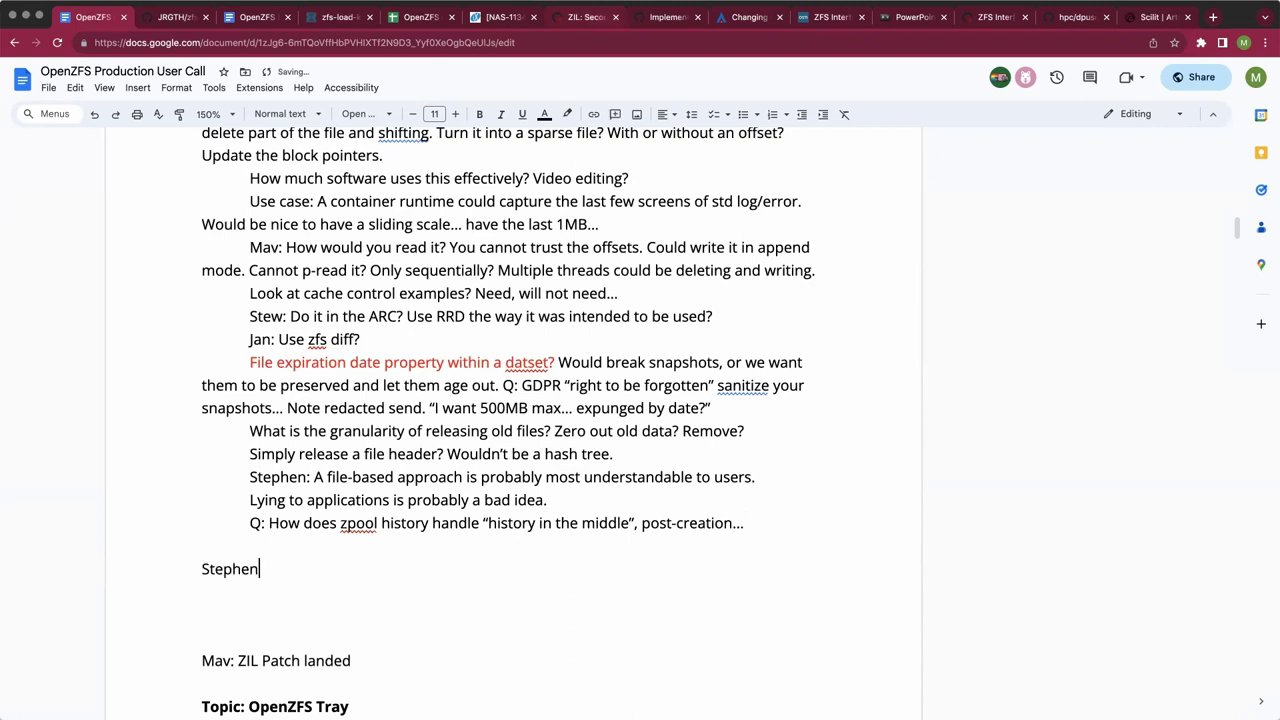
{"action": "type", "text": ": Large file redaction:"}
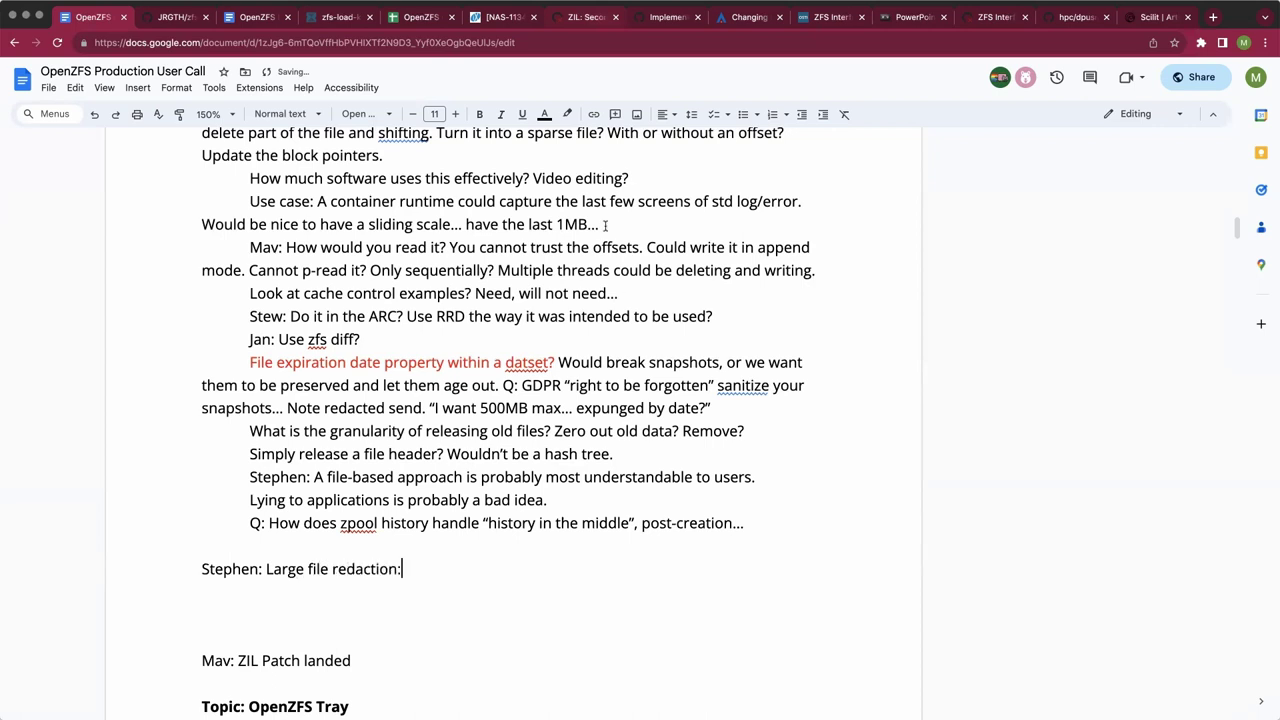
{"action": "scroll", "coordinate": [594, 280], "scroll_direction": "down", "scroll_amount": 1}
{"action": "scroll", "coordinate": [594, 280], "scroll_direction": "down", "scroll_amount": 1}
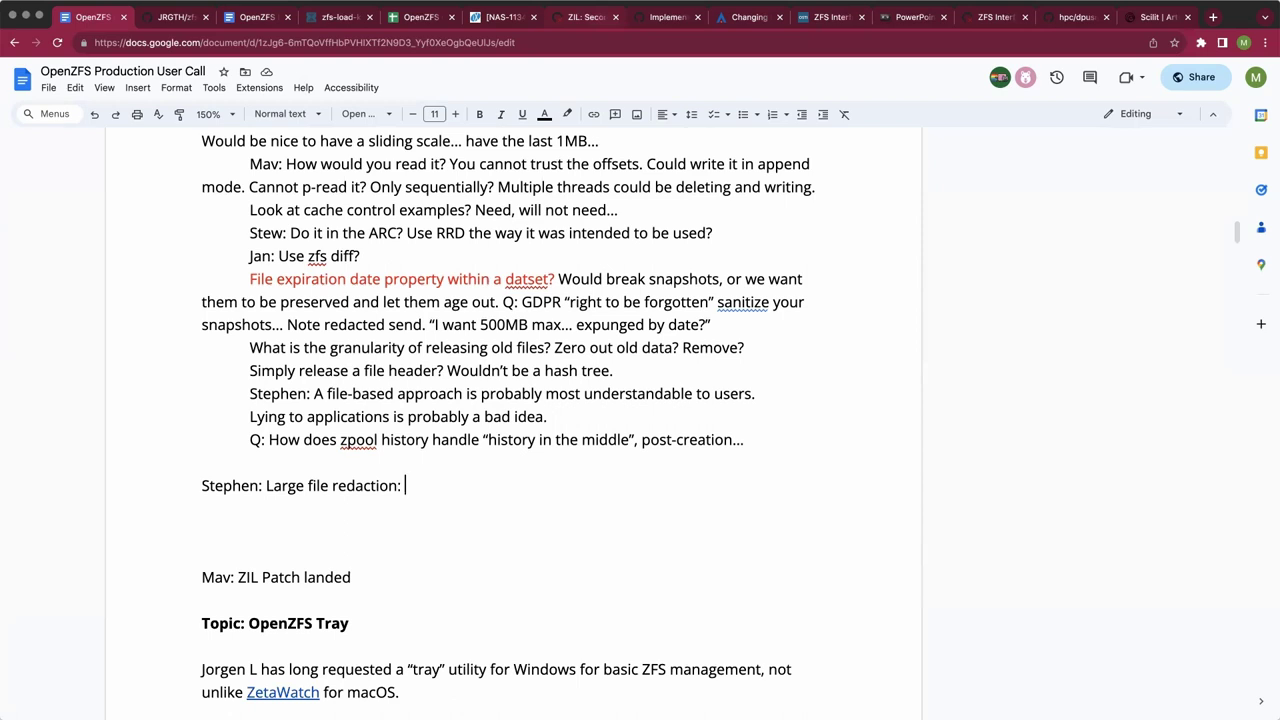
Append "Using snapshots for recoverability and access to data as it changes over time. Issue:" to the large file redaction note.
{"action": "type", "text": "Using snapshots for eco"}
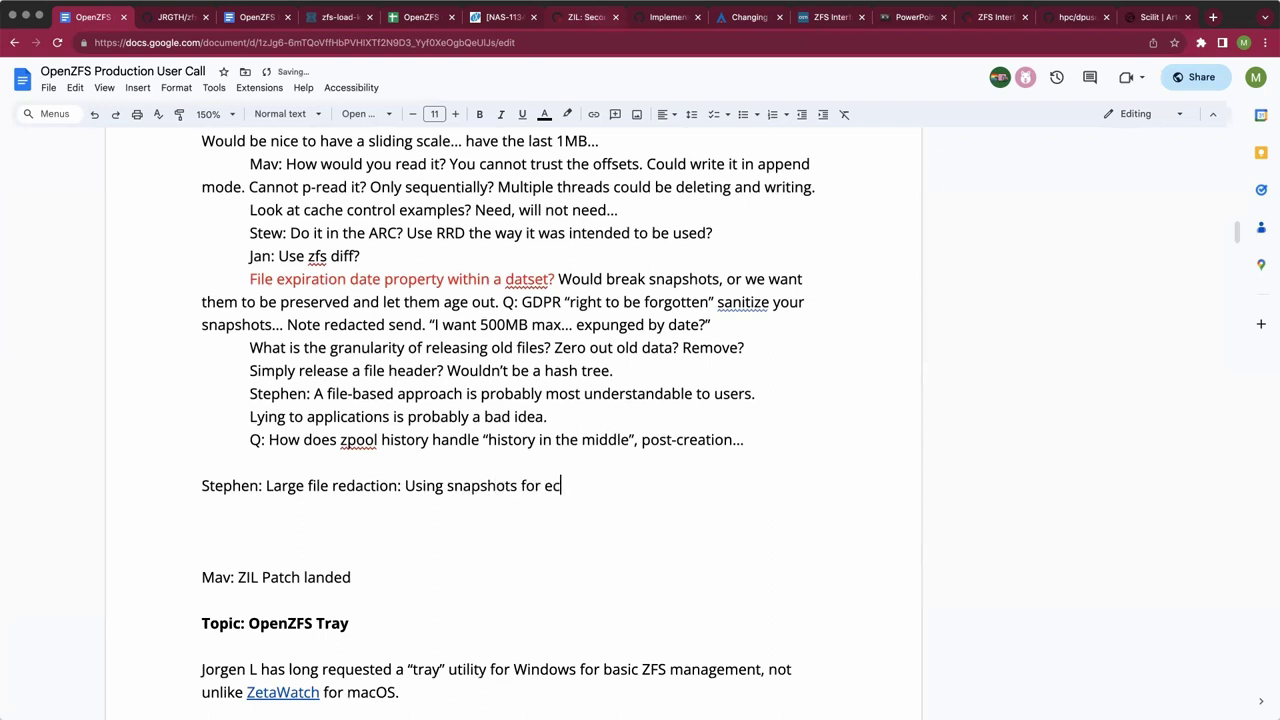
{"action": "key", "text": "BackSpace"}
{"action": "key", "text": "BackSpace"}
{"action": "key", "text": "BackSpace"}
{"action": "type", "text": "recoverability and "}
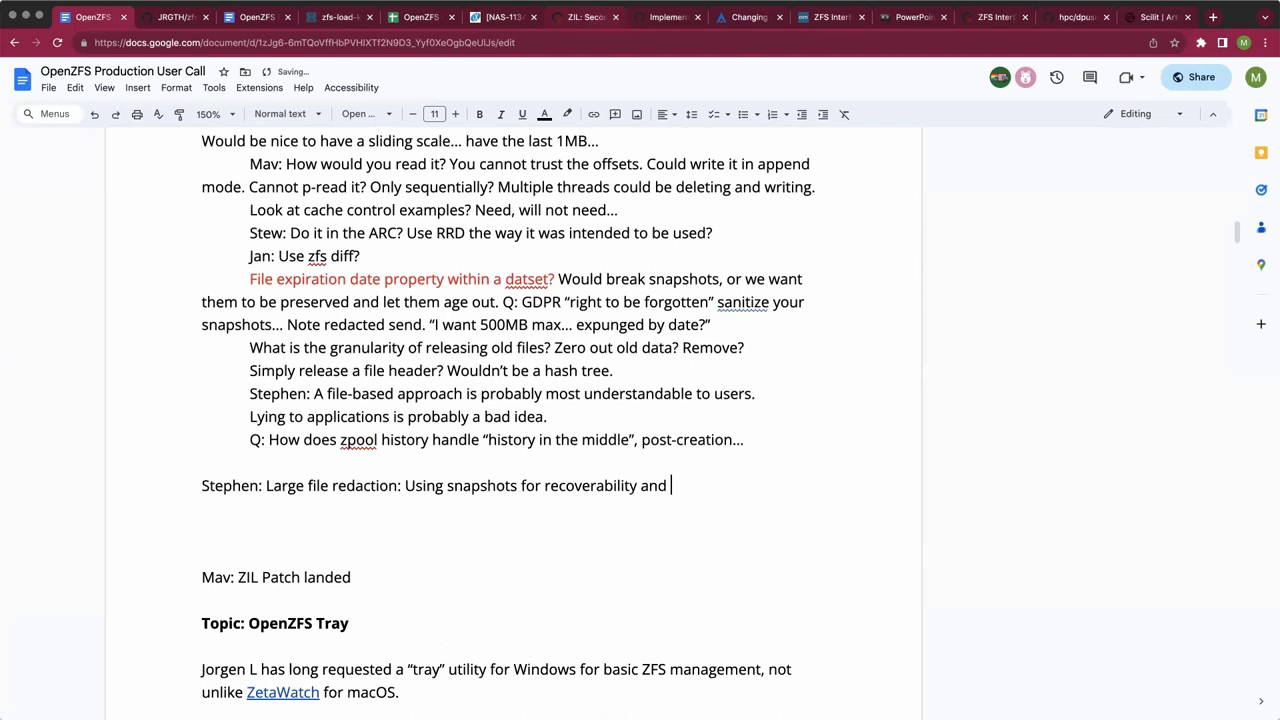
{"action": "type", "text": "access to date"}
{"action": "key", "text": "BackSpace"}
{"action": "type", "text": "a as it changes over time. Issue: "}
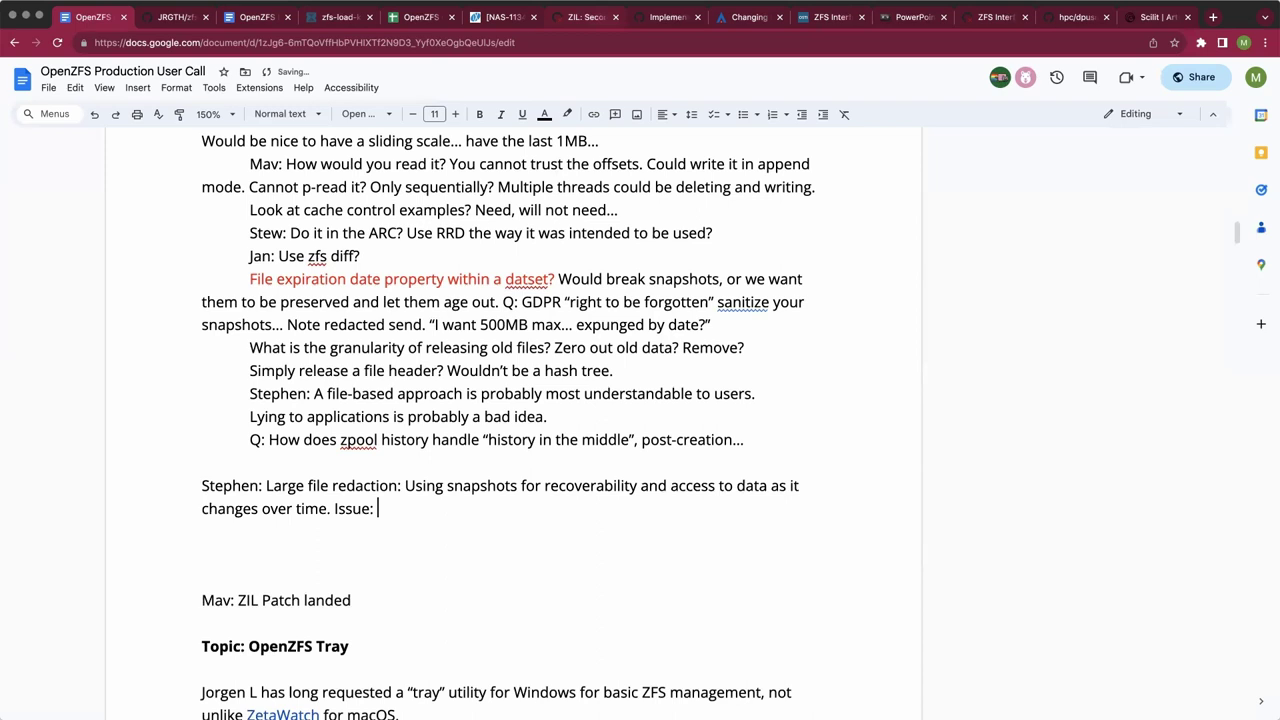
Complete the issue with "Has some security considerations - need to exclude some information. Has some wasteful things. Some pruned out with child datasets.".
{"action": "type", "text": "Has some security issue"}
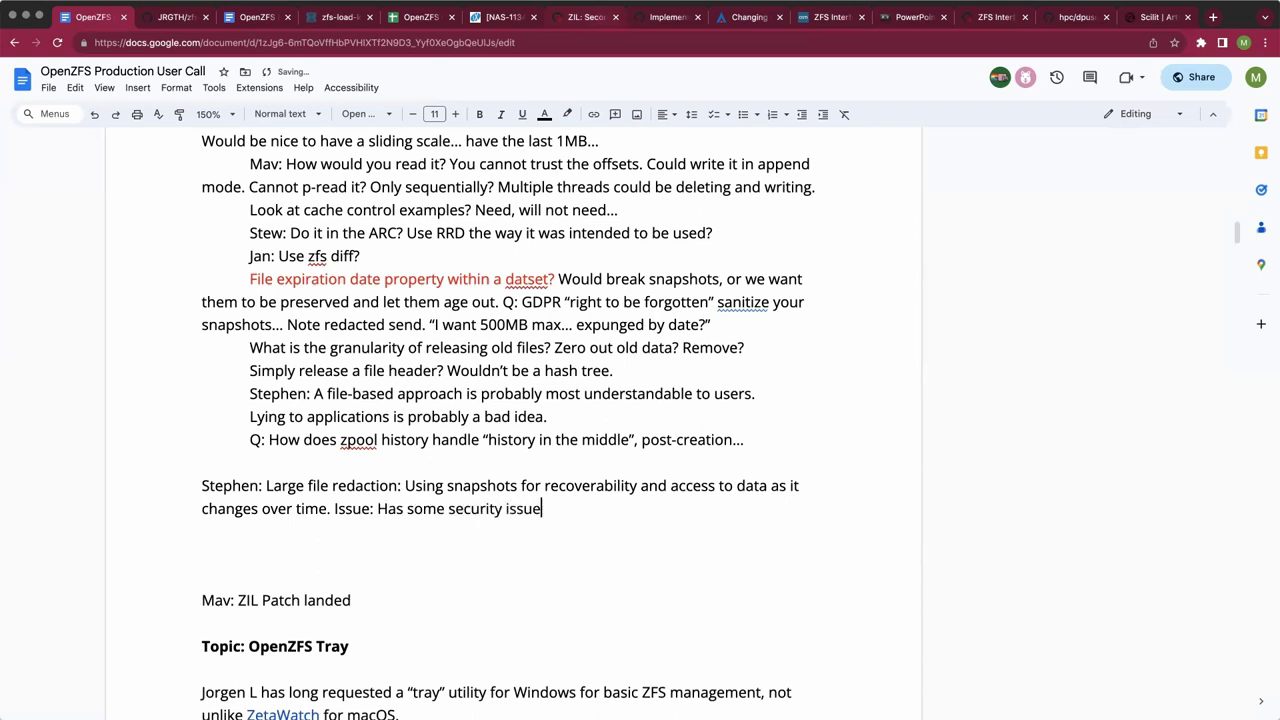
{"action": "key", "text": "BackSpace"}
{"action": "key", "text": "BackSpace"}
{"action": "key", "text": "BackSpace"}
{"action": "key", "text": "BackSpace"}
{"action": "key", "text": "BackSpace"}
{"action": "type", "text": "consider"}
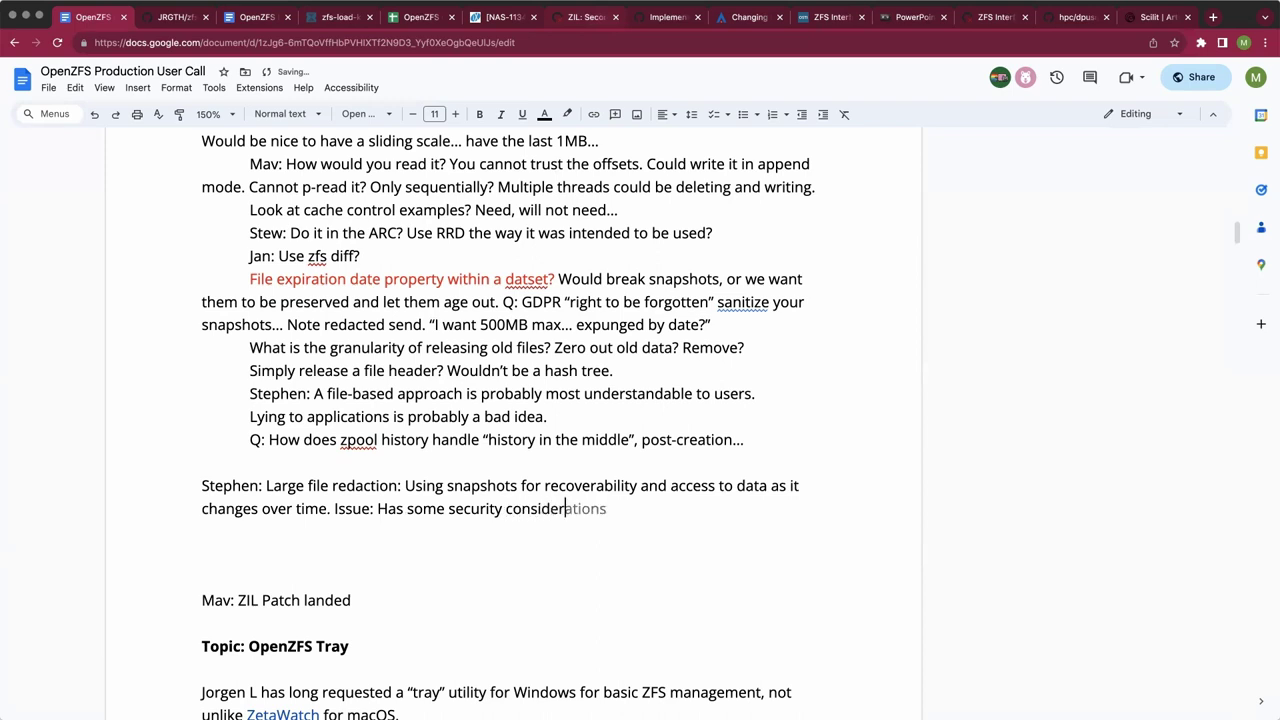
{"action": "key", "text": "Tab"}
{"action": "type", "text": "- need to excl"}
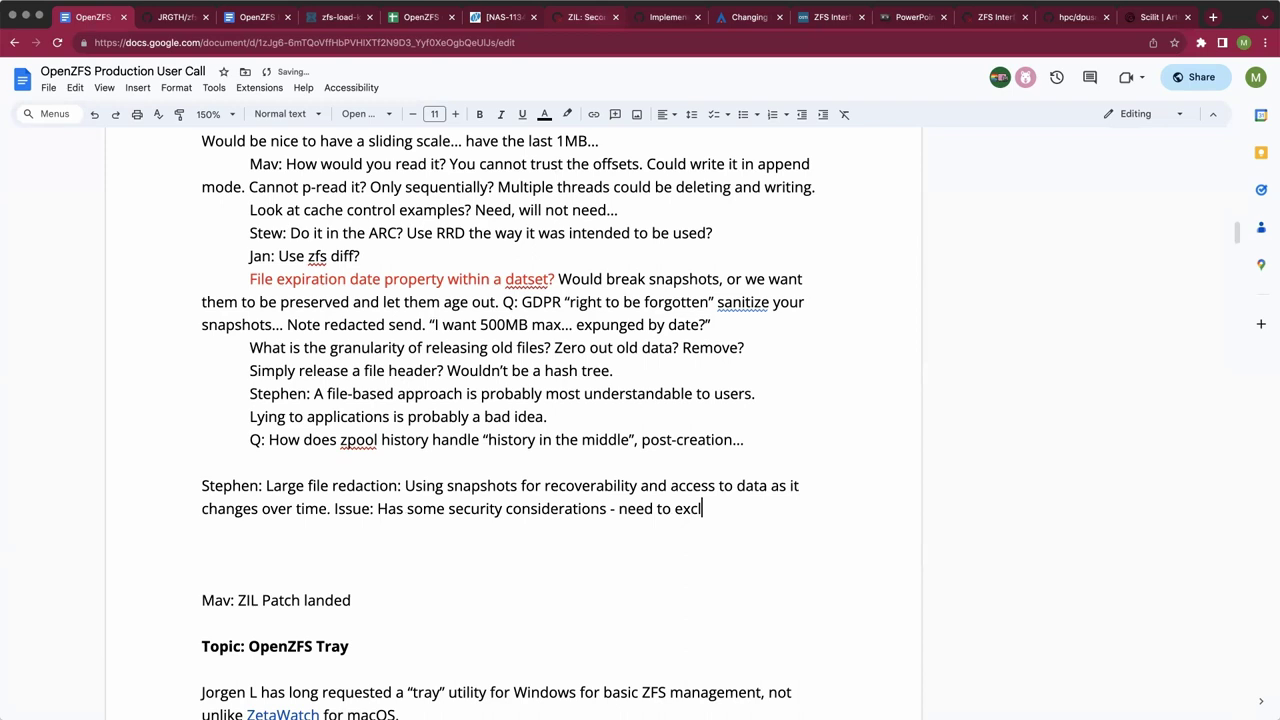
{"action": "type", "text": "ude some informat"}
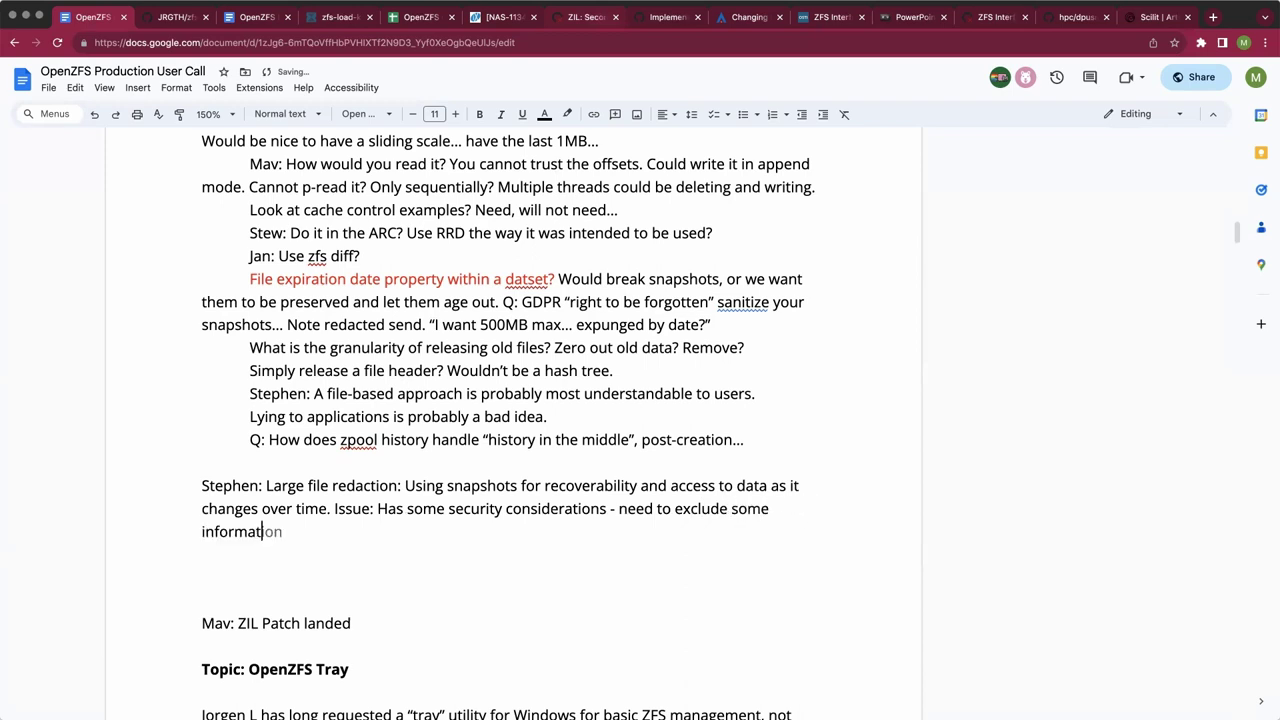
{"action": "key", "text": "Tab"}
{"action": "type", "text": ". Has some waste"}
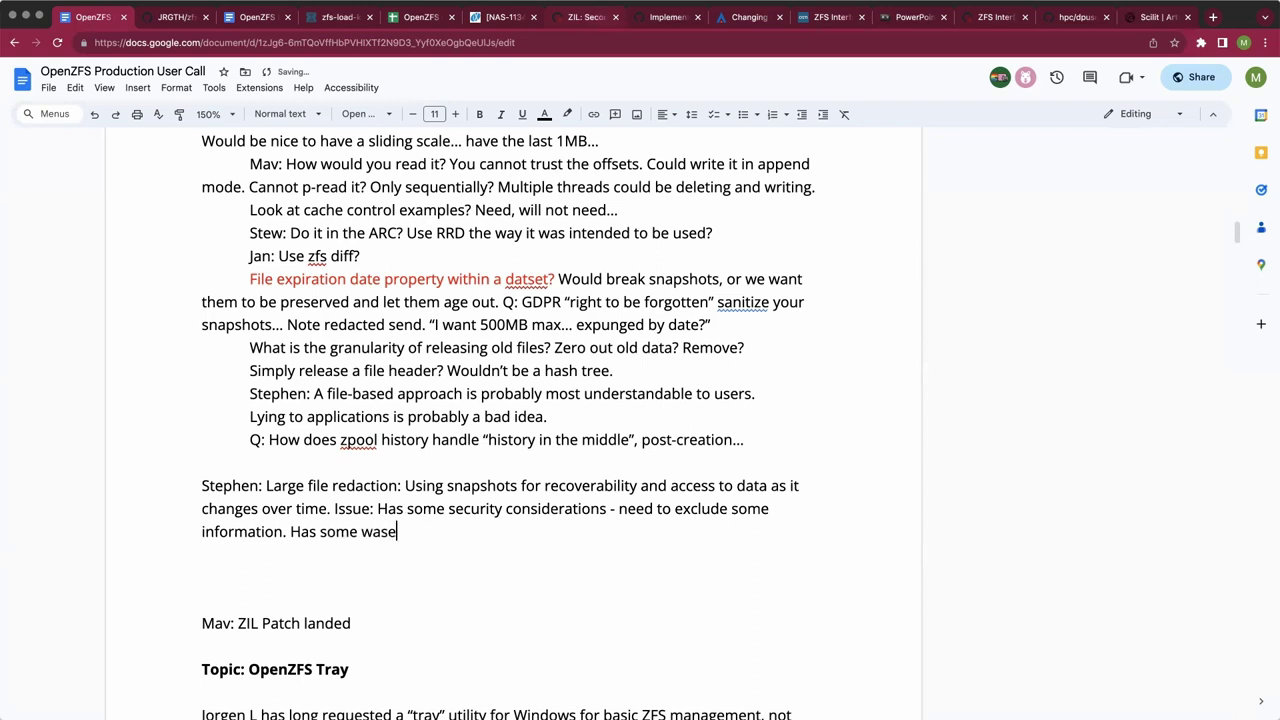
{"action": "type", "text": "ful things. Some pruned out with child datasets."}
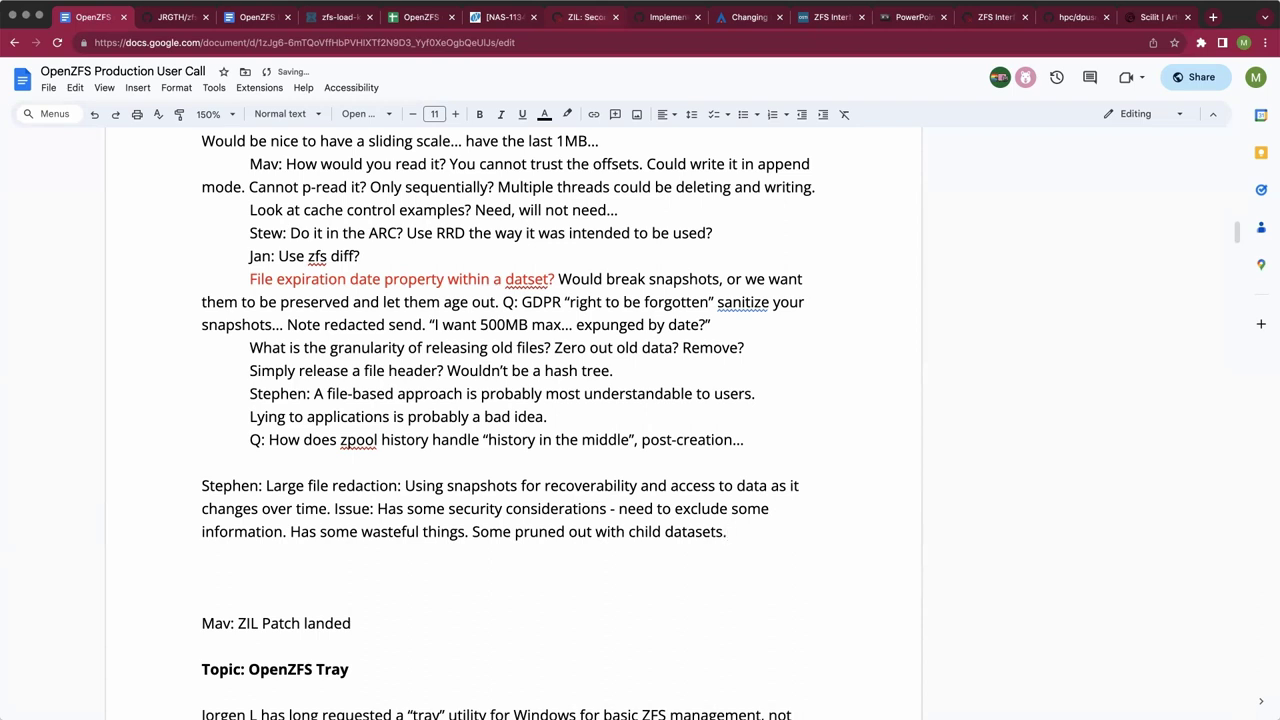
Append "Issue: A sub directory that hasn't been turned into a dataset." to the large file redaction paragraph.
{"action": "type", "text": " Issue: A sb"}
{"action": "key", "text": "BackSpace"}
{"action": "type", "text": "ub cirecto"}
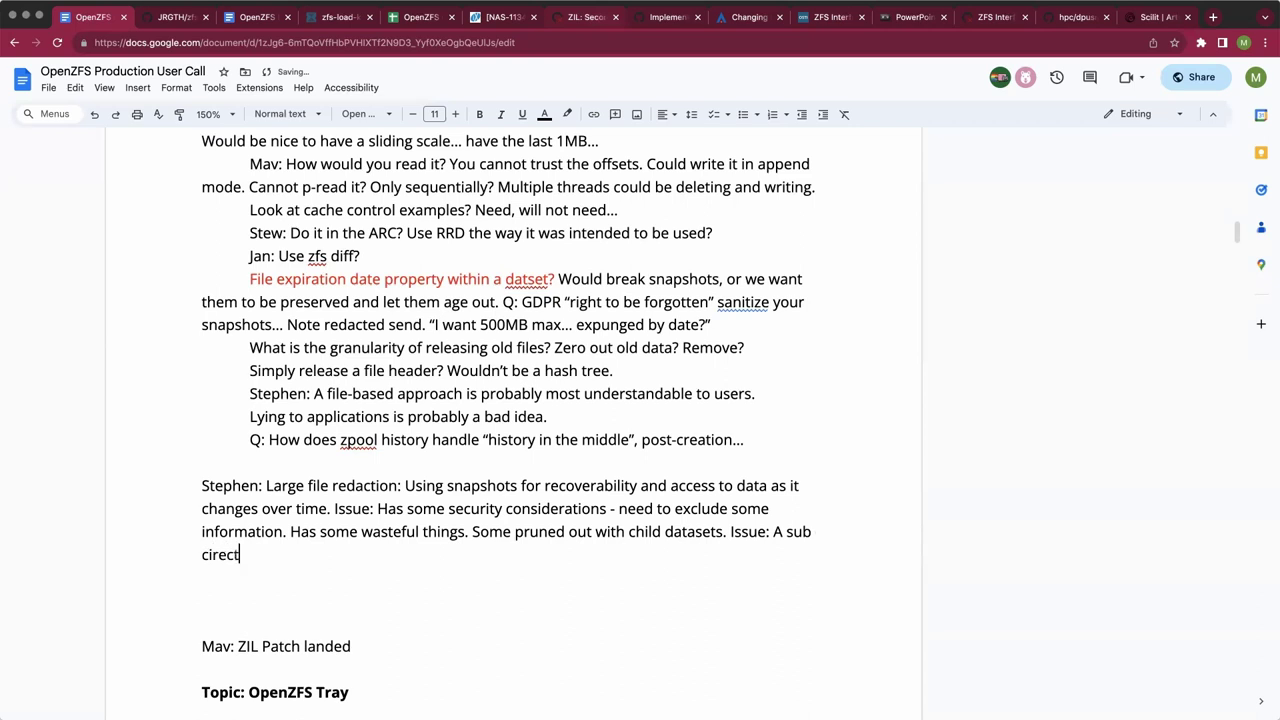
{"action": "key", "text": "BackSpace"}
{"action": "key", "text": "BackSpace"}
{"action": "key", "text": "BackSpace"}
{"action": "key", "text": "BackSpace"}
{"action": "key", "text": "BackSpace"}
{"action": "key", "text": "BackSpace"}
{"action": "key", "text": "BackSpace"}
{"action": "type", "text": "directory that hasn'"}
{"action": "type", "text": "t been "}
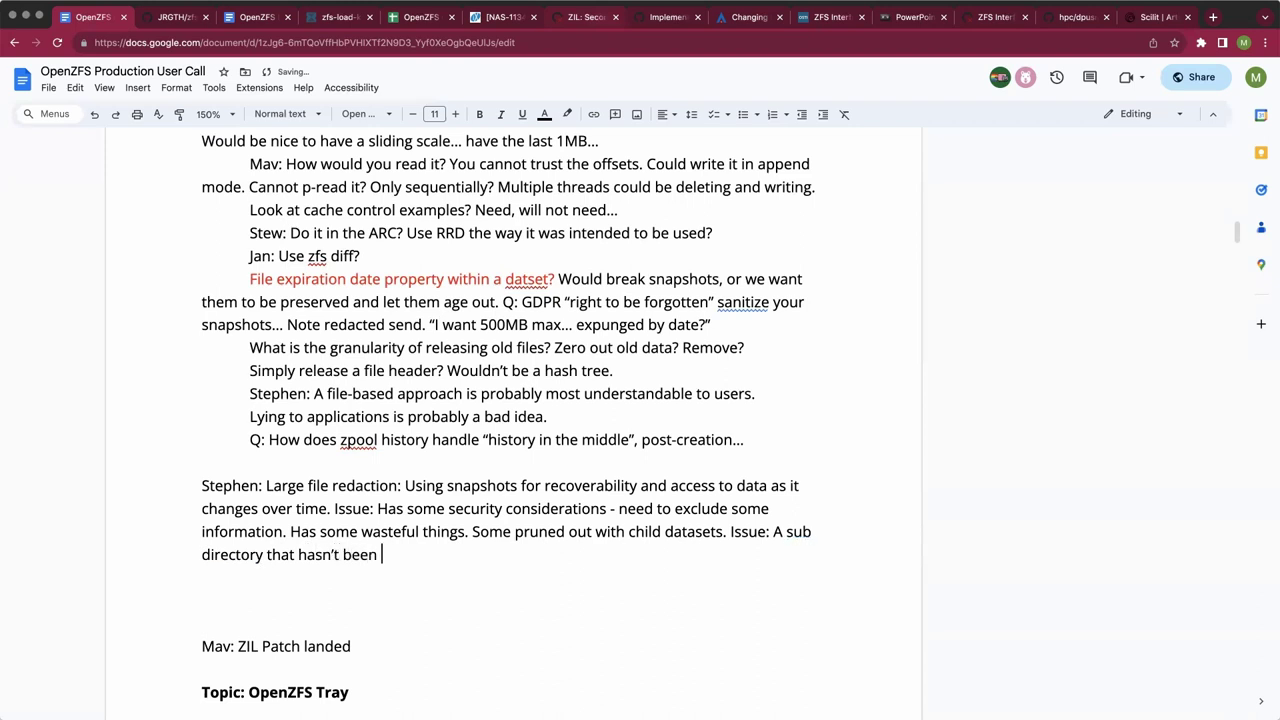
{"action": "type", "text": "turned into a dataset."}
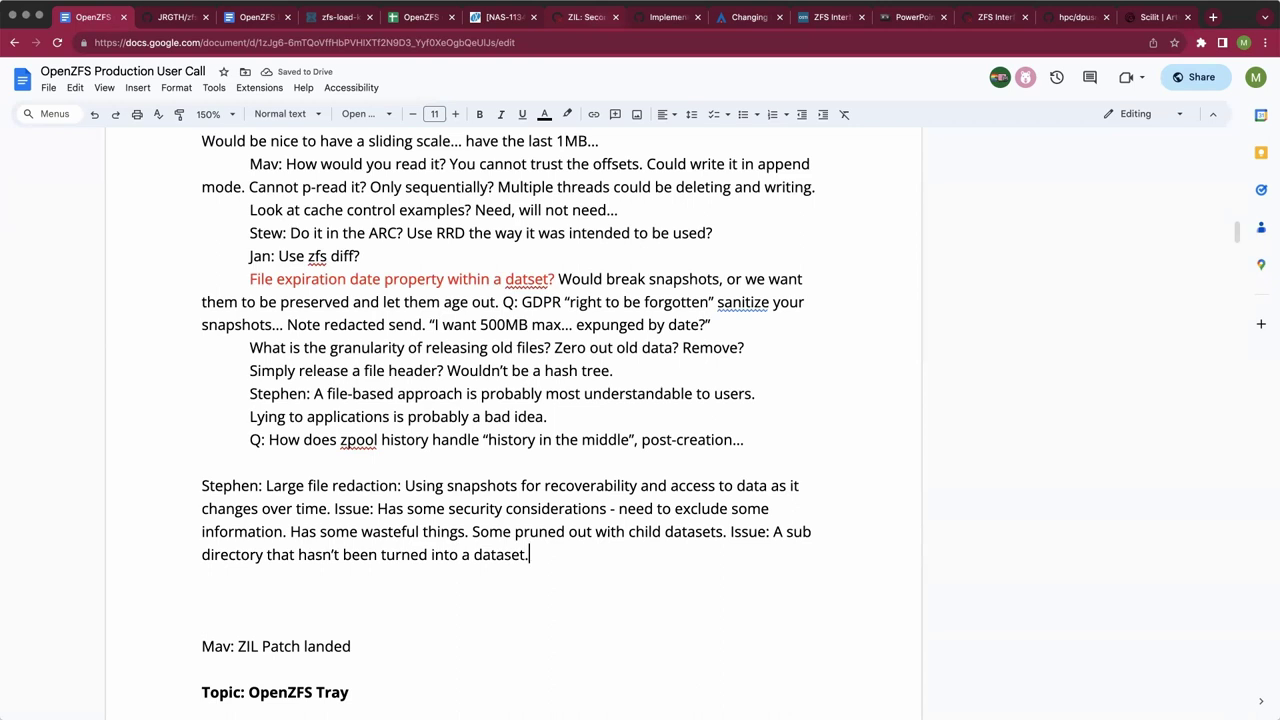
Append "Could include an extra 100GB. Looked at redaction." to the large file redaction paragraph.
{"action": "type", "text": " COuld"}
{"action": "key", "text": "BackSpace"}
{"action": "key", "text": "BackSpace"}
{"action": "key", "text": "BackSpace"}
{"action": "key", "text": "BackSpace"}
{"action": "key", "text": "BackSpace"}
{"action": "type", "text": "ould include an extra "}
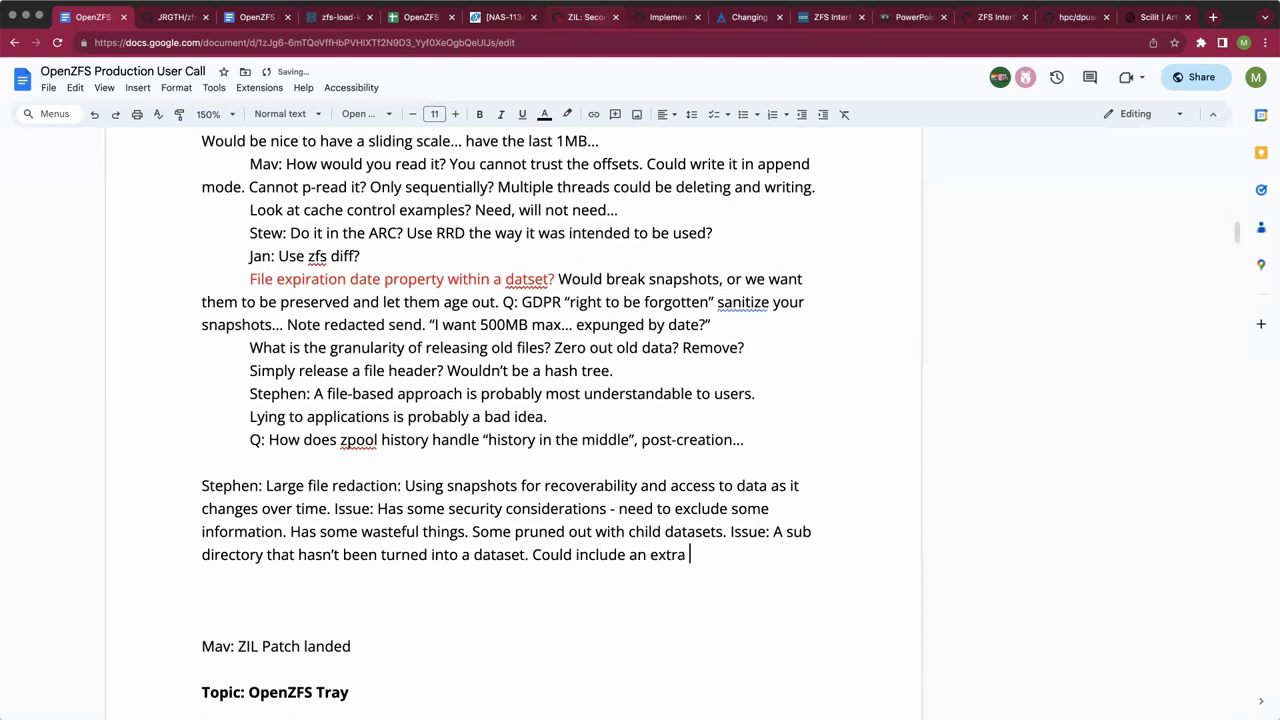
{"action": "type", "text": "100GB. Looked at redaction."}
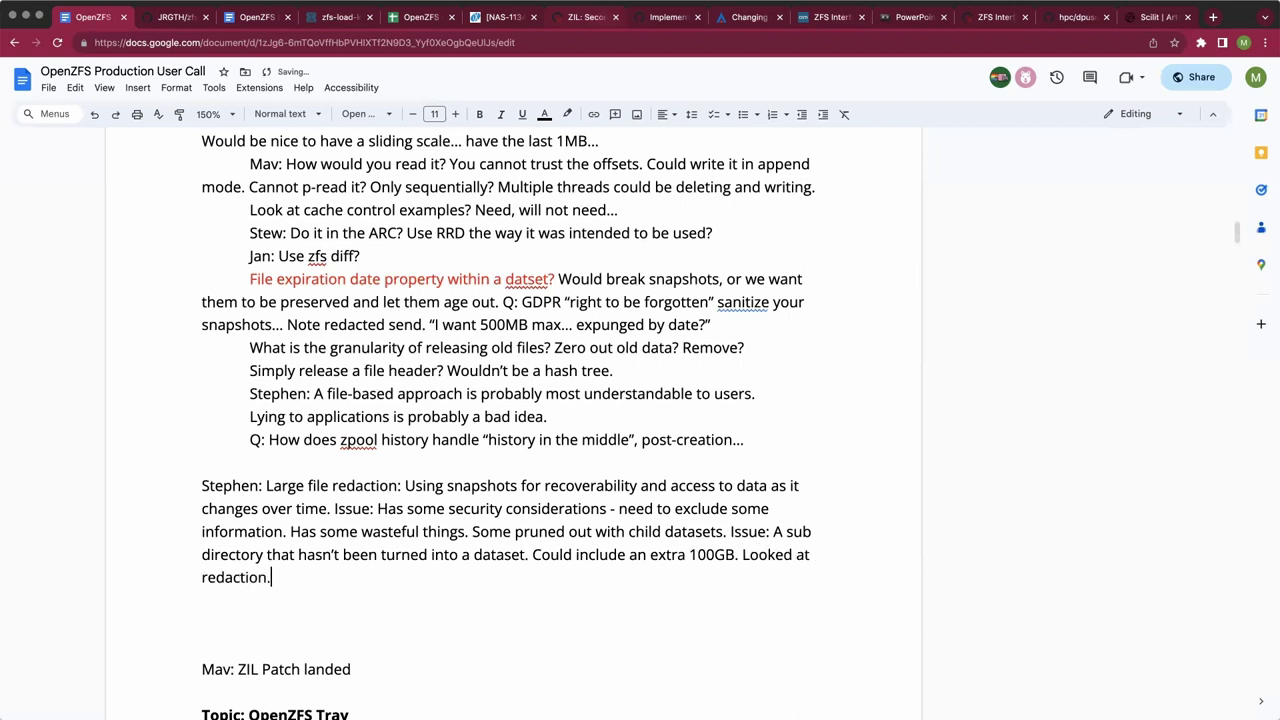
{"action": "scroll", "coordinate": [533, 312], "scroll_direction": "down", "scroll_amount": 2}
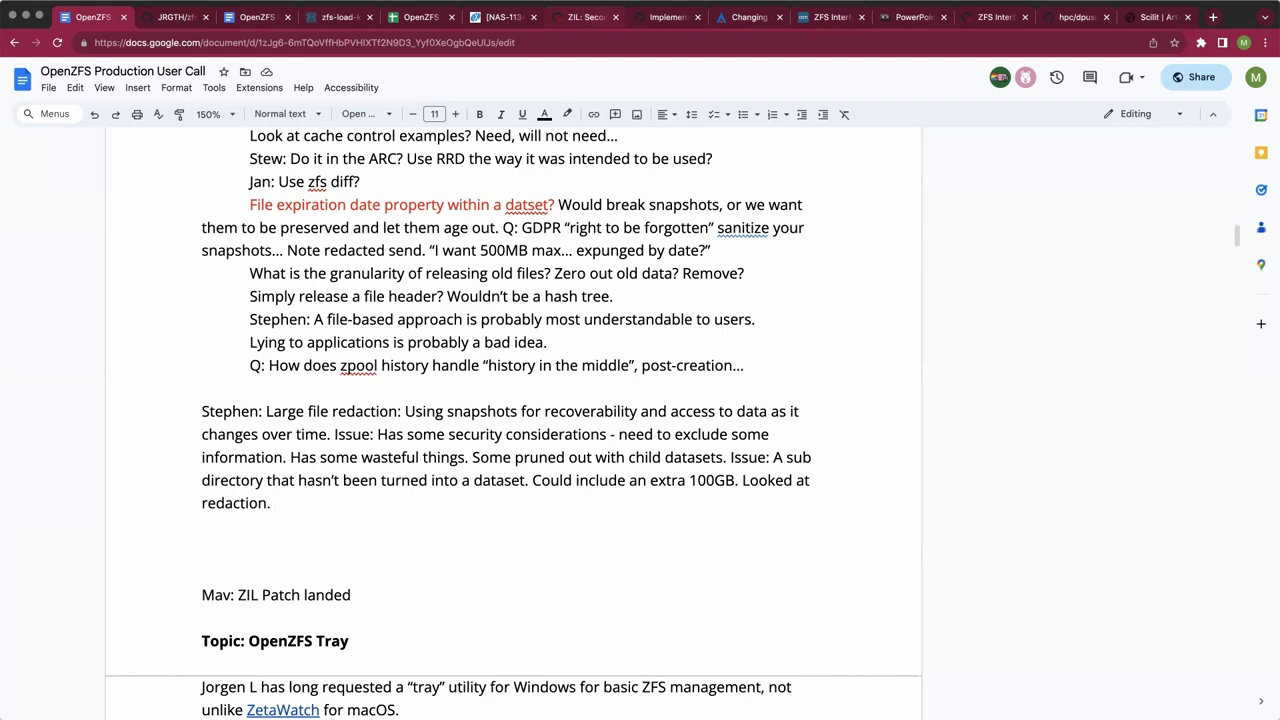
{"action": "type", "text": "Q: What are the"}
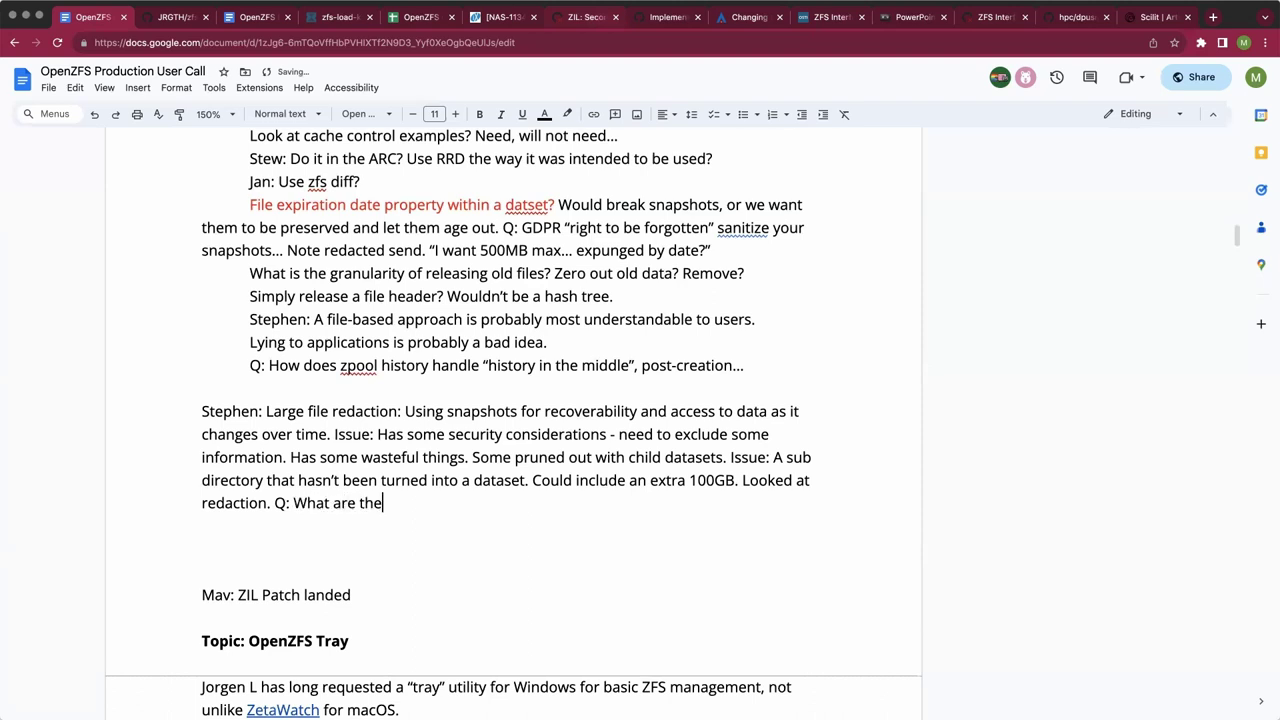
{"action": "key", "text": "BackSpace"}
{"action": "key", "text": "BackSpace"}
{"action": "key", "text": "BackSpace"}
{"action": "key", "text": "BackSpace"}
{"action": "key", "text": "BackSpace"}
{"action": "key", "text": "BackSpace"}
{"action": "key", "text": "BackSpace"}
{"action": "key", "text": "BackSpace"}
{"action": "key", "text": "BackSpace"}
{"action": "key", "text": "BackSpace"}
{"action": "key", "text": "BackSpace"}
{"action": "key", "text": "BackSpace"}
{"action": "key", "text": "BackSpace"}
{"action": "key", "text": "BackSpace"}
{"action": "key", "text": "BackSpace"}
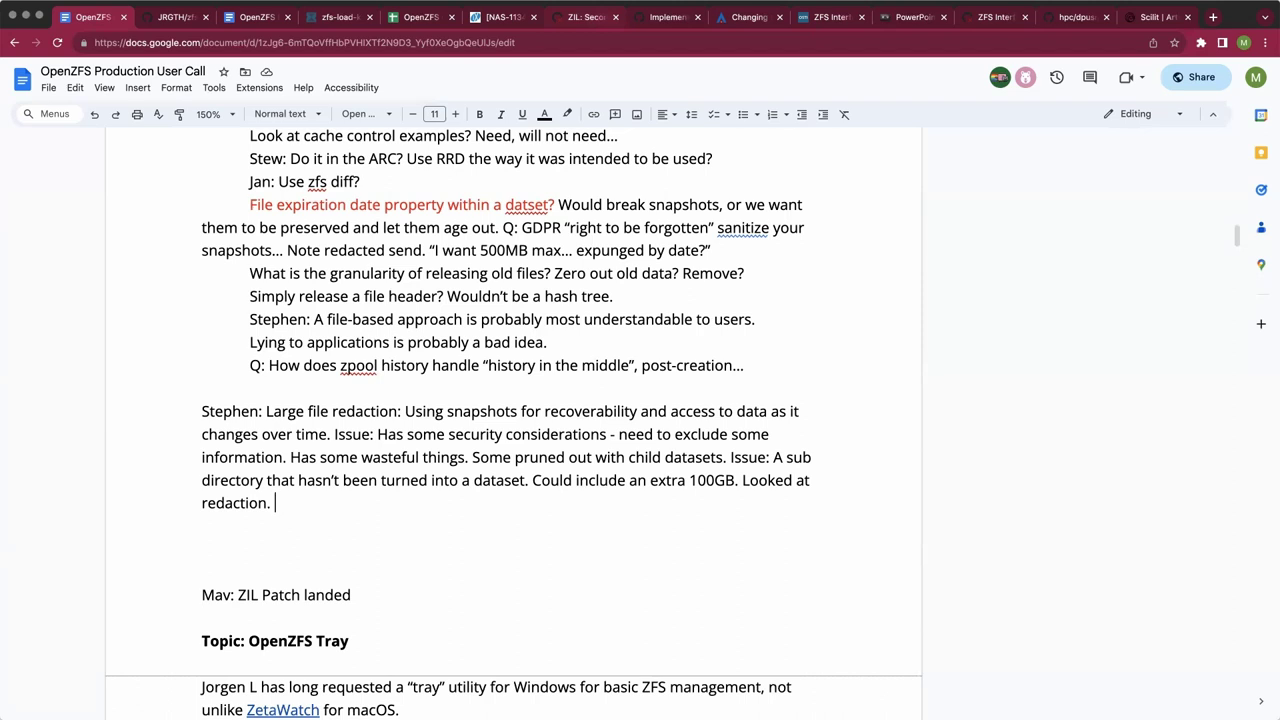
Append "“Safer” to keep the dataset whole but would like to reduce it." to the large file redaction paragraph.
{"action": "type", "text": "\"Save"}
{"action": "key", "text": "BackSpace"}
{"action": "key", "text": "BackSpace"}
{"action": "type", "text": "fer\" to keep the s"}
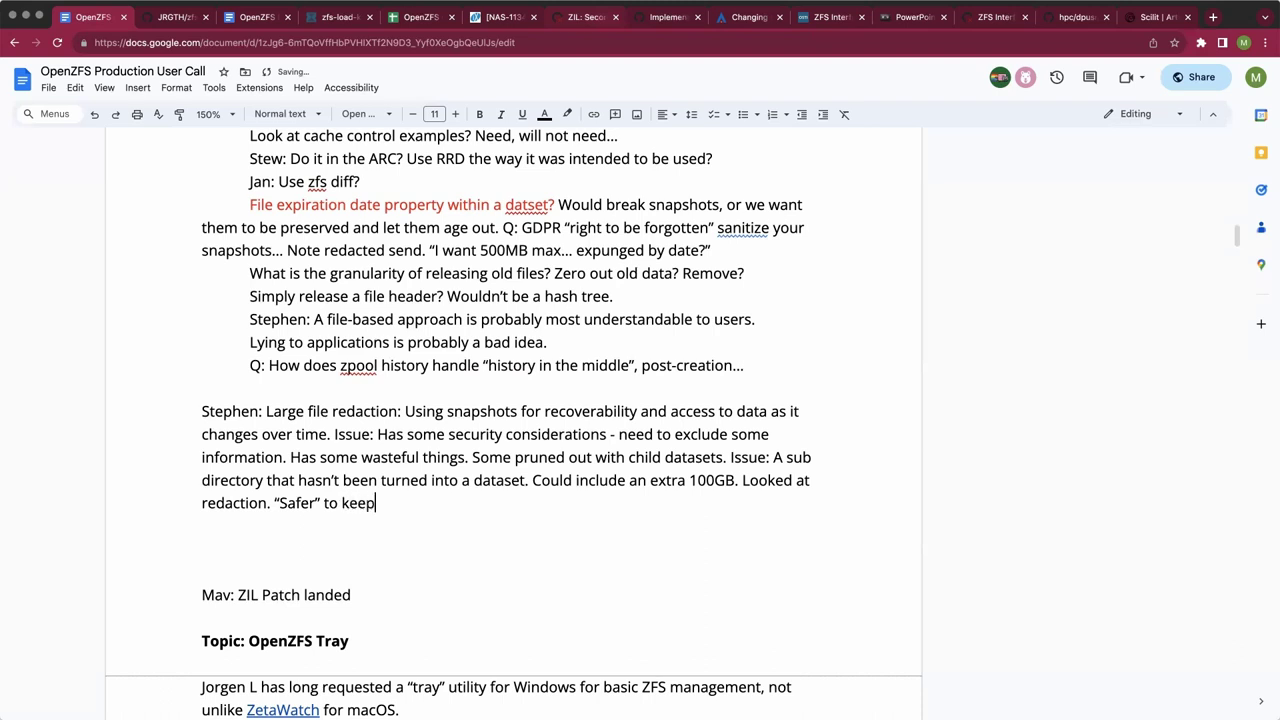
{"action": "key", "text": "BackSpace"}
{"action": "type", "text": "dataset whole but would like to"}
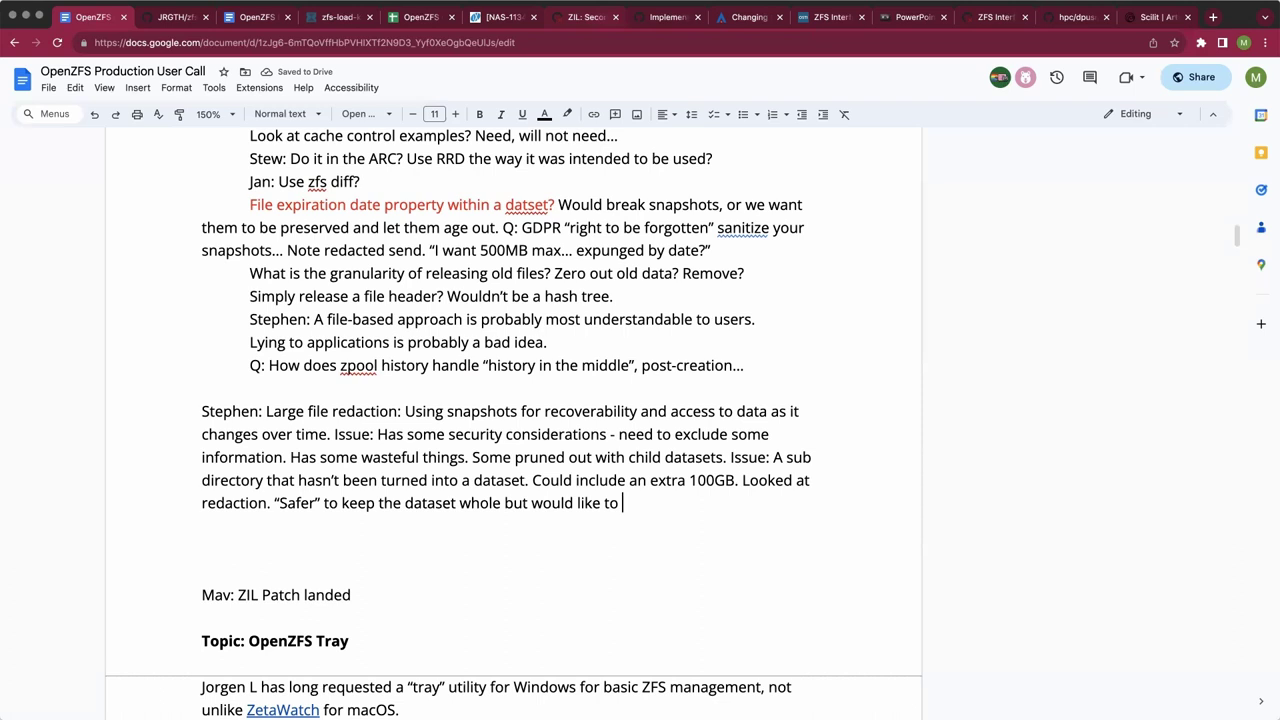
{"action": "type", "text": "reduce it."}
Add the question "Would you regret redacting data when restore time comes?" to the end of the large file redaction paragraph.
{"action": "type", "text": "Would "}
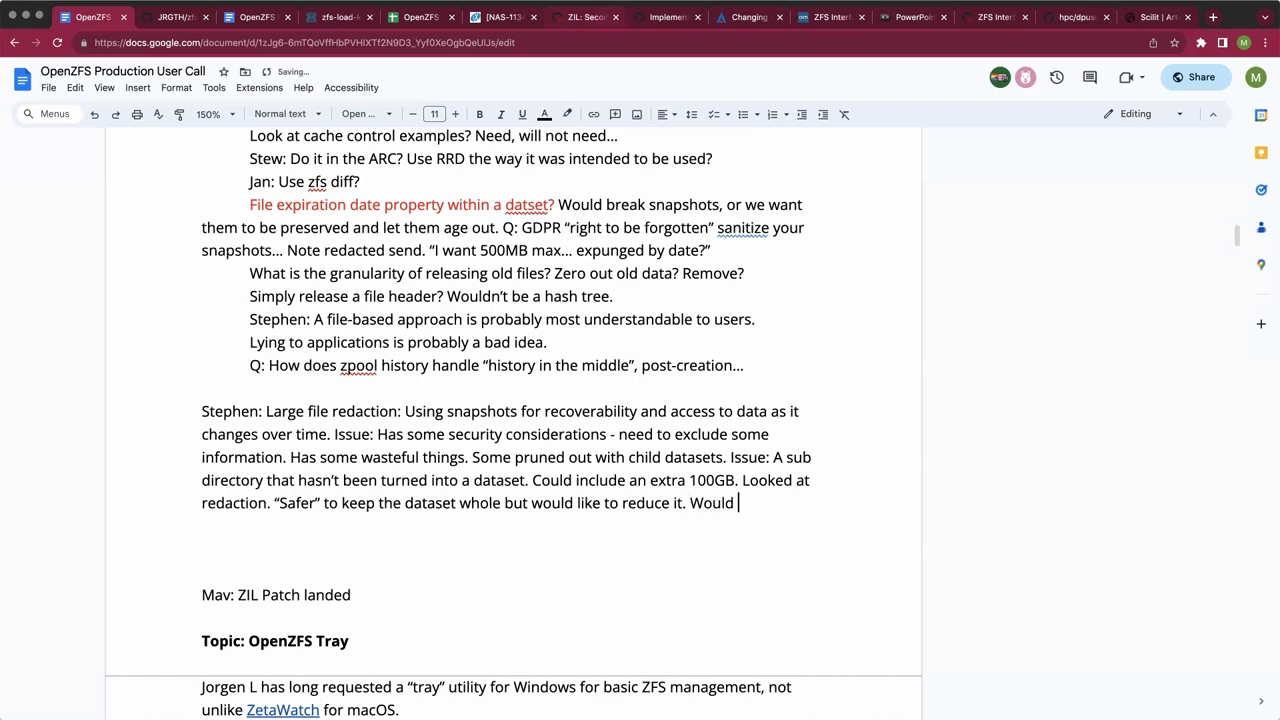
{"action": "type", "text": "you regret reda"}
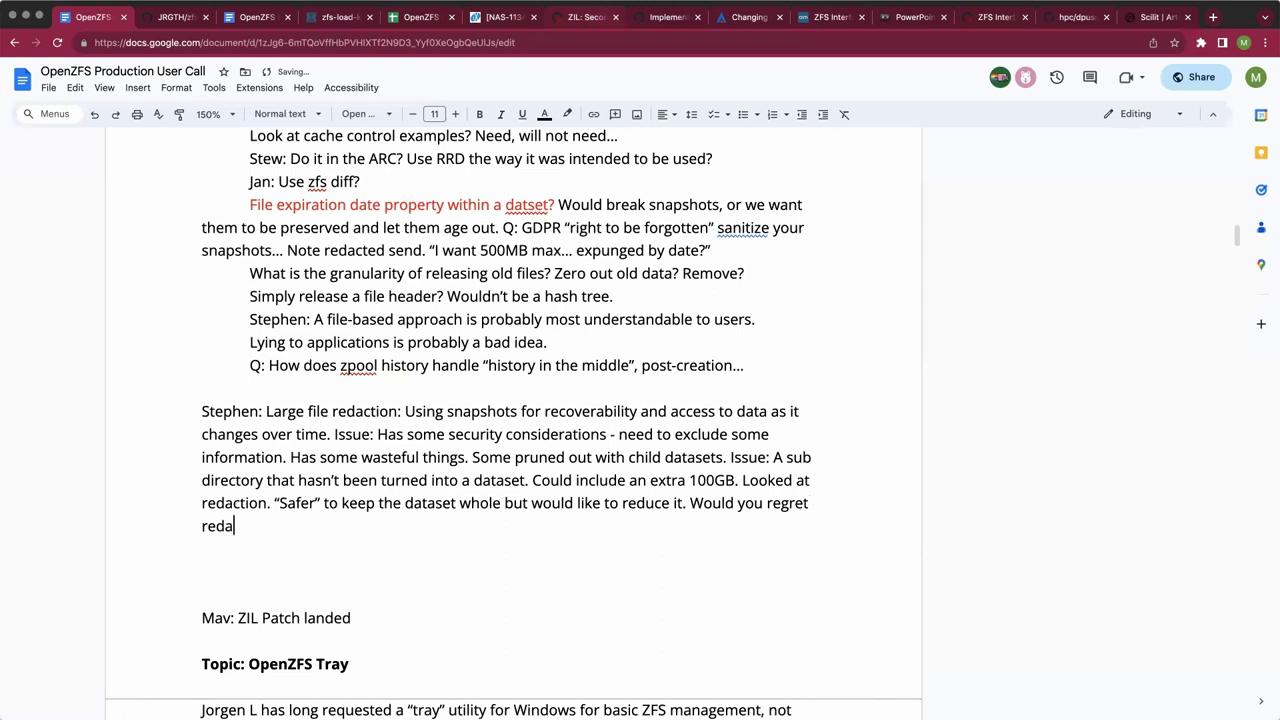
{"action": "type", "text": "cting data when it c"}
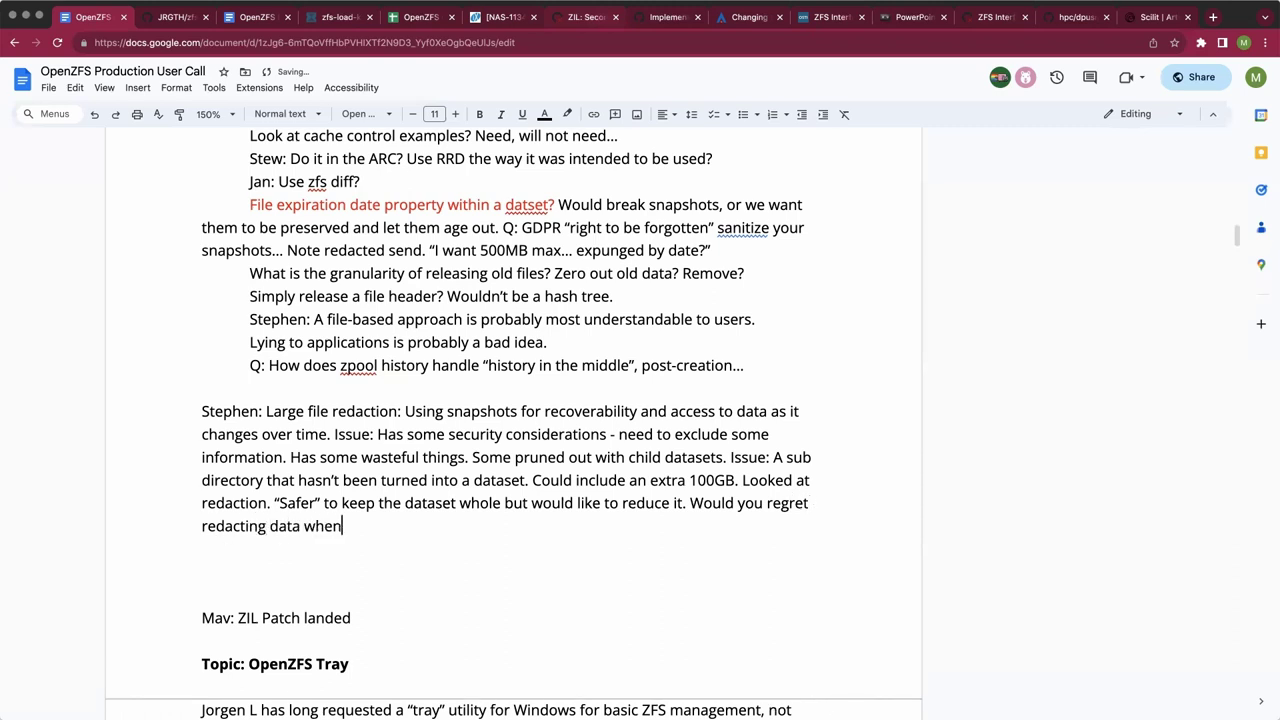
{"action": "key", "text": "BackSpace"}
{"action": "key", "text": "BackSpace"}
{"action": "key", "text": "BackSpace"}
{"action": "key", "text": "BackSpace"}
{"action": "type", "text": "restore time comes? "}
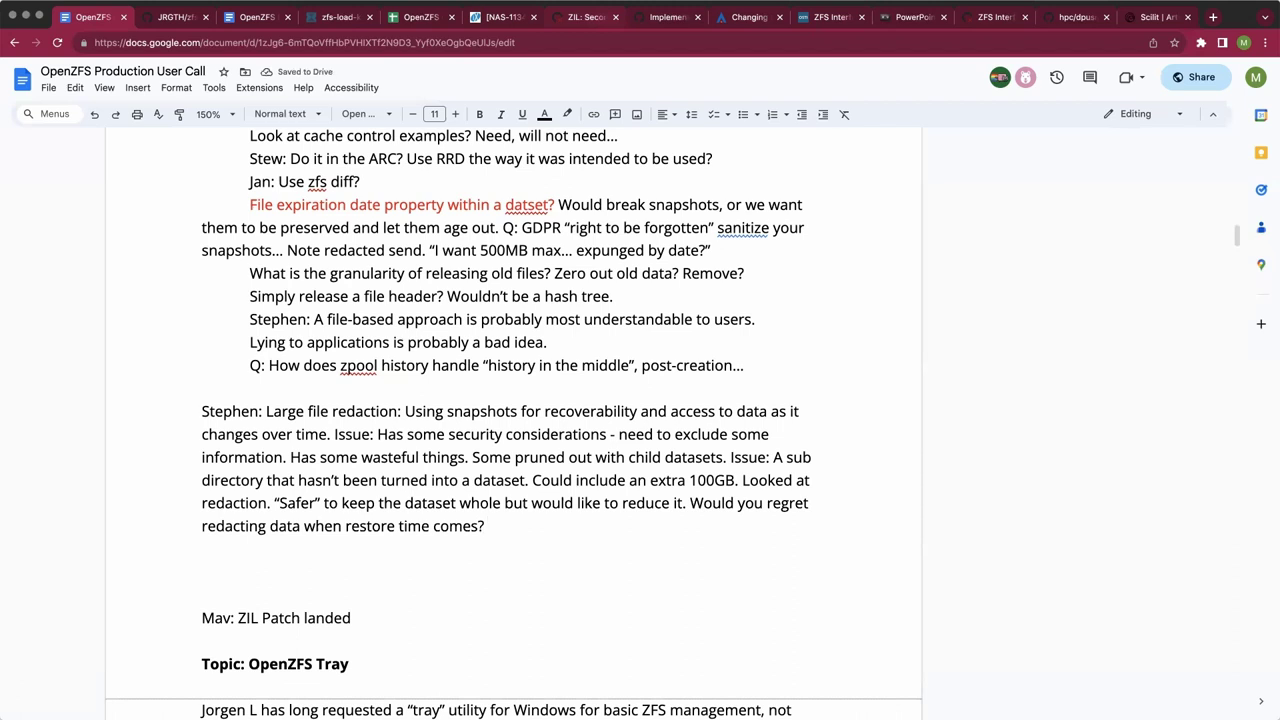
{"action": "type", "text": "Jan: Use Restic?"}
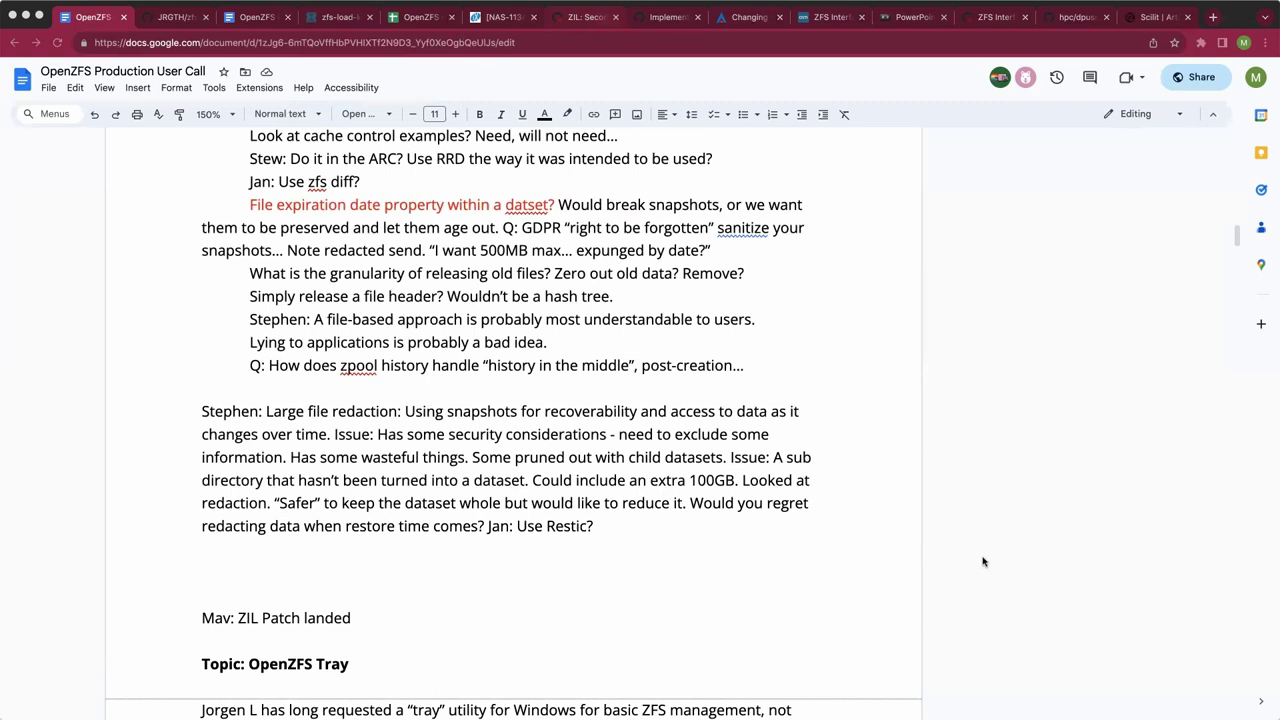
{"action": "double_click", "coordinate": [565, 525]}
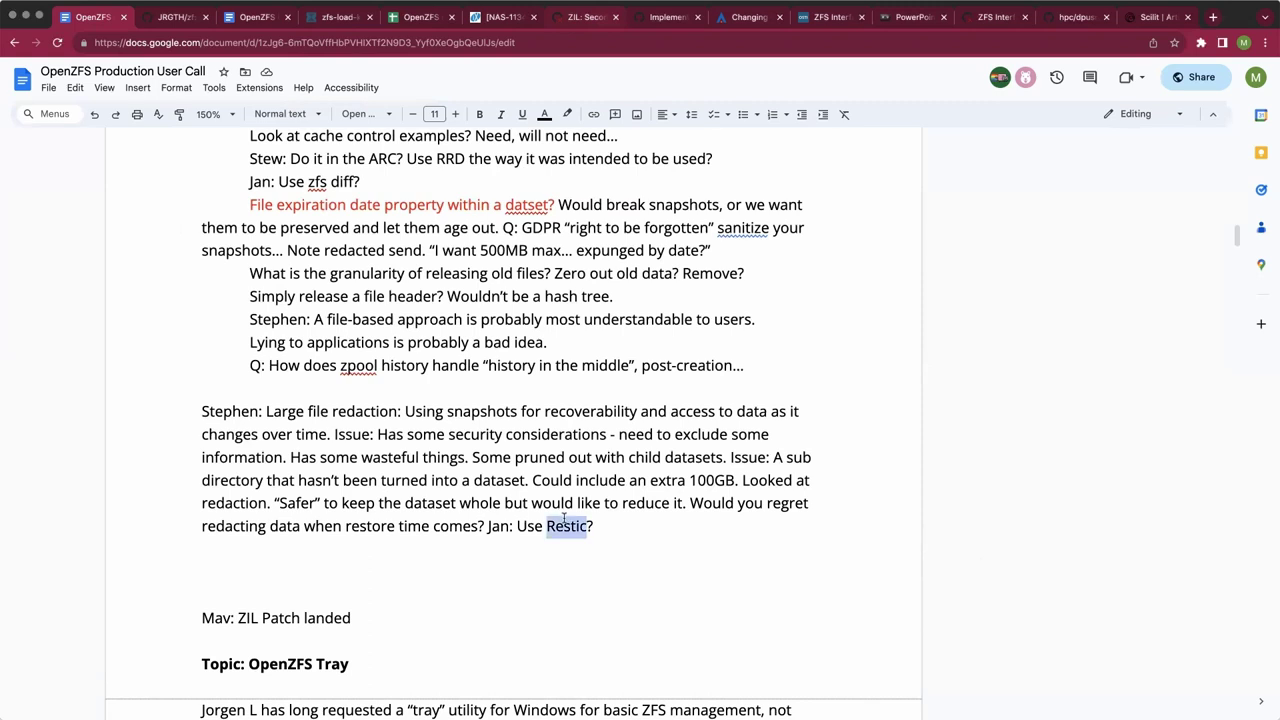
{"action": "key", "text": "super+k"}
{"action": "type", "text": "https://restic.net/"}
{"action": "key", "text": "Return"}
{"action": "key", "text": "Right"}
Add the remark "(Not ZFS, restoration would NOT be using zfs recv)" after the Restic question.
{"action": "type", "text": "(Not ZFS)"}
{"action": "key", "text": "BackSpace"}
{"action": "type", "text": ", reso"}
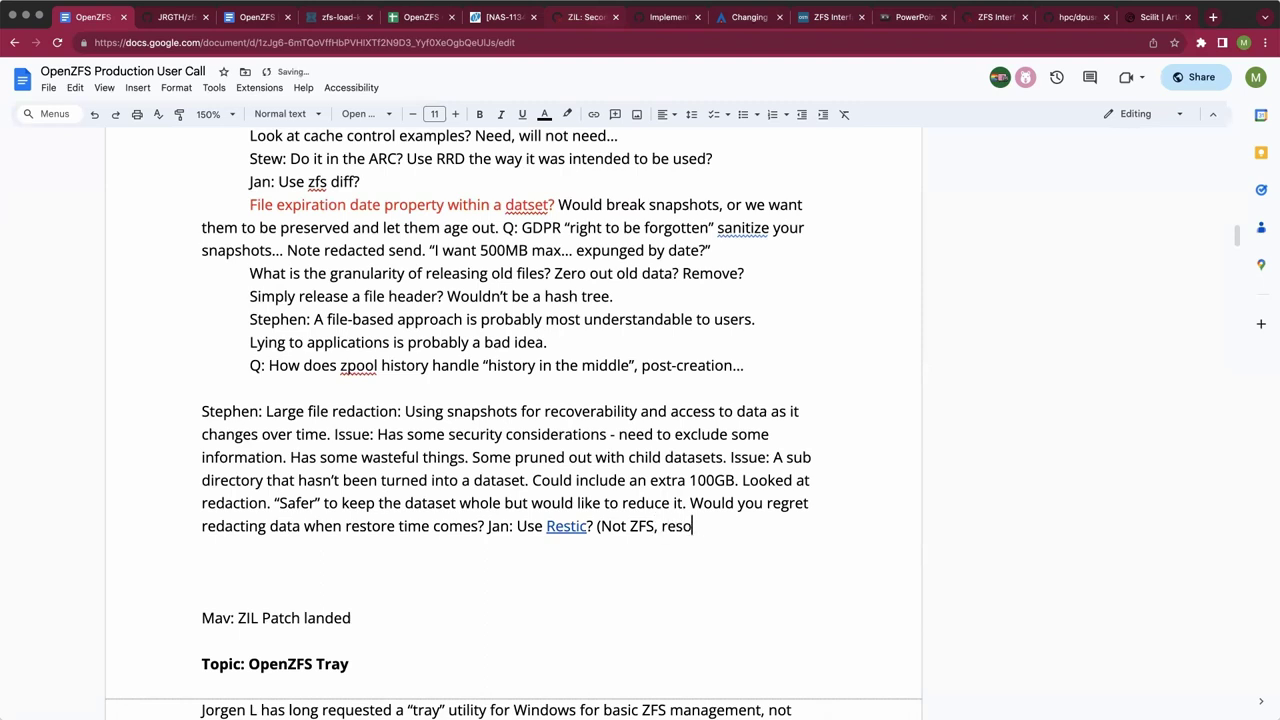
{"action": "key", "text": "BackSpace"}
{"action": "type", "text": "toration would "}
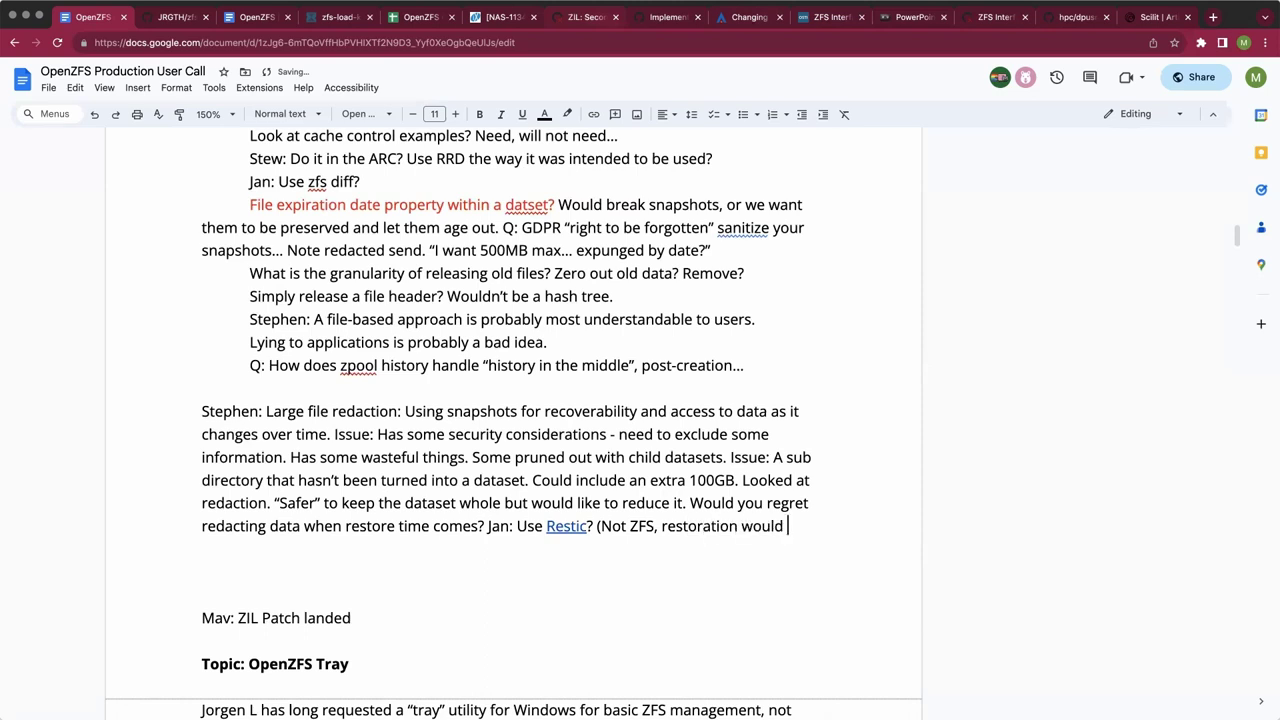
{"action": "type", "text": "NOT be using "}
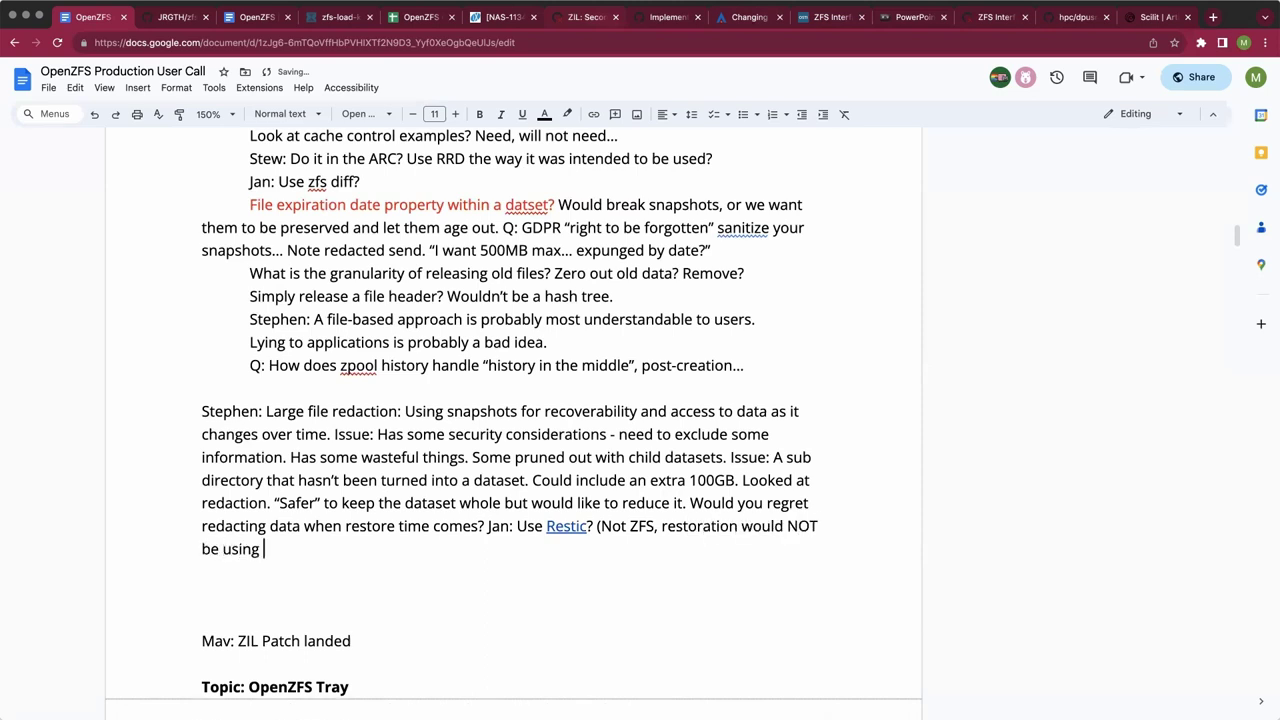
{"action": "type", "text": "zfs re"}
{"action": "type", "text": "cv\""}
{"action": "key", "text": "BackSpace"}
{"action": "type", "text": ")"}
Append "Could feed it a ZFS send stream…" after the parenthetical remark about zfs recv.
{"action": "scroll", "coordinate": [480, 420], "scroll_direction": "down", "scroll_amount": 2}
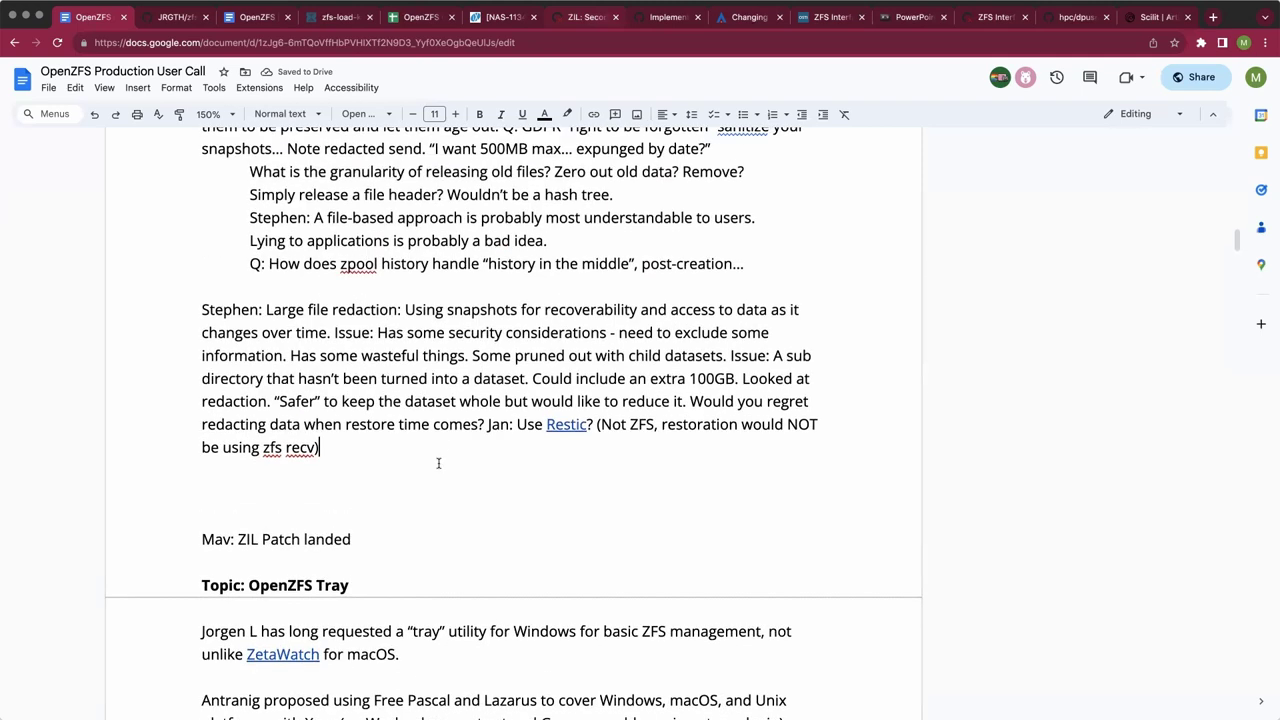
{"action": "double_click", "coordinate": [430, 479]}
{"action": "left_click", "coordinate": [430, 479]}
{"action": "left_click", "coordinate": [457, 441]}
{"action": "type", "text": "Could feed it a"}
{"action": "type", "text": " ZFS stream..."}
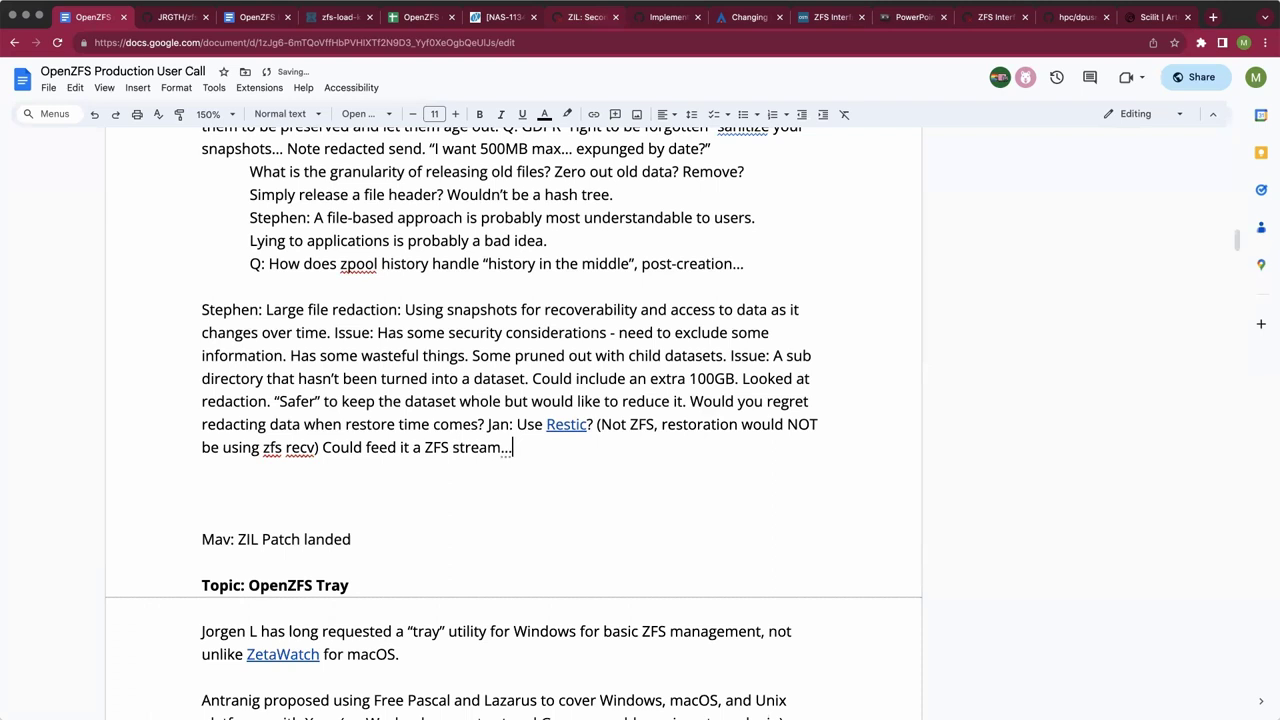
{"action": "type", "text": "send"}
{"action": "key", "text": "Right"}
{"action": "key", "text": "super+Up"}
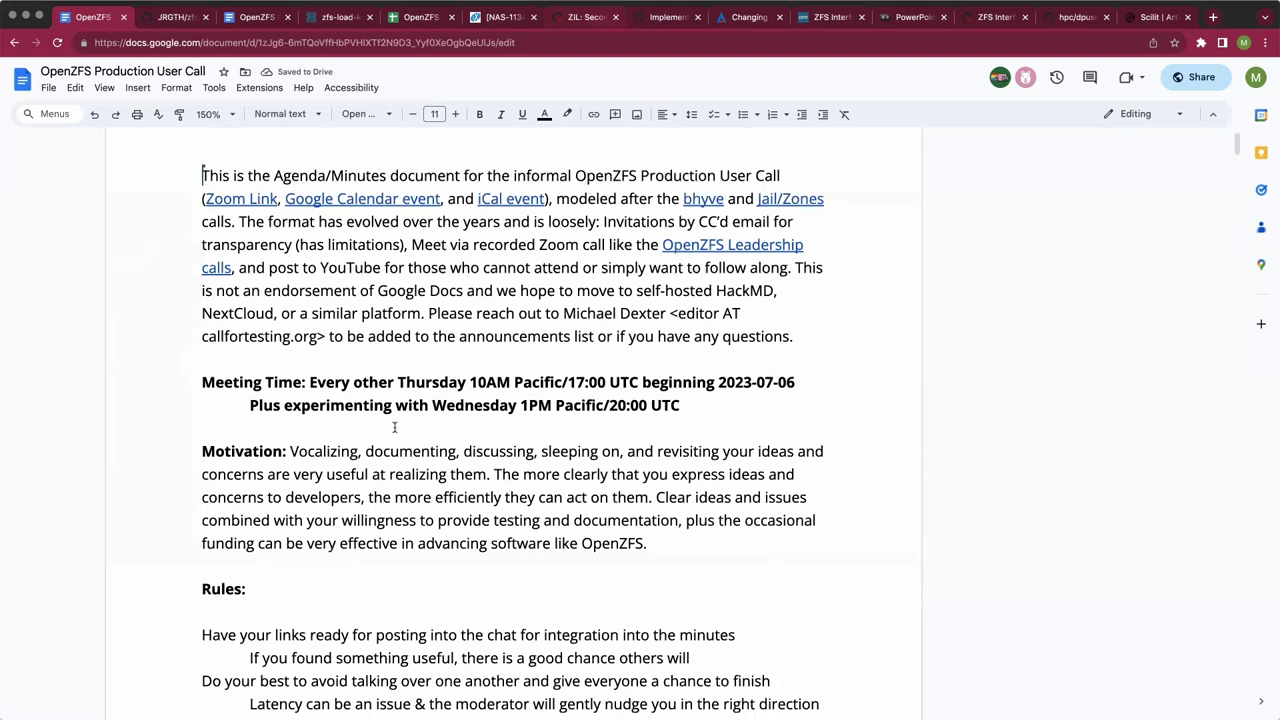
{"action": "scroll", "coordinate": [395, 428], "scroll_direction": "down", "scroll_amount": 5}
{"action": "scroll", "coordinate": [395, 428], "scroll_direction": "down", "scroll_amount": 15}
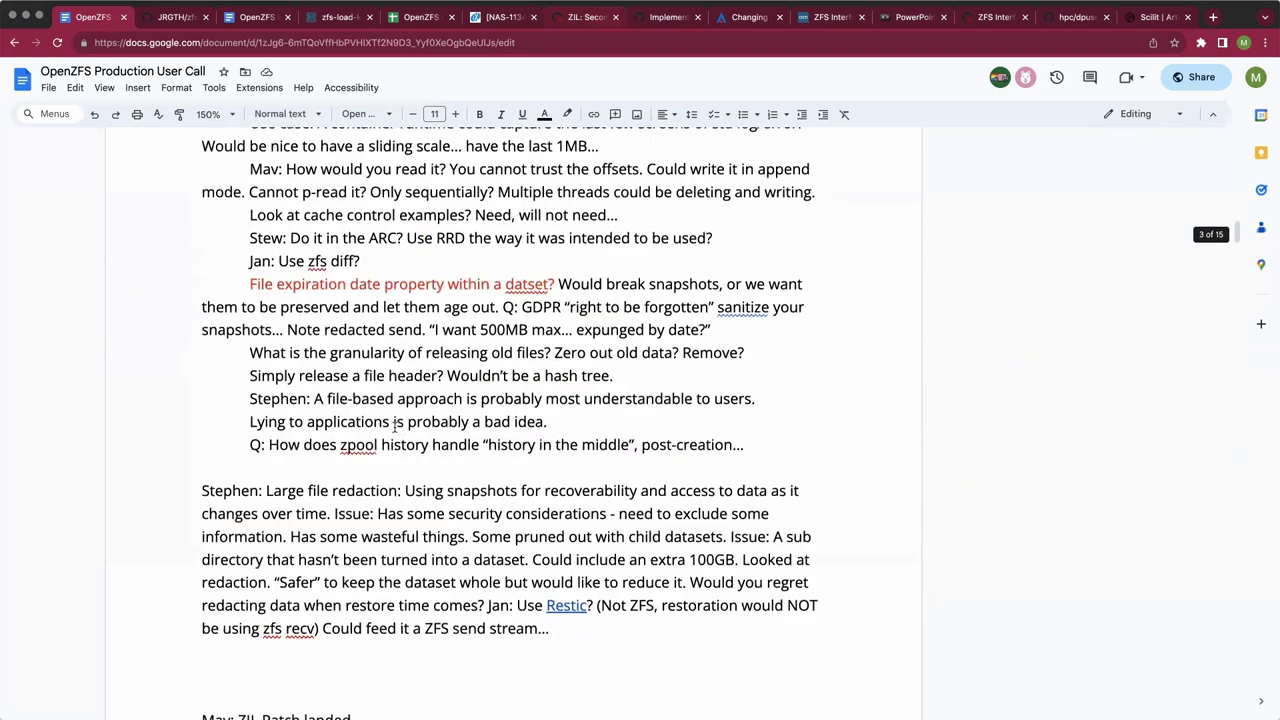
{"action": "scroll", "coordinate": [395, 428], "scroll_direction": "down", "scroll_amount": 2}
{"action": "scroll", "coordinate": [391, 423], "scroll_direction": "up", "scroll_amount": 4}
{"action": "scroll", "coordinate": [393, 420], "scroll_direction": "up", "scroll_amount": 2}
{"action": "left_click", "coordinate": [405, 468]}
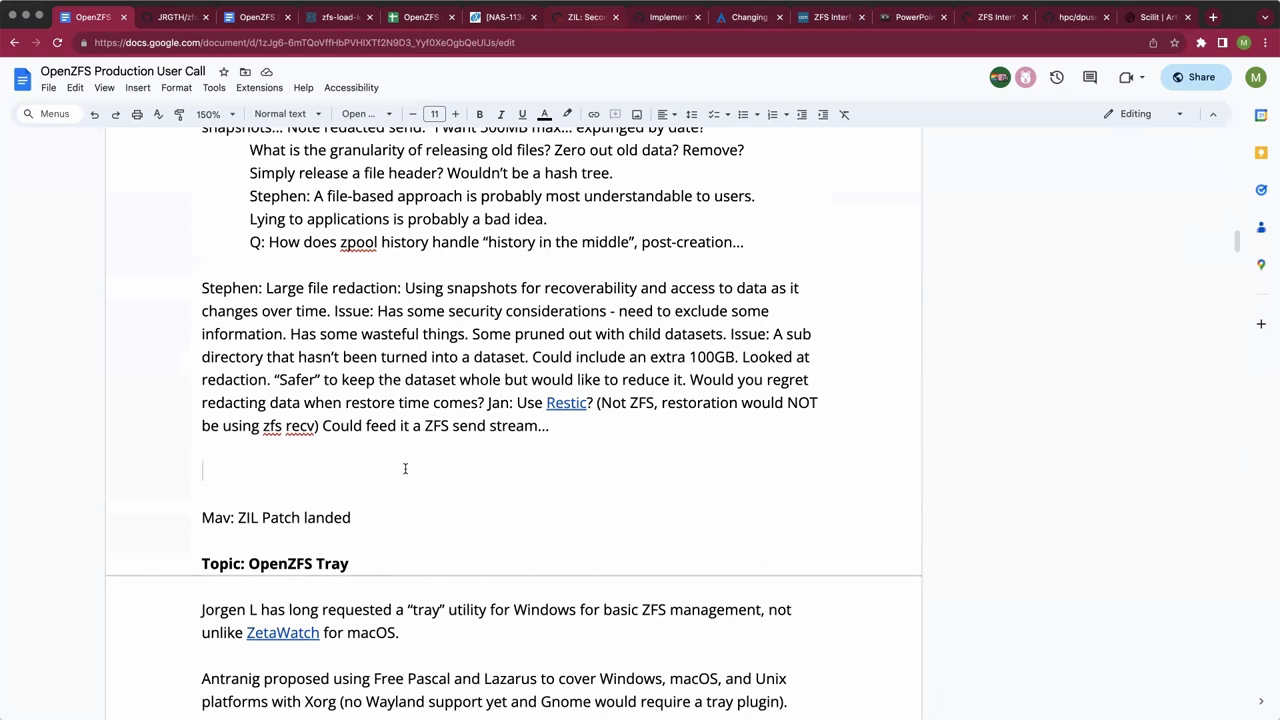
{"action": "left_click", "coordinate": [405, 468]}
{"action": "key", "text": "Up"}
{"action": "key", "text": "Up"}
{"action": "key", "text": "Up"}
{"action": "key", "text": "Up"}
{"action": "key", "text": "Up"}
{"action": "key", "text": "Up"}
{"action": "key", "text": "Down"}
{"action": "key", "text": "Down"}
{"action": "key", "text": "Down"}
{"action": "key", "text": "Down"}
{"action": "key", "text": "Down"}
{"action": "key", "text": "Down"}
Insert the line "Redaction Strategies" above the first note of the 2023-08-30 call, below the attendees.
{"action": "scroll", "coordinate": [328, 392], "scroll_direction": "up", "scroll_amount": 2}
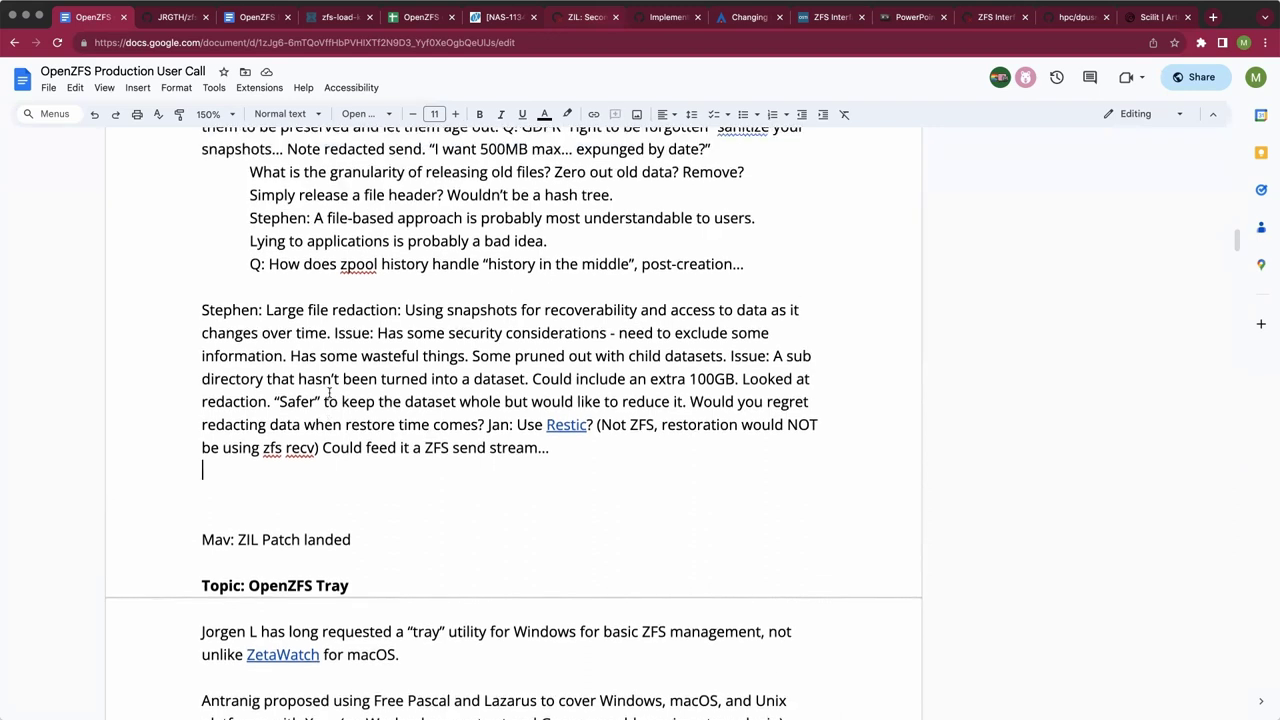
{"action": "scroll", "coordinate": [328, 392], "scroll_direction": "up", "scroll_amount": 5}
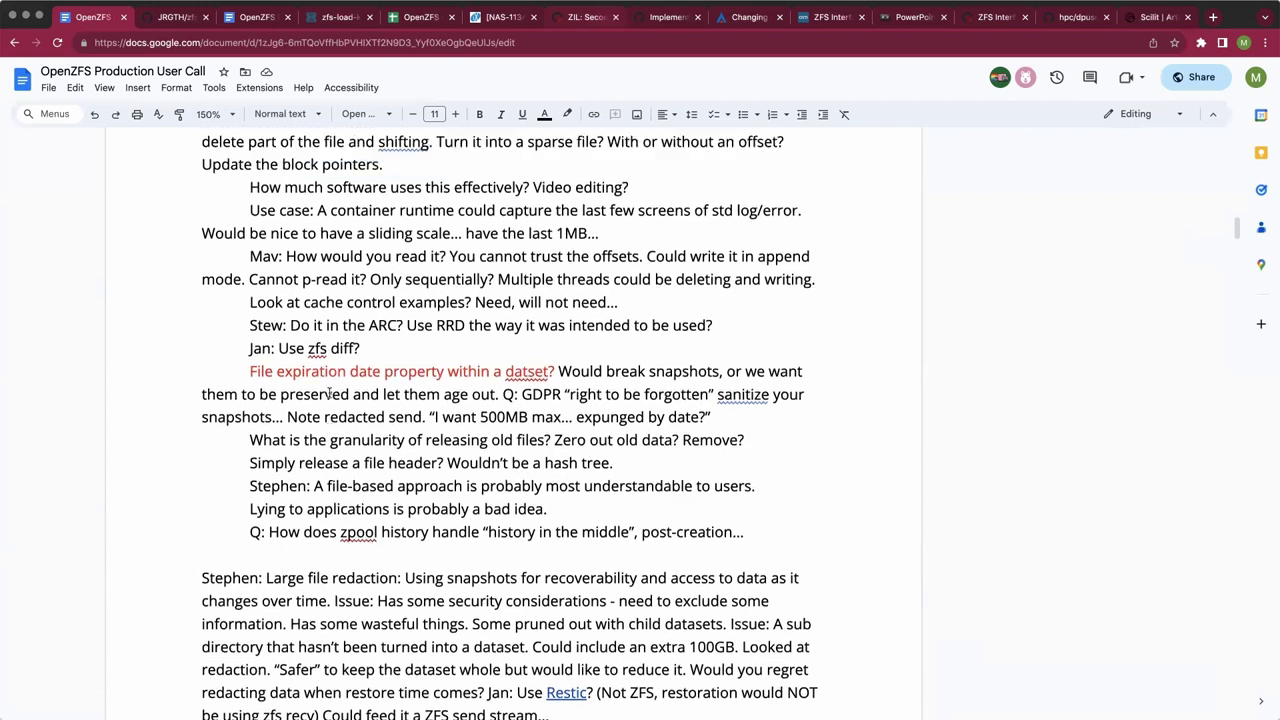
{"action": "scroll", "coordinate": [328, 392], "scroll_direction": "up", "scroll_amount": 6}
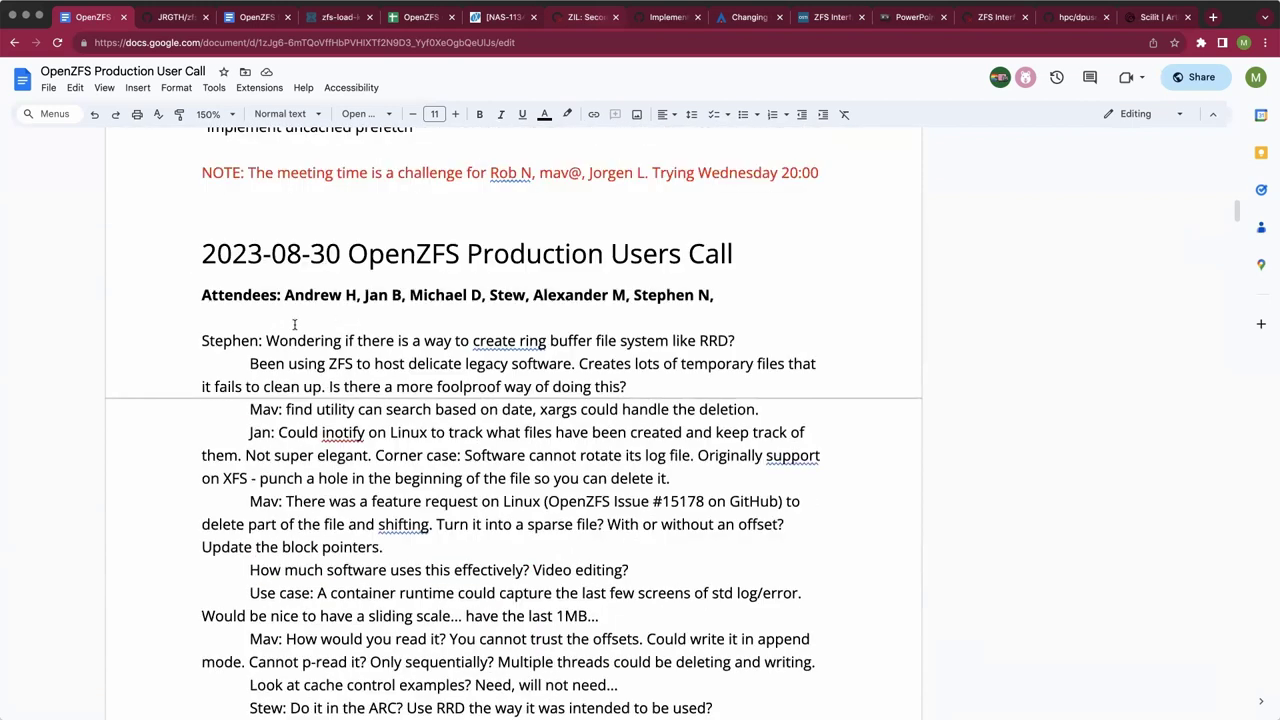
{"action": "left_click", "coordinate": [260, 340]}
{"action": "key", "text": "Up"}
{"action": "key", "text": "Return"}
{"action": "type", "text": "R"}
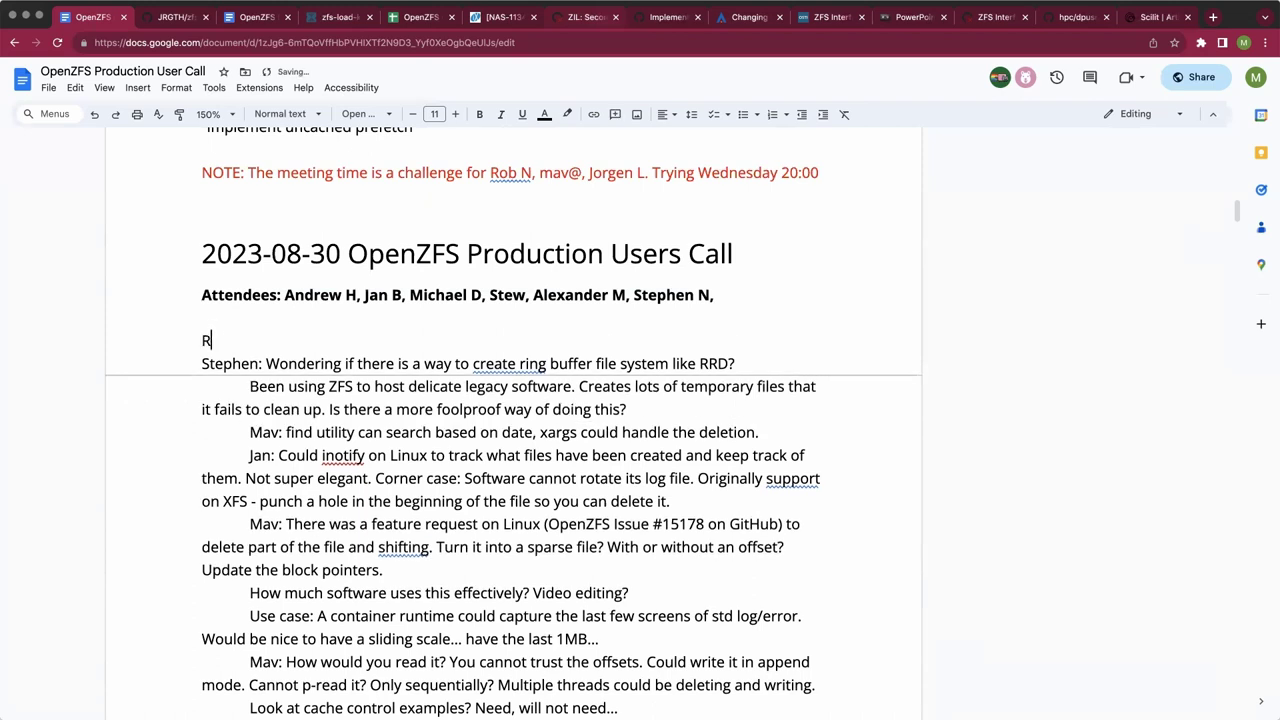
{"action": "type", "text": "edaction Strategies"}
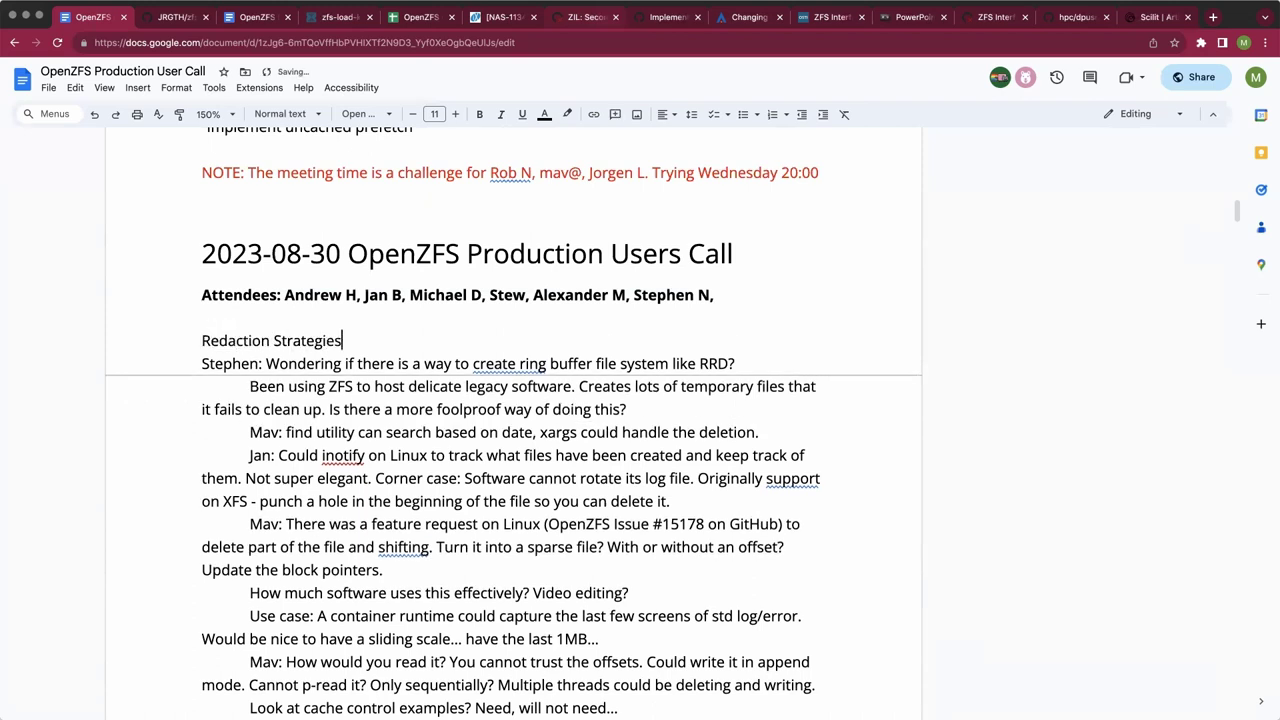
Separate the "Redaction Strategies" line from the first note with a blank line and make it bold.
{"action": "key", "text": "Return"}
{"action": "key", "text": "Up"}
{"action": "key", "text": "shift+End"}
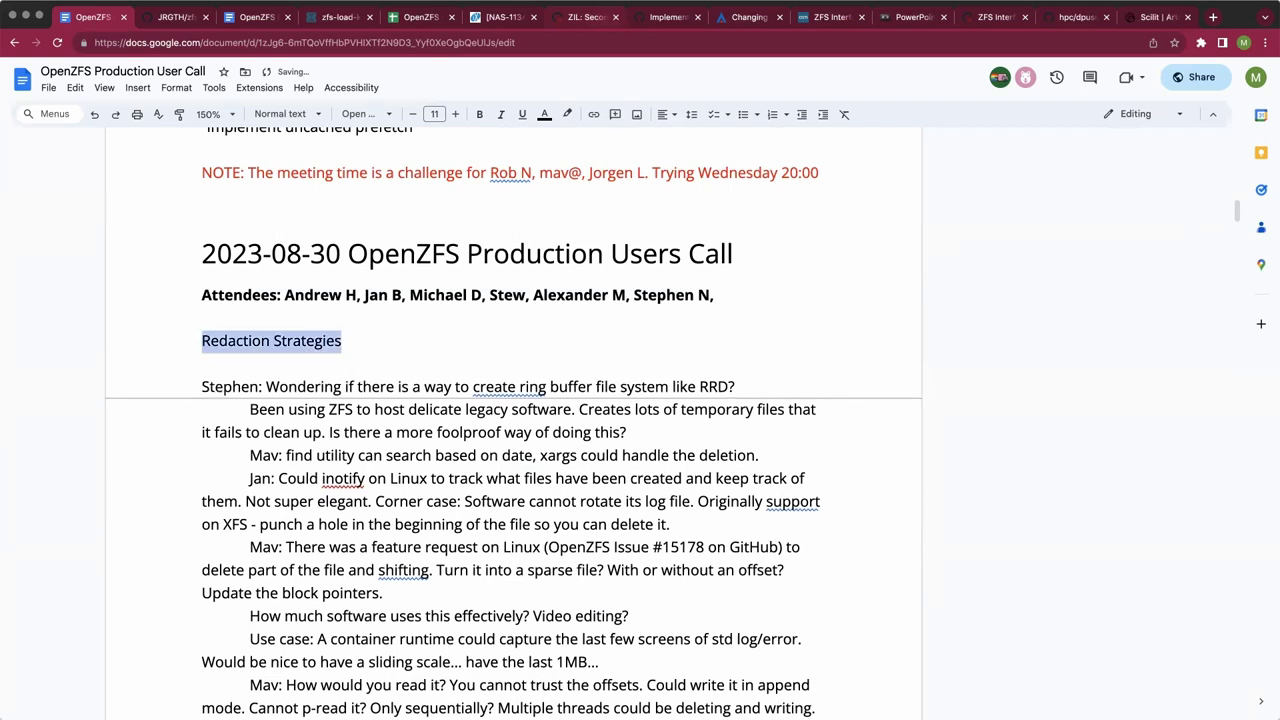
{"action": "key", "text": "super+b"}
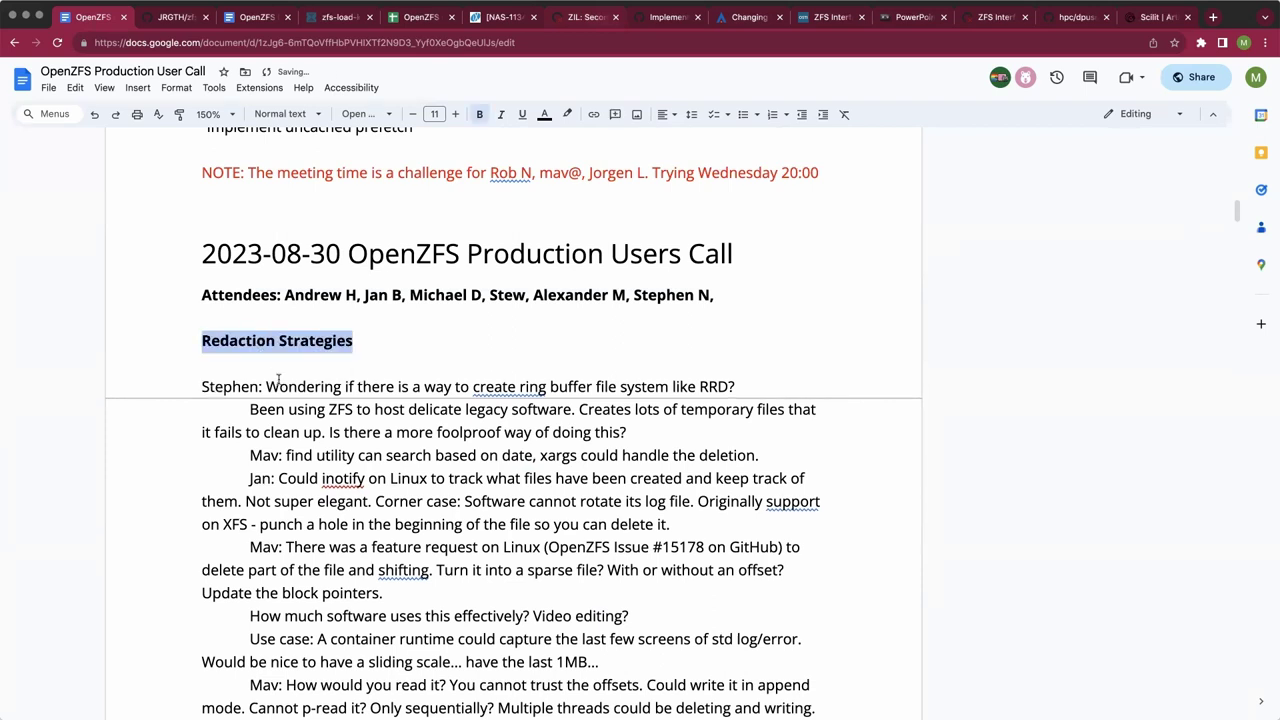
{"action": "left_click", "coordinate": [309, 405]}
Below the large file redaction paragraph, add "At an extreme: Have ZFS not return data in a snapshot that is past a certain date? All very risky".
{"action": "scroll", "coordinate": [309, 403], "scroll_direction": "down", "scroll_amount": 10}
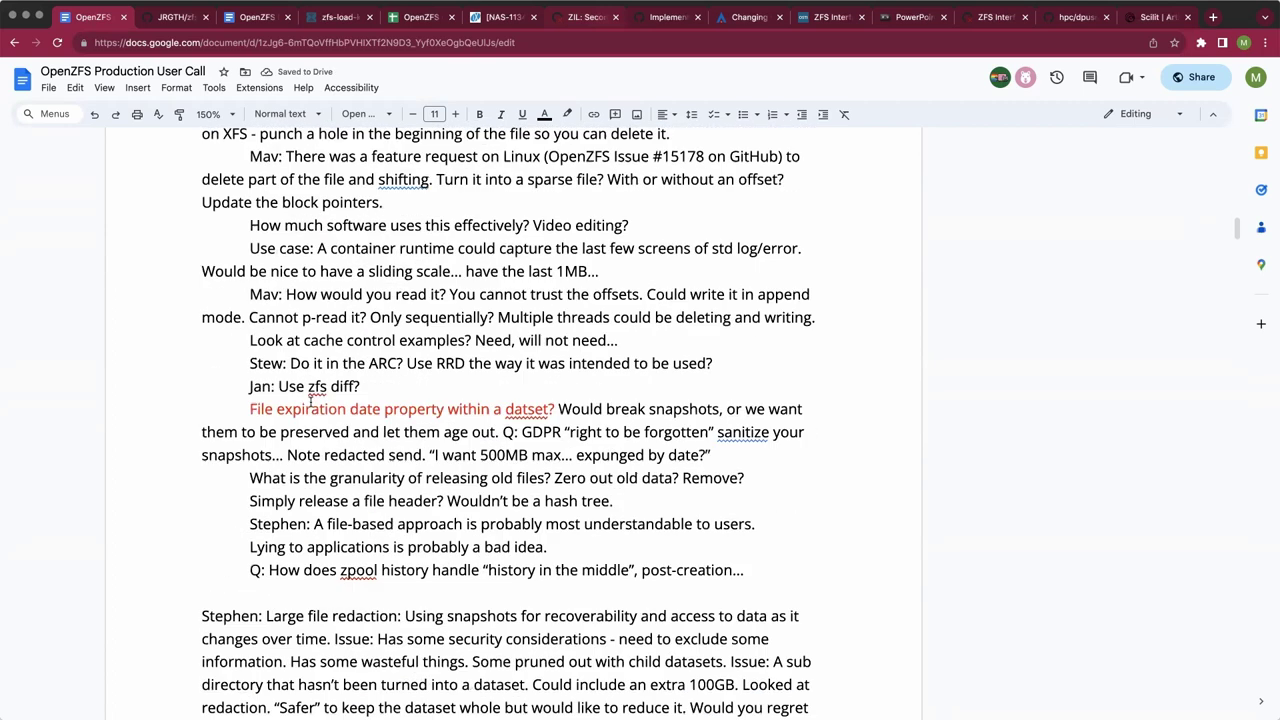
{"action": "scroll", "coordinate": [309, 403], "scroll_direction": "down", "scroll_amount": 6}
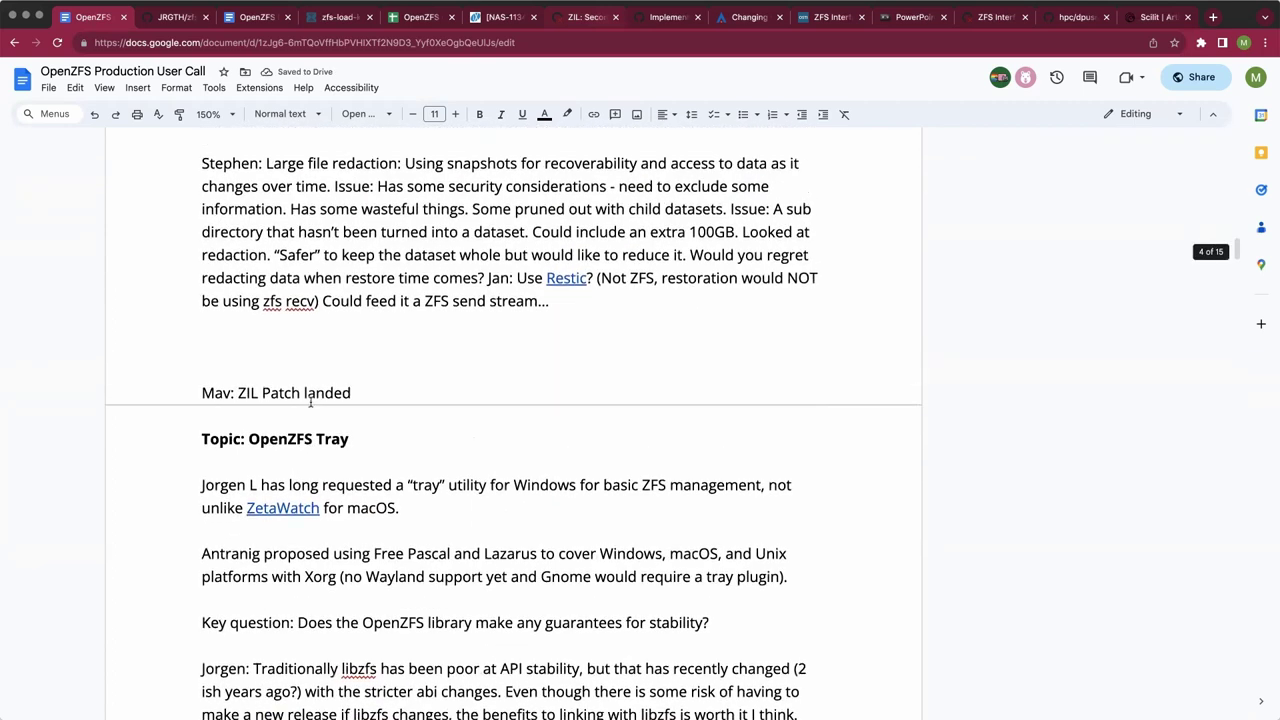
{"action": "left_click", "coordinate": [317, 378]}
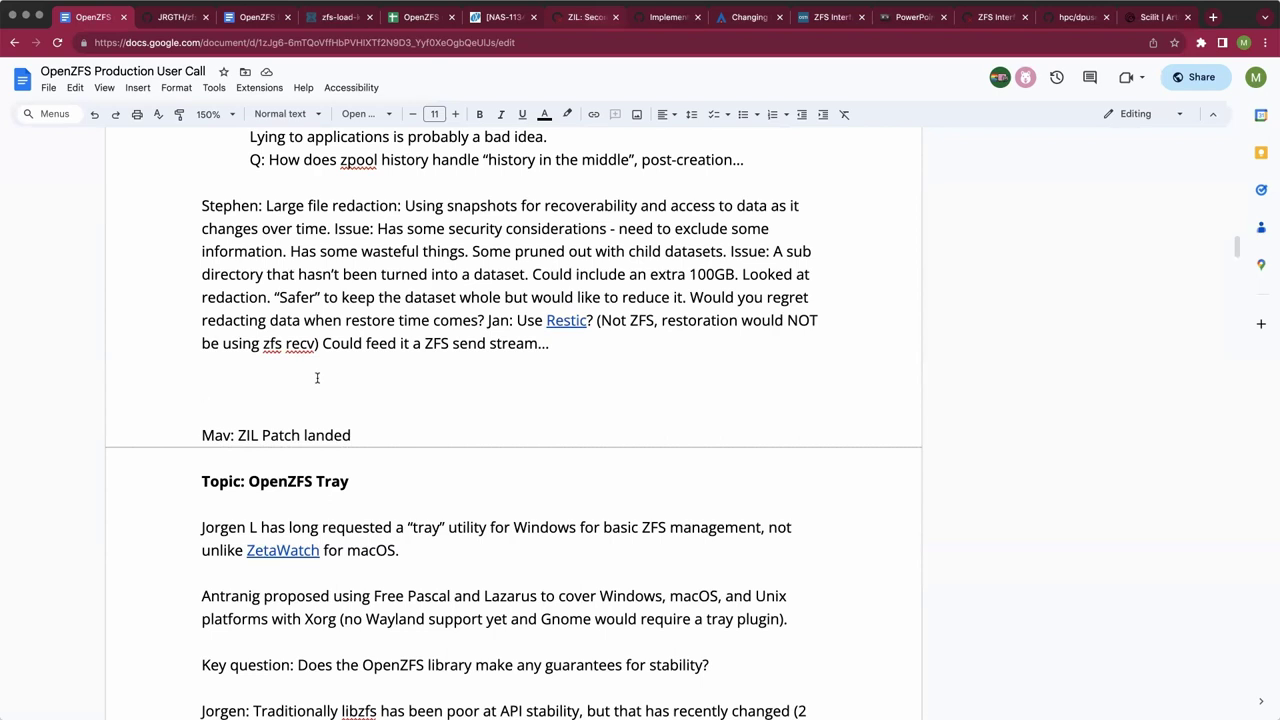
{"action": "key", "text": "Down"}
{"action": "key", "text": "Down"}
{"action": "key", "text": "Up"}
{"action": "type", "text": "At an extreme: Have ZFS not return data in a snap"}
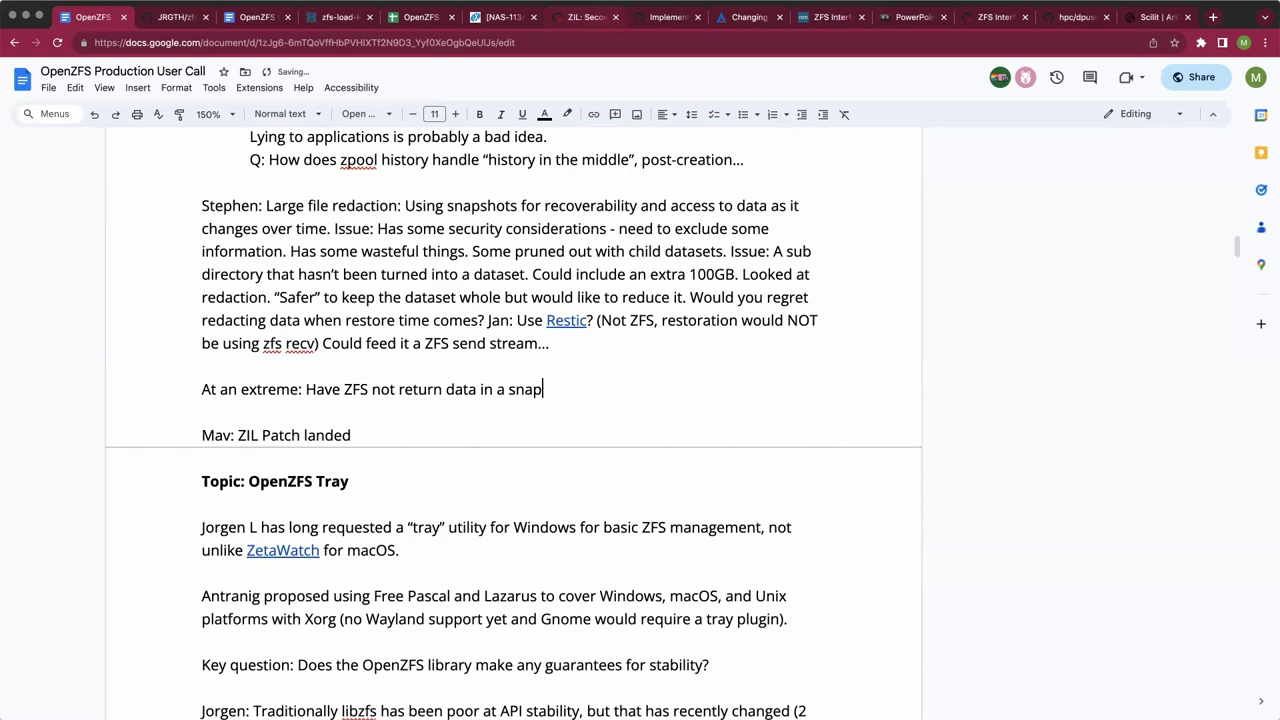
{"action": "type", "text": "shot that is past a "}
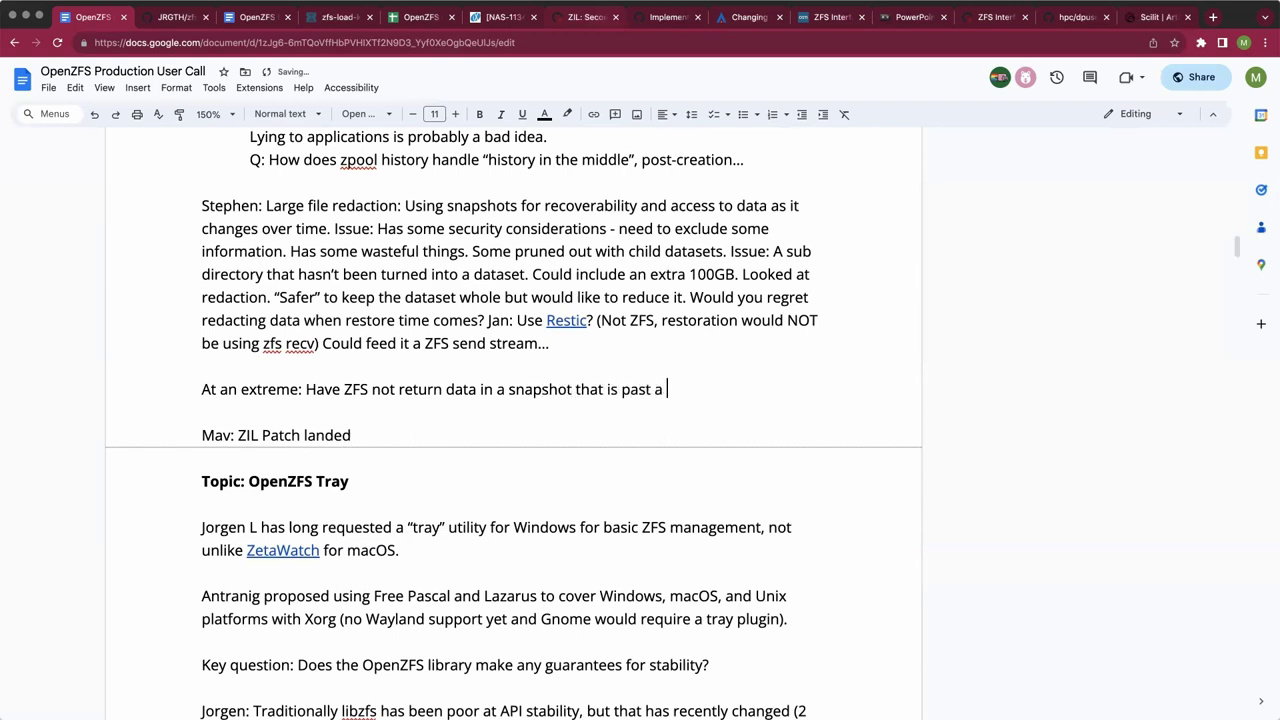
{"action": "type", "text": "certain date? All very risky"}
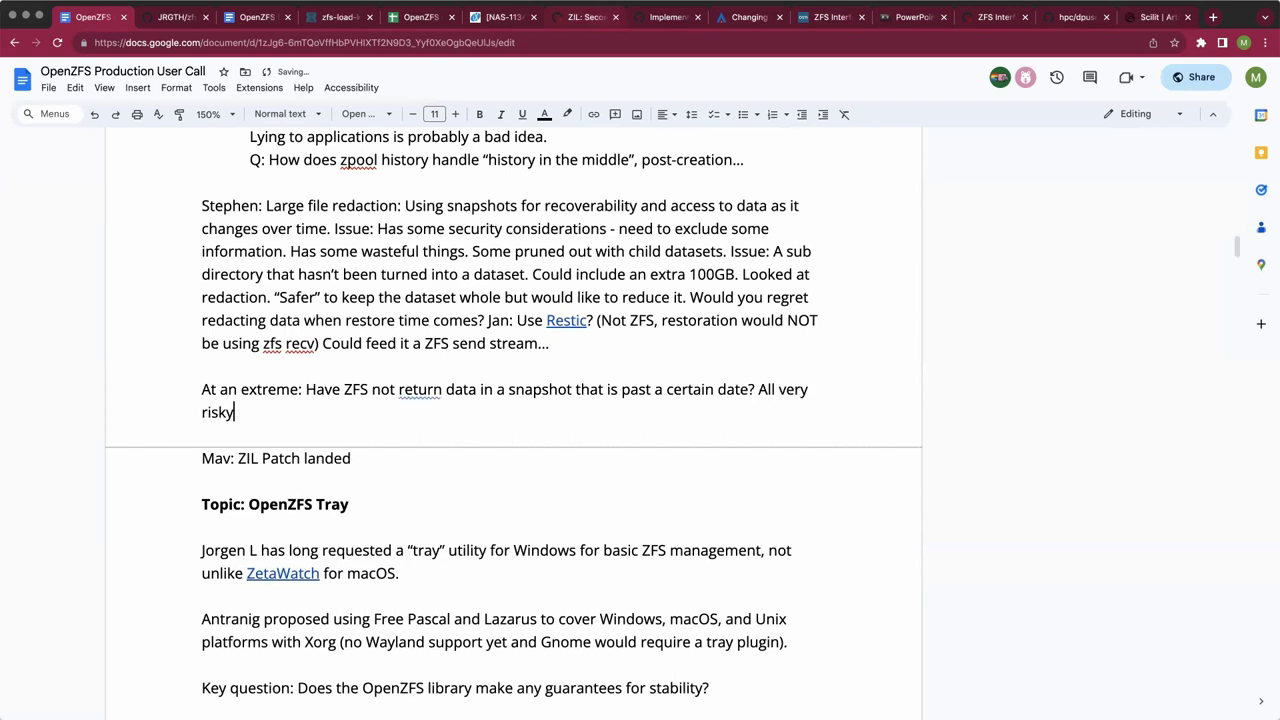
Append "Violating ZFS's data guarantees is never a good idea." to the "At an extreme" paragraph.
{"action": "type", "text": ". "}
{"action": "type", "text": "Violating "}
{"action": "type", "text": "ZFS"}
{"action": "type", "text": "'s data gua"}
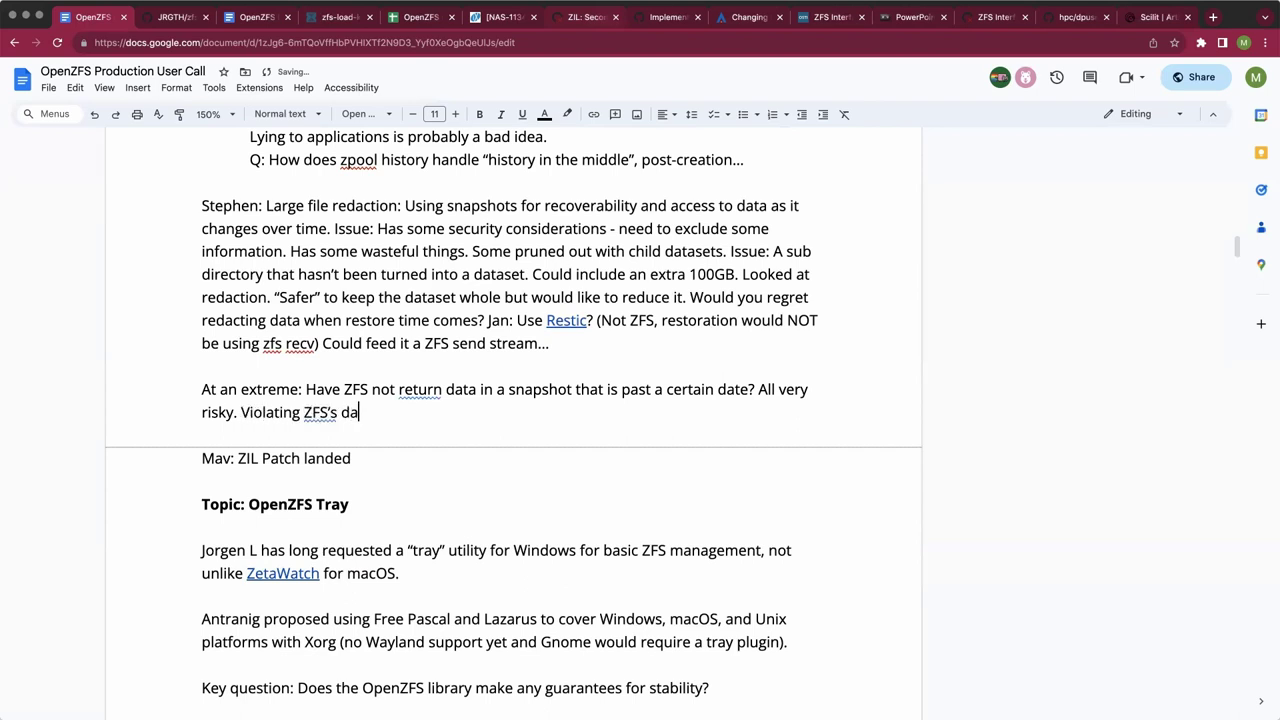
{"action": "type", "text": "rna"}
{"action": "key", "text": "BackSpace"}
{"action": "key", "text": "BackSpace"}
{"action": "key", "text": "BackSpace"}
{"action": "type", "text": "rantees "}
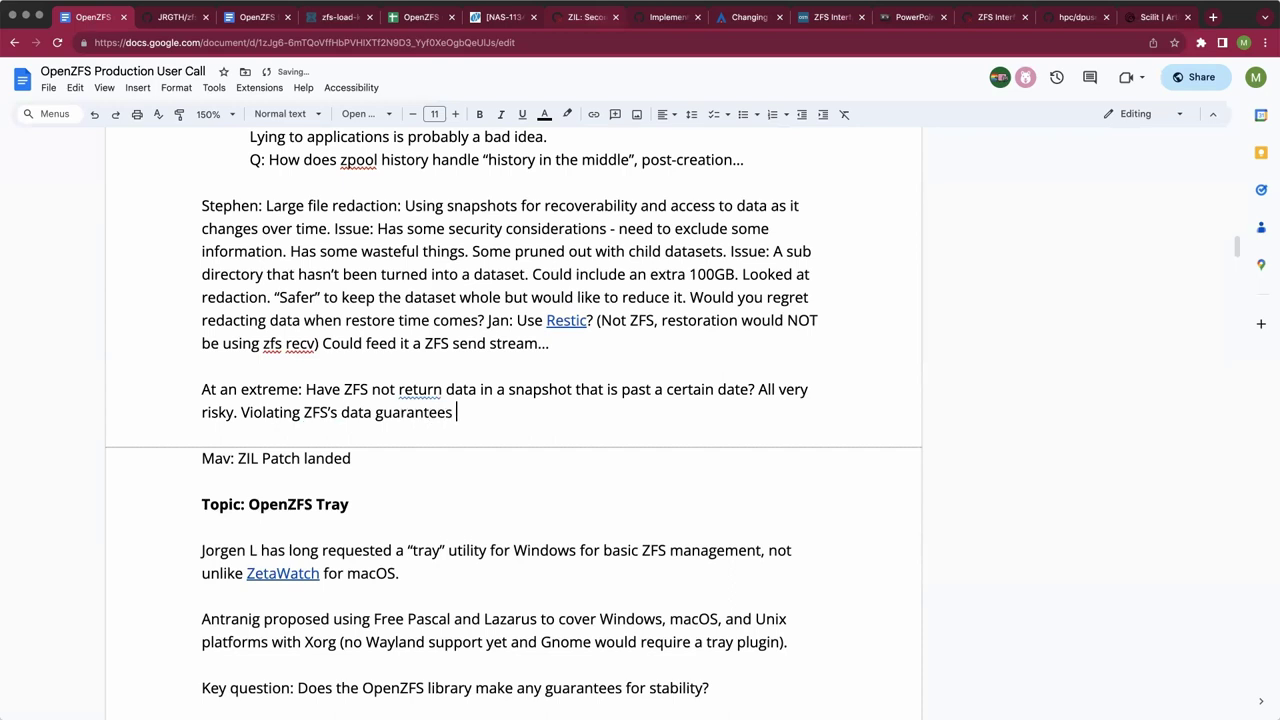
{"action": "type", "text": "is never a good iea."}
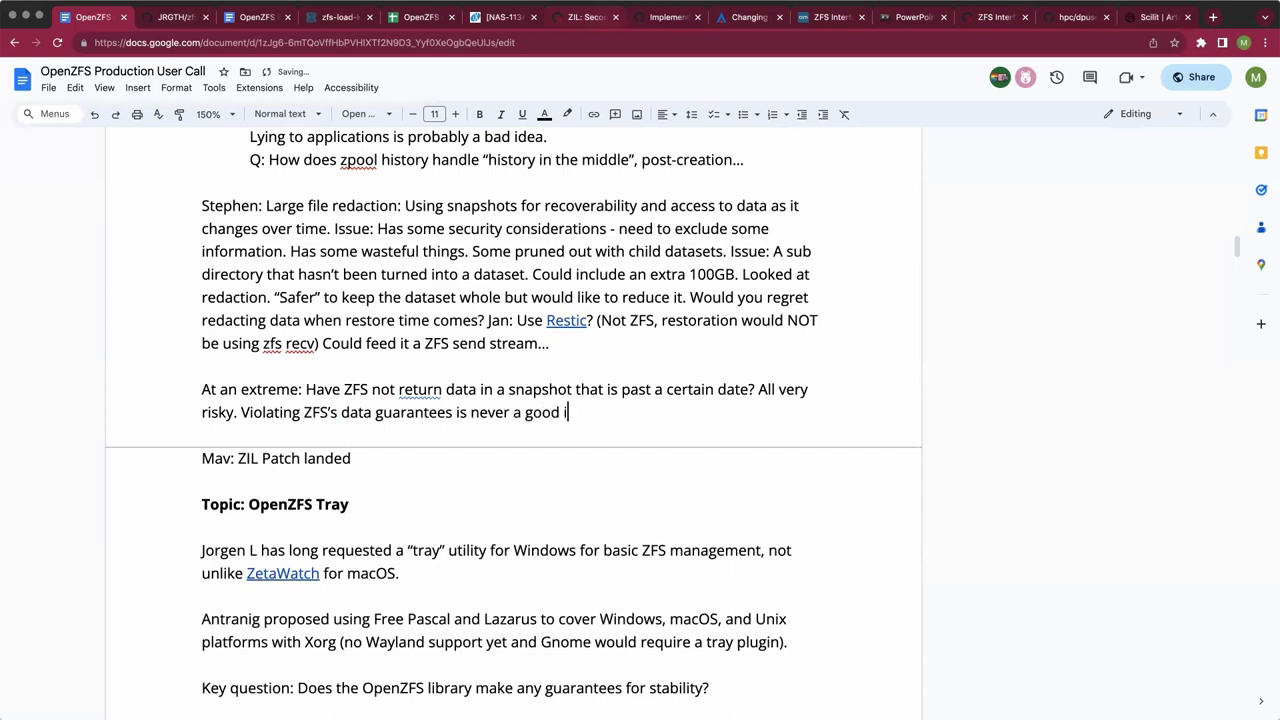
{"action": "key", "text": "BackSpace"}
{"action": "key", "text": "BackSpace"}
{"action": "key", "text": "BackSpace"}
{"action": "type", "text": "dea."}
Below the "At an extreme" paragraph, add a note with the speaker's name and "redaction handles 60% of his use case. Still more to learn.".
{"action": "key", "text": "Return"}
{"action": "key", "text": "Return"}
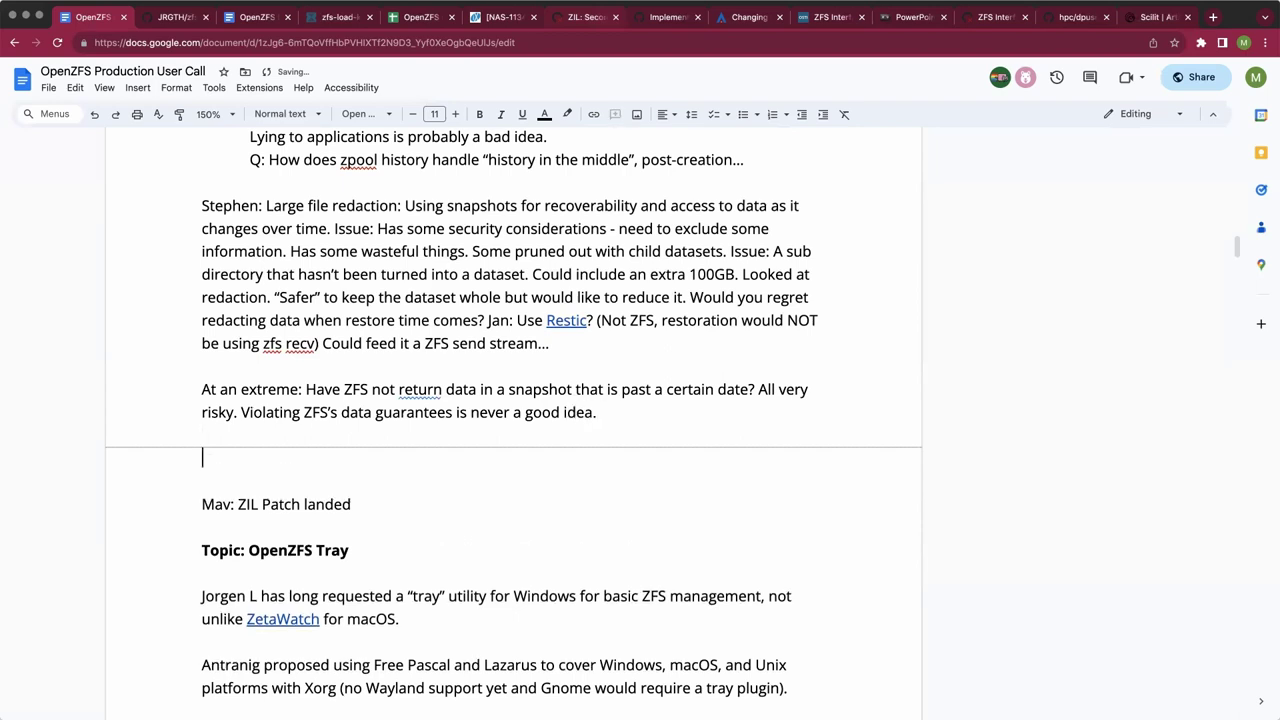
{"action": "key", "text": "Return"}
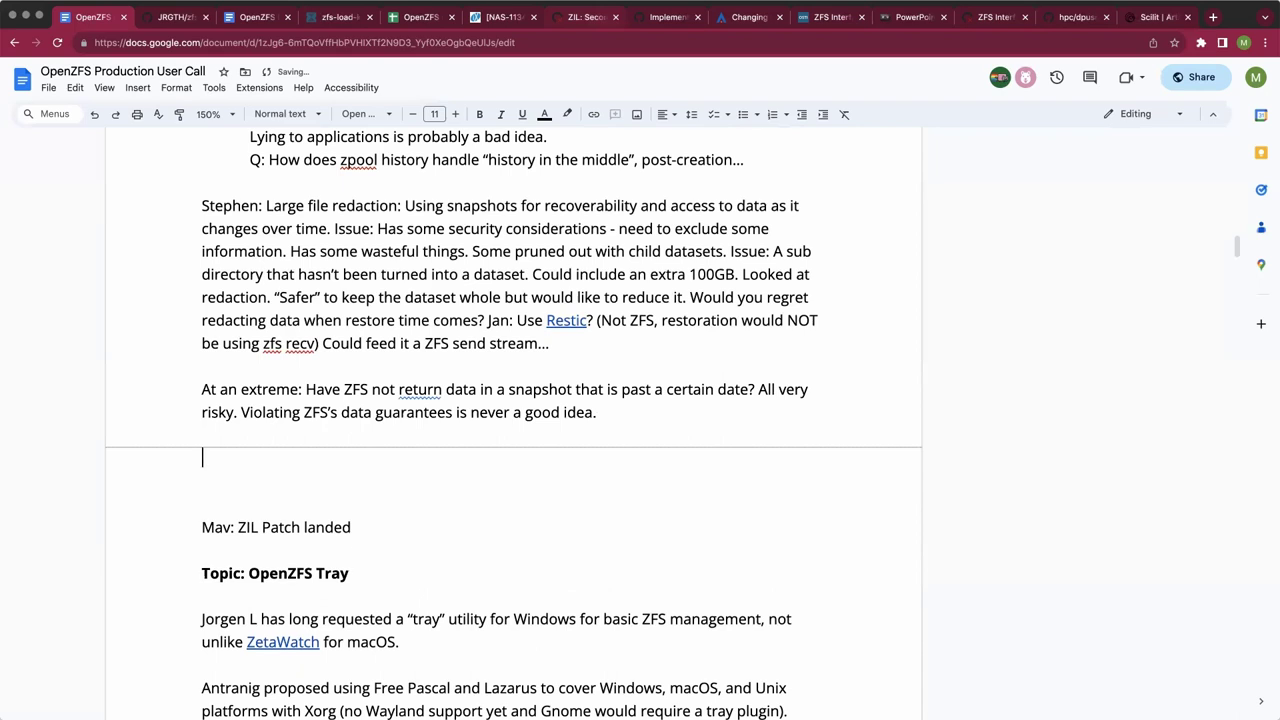
{"action": "type", "text": "Stephen: "}
{"action": "type", "text": "redaction"}
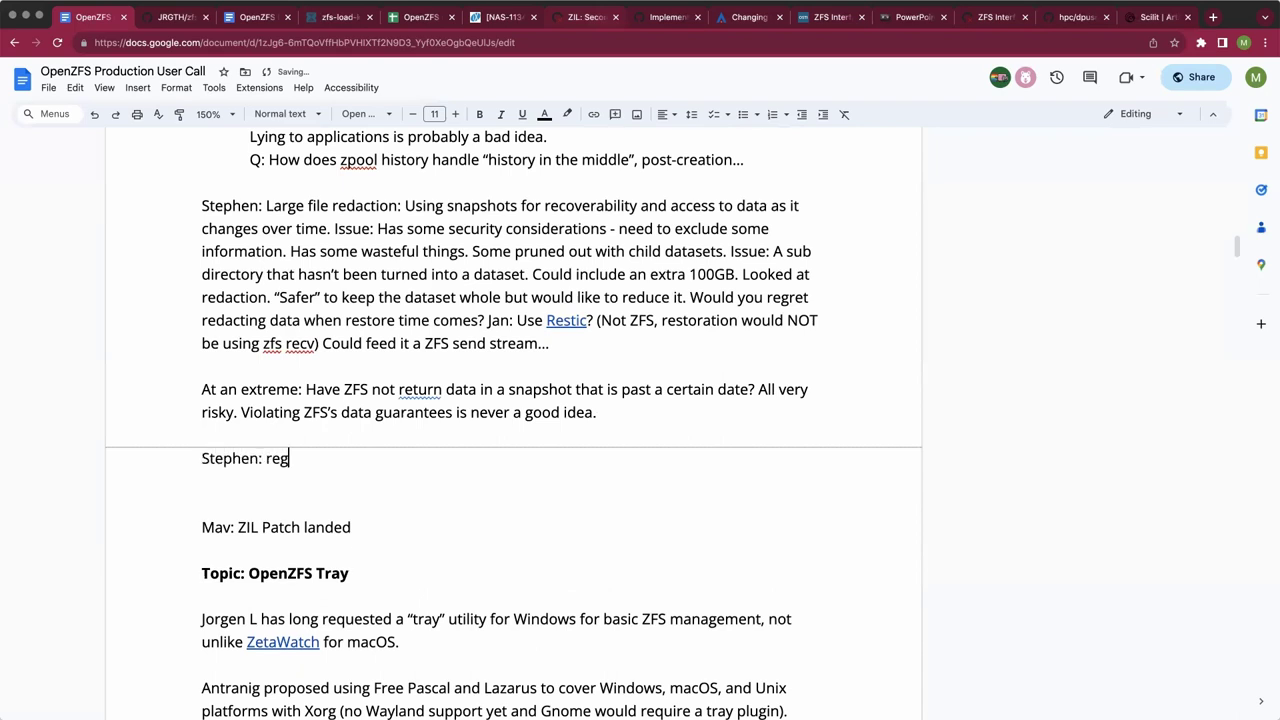
{"action": "type", "text": " handles 60% of his use case"}
{"action": "key", "text": "BackSpace"}
{"action": "type", "text": "e. Still "}
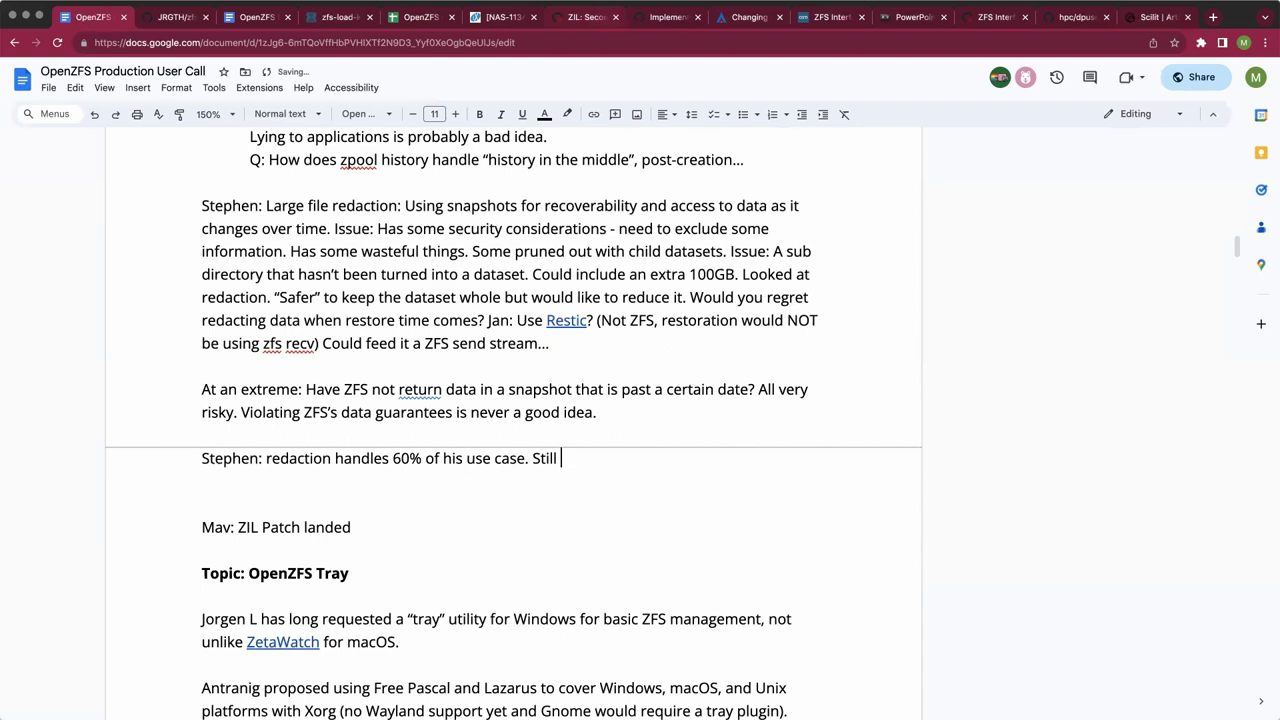
{"action": "type", "text": "more to learn."}
Start a separate paragraph reading "Provided automated snapshots…" and prefix it with the speaker's name and a colon.
{"action": "key", "text": "Return"}
{"action": "key", "text": "Return"}
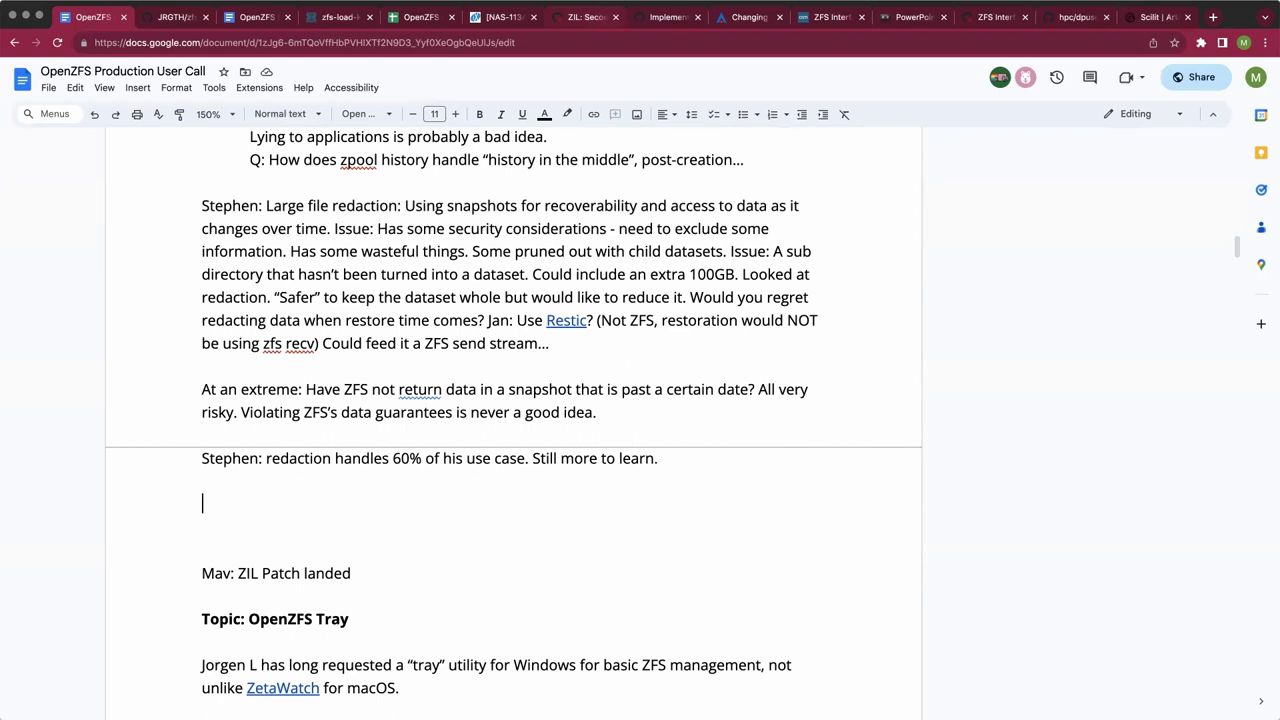
{"action": "type", "text": "Provided automated sn"}
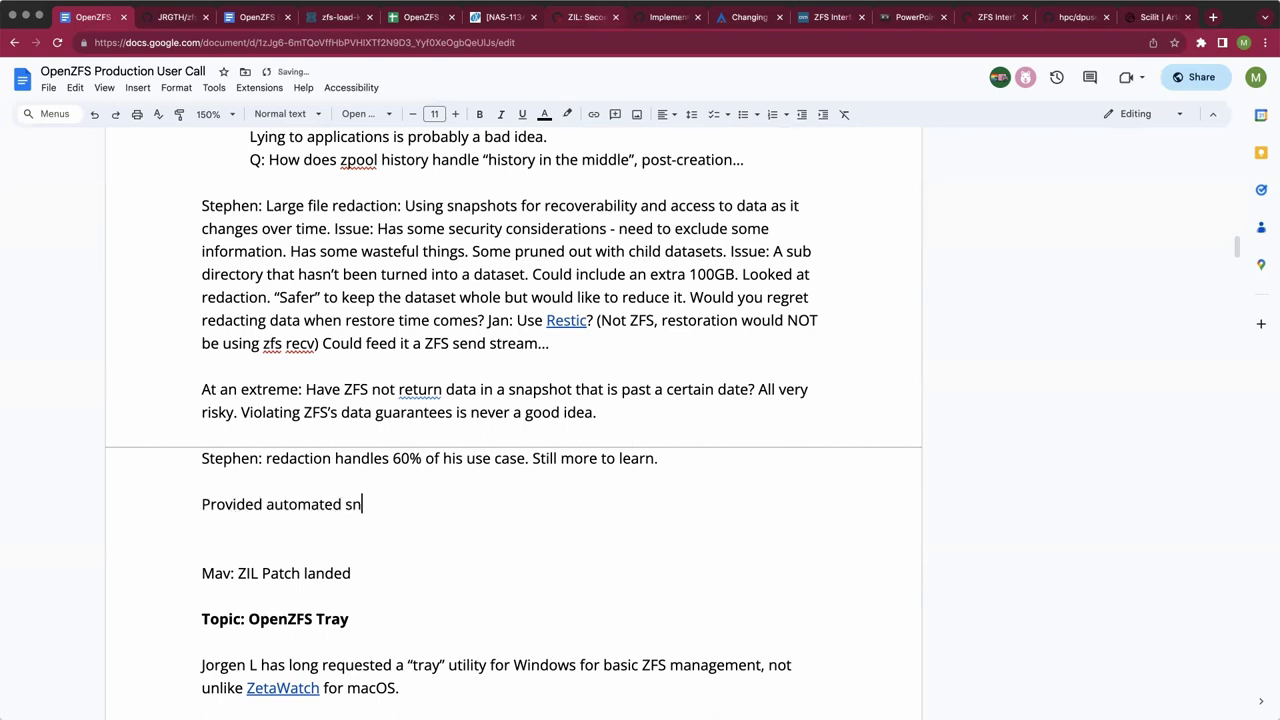
{"action": "type", "text": "apshots..."}
{"action": "left_click", "coordinate": [202, 504]}
{"action": "type", "text": "Stephen:"}
Continue the automated snapshots note with "if you have 100+, they're valuable for testing, stepping through history…".
{"action": "left_click", "coordinate": [493, 504]}
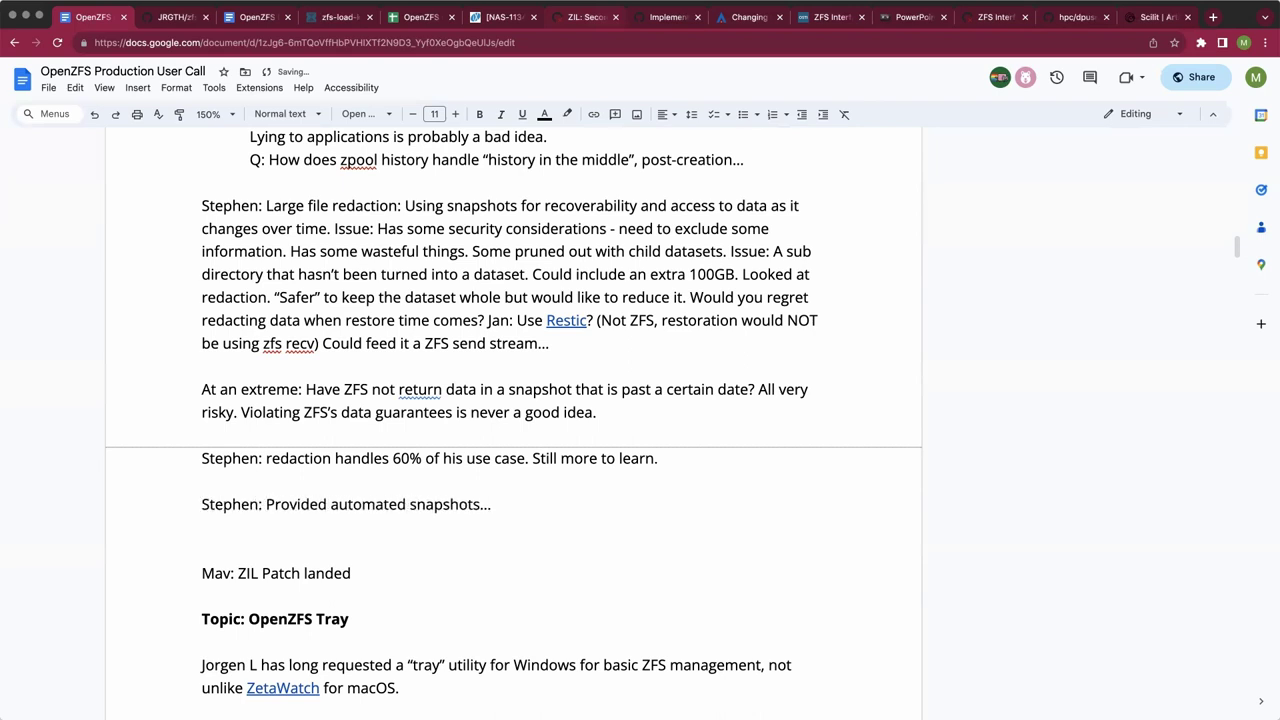
{"action": "type", "text": "if you have 100+, they're valuable,"}
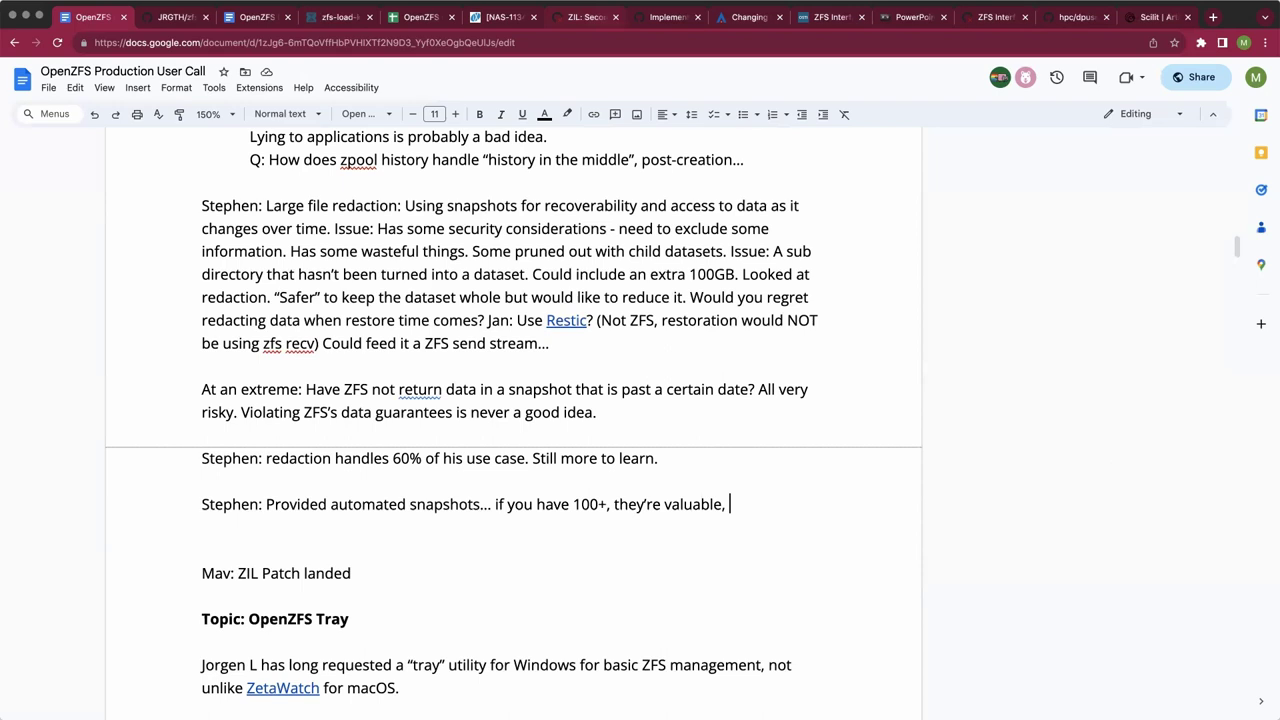
{"action": "key", "text": "BackSpace"}
{"action": "type", "text": "for testing, "}
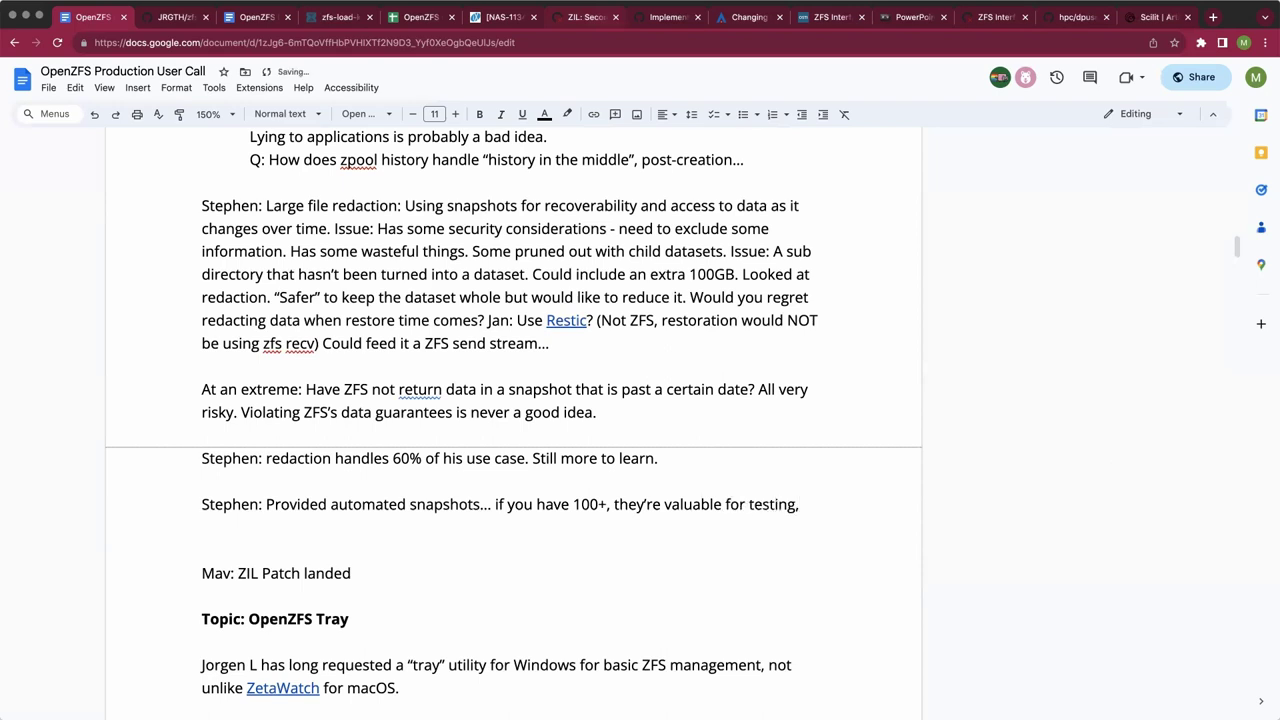
{"action": "type", "text": "stepping through "}
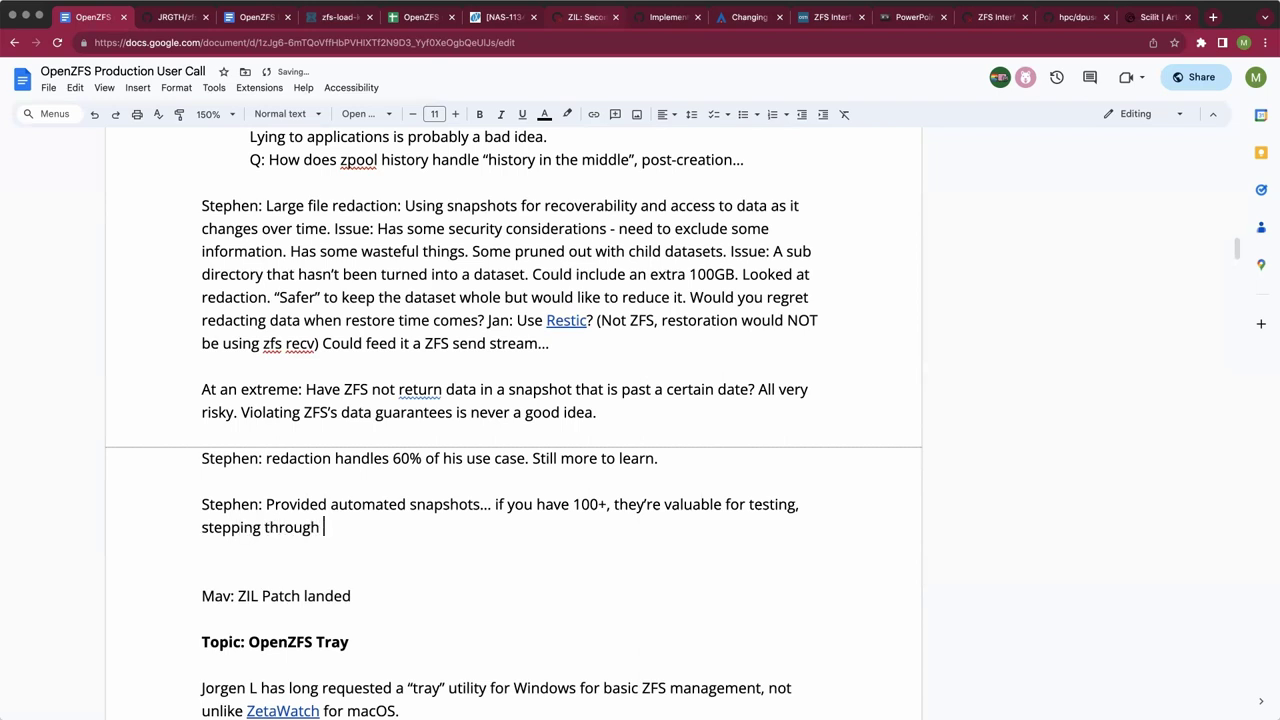
{"action": "type", "text": "history"}
{"action": "type", "text": "..."}
Append "Situation: A test does not need all the data. Want to rebuild snapshots." to the automated snapshots note.
{"action": "type", "text": "Situation: T"}
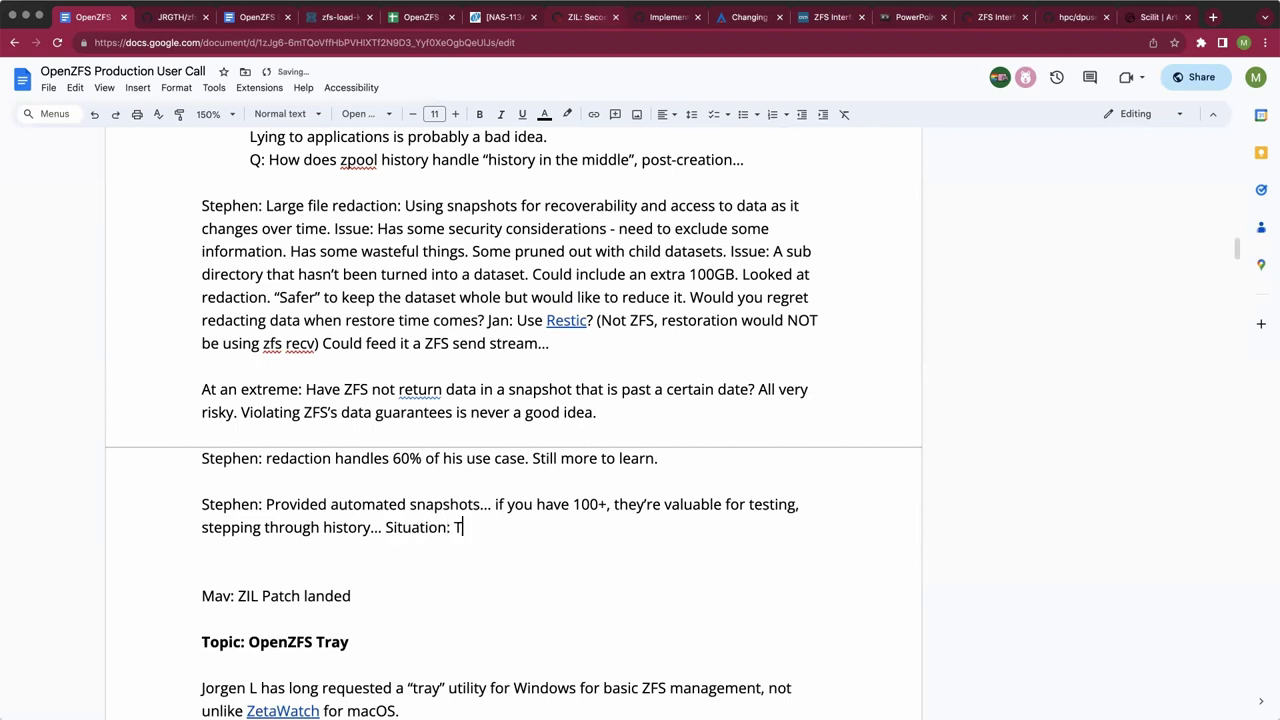
{"action": "key", "text": "BackSpace"}
{"action": "type", "text": "A test does not need all the data"}
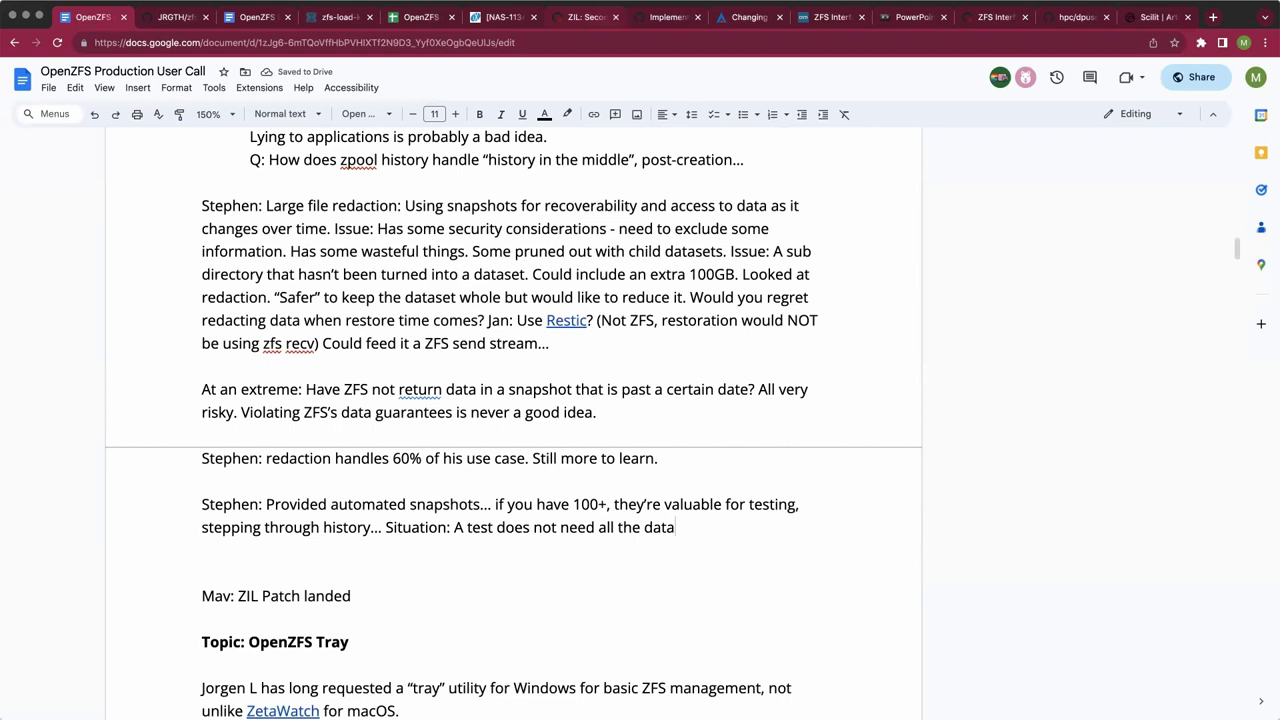
{"action": "type", "text": "data. Wan tt"}
{"action": "key", "text": "BackSpace"}
{"action": "key", "text": "BackSpace"}
{"action": "key", "text": "BackSpace"}
{"action": "type", "text": "t to re"}
{"action": "key", "text": "BackSpace"}
{"action": "key", "text": "BackSpace"}
{"action": "key", "text": "BackSpace"}
{"action": "key", "text": "BackSpace"}
{"action": "type", "text": "o rebuild s"}
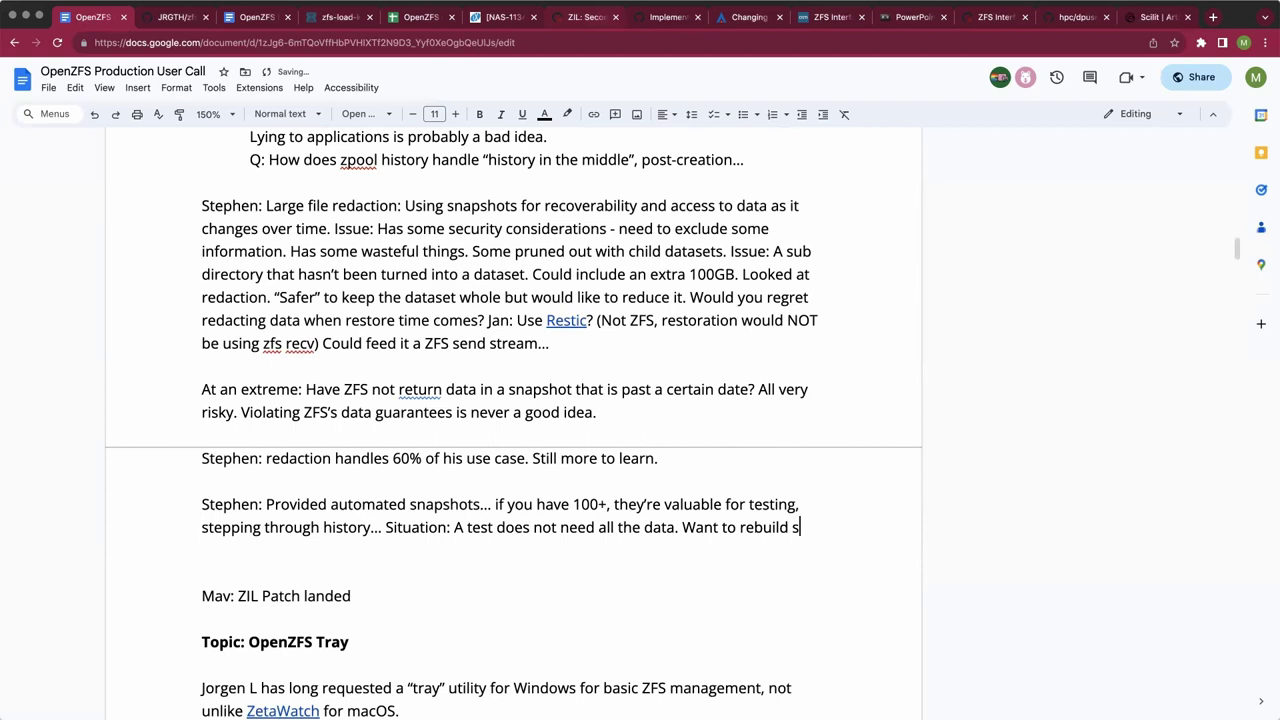
{"action": "type", "text": "napshots"}
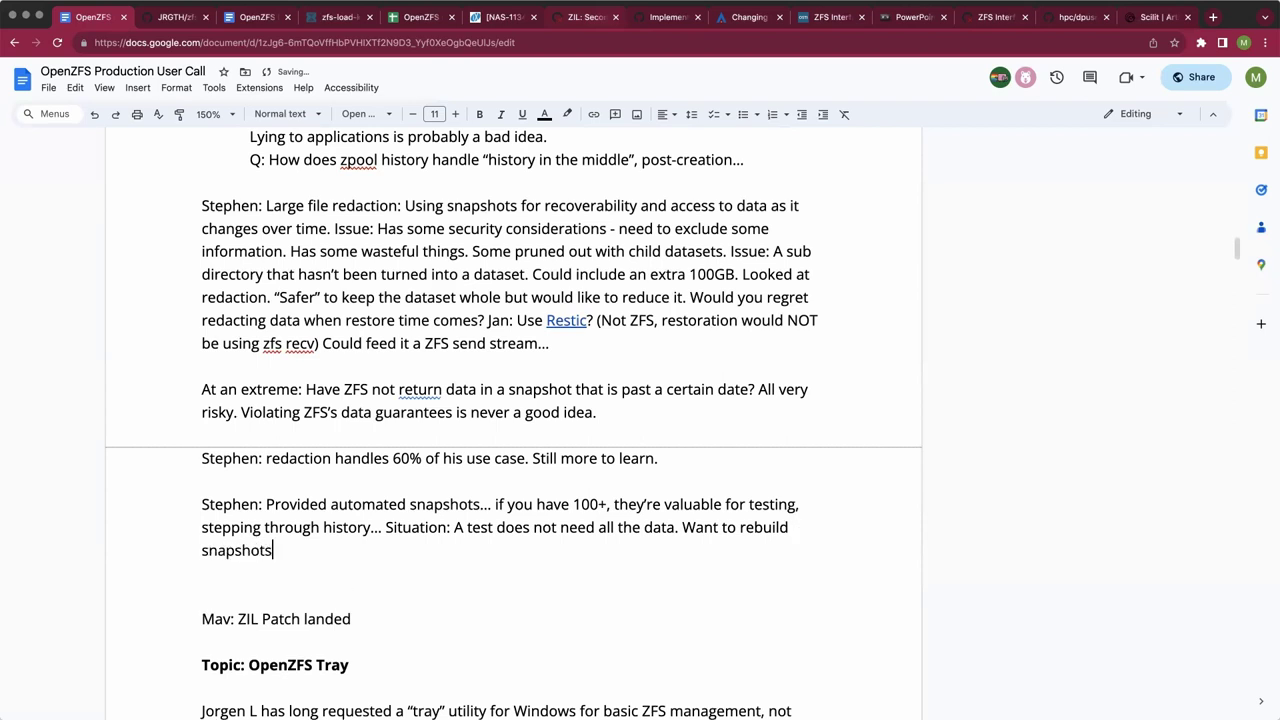
{"action": "type", "text": "."}
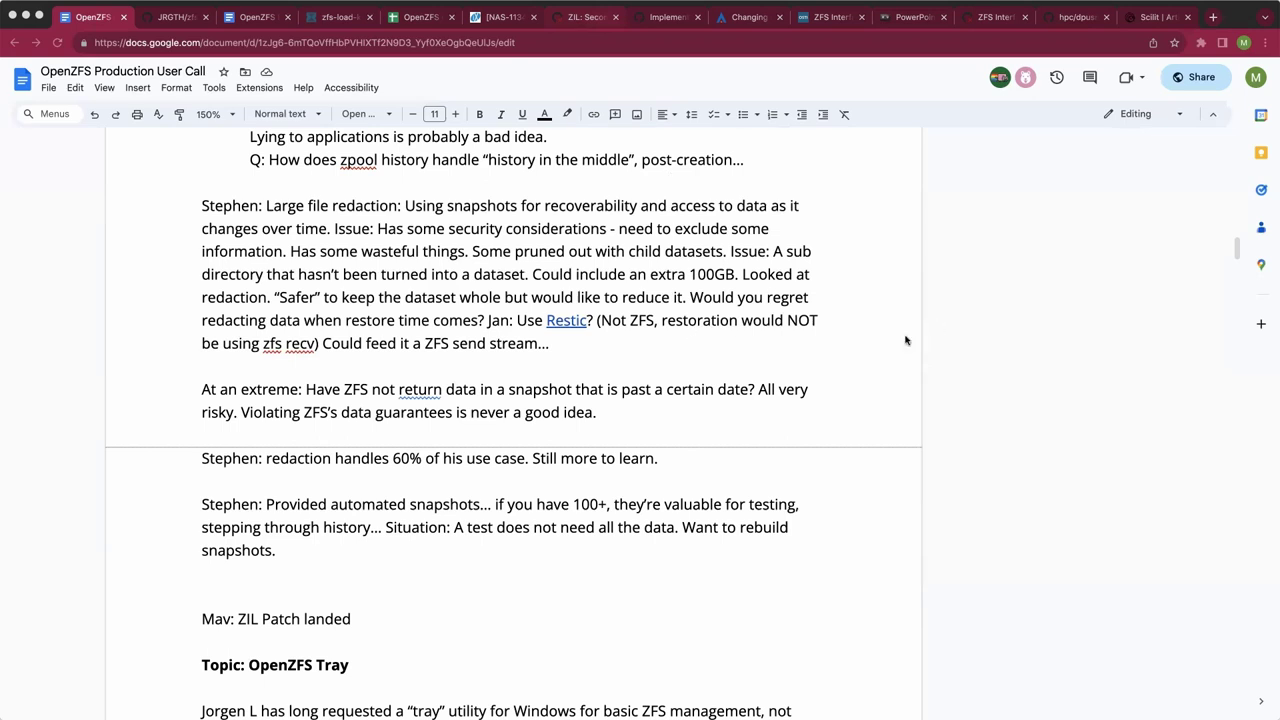
Reduce the gap between the automated snapshots note and the "ZIL Patch landed" line to one blank line.
{"action": "left_click", "coordinate": [457, 552]}
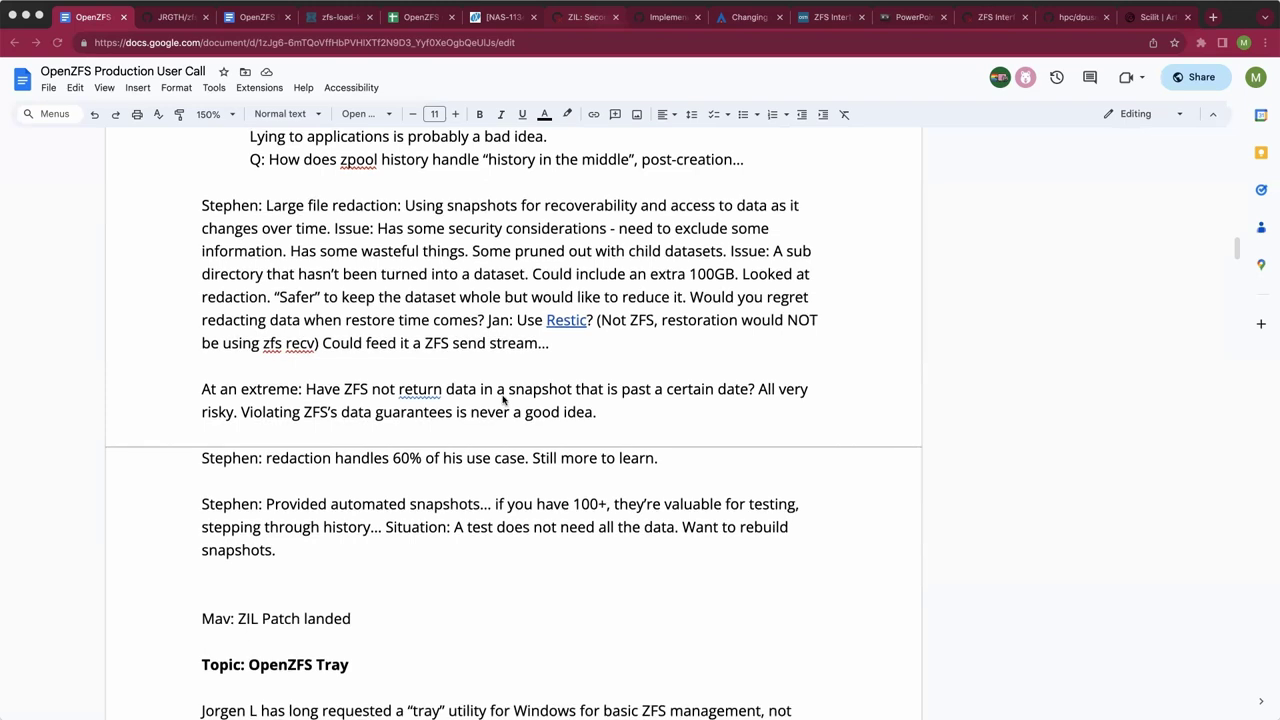
{"action": "scroll", "coordinate": [503, 400], "scroll_direction": "down", "scroll_amount": 5}
{"action": "scroll", "coordinate": [495, 350], "scroll_direction": "down", "scroll_amount": 3}
{"action": "scroll", "coordinate": [485, 270], "scroll_direction": "up", "scroll_amount": 3}
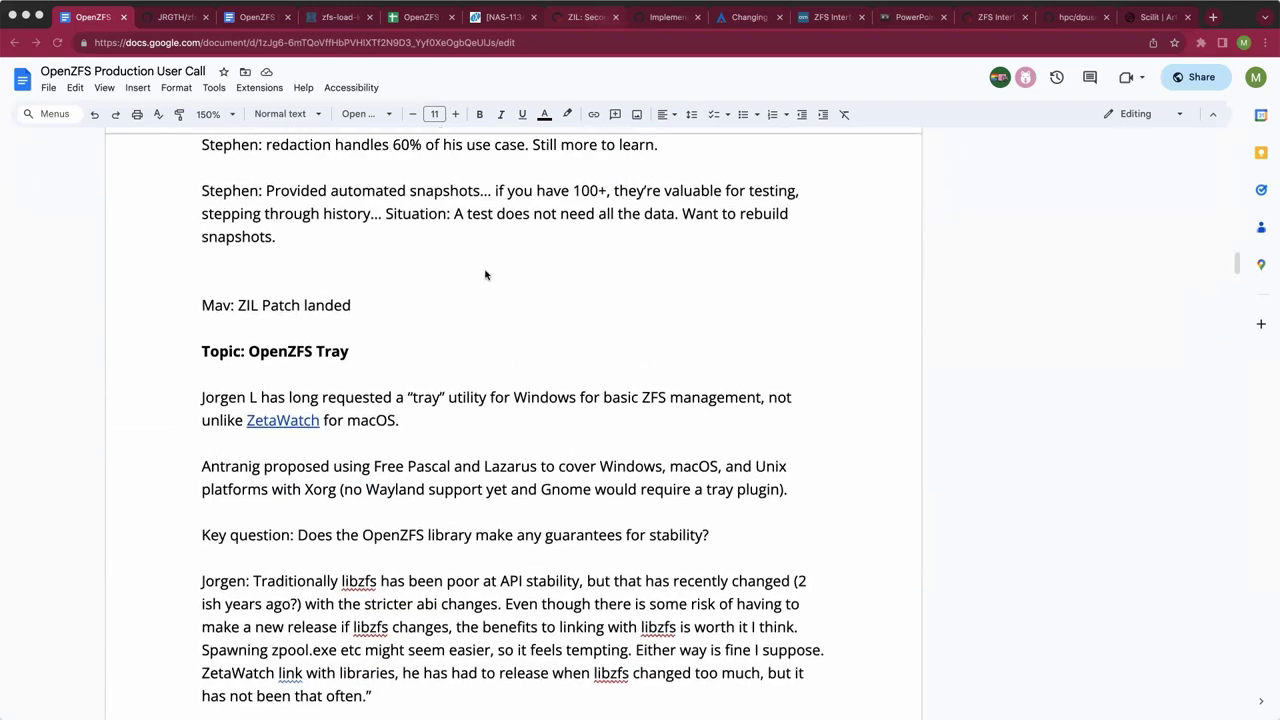
{"action": "left_click", "coordinate": [481, 251]}
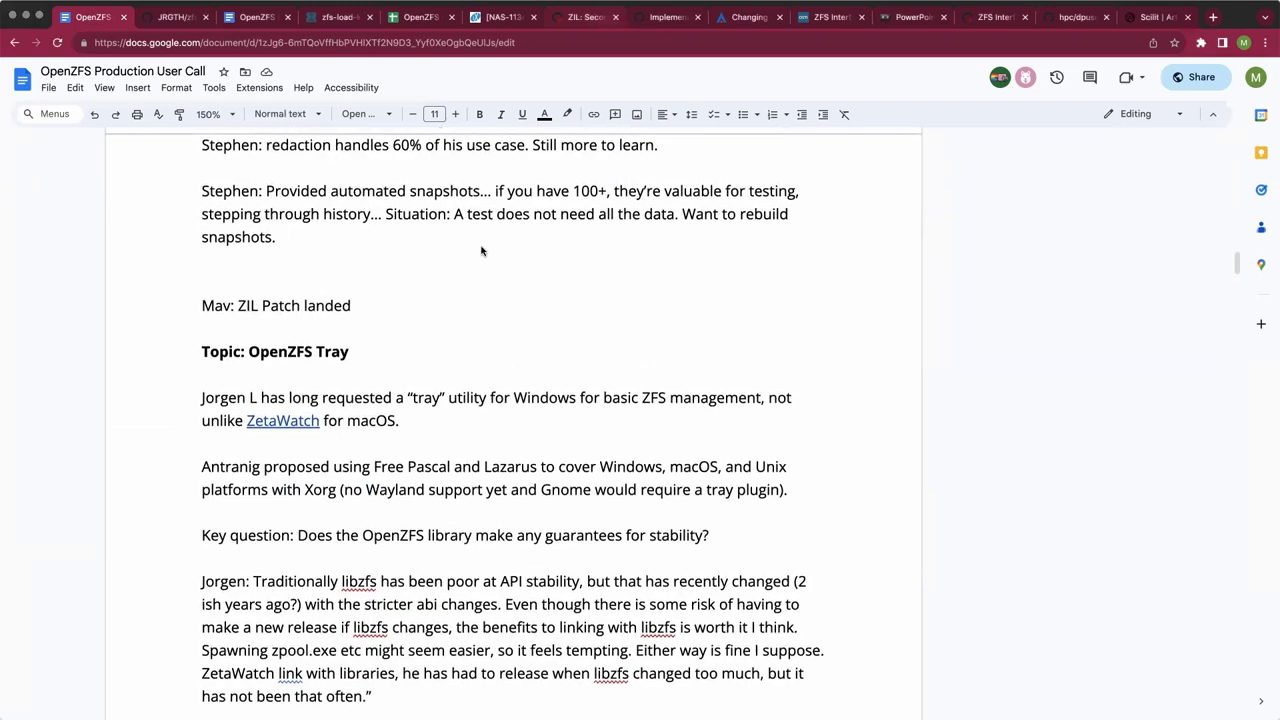
{"action": "left_click", "coordinate": [203, 282]}
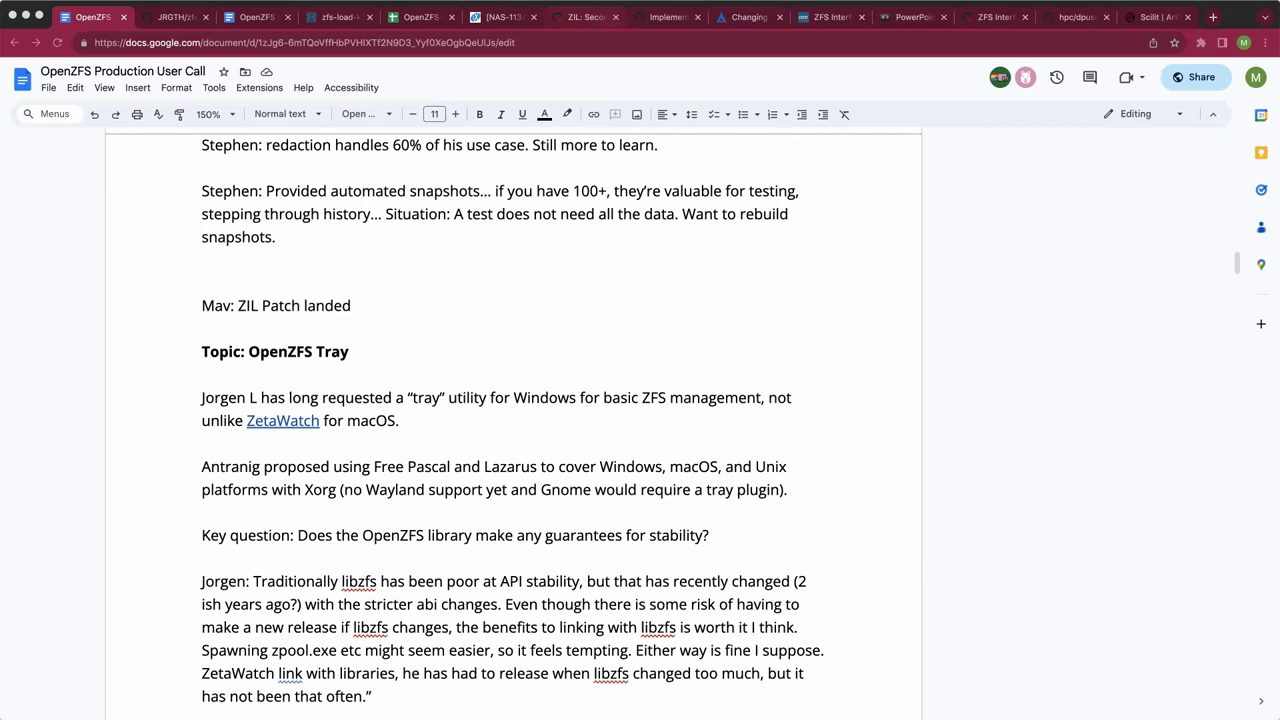
{"action": "left_click", "coordinate": [325, 283]}
{"action": "key", "text": "BackSpace"}
{"action": "key", "text": "BackSpace"}
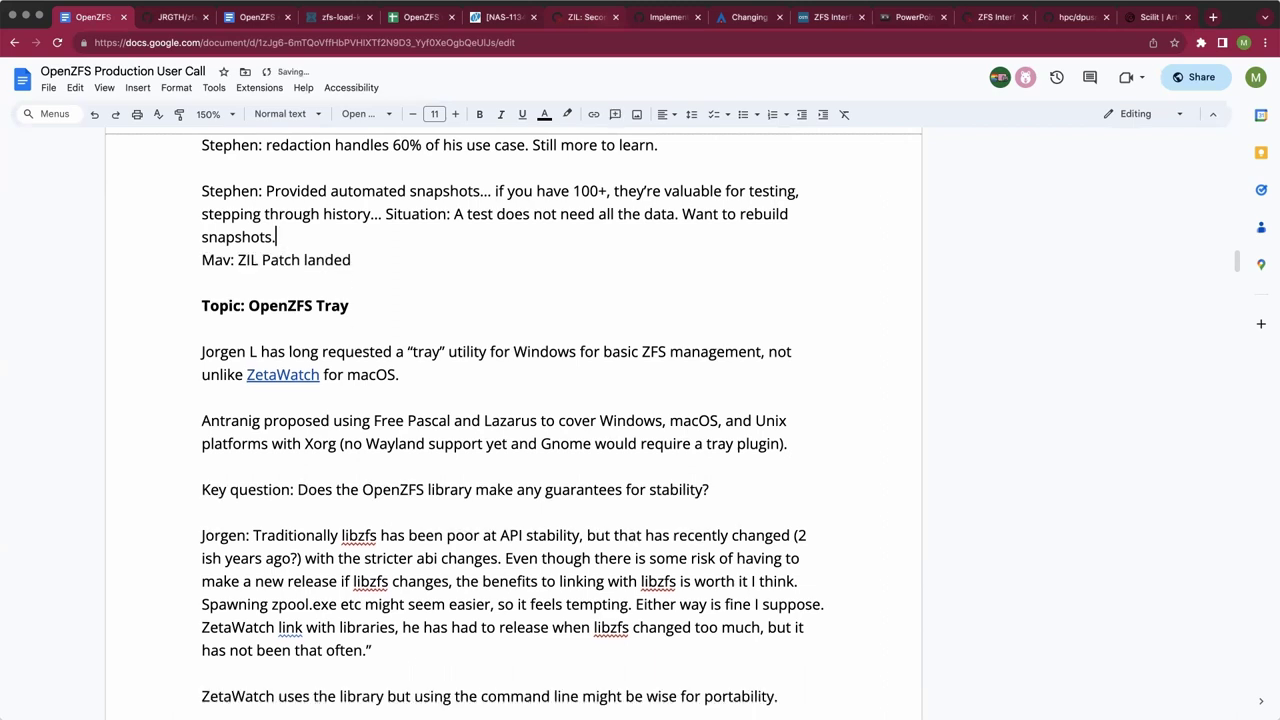
{"action": "key", "text": "Return"}
Add the line "2.2?" between the "ZIL Patch landed" line and the "Topic: OpenZFS Tray" heading, spaced with blank lines.
{"action": "key", "text": "Down"}
{"action": "key", "text": "Return"}
{"action": "key", "text": "Return"}
{"action": "key", "text": "Return"}
{"action": "key", "text": "Up"}
{"action": "key", "text": "Up"}
{"action": "key", "text": "Up"}
{"action": "key", "text": "Up"}
{"action": "key", "text": "End"}
{"action": "key", "text": "Down"}
{"action": "key", "text": "Down"}
{"action": "type", "text": "2.2?"}
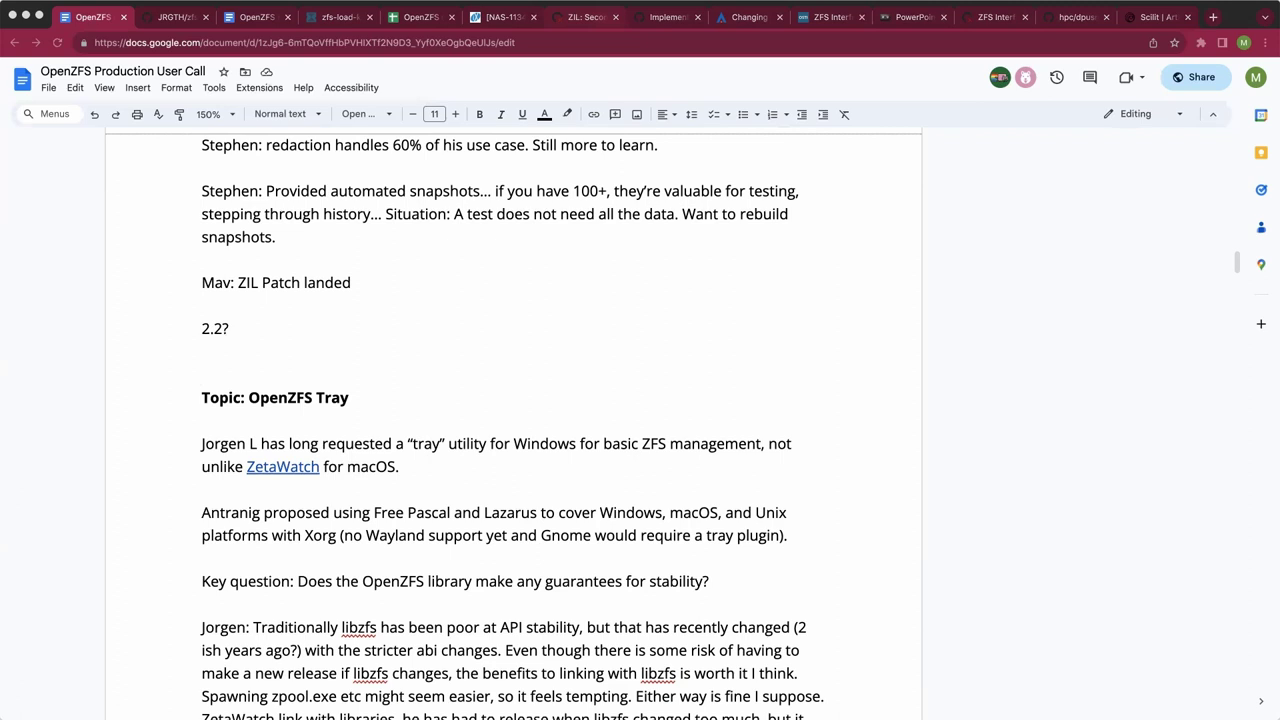
Extend the ZIL note to read "ZIL Patch landed in 2.2. Was impacting FreeBSD package builds.".
{"action": "left_click", "coordinate": [409, 279]}
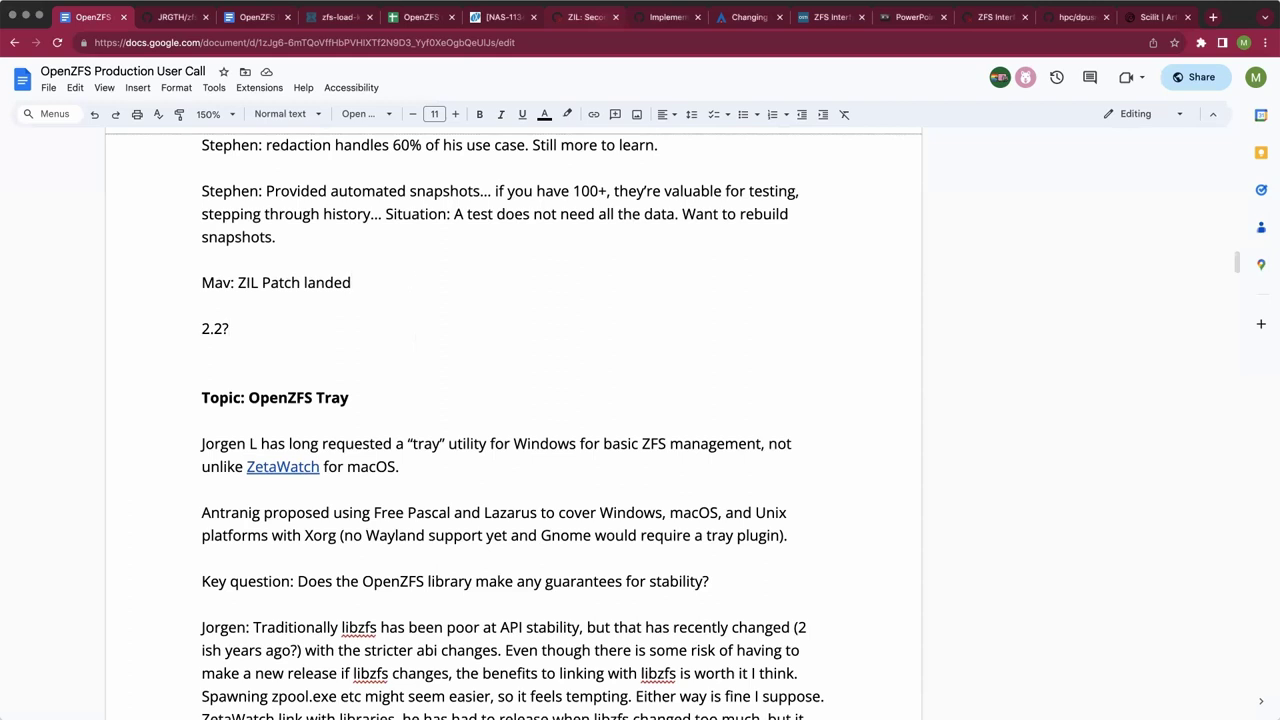
{"action": "type", "text": "landed in 2.2. Was impacting FreeBSD package builds."}
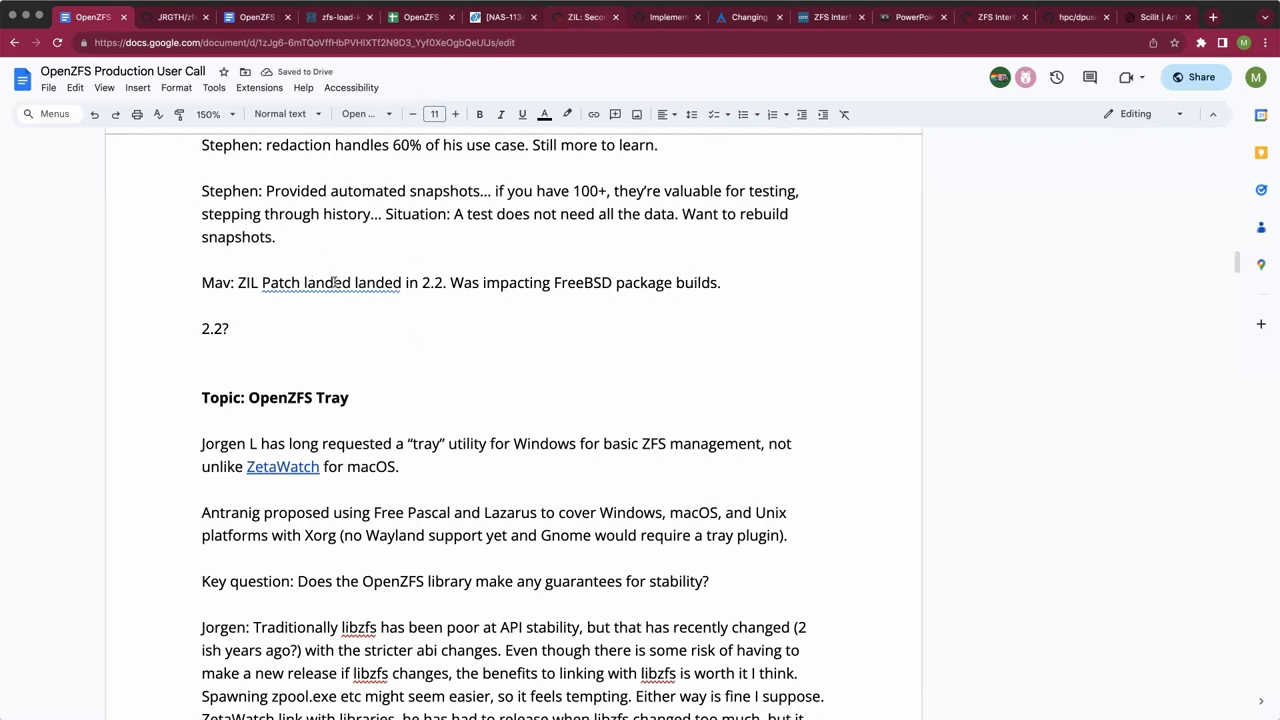
{"action": "double_click", "coordinate": [326, 283]}
{"action": "key", "text": "BackSpace"}
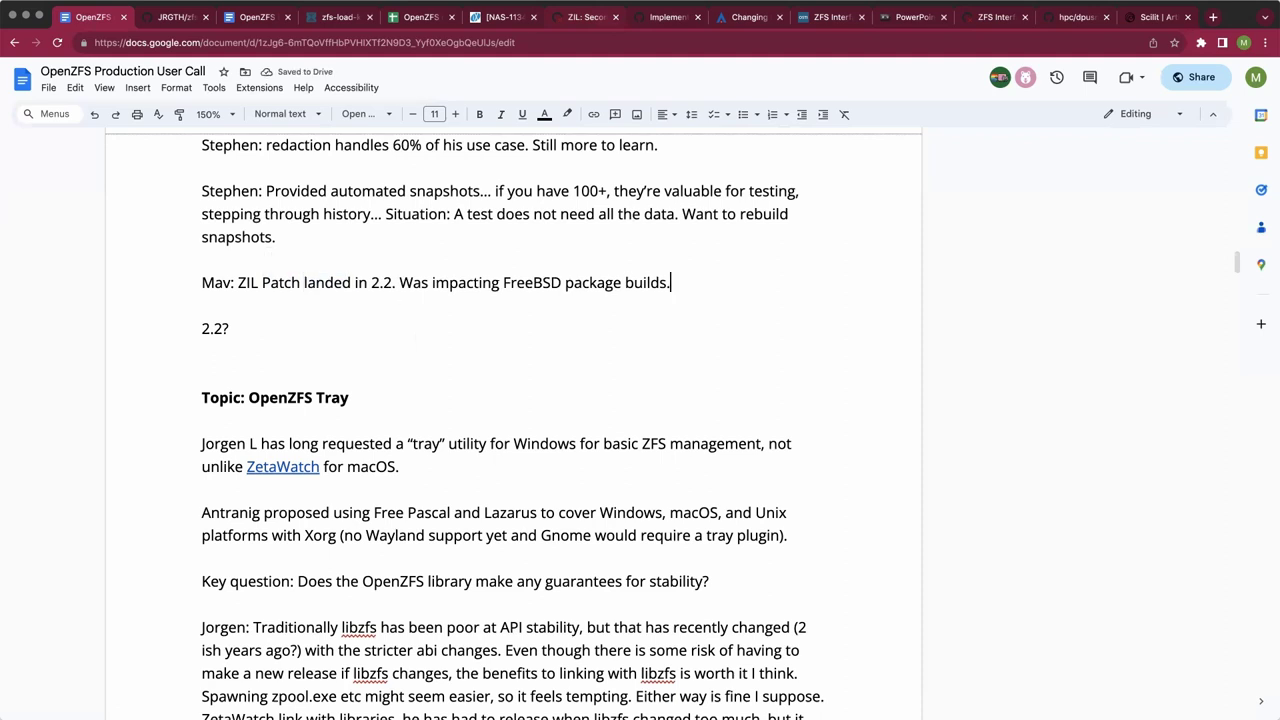
Expand the "2.2?" line to read "2.2 release date?".
{"action": "key", "text": "Down"}
{"action": "key", "text": "Down"}
{"action": "key", "text": "shift+Down"}
{"action": "key", "text": "Right"}
{"action": "key", "text": "Left"}
{"action": "key", "text": "Left"}
{"action": "type", "text": "release date"}
Append "(Had dead lock issues)" to the end of the ZIL Patch line.
{"action": "key", "text": "Up"}
{"action": "key", "text": "Left"}
{"action": "type", "text": "(Had h"}
{"action": "key", "text": "BackSpace"}
{"action": "type", "text": "dead lock issues)"}
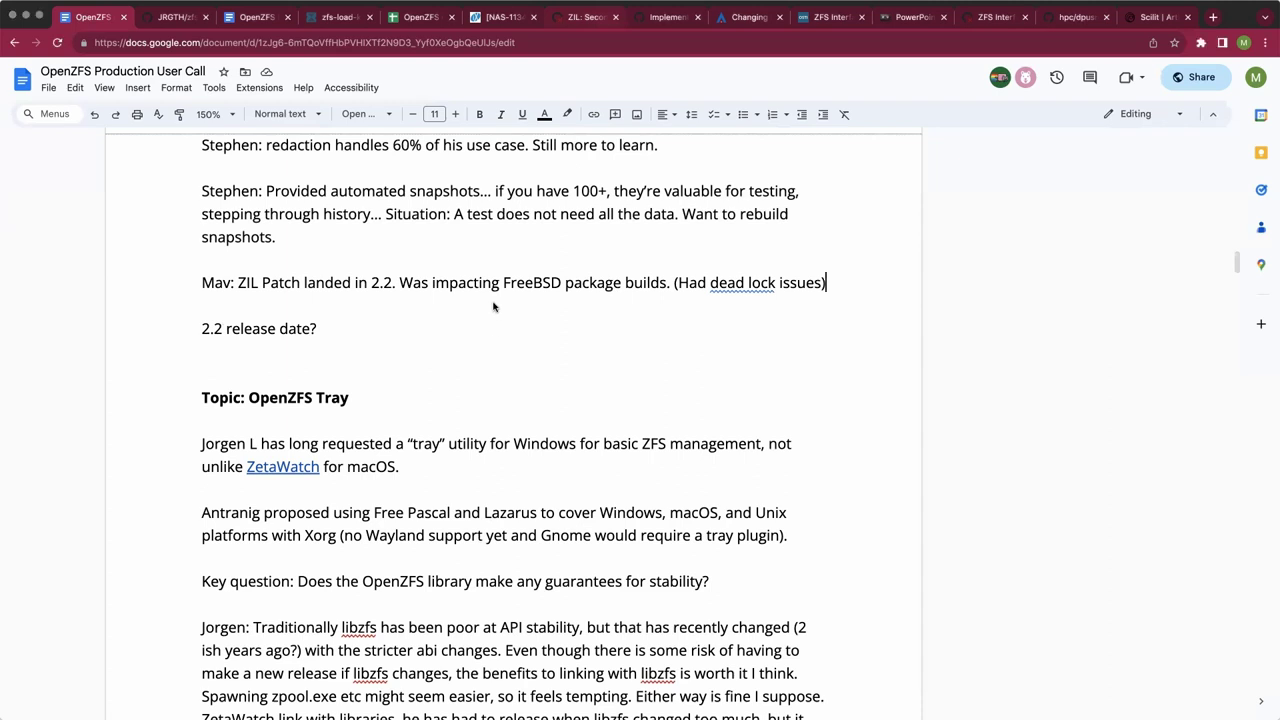
Under the ZIL Patch line, add an indented note citing the speaker: "says 2.2 should be merged in 14-stable before the release.".
{"action": "key", "text": "Return"}
{"action": "key", "text": "Tab"}
{"action": "type", "text": "Martin M says"}
{"action": "key", "text": "BackSpace"}
{"action": "key", "text": "BackSpace"}
{"action": "type", "text": "ys t"}
{"action": "key", "text": "BackSpace"}
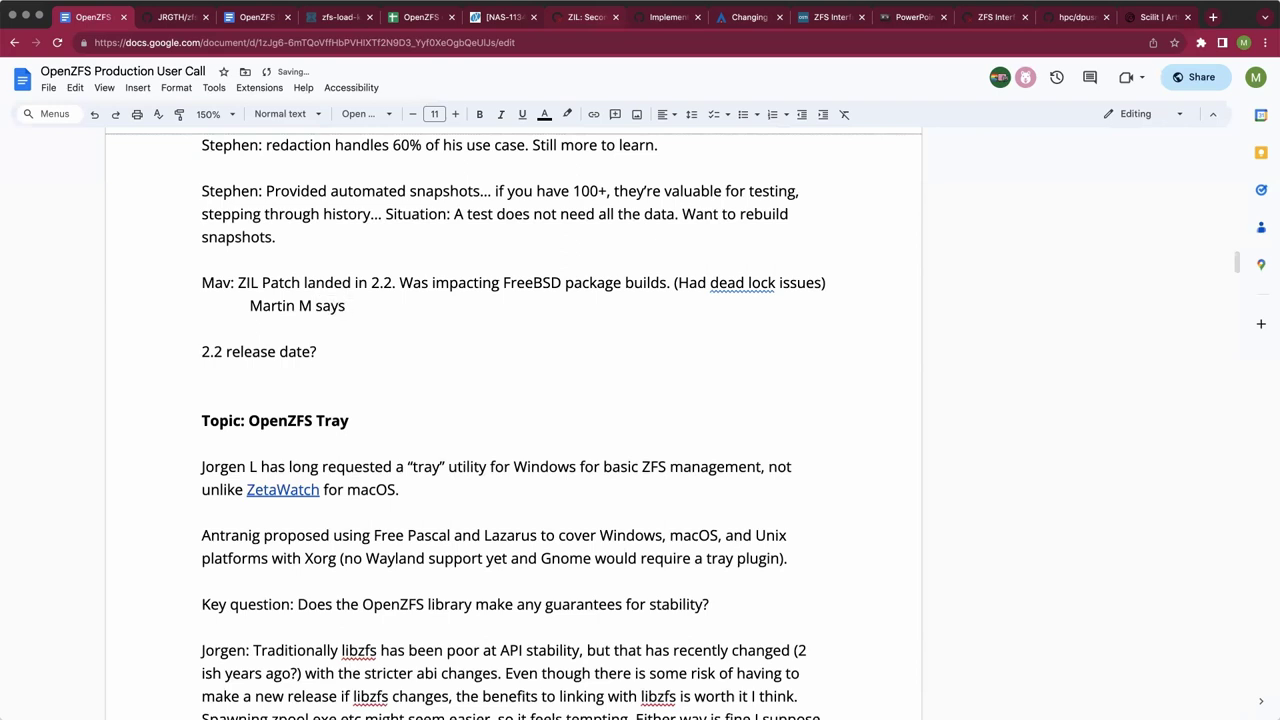
{"action": "type", "text": "2.2 should be merged in"}
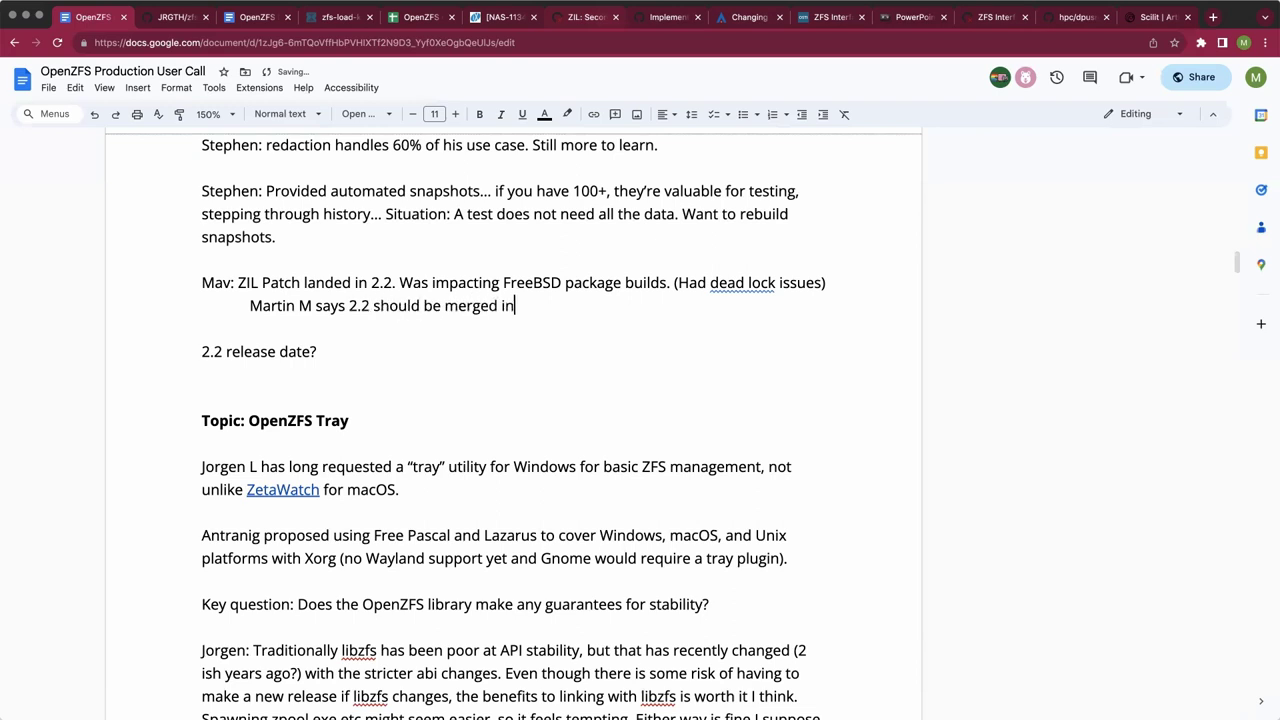
{"action": "type", "text": " 14-stable before t"}
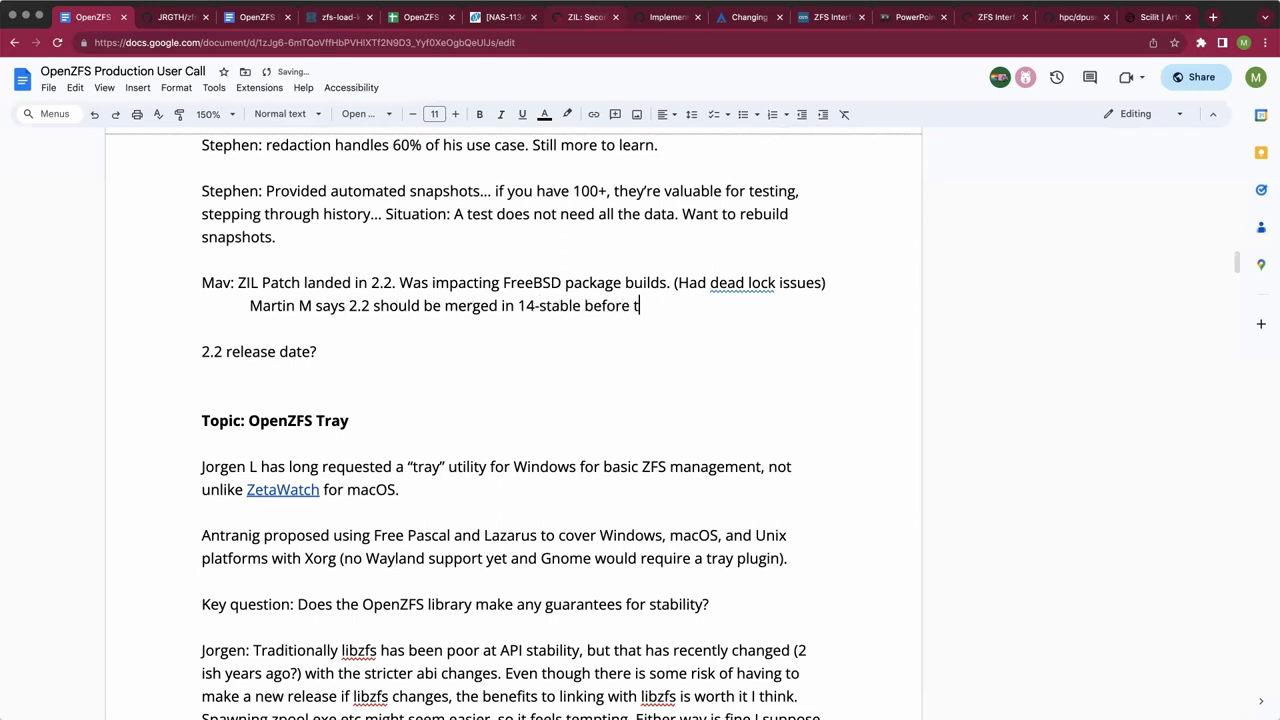
{"action": "type", "text": "he release."}
Delete the "2.2 release date?" line together with the blank line above it.
{"action": "key", "text": "Down"}
{"action": "key", "text": "shift+Down"}
{"action": "key", "text": "shift+Down"}
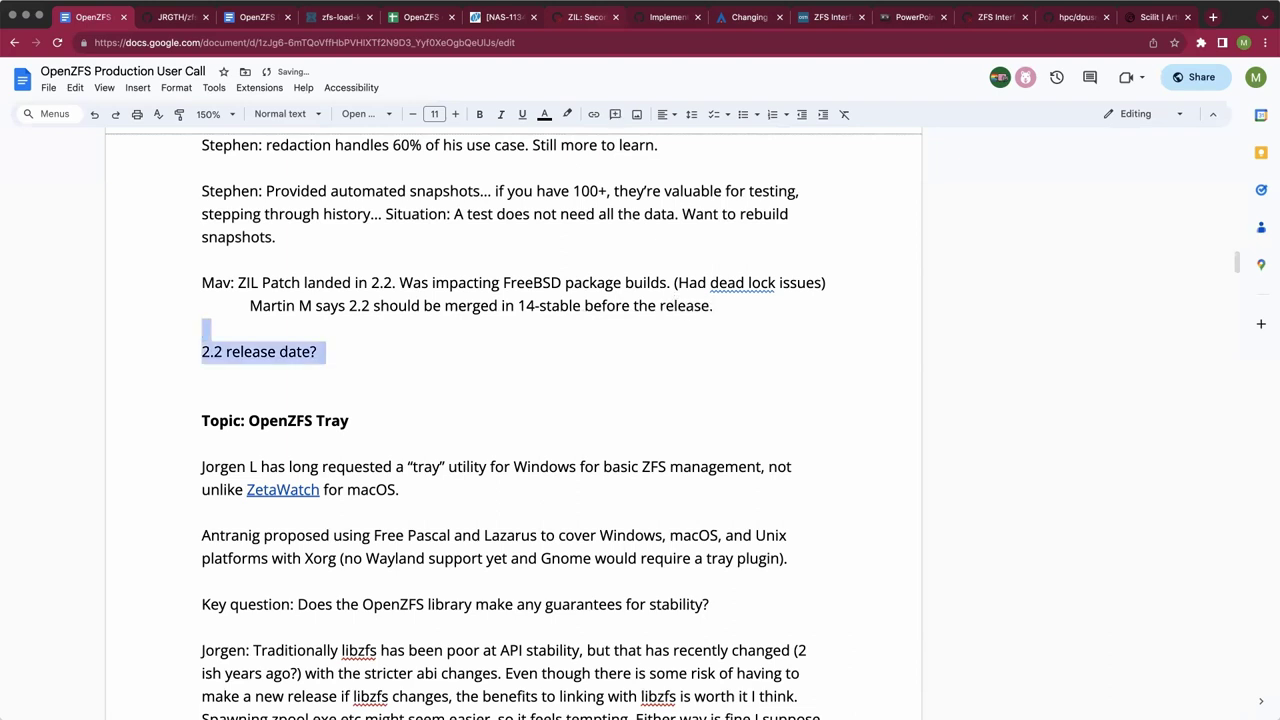
{"action": "key", "text": "BackSpace"}
{"action": "key", "text": "Left"}
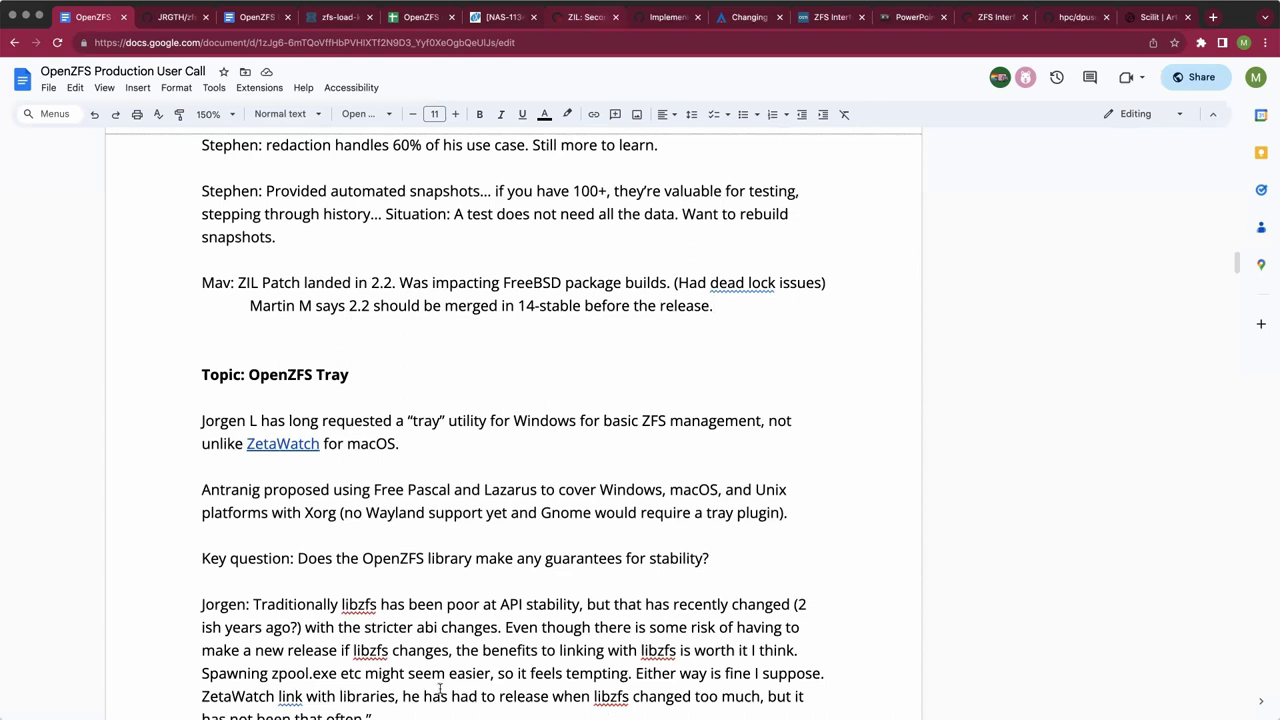
Start a "Q:" line above the "Topic: OpenZFS Tray" heading, separated by a blank line.
{"action": "left_click", "coordinate": [514, 336]}
{"action": "key", "text": "Return"}
{"action": "type", "text": "Q:"}
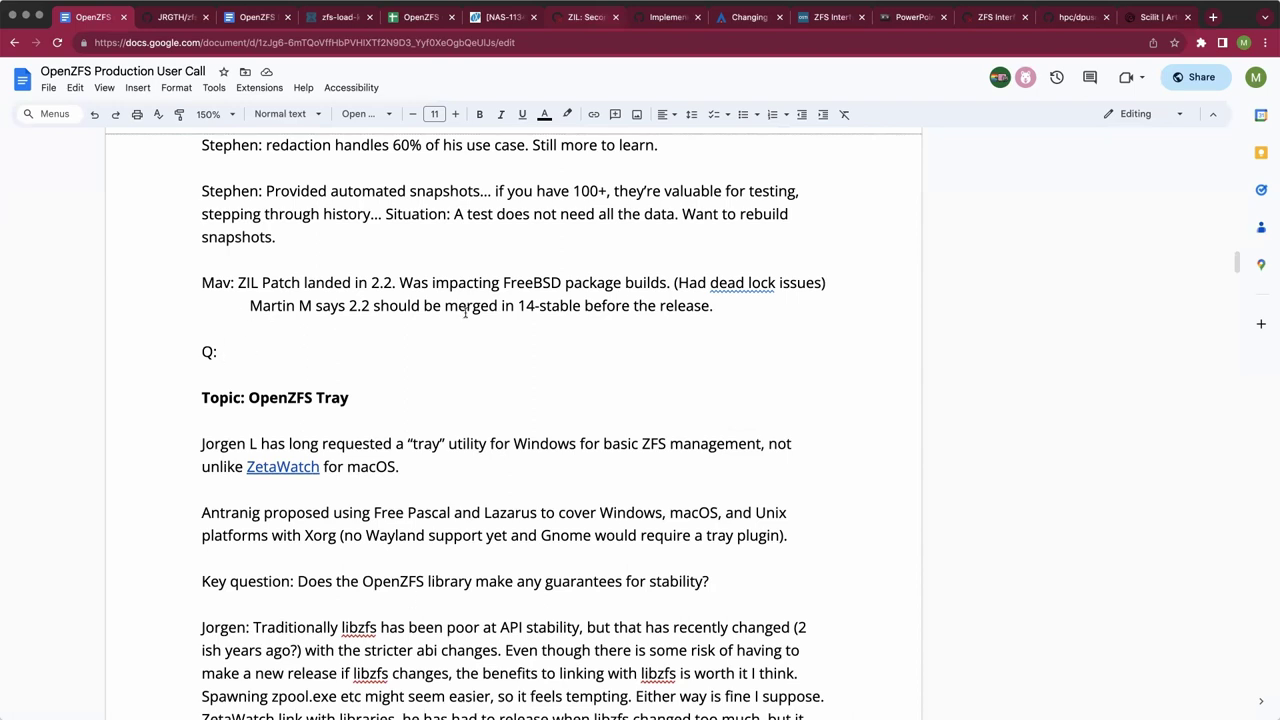
Append "RC4 should be the last RC prior to release." to the indented note about merging 2.2 in 14-stable.
{"action": "left_click", "coordinate": [731, 300]}
{"action": "type", "text": "RC4 should be t"}
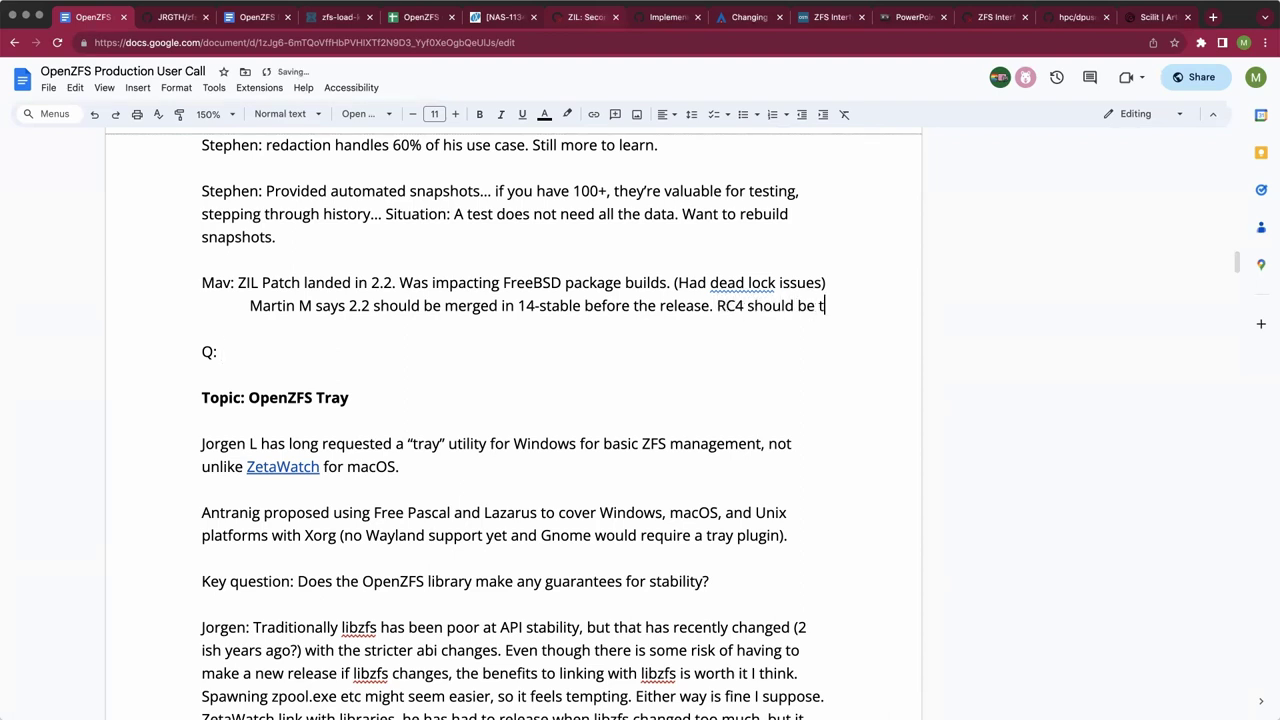
{"action": "type", "text": "he"}
{"action": "key", "text": "BackSpace"}
{"action": "type", "text": "e as"}
{"action": "key", "text": "BackSpace"}
{"action": "key", "text": "BackSpace"}
{"action": "type", "text": "last"}
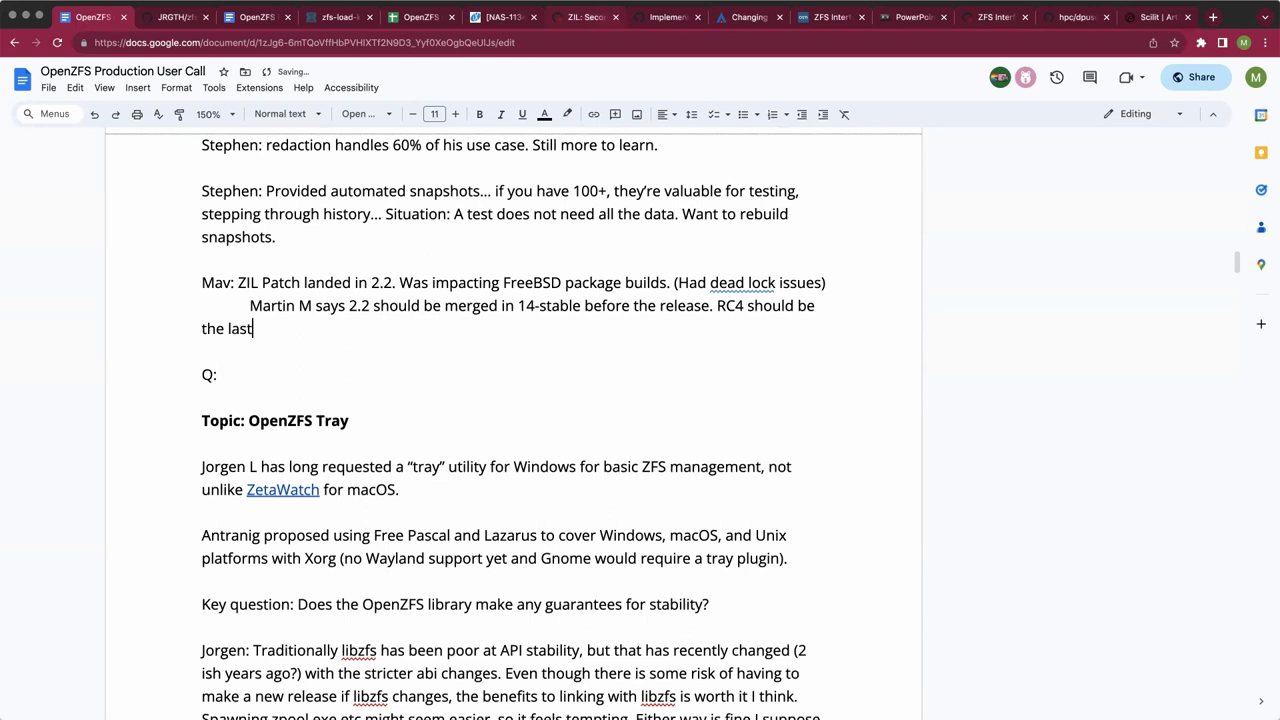
{"action": "type", "text": " RC prior to release."}
Fill in the "Q:" line with "libzfs stability guarantees? The CI is tracking changes.".
{"action": "key", "text": "Down"}
{"action": "key", "text": "Down"}
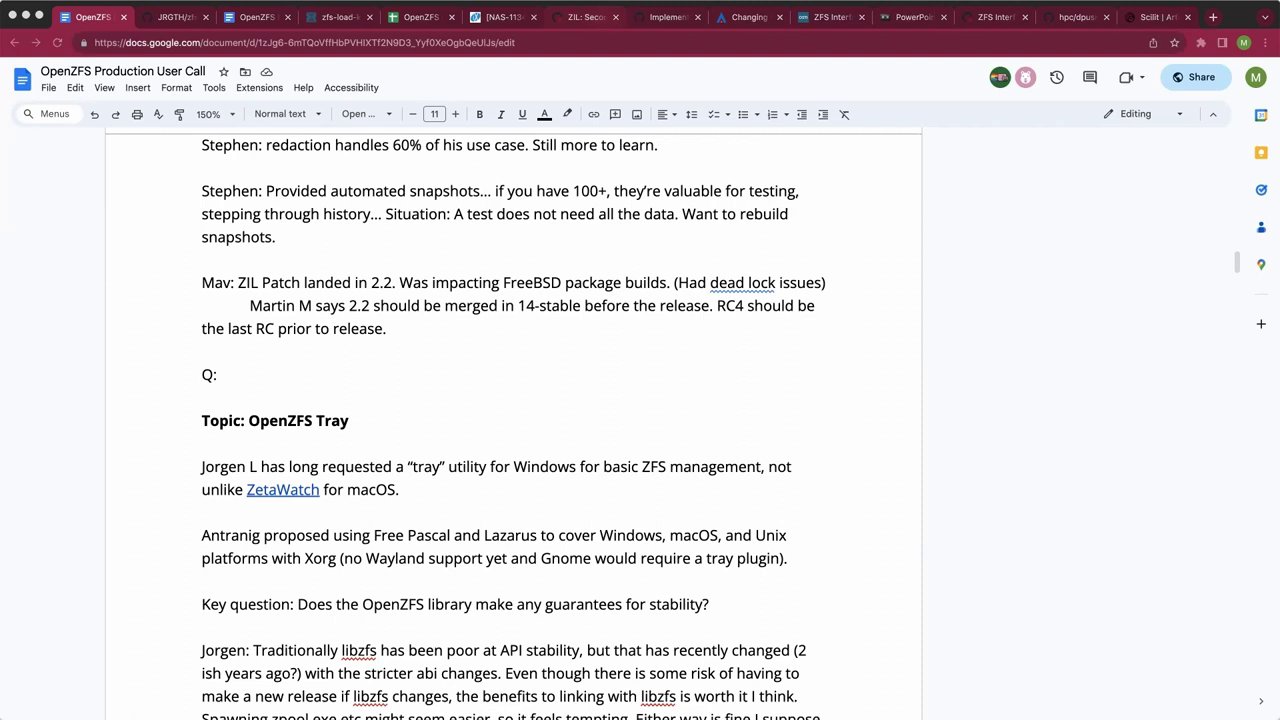
{"action": "scroll", "coordinate": [180, 330], "scroll_direction": "down", "scroll_amount": 1}
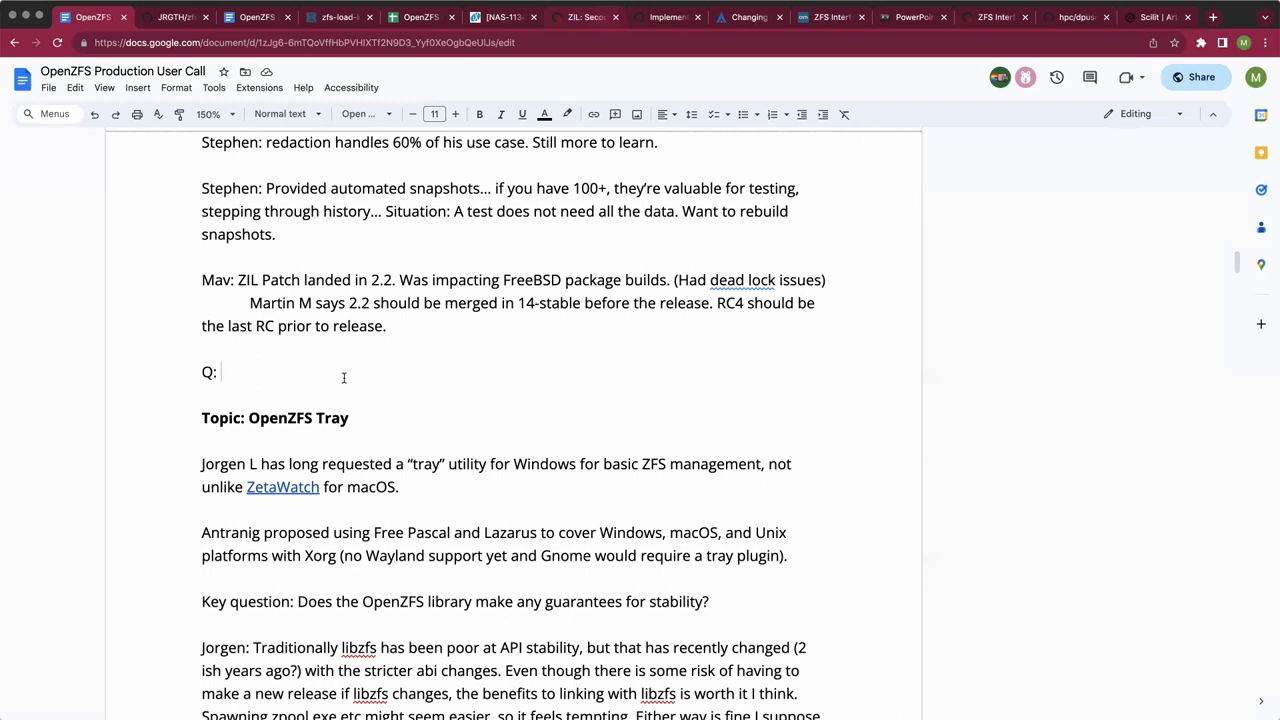
{"action": "left_click", "coordinate": [262, 368]}
{"action": "type", "text": "libzfs stability guar"}
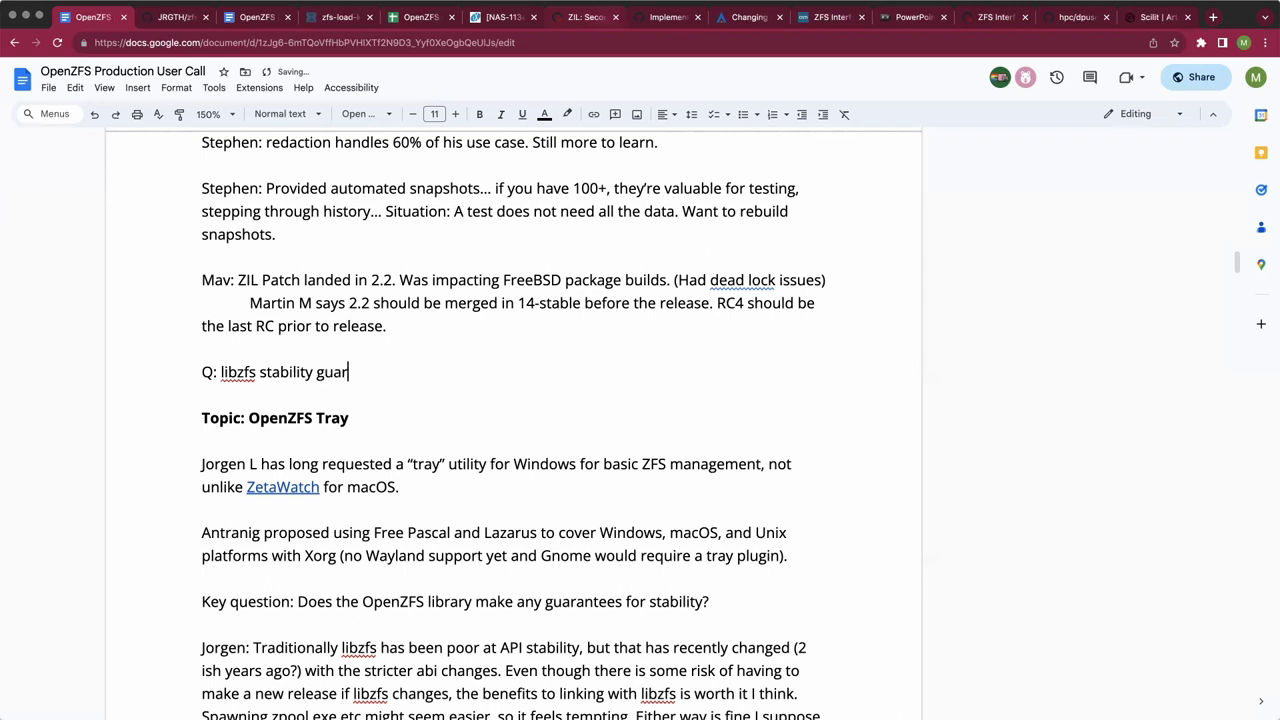
{"action": "type", "text": "antees? The CI is tracking "}
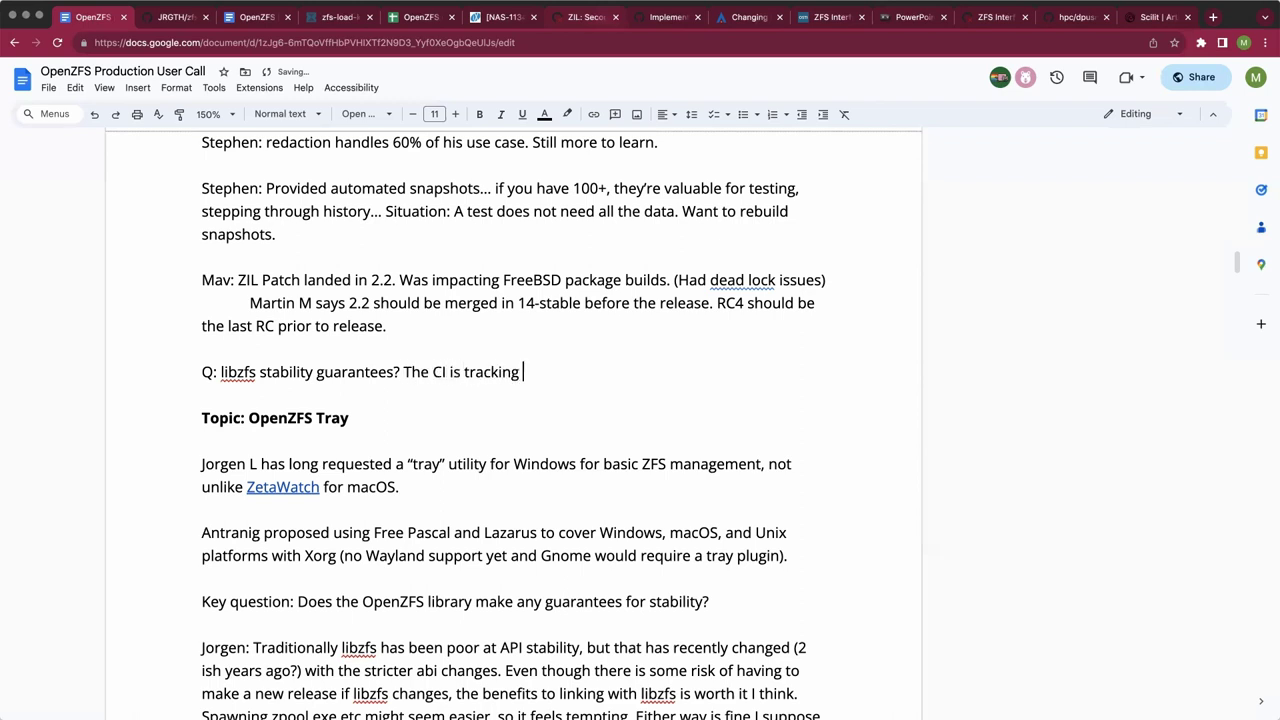
{"action": "type", "text": "changes."}
Insert "ABI" before "stability guarantees?" in the Q line.
{"action": "key", "text": "alt+Left"}
{"action": "key", "text": "alt+Left"}
{"action": "key", "text": "alt+Left"}
{"action": "key", "text": "alt+Left"}
{"action": "key", "text": "alt+Left"}
{"action": "key", "text": "alt+Left"}
{"action": "key", "text": "alt+Left"}
{"action": "type", "text": "A"}
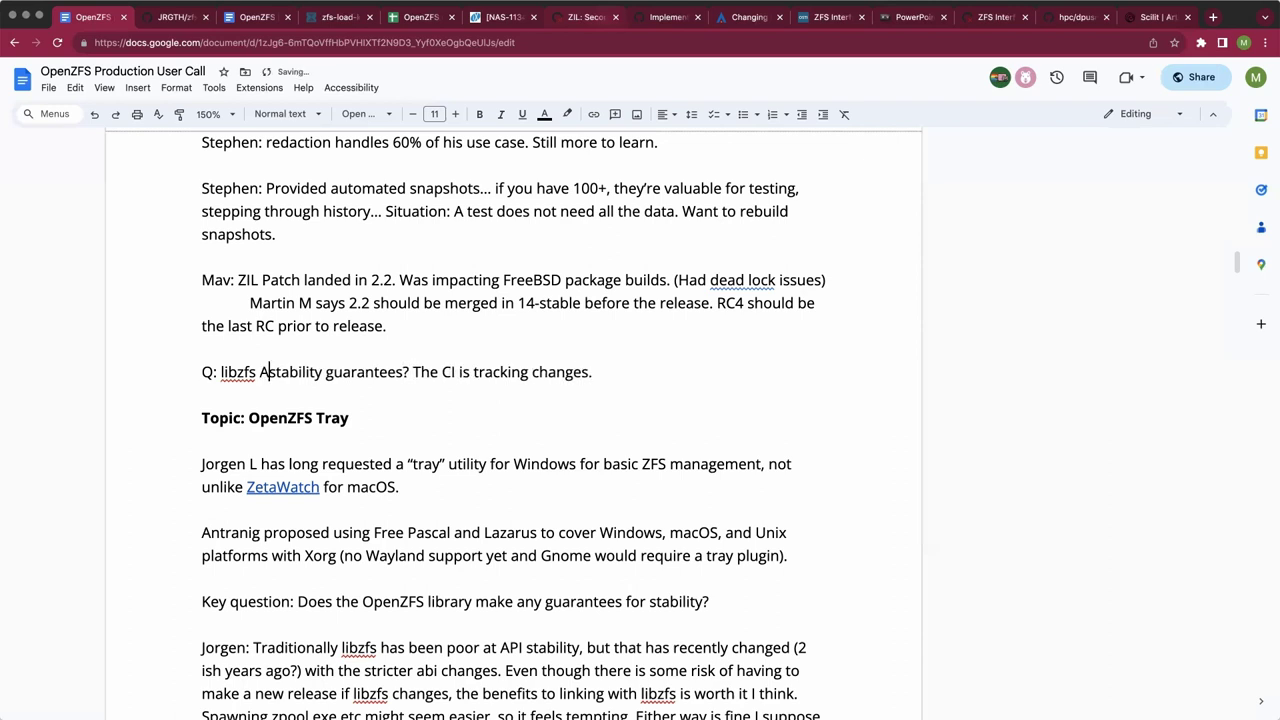
{"action": "type", "text": "BI"}
Append "libzfs core guarantees?" to the end of the Q line, keeping "libzfs" in lowercase.
{"action": "key", "text": "super+Right"}
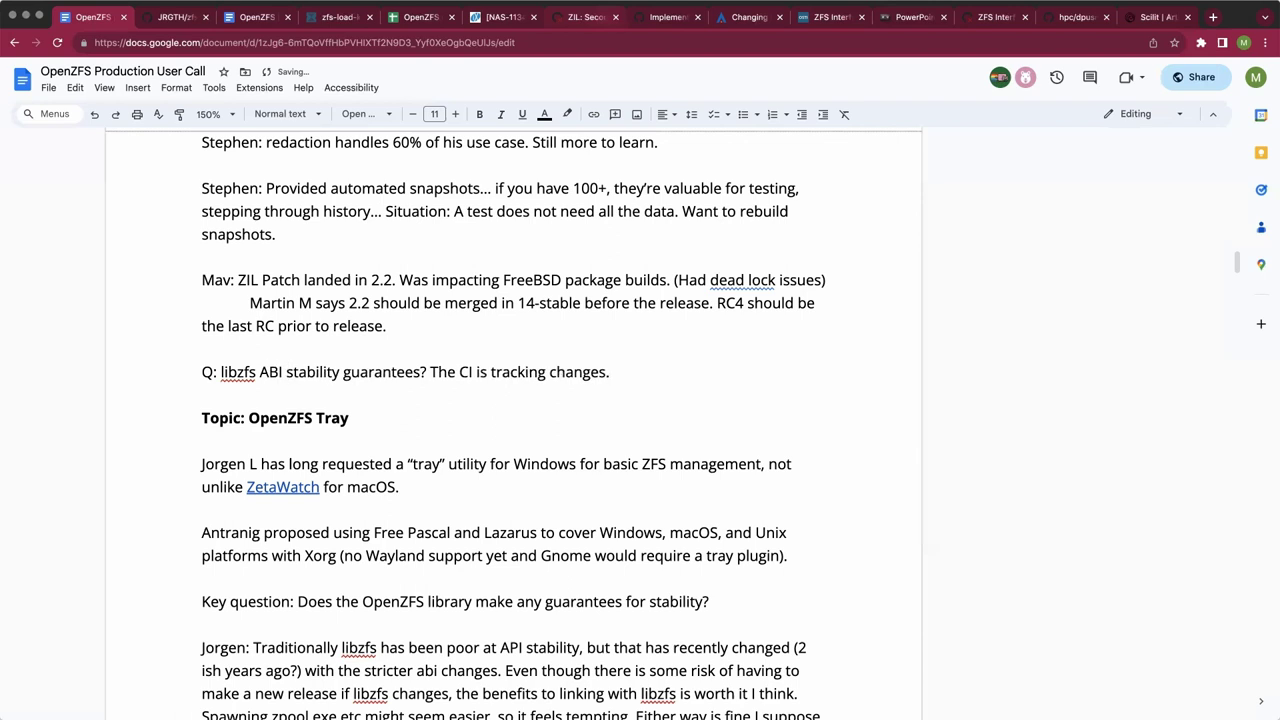
{"action": "type", "text": "libzfs core guarantees?"}
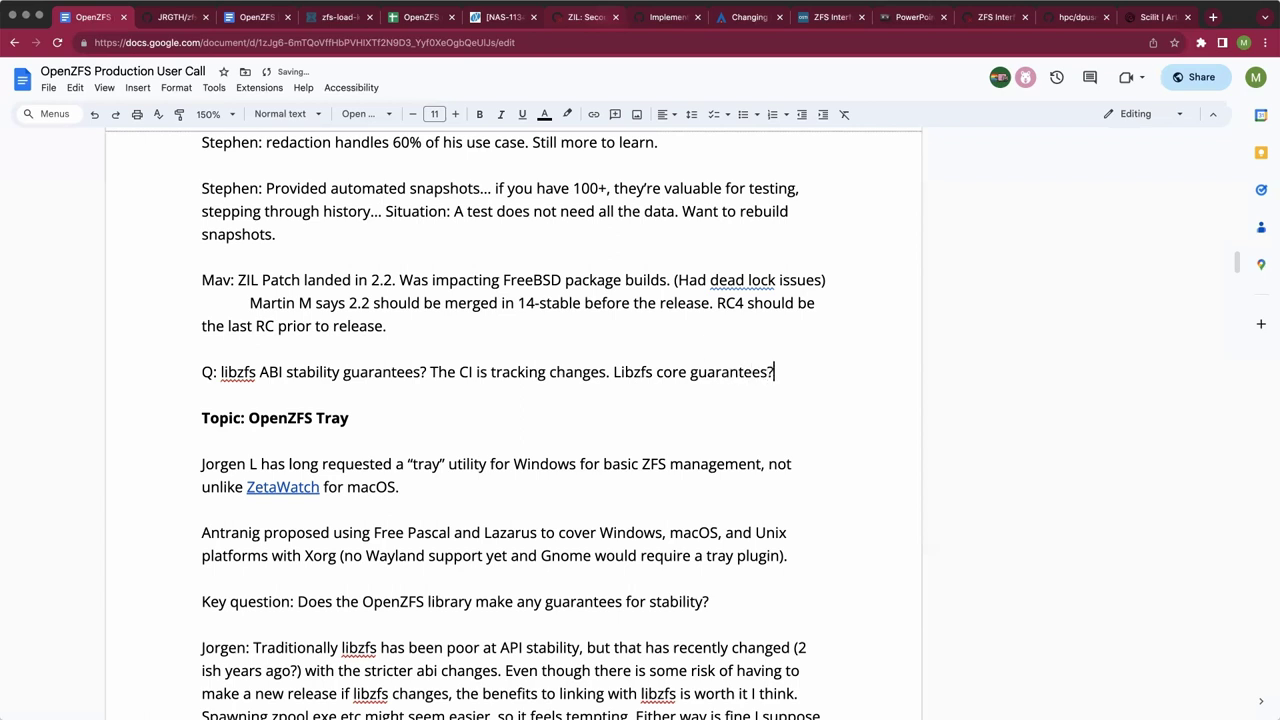
{"action": "left_click", "coordinate": [621, 372]}
{"action": "key", "text": "BackSpace"}
{"action": "type", "text": "l"}
{"action": "left_click", "coordinate": [770, 372]}
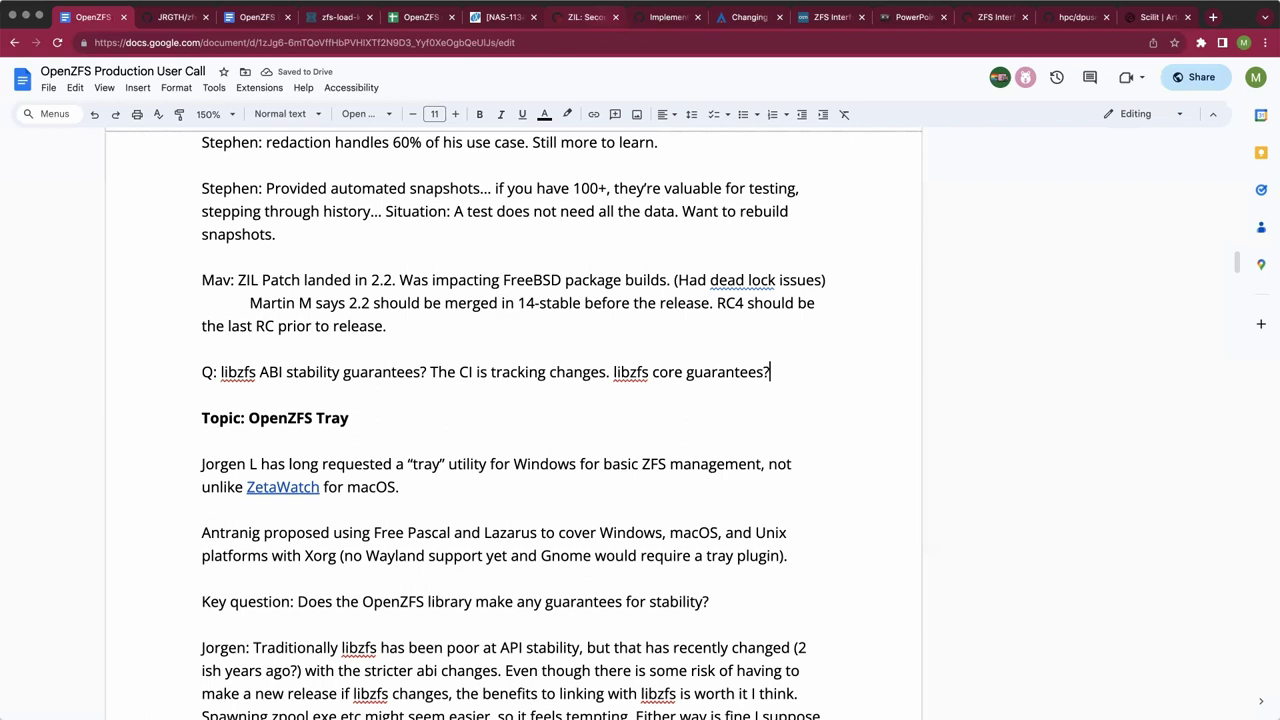
Change "ABI" to "API" in the Q line and add another empty line above the "Topic: OpenZFS Tray" heading.
{"action": "left_click", "coordinate": [279, 372]}
{"action": "key", "text": "BackSpace"}
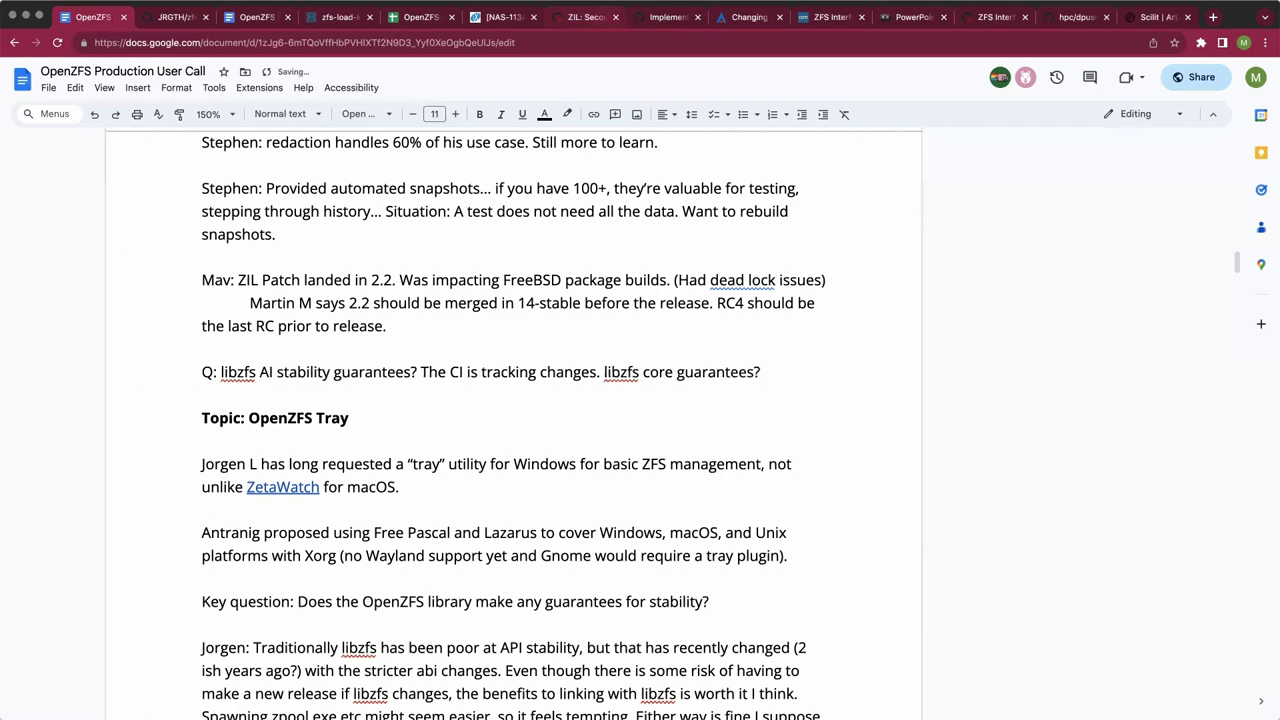
{"action": "type", "text": "P"}
{"action": "left_click", "coordinate": [203, 394]}
{"action": "key", "text": "Return"}
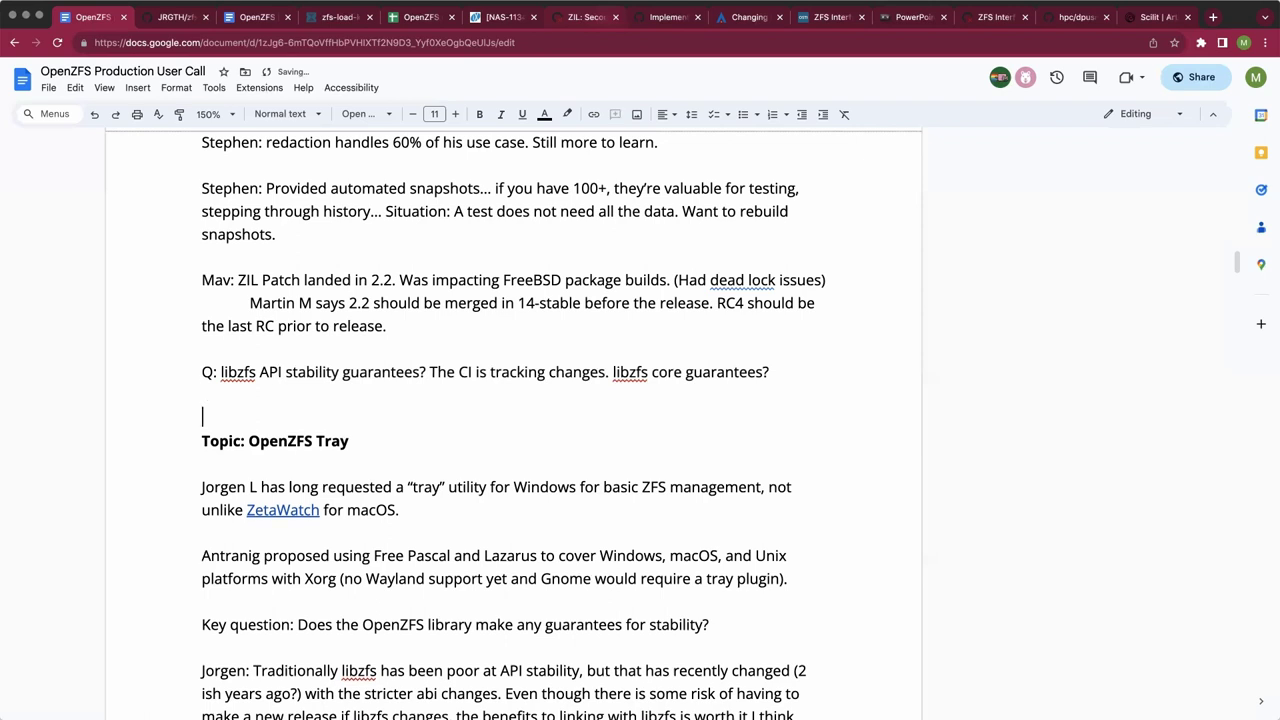
Add the line "Q: Advantages? A: Not forking for lots of operations." directly below the libzfs API stability question.
{"action": "left_click", "coordinate": [240, 373]}
{"action": "left_click", "coordinate": [392, 460]}
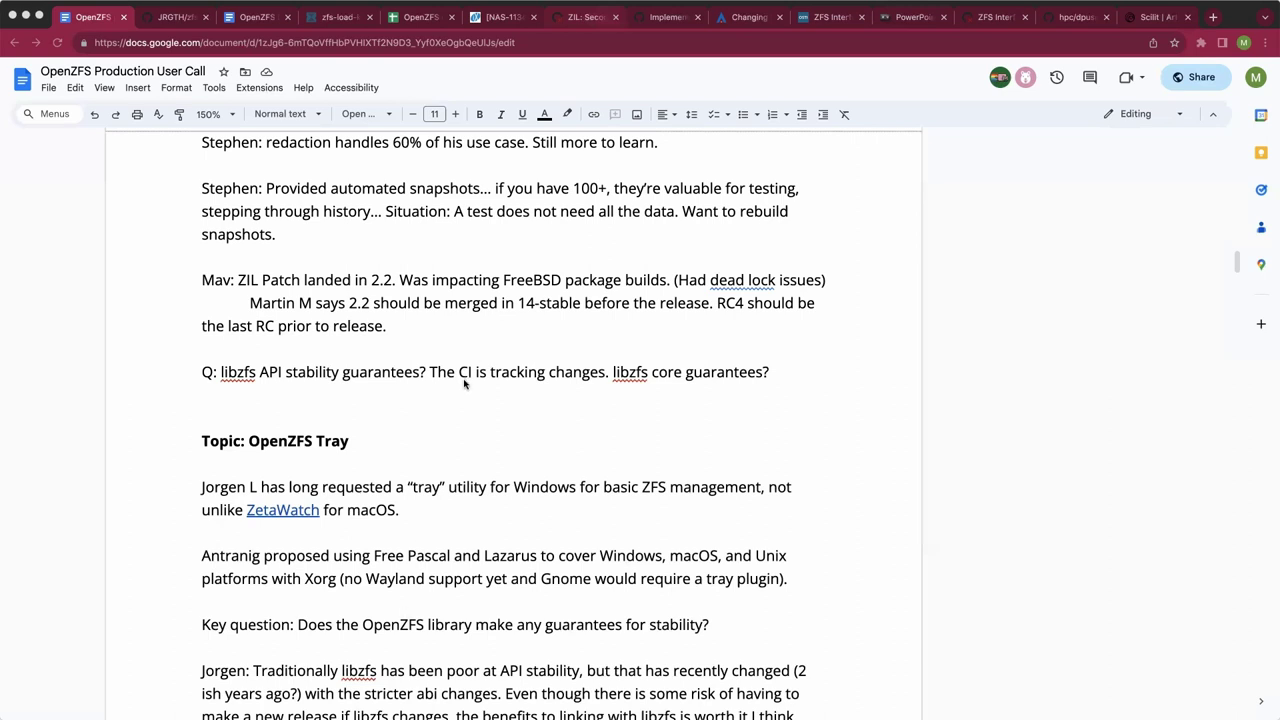
{"action": "scroll", "coordinate": [452, 390], "scroll_direction": "down", "scroll_amount": 1}
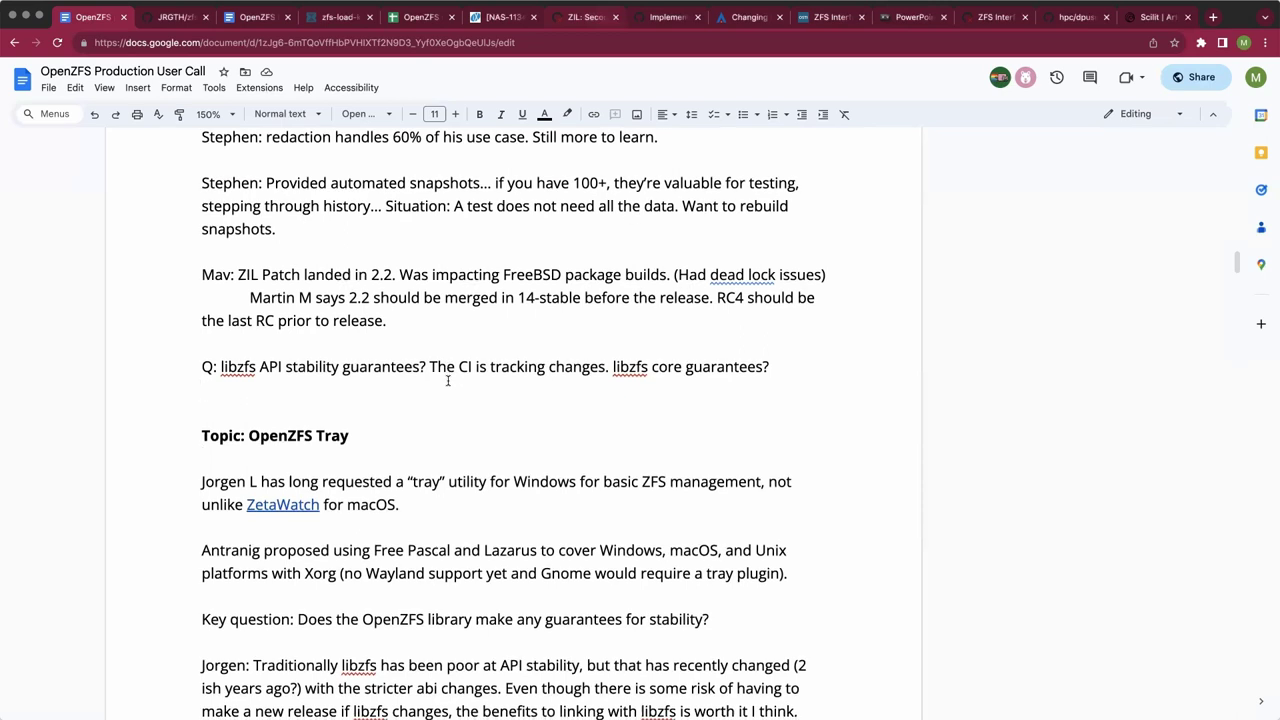
{"action": "left_click", "coordinate": [448, 380]}
{"action": "type", "text": "Q: Advan"}
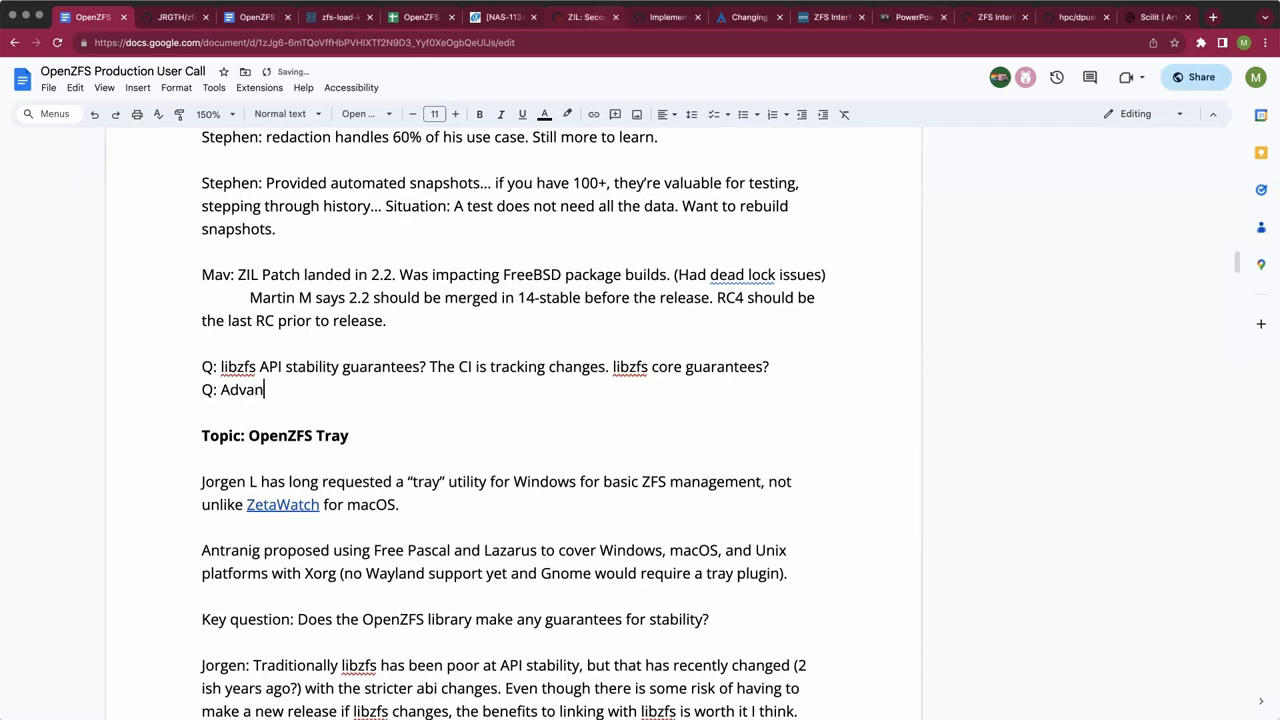
{"action": "type", "text": "tages? A: Not forking for lots of operations."}
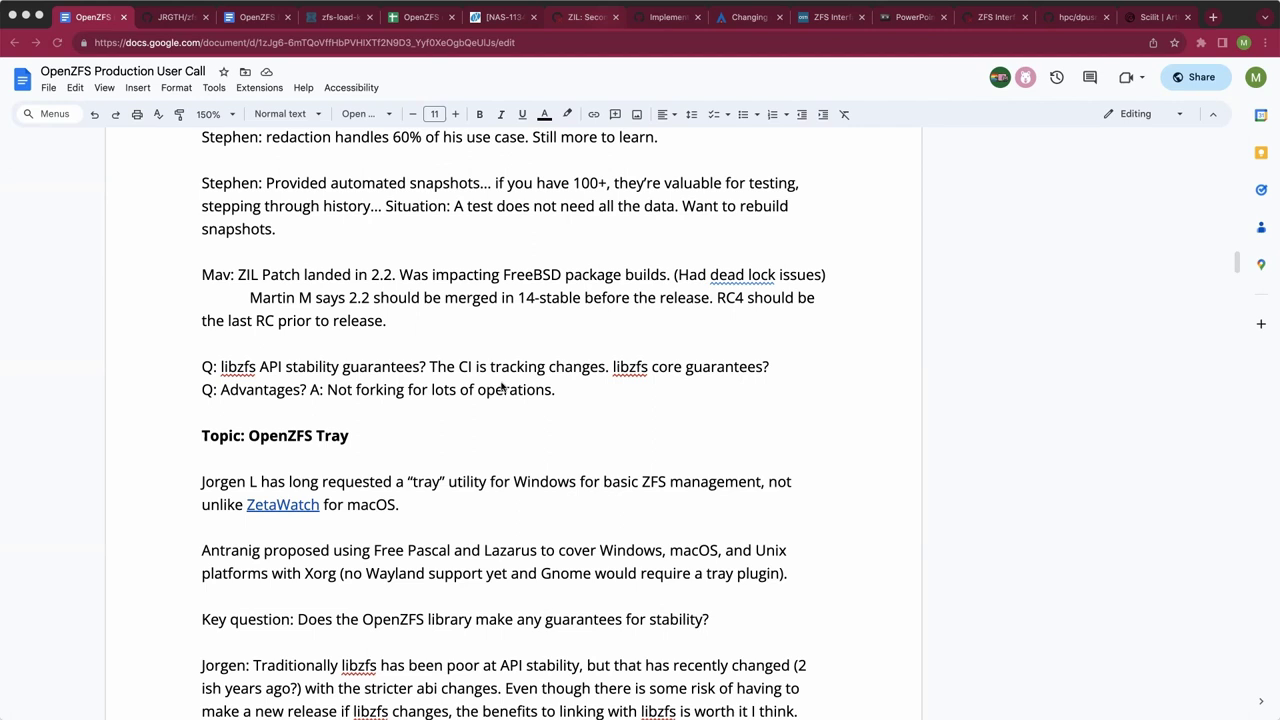
Append "Sgutils for 100's of disks can be an issue. Python" to the end of the advantages answer.
{"action": "left_click", "coordinate": [585, 389]}
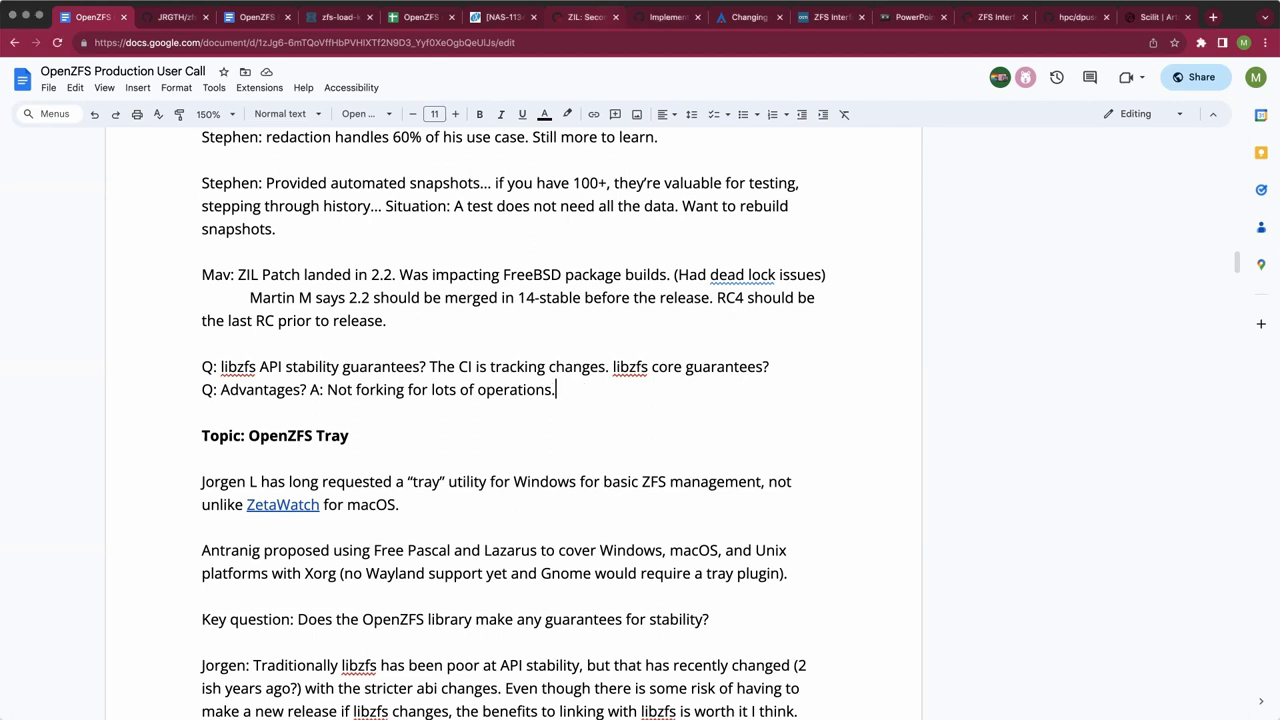
{"action": "type", "text": "s"}
{"action": "type", "text": "gutils for "}
{"action": "type", "text": "100"}
{"action": "type", "text": "'s of disks "}
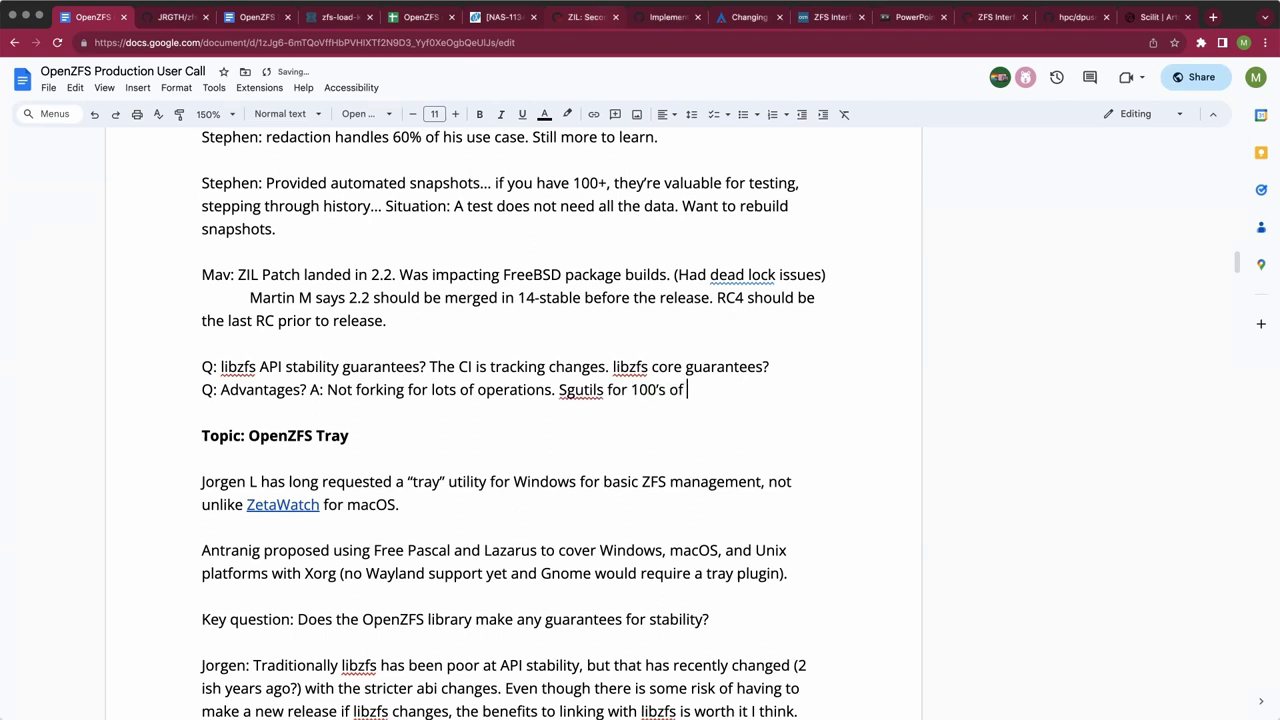
{"action": "type", "text": "can be an "}
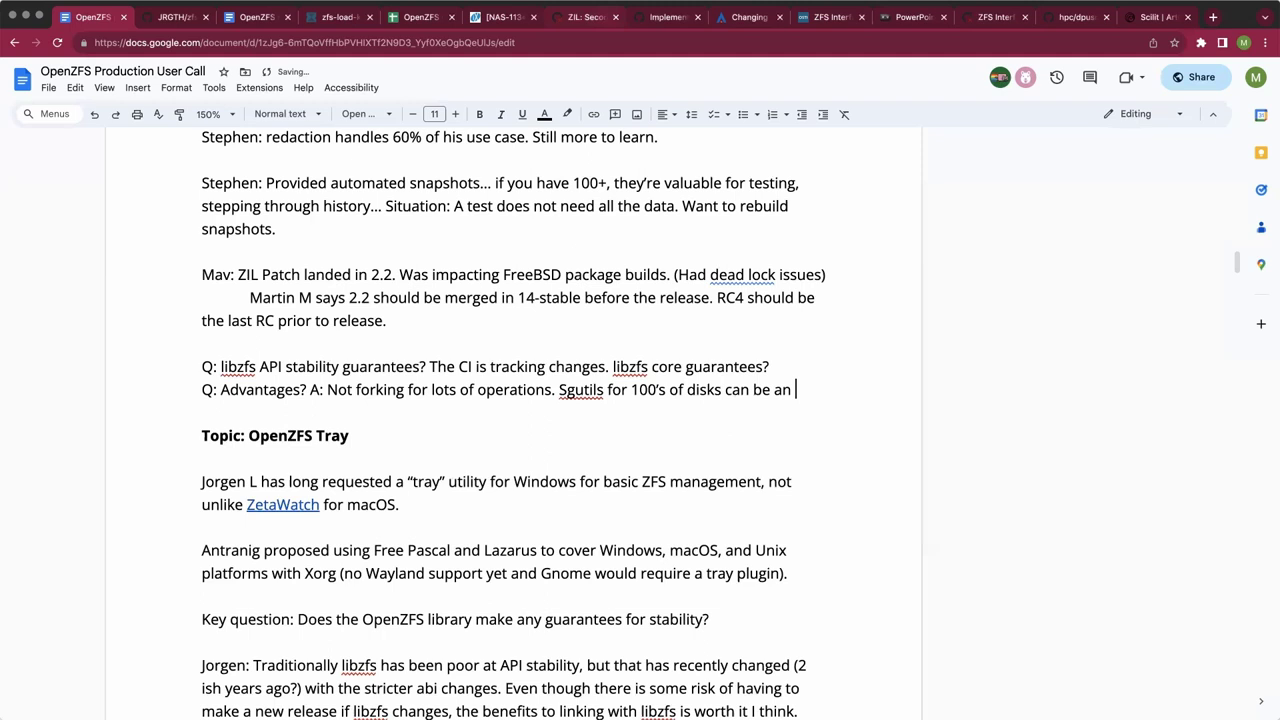
{"action": "type", "text": "issue. Python "}
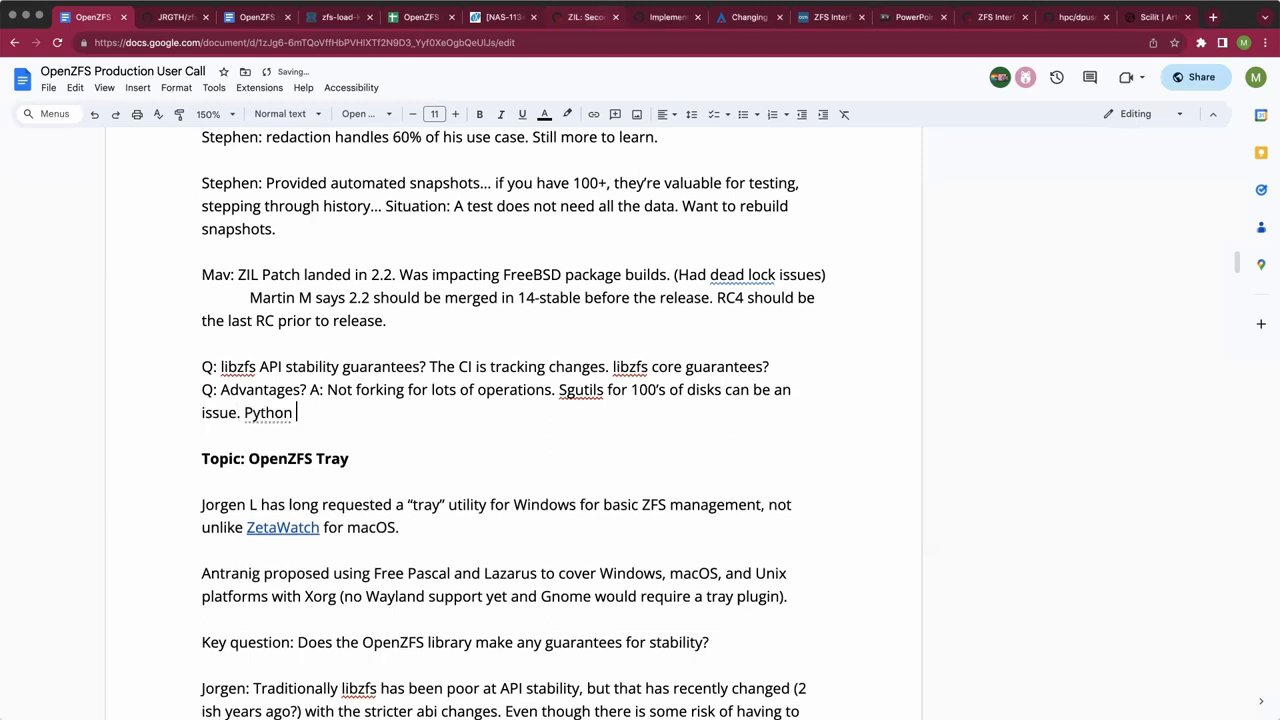
Continue the Python sentence with "can have its own issues but the python".
{"action": "type", "text": "can have it s ow"}
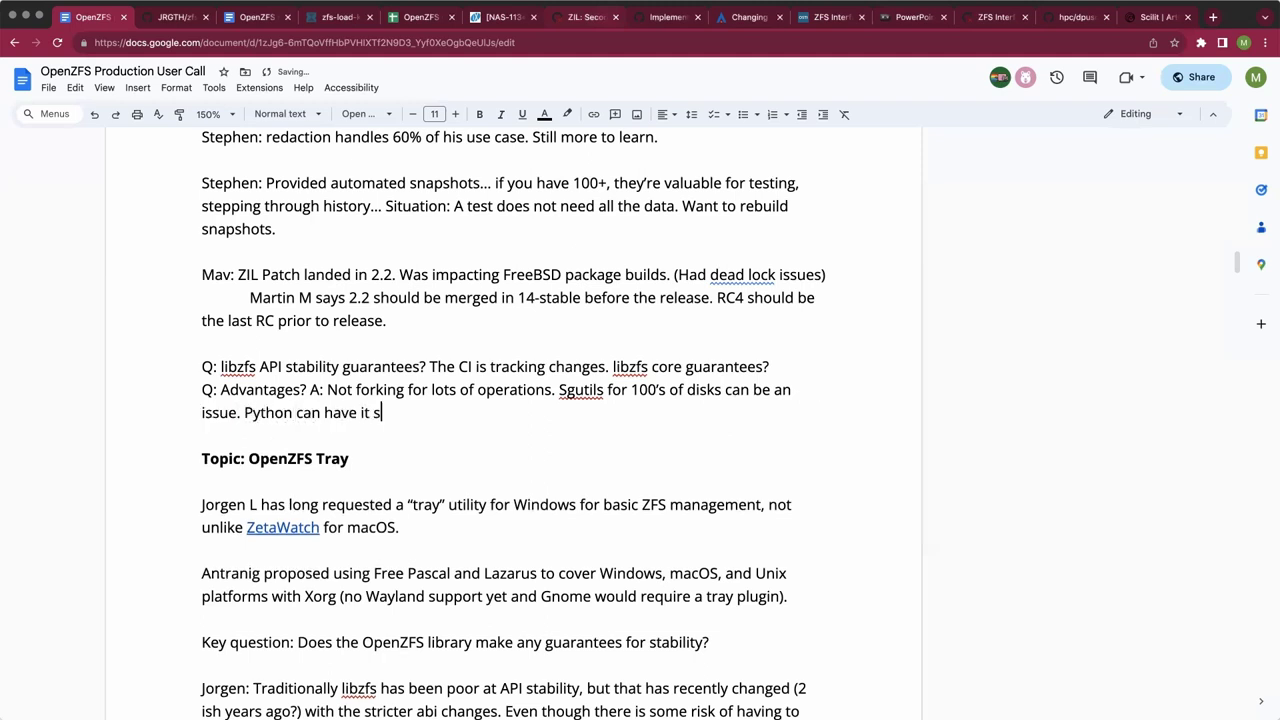
{"action": "key", "text": "BackSpace"}
{"action": "key", "text": "BackSpace"}
{"action": "key", "text": "BackSpace"}
{"action": "key", "text": "BackSpace"}
{"action": "key", "text": "BackSpace"}
{"action": "type", "text": "s own issues but the"}
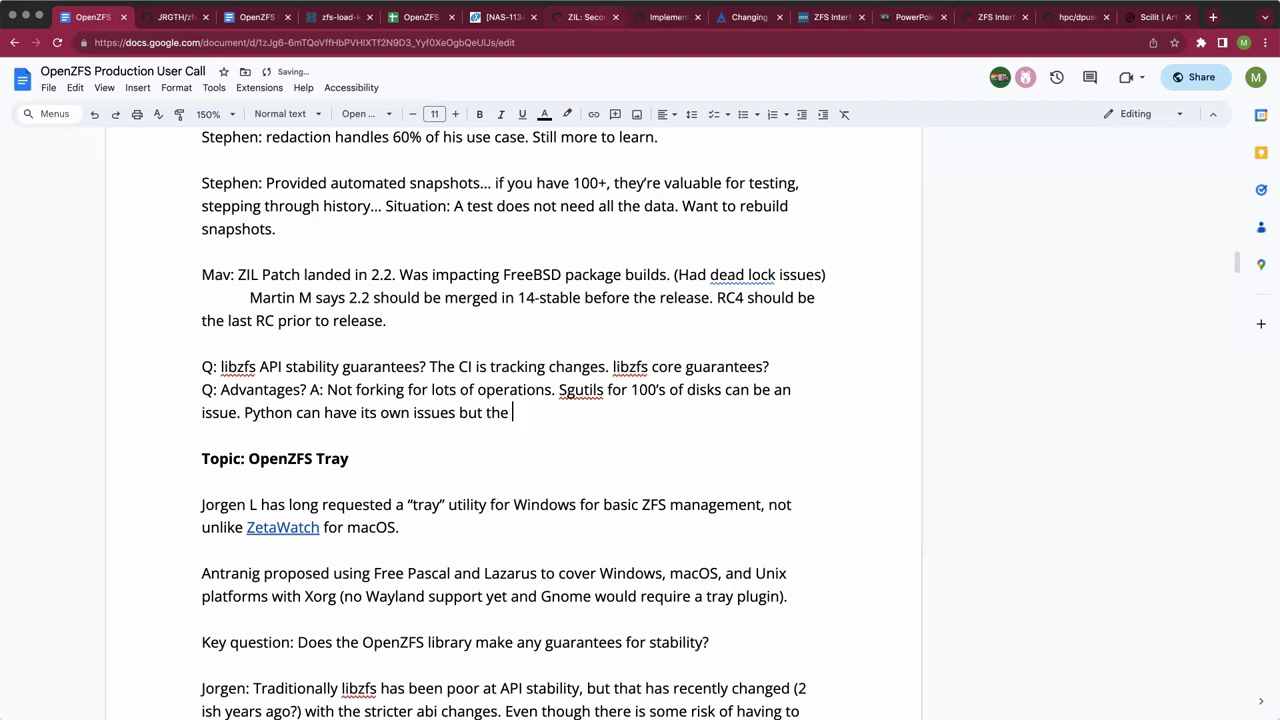
{"action": "type", "text": " python"}
Correct the word "Sgutils" to "sg_utils" in the advantages answer.
{"action": "left_click", "coordinate": [567, 389]}
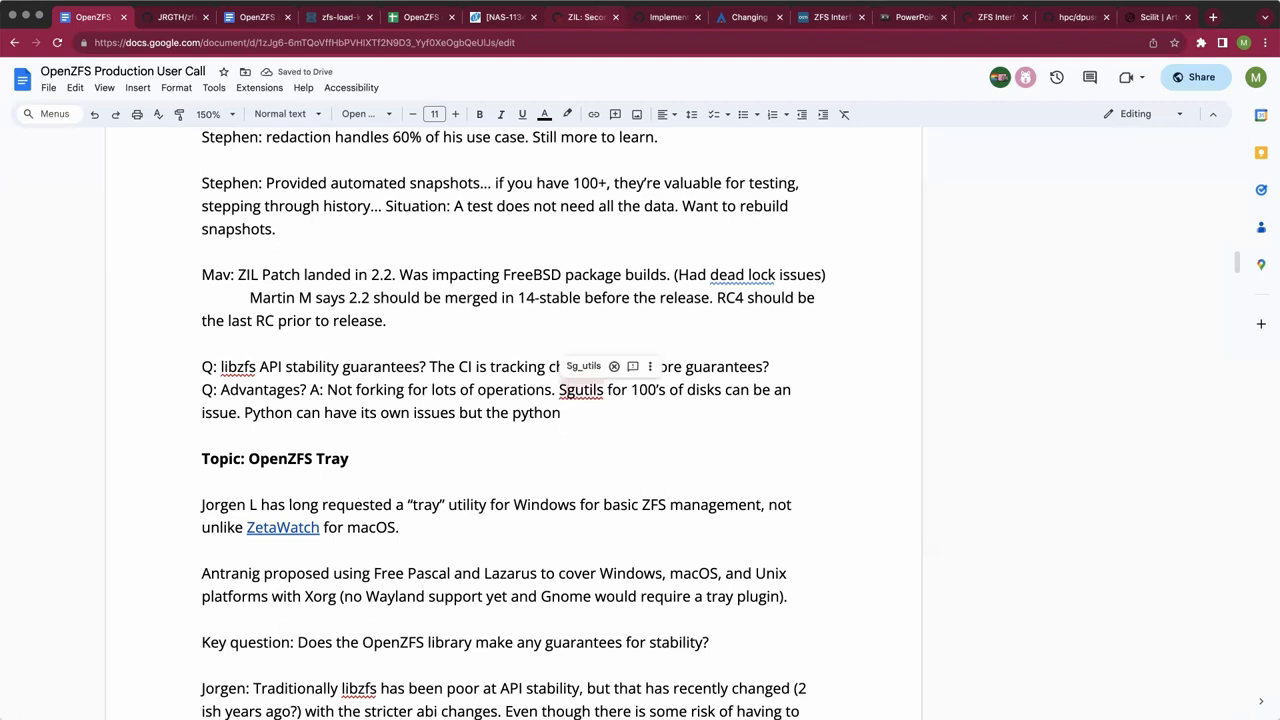
{"action": "key", "text": "BackSpace"}
{"action": "type", "text": "s"}
{"action": "left_click", "coordinate": [574, 389]}
{"action": "type", "text": "_"}
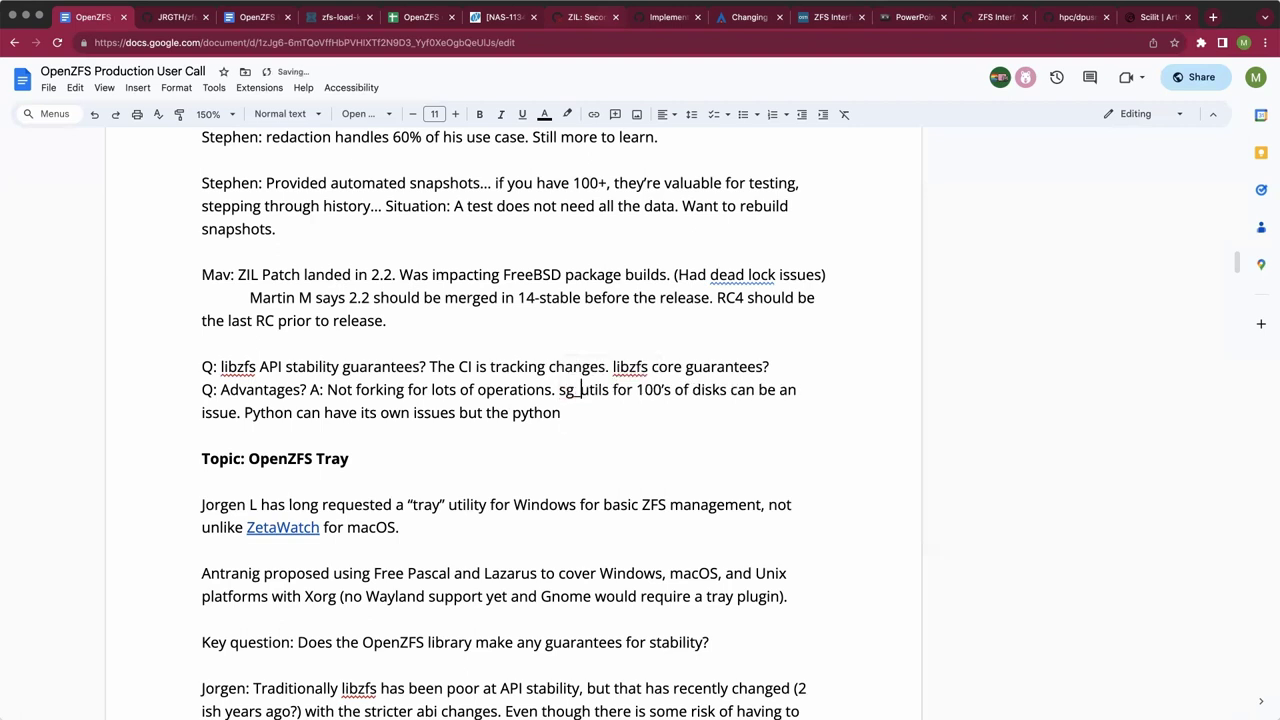
Complete the Python sentence with "library can help with API changes.".
{"action": "key", "text": "Down"}
{"action": "type", "text": "librar"}
{"action": "type", "text": "y "}
{"action": "type", "text": "can "}
{"action": "type", "text": "be"}
{"action": "key", "text": "BackSpace"}
{"action": "key", "text": "BackSpace"}
{"action": "type", "text": "help with "}
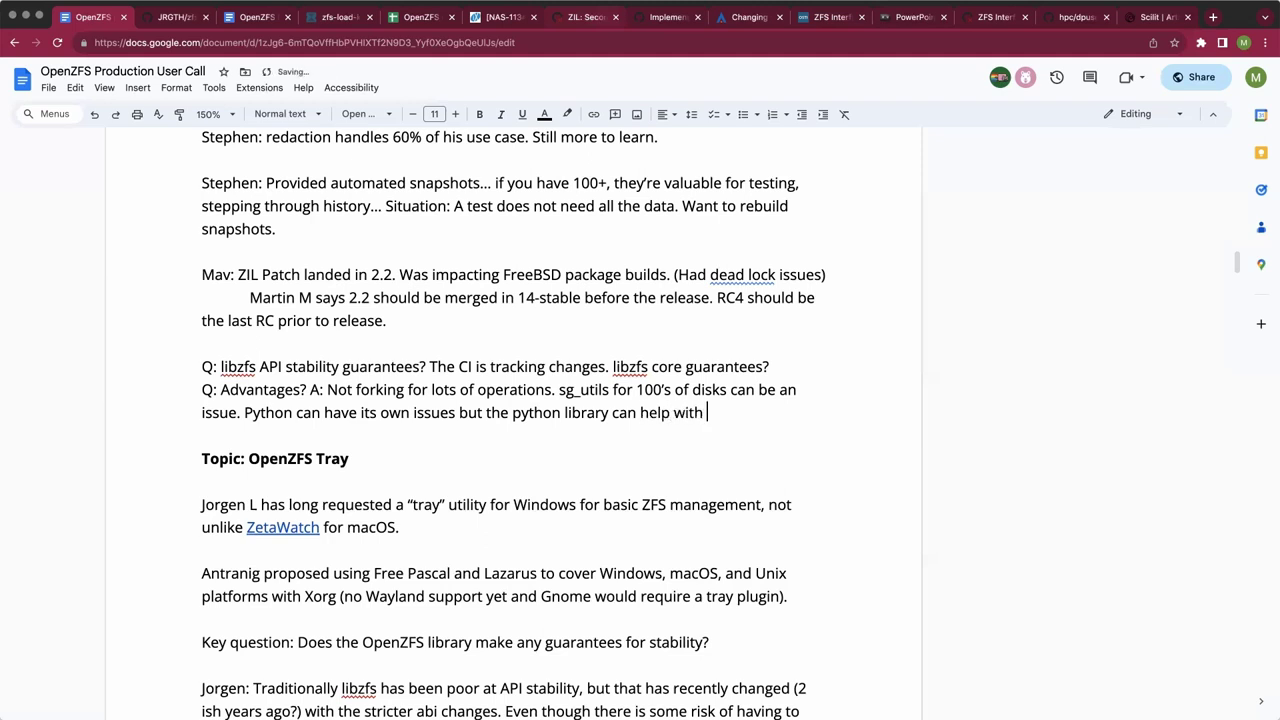
{"action": "type", "text": "API changes."}
Add a separate paragraph with the speaker's first name and the note "CTL port naming… make this port a symlink in /dev/cam ?".
{"action": "key", "text": "Return"}
{"action": "key", "text": "Return"}
{"action": "type", "text": "Jan"}
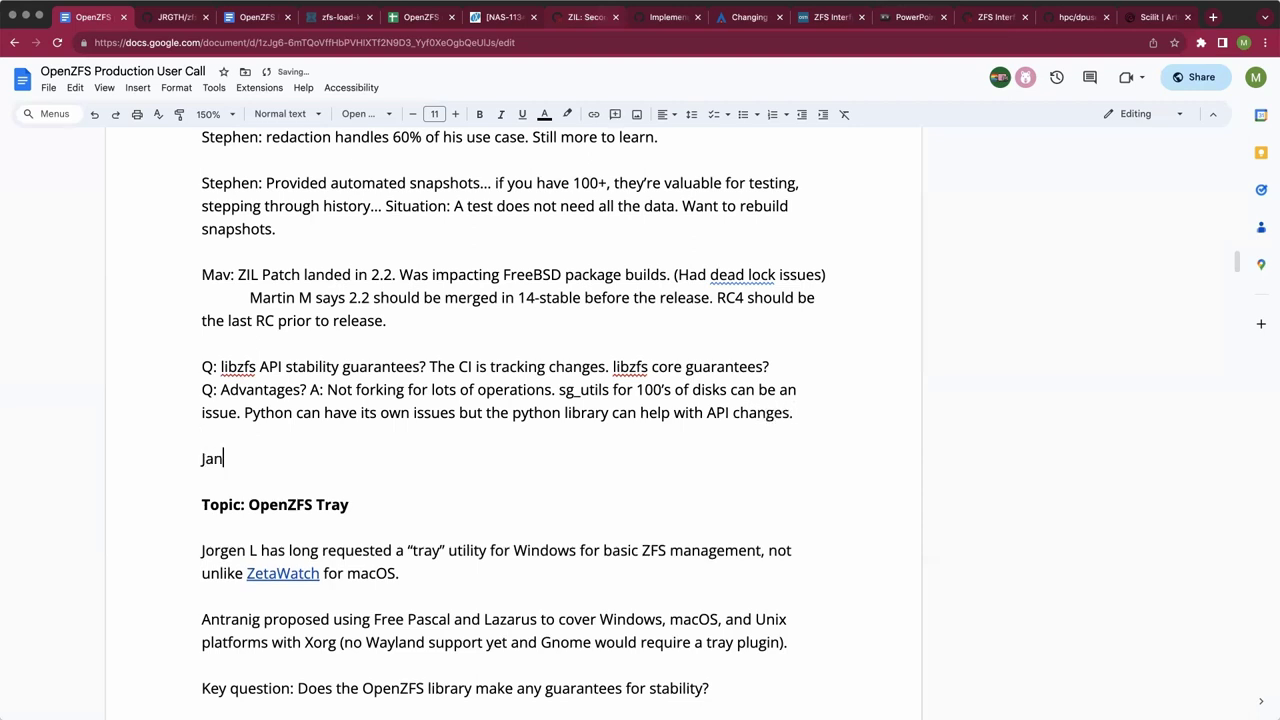
{"action": "type", "text": ": CTL port naming"}
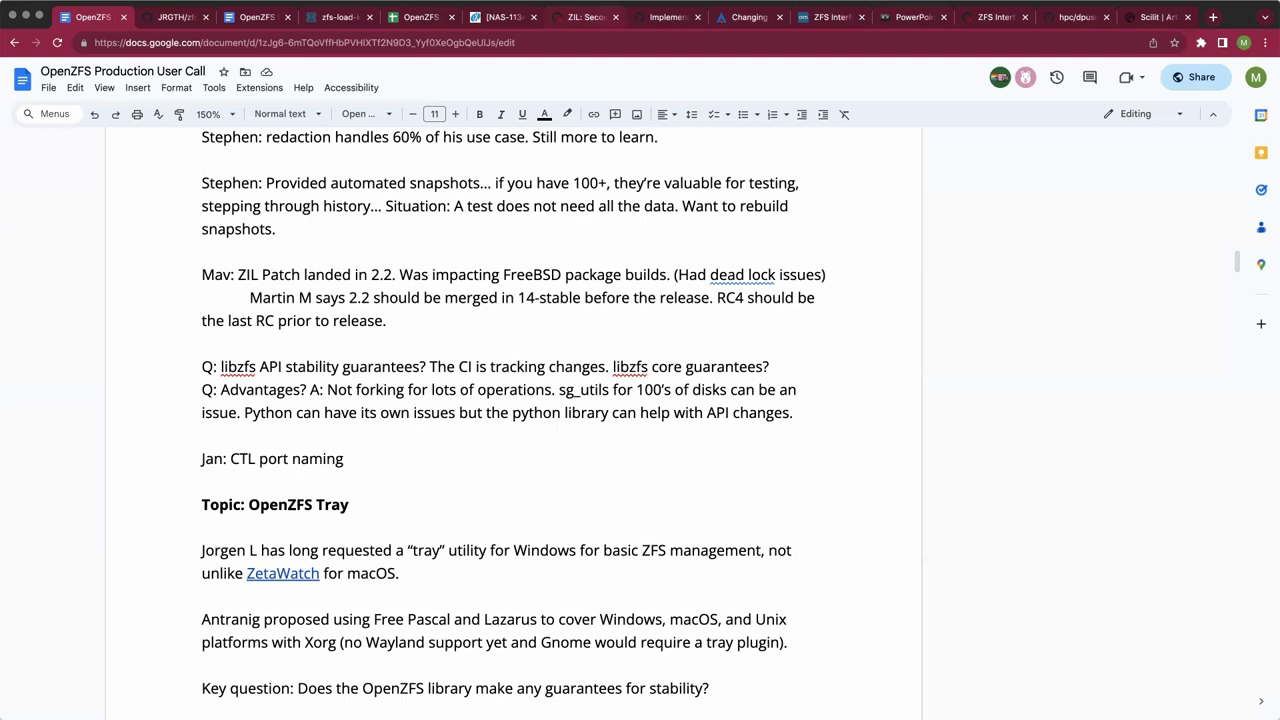
{"action": "key", "text": "BackSpace"}
{"action": "type", "text": "... make this port a "}
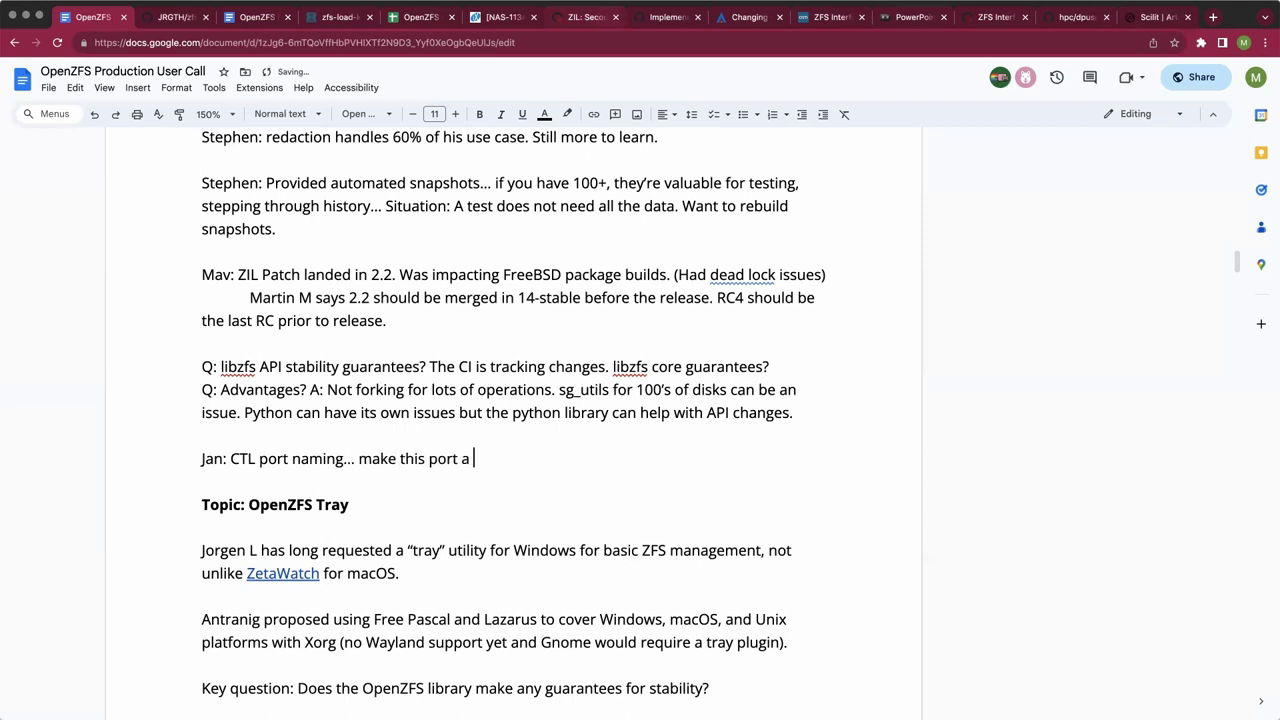
{"action": "type", "text": "symlink in /dev/cam ?"}
{"action": "key", "text": "BackSpace"}
{"action": "type", "text": "?"}
{"action": "key", "text": "Return"}
{"action": "key", "text": "Return"}
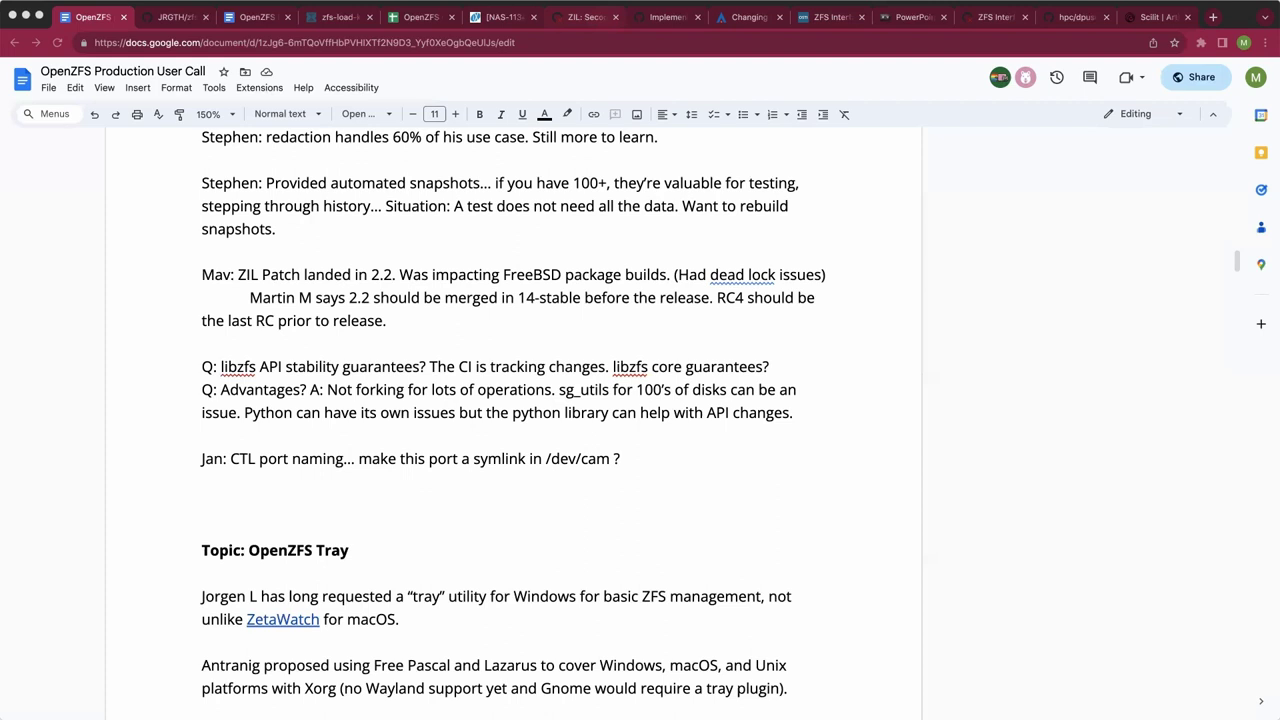
Remove the surplus blank space between the CTL port naming note and the "Topic: OpenZFS Tray" heading.
{"action": "left_click", "coordinate": [694, 457]}
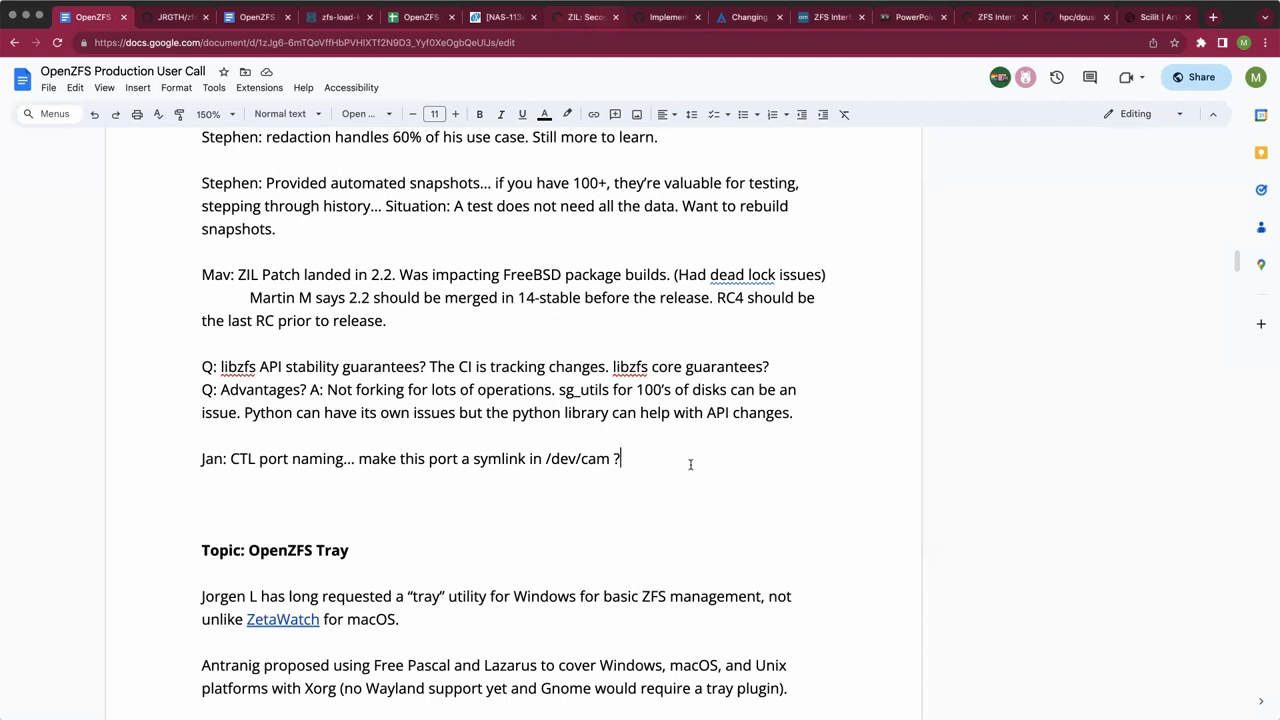
{"action": "scroll", "coordinate": [693, 460], "scroll_direction": "down", "scroll_amount": 2}
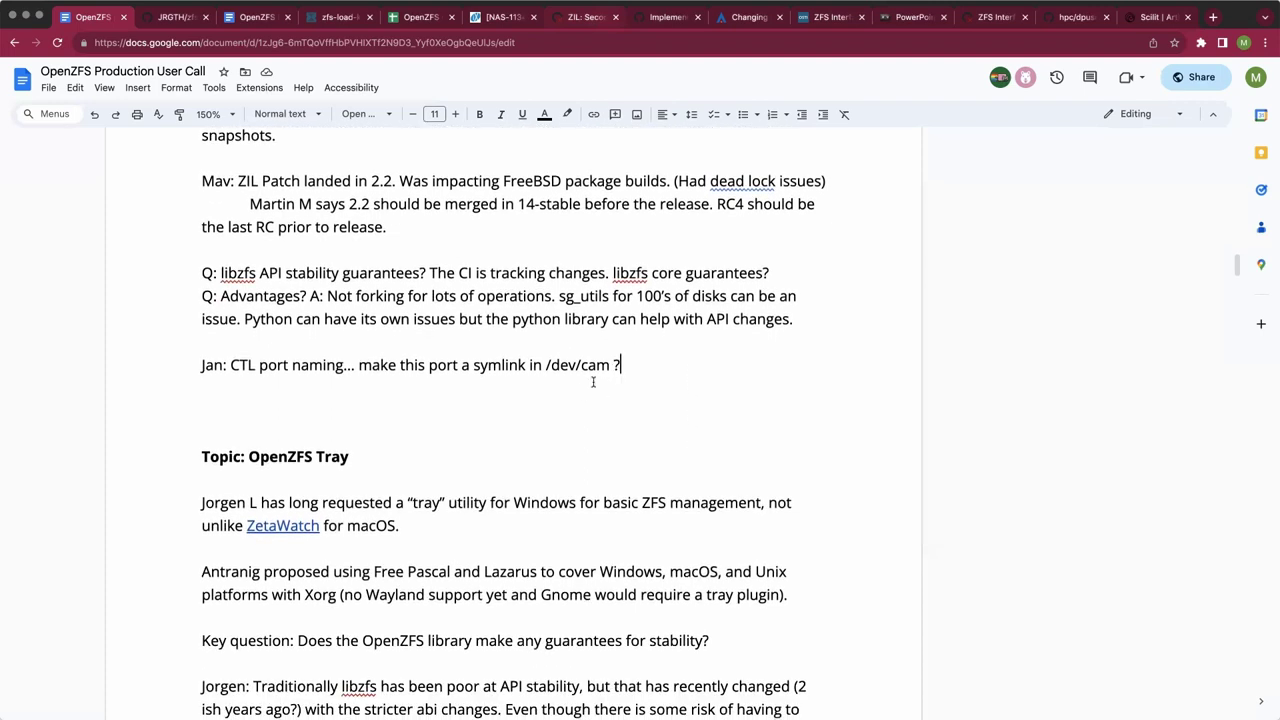
{"action": "left_click", "coordinate": [256, 365]}
{"action": "left_click", "coordinate": [631, 363]}
{"action": "double_click", "coordinate": [566, 435]}
{"action": "key", "text": "BackSpace"}
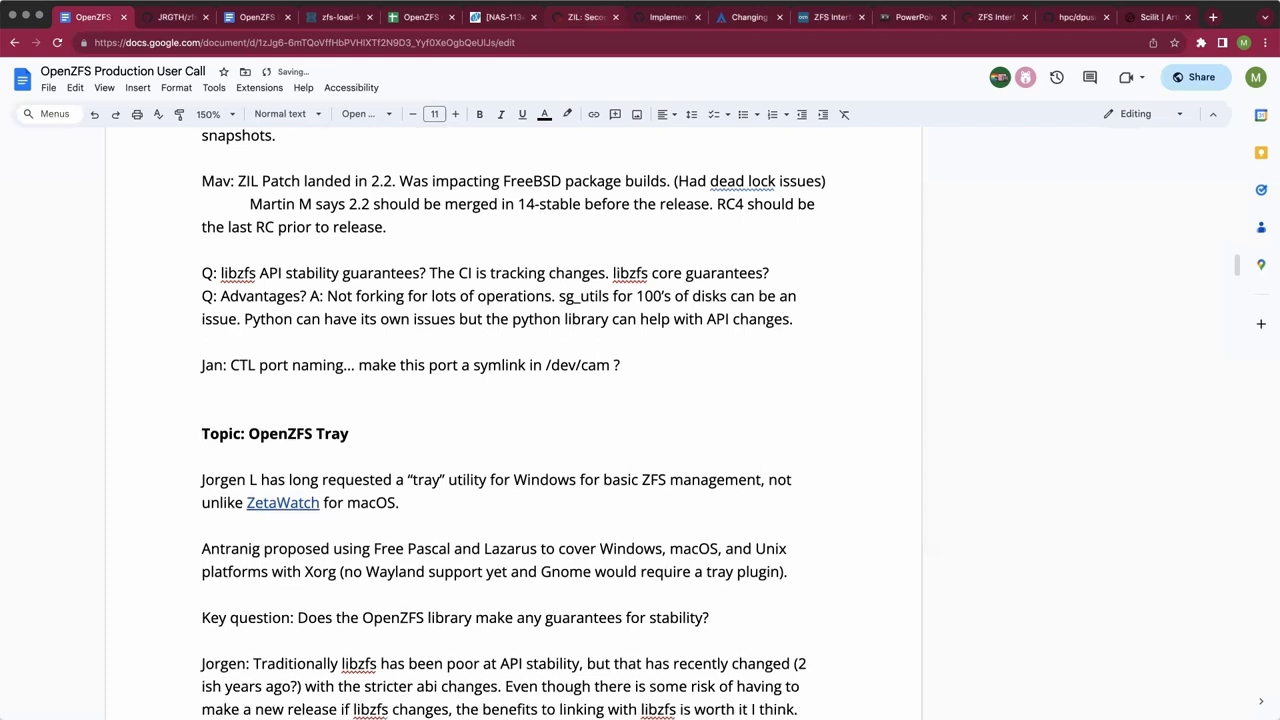
Skim the remaining meeting notes and examine the opening paragraph of the OpenZFS Tray topic.
{"action": "scroll", "coordinate": [566, 345], "scroll_direction": "down", "scroll_amount": 5}
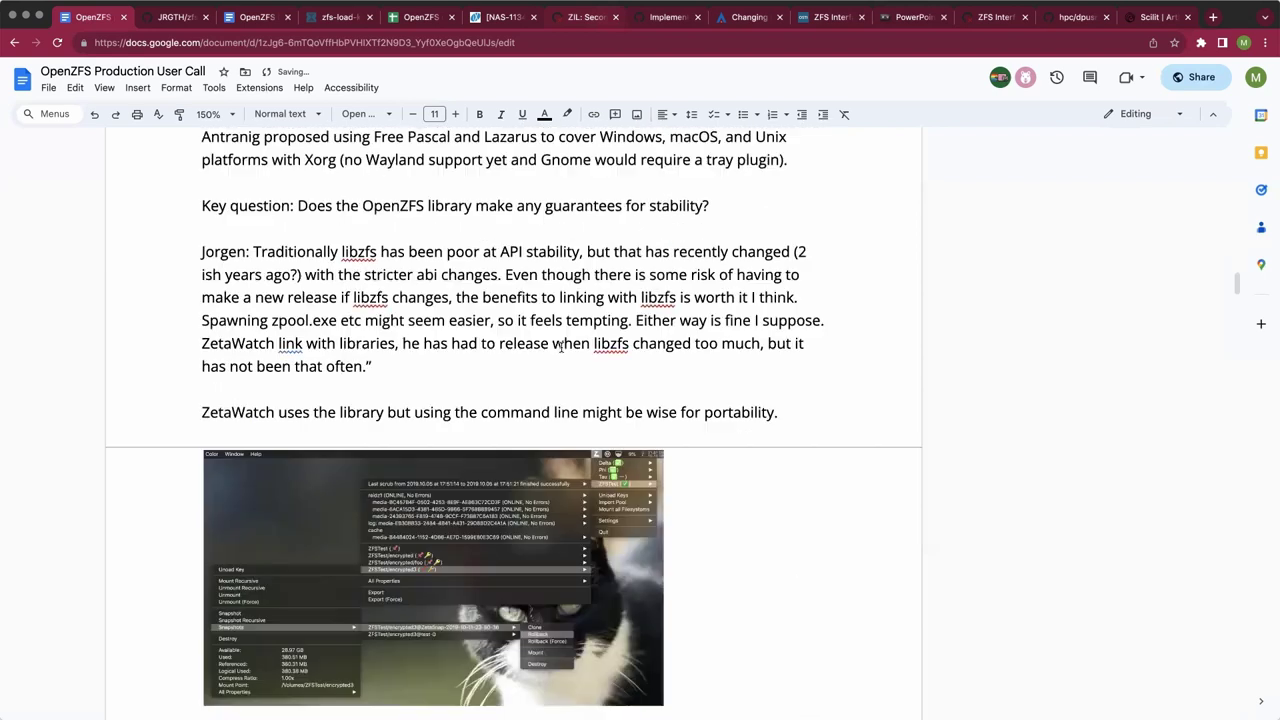
{"action": "scroll", "coordinate": [561, 347], "scroll_direction": "down", "scroll_amount": 6}
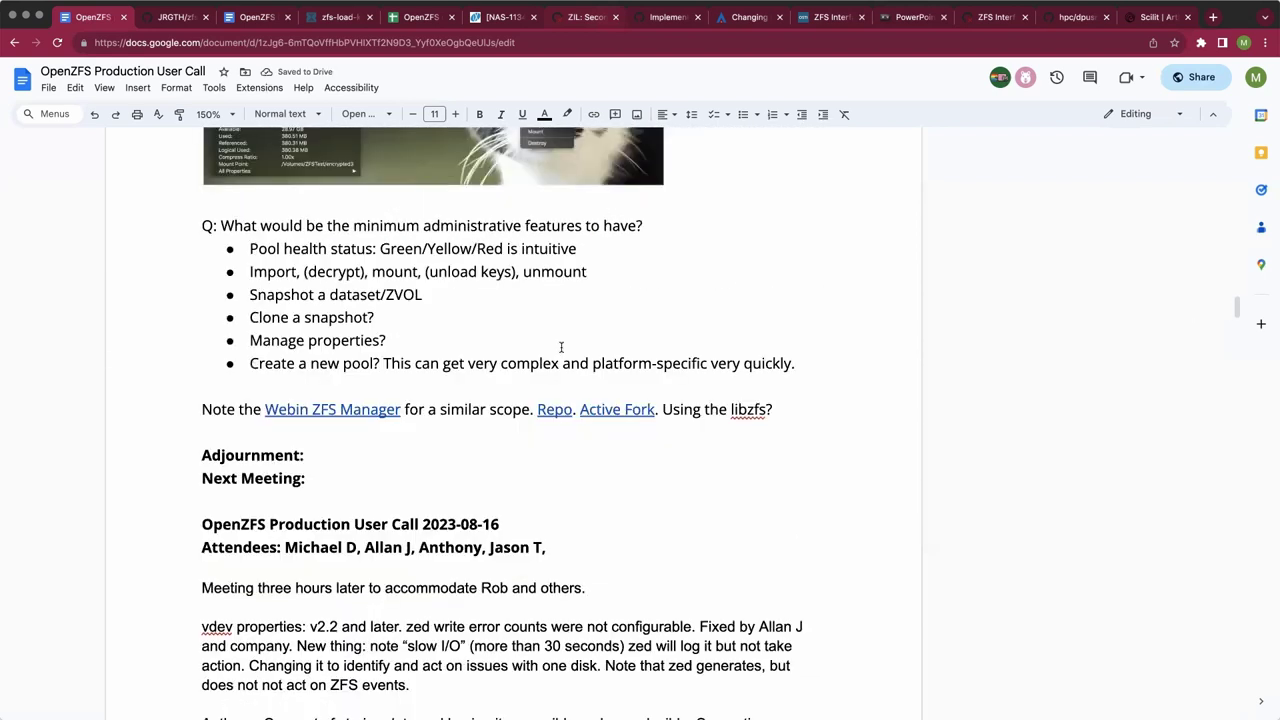
{"action": "scroll", "coordinate": [561, 347], "scroll_direction": "up", "scroll_amount": 7}
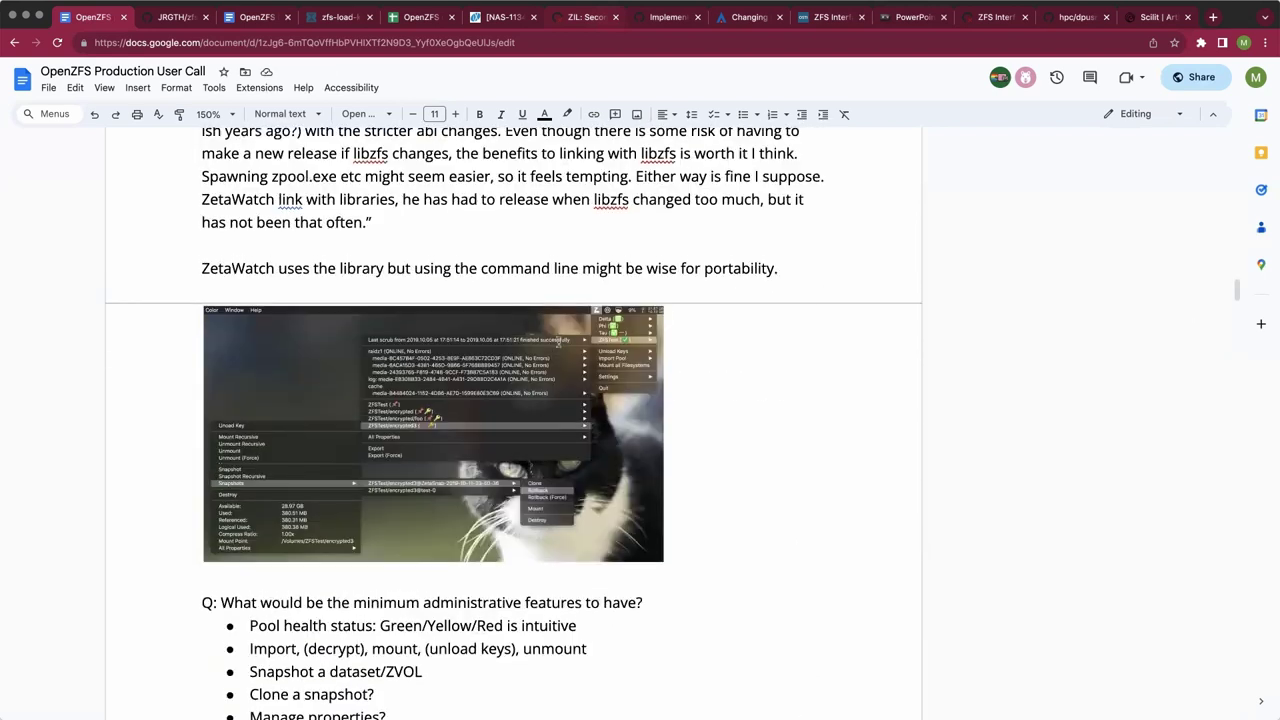
{"action": "scroll", "coordinate": [557, 343], "scroll_direction": "up", "scroll_amount": 1}
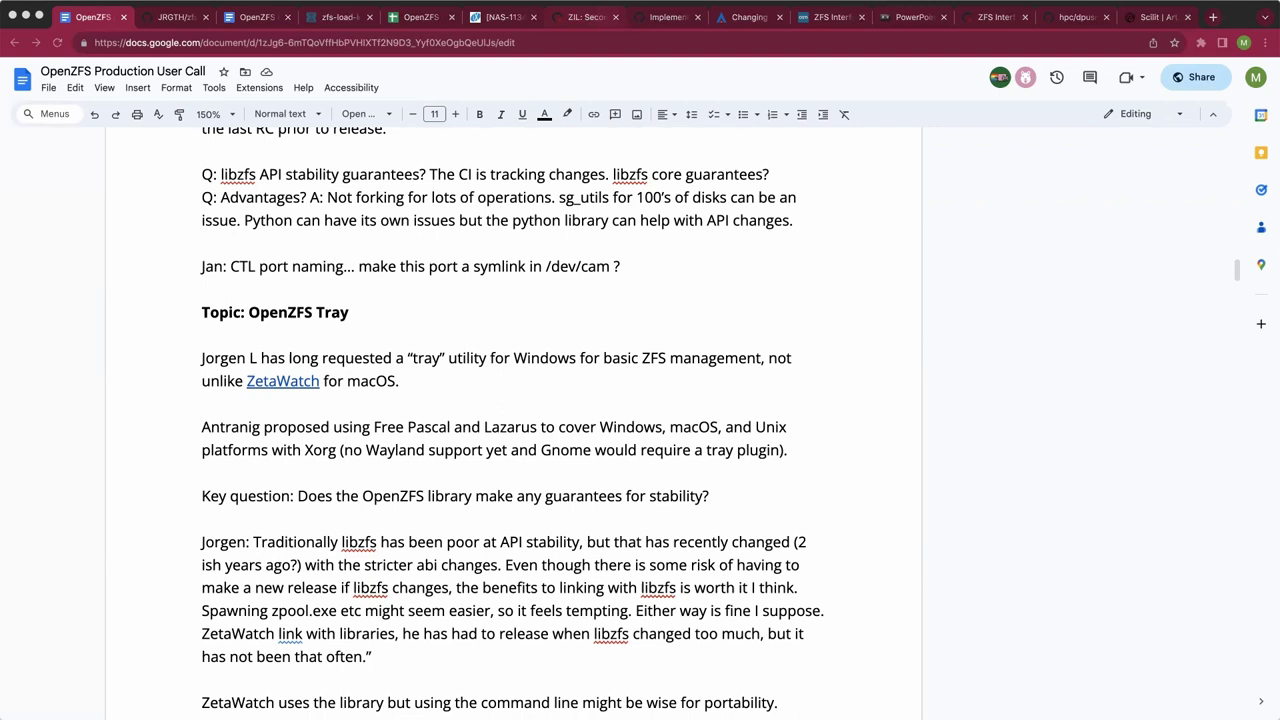
{"action": "left_click", "coordinate": [343, 331]}
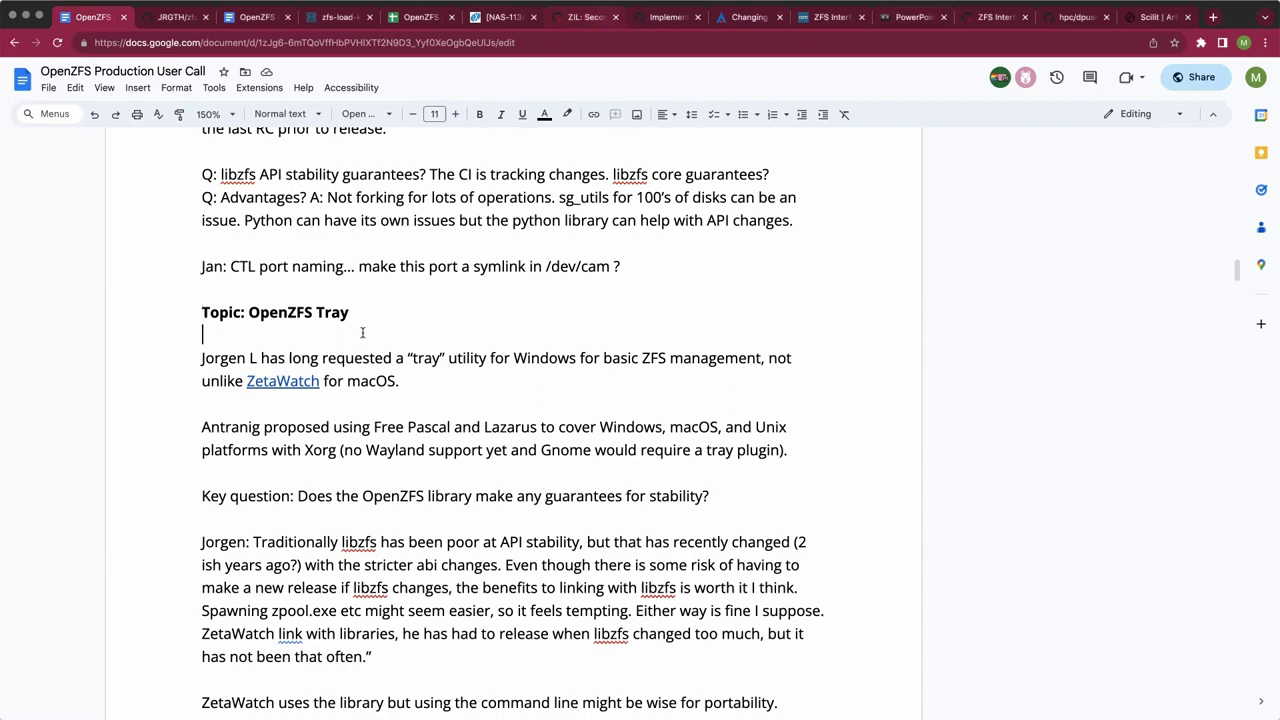
{"action": "left_click", "coordinate": [256, 358]}
{"action": "left_click_drag", "start_coordinate": [256, 358], "coordinate": [191, 348]}
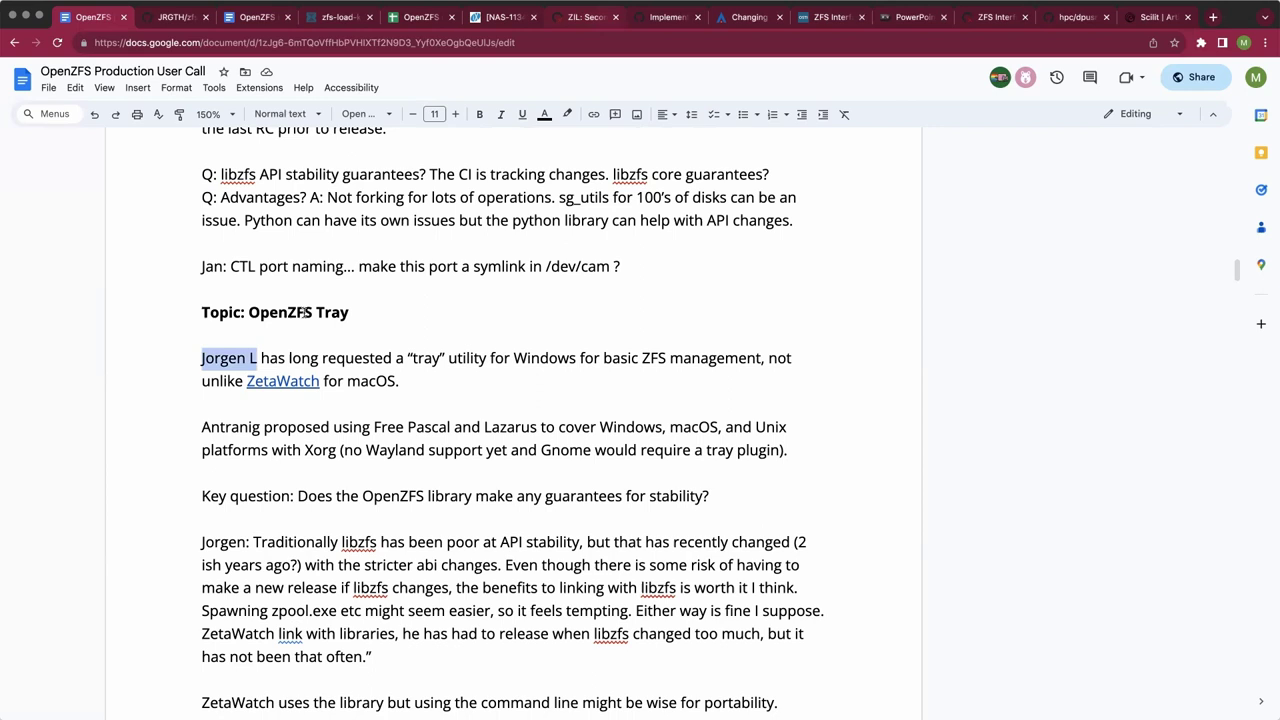
{"action": "left_click", "coordinate": [480, 379]}
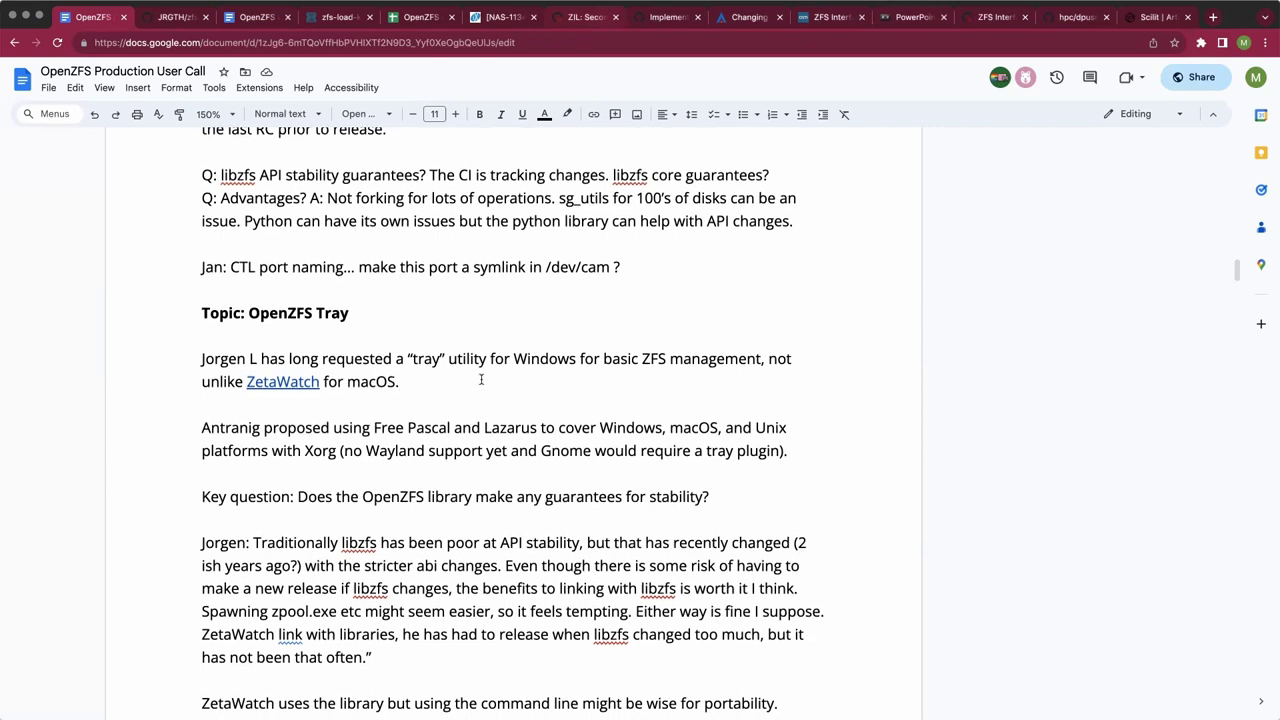
Review the rest of the OpenZFS Tray topic, including the ZetaWatch screenshot and the list of minimum administrative features.
{"action": "scroll", "coordinate": [486, 388], "scroll_direction": "down", "scroll_amount": 1}
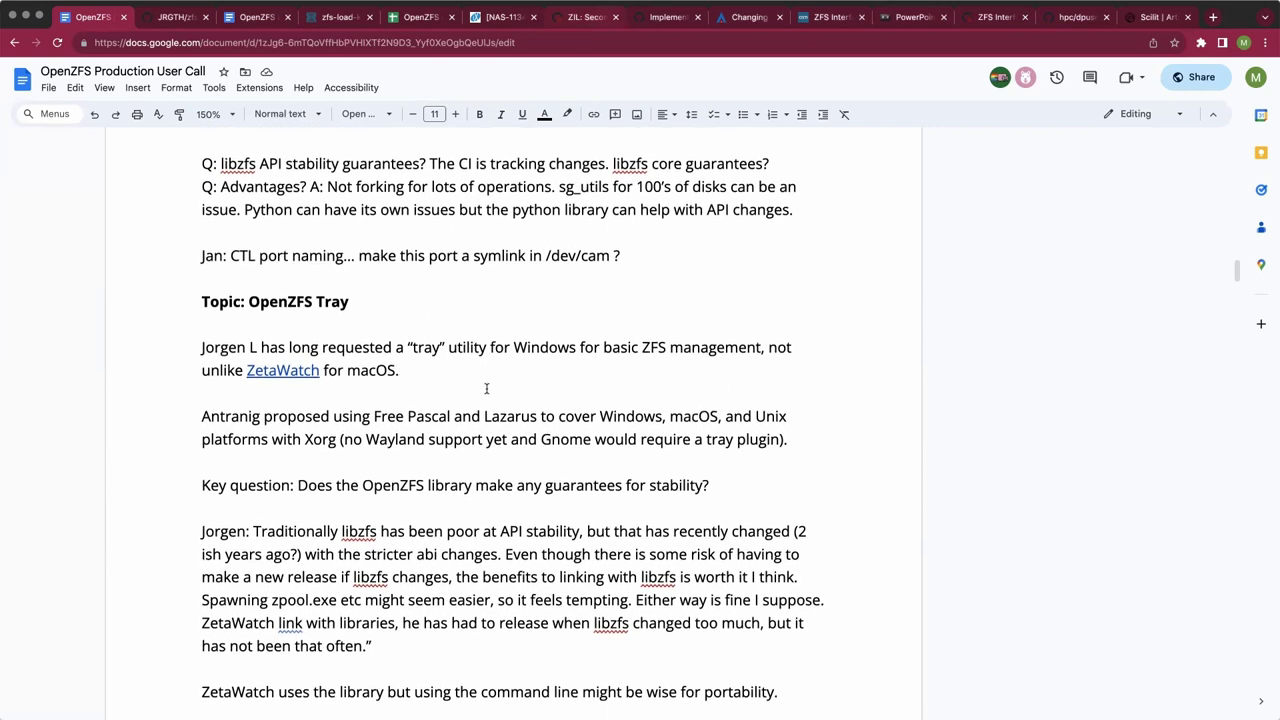
{"action": "scroll", "coordinate": [486, 392], "scroll_direction": "down", "scroll_amount": 2}
{"action": "scroll", "coordinate": [486, 400], "scroll_direction": "down", "scroll_amount": 5}
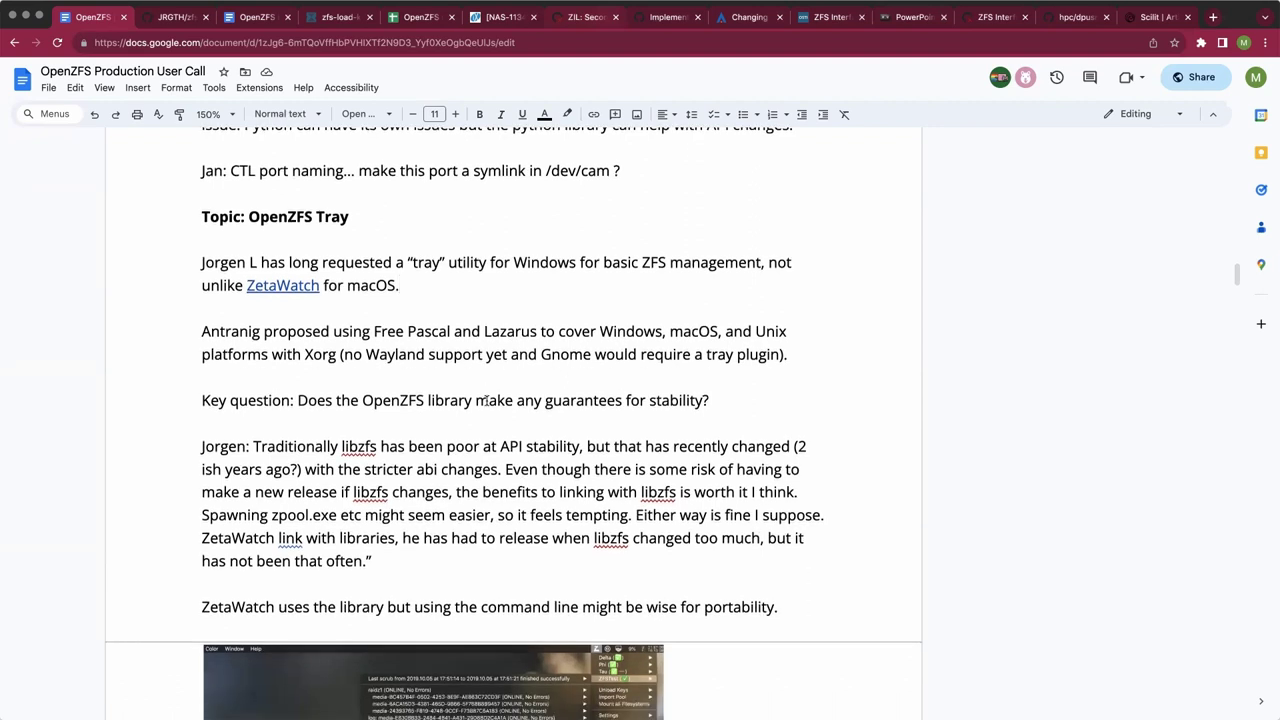
{"action": "scroll", "coordinate": [487, 407], "scroll_direction": "down", "scroll_amount": 3}
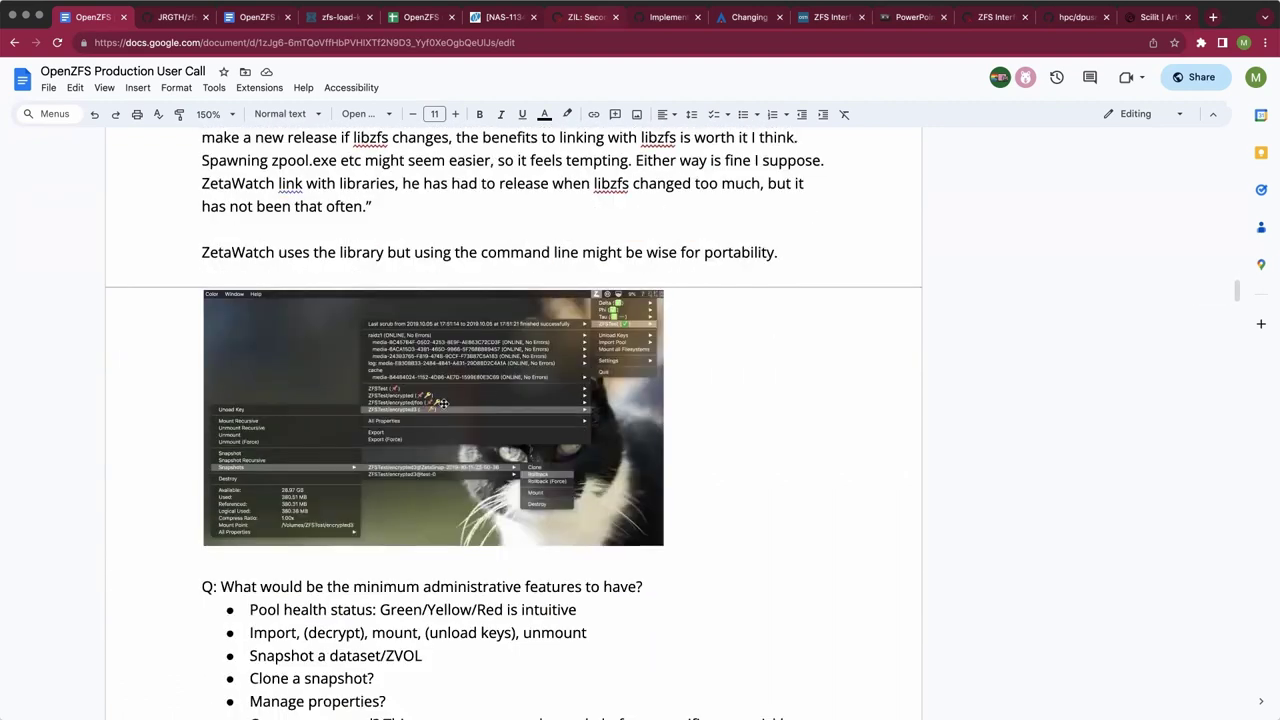
{"action": "left_click", "coordinate": [442, 403]}
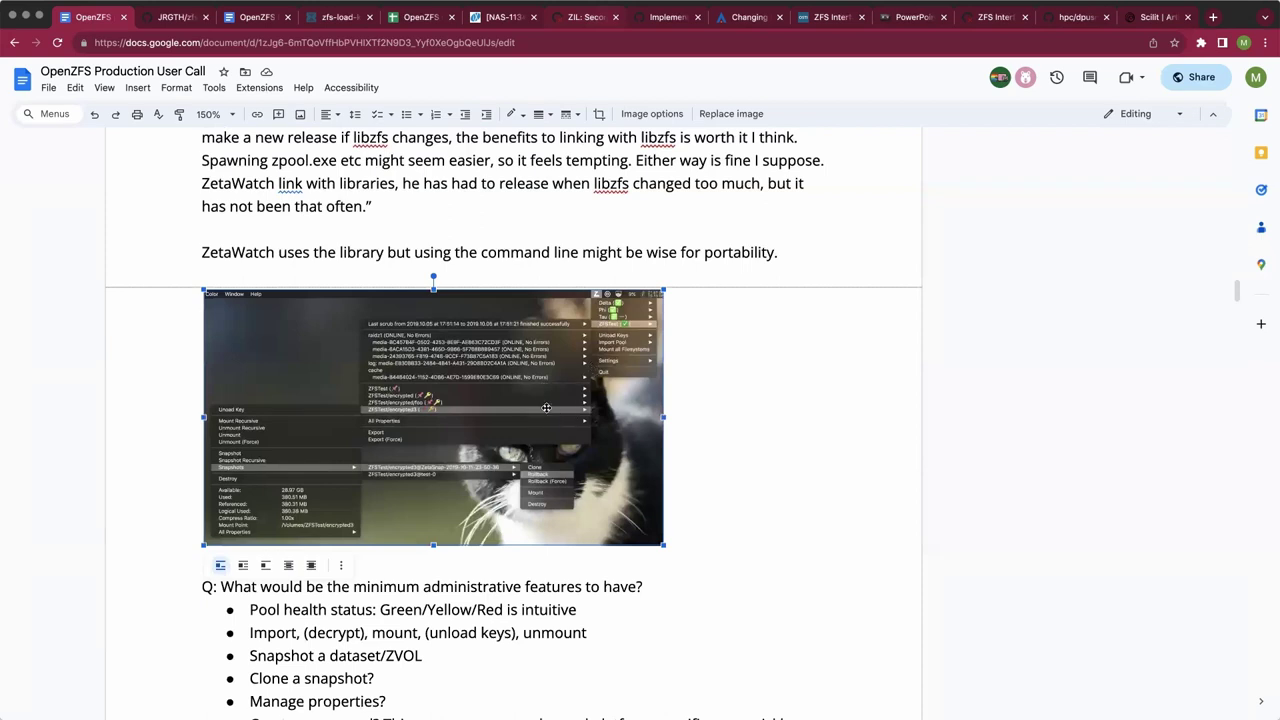
{"action": "left_click", "coordinate": [689, 372]}
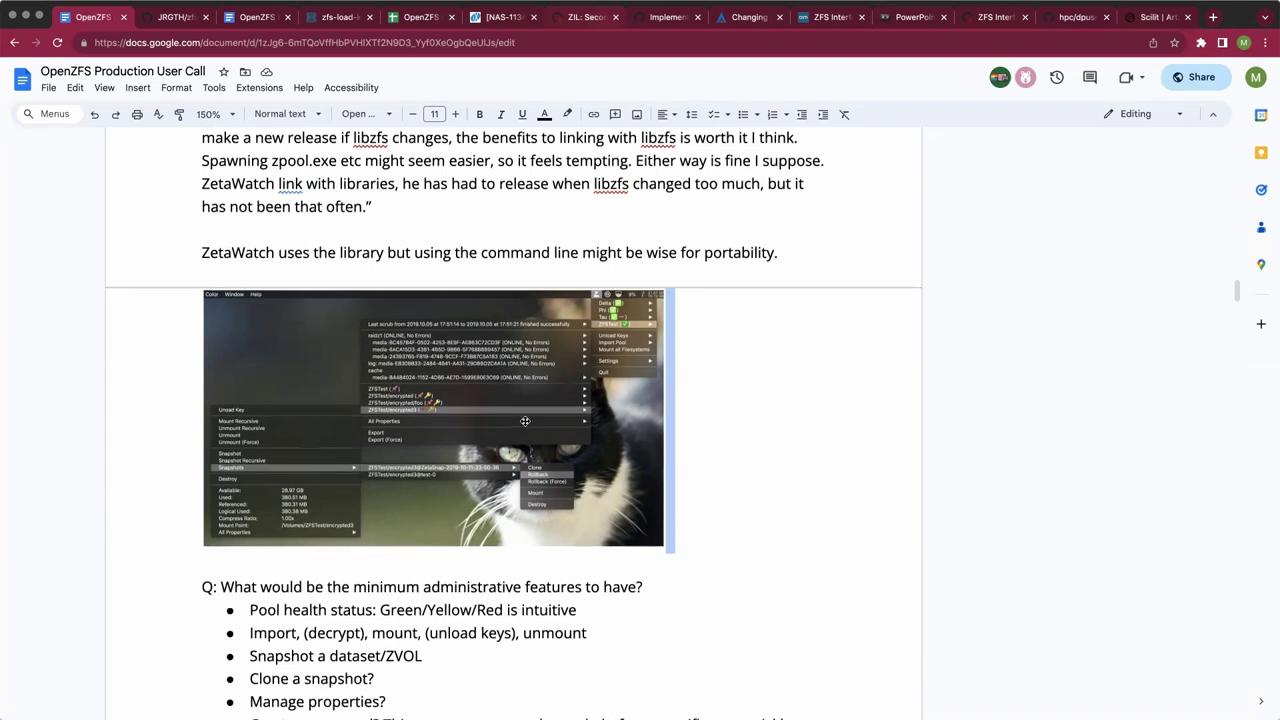
{"action": "scroll", "coordinate": [525, 420], "scroll_direction": "up", "scroll_amount": 3}
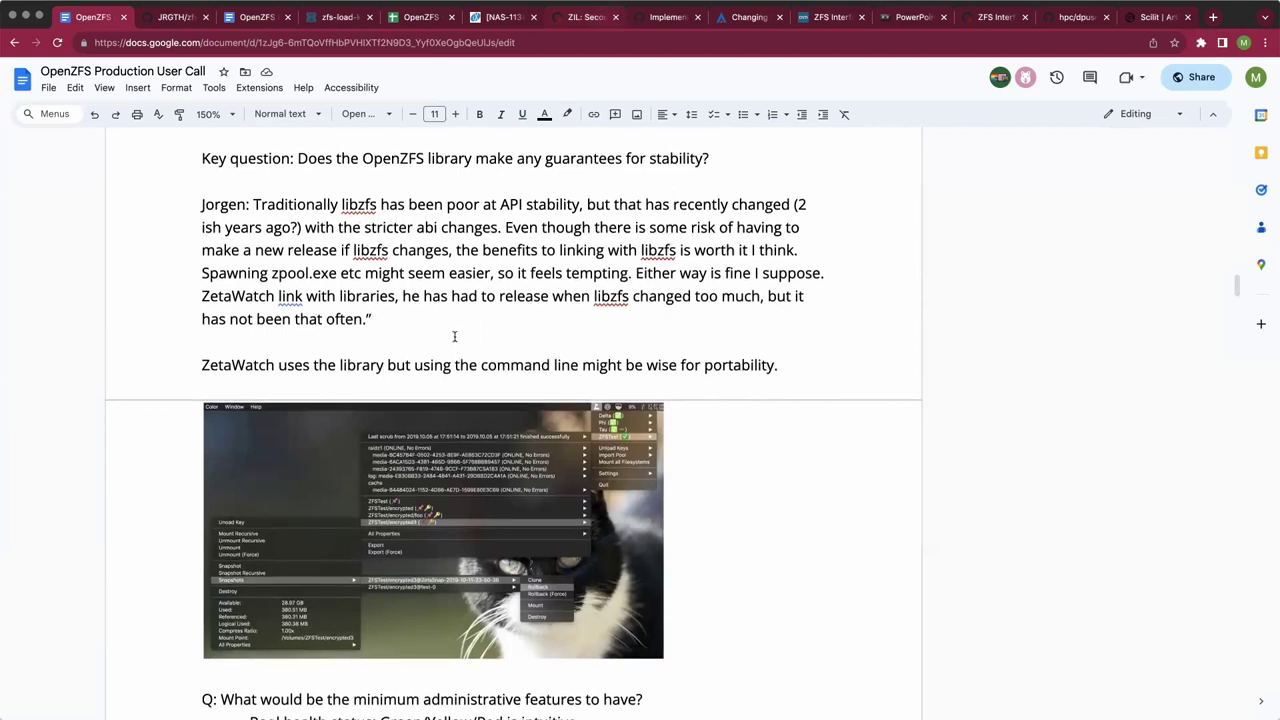
{"action": "scroll", "coordinate": [454, 331], "scroll_direction": "down", "scroll_amount": 5}
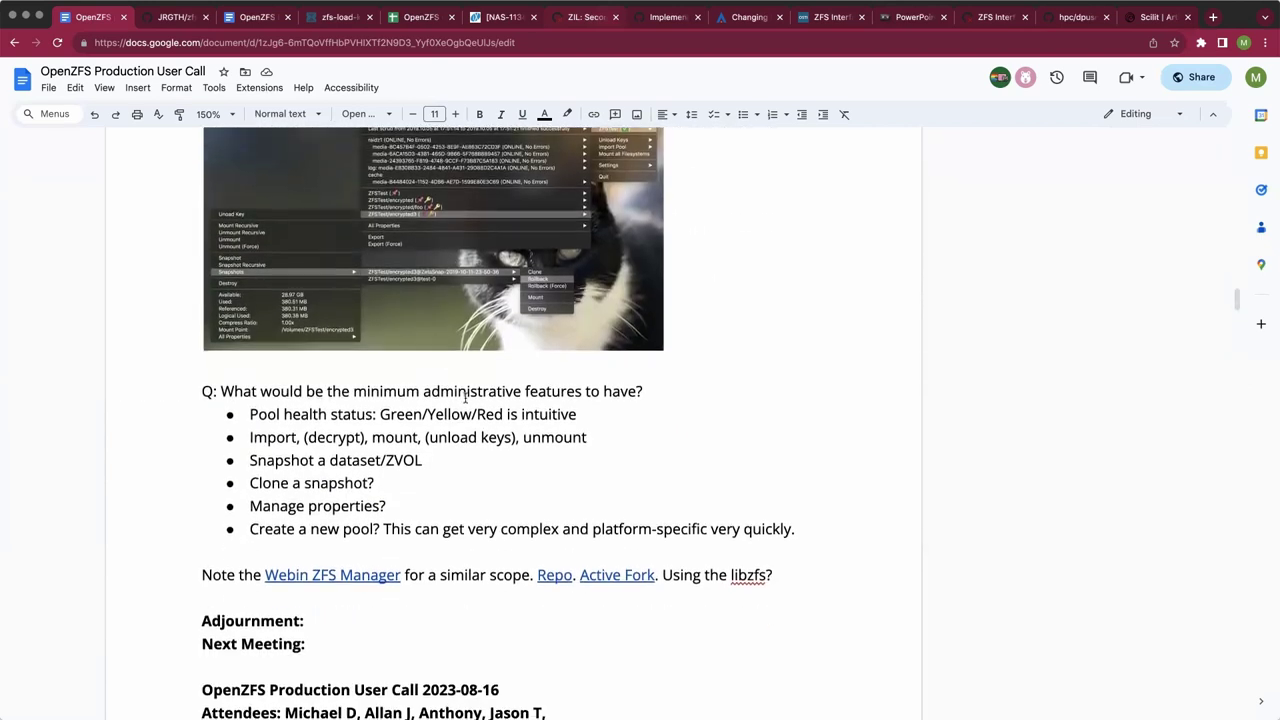
{"action": "scroll", "coordinate": [466, 397], "scroll_direction": "down", "scroll_amount": 1}
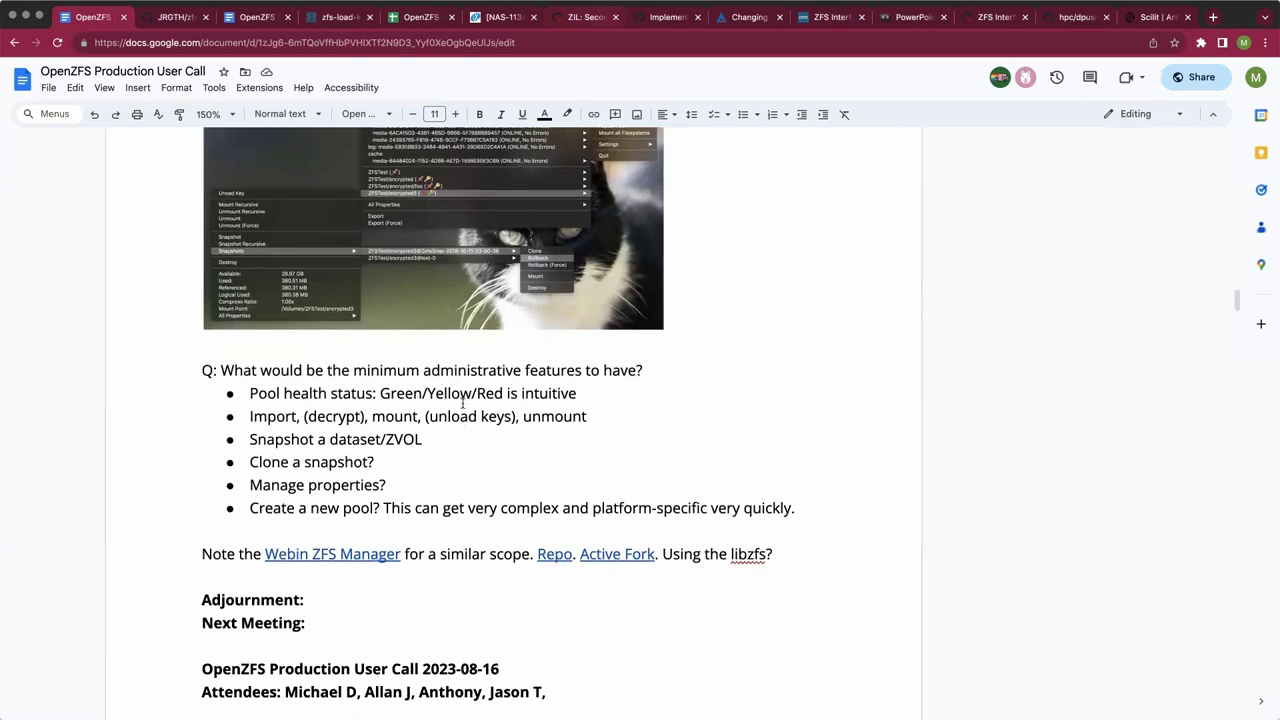
Review the OpenZFS Tray paragraphs on the cross-platform proposal, libzfs API stability and ZetaWatch's use of the library.
{"action": "scroll", "coordinate": [516, 405], "scroll_direction": "up", "scroll_amount": 5}
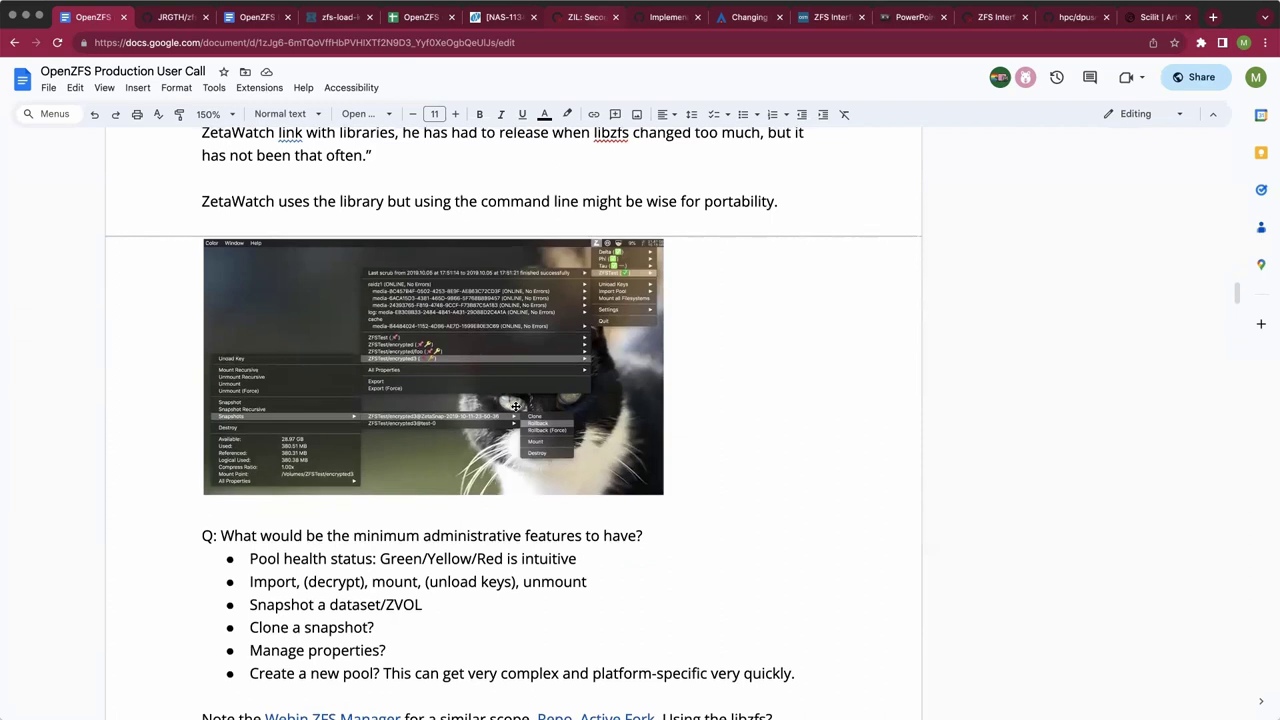
{"action": "scroll", "coordinate": [717, 314], "scroll_direction": "up", "scroll_amount": 5}
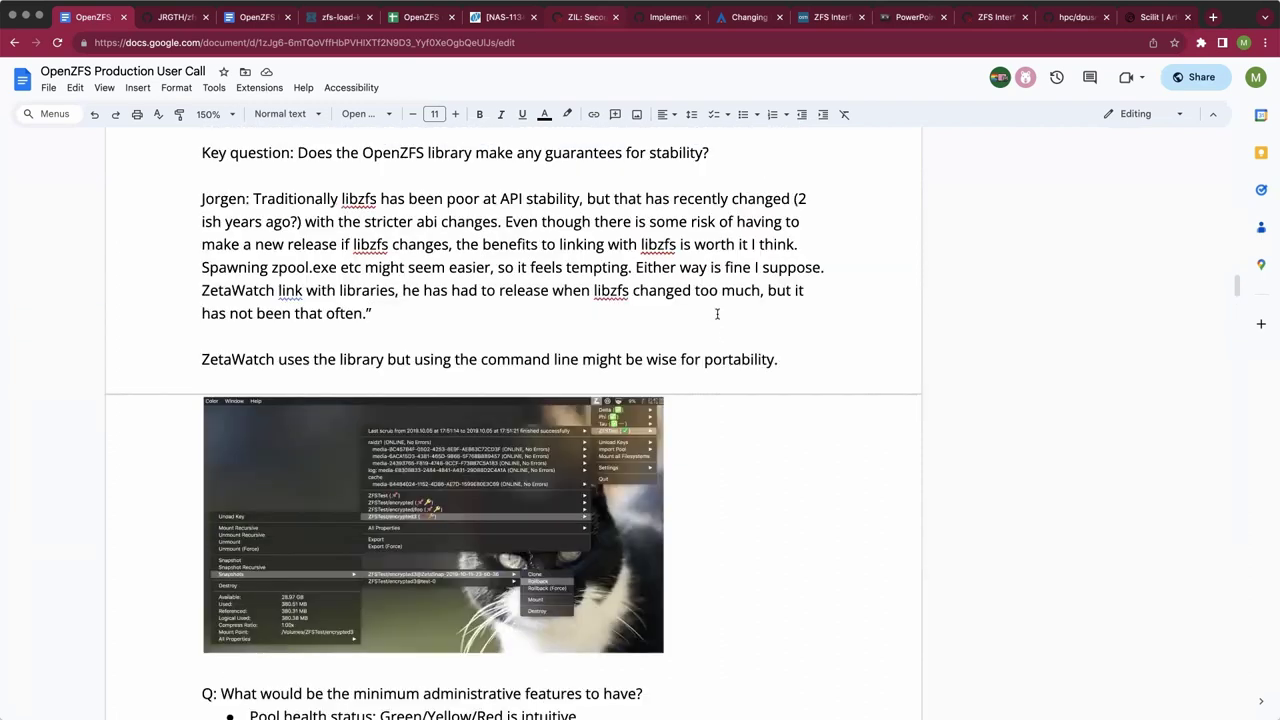
{"action": "left_click", "coordinate": [717, 314]}
{"action": "scroll", "coordinate": [700, 295], "scroll_direction": "up", "scroll_amount": 1}
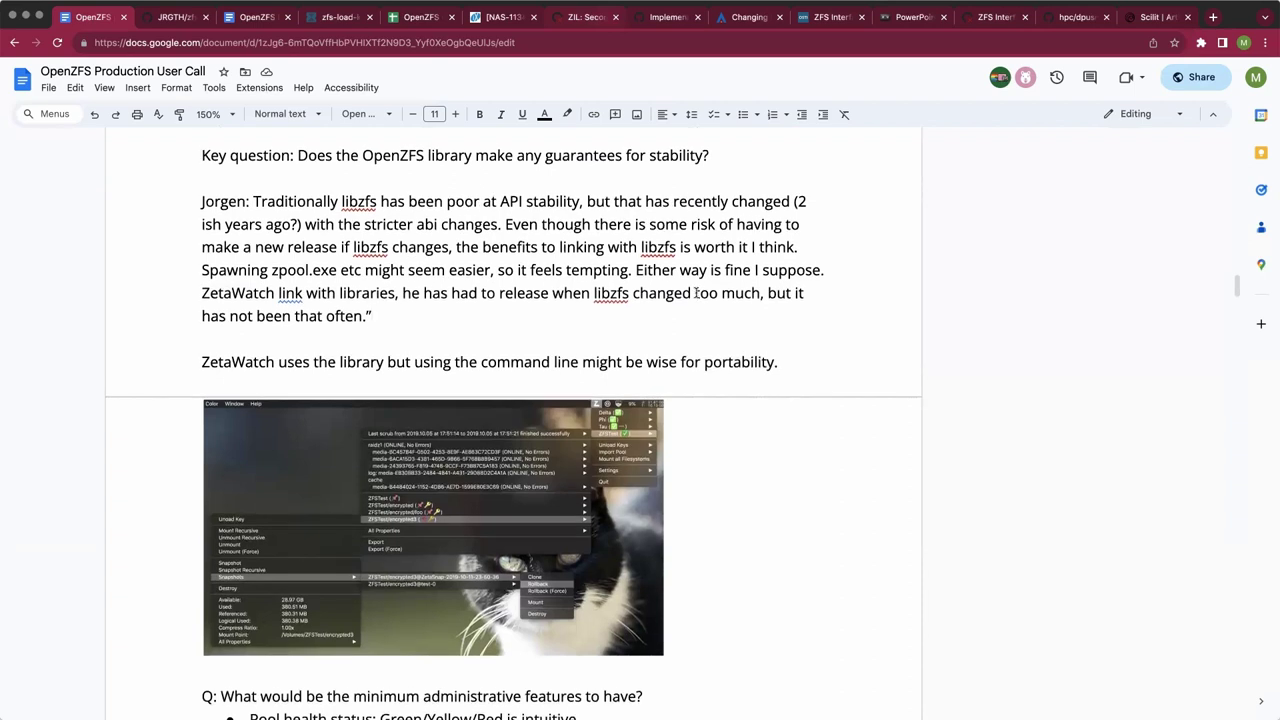
{"action": "scroll", "coordinate": [655, 319], "scroll_direction": "up", "scroll_amount": 1}
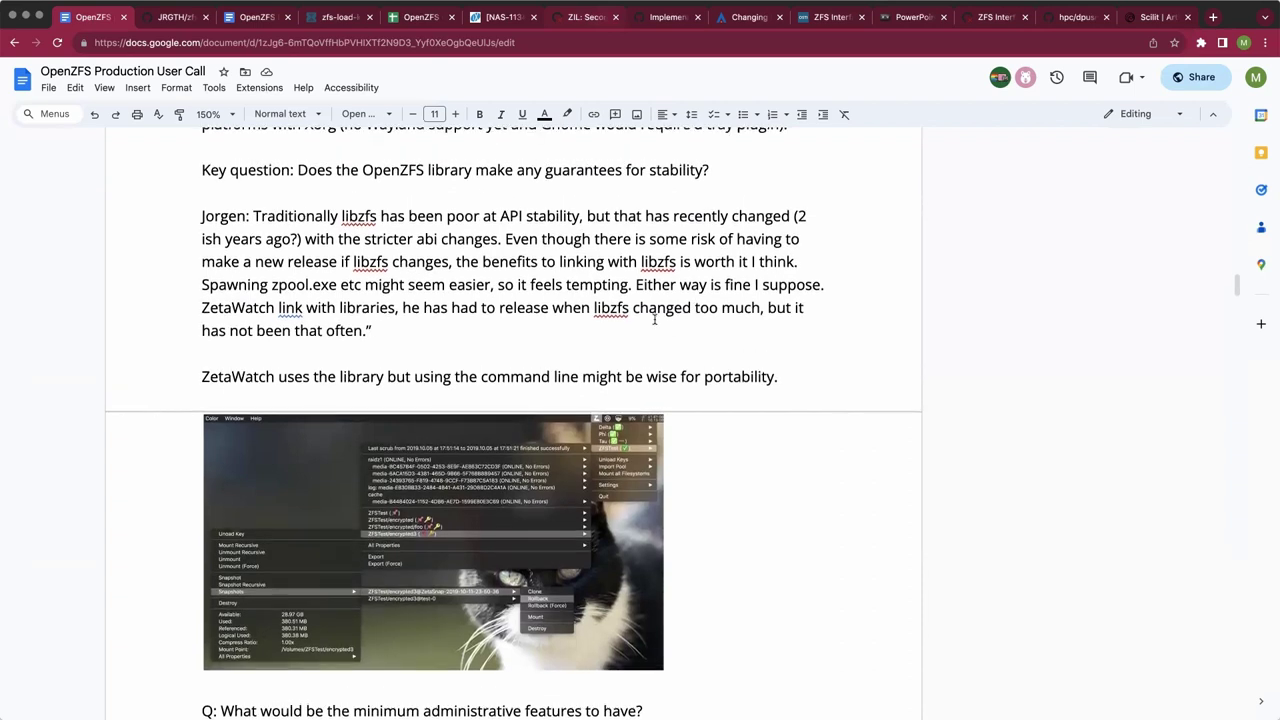
{"action": "scroll", "coordinate": [586, 204], "scroll_direction": "up", "scroll_amount": 2}
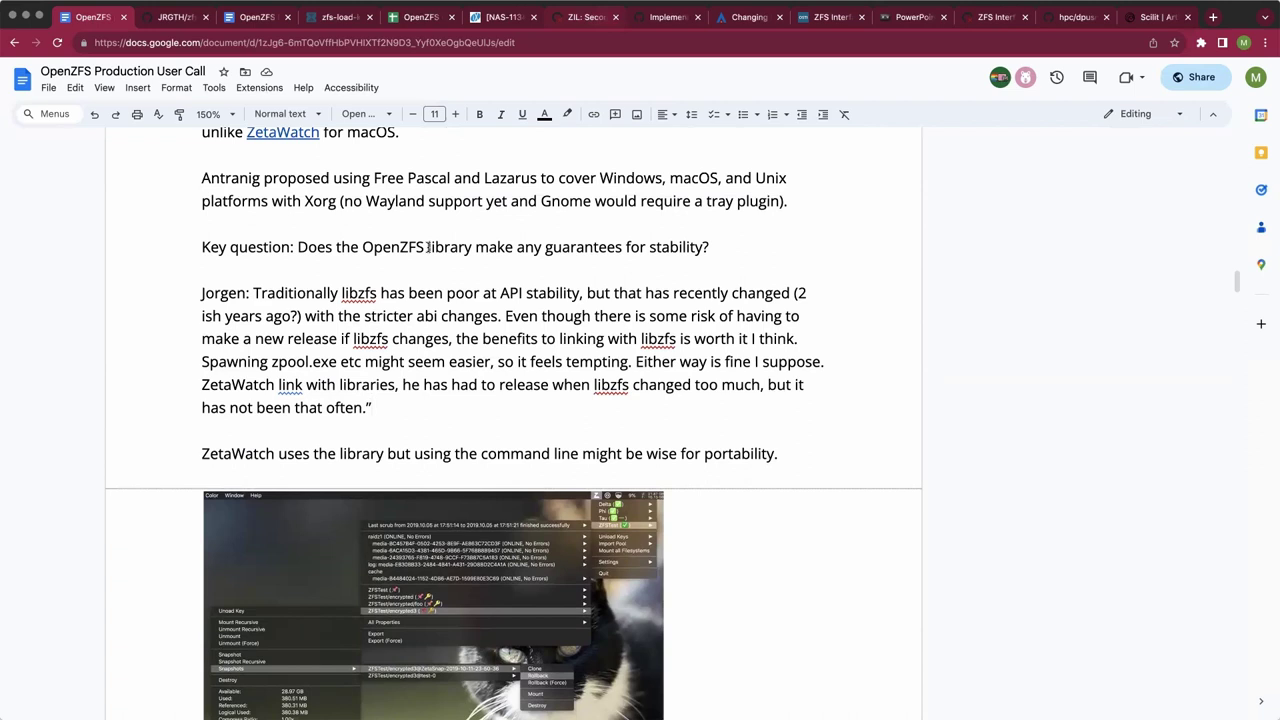
{"action": "scroll", "coordinate": [428, 246], "scroll_direction": "up", "scroll_amount": 1}
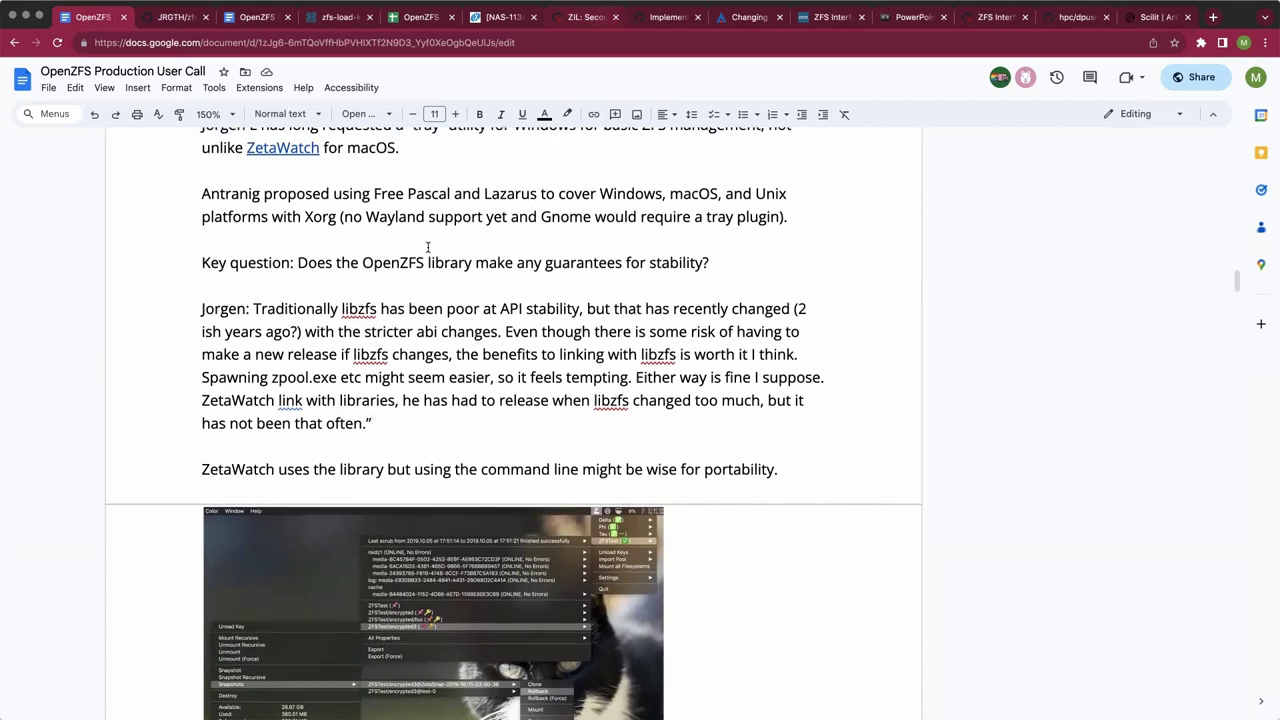
{"action": "scroll", "coordinate": [428, 245], "scroll_direction": "up", "scroll_amount": 1}
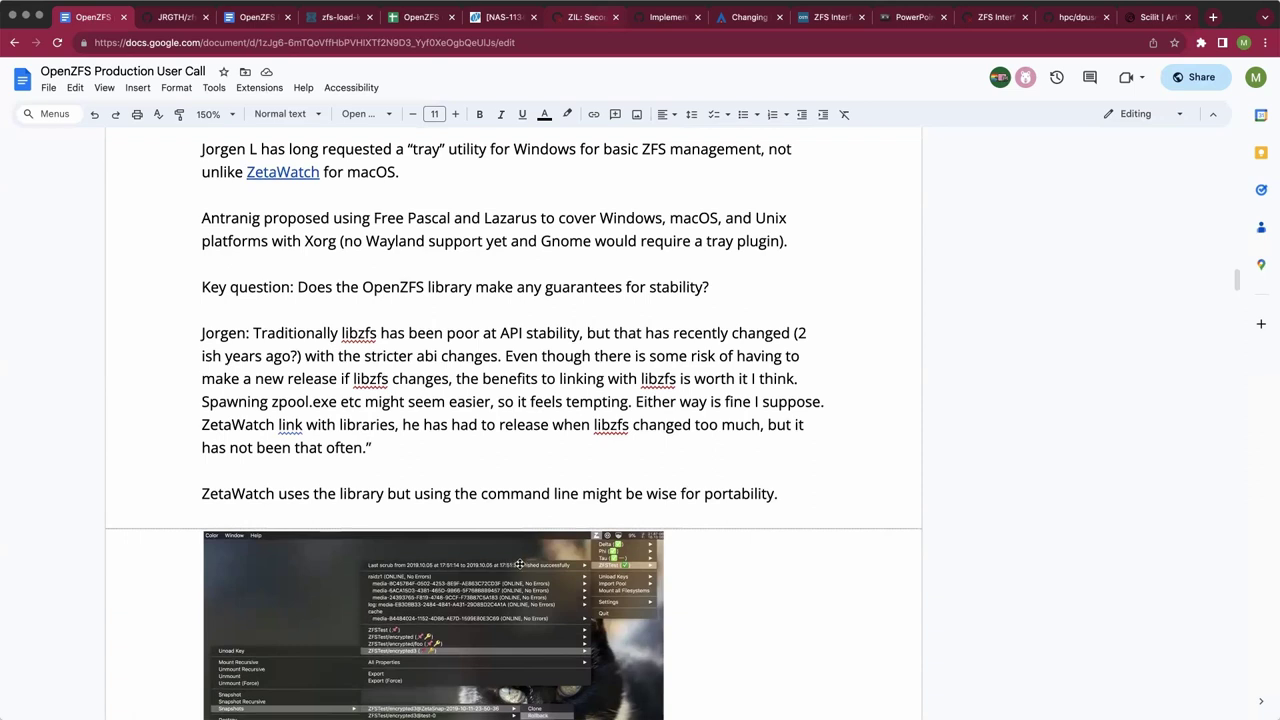
{"action": "scroll", "coordinate": [510, 455], "scroll_direction": "up", "scroll_amount": 4}
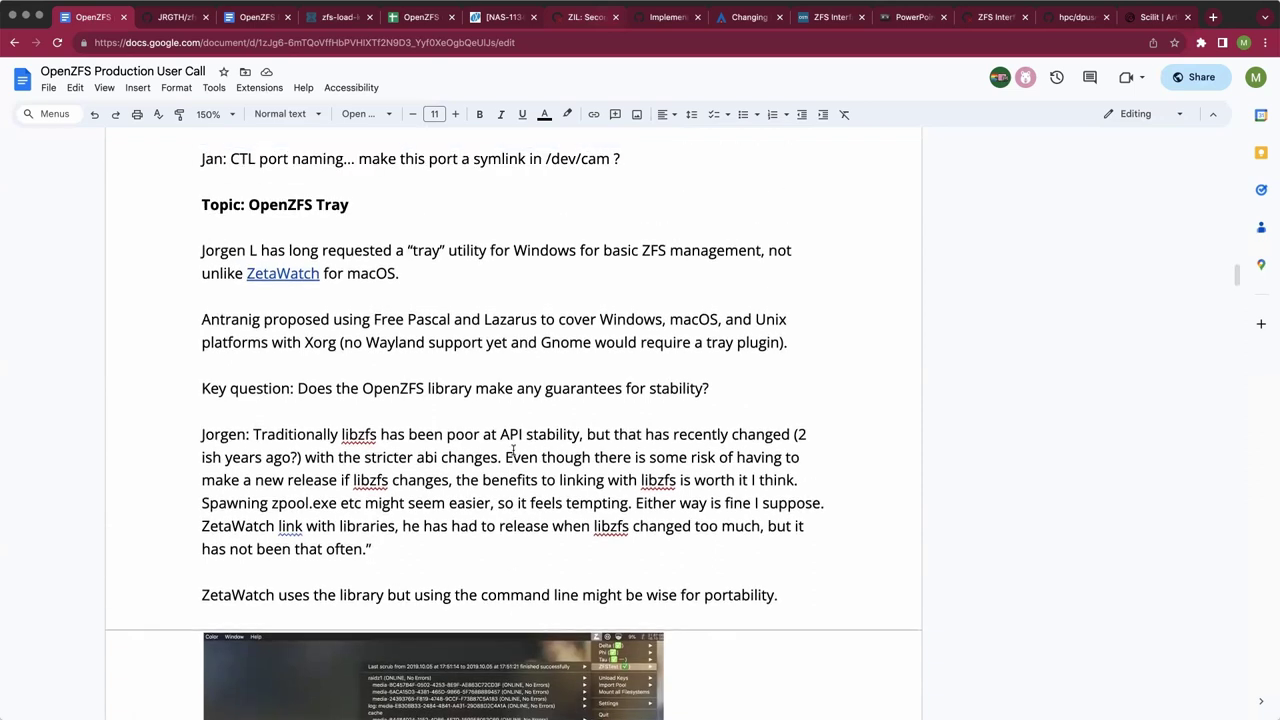
{"action": "left_click", "coordinate": [541, 300]}
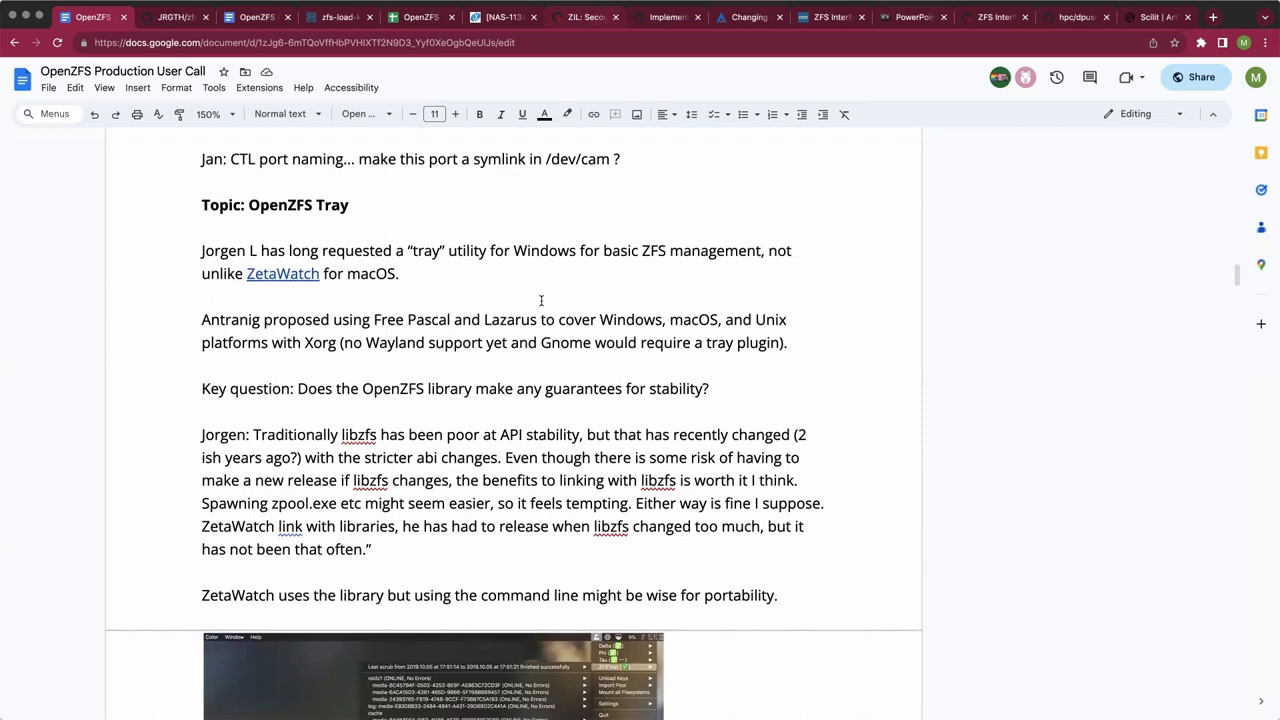
{"action": "scroll", "coordinate": [538, 316], "scroll_direction": "down", "scroll_amount": 1}
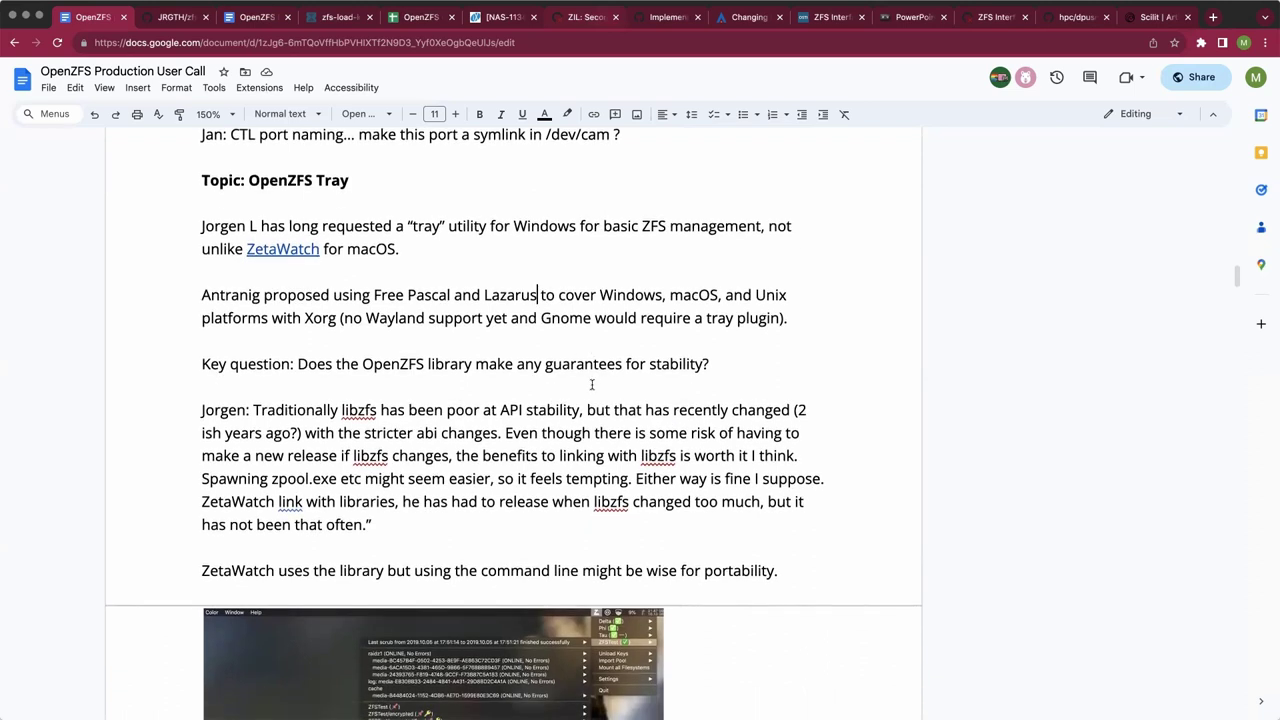
{"action": "scroll", "coordinate": [540, 398], "scroll_direction": "down", "scroll_amount": 1}
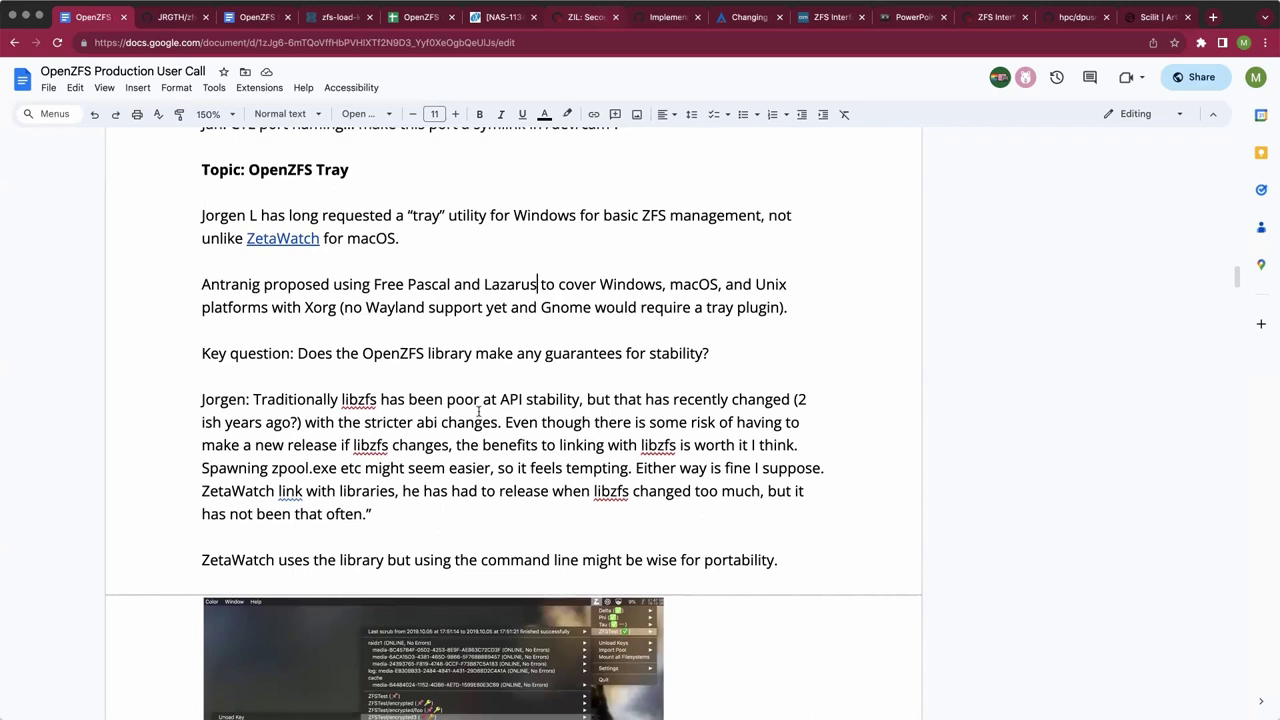
{"action": "scroll", "coordinate": [479, 410], "scroll_direction": "down", "scroll_amount": 1}
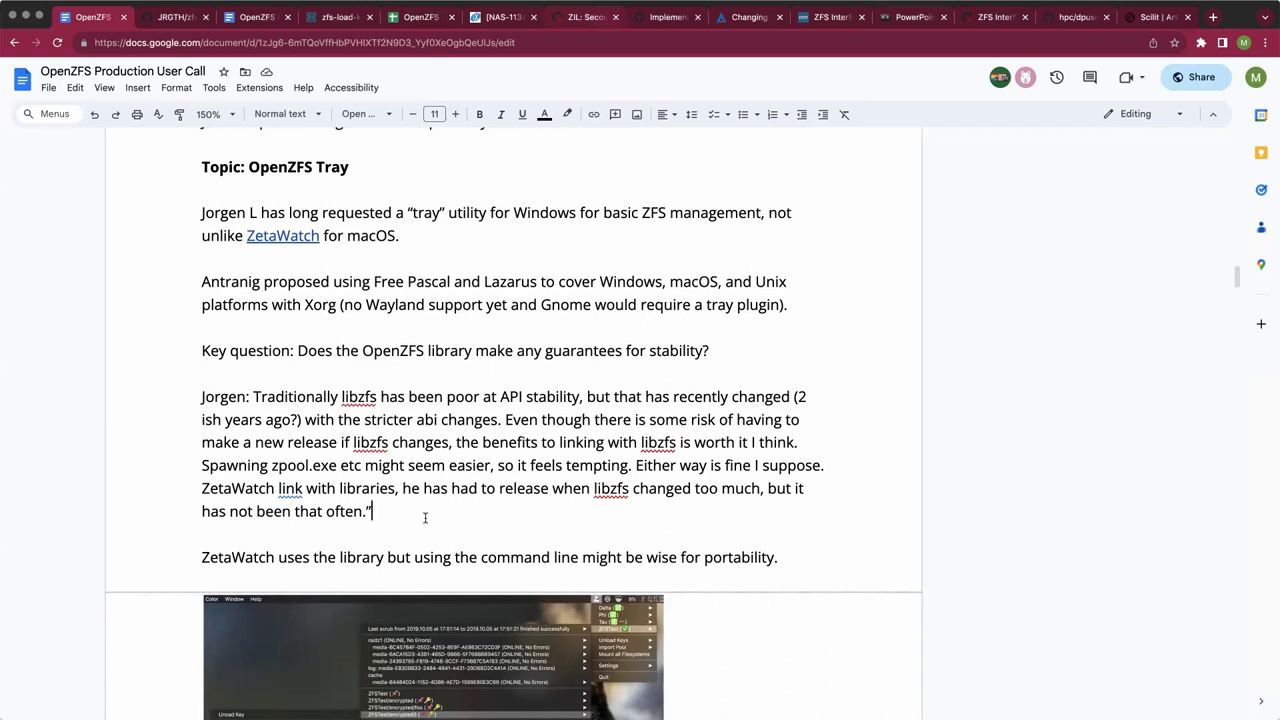
{"action": "left_click_drag", "start_coordinate": [425, 515], "coordinate": [178, 369]}
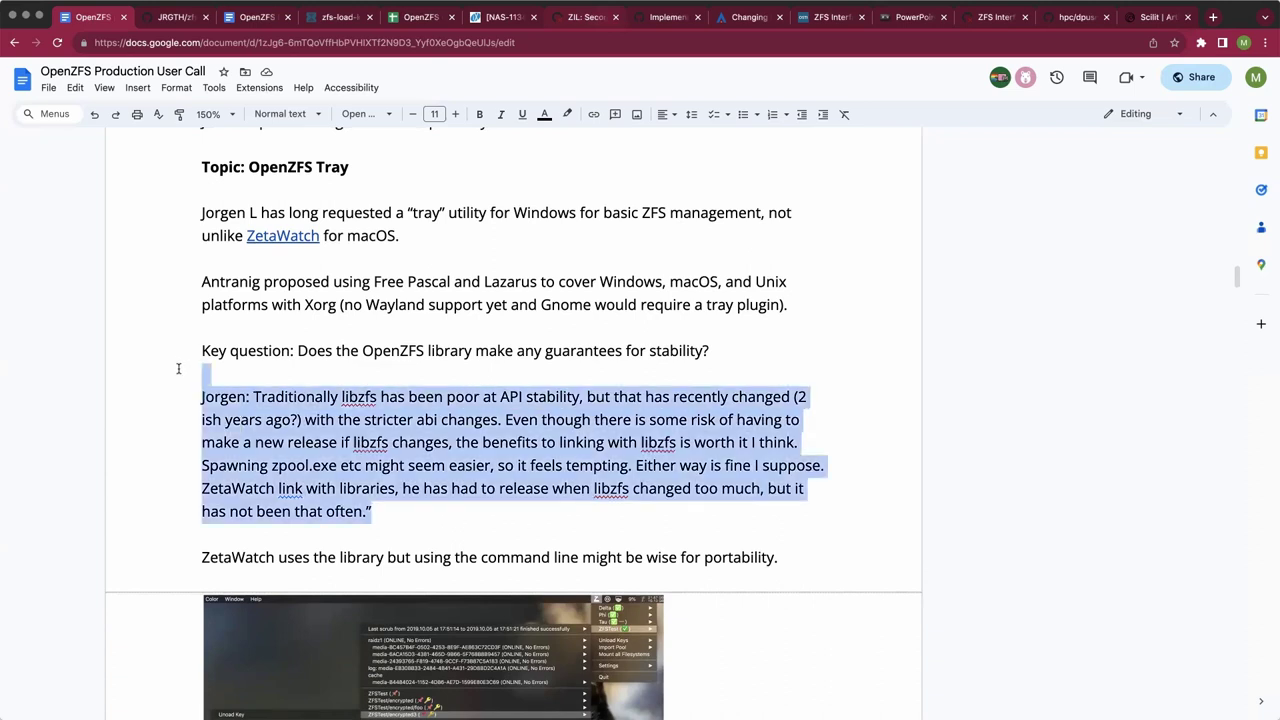
{"action": "left_click", "coordinate": [377, 370]}
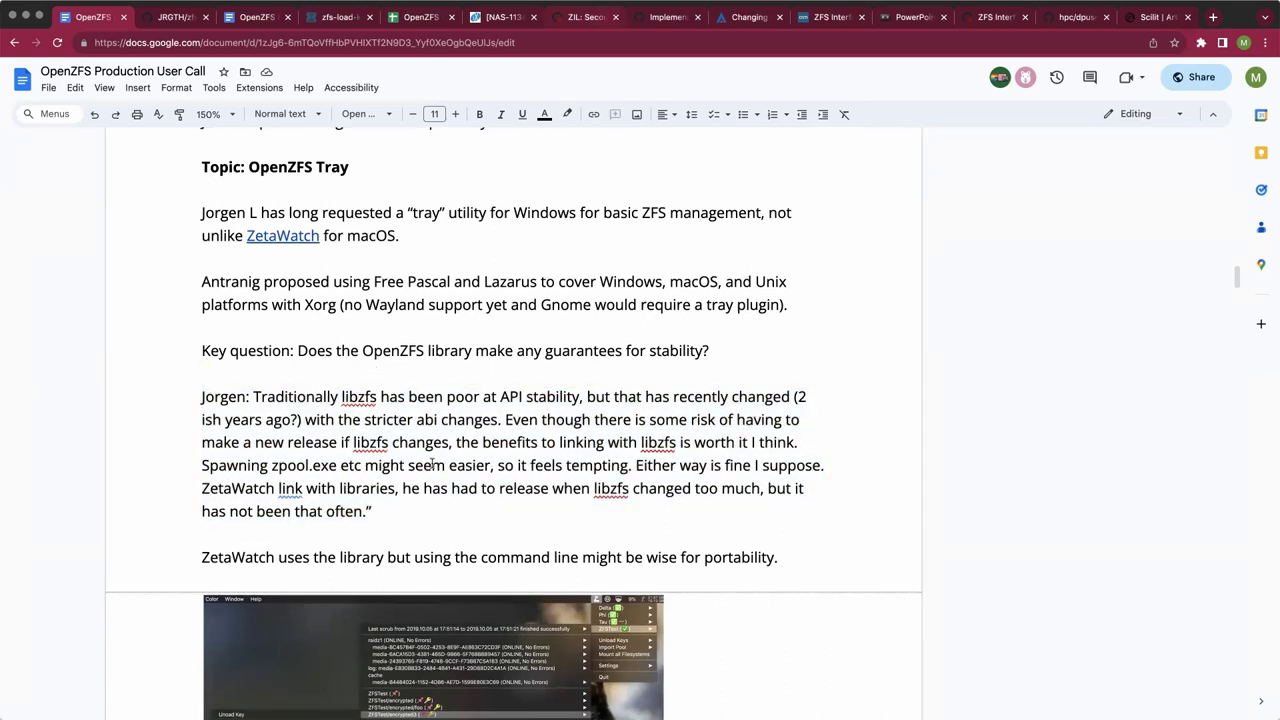
Examine the ZetaWatch screenshot together with the list of minimum administrative features beneath it.
{"action": "scroll", "coordinate": [425, 470], "scroll_direction": "down", "scroll_amount": 5}
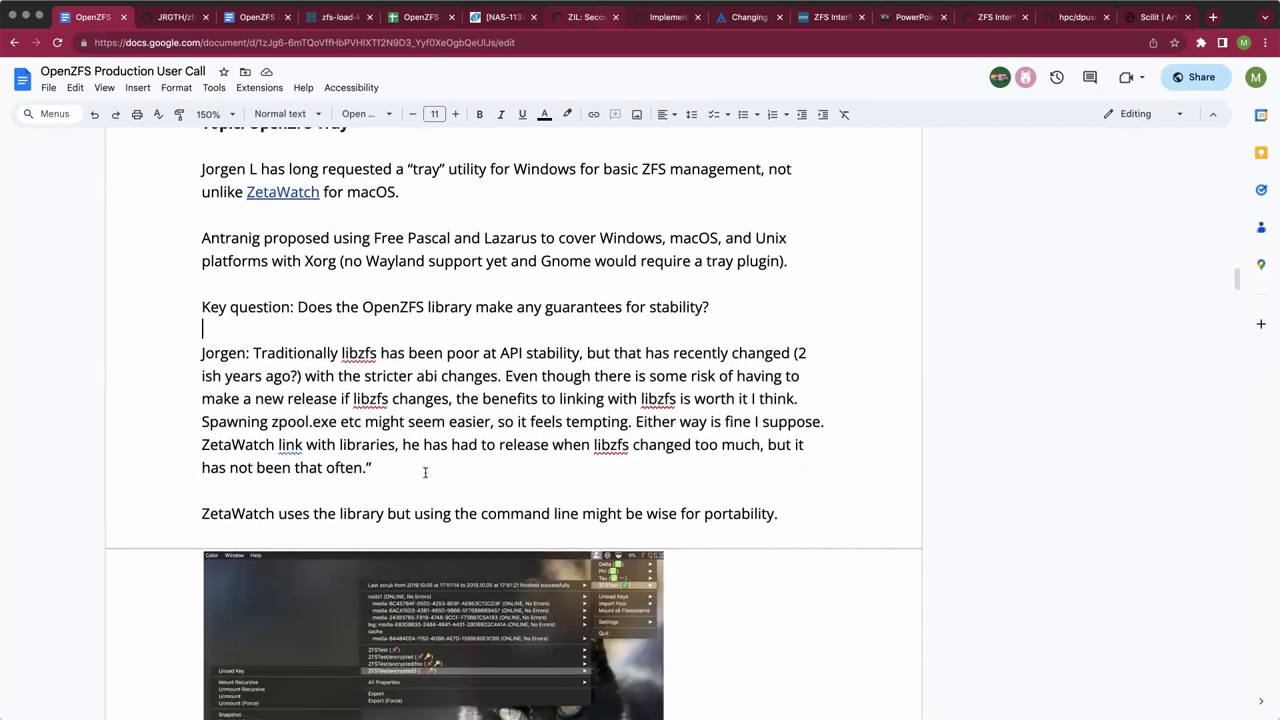
{"action": "scroll", "coordinate": [425, 470], "scroll_direction": "down", "scroll_amount": 4}
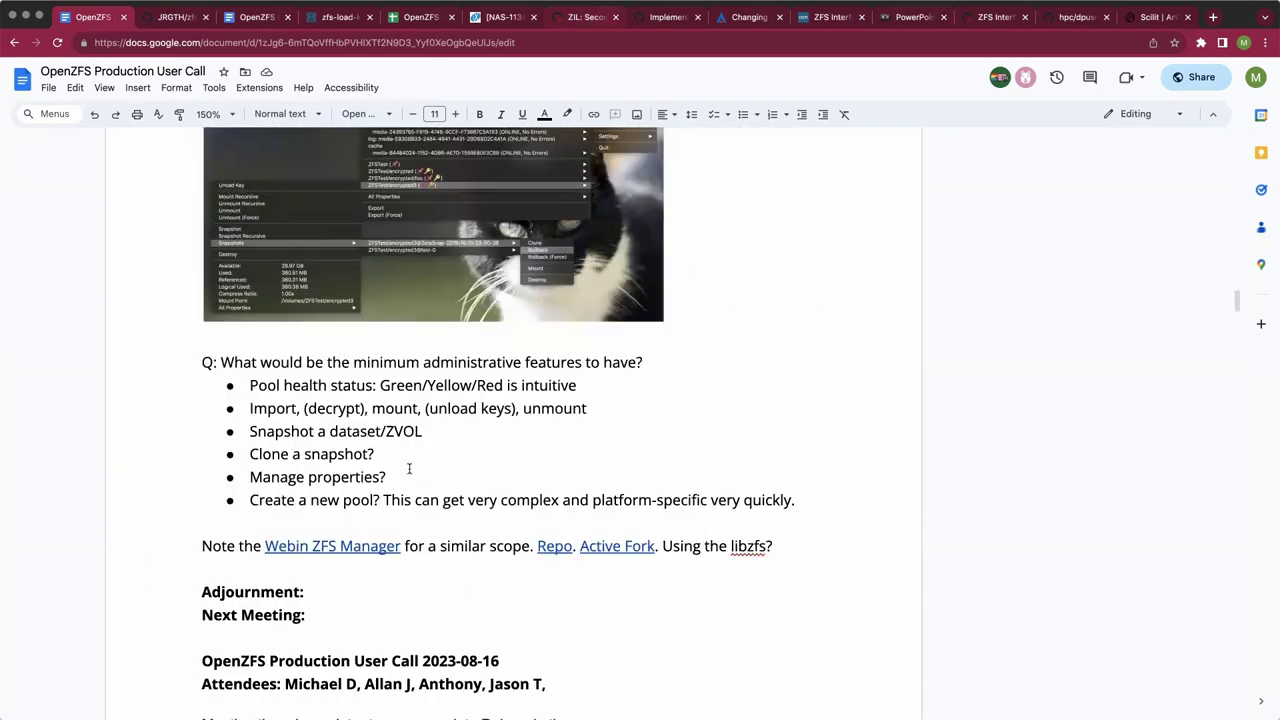
{"action": "left_click", "coordinate": [381, 468]}
{"action": "scroll", "coordinate": [672, 300], "scroll_direction": "up", "scroll_amount": 2}
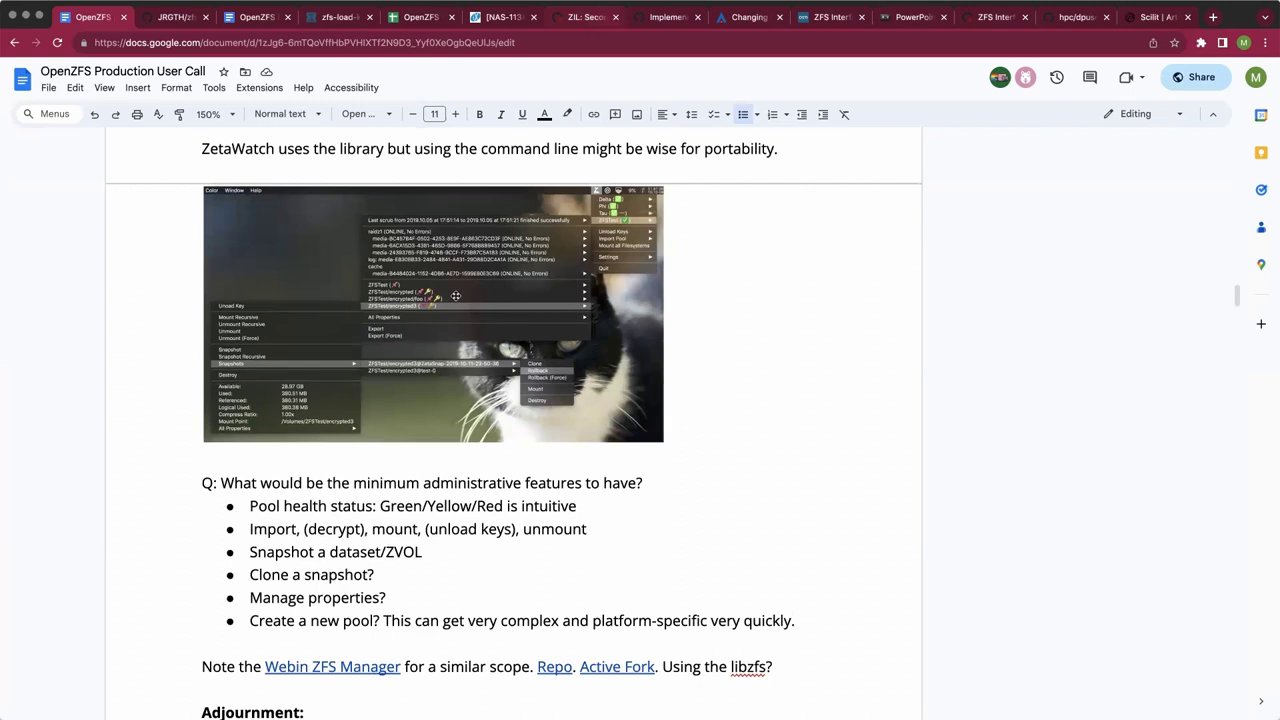
{"action": "scroll", "coordinate": [464, 296], "scroll_direction": "down", "scroll_amount": 1}
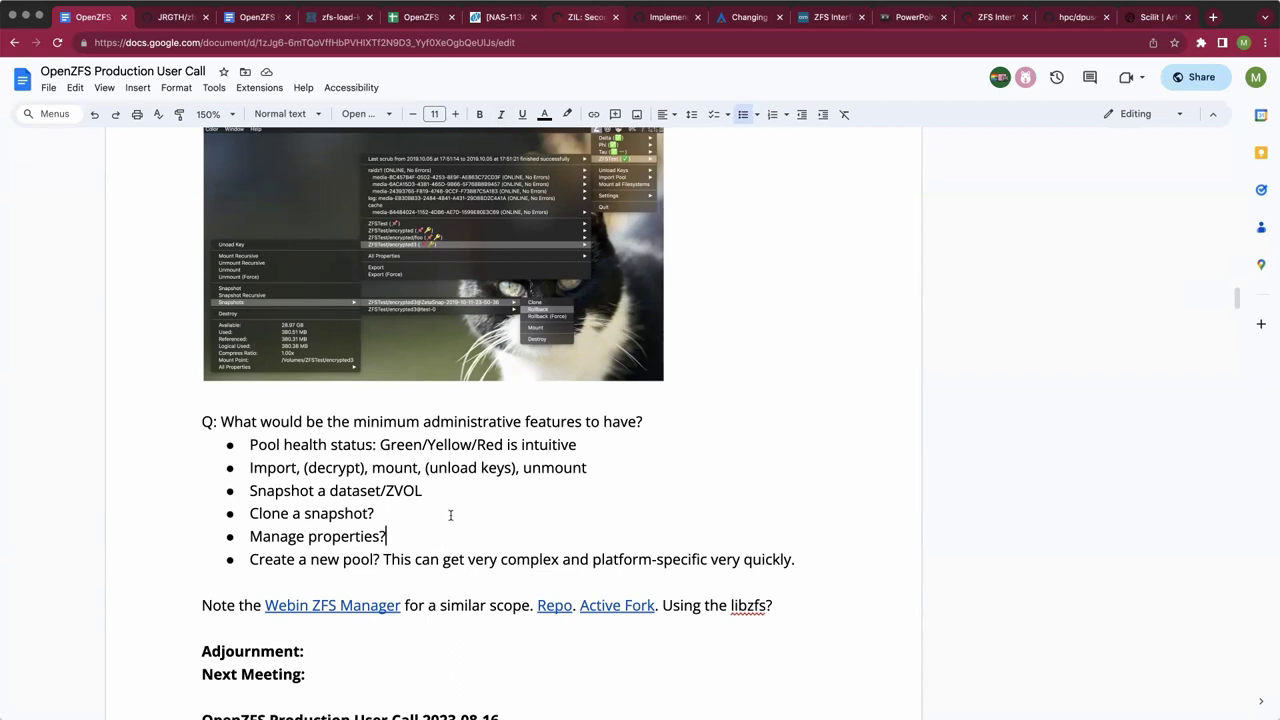
{"action": "scroll", "coordinate": [460, 522], "scroll_direction": "down", "scroll_amount": 1}
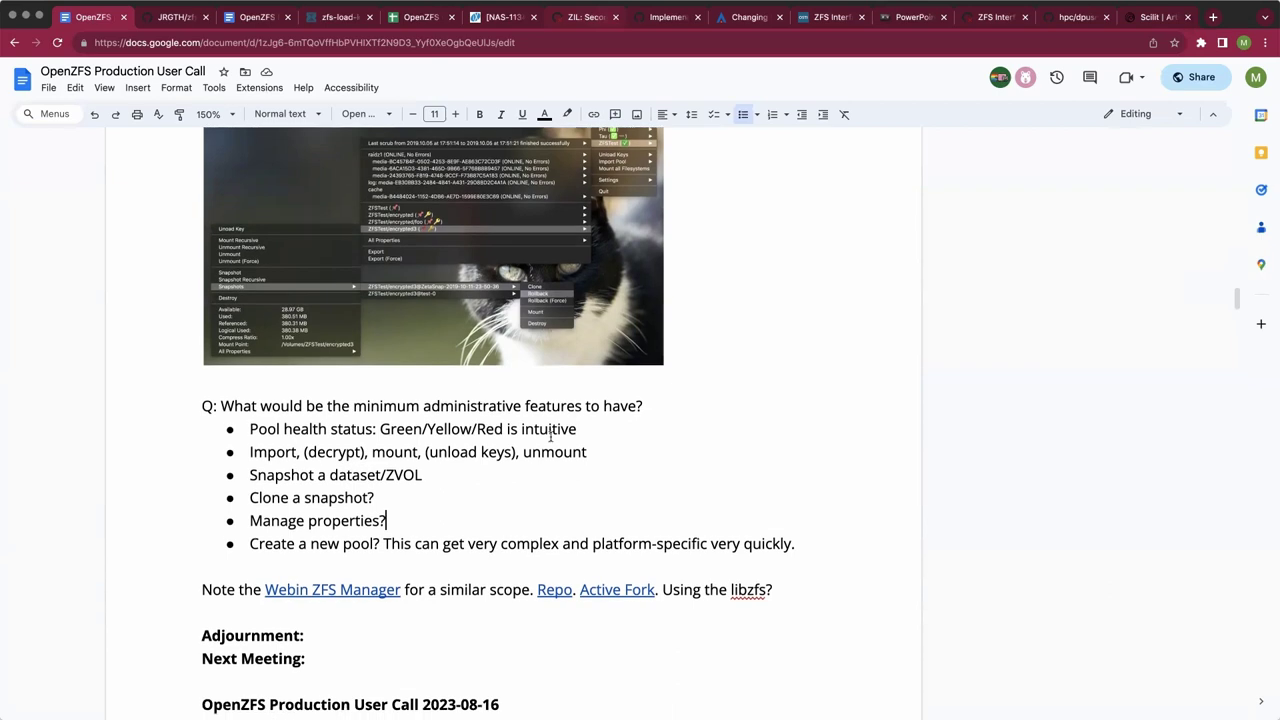
Insert four blank lines between the Webin ZFS Manager note and the "Adjournment:" heading.
{"action": "scroll", "coordinate": [575, 432], "scroll_direction": "down", "scroll_amount": 5}
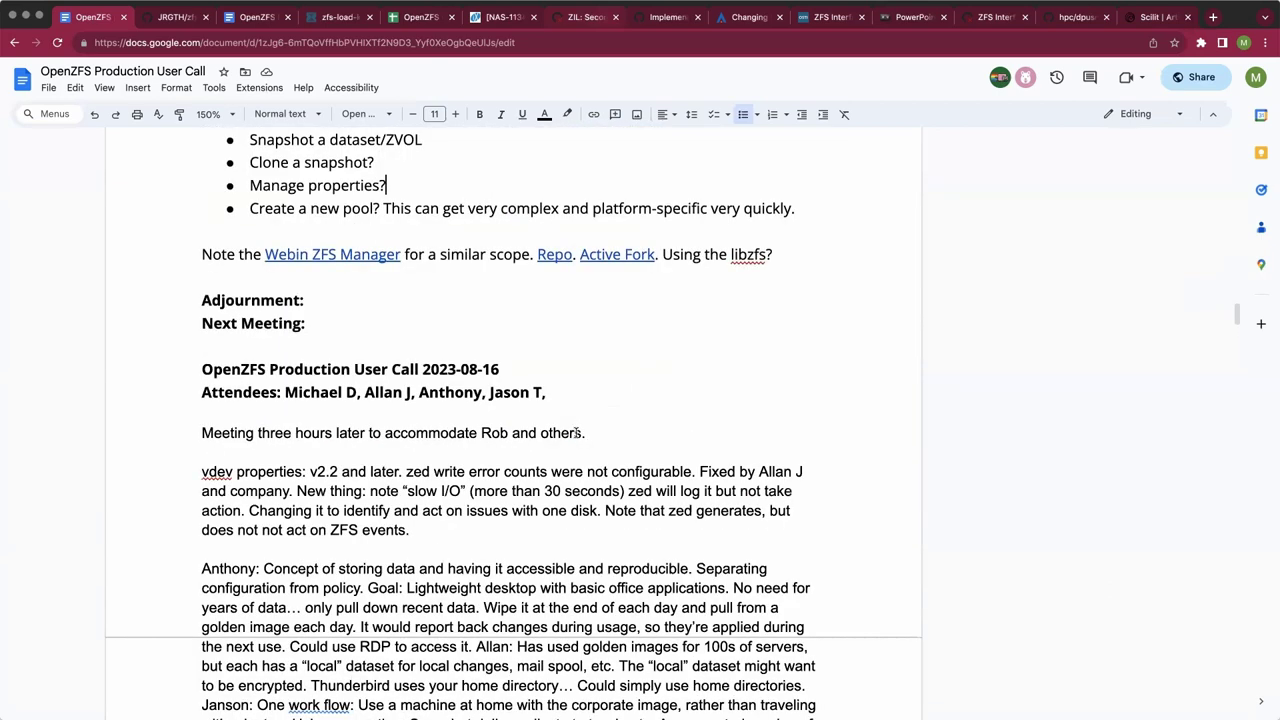
{"action": "double_click", "coordinate": [421, 278]}
{"action": "key", "text": "Return"}
{"action": "key", "text": "Return"}
{"action": "key", "text": "Return"}
{"action": "key", "text": "Return"}
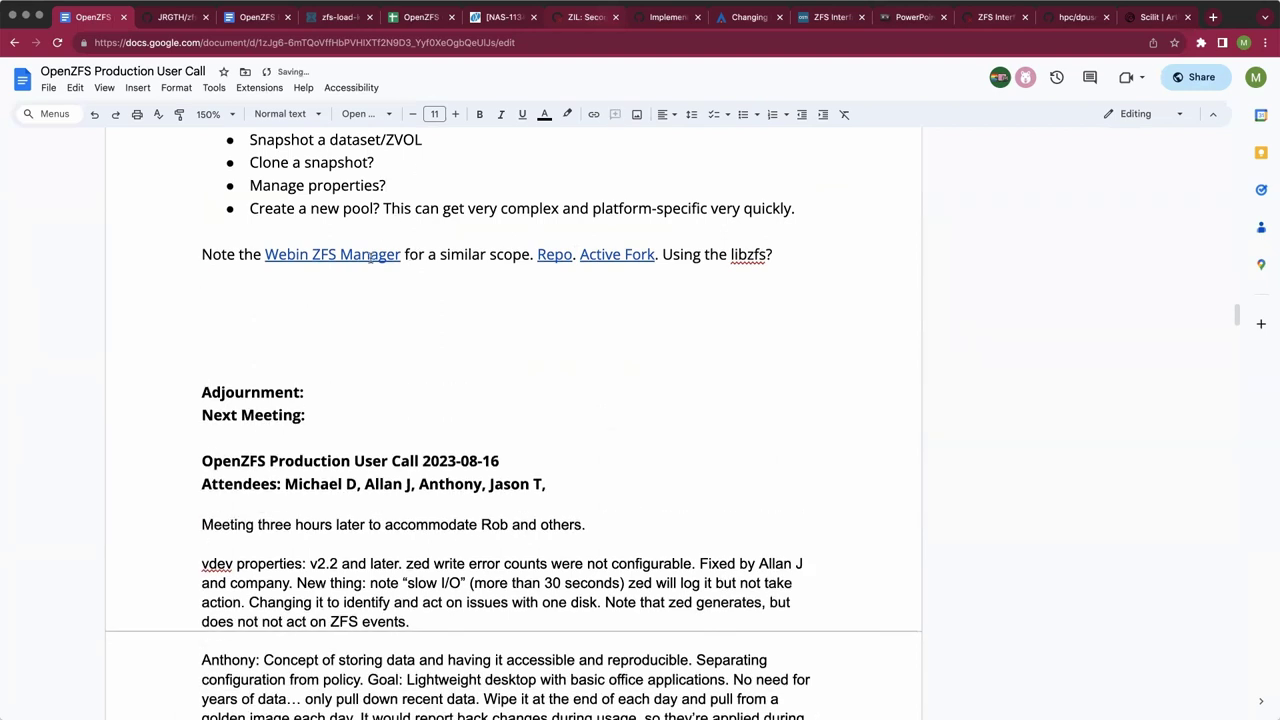
{"action": "scroll", "coordinate": [385, 250], "scroll_direction": "up", "scroll_amount": 1}
{"action": "scroll", "coordinate": [385, 250], "scroll_direction": "up", "scroll_amount": 1}
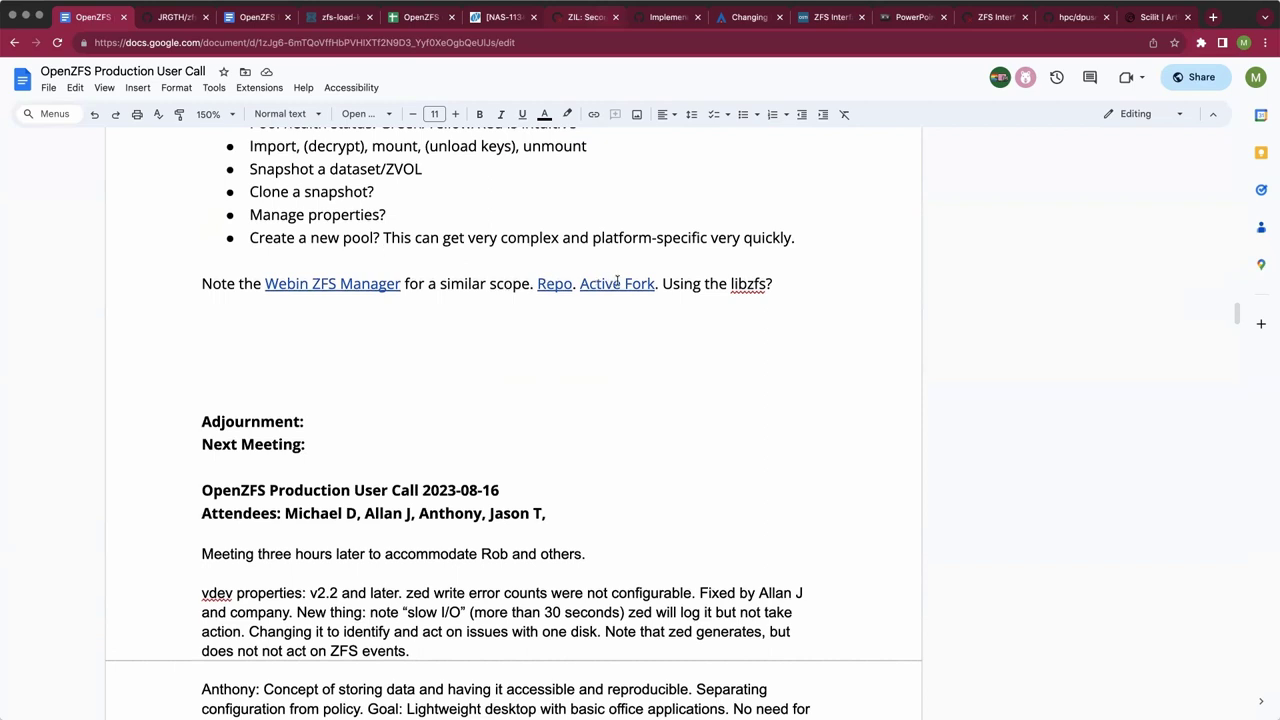
{"action": "left_click", "coordinate": [745, 285]}
{"action": "left_click", "coordinate": [643, 268]}
{"action": "scroll", "coordinate": [640, 265], "scroll_direction": "up", "scroll_amount": 5}
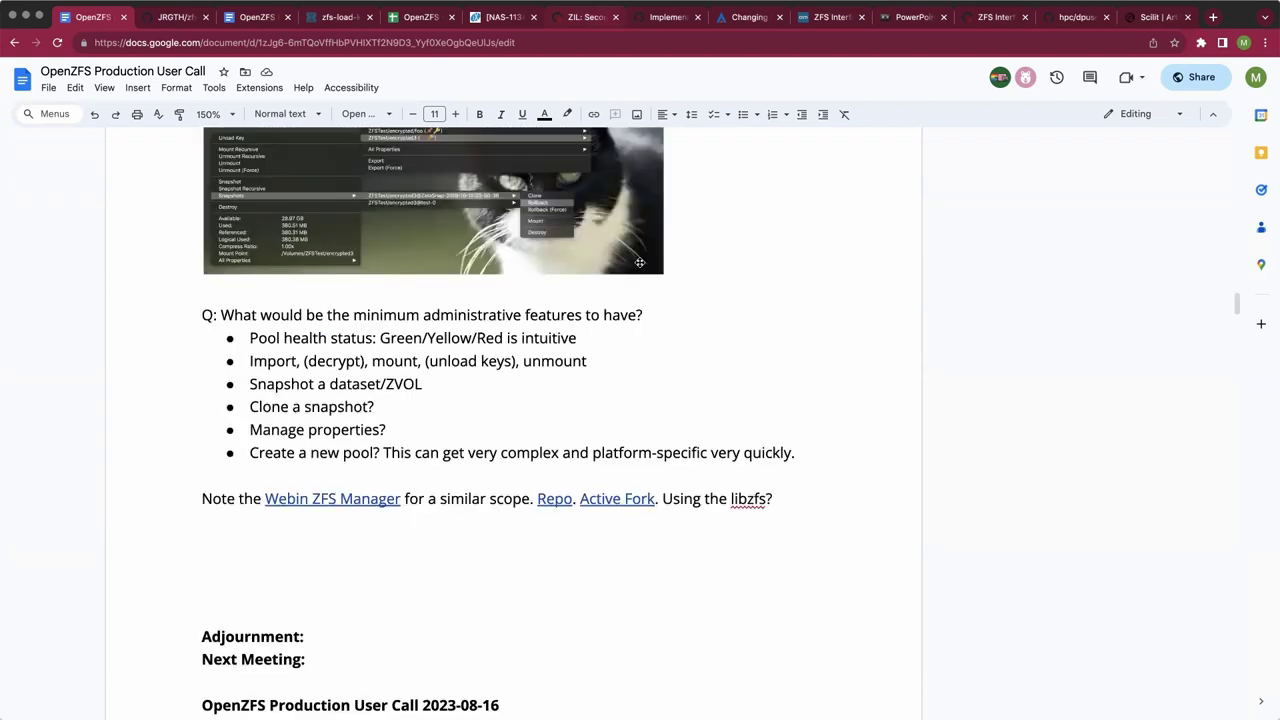
{"action": "scroll", "coordinate": [640, 262], "scroll_direction": "down", "scroll_amount": 1}
{"action": "left_click", "coordinate": [649, 316]}
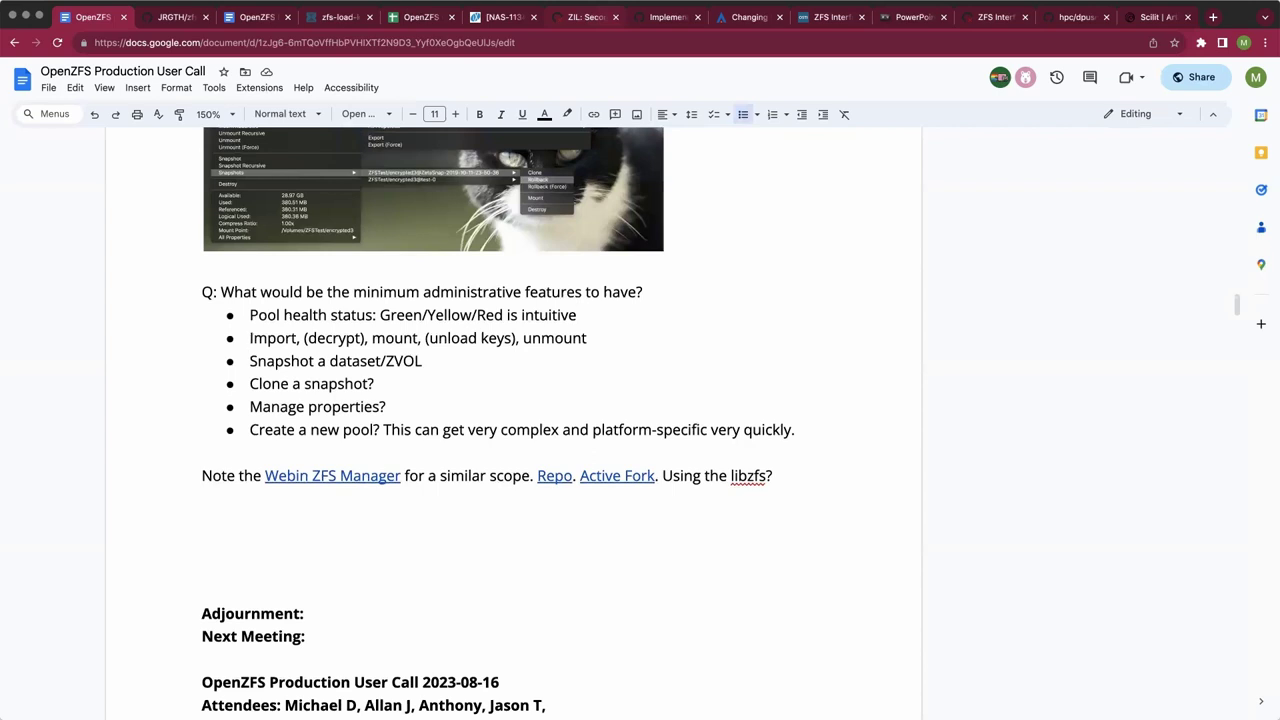
{"action": "key", "text": "Up"}
{"action": "key", "text": "Up"}
{"action": "key", "text": "Return"}
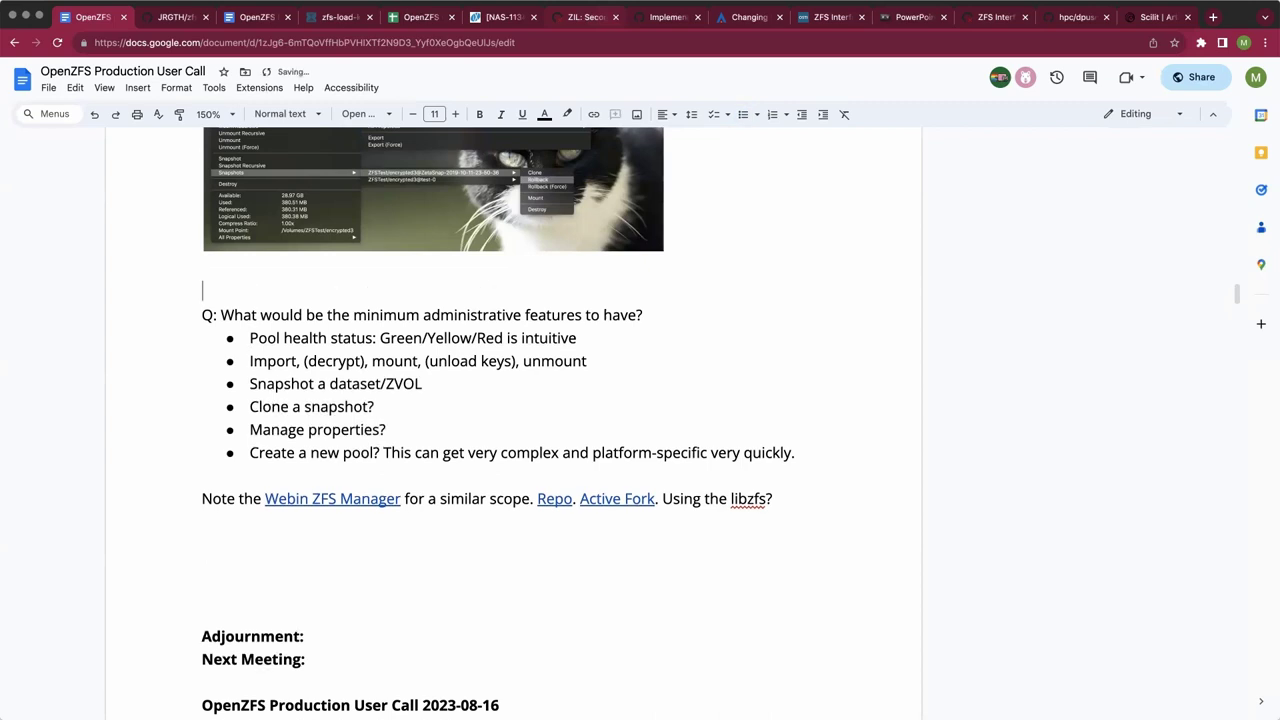
{"action": "key", "text": "BackSpace"}
Add the question "Q: Would this manage remote systems?" as a separate paragraph below the Webin ZFS Manager note.
{"action": "key", "text": "Down"}
{"action": "key", "text": "Down"}
{"action": "key", "text": "Down"}
{"action": "key", "text": "Down"}
{"action": "key", "text": "Down"}
{"action": "key", "text": "Down"}
{"action": "key", "text": "Down"}
{"action": "key", "text": "Down"}
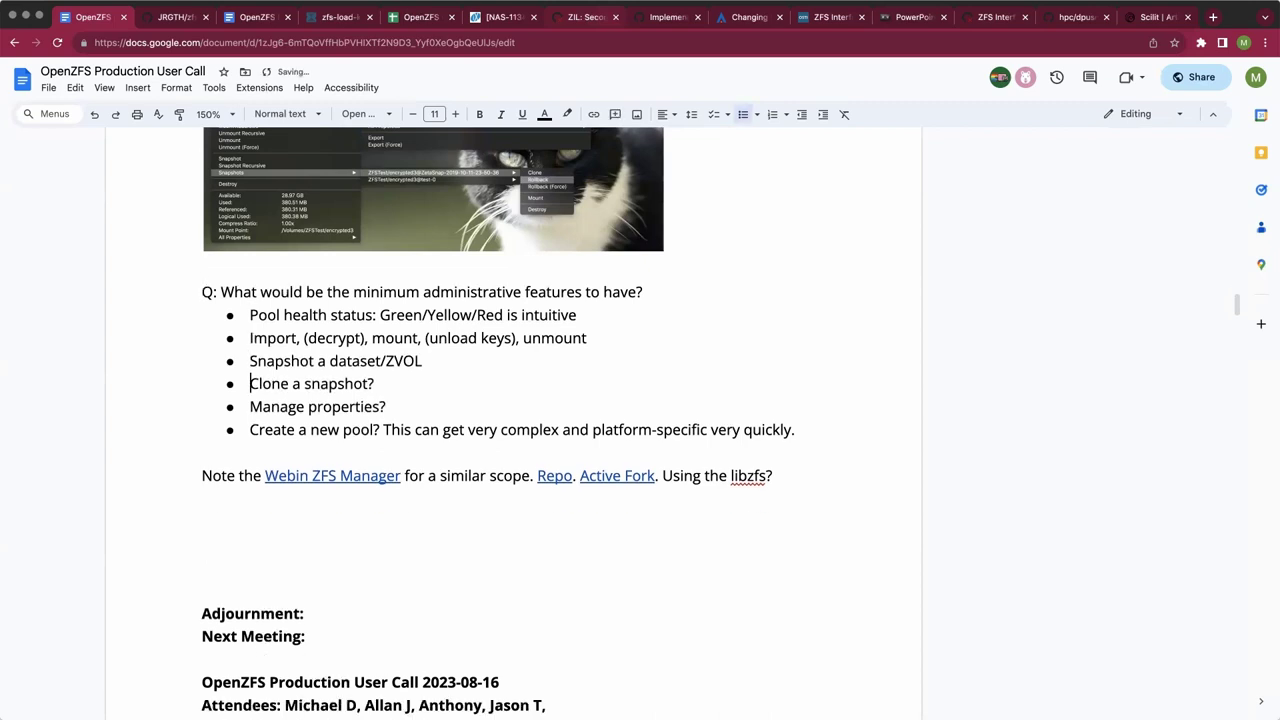
{"action": "key", "text": "Down"}
{"action": "key", "text": "Down"}
{"action": "key", "text": "Return"}
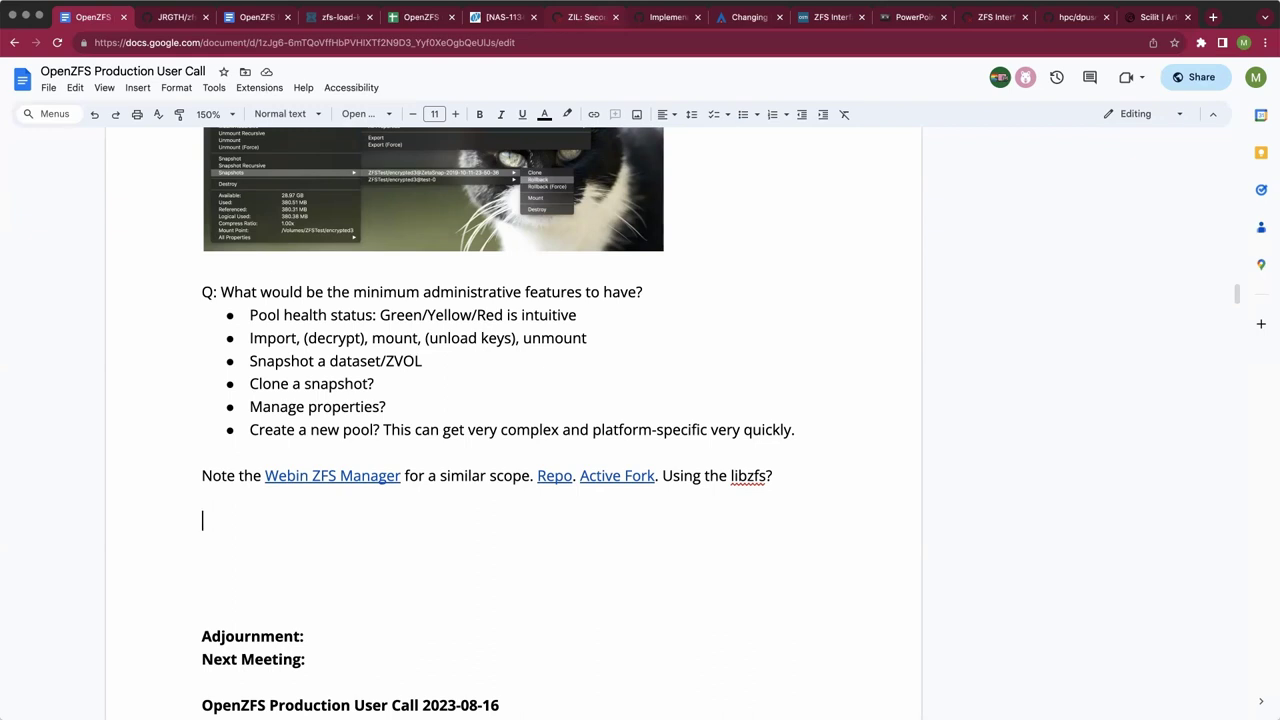
{"action": "type", "text": "Q: DO"}
{"action": "key", "text": "BackSpace"}
{"action": "type", "text": "o"}
{"action": "key", "text": "BackSpace"}
{"action": "key", "text": "BackSpace"}
{"action": "type", "text": "Would this manage remote systems?"}
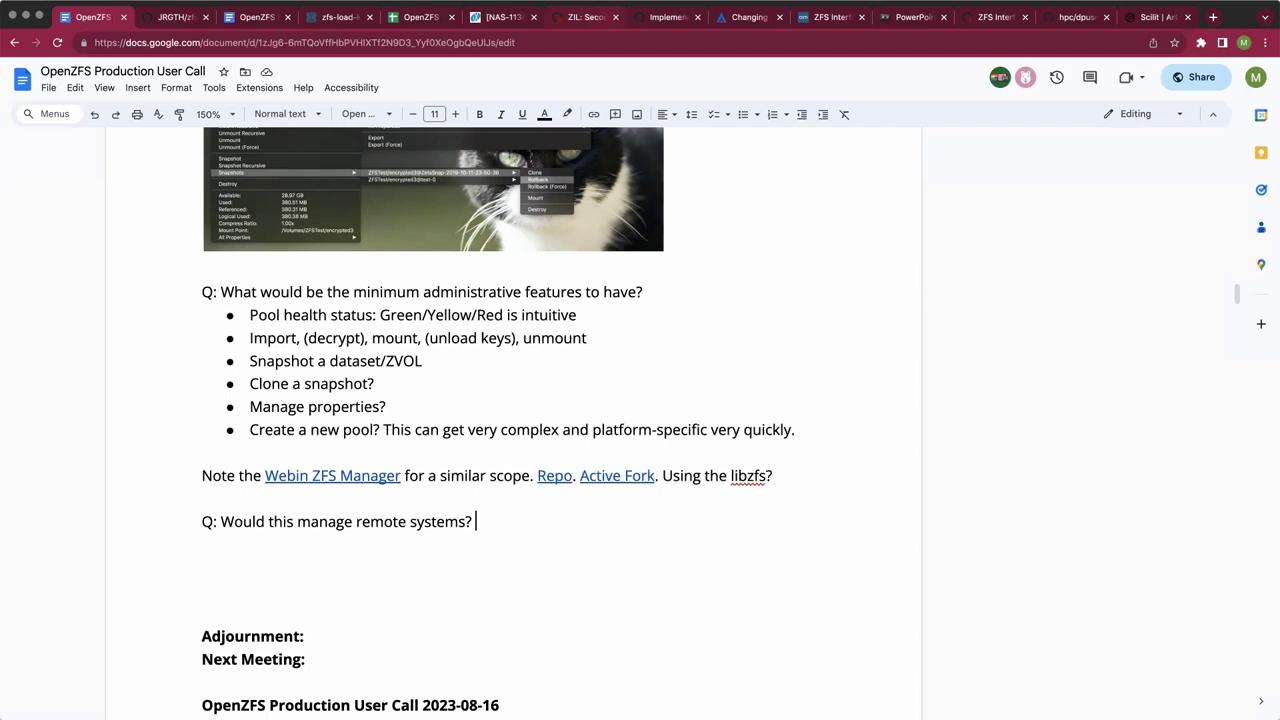
Append the speaker's first name and the answer "Currently doing it with secret sauce." to the remote systems question.
{"action": "type", "text": "Stephen: Curren"}
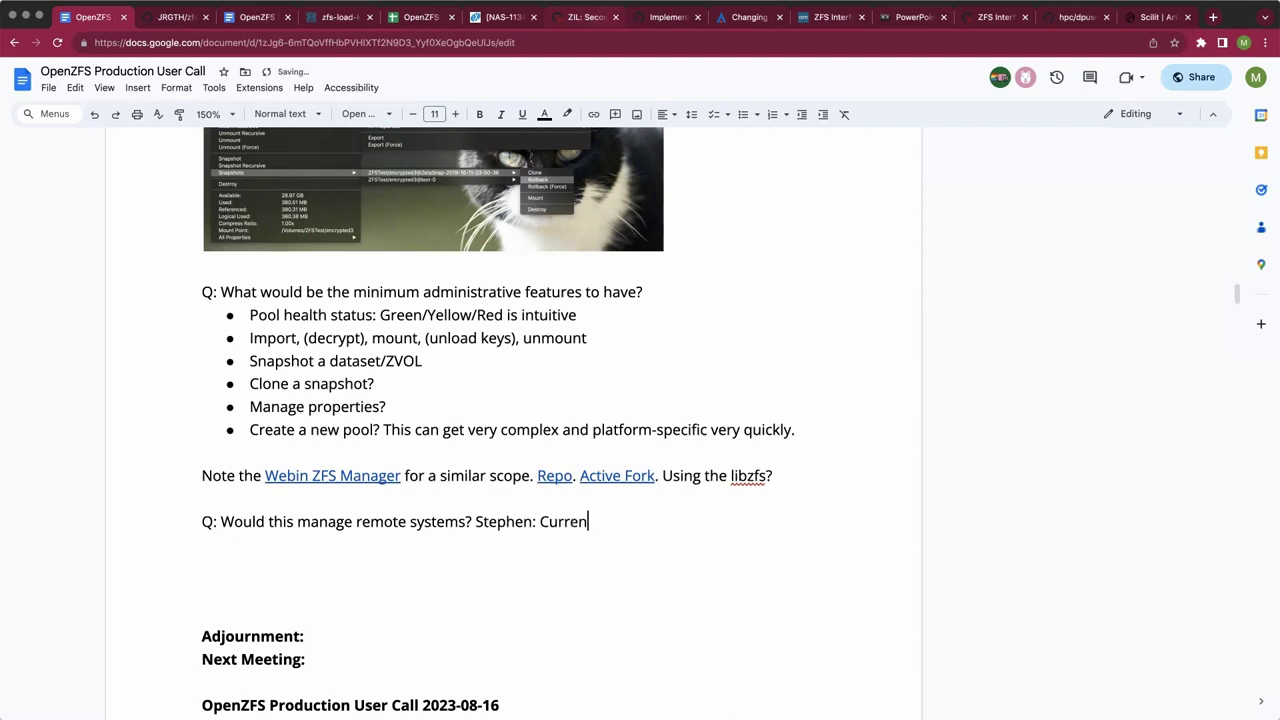
{"action": "type", "text": "tly doing it with "}
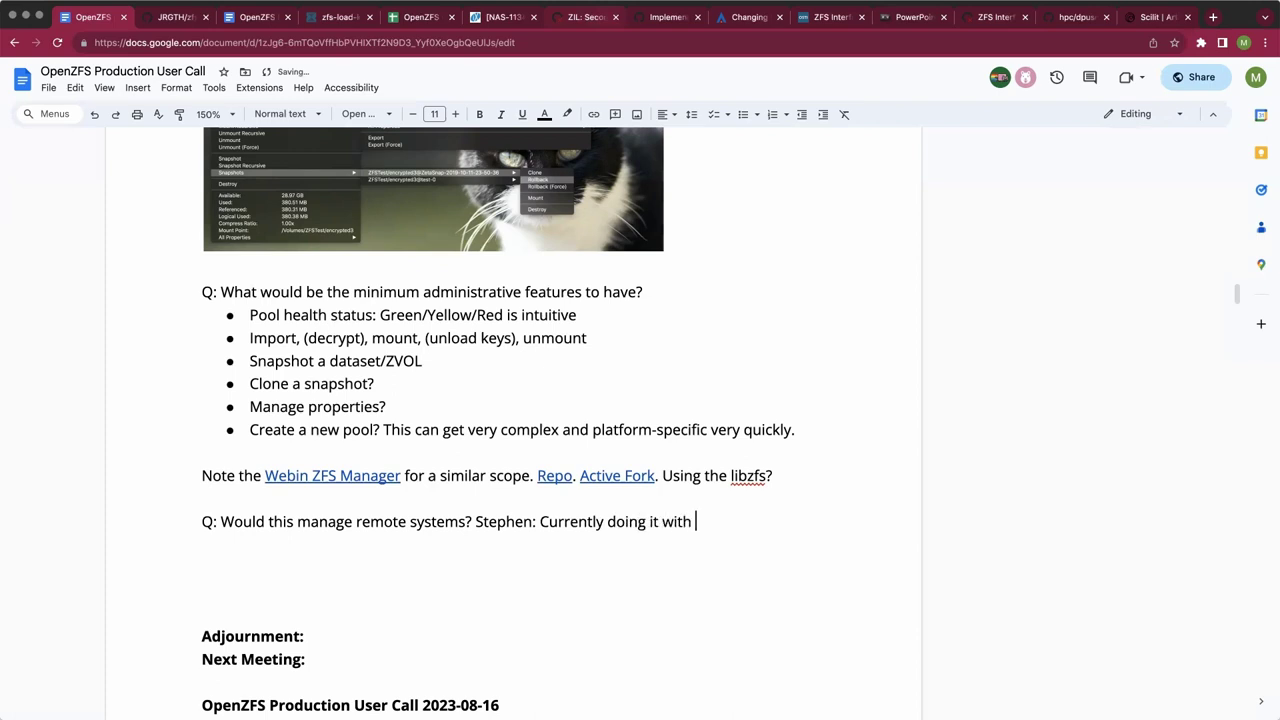
{"action": "type", "text": "secret sauce."}
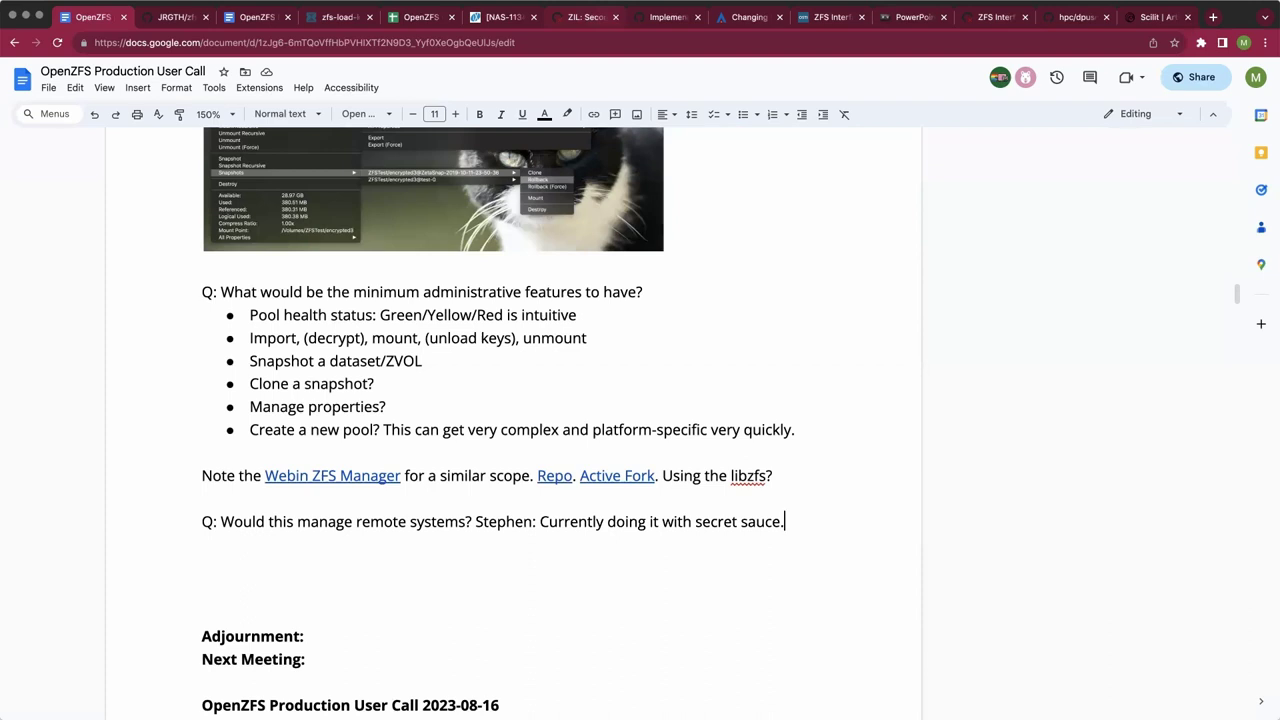
Insert a bullet reading "List, status," above the pool health status item in the minimum administrative features list.
{"action": "key", "text": "Up"}
{"action": "key", "text": "Up"}
{"action": "key", "text": "Up"}
{"action": "key", "text": "Up"}
{"action": "key", "text": "Up"}
{"action": "key", "text": "Up"}
{"action": "left_click", "coordinate": [249, 314]}
{"action": "type", "text": "List, status,"}
{"action": "key", "text": "Return"}
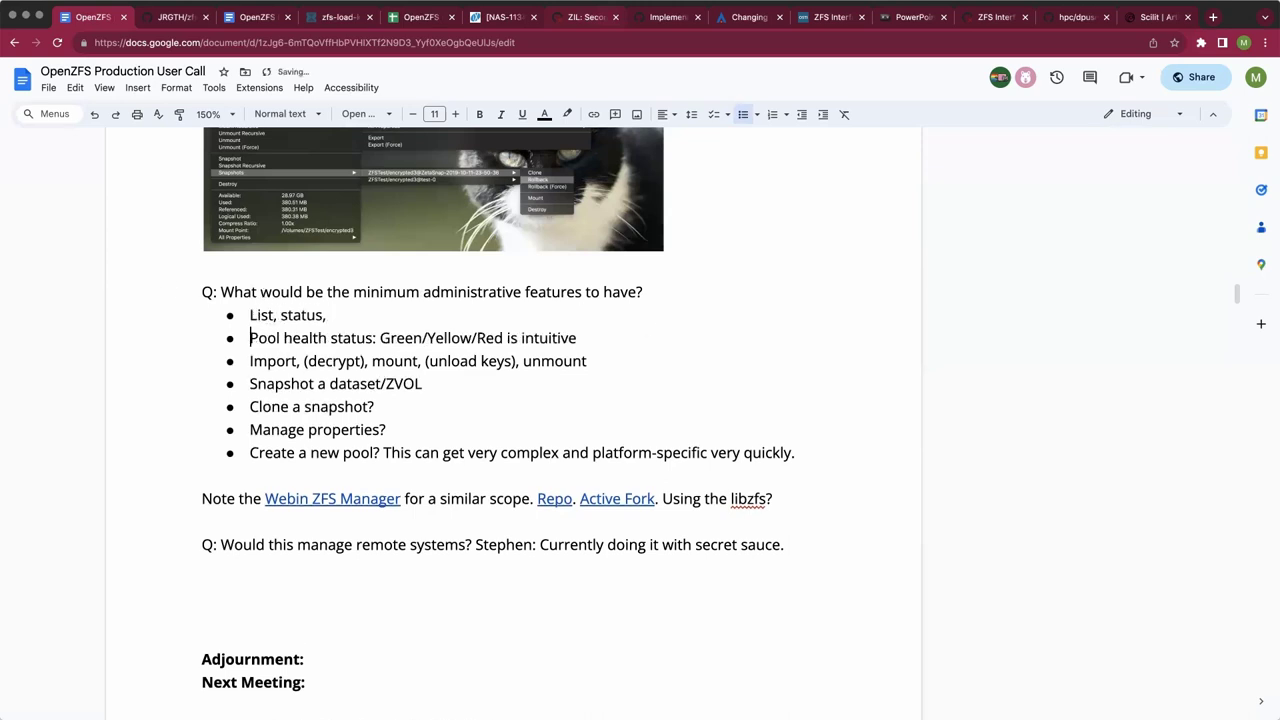
Extend the "List, status," bullet with "notifications of warnings, read errors, offline devices, health" and start an empty bullet below it.
{"action": "key", "text": "Left"}
{"action": "type", "text": "notifications of warni"}
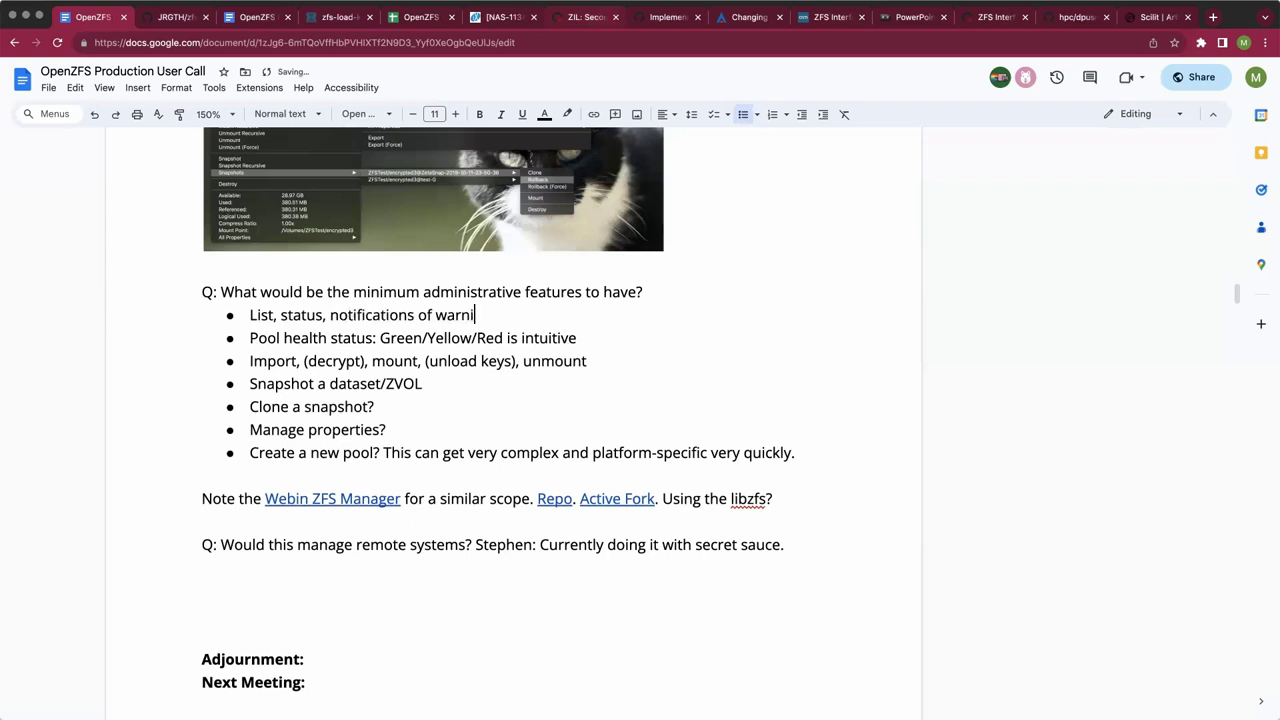
{"action": "type", "text": "ngs, read ee"}
{"action": "key", "text": "BackSpace"}
{"action": "type", "text": "rrors,"}
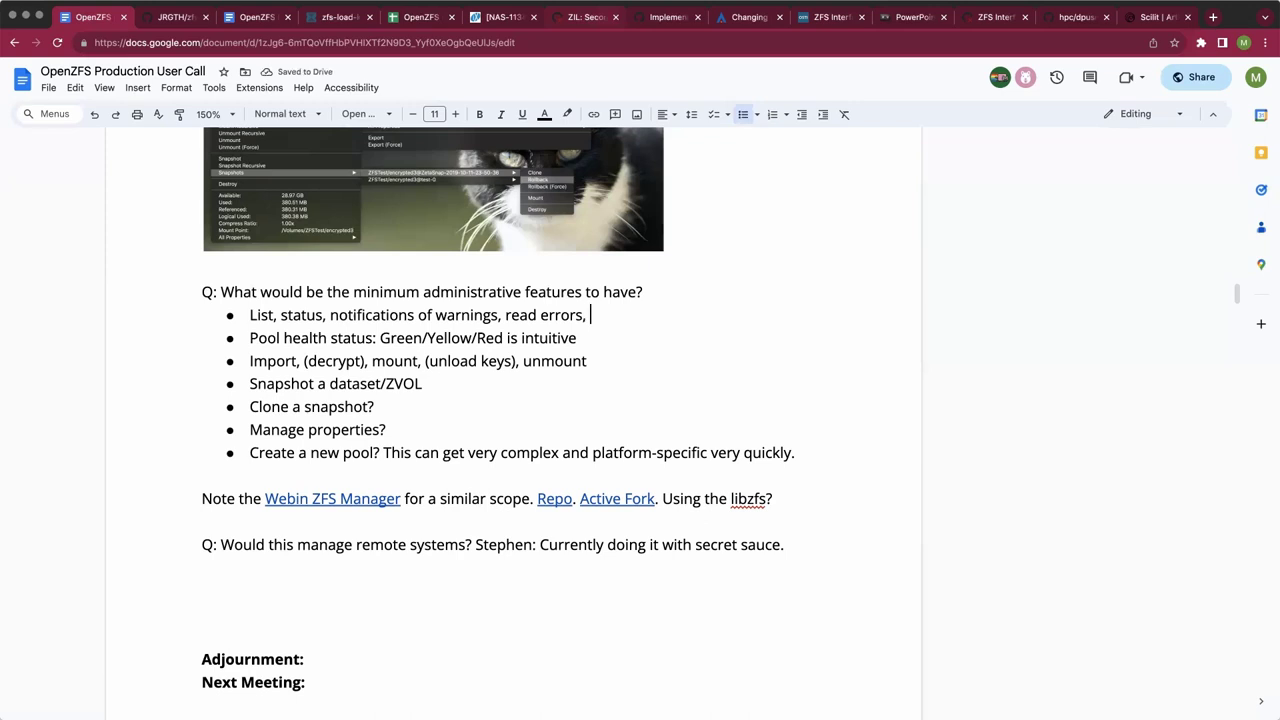
{"action": "type", "text": "offline devices, health"}
{"action": "key", "text": "Return"}
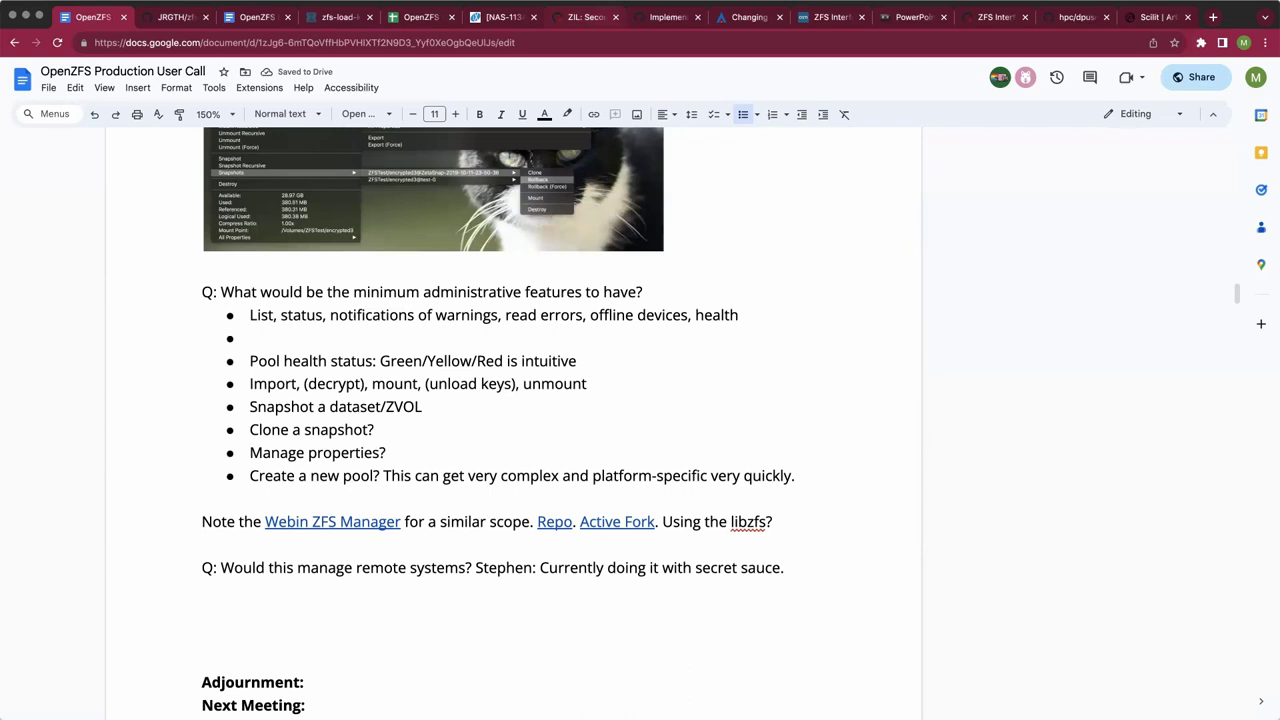
Fill the empty bullet with "iostat?, scrub status", keeping "iostat" in lowercase.
{"action": "type", "text": "iostat, scru"}
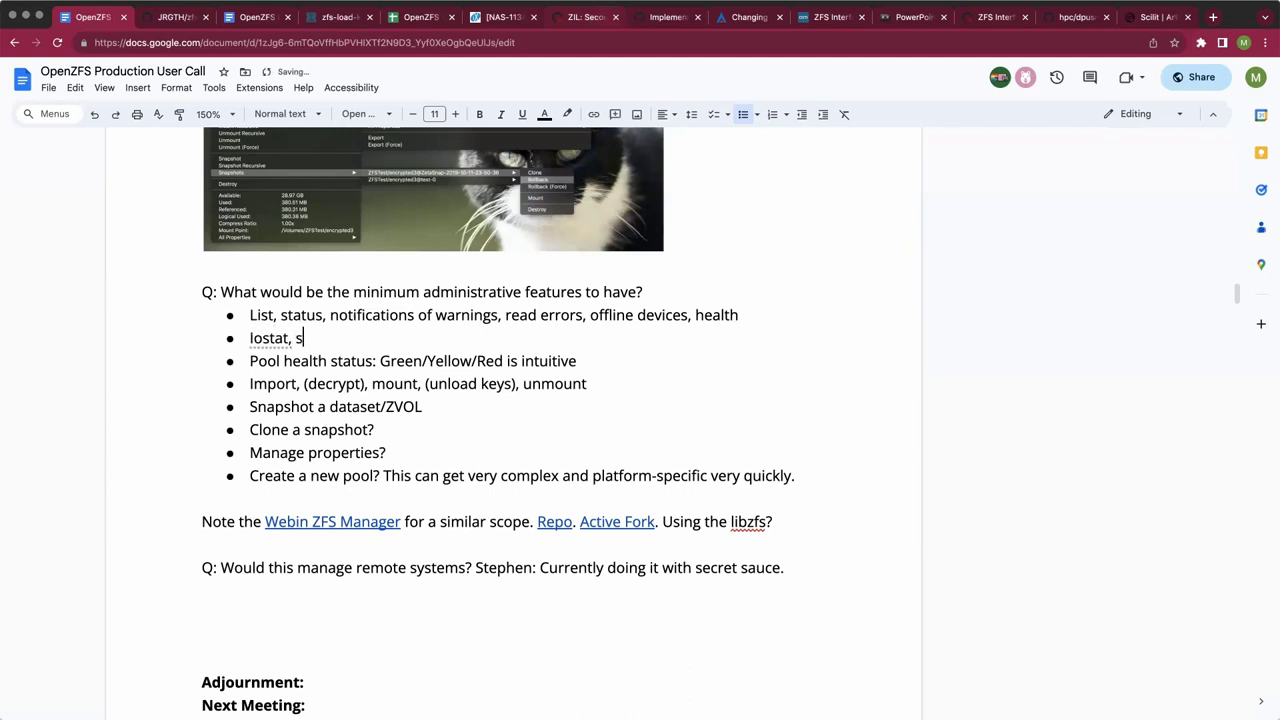
{"action": "type", "text": "b status"}
{"action": "left_click", "coordinate": [250, 338]}
{"action": "key", "text": "Delete"}
{"action": "type", "text": "i"}
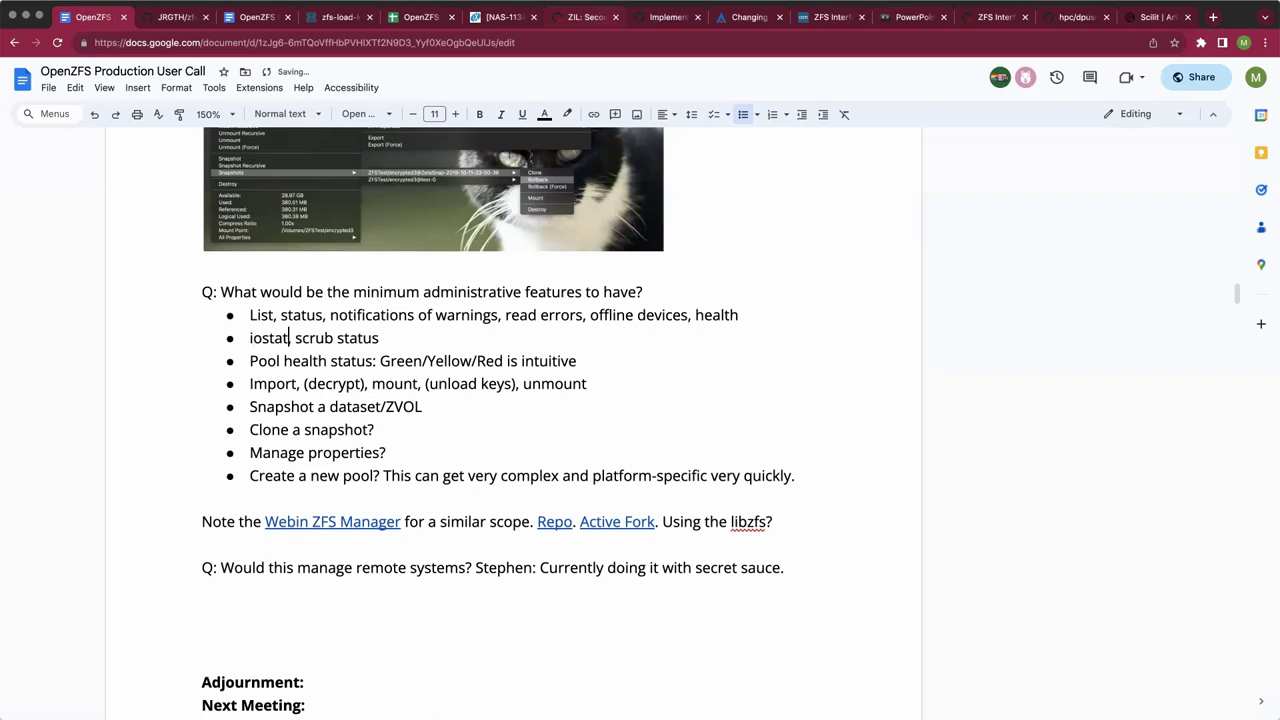
{"action": "type", "text": "?"}
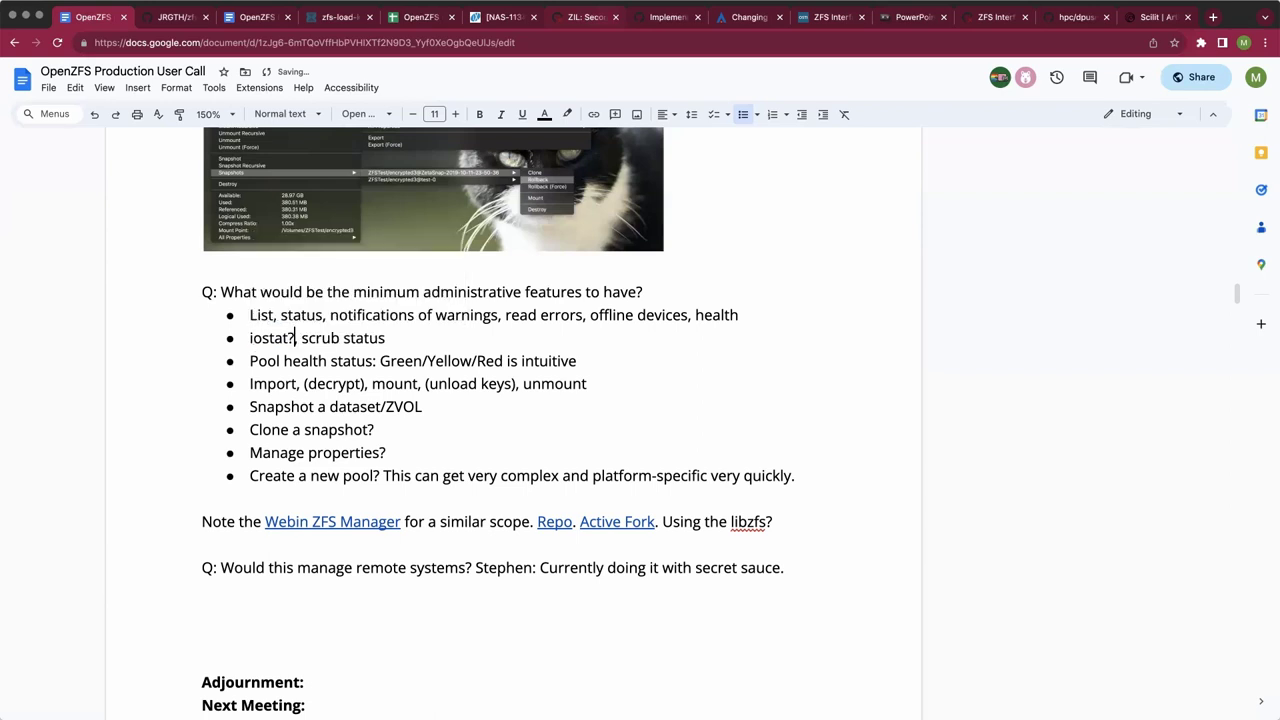
Move "scrub status" to the beginning of its bullet, ahead of "iostat", and separate the two with a comma.
{"action": "key", "text": "Right"}
{"action": "key", "text": "Right"}
{"action": "key", "text": "shift+End"}
{"action": "key", "text": "super+c"}
{"action": "key", "text": "BackSpace"}
{"action": "key", "text": "Left"}
{"action": "key", "text": "Left"}
{"action": "key", "text": "Left"}
{"action": "key", "text": "Left"}
{"action": "key", "text": "Left"}
{"action": "key", "text": "Left"}
{"action": "key", "text": "Left"}
{"action": "key", "text": "Left"}
{"action": "key", "text": "Left"}
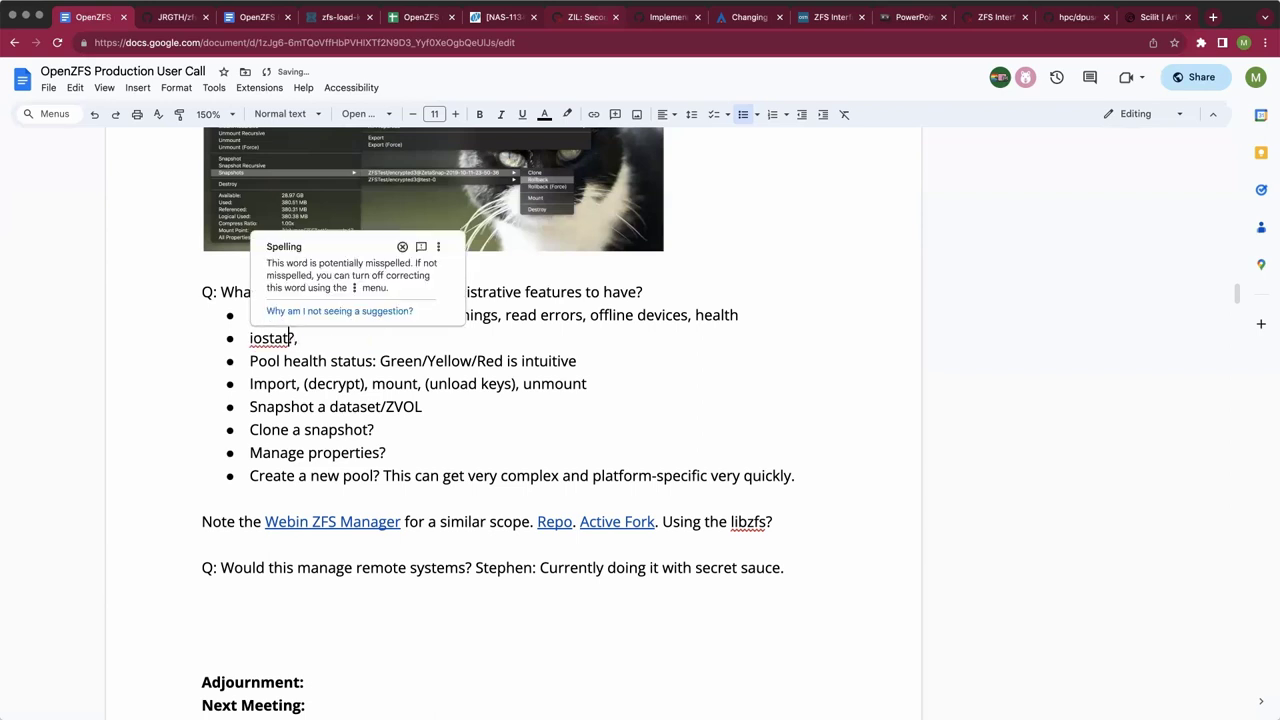
{"action": "key", "text": "super+v"}
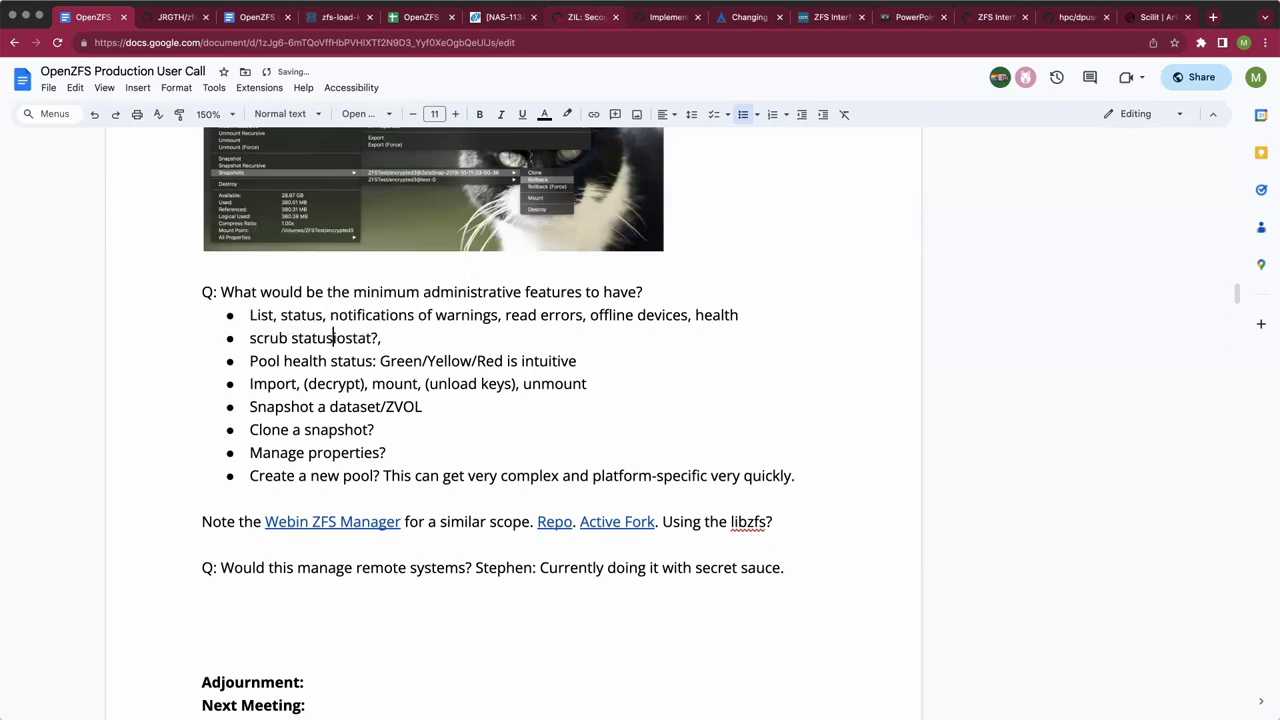
{"action": "type", "text": ","}
Replace the punctuation after "iostat" with "and pretty graphs would be nice to have".
{"action": "key", "text": "End"}
{"action": "key", "text": "BackSpace"}
{"action": "key", "text": "BackSpace"}
{"action": "type", "text": "and pret"}
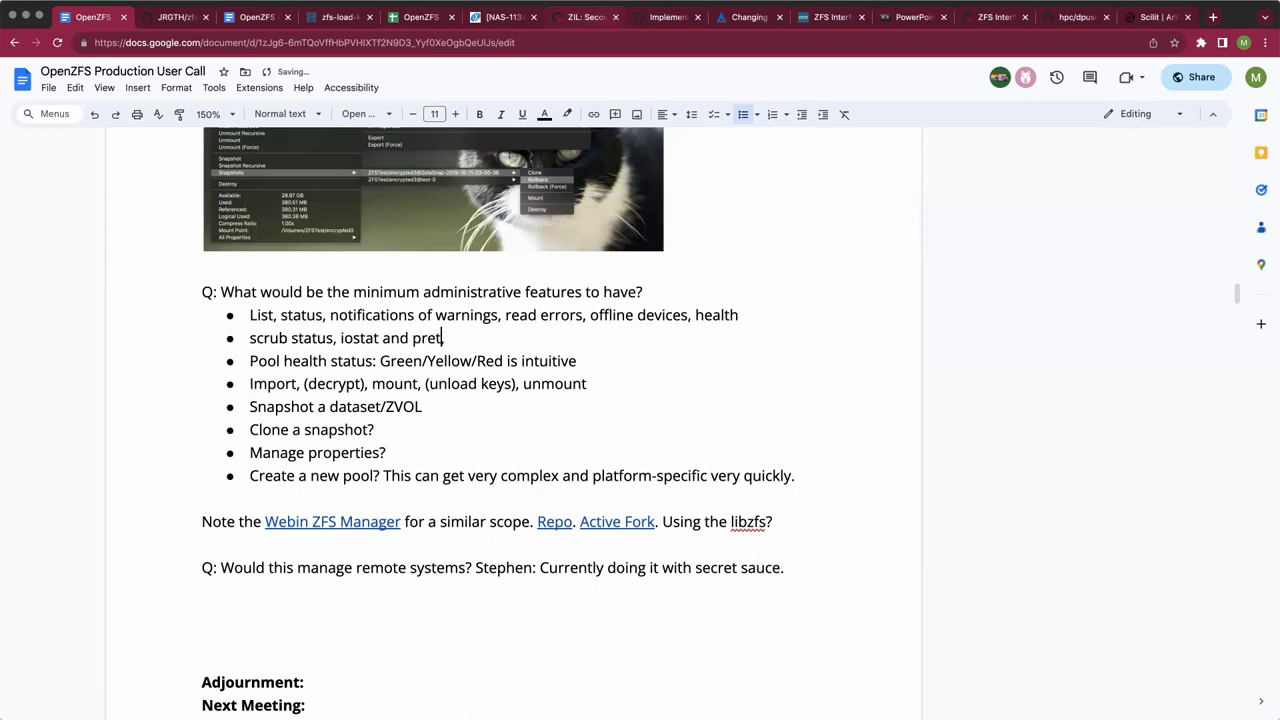
{"action": "type", "text": "ty graphs would b"}
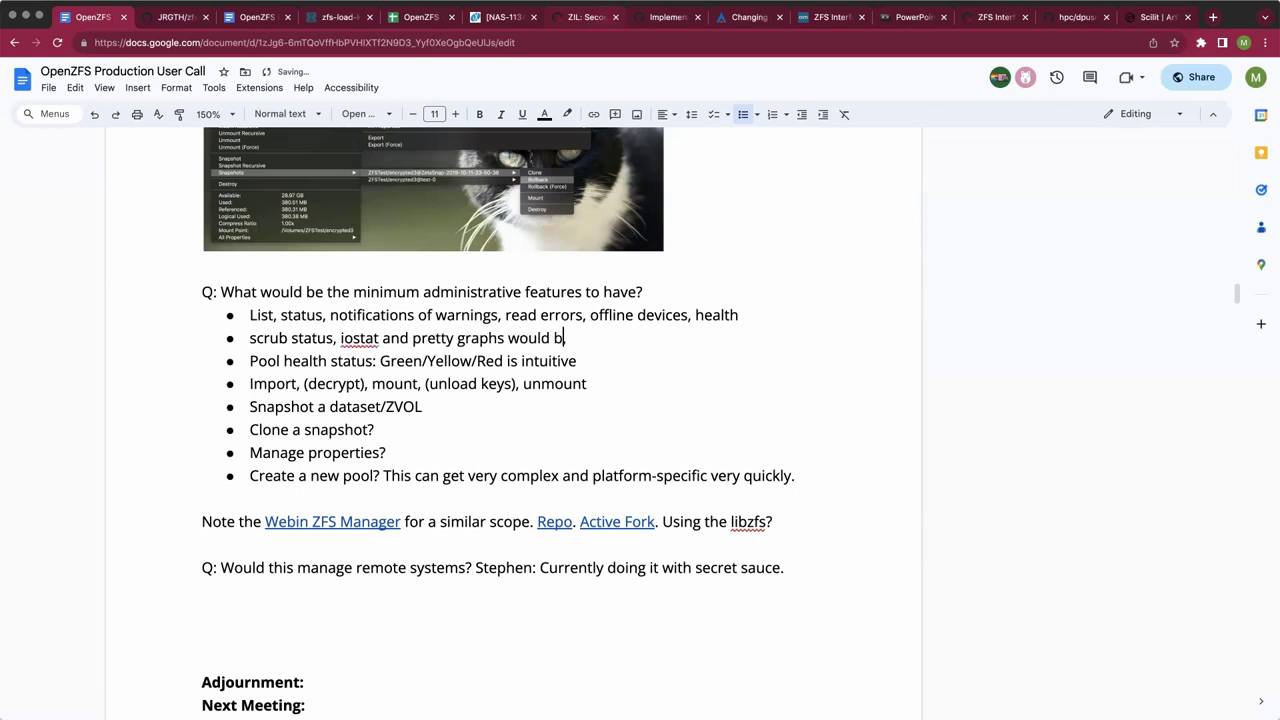
{"action": "type", "text": "e nice to have"}
Add an empty bullet below the scrub status item and expand "scrub" to "scrub/resilver".
{"action": "key", "text": "Return"}
{"action": "key", "text": "Up"}
{"action": "key", "text": "Right"}
{"action": "key", "text": "Right"}
{"action": "key", "text": "Right"}
{"action": "key", "text": "Right"}
{"action": "key", "text": "Right"}
{"action": "type", "text": "/resilver"}
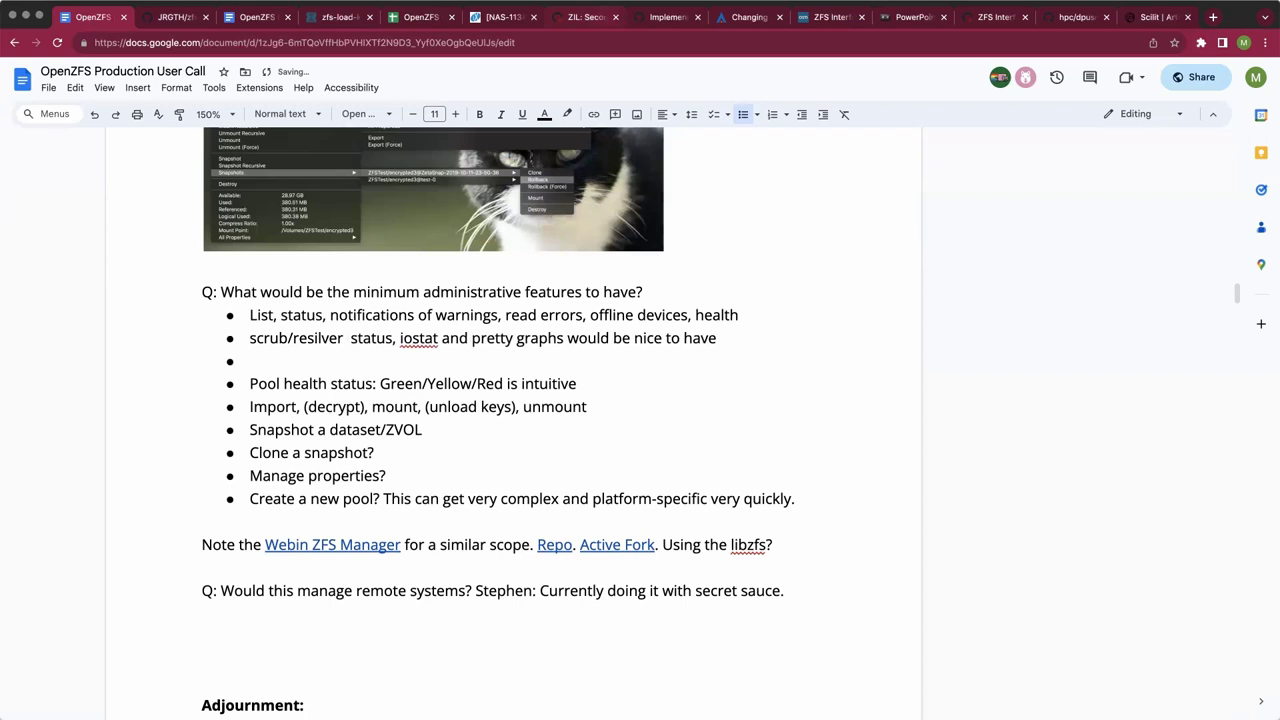
{"action": "key", "text": "BackSpace"}
{"action": "left_click", "coordinate": [254, 360]}
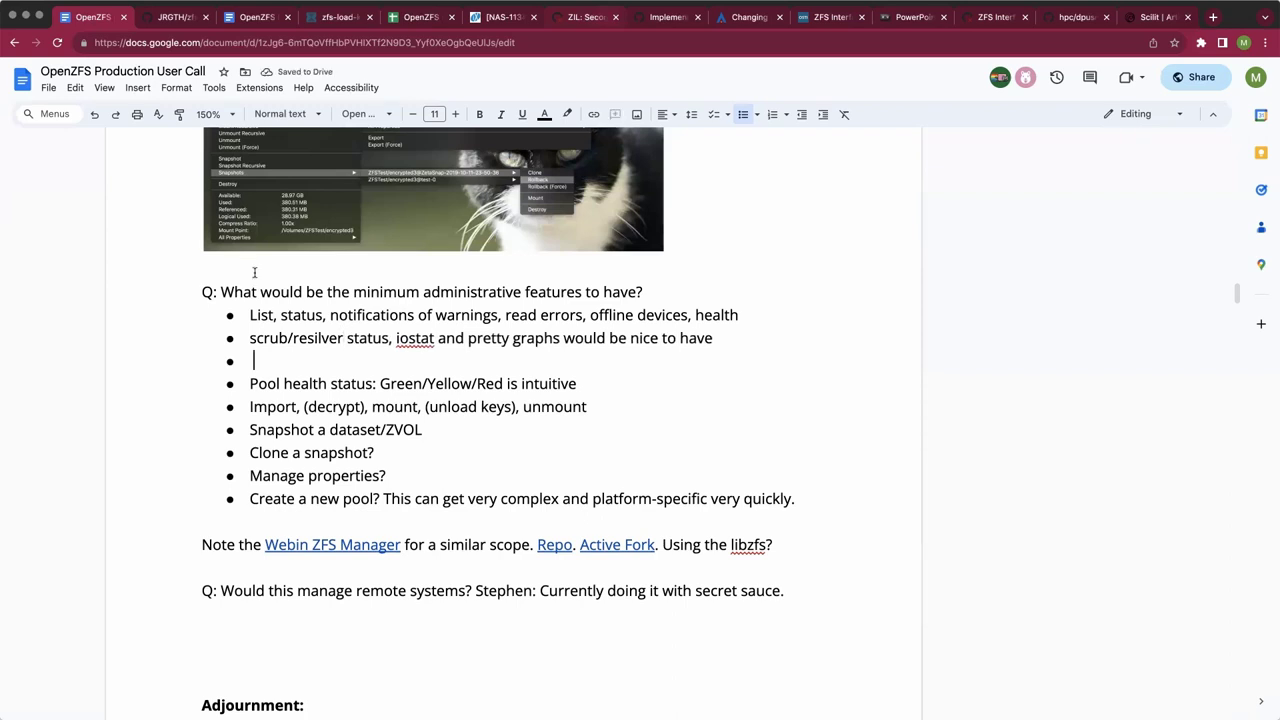
Split "iostat and pretty graphs would be nice to have" into its own bullet below "scrub/resilver status", removing the comma.
{"action": "left_click", "coordinate": [394, 338]}
{"action": "key", "text": "BackSpace"}
{"action": "key", "text": "BackSpace"}
{"action": "key", "text": "Return"}
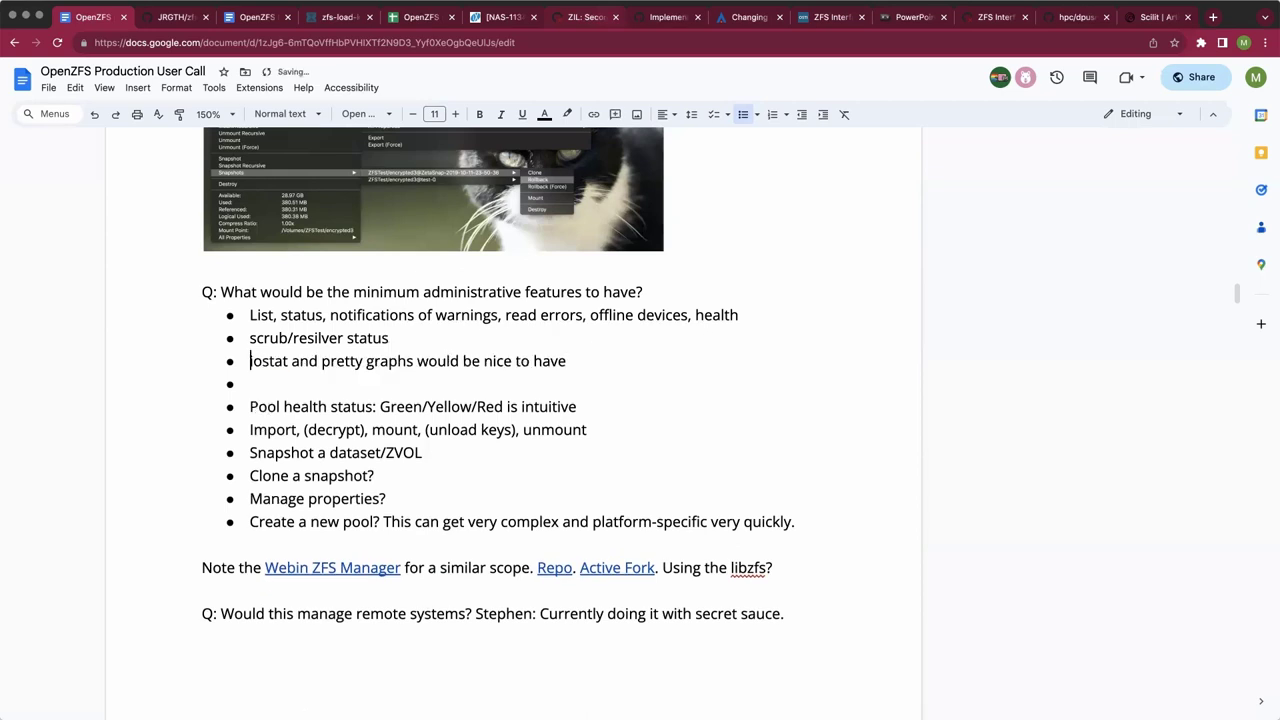
Fill the empty bullet with "xdgopen for snapshots? Open the root?", starting with a lowercase x.
{"action": "left_click", "coordinate": [251, 383]}
{"action": "type", "text": "xdgopen for "}
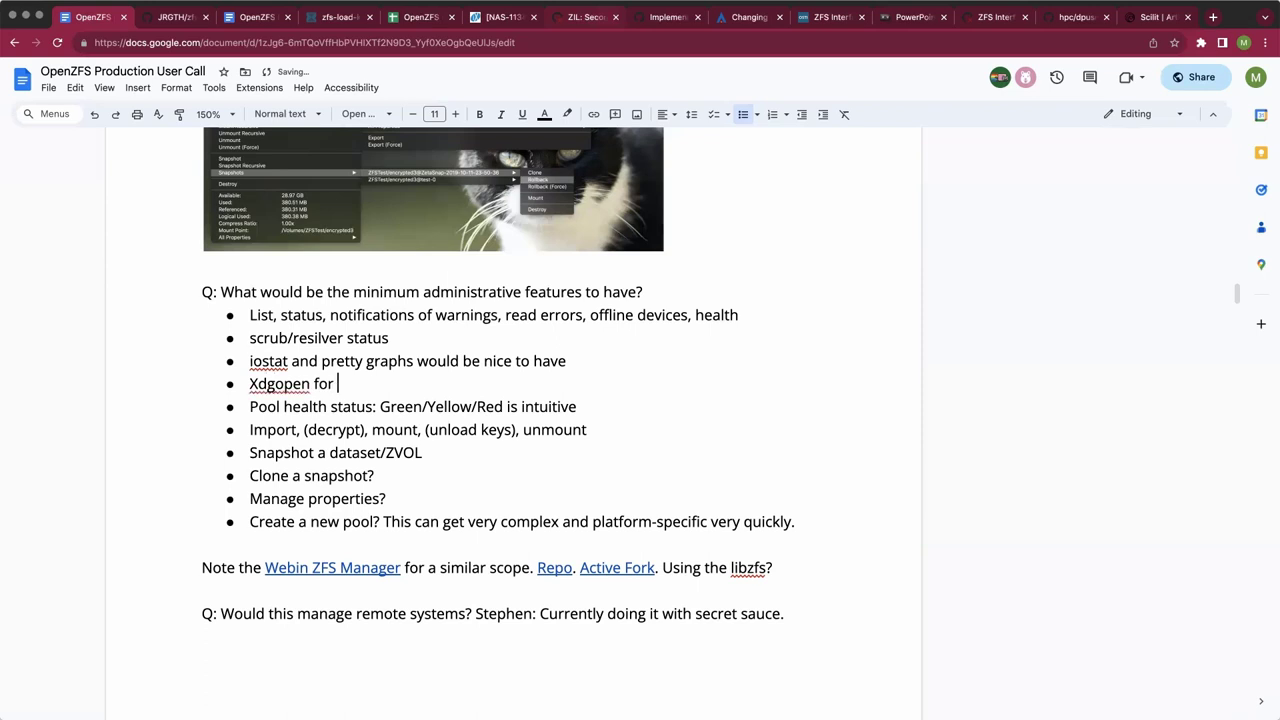
{"action": "type", "text": "snapshots? Open the root?"}
{"action": "left_click", "coordinate": [258, 383]}
{"action": "key", "text": "shift+Left"}
{"action": "type", "text": "x"}
{"action": "key", "text": "super+Right"}
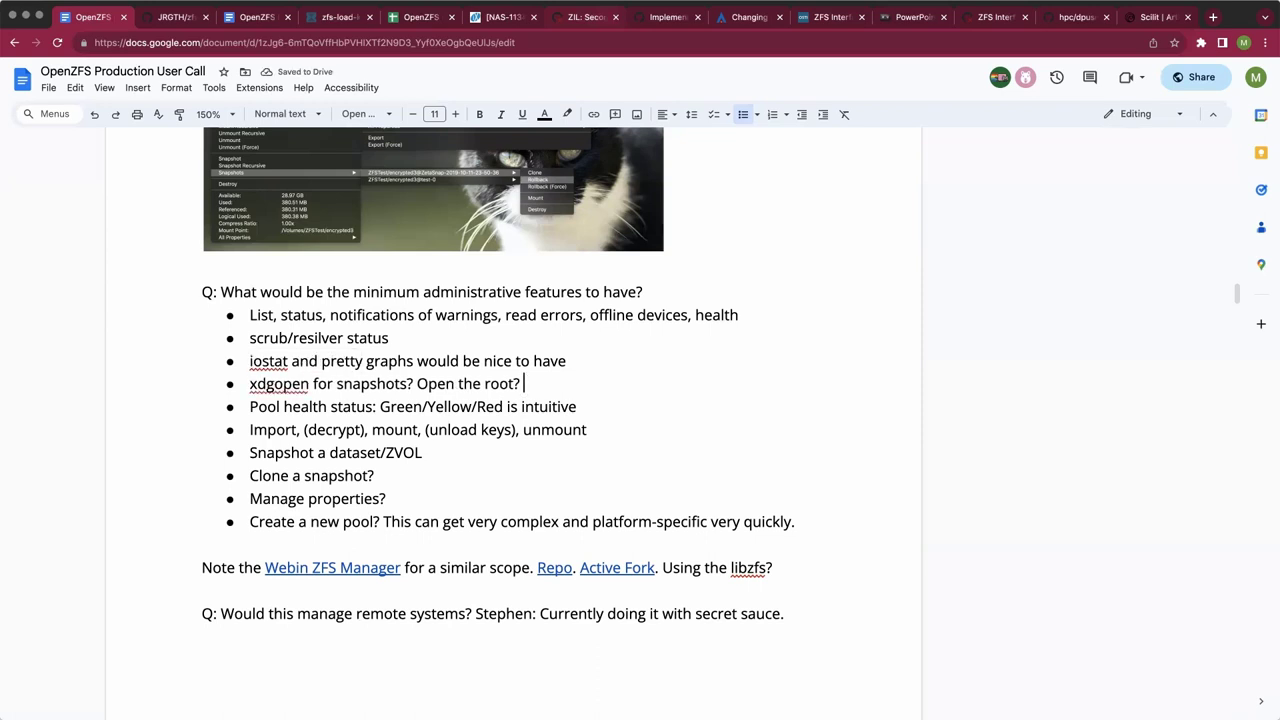
Append "Some graphical applications will ignore .zfs..." to the xdgopen bullet.
{"action": "type", "text": "Some graphicsal"}
{"action": "key", "text": "BackSpace"}
{"action": "key", "text": "BackSpace"}
{"action": "key", "text": "BackSpace"}
{"action": "type", "text": "al applications"}
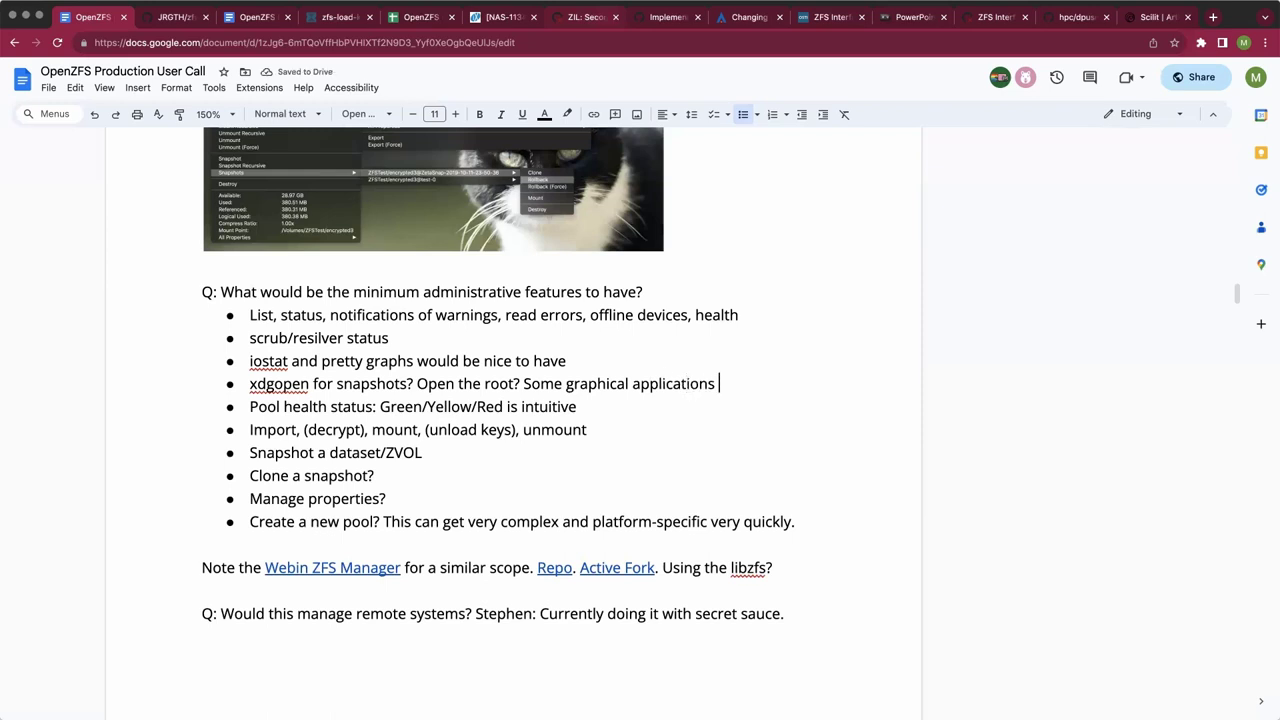
{"action": "type", "text": "will ignore .zfs..."}
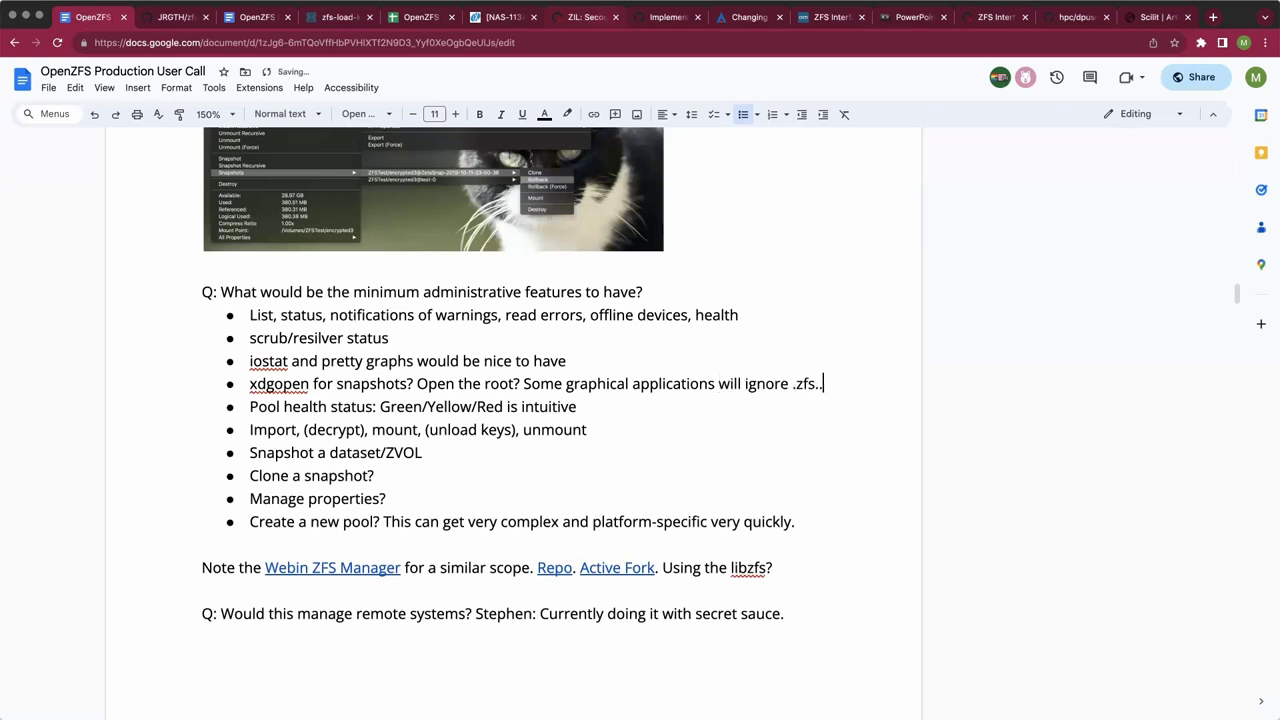
Add a bullet below the xdgopen item reading "Windows Shadow Copy/history integration?".
{"action": "key", "text": "Return"}
{"action": "key", "text": "Return"}
{"action": "key", "text": "BackSpace"}
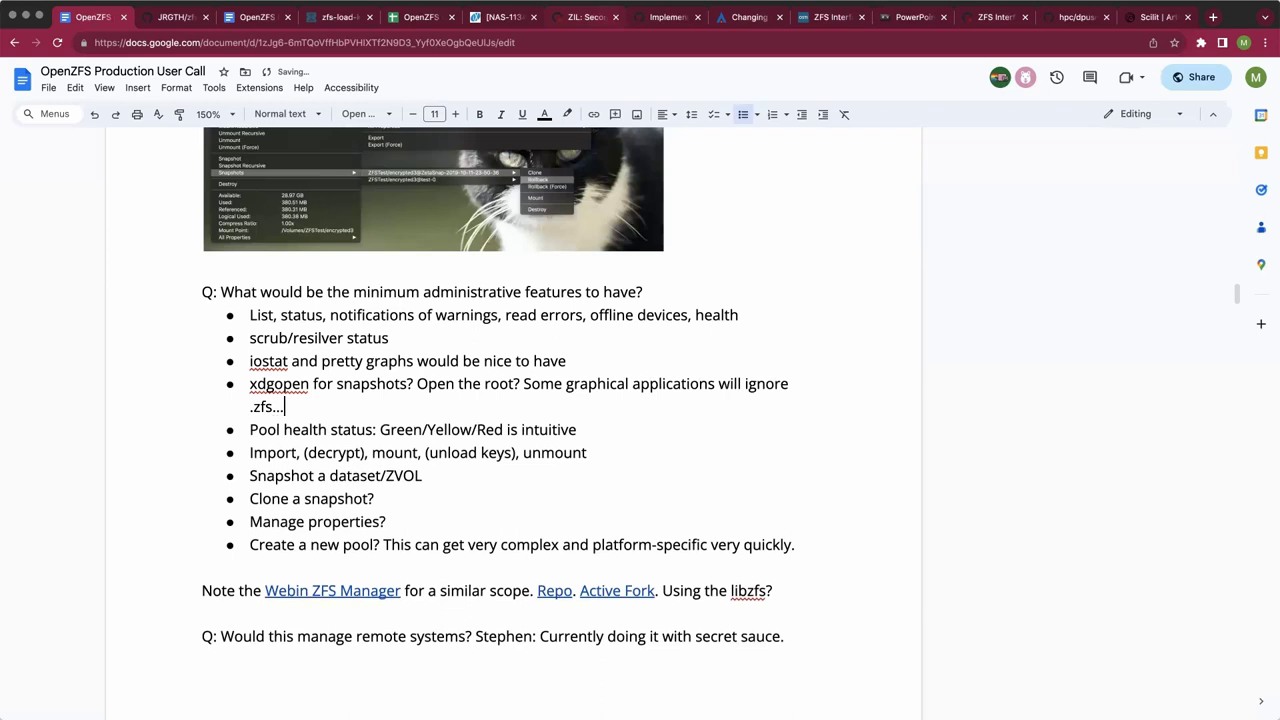
{"action": "key", "text": "Return"}
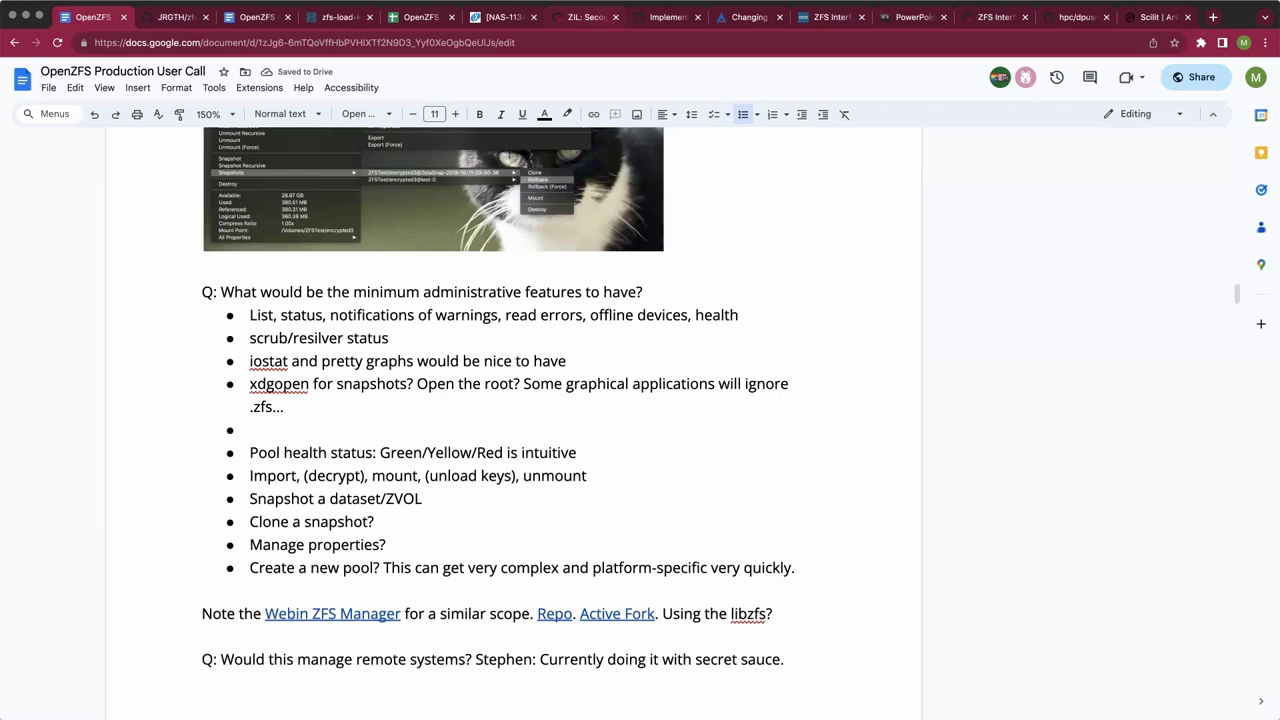
{"action": "type", "text": "Window,"}
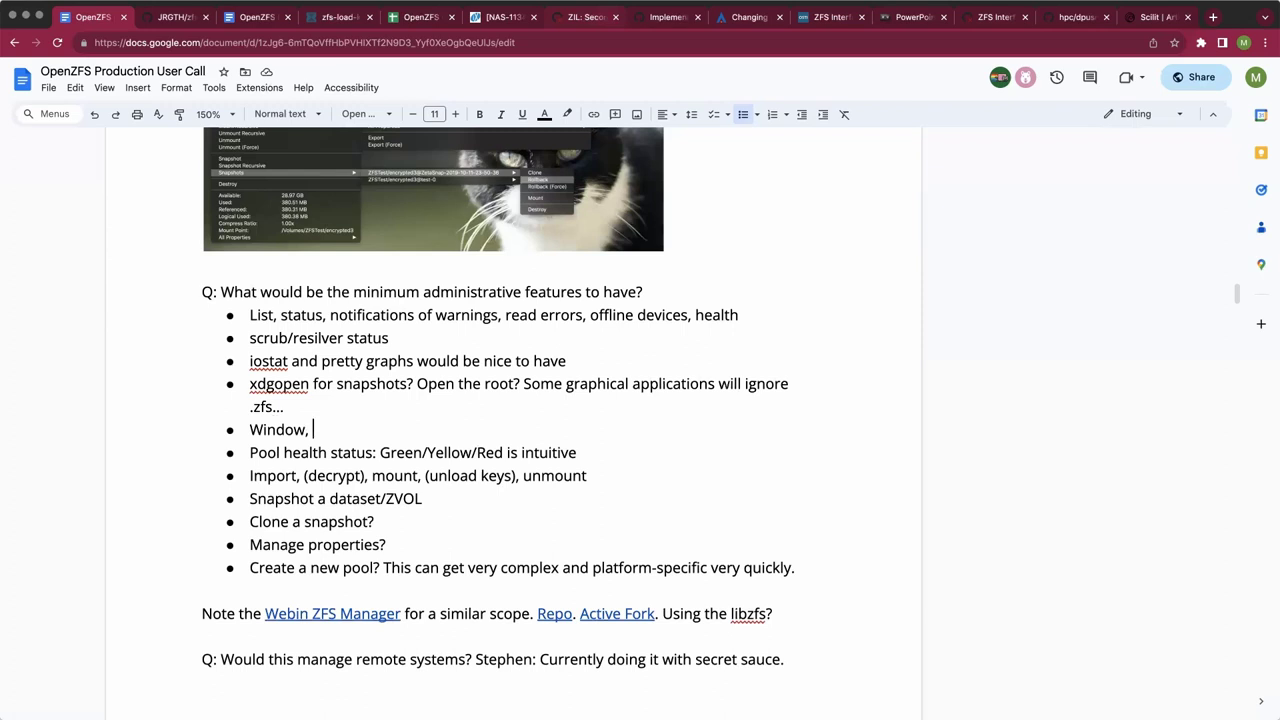
{"action": "key", "text": "BackSpace"}
{"action": "key", "text": "BackSpace"}
{"action": "type", "text": "s Shadown C"}
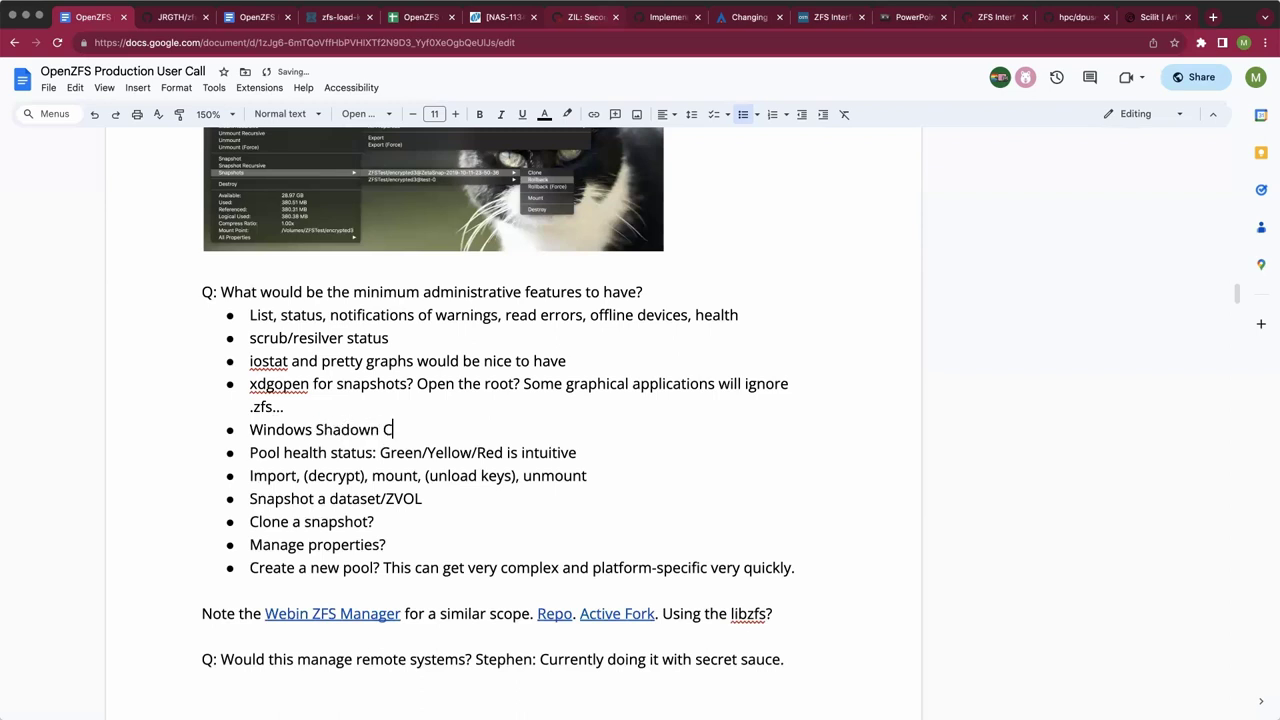
{"action": "key", "text": "BackSpace"}
{"action": "key", "text": "BackSpace"}
{"action": "key", "text": "BackSpace"}
{"action": "type", "text": "Copy/history"}
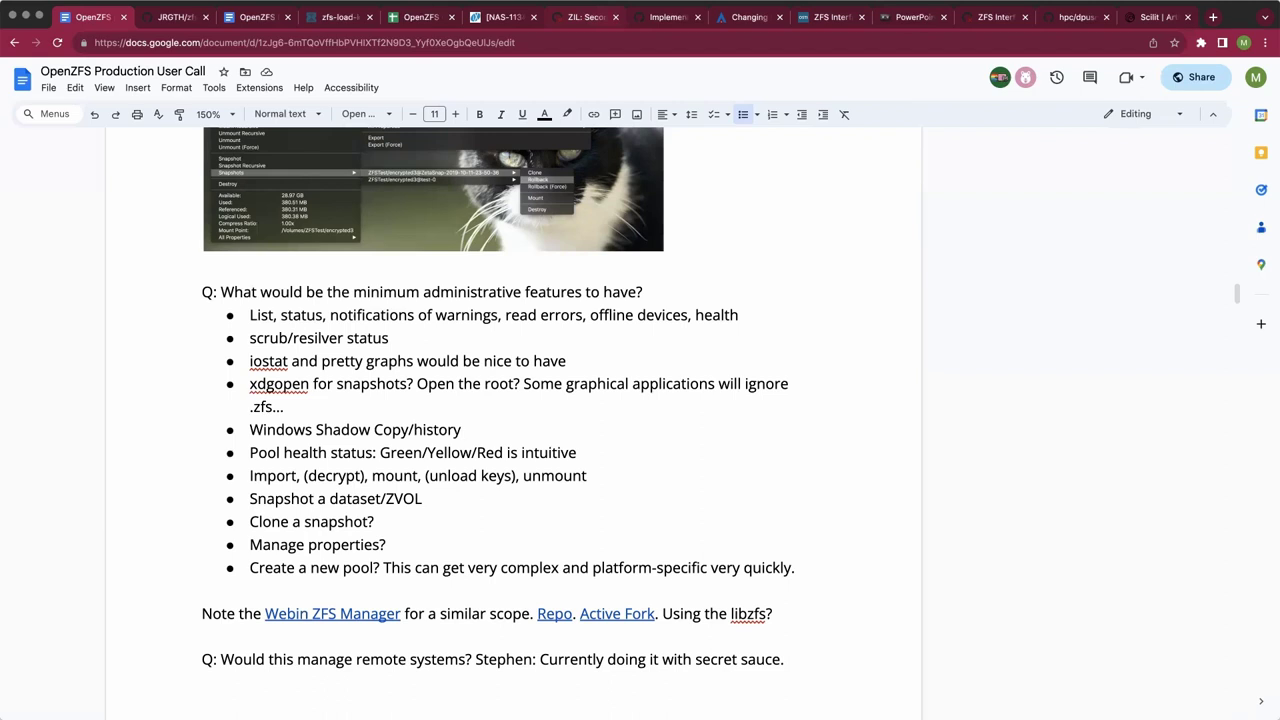
{"action": "type", "text": "integration?"}
Insert "Volume" before "Shadow Copy" and append "CIFS/SMB handles it." to the Windows bullet.
{"action": "key", "text": "alt+Left"}
{"action": "key", "text": "alt+Left"}
{"action": "key", "text": "alt+Left"}
{"action": "key", "text": "alt+Left"}
{"action": "key", "text": "alt+Left"}
{"action": "key", "text": "alt+Right"}
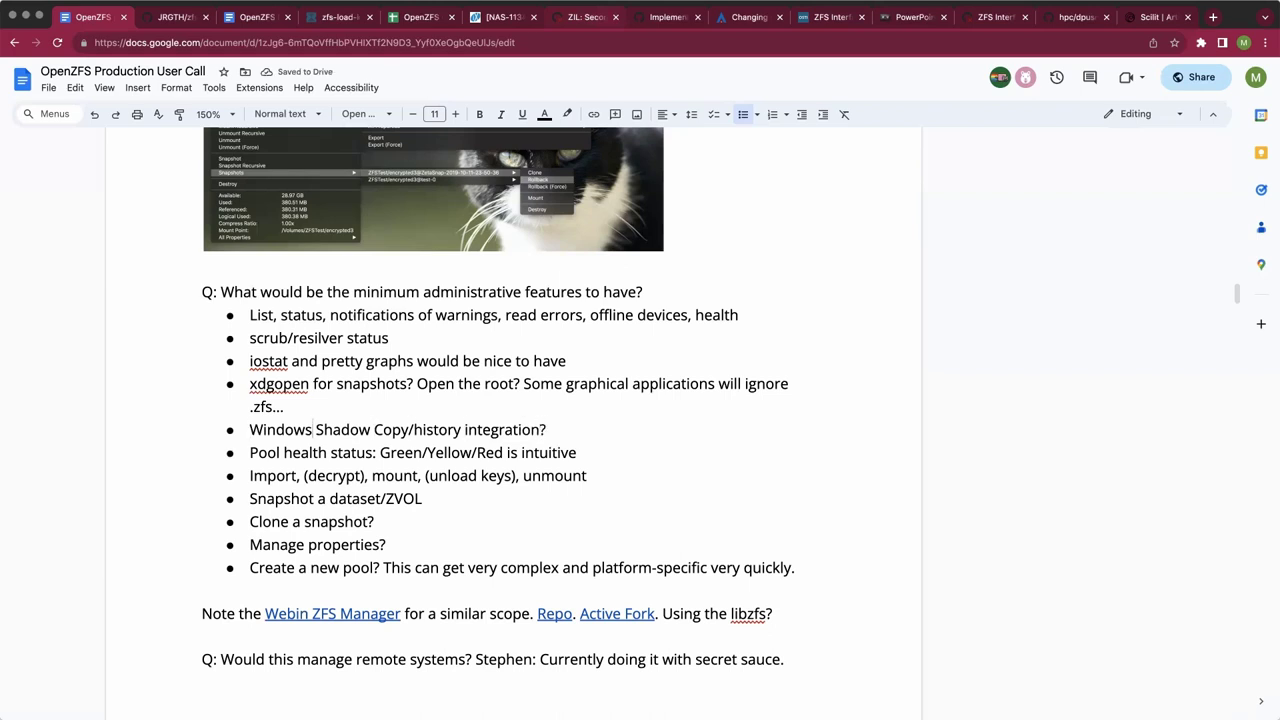
{"action": "type", "text": "Volume"}
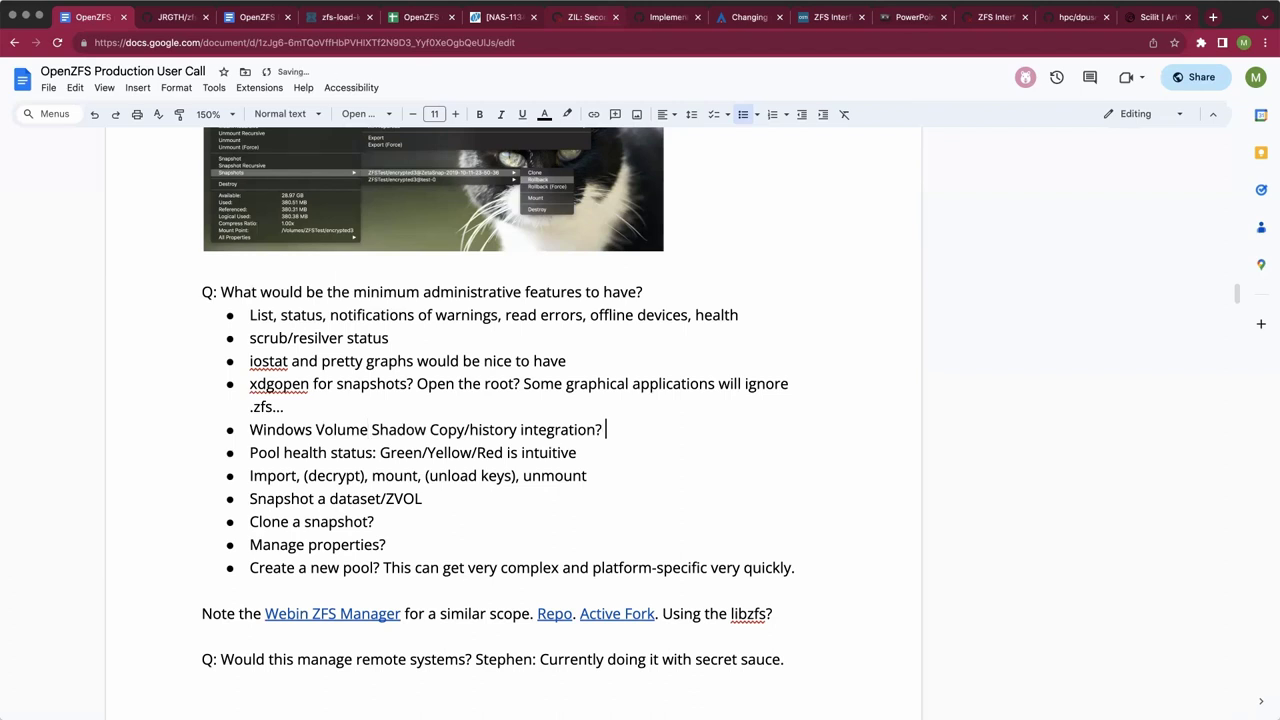
{"action": "type", "text": " CIFS/SMB handles it."}
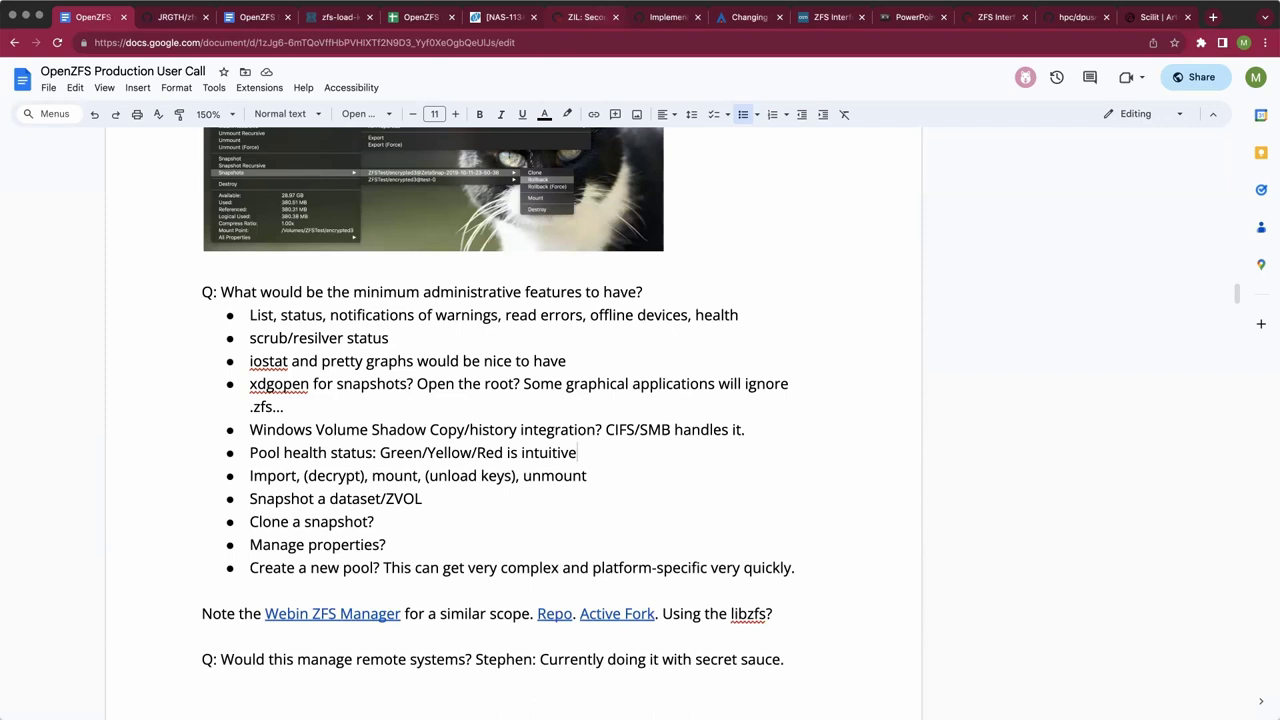
Add a separate paragraph below the feature list reading "Pool creation does not sound like a “system tray” function...".
{"action": "left_click", "coordinate": [746, 429]}
{"action": "left_click", "coordinate": [588, 475]}
{"action": "scroll", "coordinate": [338, 462], "scroll_direction": "down", "scroll_amount": 1}
{"action": "scroll", "coordinate": [338, 462], "scroll_direction": "down", "scroll_amount": 2}
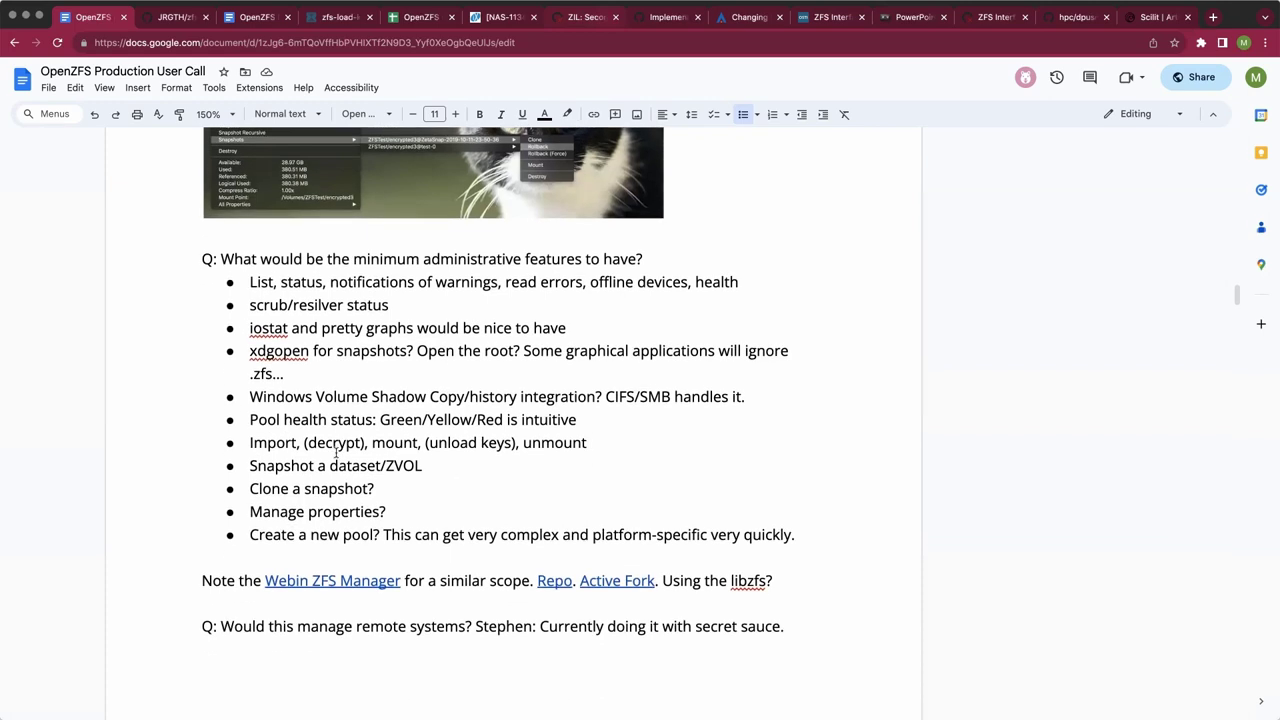
{"action": "scroll", "coordinate": [512, 510], "scroll_direction": "down", "scroll_amount": 5}
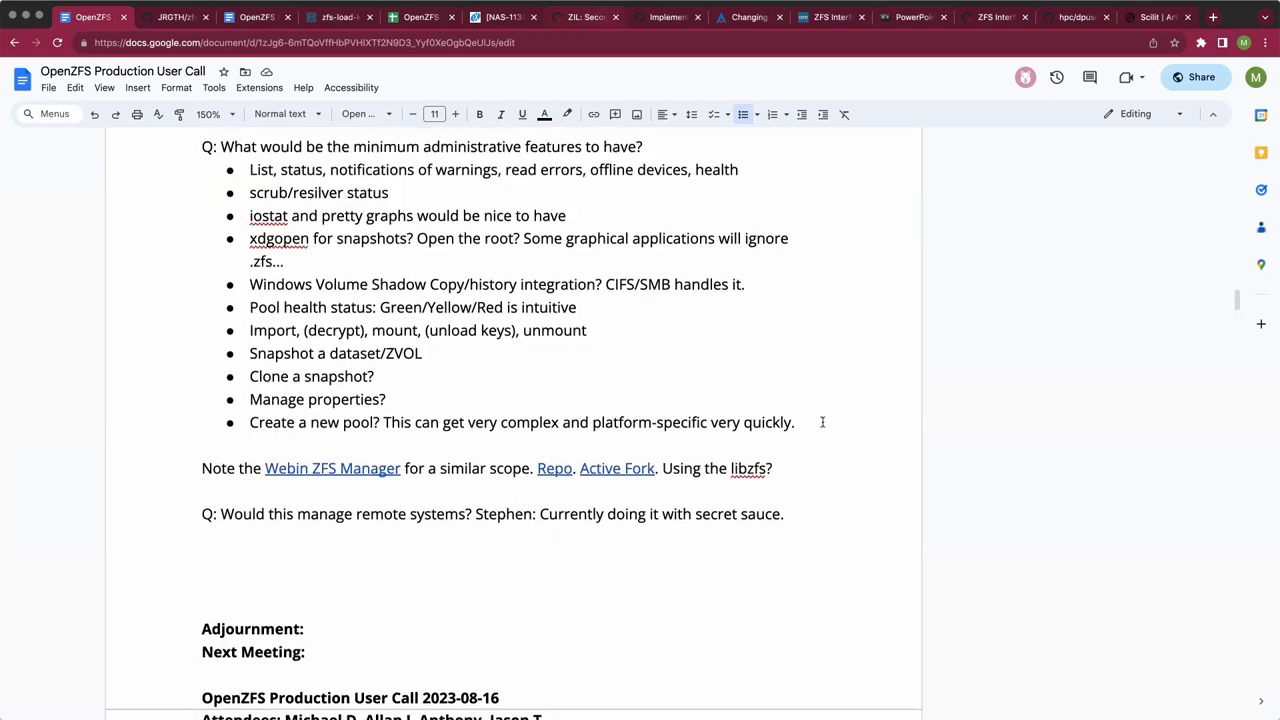
{"action": "key", "text": "Return"}
{"action": "key", "text": "Return"}
{"action": "key", "text": "Return"}
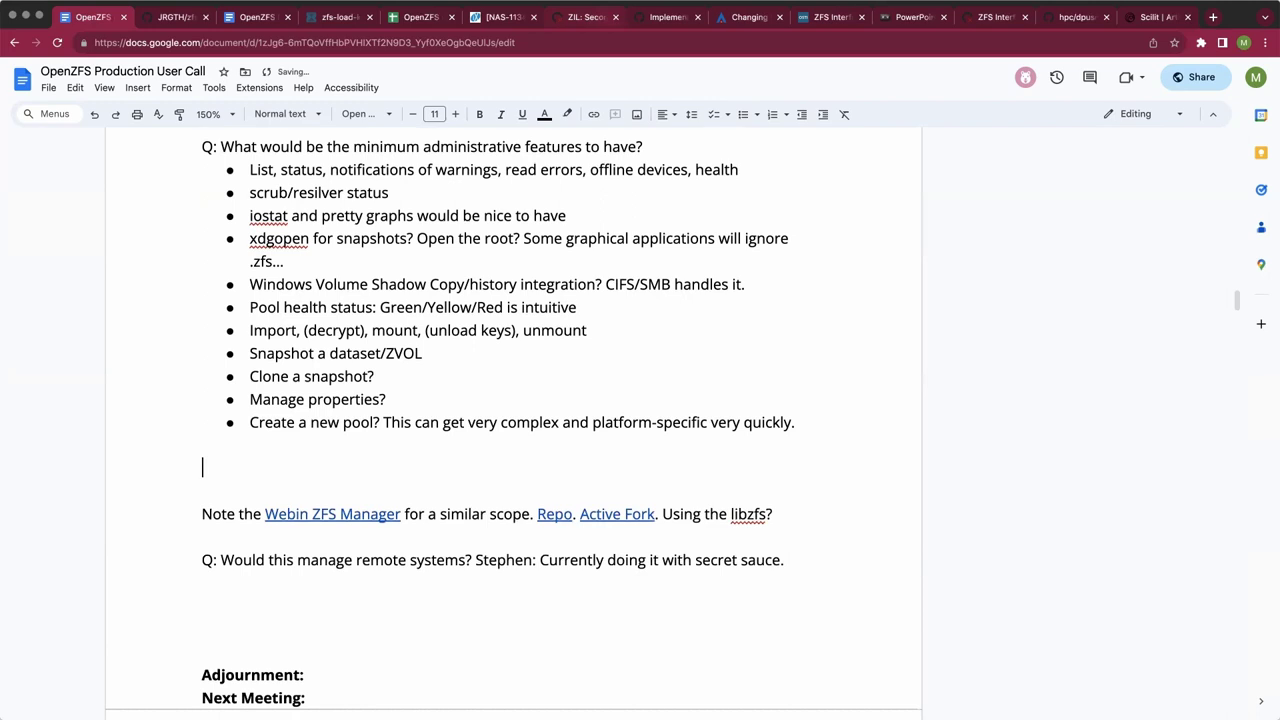
{"action": "type", "text": "Zpool"}
{"action": "key", "text": "BackSpace"}
{"action": "key", "text": "BackSpace"}
{"action": "key", "text": "BackSpace"}
{"action": "key", "text": "BackSpace"}
{"action": "key", "text": "BackSpace"}
{"action": "key", "text": "BackSpace"}
{"action": "type", "text": "Pool creation "}
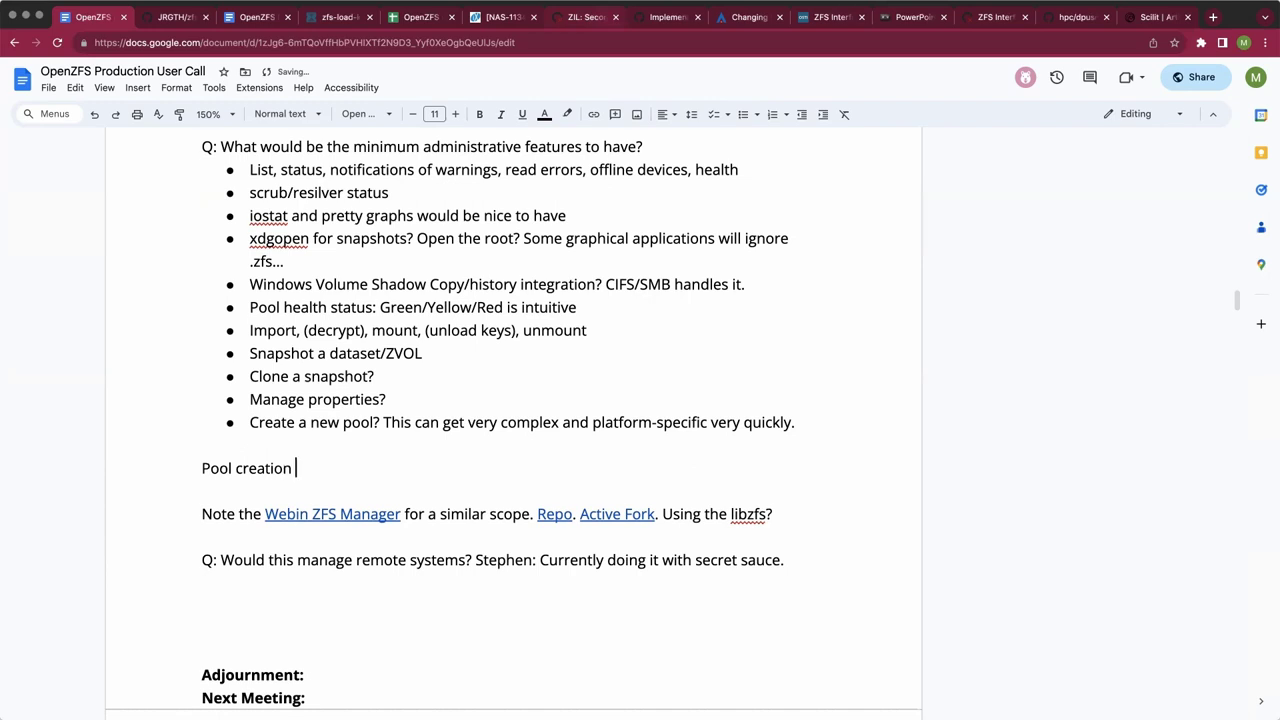
{"action": "type", "text": "does not sound l"}
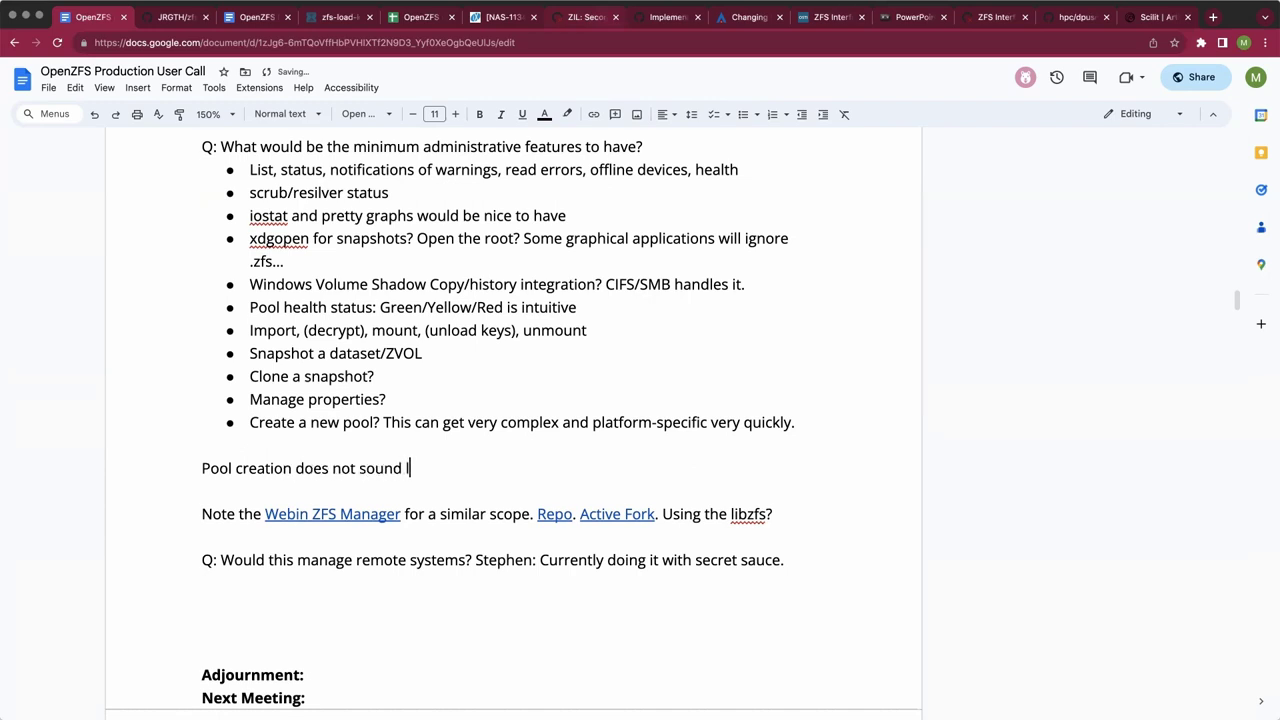
{"action": "type", "text": "ike a \"system tray\" function..."}
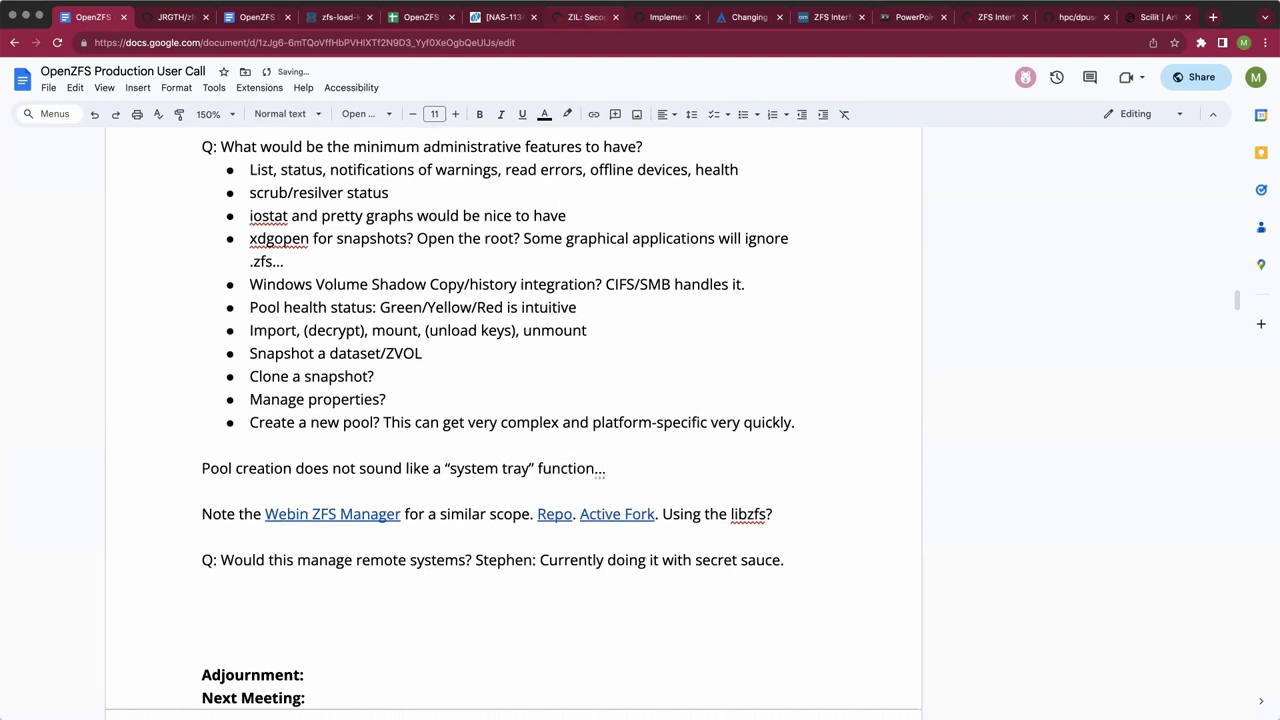
Add a paragraph below the pool creation remark reading "On macOS... such trays are usually a shortcut to applications, same on Windows.".
{"action": "key", "text": "Return"}
{"action": "key", "text": "Return"}
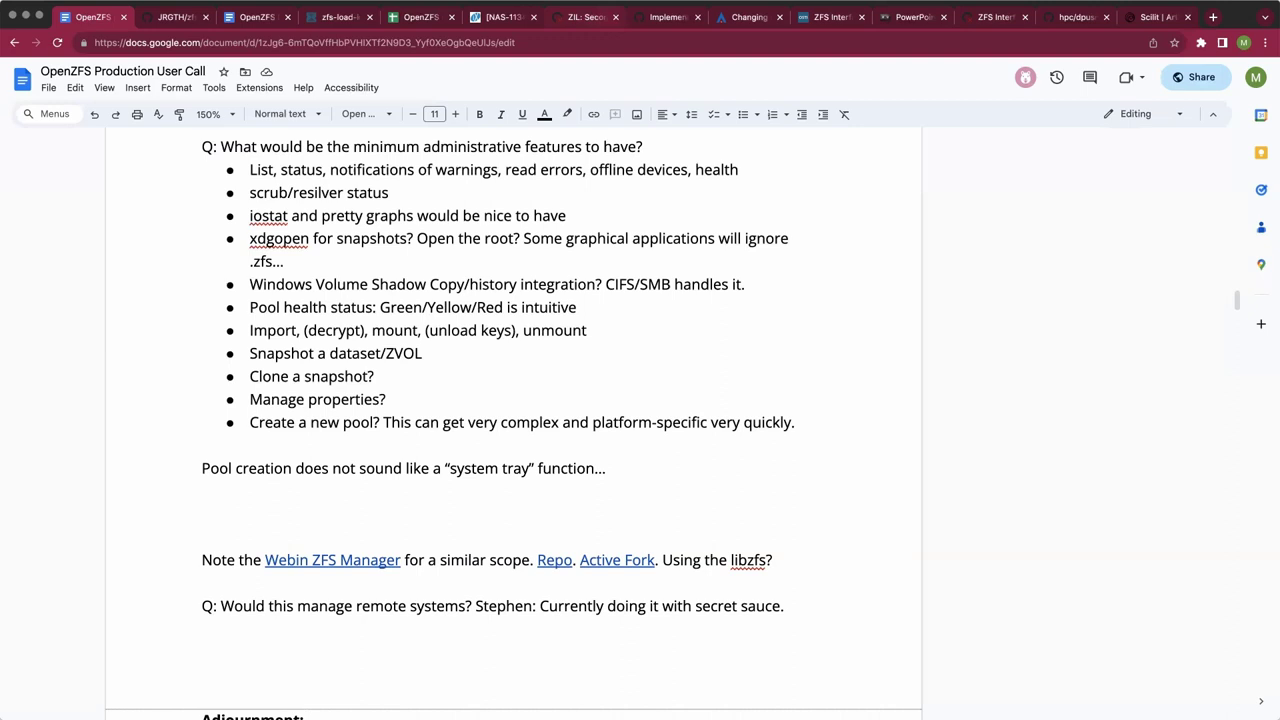
{"action": "type", "text": "On M"}
{"action": "key", "text": "BackSpace"}
{"action": "type", "text": "macOS... "}
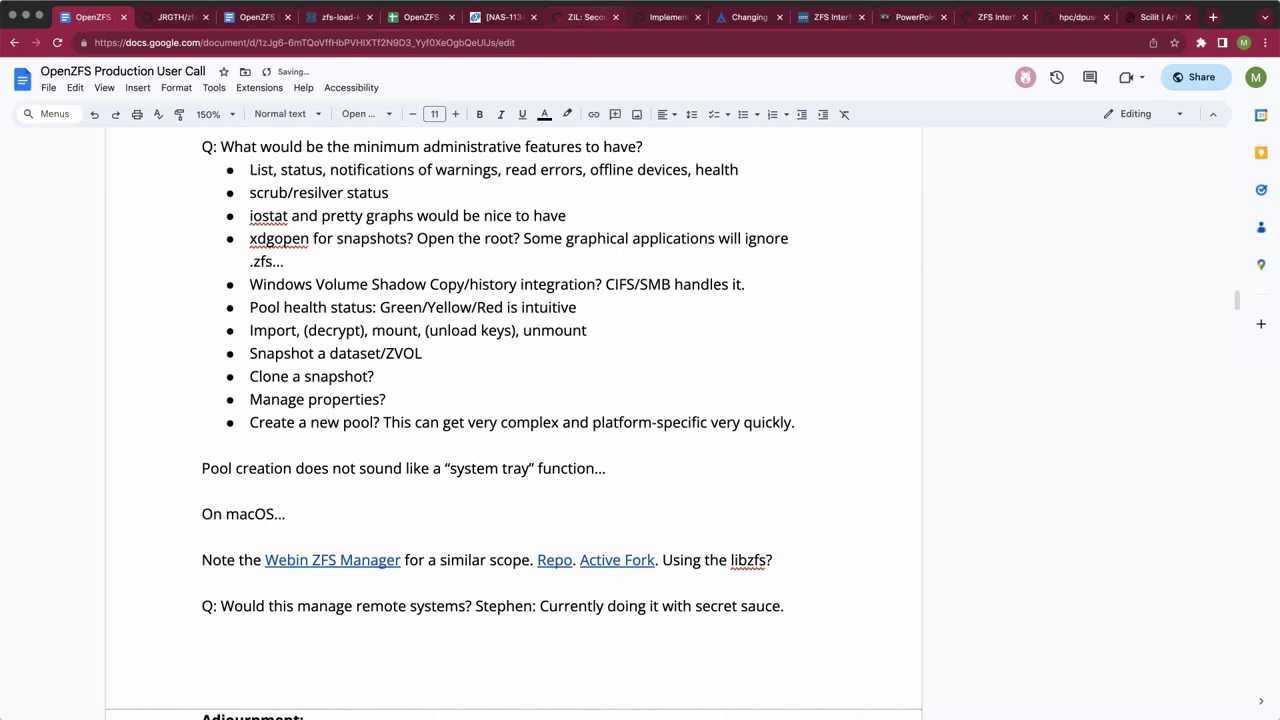
{"action": "type", "text": "such trays are usually a shortcut"}
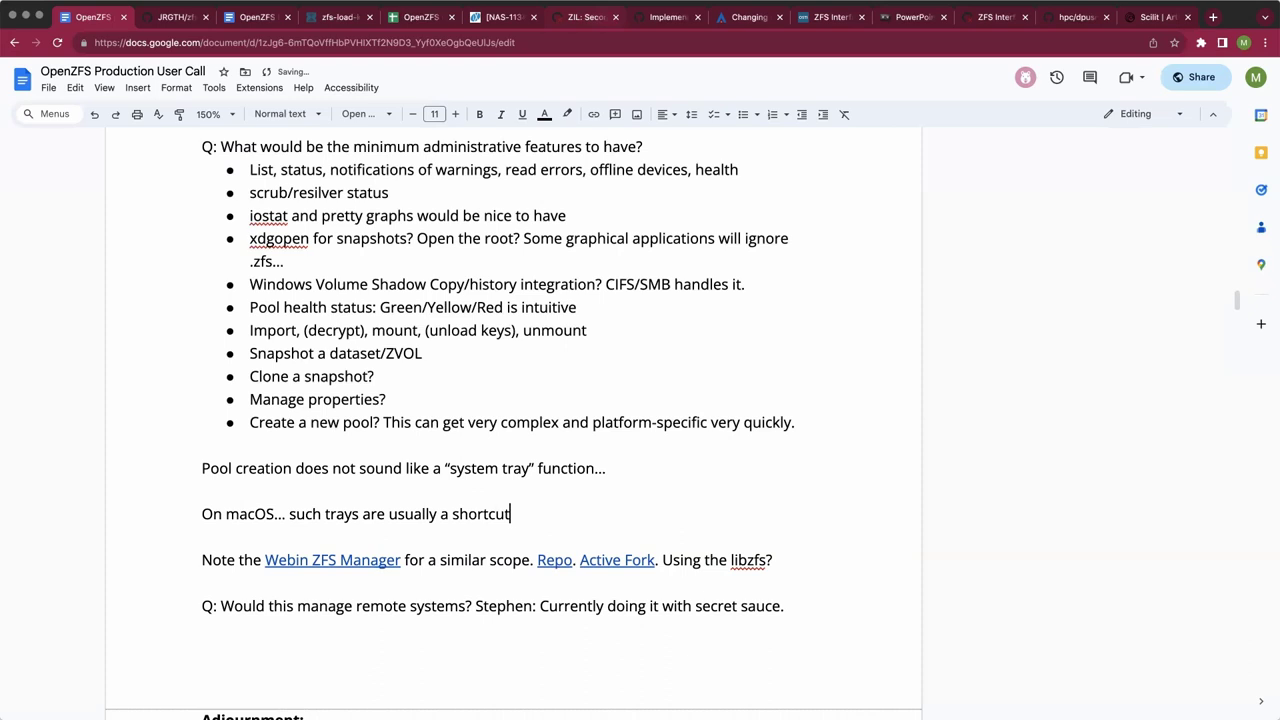
{"action": "type", "text": " to applications."}
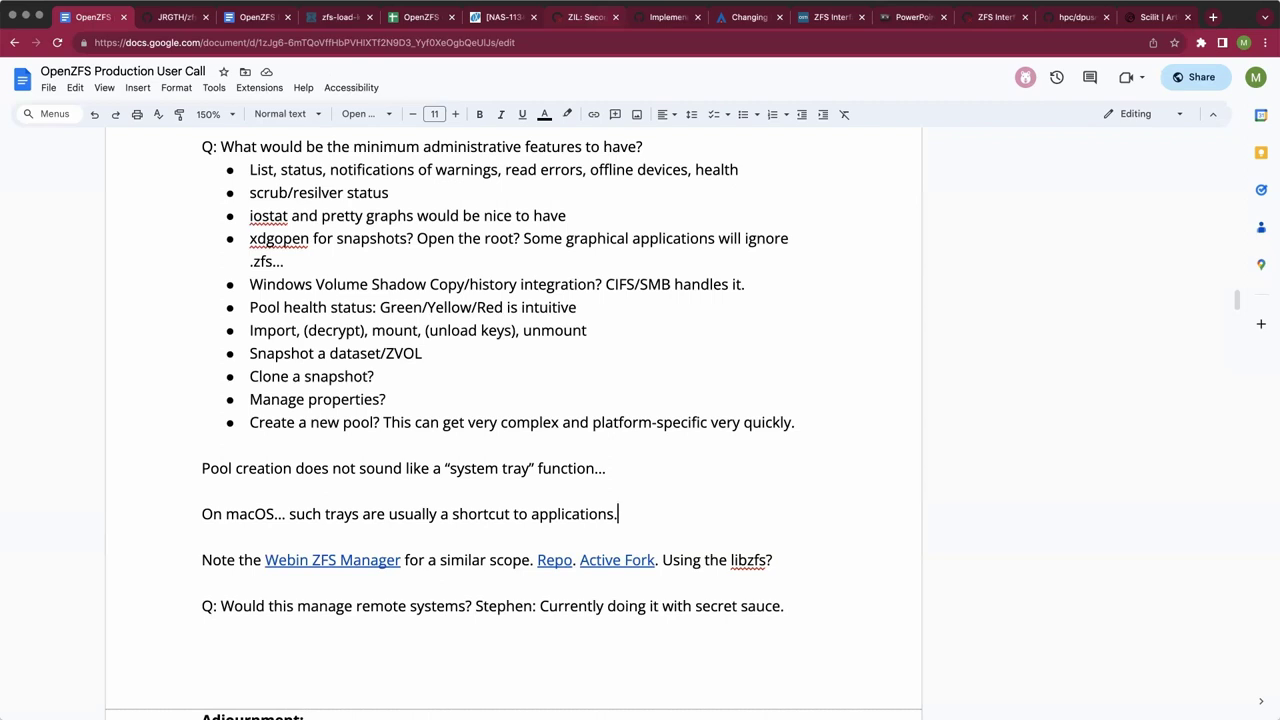
{"action": "key", "text": "BackSpace"}
{"action": "type", "text": ", same on Windows."}
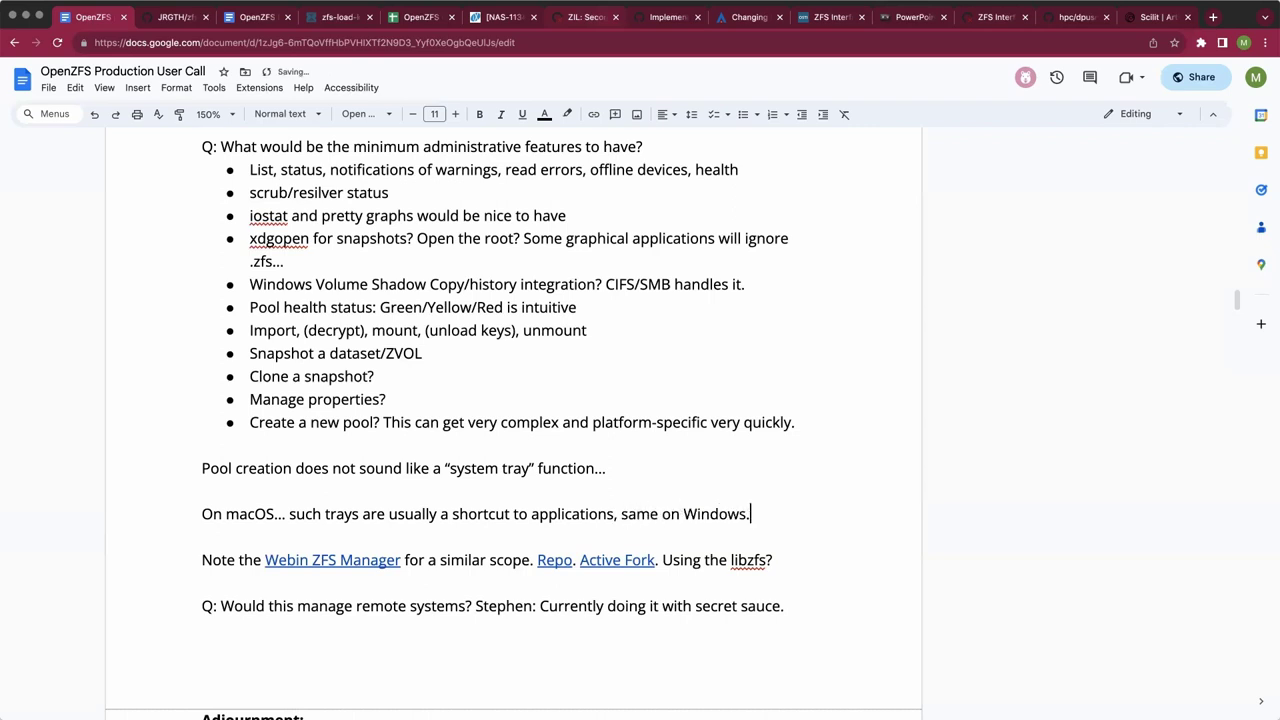
Add an indented comment under the macOS tray remark with the speaker's name and "I don’t want a persistent running thing using resources.".
{"action": "key", "text": "Return"}
{"action": "key", "text": "Return"}
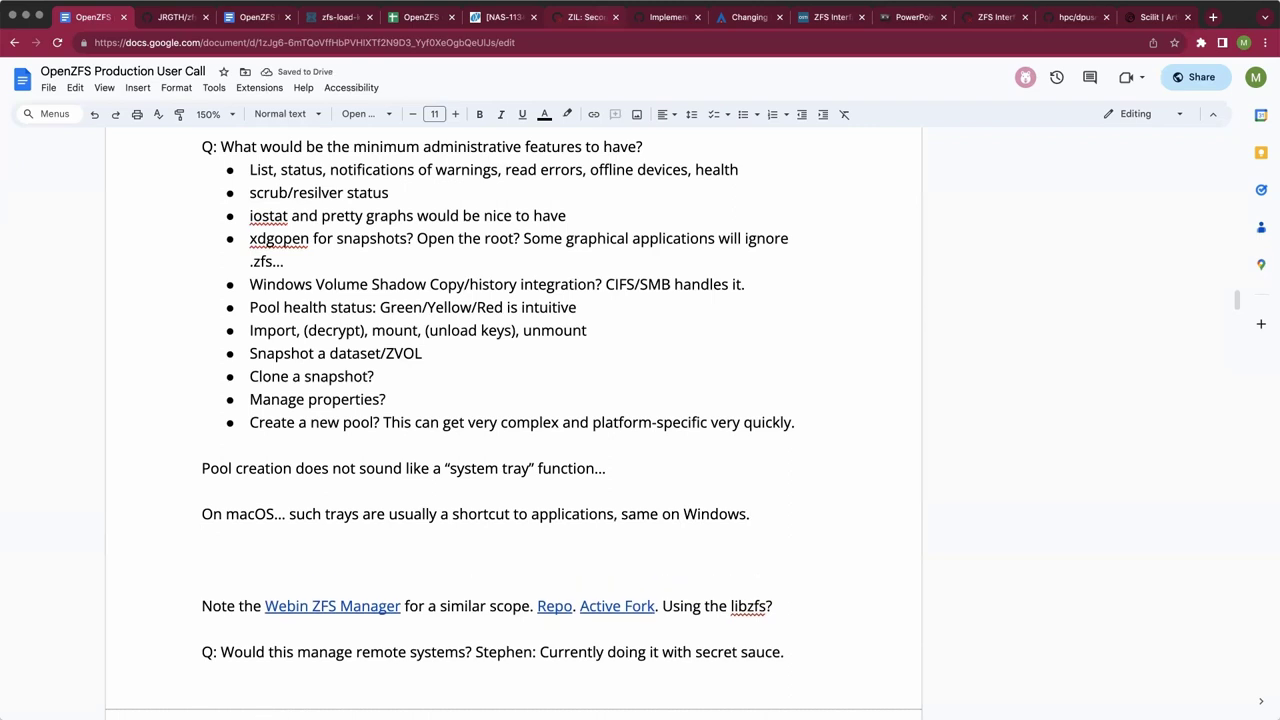
{"action": "key", "text": "BackSpace"}
{"action": "type", "text": "A"}
{"action": "key", "text": "BackSpace"}
{"action": "key", "text": "Tab"}
{"action": "type", "text": "Andrew: "}
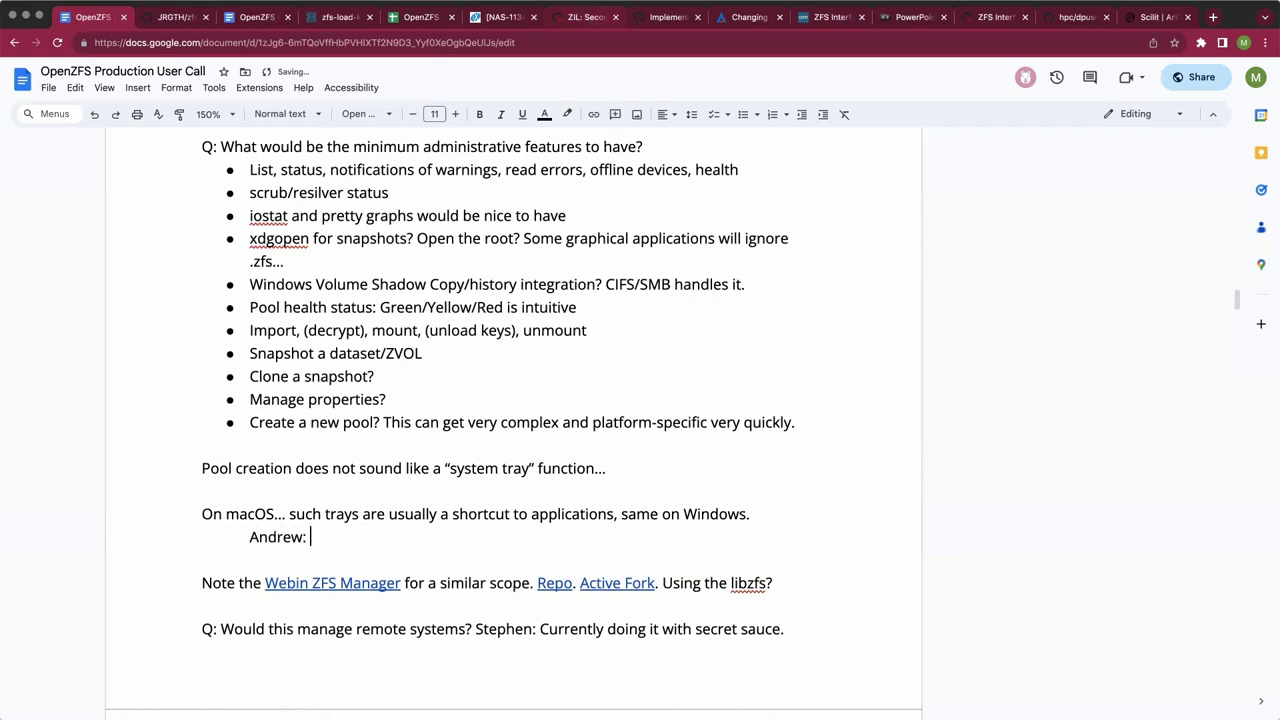
{"action": "type", "text": "I don’t want a persistent ru"}
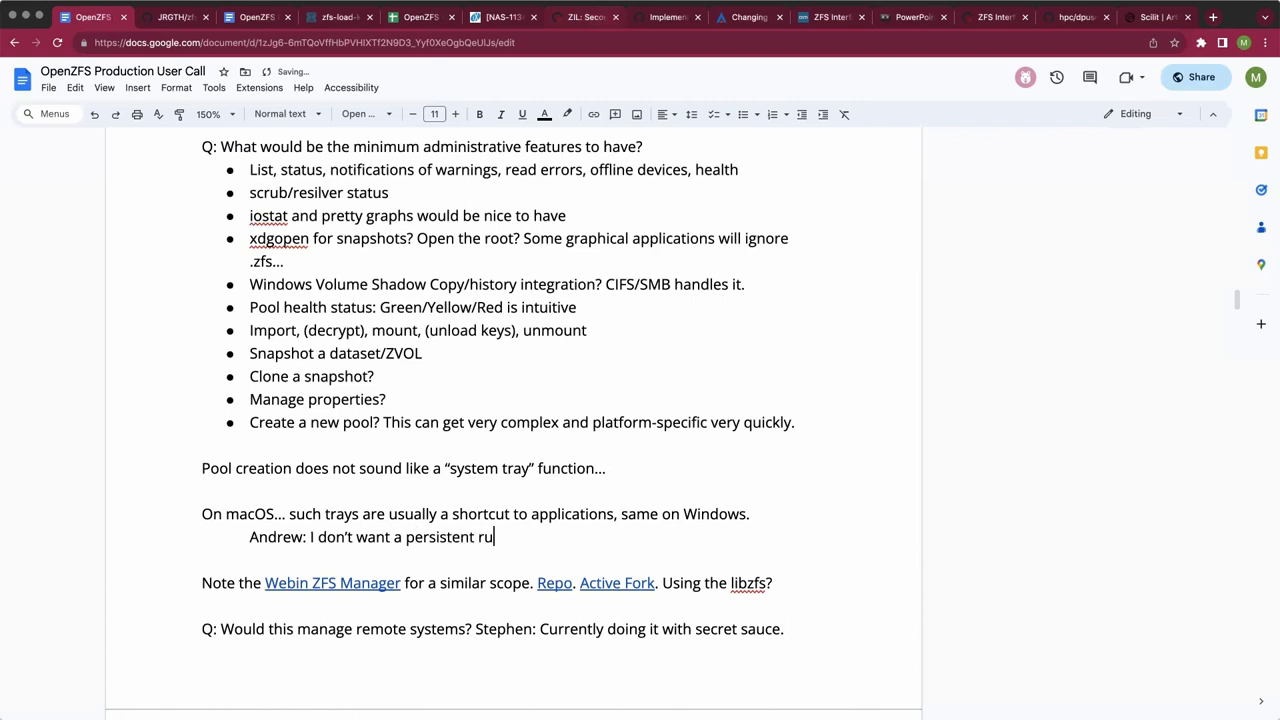
{"action": "type", "text": "nning thing using resoure"}
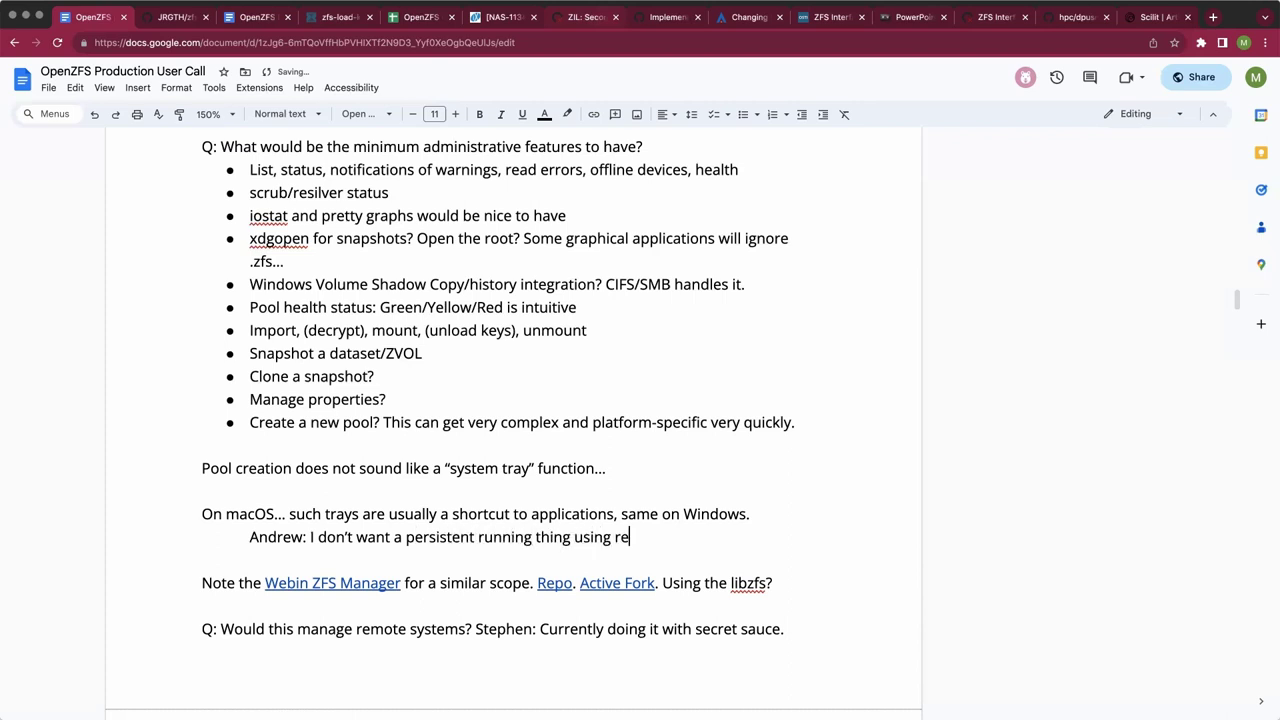
{"action": "key", "text": "BackSpace"}
{"action": "key", "text": "BackSpace"}
{"action": "type", "text": "rces."}
{"action": "key", "text": "Return"}
{"action": "key", "text": "Return"}
{"action": "key", "text": "BackSpace"}
Add a bullet reading "zrepl GUI?" at the end of the minimum administrative features list.
{"action": "key", "text": "Up"}
{"action": "key", "text": "Up"}
{"action": "key", "text": "Up"}
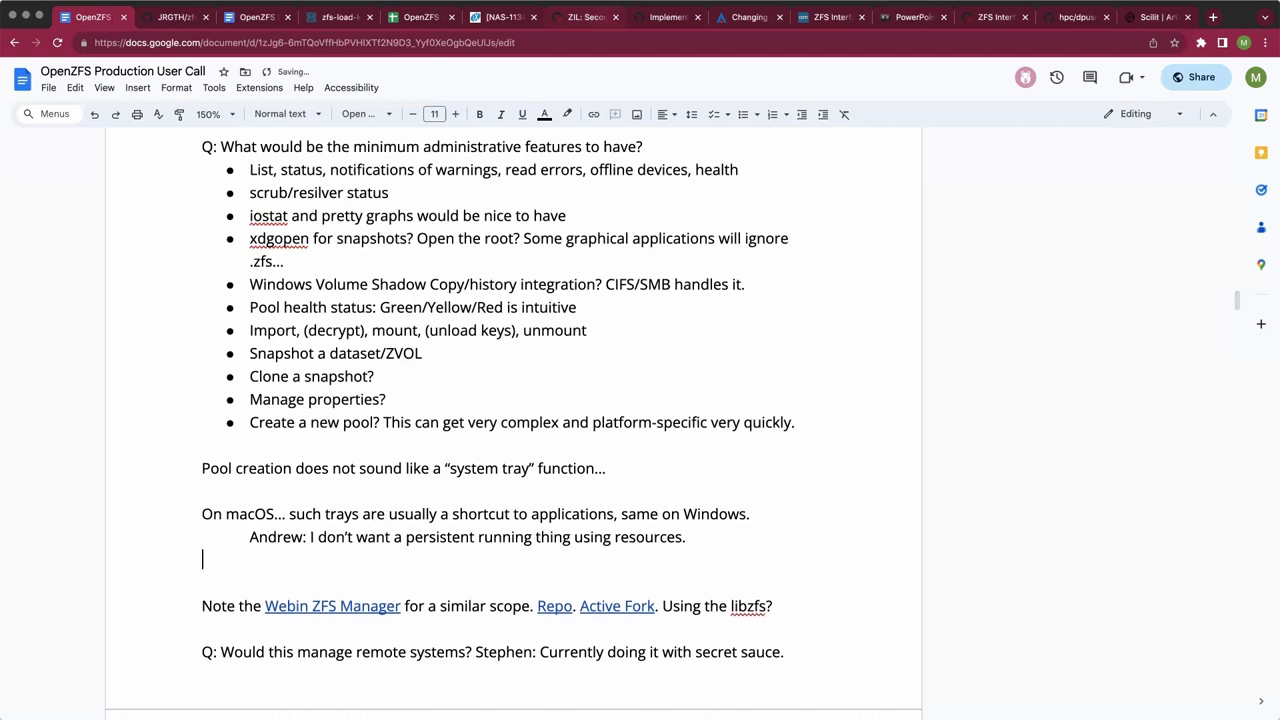
{"action": "key", "text": "Left"}
{"action": "key", "text": "Return"}
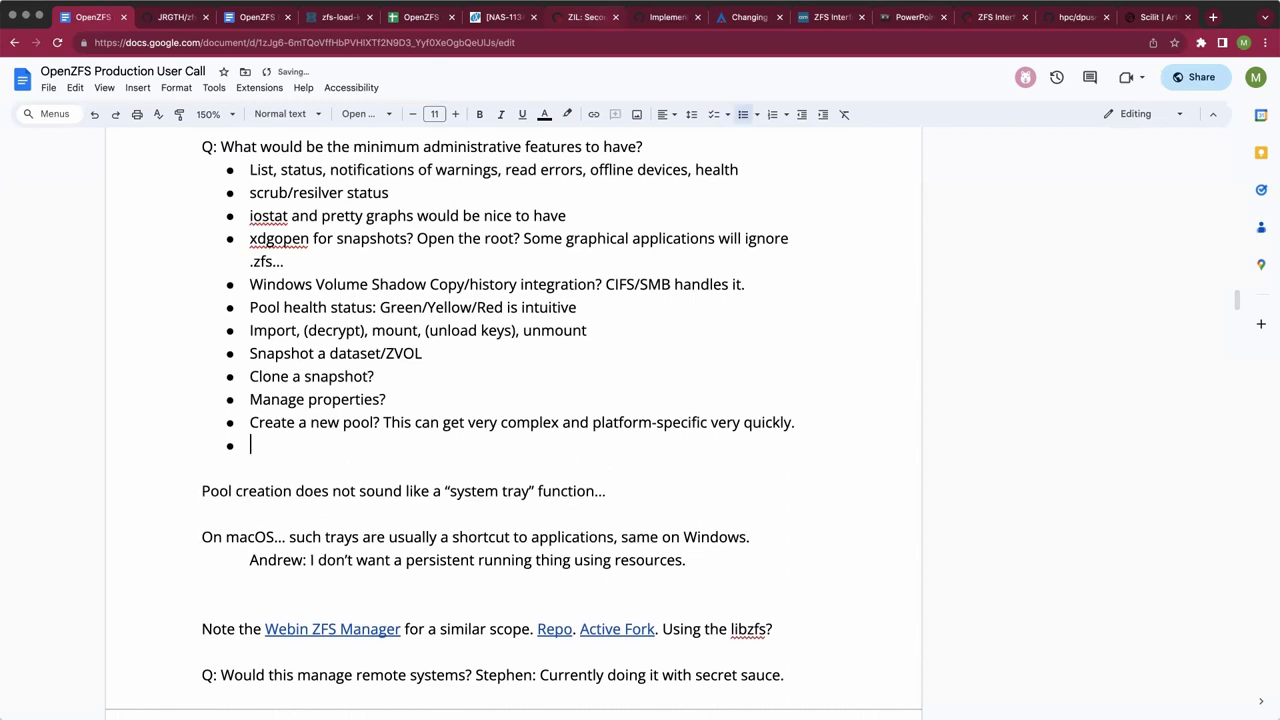
{"action": "type", "text": "Zrepl GUI?"}
{"action": "key", "text": "Left"}
{"action": "key", "text": "Left"}
{"action": "key", "text": "Left"}
{"action": "key", "text": "Left"}
{"action": "key", "text": "Left"}
{"action": "key", "text": "Left"}
{"action": "key", "text": "Left"}
{"action": "key", "text": "Left"}
{"action": "key", "text": "Left"}
{"action": "key", "text": "shift+Left"}
{"action": "type", "text": "z"}
Add an indented line "Sounds like a configuration wizard." under the pool creation remark, followed by a blank line.
{"action": "left_click", "coordinate": [202, 468]}
{"action": "left_click", "coordinate": [202, 513]}
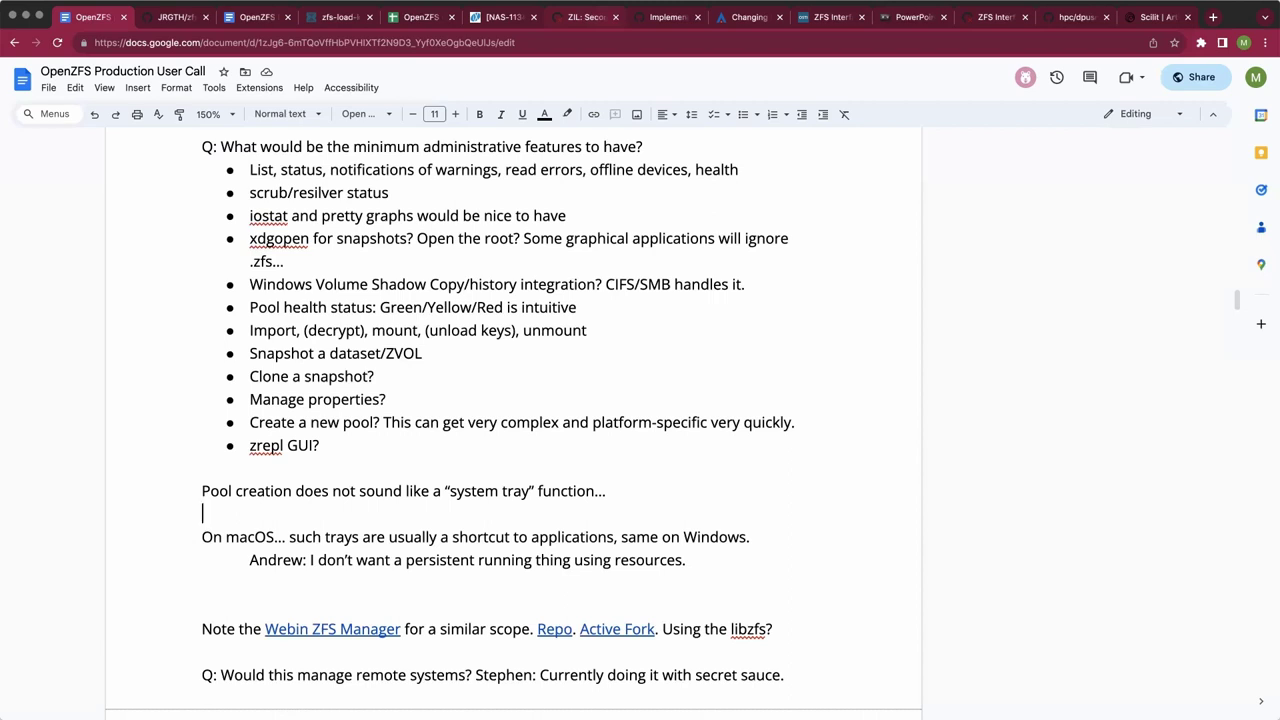
{"action": "key", "text": "Down"}
{"action": "key", "text": "Down"}
{"action": "key", "text": "Down"}
{"action": "left_click", "coordinate": [254, 537]}
{"action": "key", "text": "Up"}
{"action": "key", "text": "End"}
{"action": "key", "text": "Return"}
{"action": "key", "text": "Tab"}
{"action": "type", "text": "Sounds lik"}
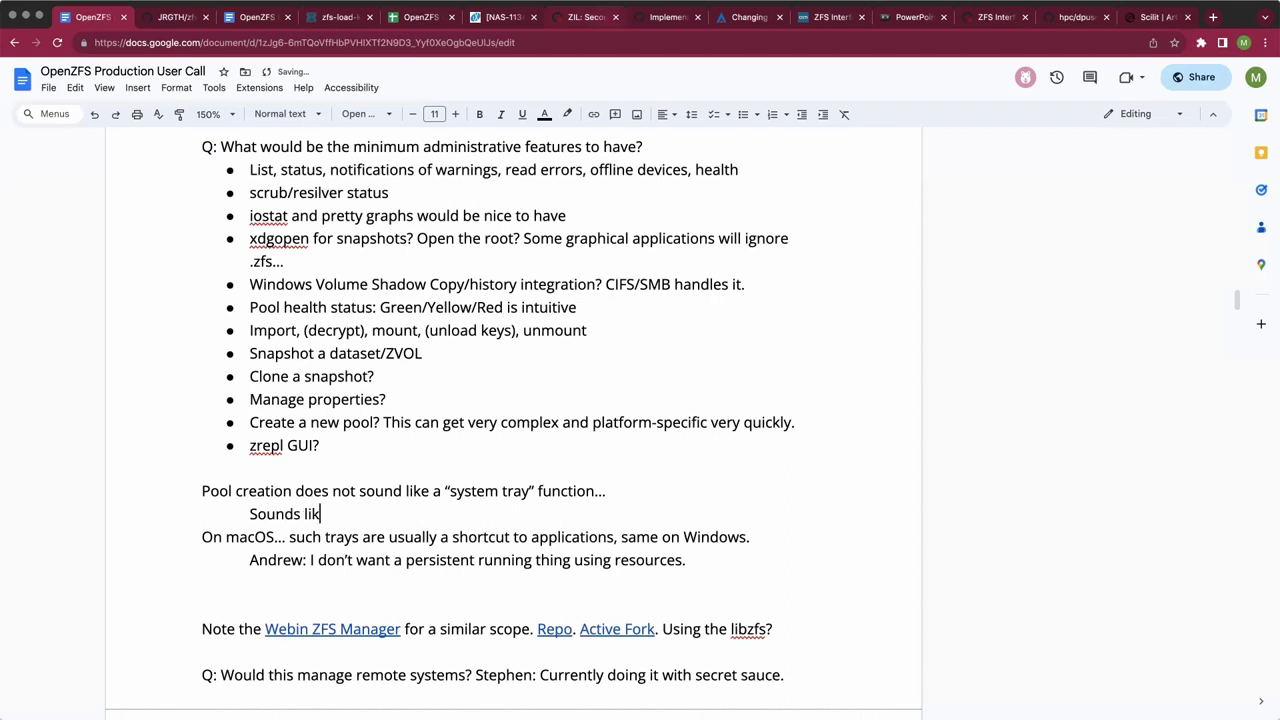
{"action": "type", "text": "e a configuration wizard."}
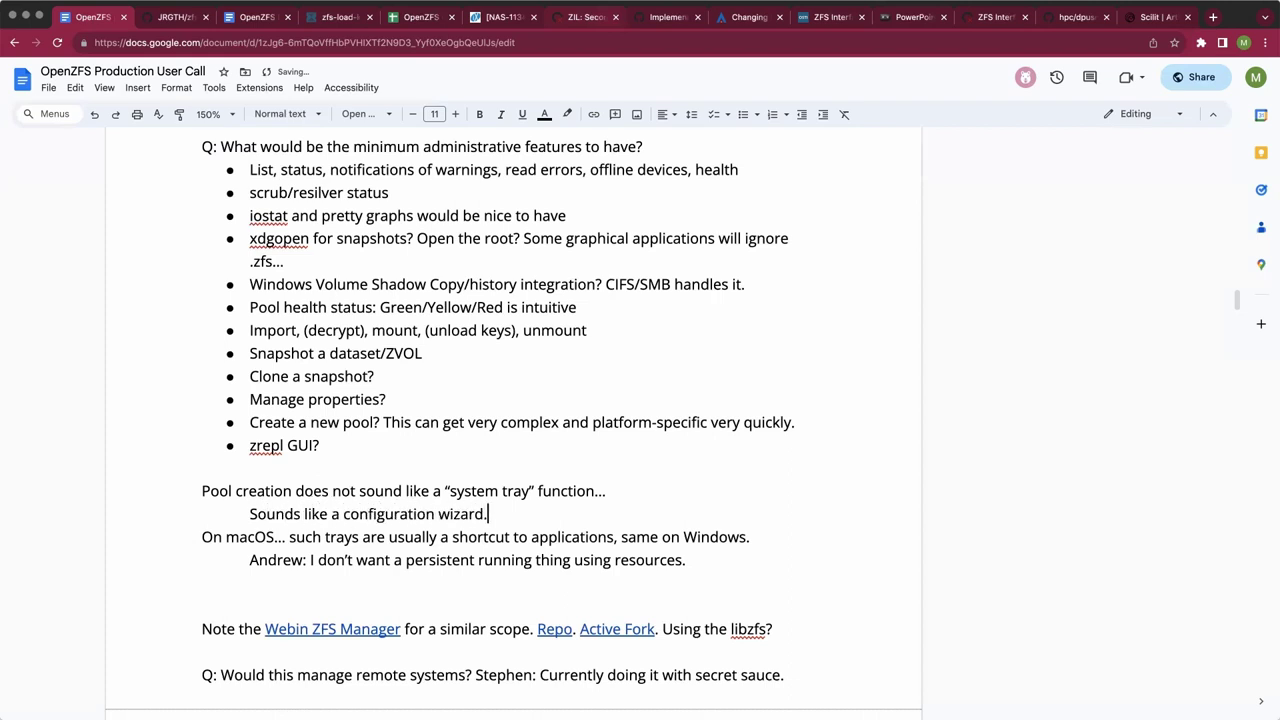
{"action": "key", "text": "Return"}
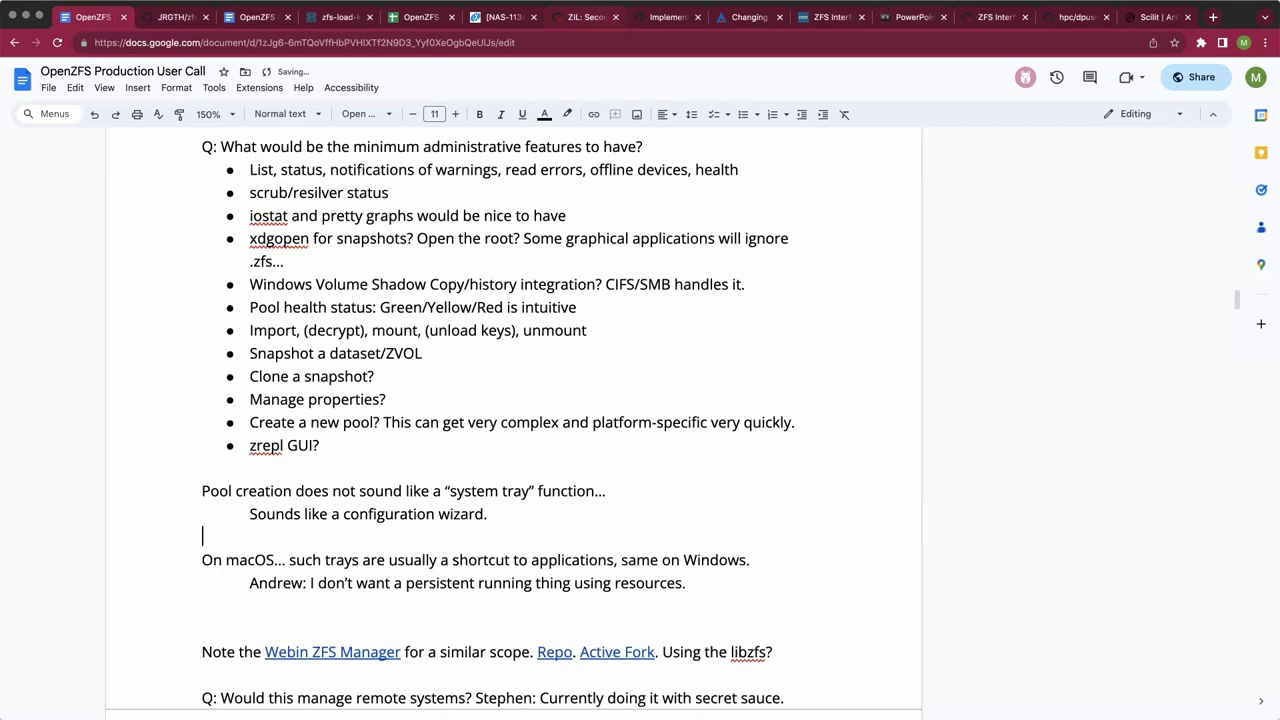
Append "Best practices such those suggested by TrueNAS might be wide." to the configuration wizard line.
{"action": "key", "text": "Up"}
{"action": "key", "text": "Up"}
{"action": "key", "text": "Up"}
{"action": "key", "text": "Down"}
{"action": "key", "text": "Down"}
{"action": "key", "text": "End"}
{"action": "type", "text": "Best practices sh"}
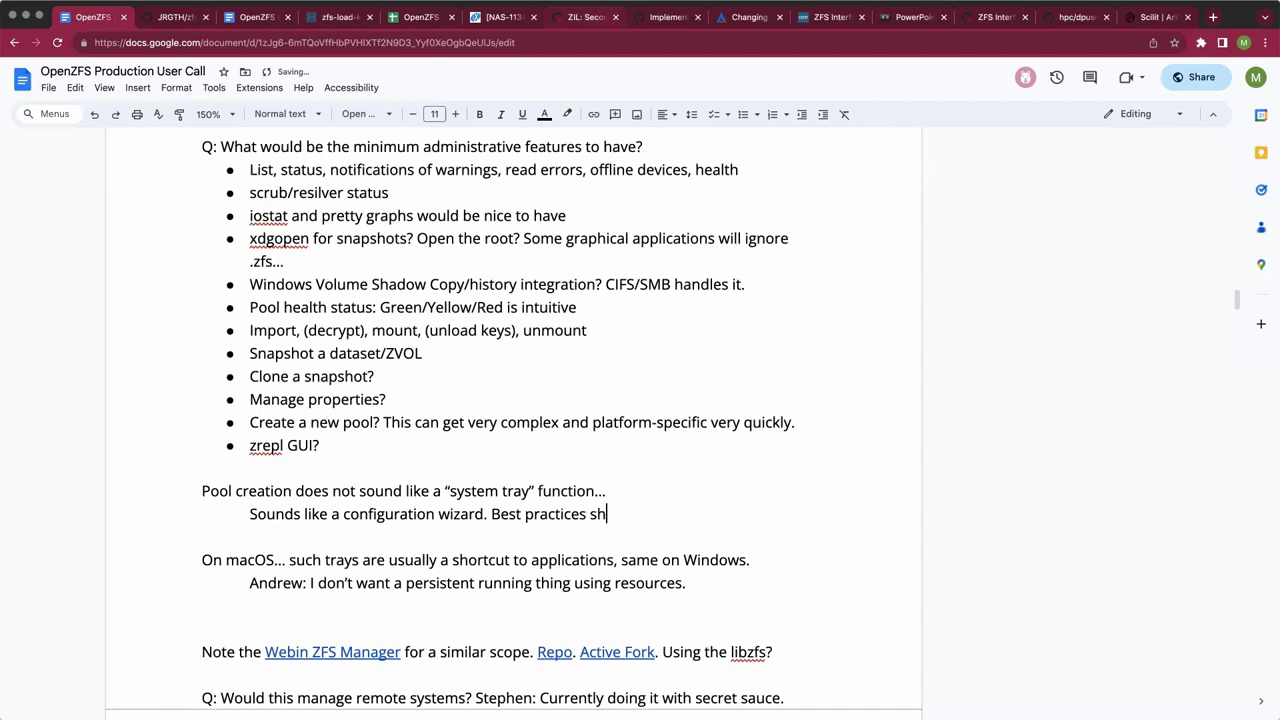
{"action": "key", "text": "BackSpace"}
{"action": "type", "text": "uch those suggested by T"}
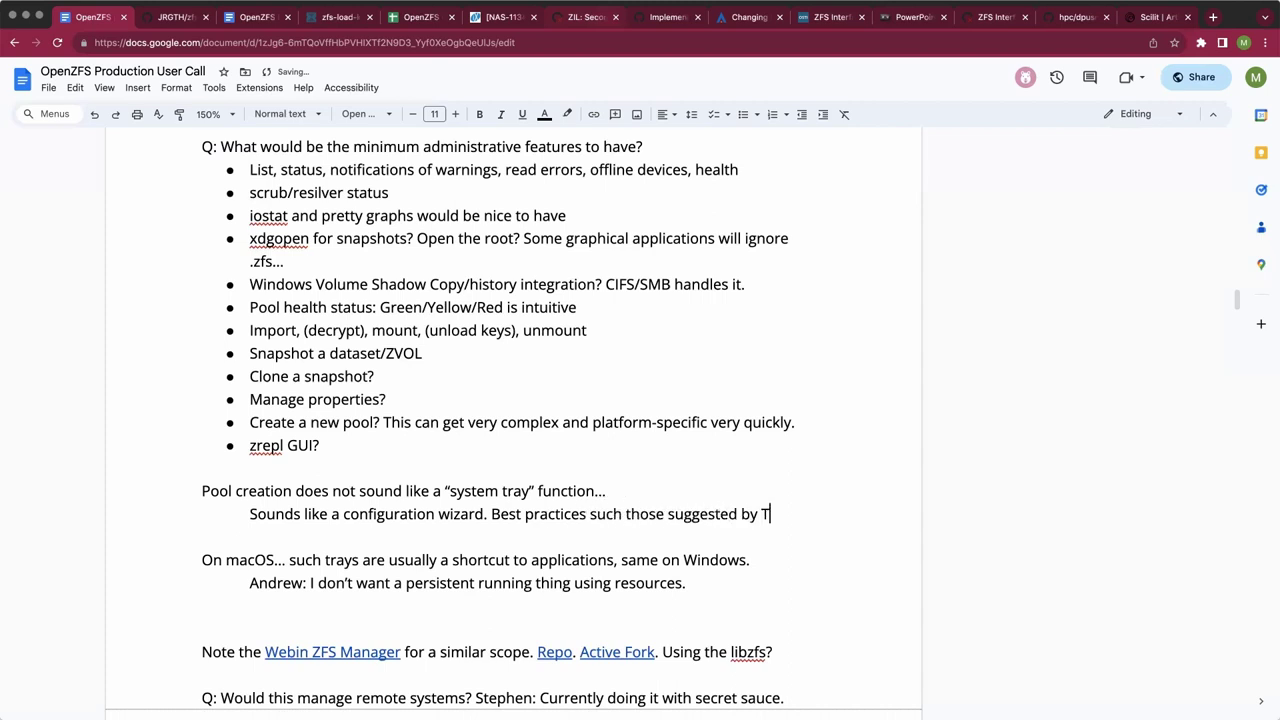
{"action": "type", "text": "rueNAS might "}
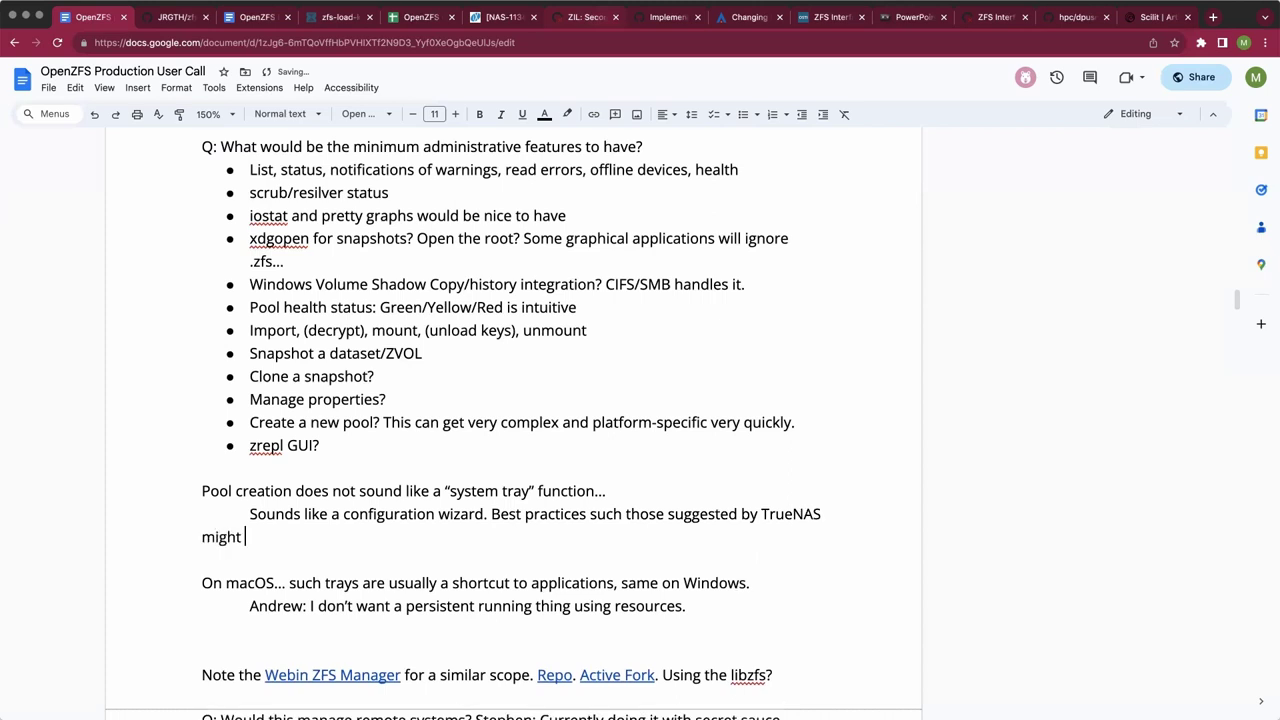
{"action": "type", "text": "be wide. No sriptes"}
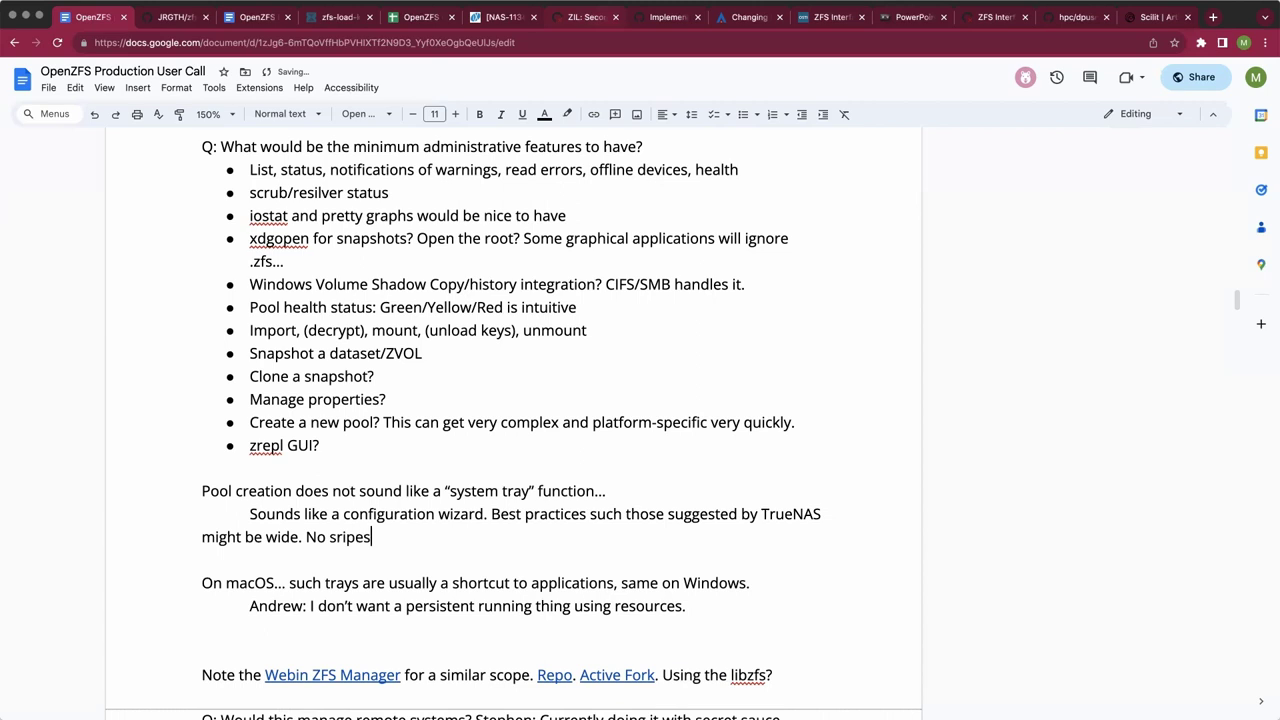
Finish the configuration wizard comment with "No stripes! No 40 wide vdevs!".
{"action": "type", "text": "    !"}
{"action": "key", "text": "BackSpace"}
{"action": "key", "text": "BackSpace"}
{"action": "key", "text": "BackSpace"}
{"action": "key", "text": "BackSpace"}
{"action": "key", "text": "BackSpace"}
{"action": "key", "text": "BackSpace"}
{"action": "type", "text": "s! No 40 d"}
{"action": "key", "text": "BackSpace"}
{"action": "type", "text": "wide "}
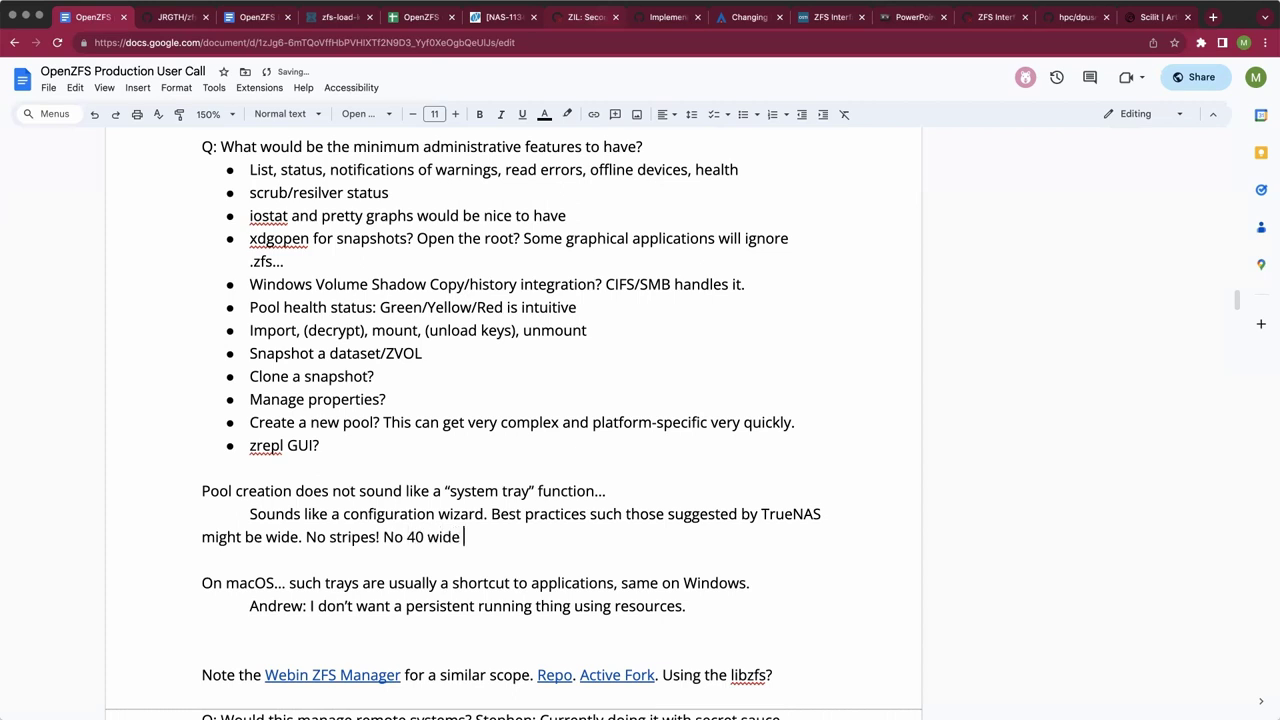
{"action": "type", "text": "vdevs!"}
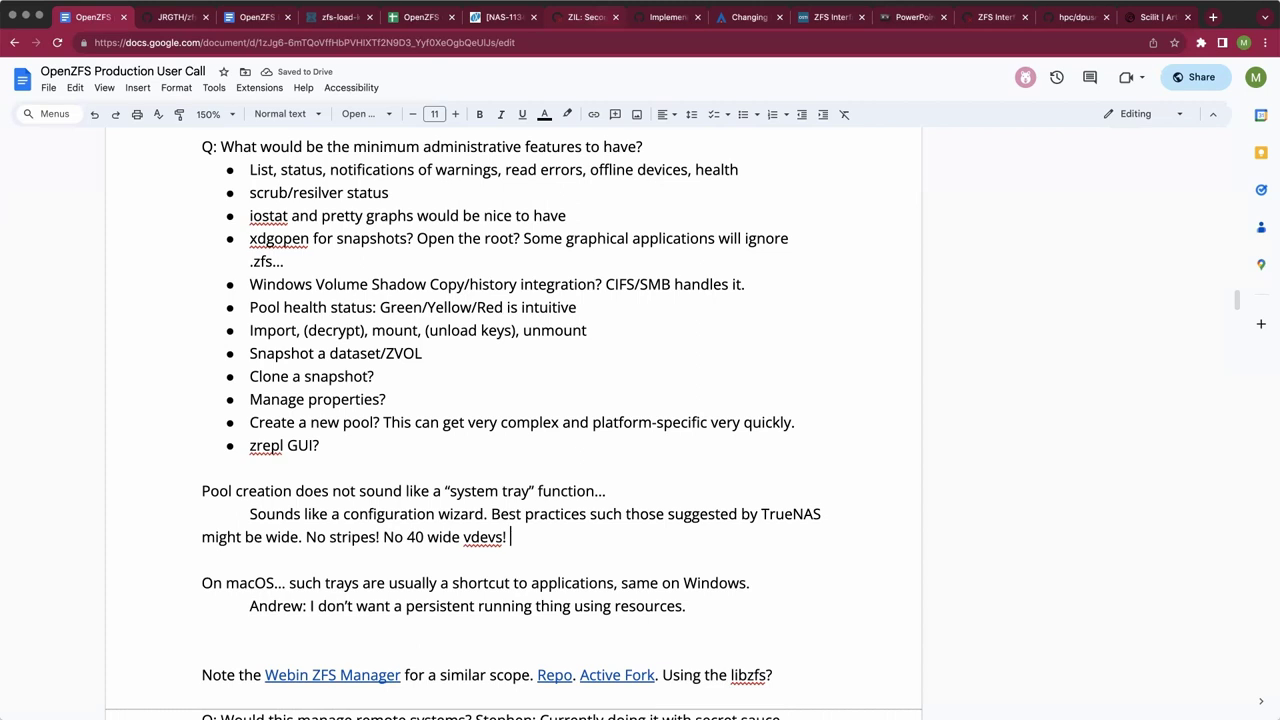
{"action": "key", "text": "BackSpace"}
{"action": "key", "text": "Return"}
{"action": "key", "text": "Return"}
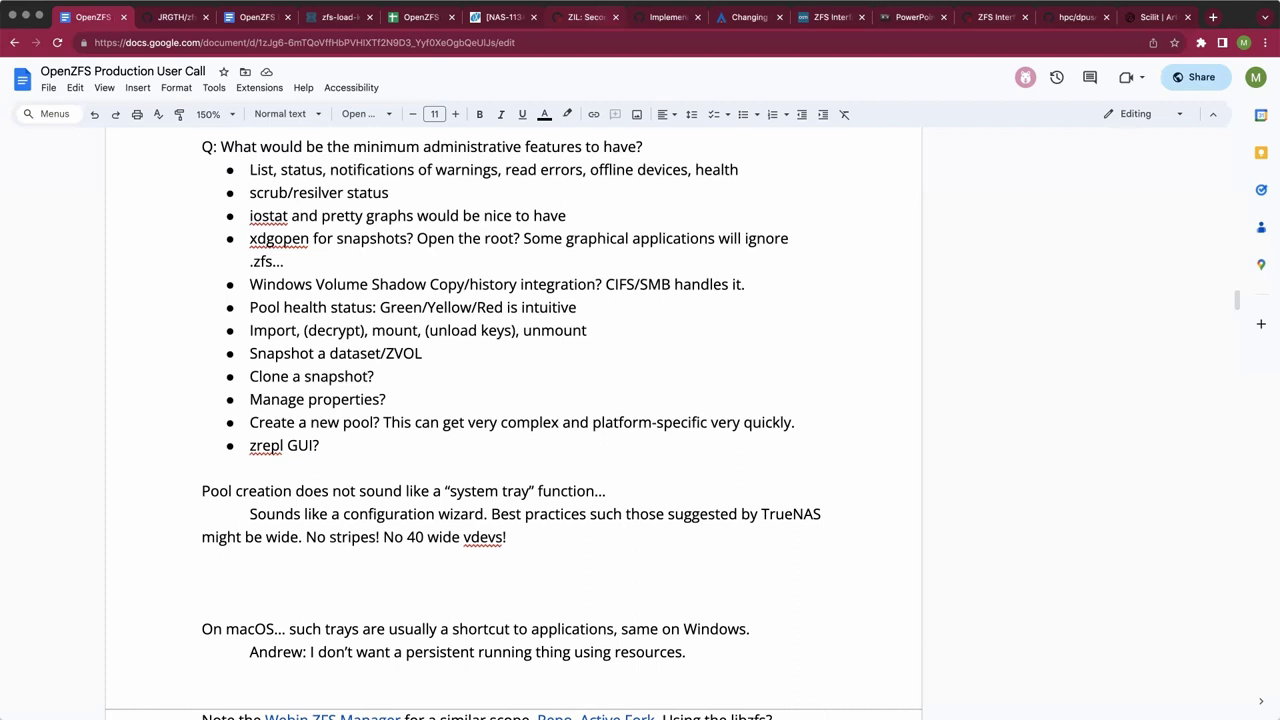
{"action": "scroll", "coordinate": [775, 302], "scroll_direction": "down", "scroll_amount": 1}
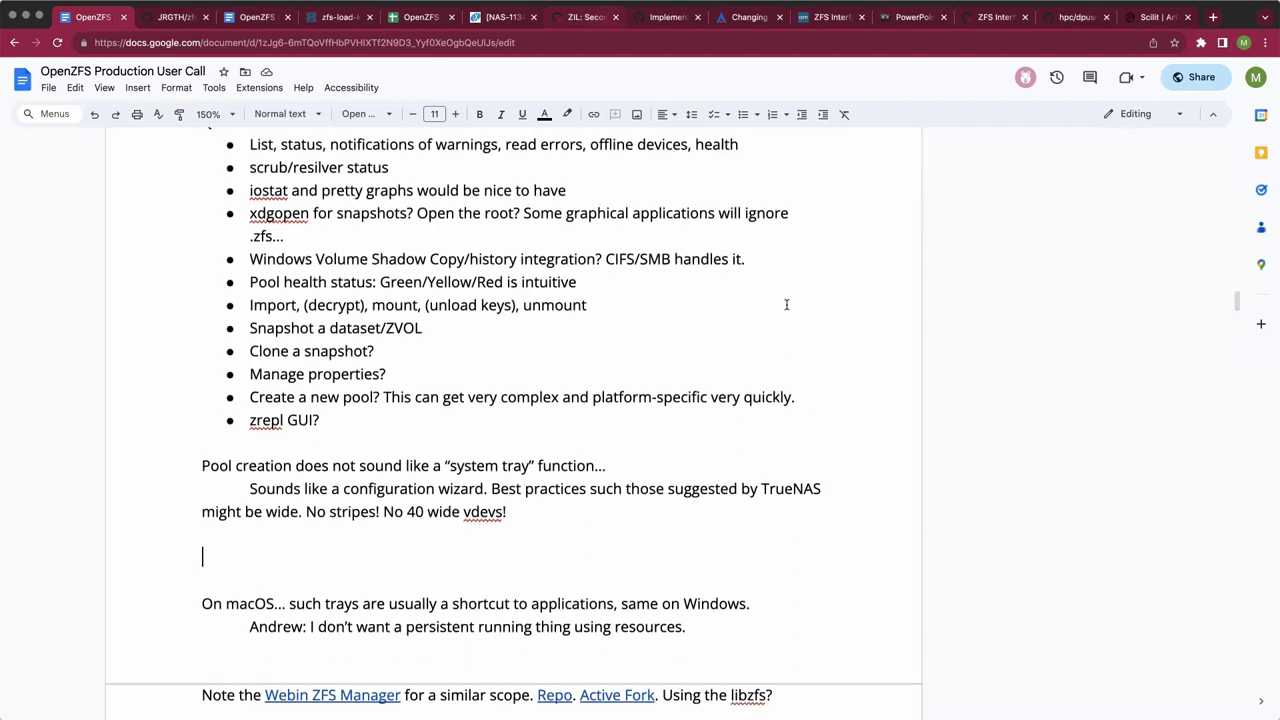
{"action": "scroll", "coordinate": [786, 304], "scroll_direction": "down", "scroll_amount": 5}
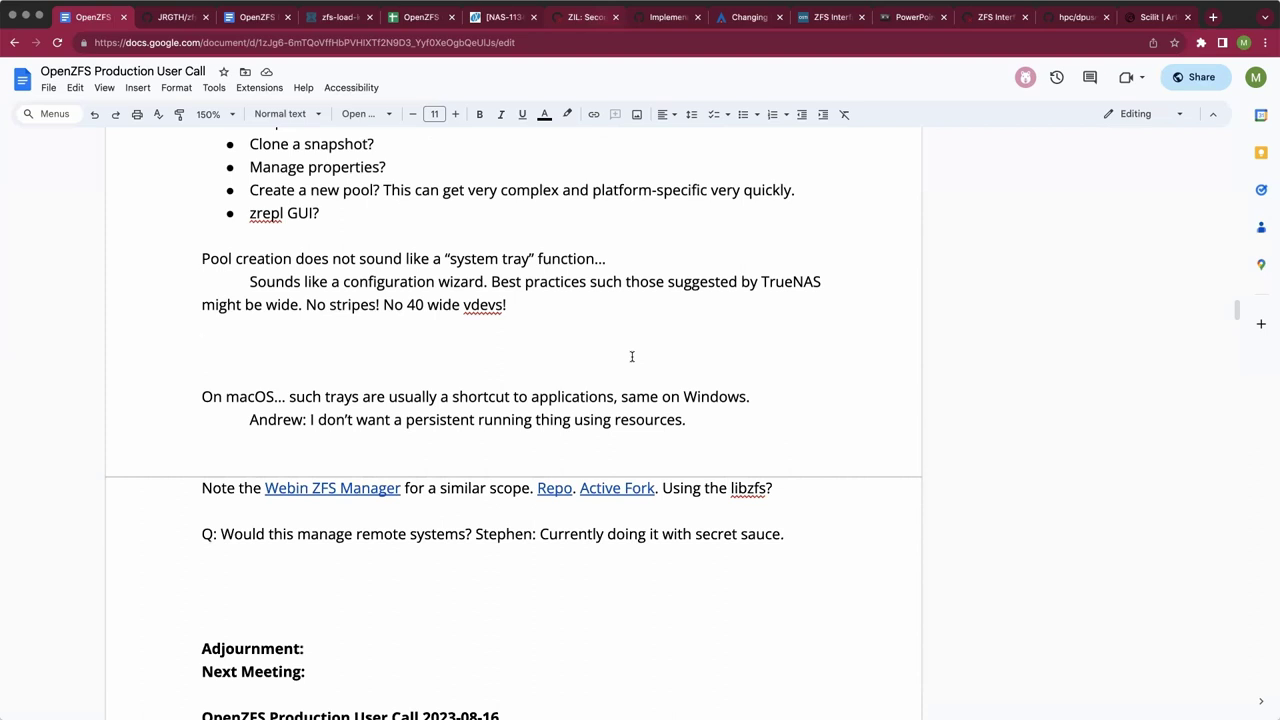
{"action": "key", "text": "BackSpace"}
{"action": "key", "text": "BackSpace"}
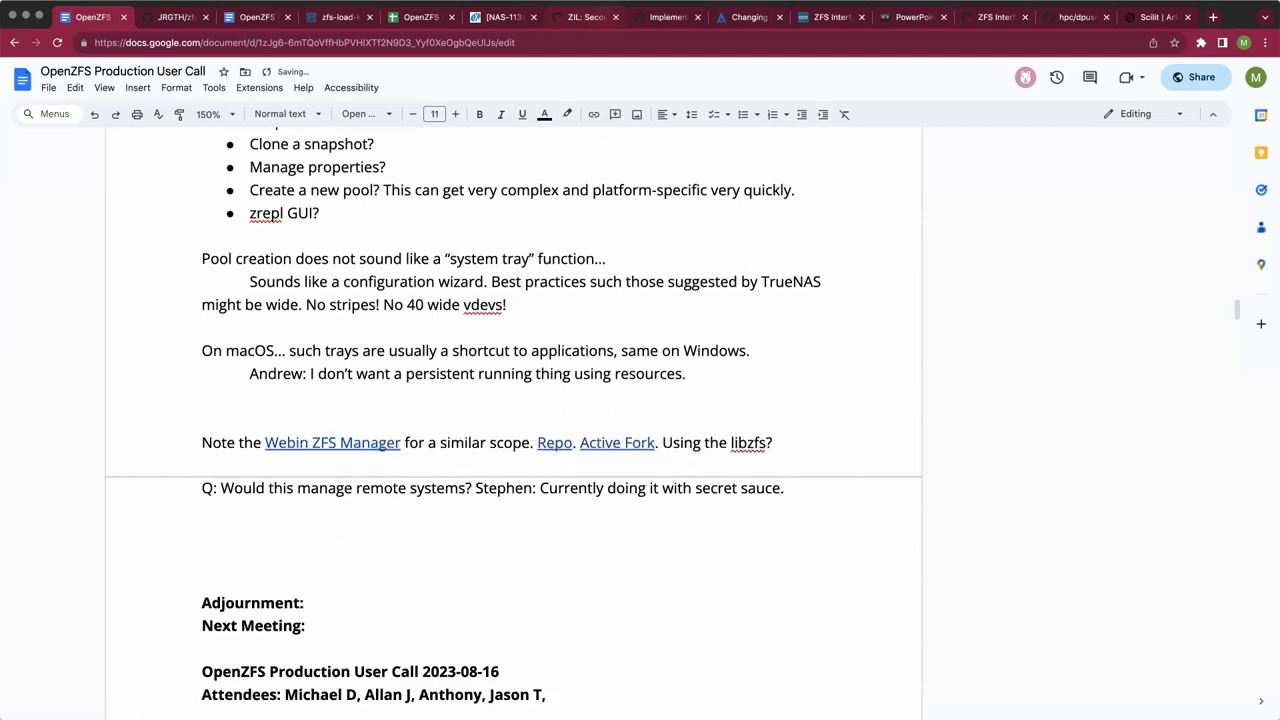
Add a paragraph reading "Phone app? Push notifications?" above the Webin ZFS Manager note.
{"action": "key", "text": "Down"}
{"action": "key", "text": "Down"}
{"action": "key", "text": "Down"}
{"action": "key", "text": "Down"}
{"action": "key", "text": "Return"}
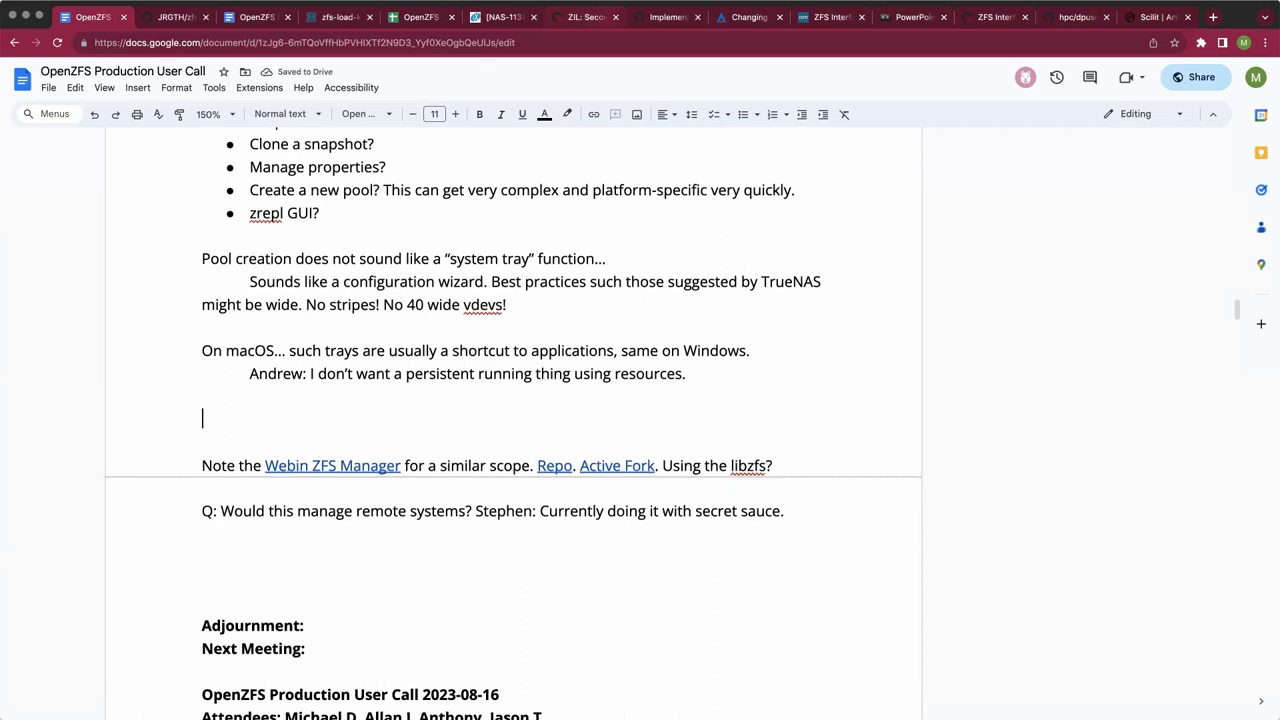
{"action": "type", "text": "Phone app?"}
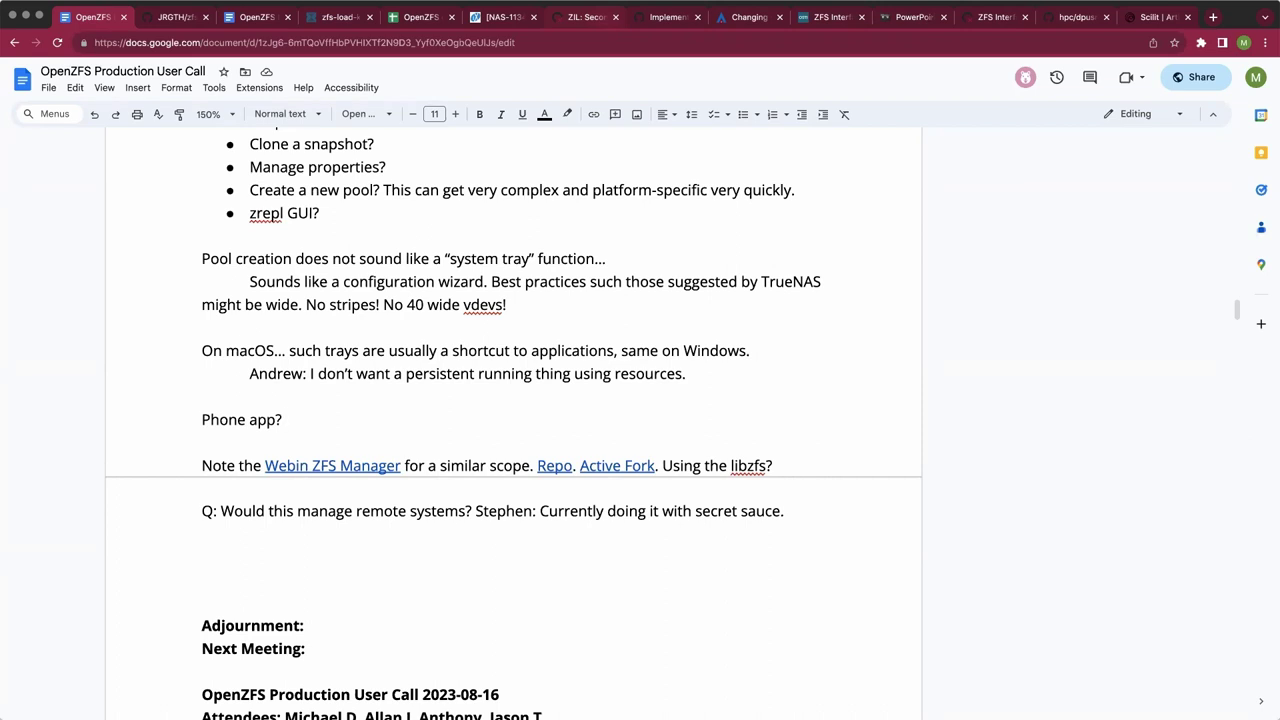
{"action": "type", "text": "Push notifi"}
{"action": "key", "text": "Tab"}
{"action": "type", "text": "?"}
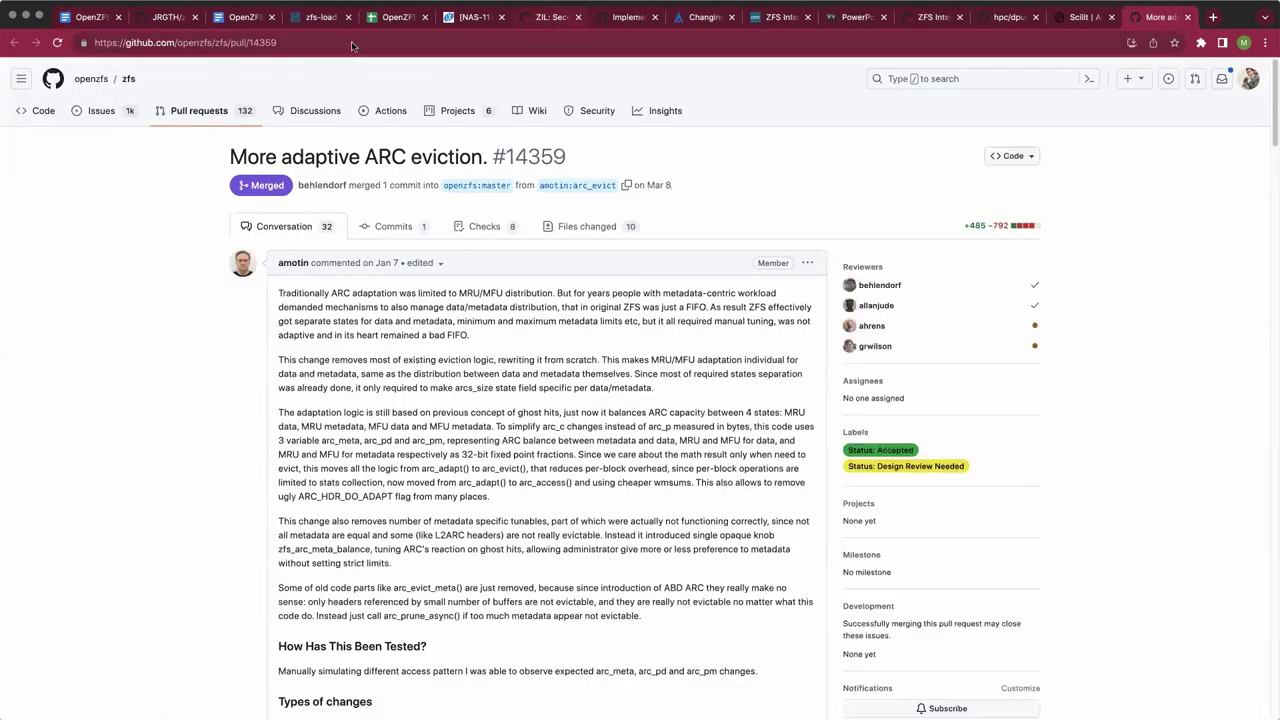
Copy the web address of GitHub pull request #14359 "More adaptive ARC eviction." and return to the meeting notes document.
{"action": "left_click", "coordinate": [351, 42]}
{"action": "key", "text": "ctrl+c"}
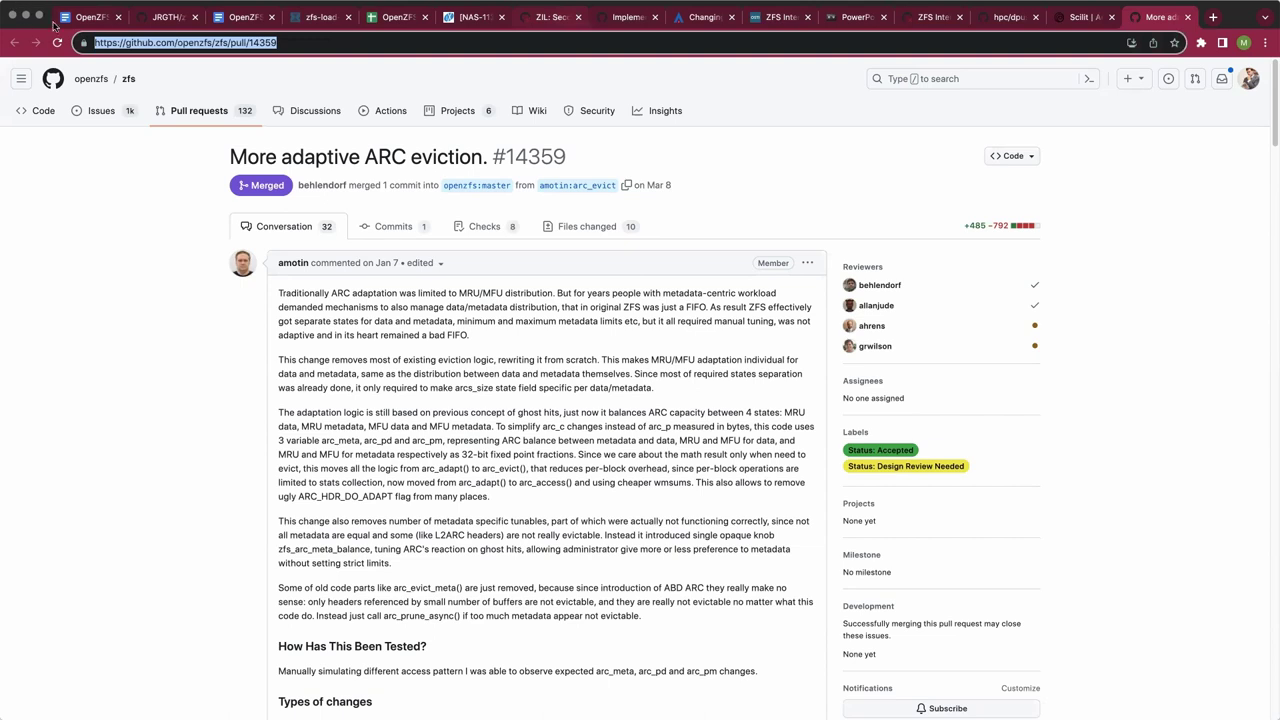
{"action": "left_click", "coordinate": [85, 18]}
Link the text "ZIL Patch landed in 2.2" in the notes above the OpenZFS Tray topic to the copied pull request address.
{"action": "scroll", "coordinate": [351, 345], "scroll_direction": "up", "scroll_amount": 5}
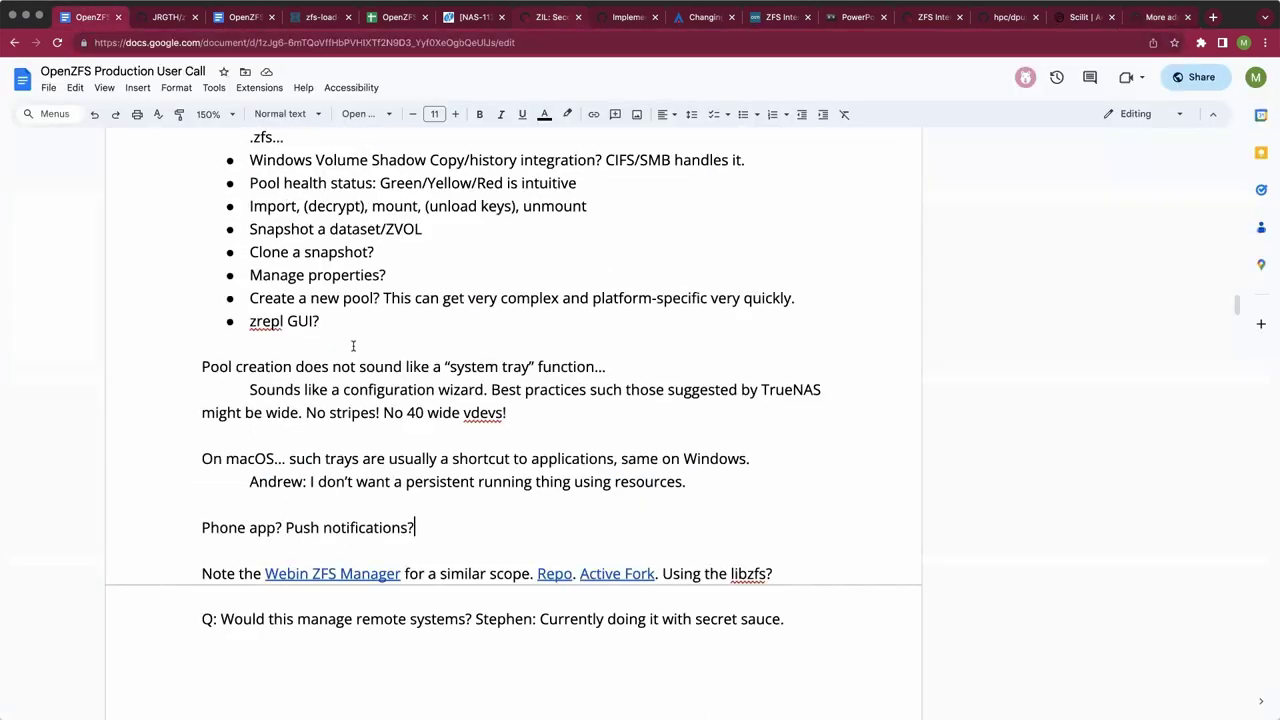
{"action": "scroll", "coordinate": [351, 345], "scroll_direction": "up", "scroll_amount": 10}
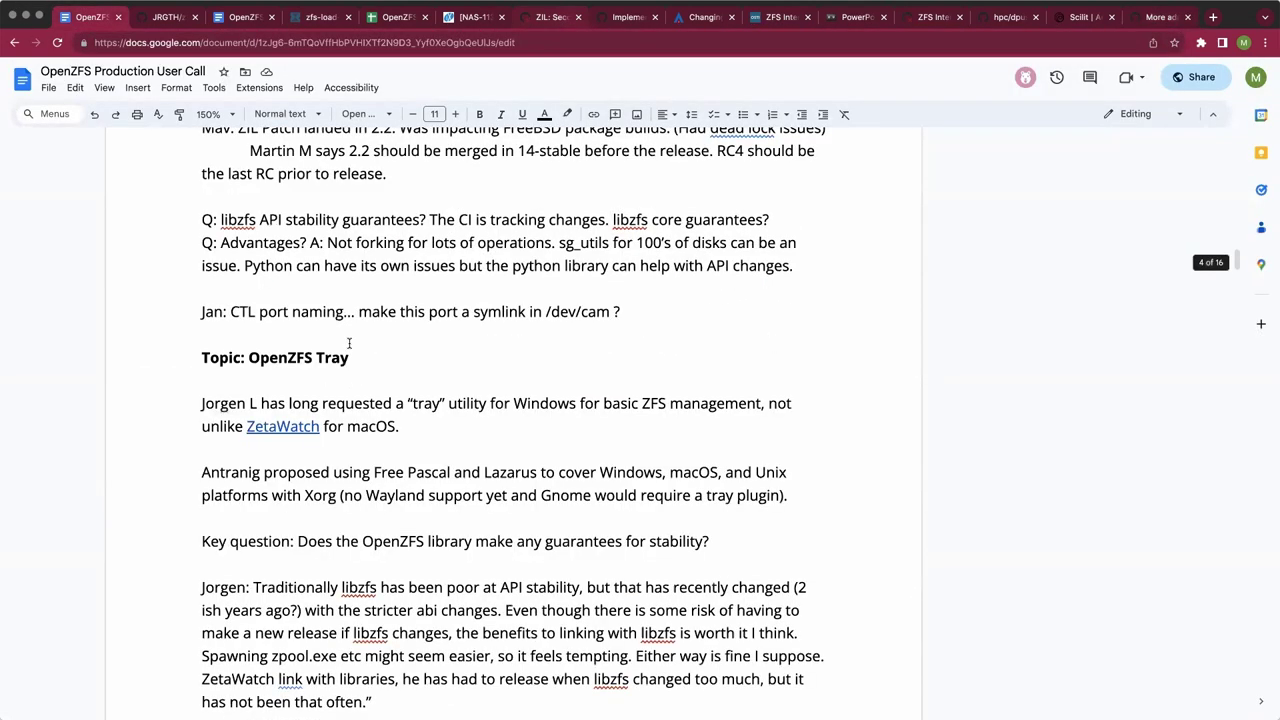
{"action": "scroll", "coordinate": [349, 343], "scroll_direction": "up", "scroll_amount": 6}
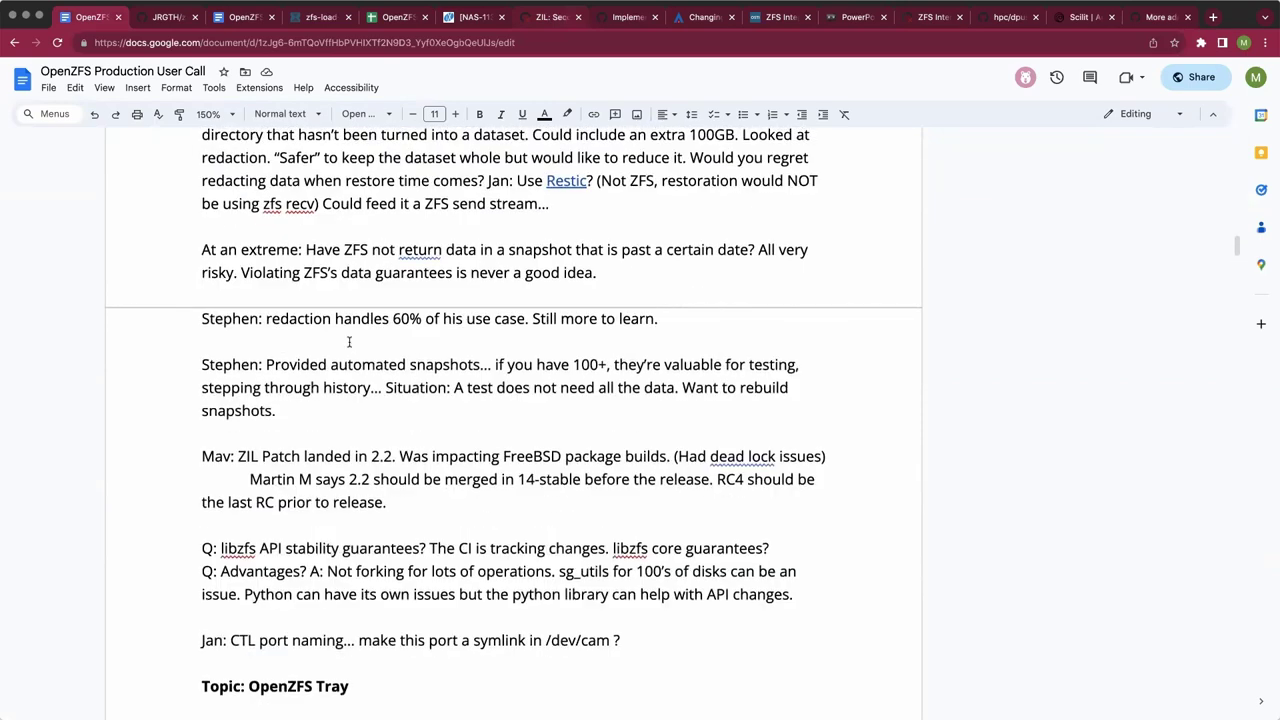
{"action": "scroll", "coordinate": [349, 343], "scroll_direction": "up", "scroll_amount": 5}
{"action": "scroll", "coordinate": [349, 343], "scroll_direction": "down", "scroll_amount": 15}
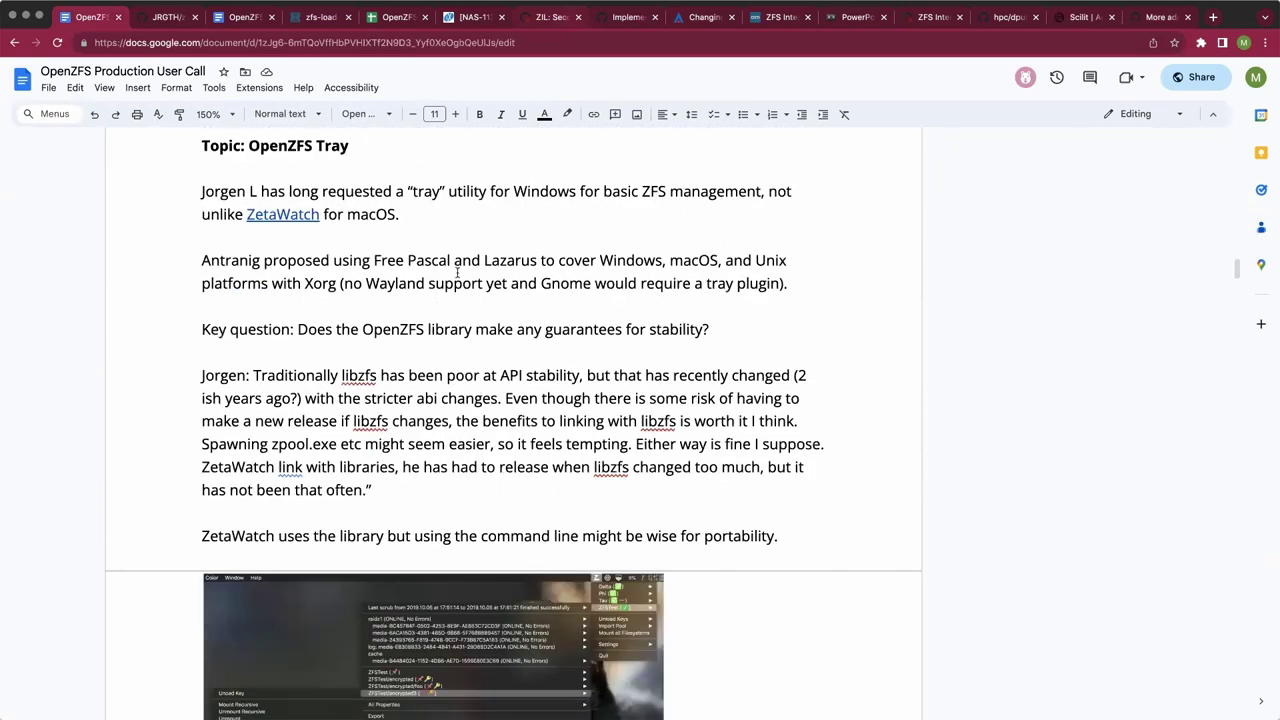
{"action": "scroll", "coordinate": [457, 272], "scroll_direction": "up", "scroll_amount": 8}
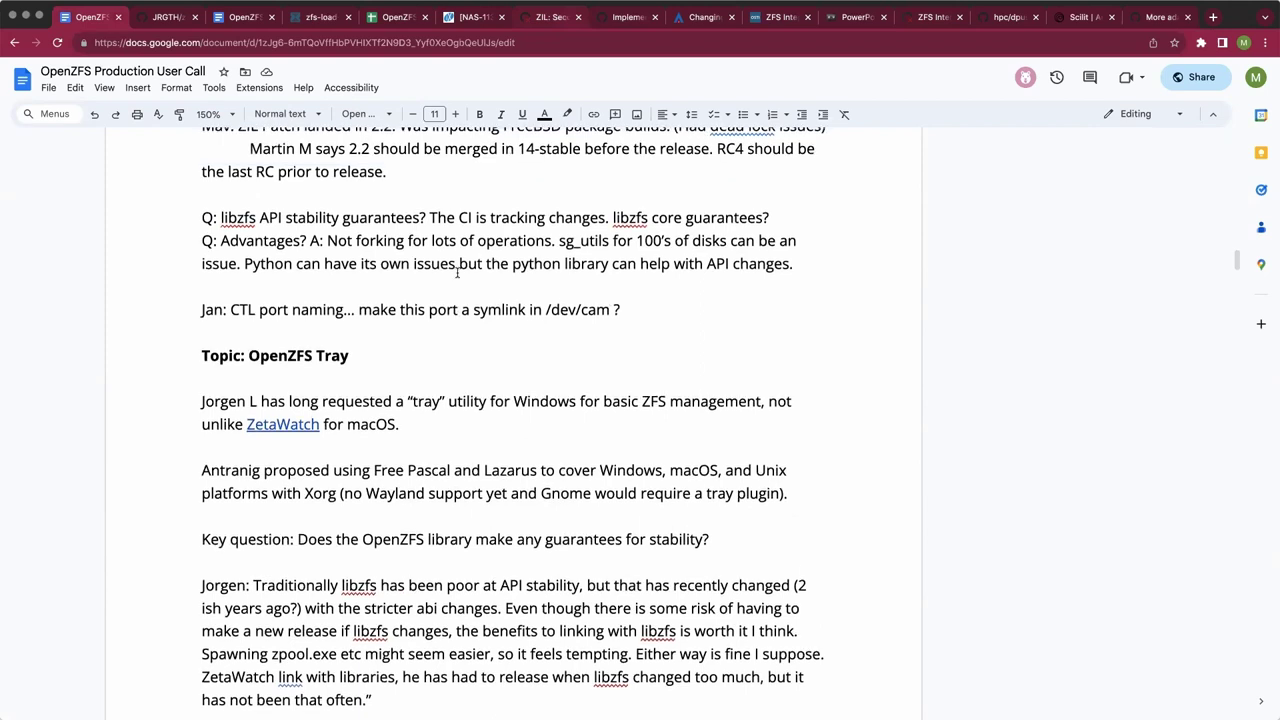
{"action": "scroll", "coordinate": [457, 272], "scroll_direction": "up", "scroll_amount": 2}
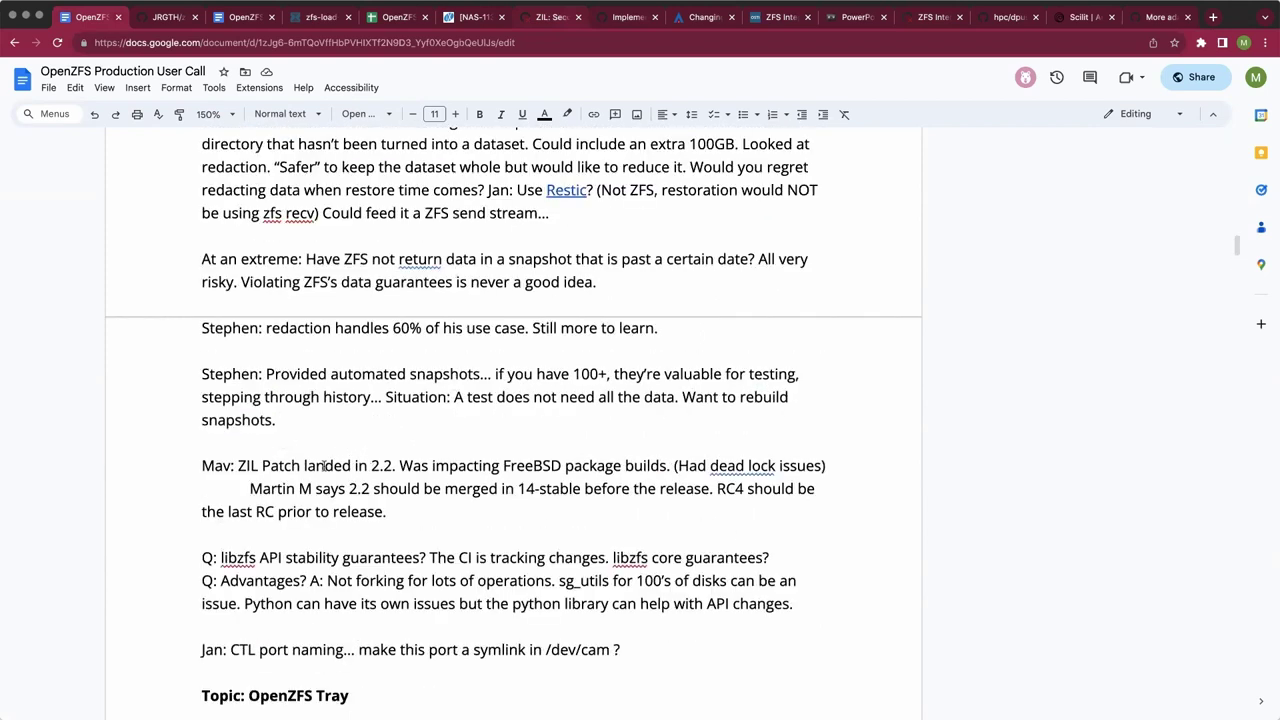
{"action": "left_click", "coordinate": [237, 466]}
{"action": "left_click_drag", "start_coordinate": [238, 466], "coordinate": [408, 466]}
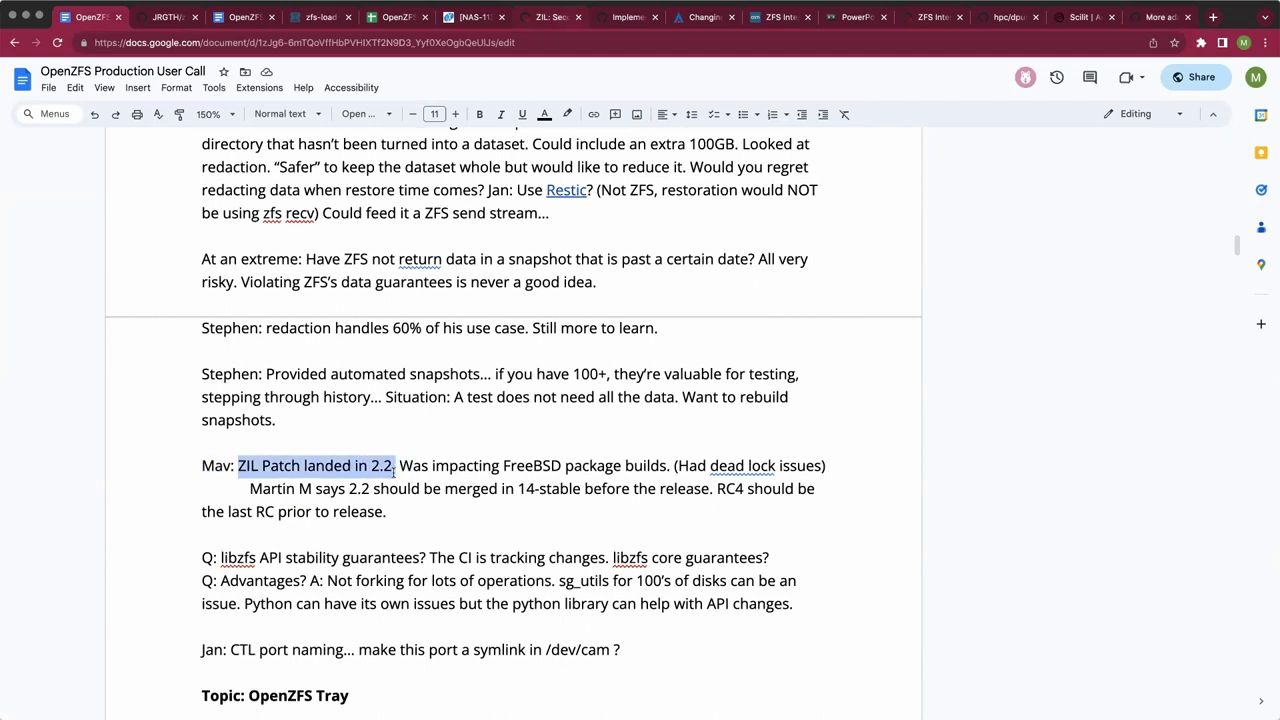
{"action": "key", "text": "ctrl+k"}
{"action": "key", "text": "ctrl+v"}
{"action": "key", "text": "Return"}
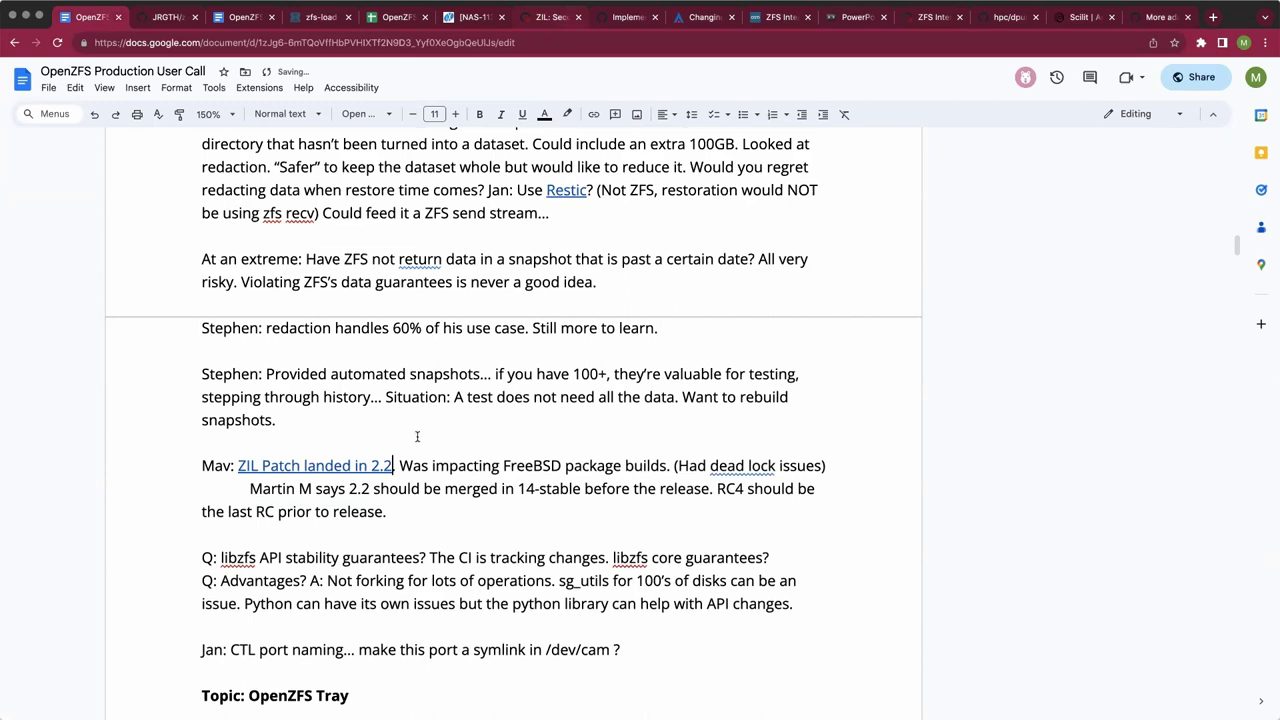
{"action": "scroll", "coordinate": [417, 436], "scroll_direction": "down", "scroll_amount": 10}
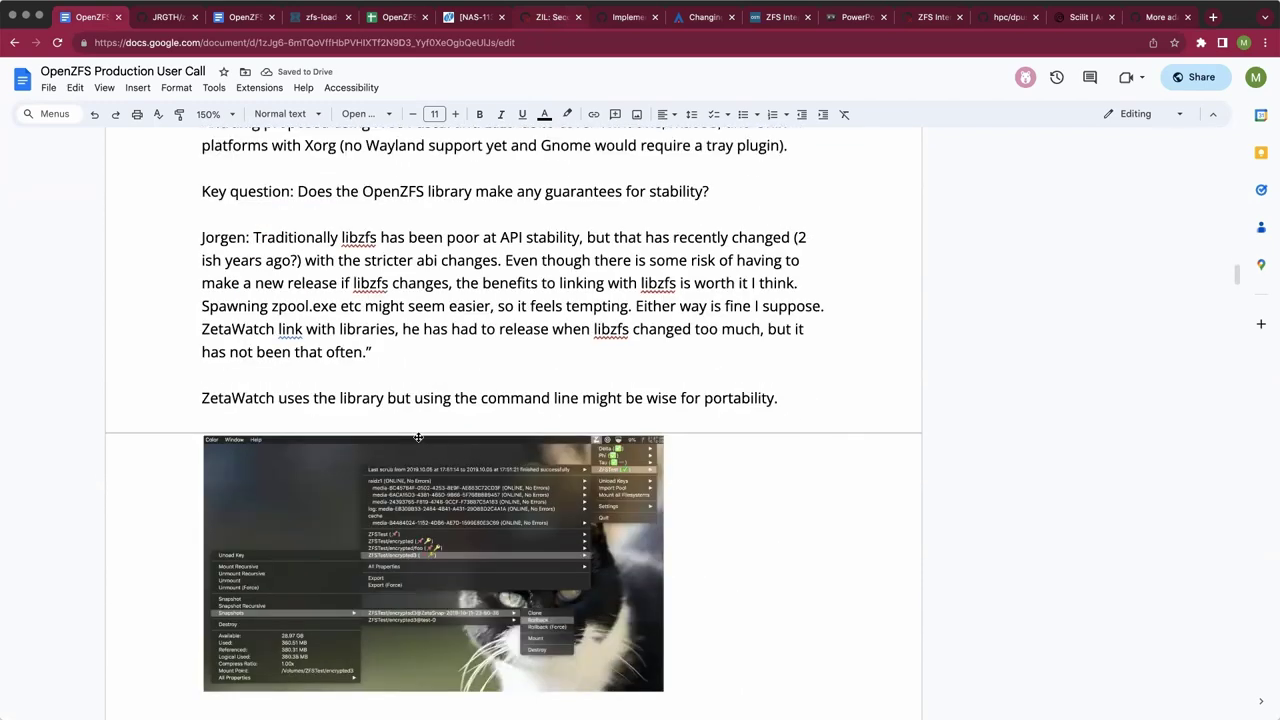
{"action": "scroll", "coordinate": [418, 437], "scroll_direction": "down", "scroll_amount": 9}
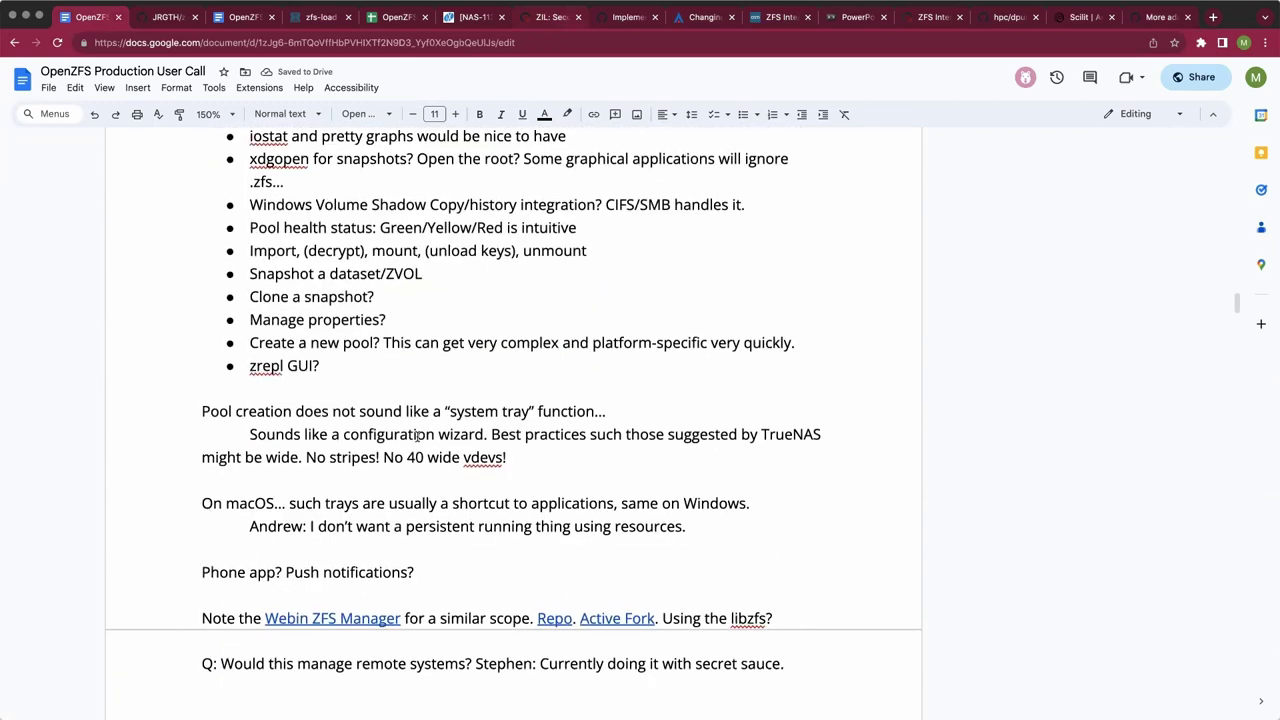
{"action": "scroll", "coordinate": [417, 436], "scroll_direction": "down", "scroll_amount": 2}
{"action": "scroll", "coordinate": [439, 428], "scroll_direction": "up", "scroll_amount": 6}
{"action": "scroll", "coordinate": [439, 428], "scroll_direction": "up", "scroll_amount": 4}
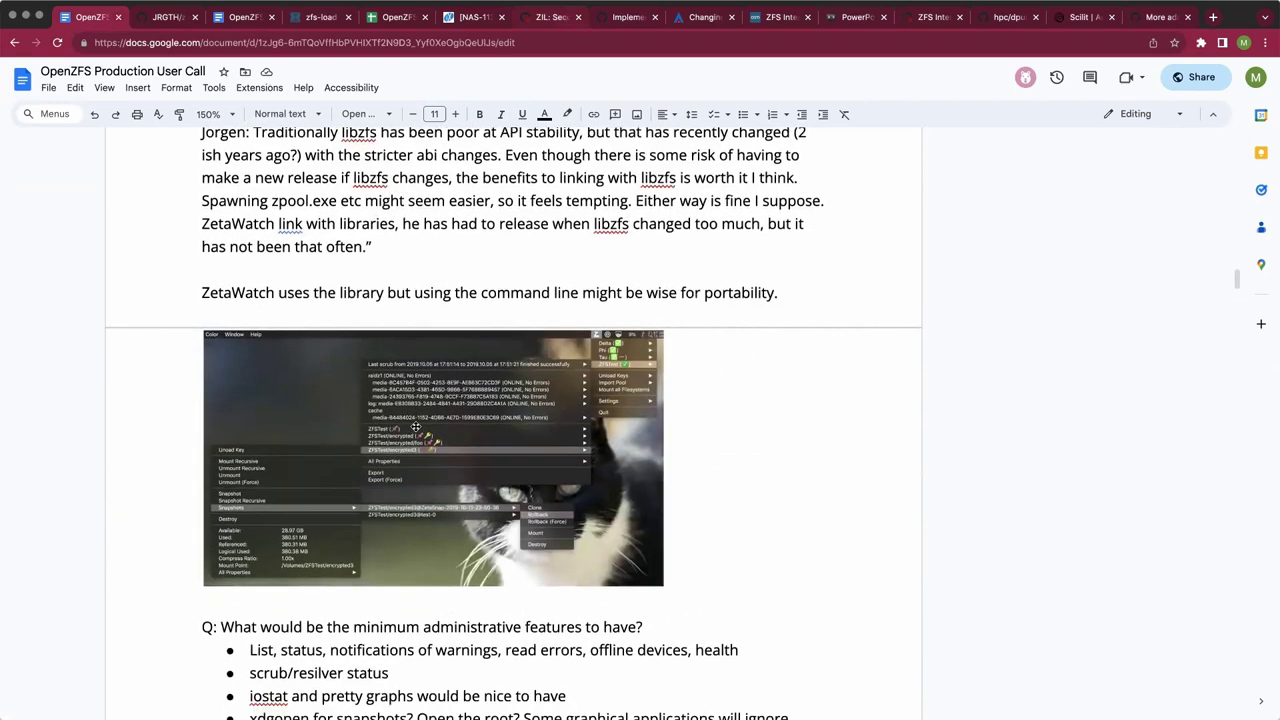
Start a numbered list on the empty line below the question about managing remote systems.
{"action": "left_click", "coordinate": [415, 427]}
{"action": "scroll", "coordinate": [557, 412], "scroll_direction": "down", "scroll_amount": 1}
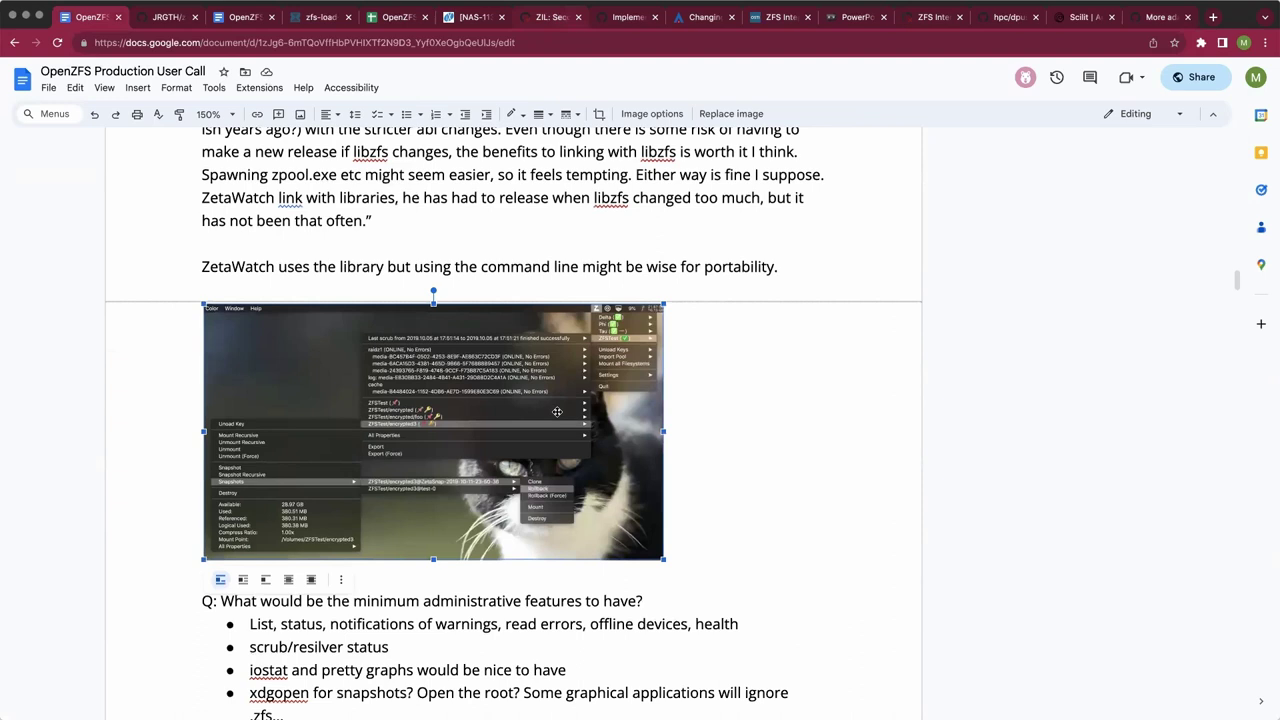
{"action": "scroll", "coordinate": [557, 412], "scroll_direction": "down", "scroll_amount": 2}
{"action": "scroll", "coordinate": [452, 418], "scroll_direction": "down", "scroll_amount": 5}
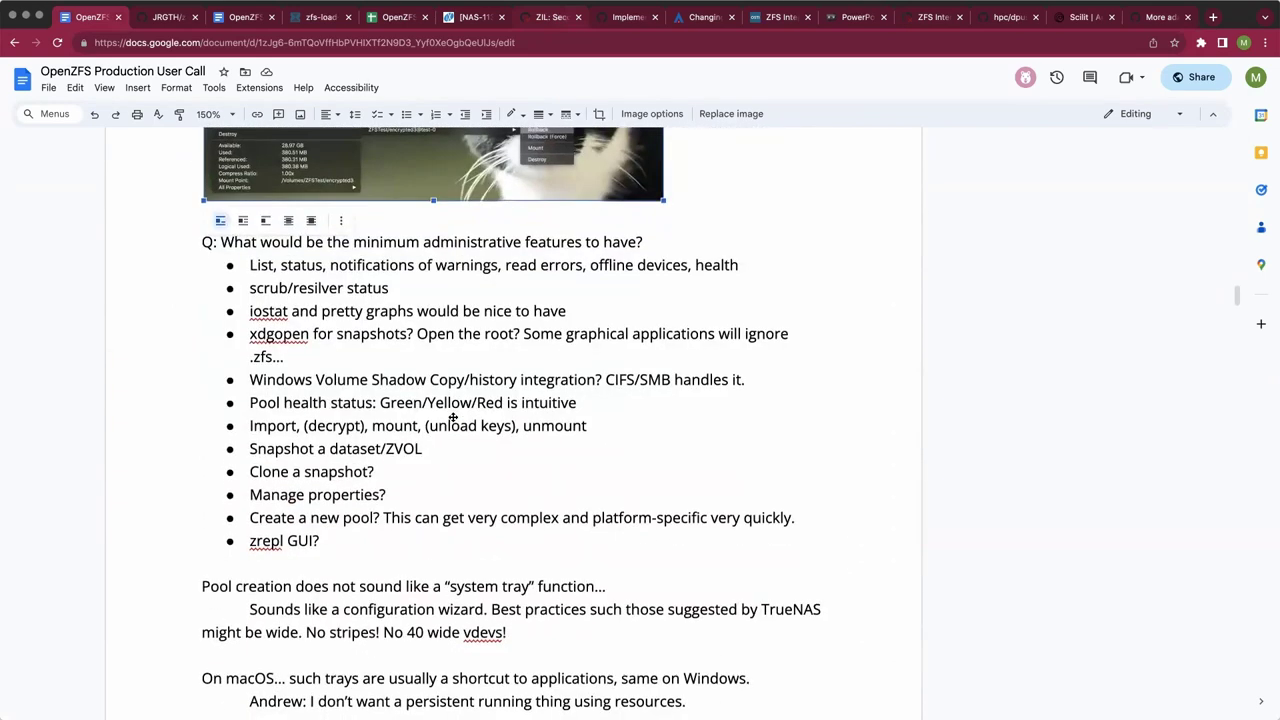
{"action": "scroll", "coordinate": [452, 418], "scroll_direction": "down", "scroll_amount": 15}
{"action": "scroll", "coordinate": [451, 414], "scroll_direction": "up", "scroll_amount": 10}
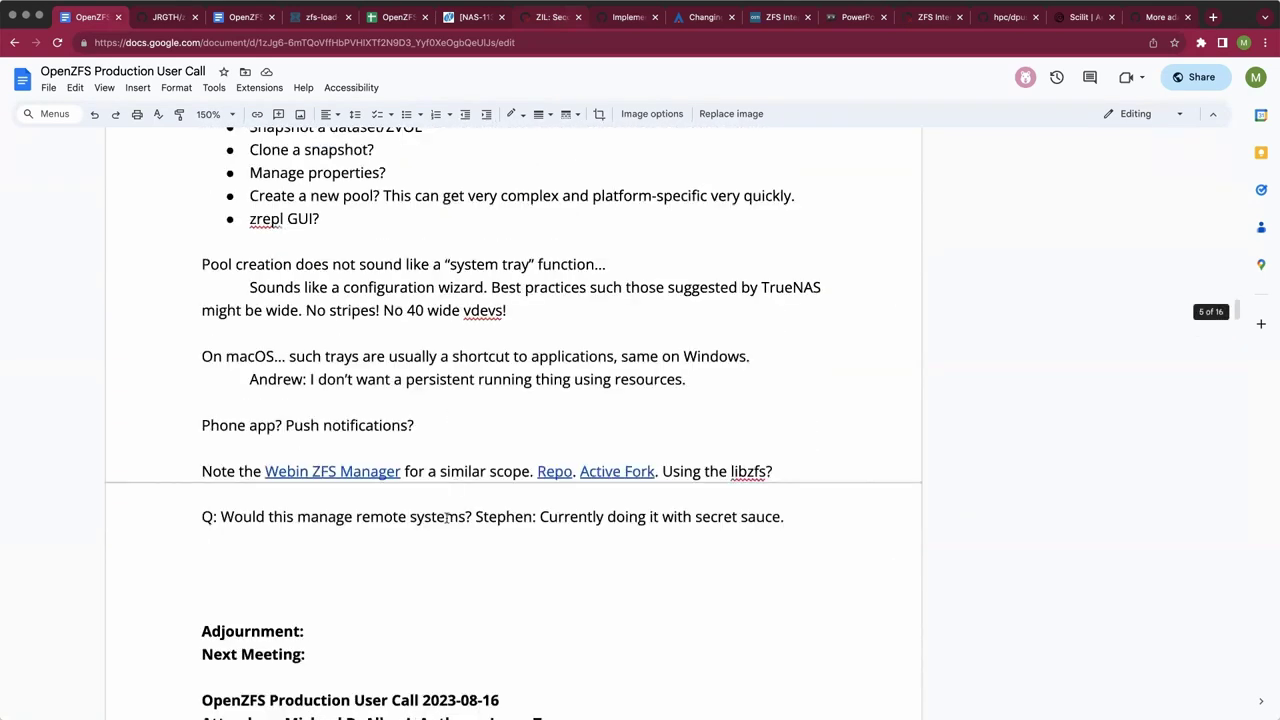
{"action": "left_click", "coordinate": [438, 537]}
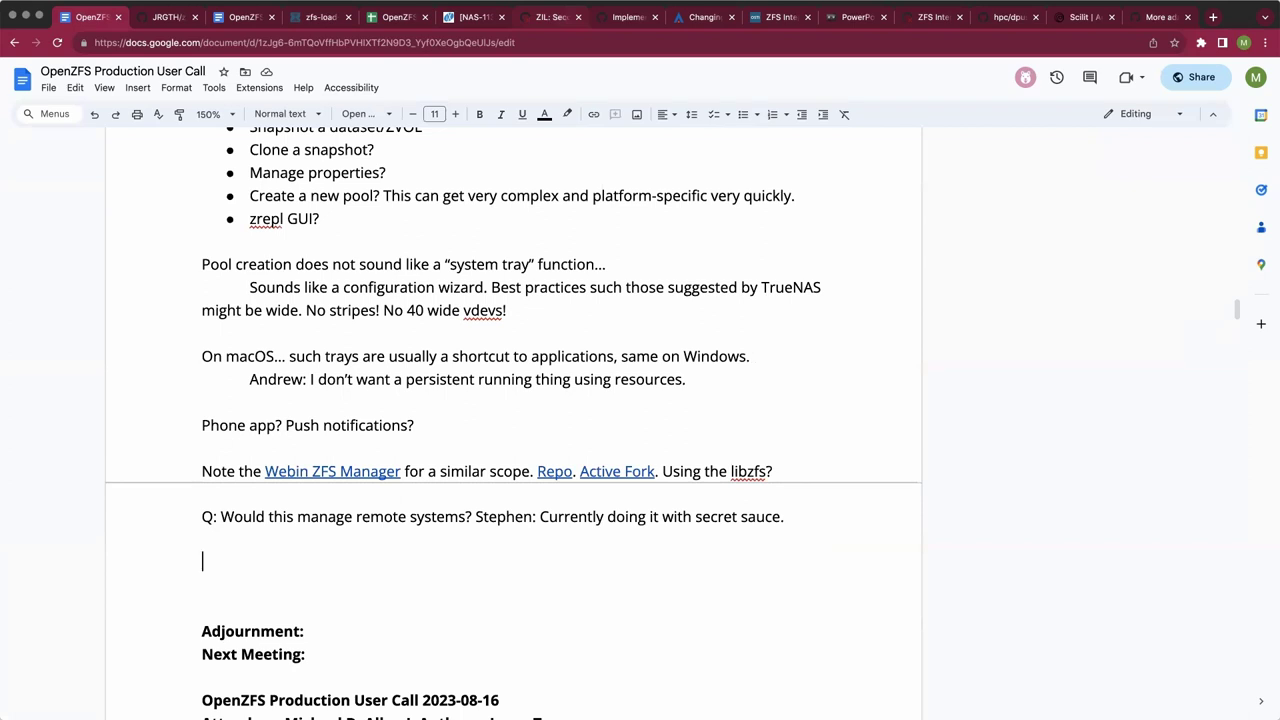
{"action": "key", "text": "Up"}
{"action": "key", "text": "Down"}
{"action": "key", "text": "super+shift+7"}
Write the first list item as "Small tray app? List and eye candy for iostat? Snapshot?".
{"action": "type", "text": "Smar"}
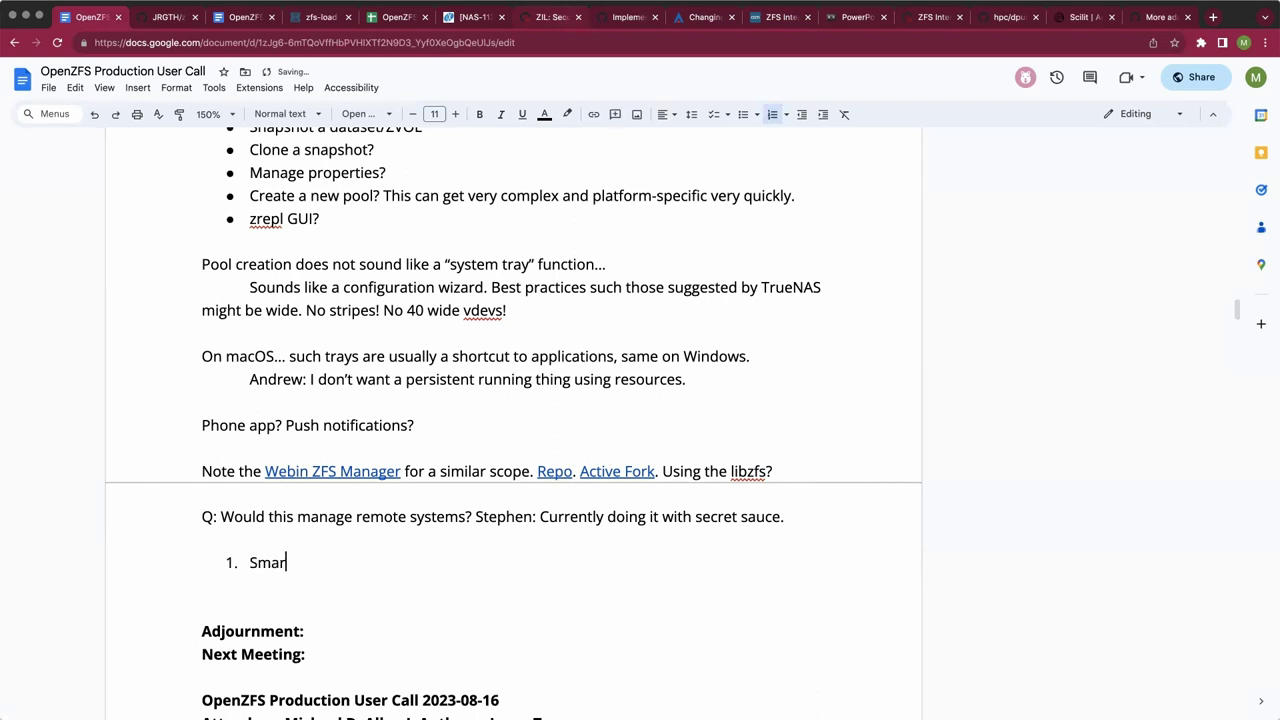
{"action": "key", "text": "BackSpace"}
{"action": "type", "text": "ll try"}
{"action": "key", "text": "BackSpace"}
{"action": "type", "text": "ay app? List and eyeca"}
{"action": "key", "text": "BackSpace"}
{"action": "key", "text": "BackSpace"}
{"action": "type", "text": "candy fo"}
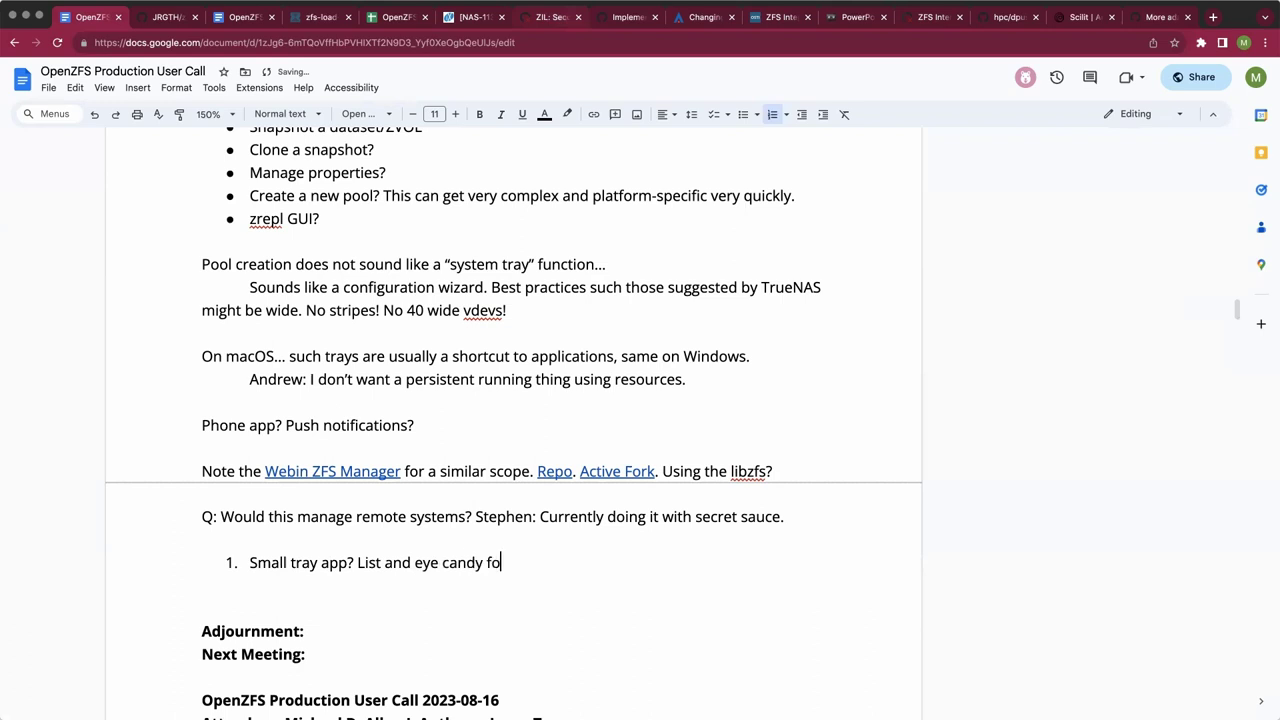
{"action": "type", "text": "r iostat? Snapshot?"}
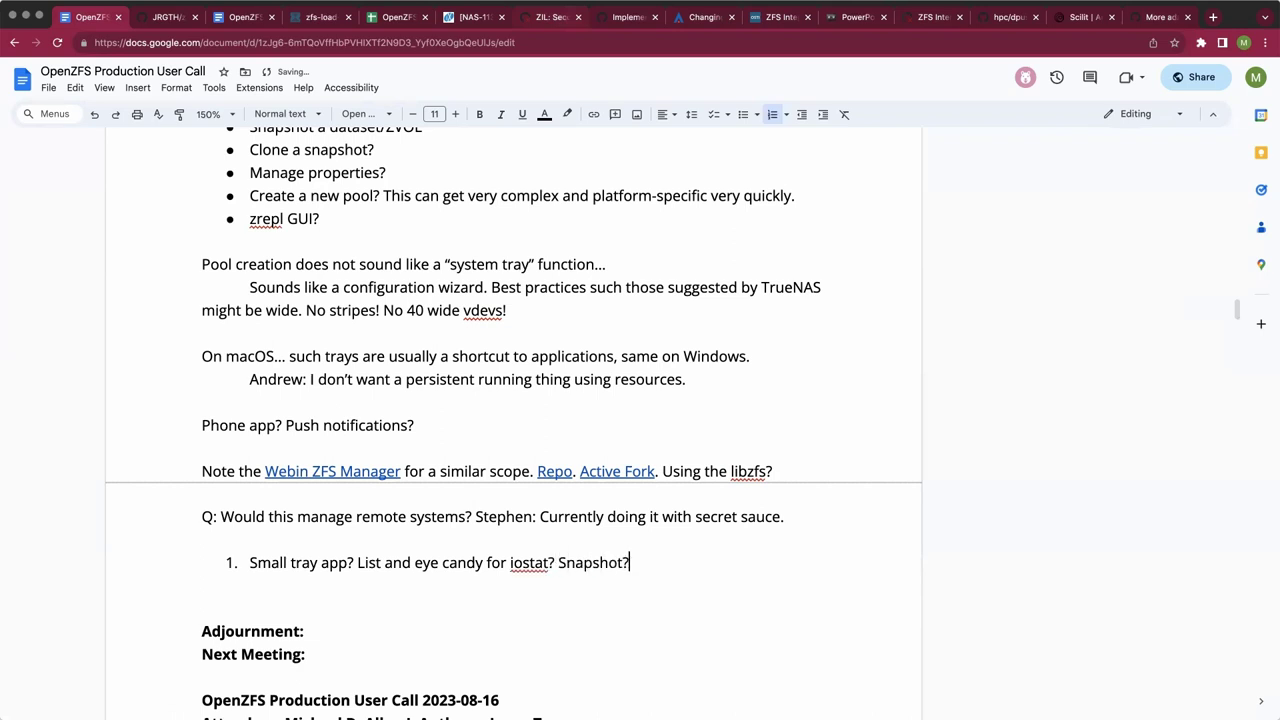
Extend the first list item with "a dataset" after "Snapshot" and "status" before "iostat", and open a second item.
{"action": "key", "text": "BackSpace"}
{"action": "type", "text": "a dataset?"}
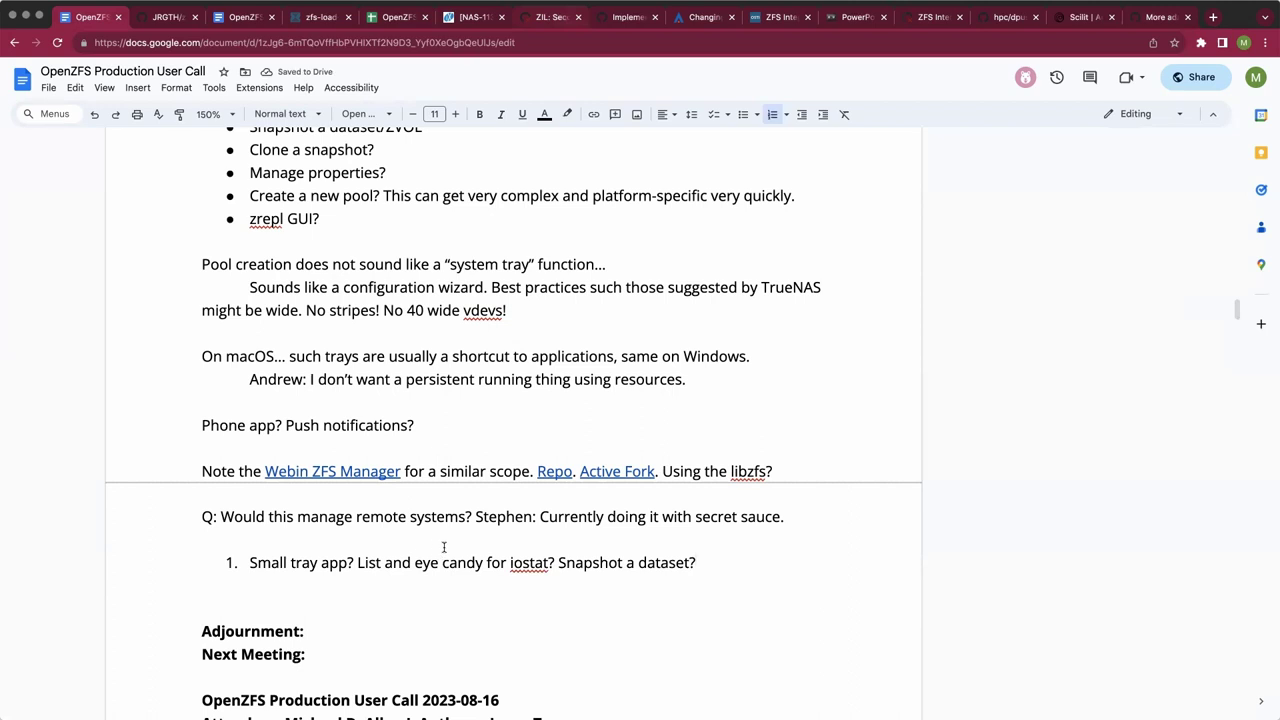
{"action": "left_click", "coordinate": [511, 562]}
{"action": "type", "text": "status"}
{"action": "left_click", "coordinate": [742, 562]}
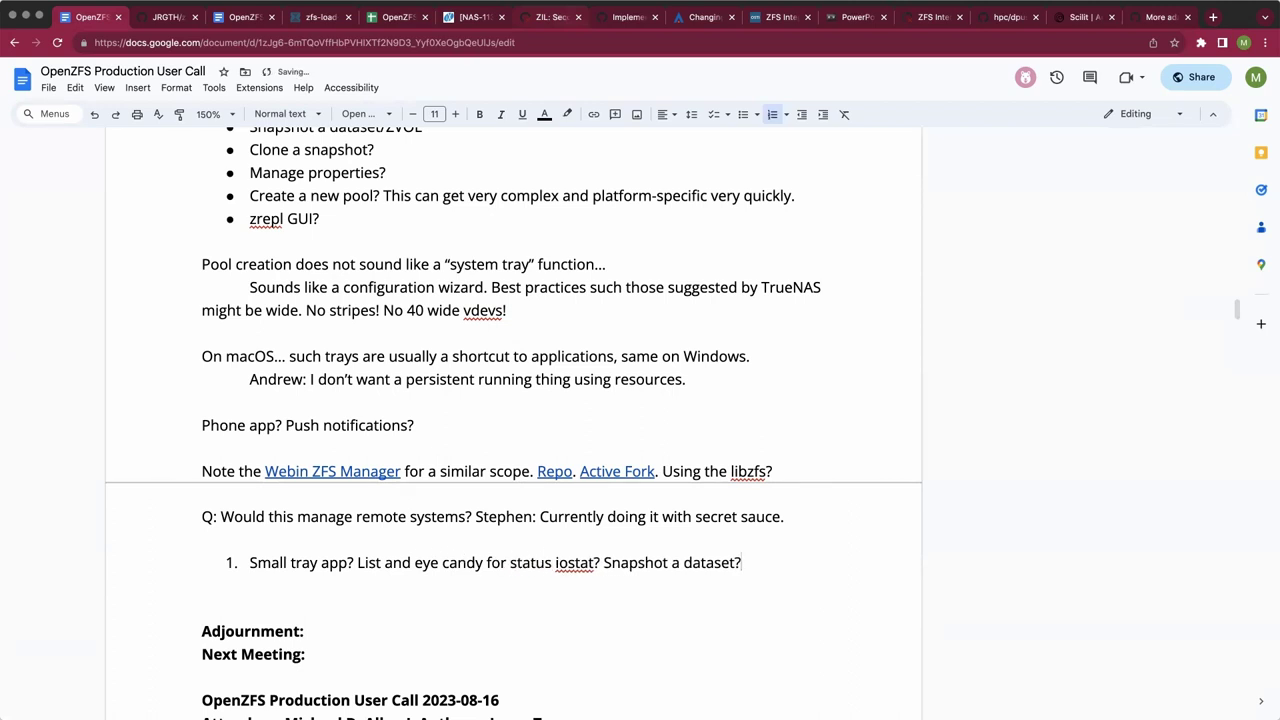
{"action": "key", "text": "Return"}
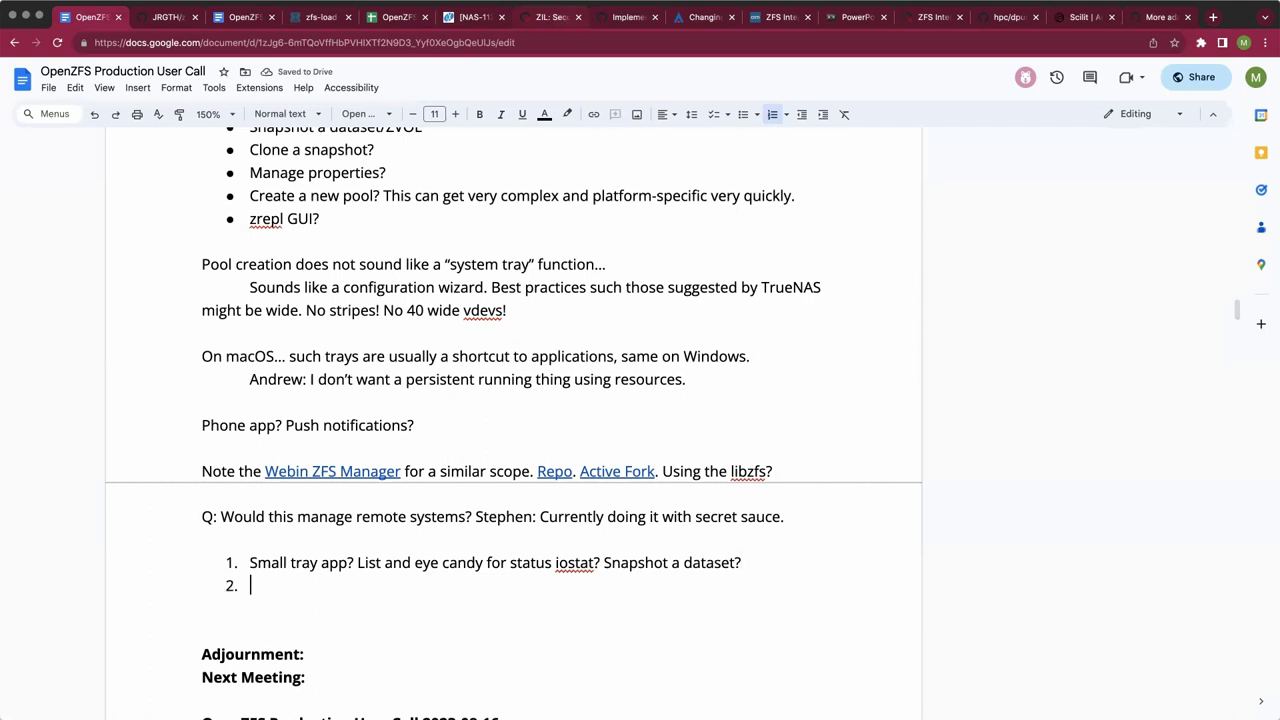
Prefix the first list item with the speaker's first name and a colon, and change "Small tray app?" to "Small tray app:".
{"action": "key", "text": "Up"}
{"action": "type", "text": "Jan:"}
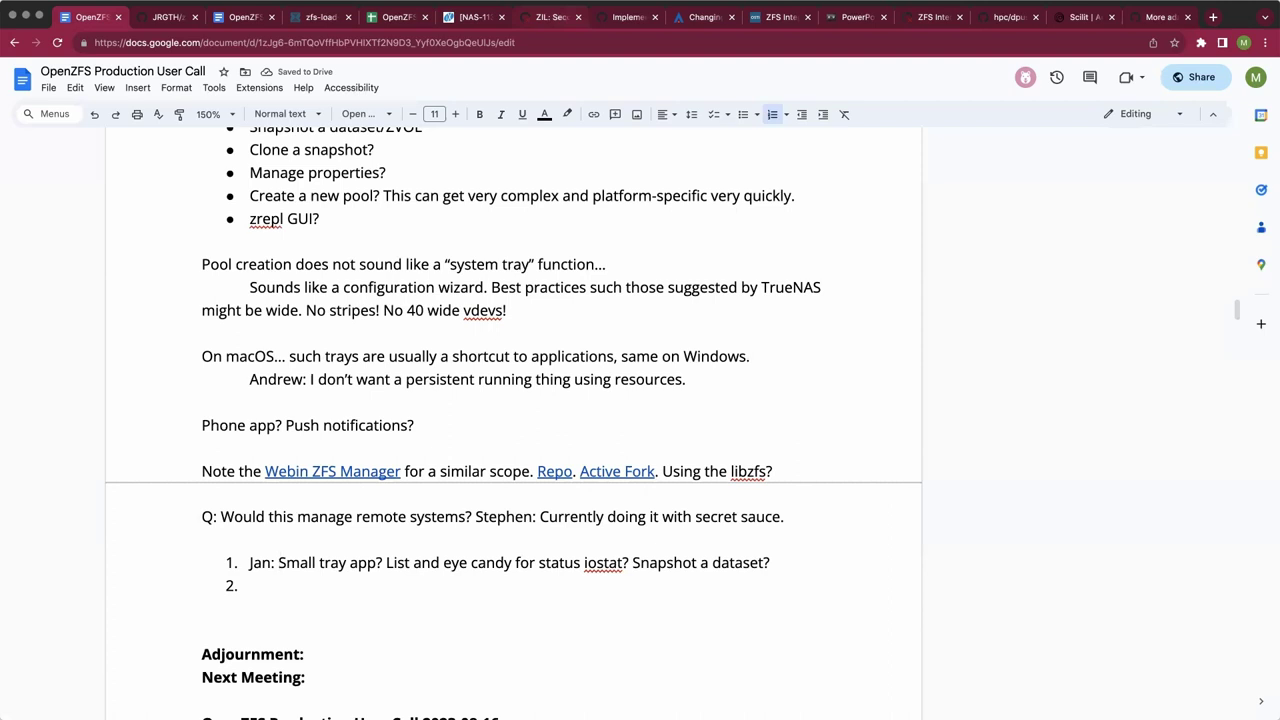
{"action": "left_click", "coordinate": [381, 562]}
{"action": "key", "text": "BackSpace"}
{"action": "type", "text": ":"}
Fill the second list item with "Graphical management app with guidance" and end the list with a blank line below.
{"action": "left_click", "coordinate": [250, 585]}
{"action": "type", "text": "Graphical "}
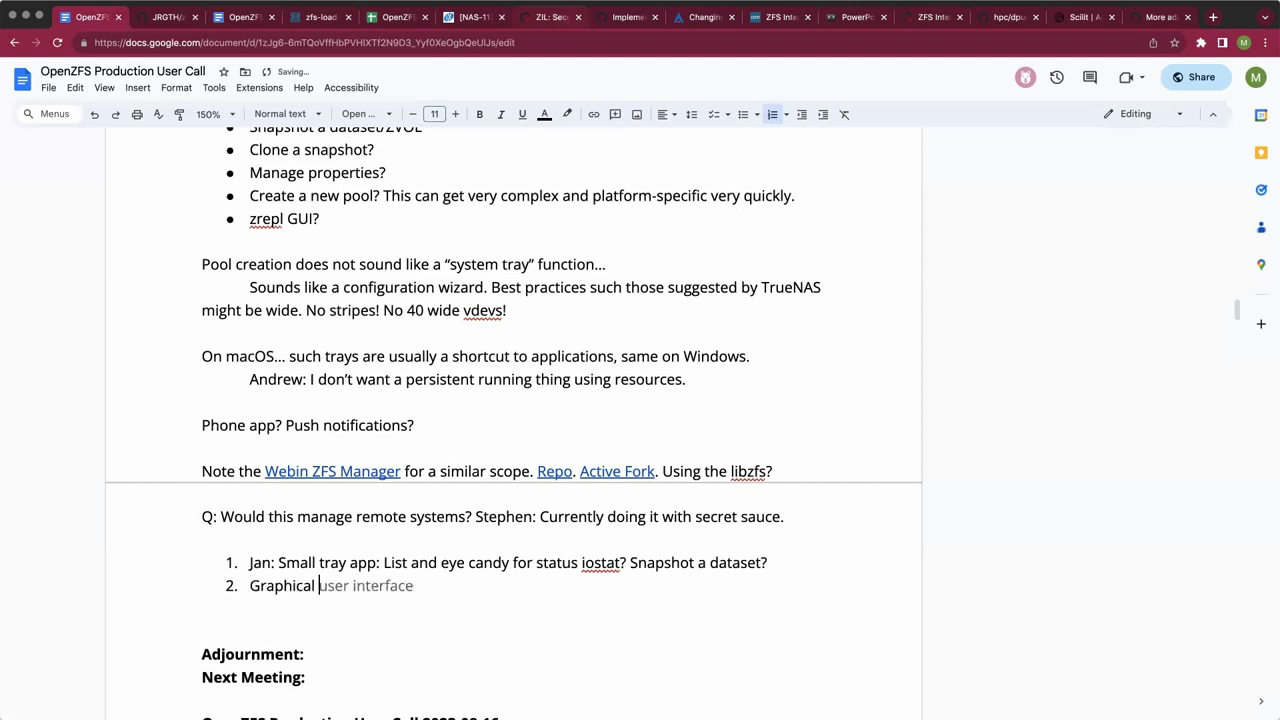
{"action": "type", "text": "management app"}
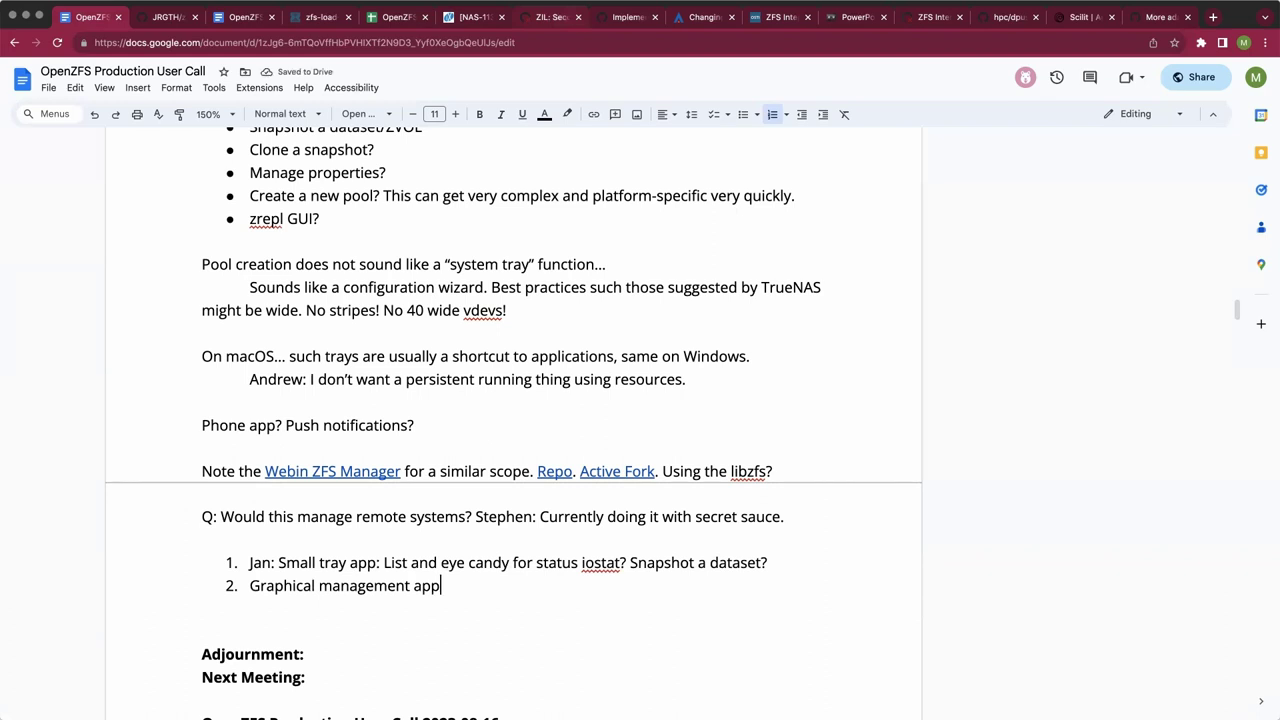
{"action": "scroll", "coordinate": [497, 490], "scroll_direction": "down", "scroll_amount": 2}
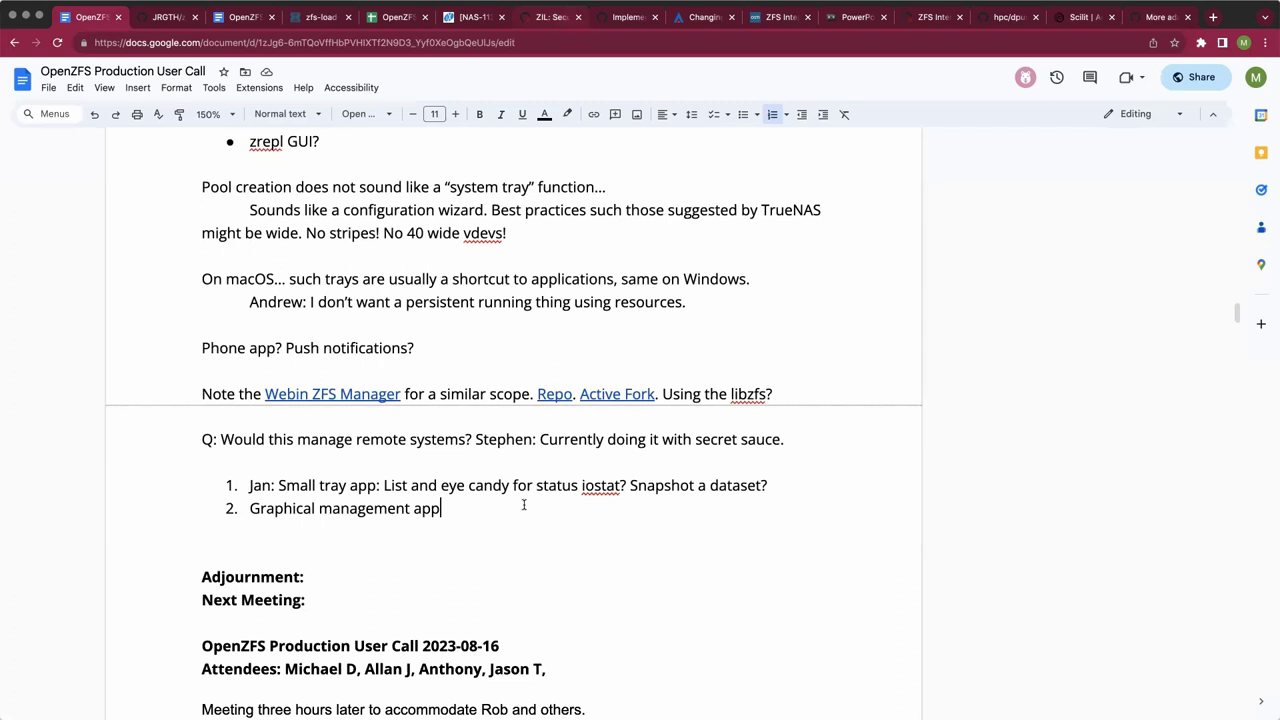
{"action": "type", "text": "with guidance"}
{"action": "key", "text": "Return"}
{"action": "key", "text": "Return"}
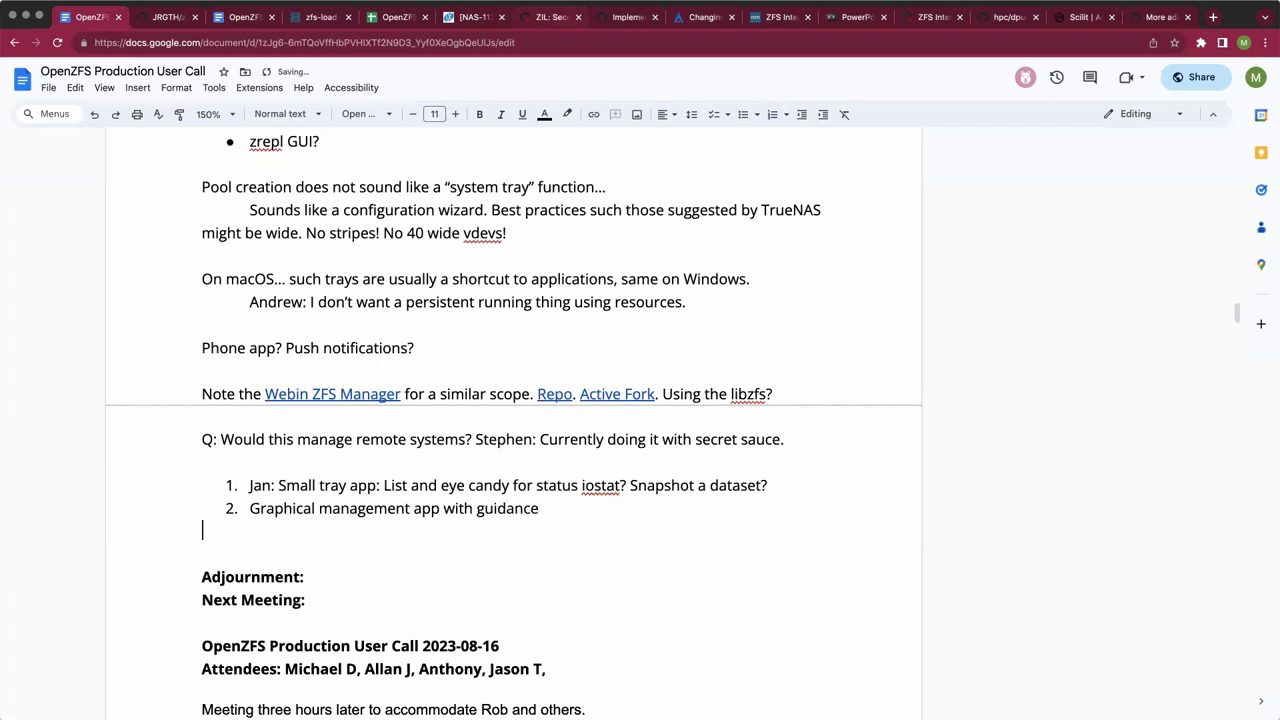
{"action": "key", "text": "Return"}
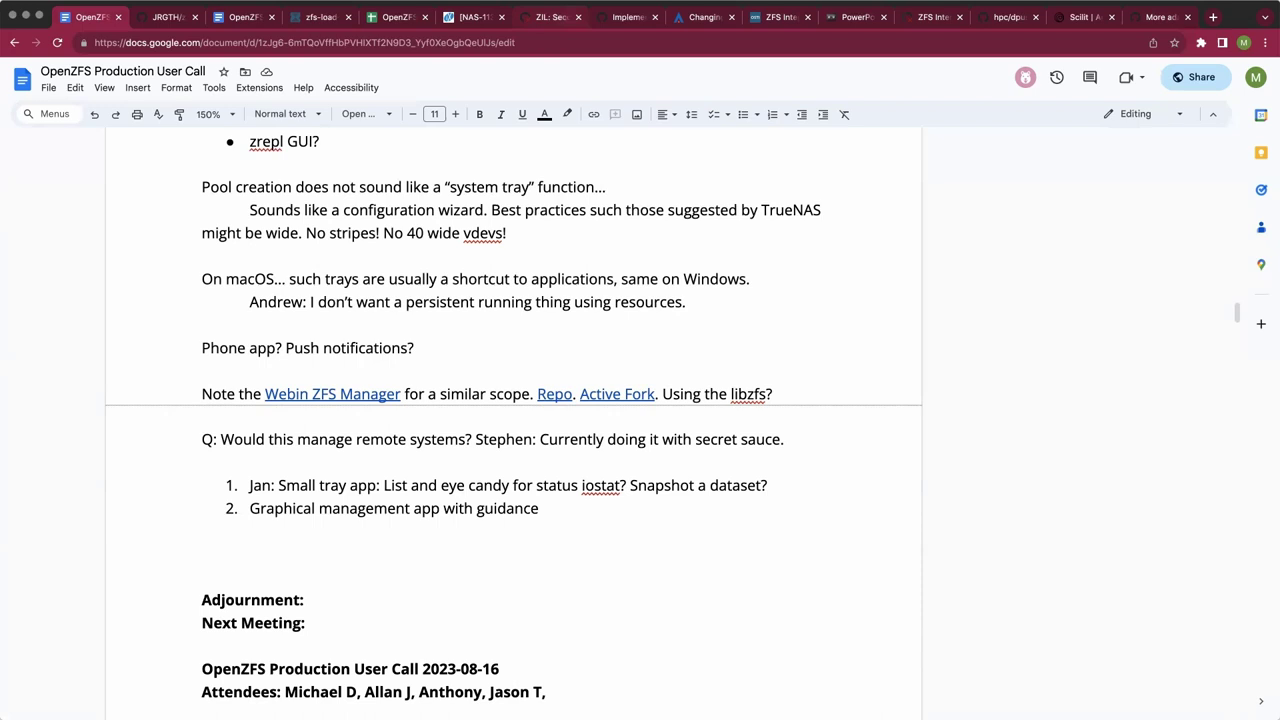
Add a paragraph below the numbered list reading "ZFS on Windows is indeed where this needs to be easy.".
{"action": "left_click", "coordinate": [202, 530]}
{"action": "type", "text": "\""}
{"action": "key", "text": "BackSpace"}
{"action": "type", "text": "ZFS on Windows in"}
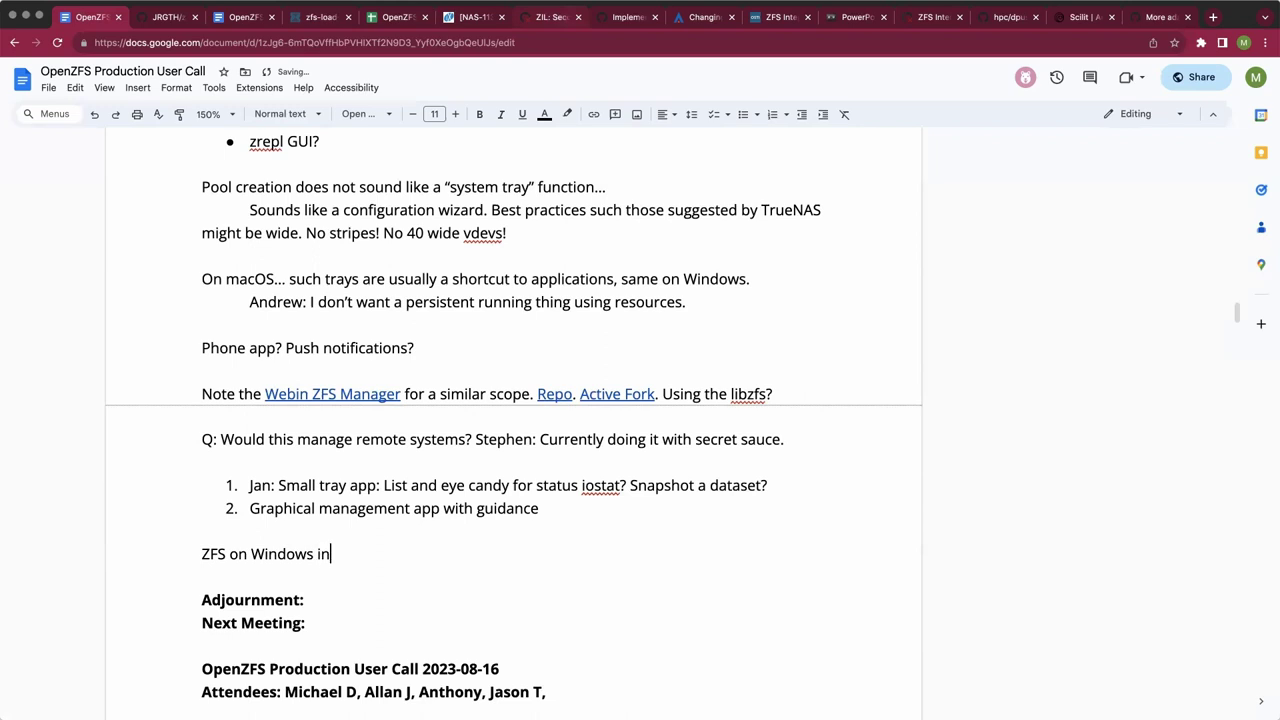
{"action": "key", "text": "BackSpace"}
{"action": "type", "text": "s indeed whee"}
{"action": "key", "text": "BackSpace"}
{"action": "type", "text": "re"}
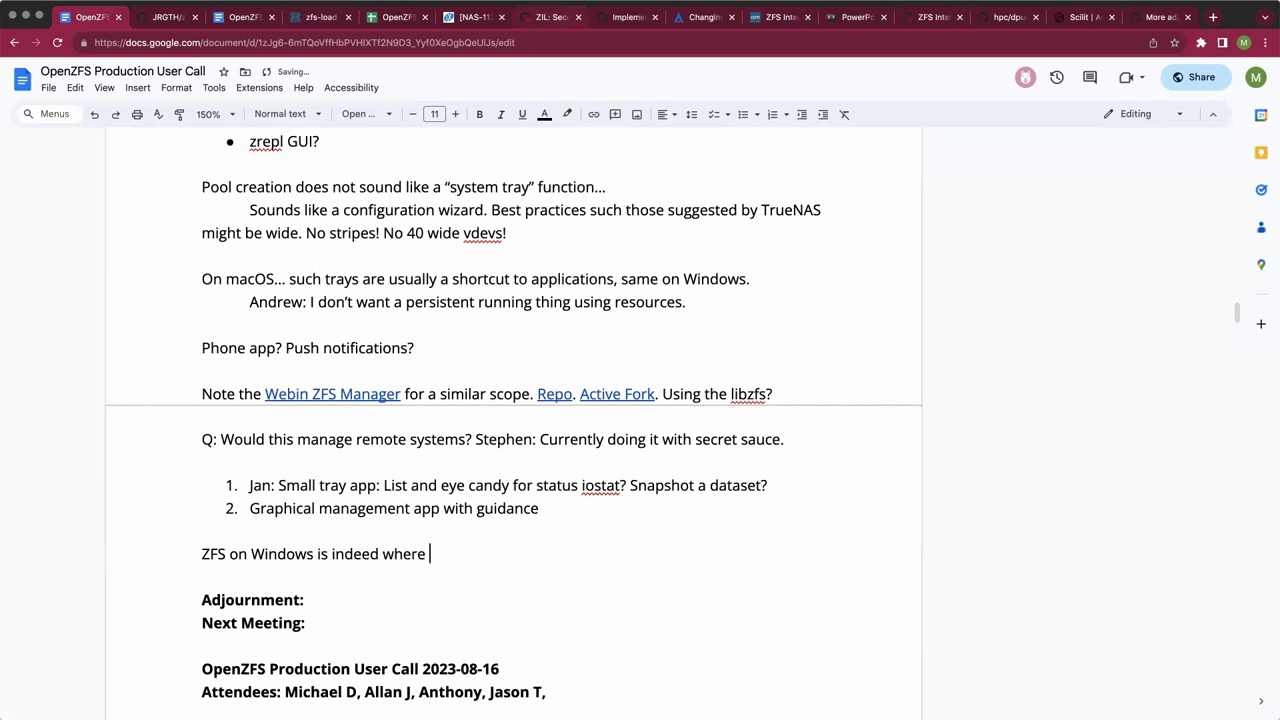
{"action": "key", "text": "Return"}
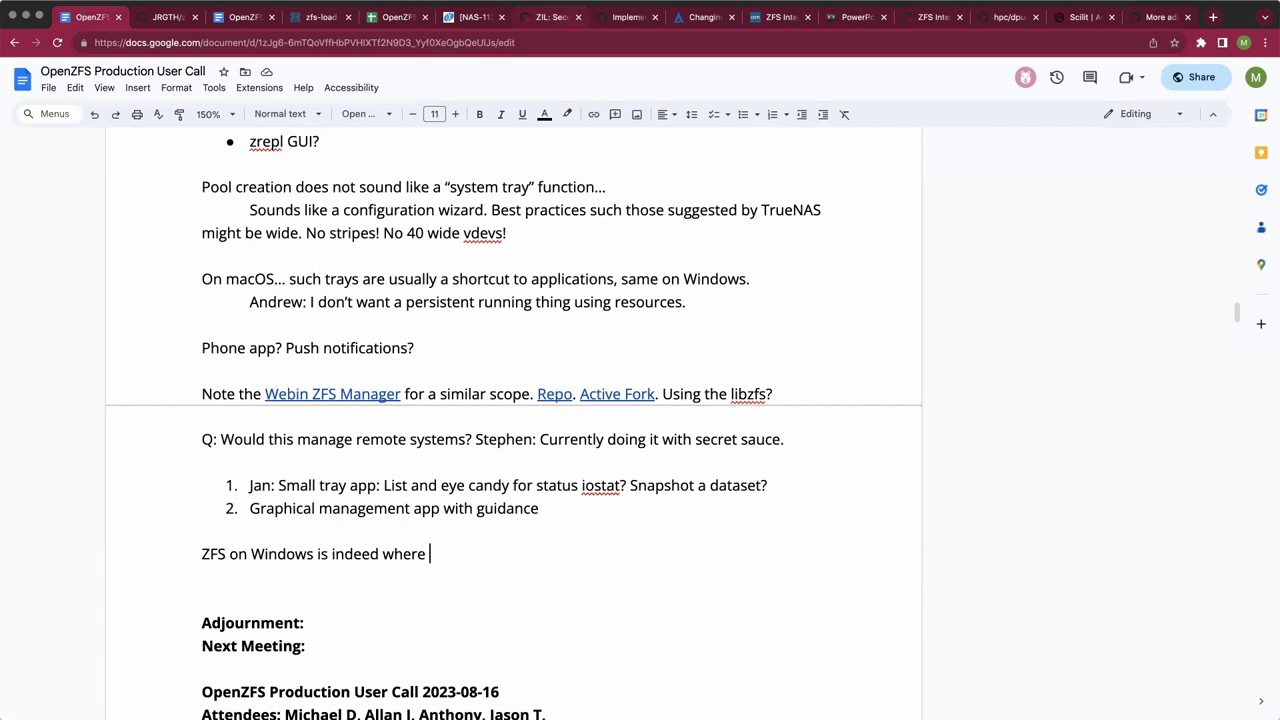
{"action": "type", "text": "this needs to be easy."}
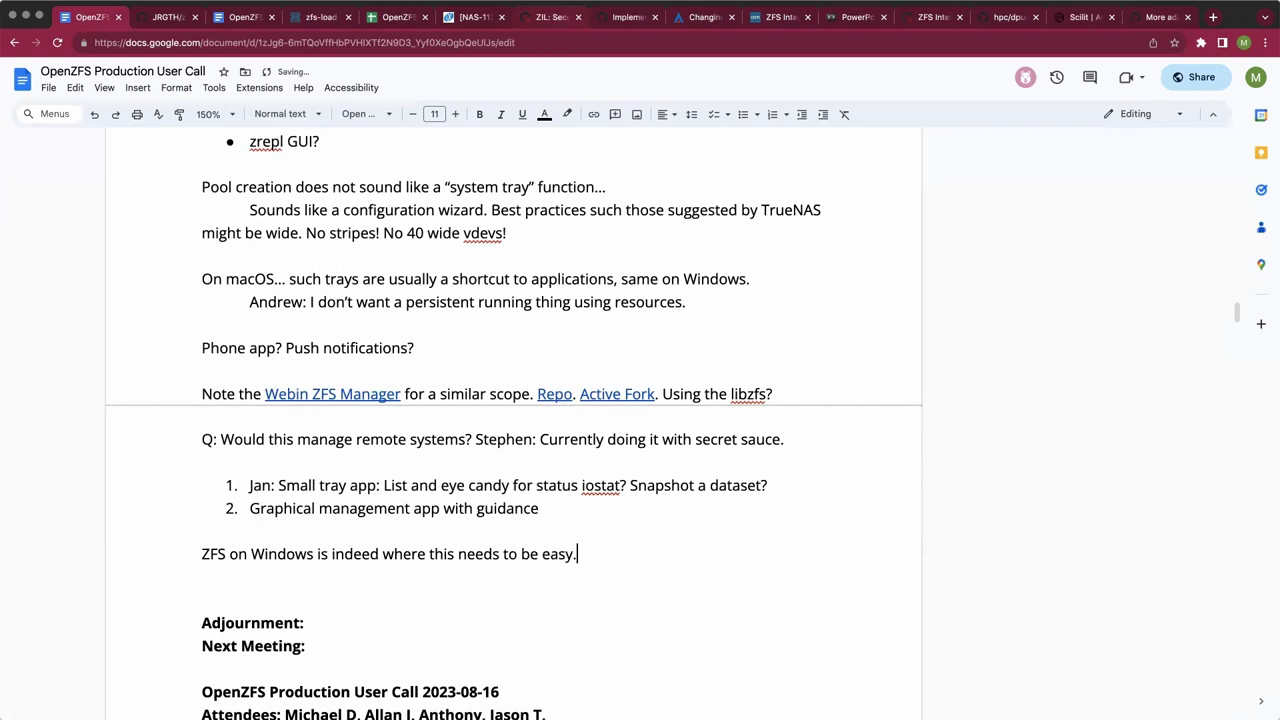
Add a new paragraph with the speaker's first name and "virtio-zfs… dataset passthrough to a VM?", followed by blank lines.
{"action": "key", "text": "Return"}
{"action": "key", "text": "Return"}
{"action": "scroll", "coordinate": [413, 335], "scroll_direction": "down", "scroll_amount": 4}
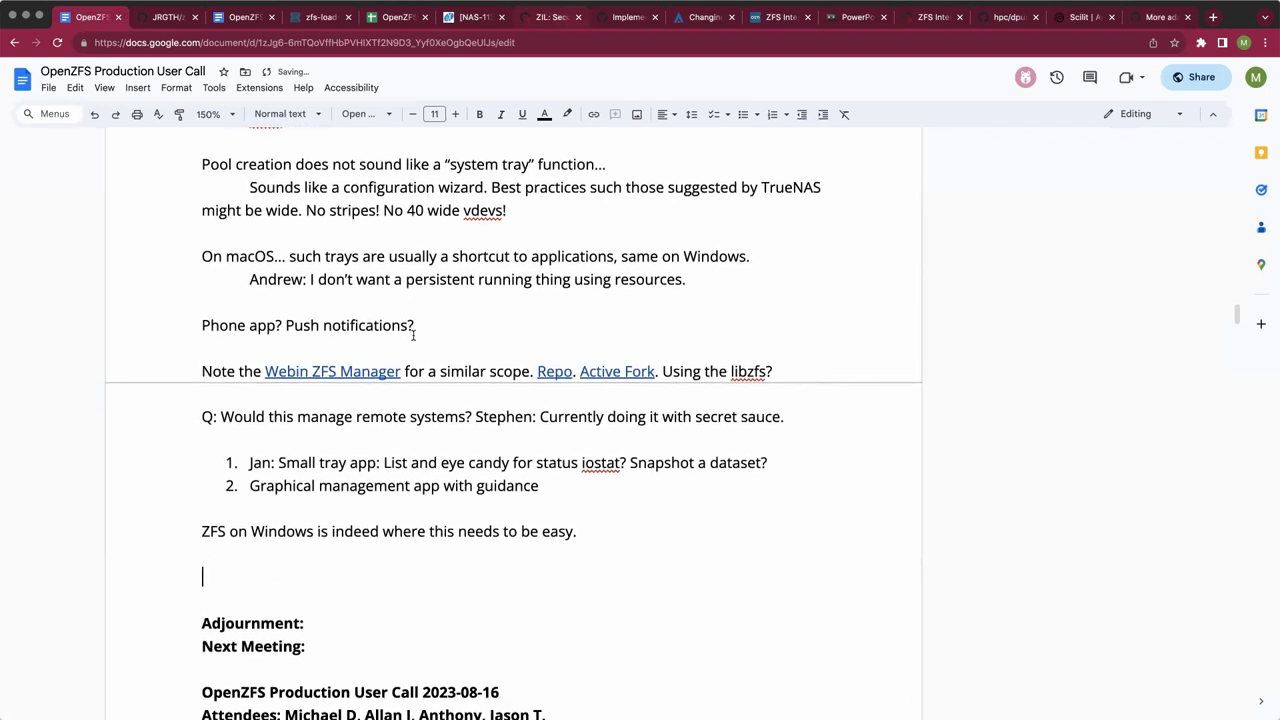
{"action": "scroll", "coordinate": [413, 335], "scroll_direction": "down", "scroll_amount": 1}
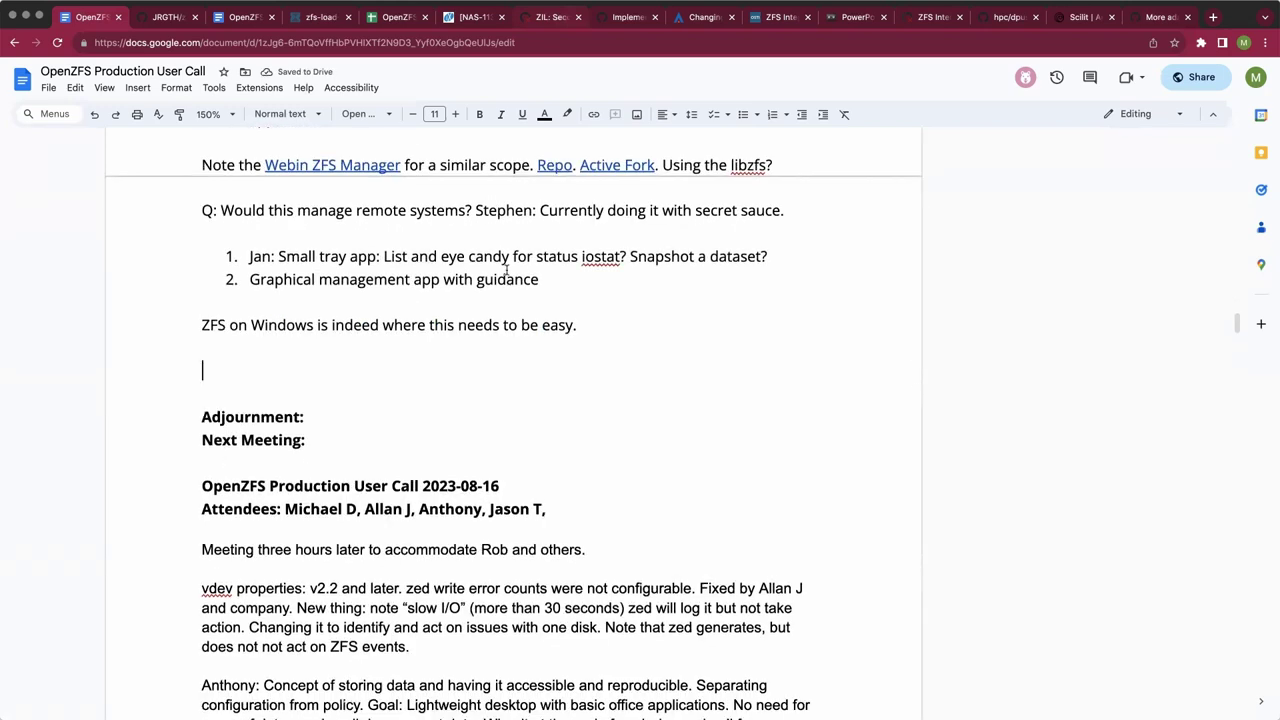
{"action": "type", "text": "Jan:"}
{"action": "type", "text": "virtio-"}
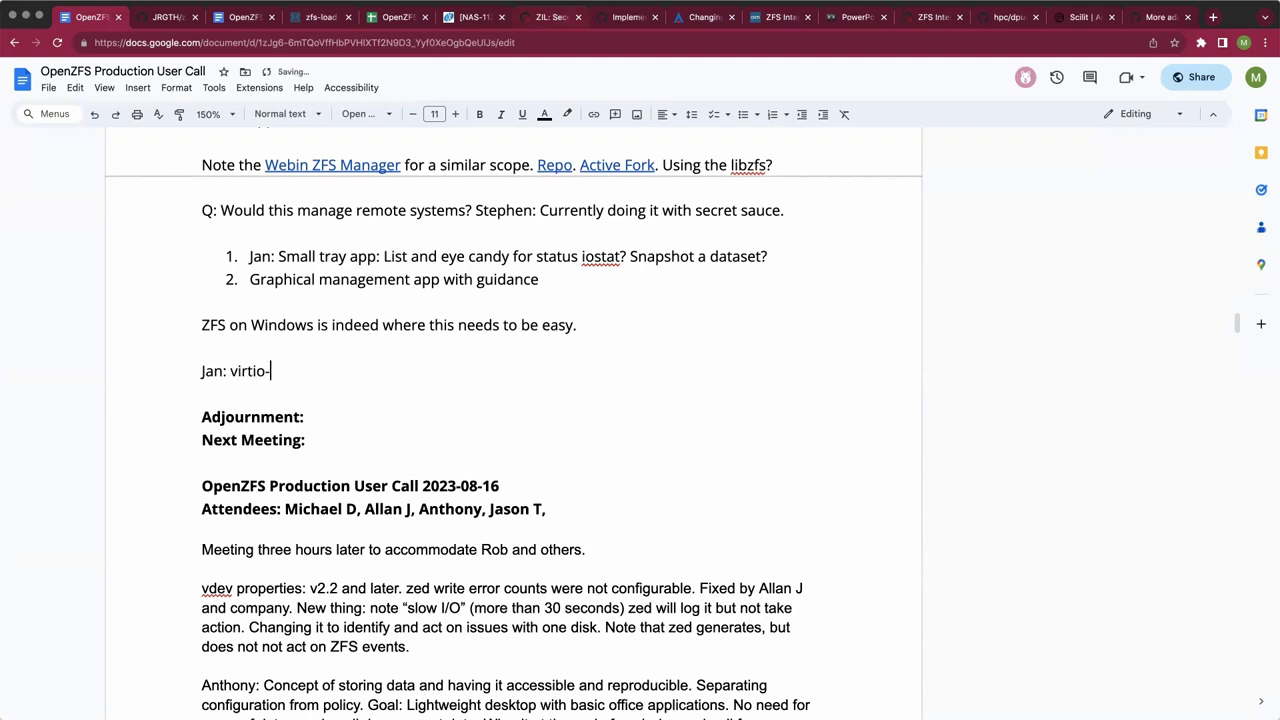
{"action": "type", "text": "zfs... dataset passthr"}
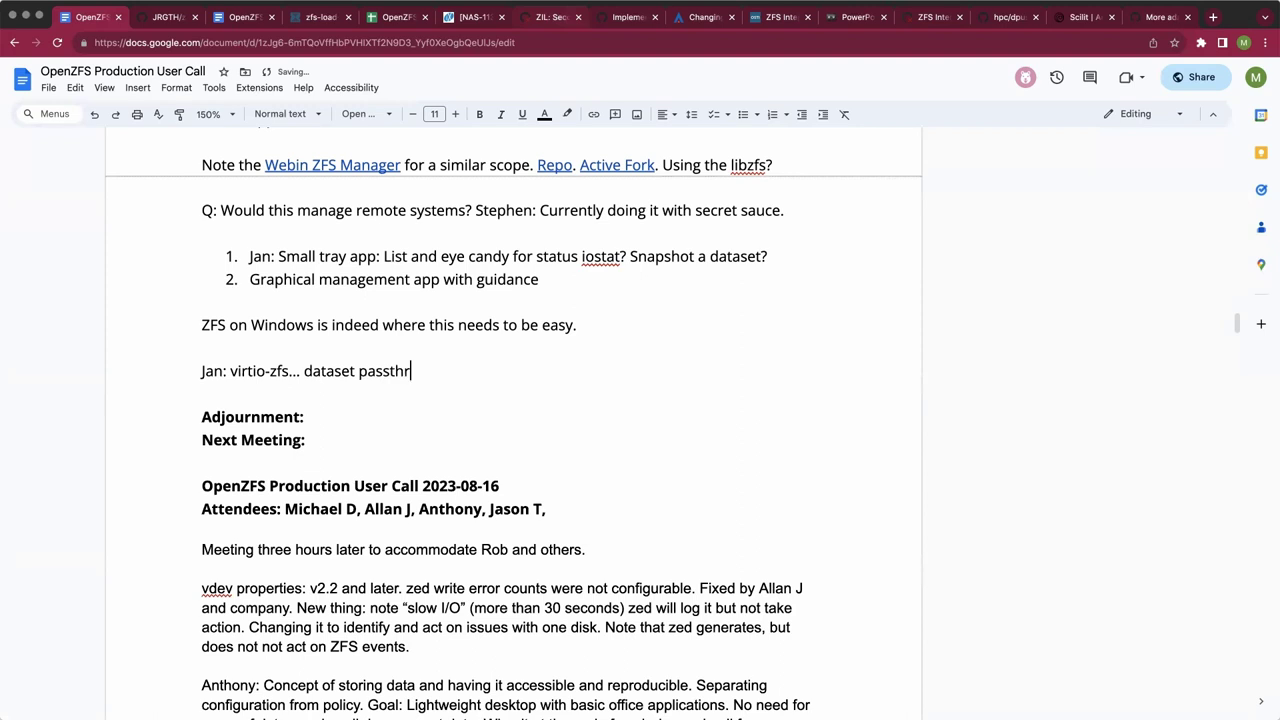
{"action": "type", "text": "ough to a VM?"}
{"action": "key", "text": "Return"}
{"action": "key", "text": "Return"}
{"action": "key", "text": "Return"}
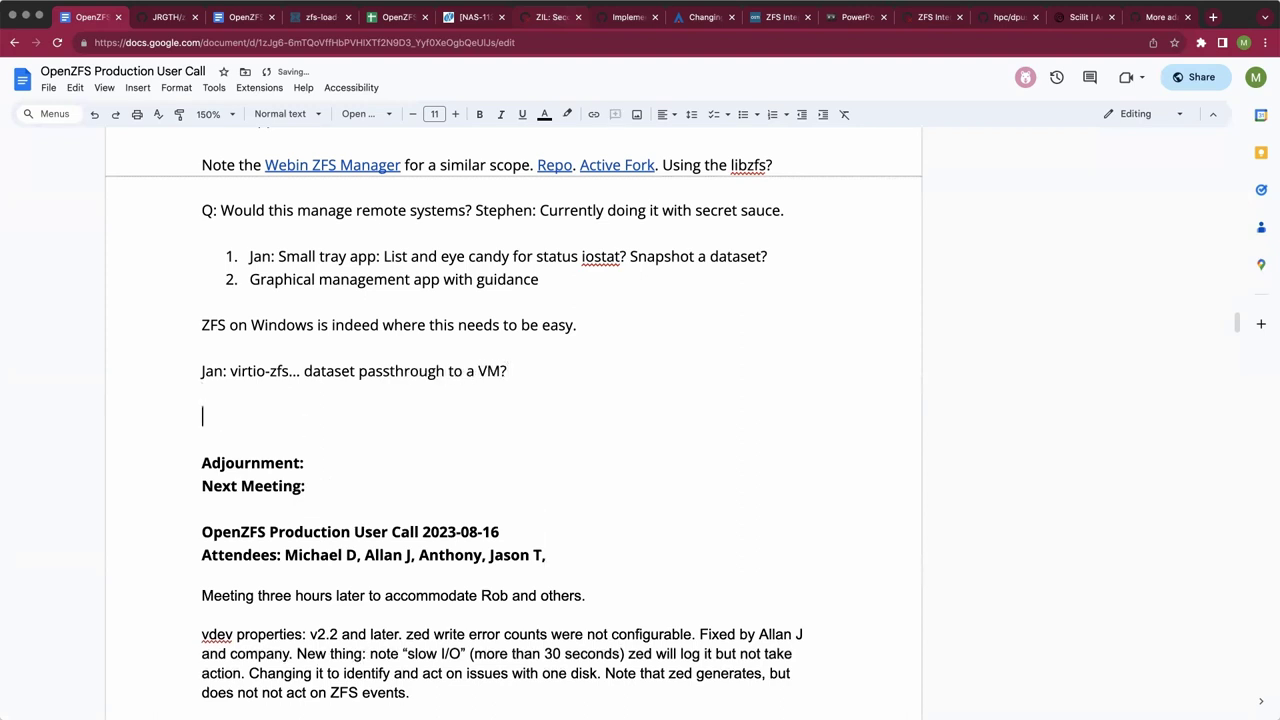
Append "Data access and an administration channel." to the virtio-zfs paragraph.
{"action": "key", "text": "Up"}
{"action": "left_click", "coordinate": [508, 371]}
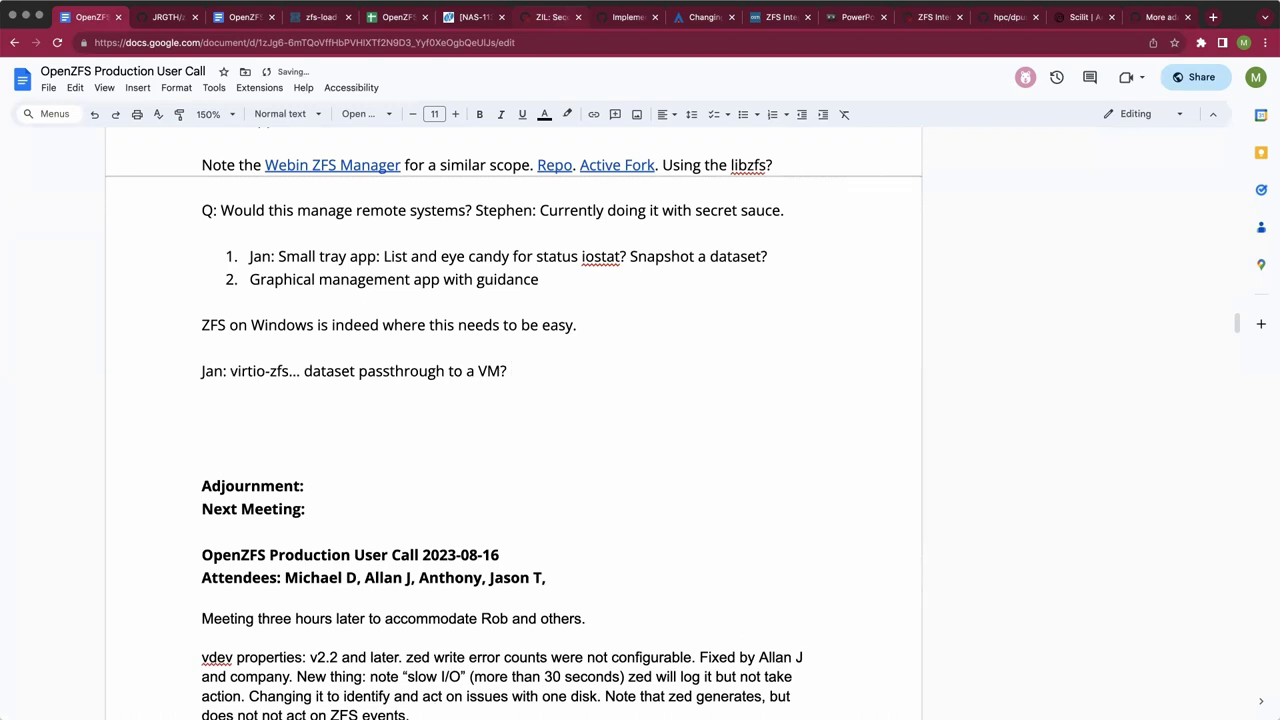
{"action": "type", "text": "Data access and an ads"}
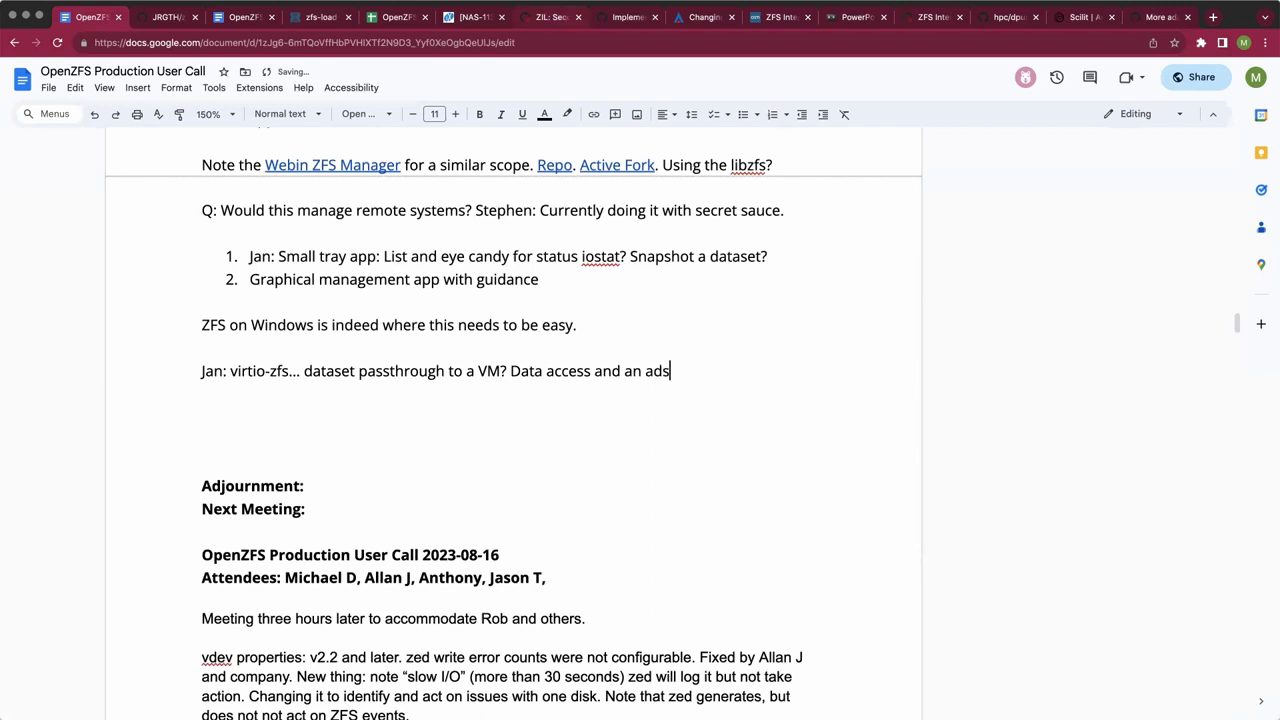
{"action": "key", "text": "BackSpace"}
{"action": "type", "text": "ministration channel."}
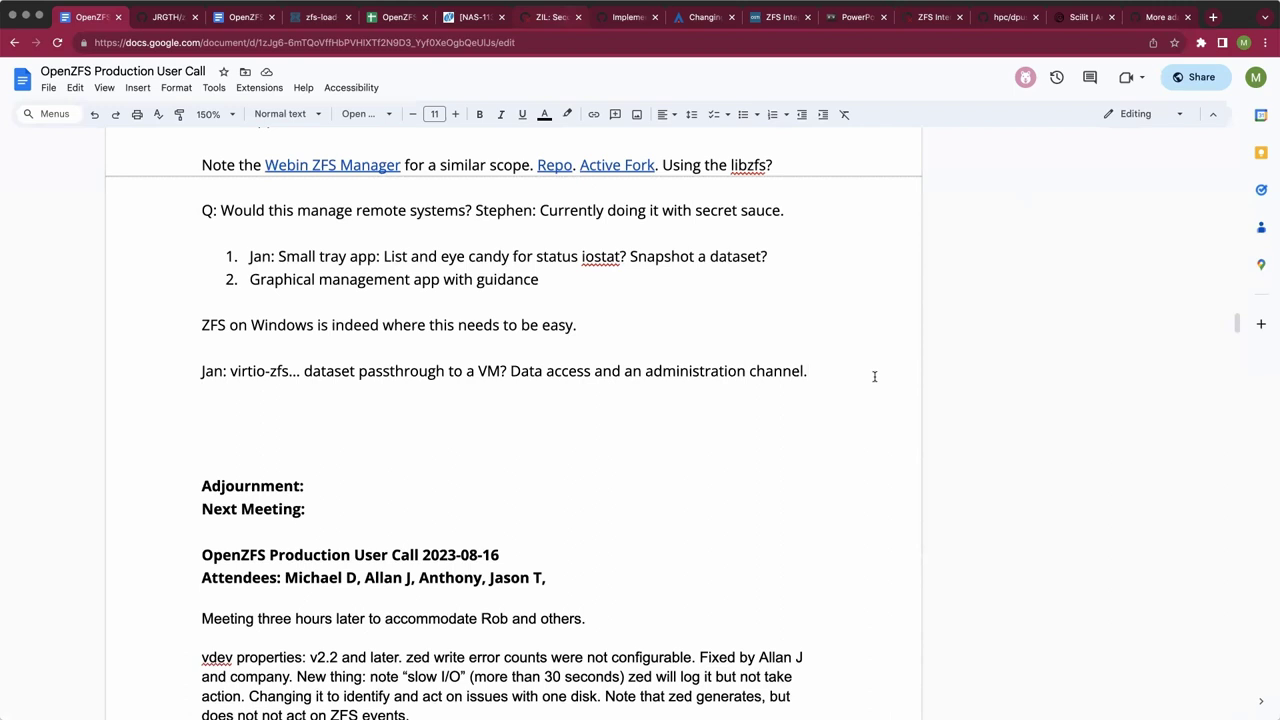
Add an indented reply below the virtio-zfs paragraph with the speaker's short name and "Separate file system access from management".
{"action": "key", "text": "Return"}
{"action": "key", "text": "Tab"}
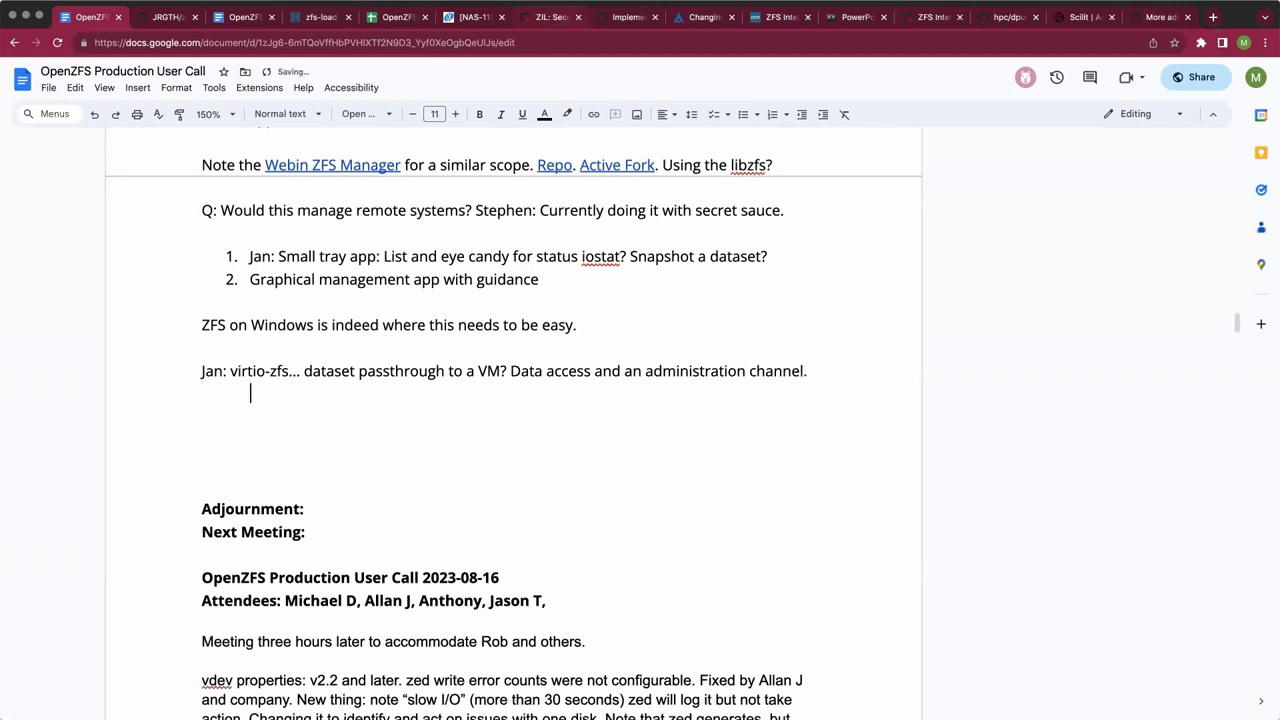
{"action": "type", "text": "Mav: Separate file system acces"}
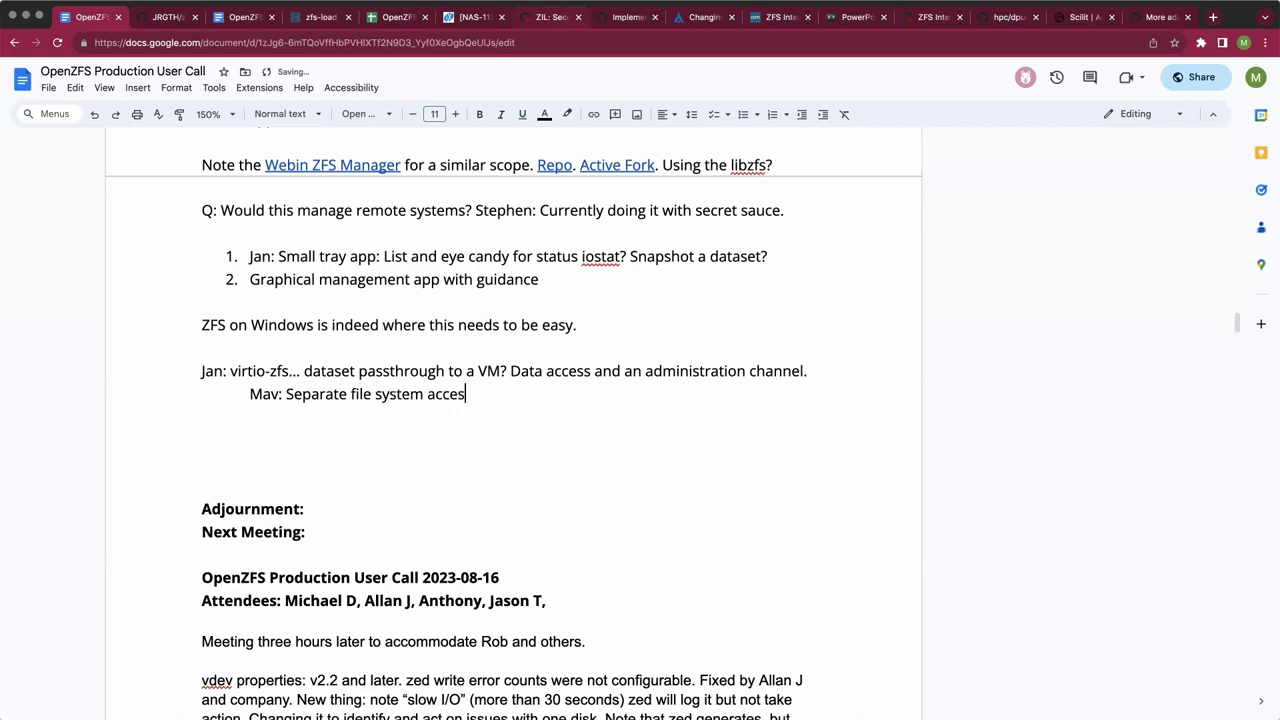
{"action": "type", "text": "s from management"}
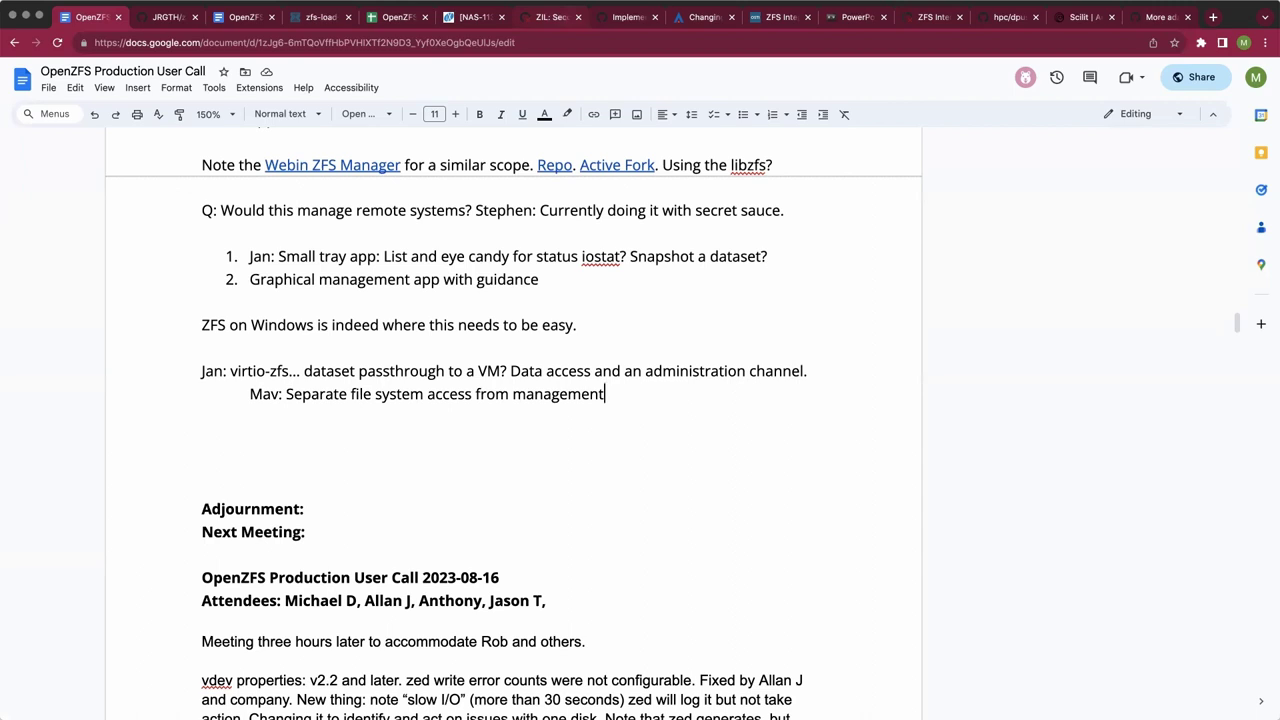
Add another indented line reading "Existing: 9pfs, NFS over virt-sock?".
{"action": "key", "text": "Return"}
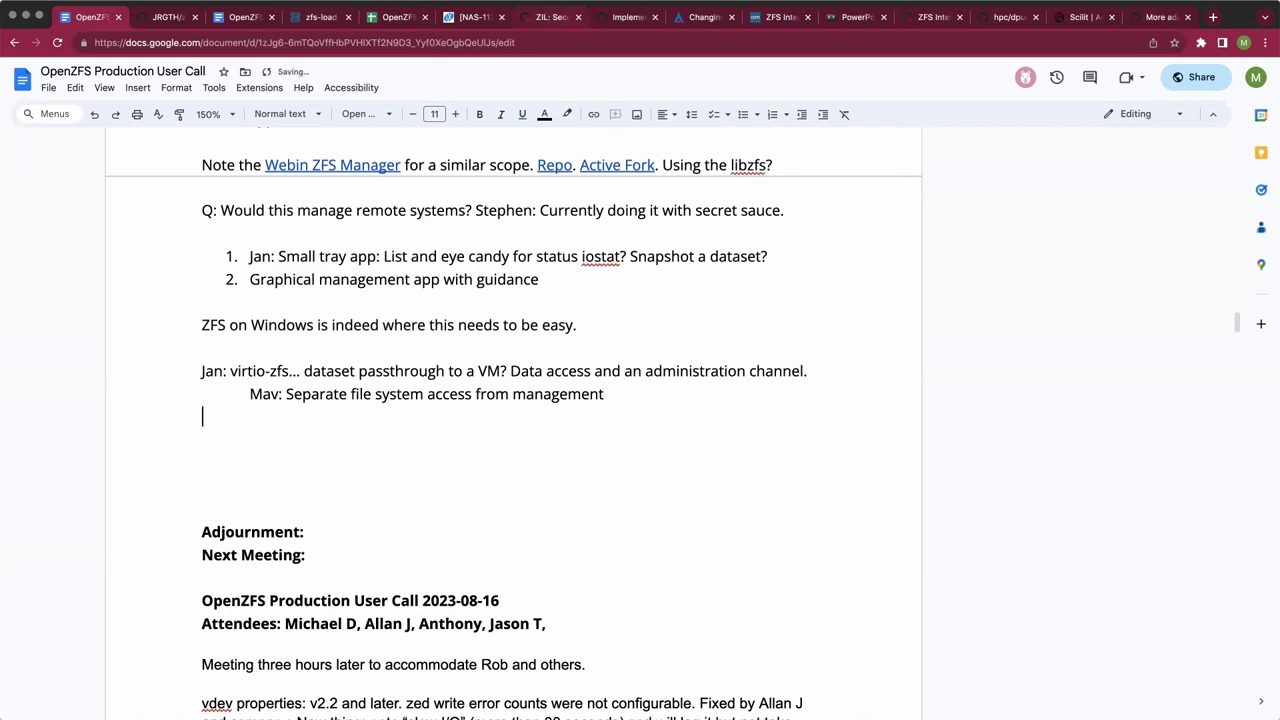
{"action": "key", "text": "Tab"}
{"action": "type", "text": "Existing: 9pfs, "}
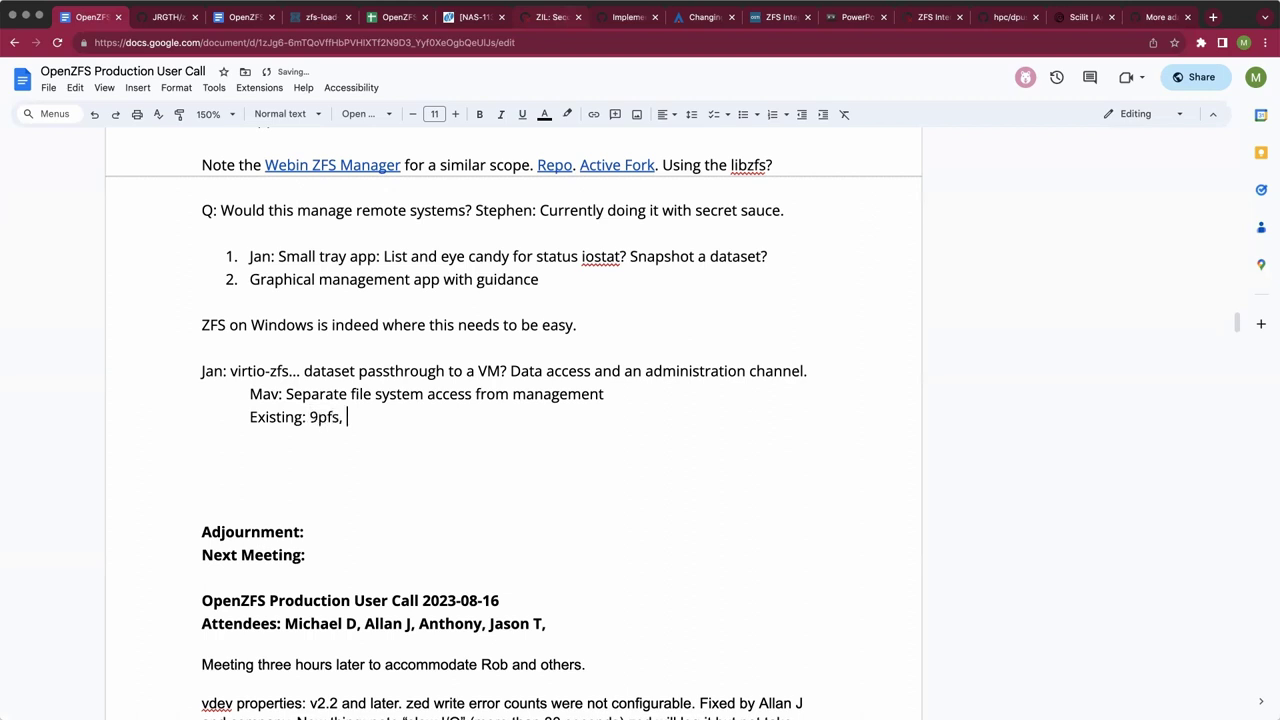
{"action": "type", "text": "NFS over virt-"}
{"action": "key", "text": "BackSpace"}
{"action": "type", "text": "-sock?"}
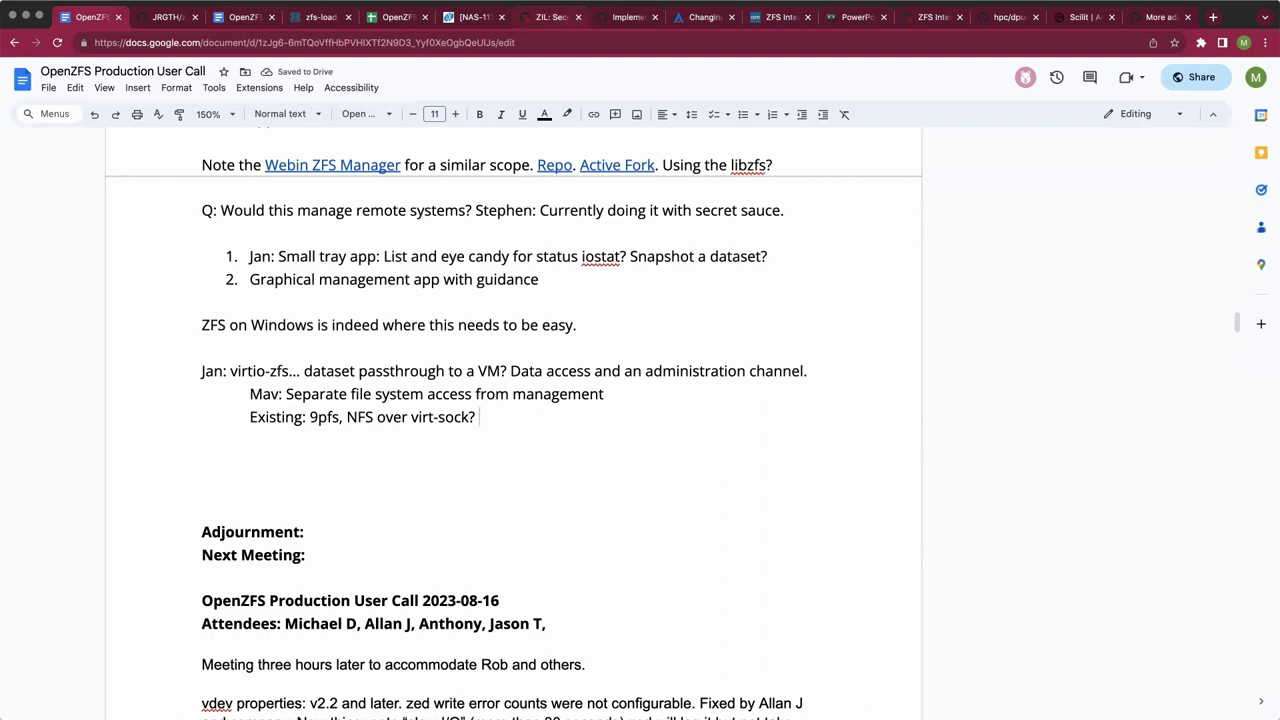
Append "The virtio device is a FUSE server the kernel can mount." to the indented Existing line.
{"action": "type", "text": " the"}
{"action": "key", "text": "BackSpace"}
{"action": "key", "text": "BackSpace"}
{"action": "key", "text": "BackSpace"}
{"action": "type", "text": "The virtio device is a"}
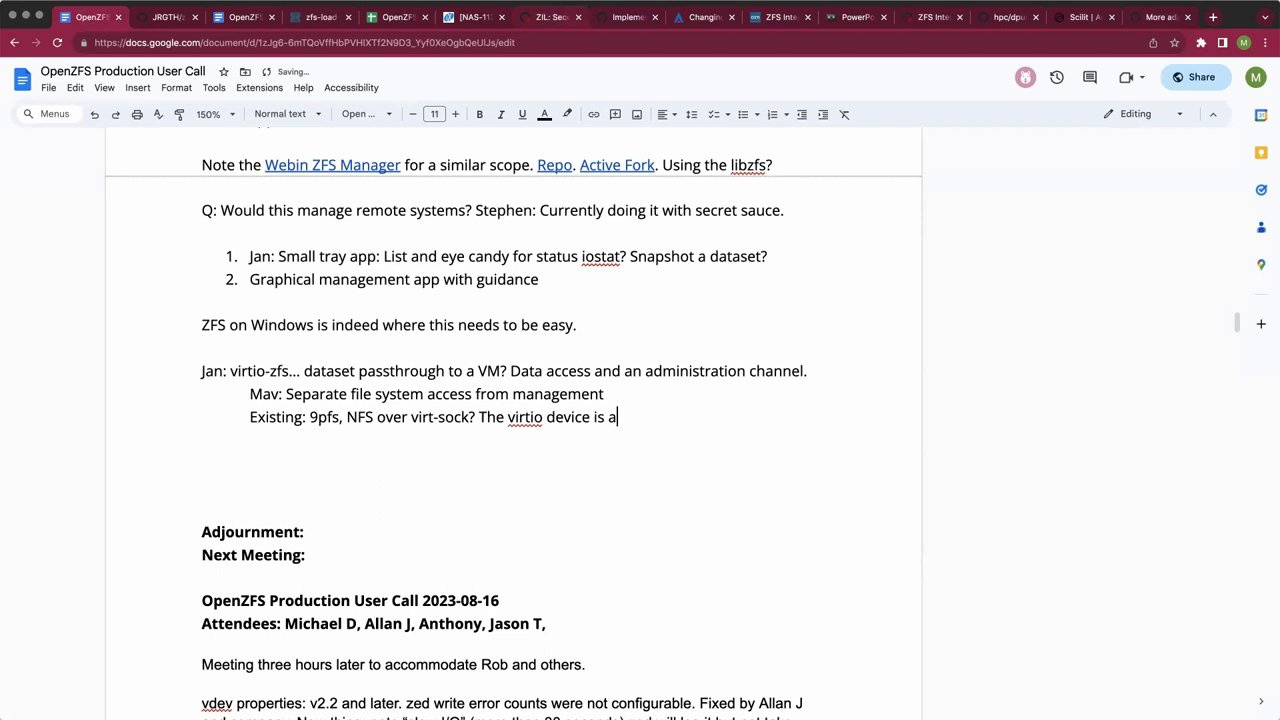
{"action": "type", "text": " FUSE server the kernel can mount."}
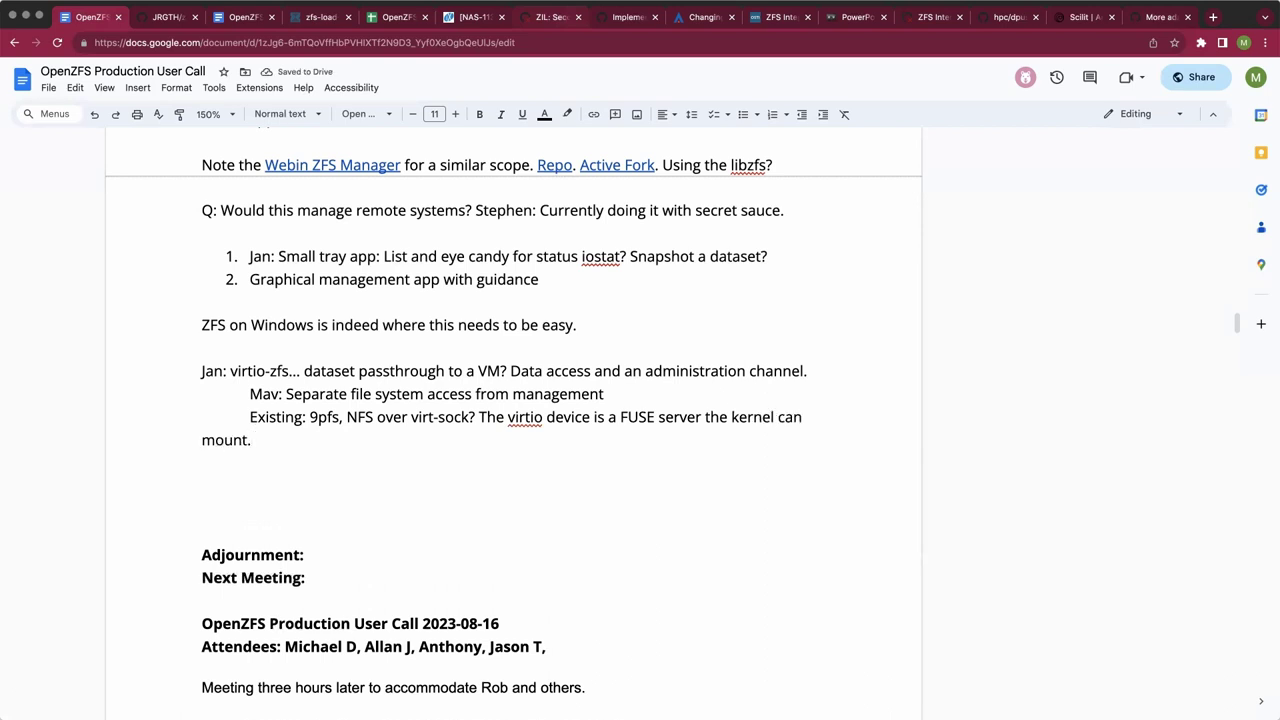
Correct "virt-sock" to "virtio-vsock" in the Existing line.
{"action": "left_click", "coordinate": [470, 417]}
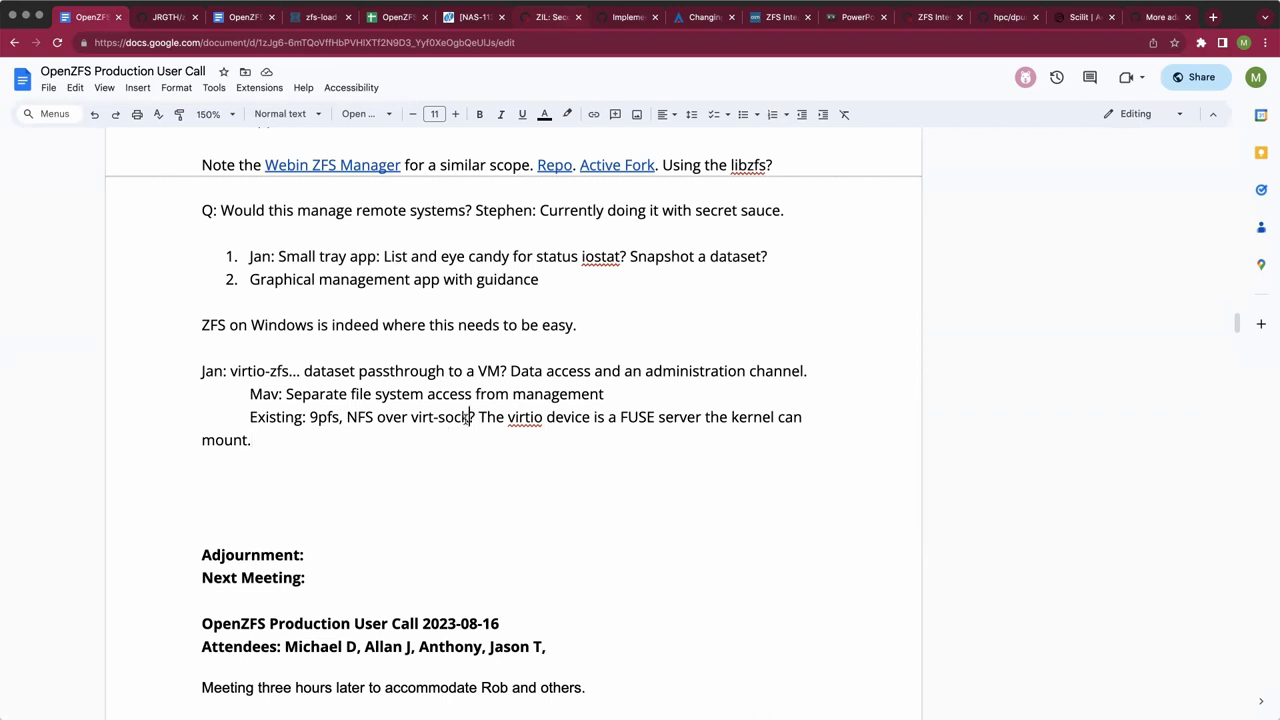
{"action": "left_click", "coordinate": [436, 417]}
{"action": "type", "text": "io"}
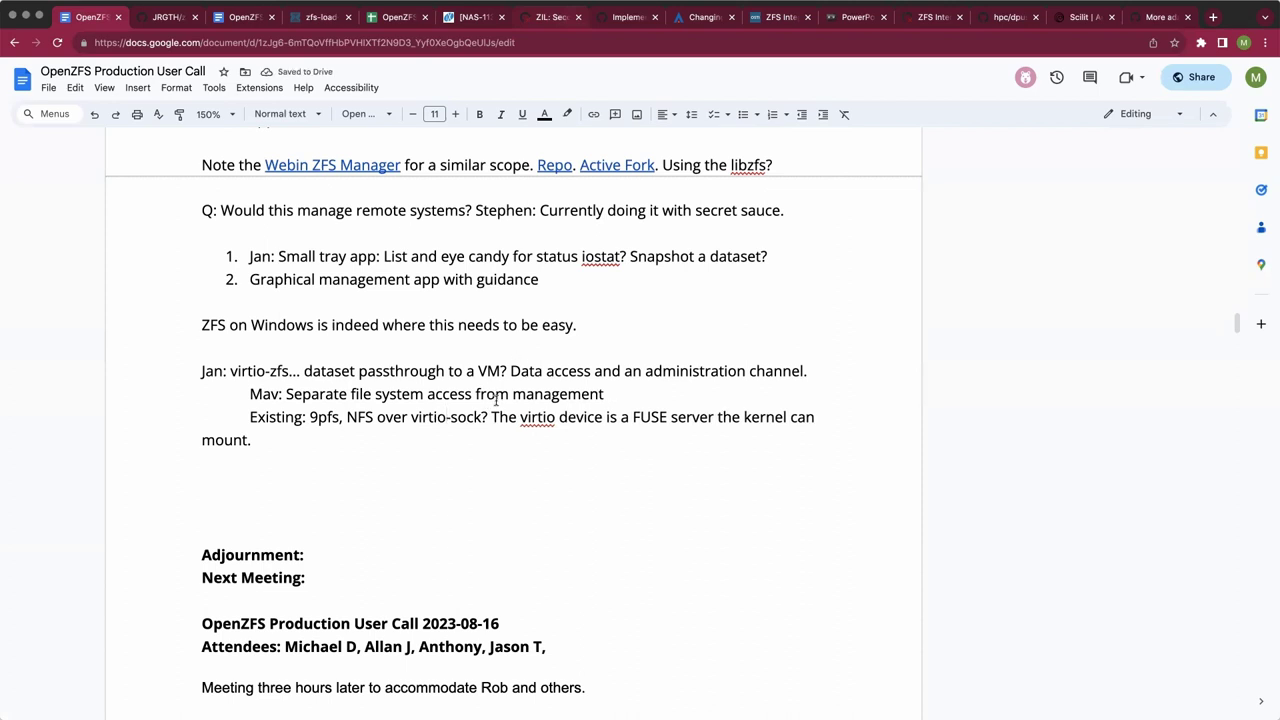
{"action": "left_click", "coordinate": [488, 417]}
{"action": "left_click_drag", "start_coordinate": [488, 417], "coordinate": [346, 417]}
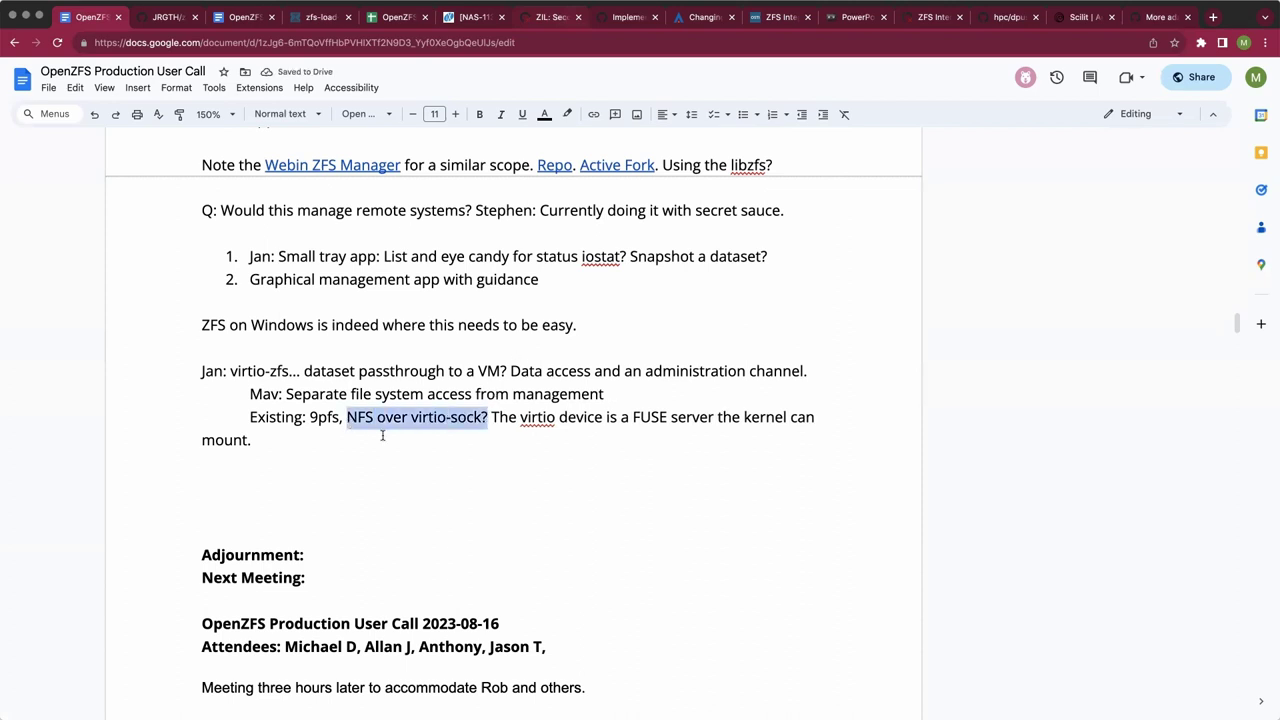
{"action": "left_click", "coordinate": [451, 417]}
{"action": "type", "text": "v"}
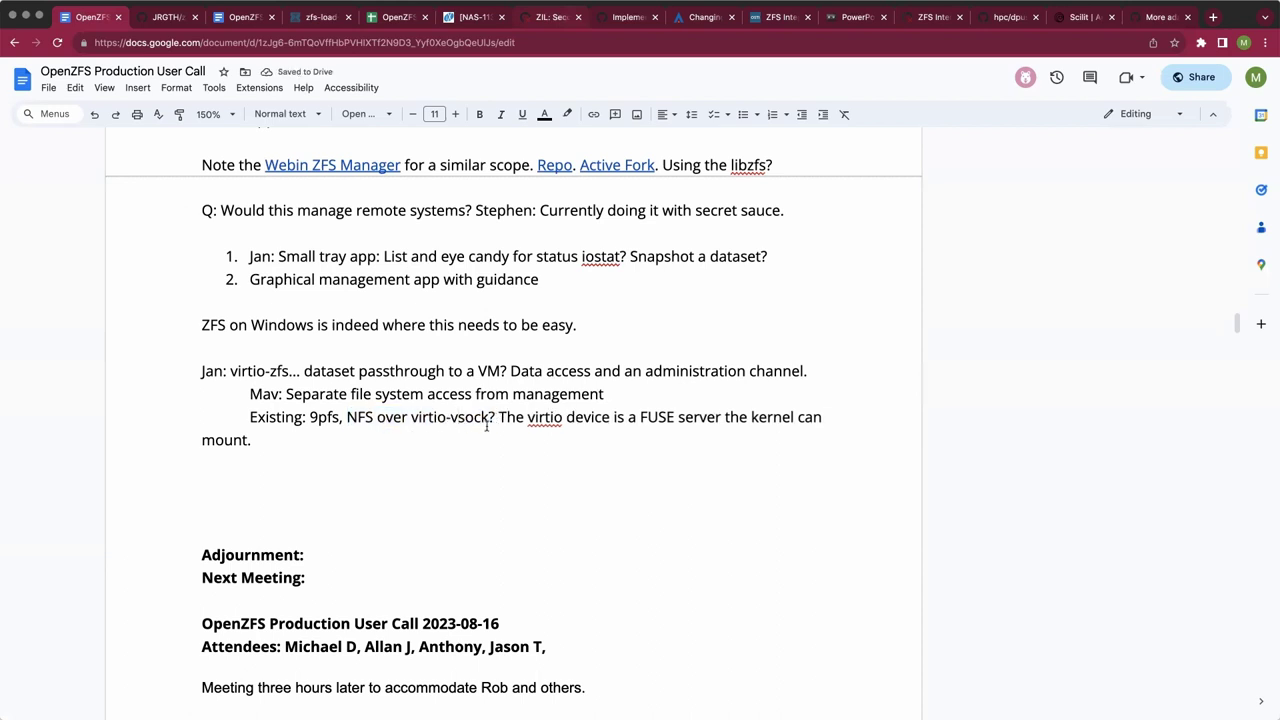
Append "FUSE can give you local file system semantics." to the end of the Existing paragraph.
{"action": "left_click", "coordinate": [491, 437]}
{"action": "left_click", "coordinate": [500, 417]}
{"action": "key", "text": "alt+Down"}
{"action": "type", "text": "FUSE can give you "}
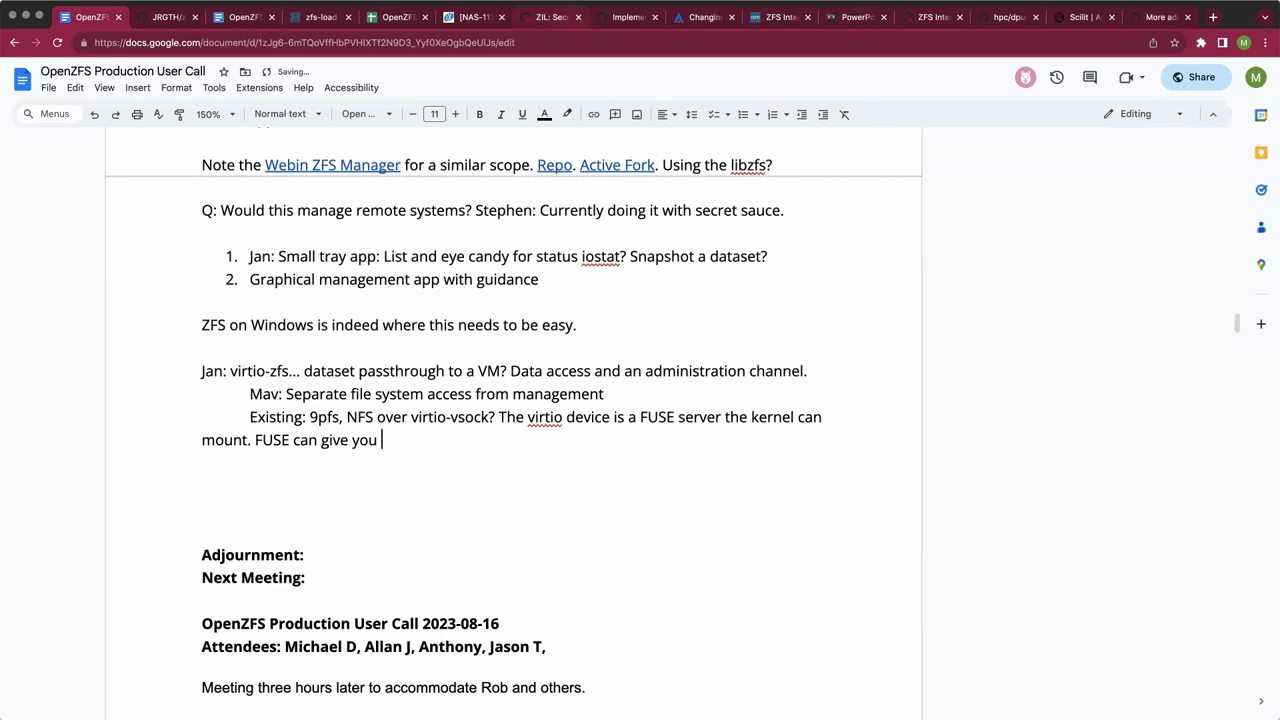
{"action": "type", "text": "local file syst"}
{"action": "type", "text": "em semantic"}
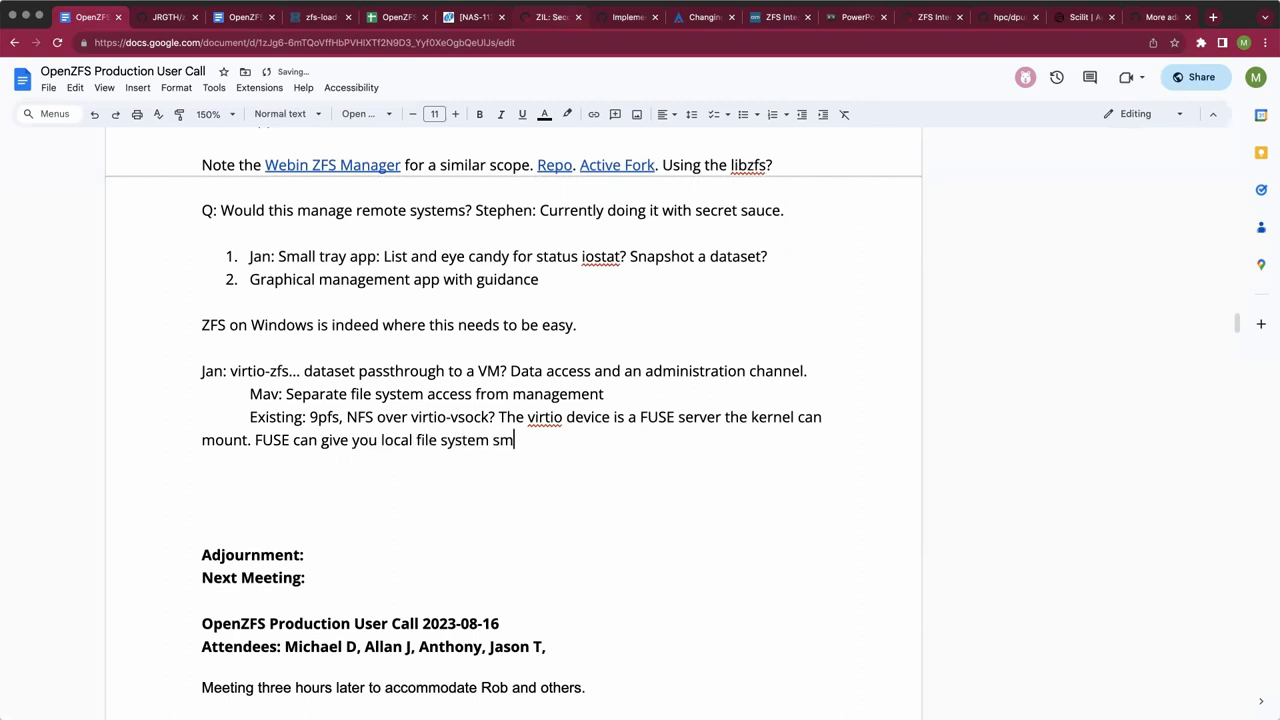
{"action": "type", "text": "s."}
Append "State of QEMU virtio-fs?" to the Existing paragraph and add two line breaks after it.
{"action": "type", "text": "State of QEMU"}
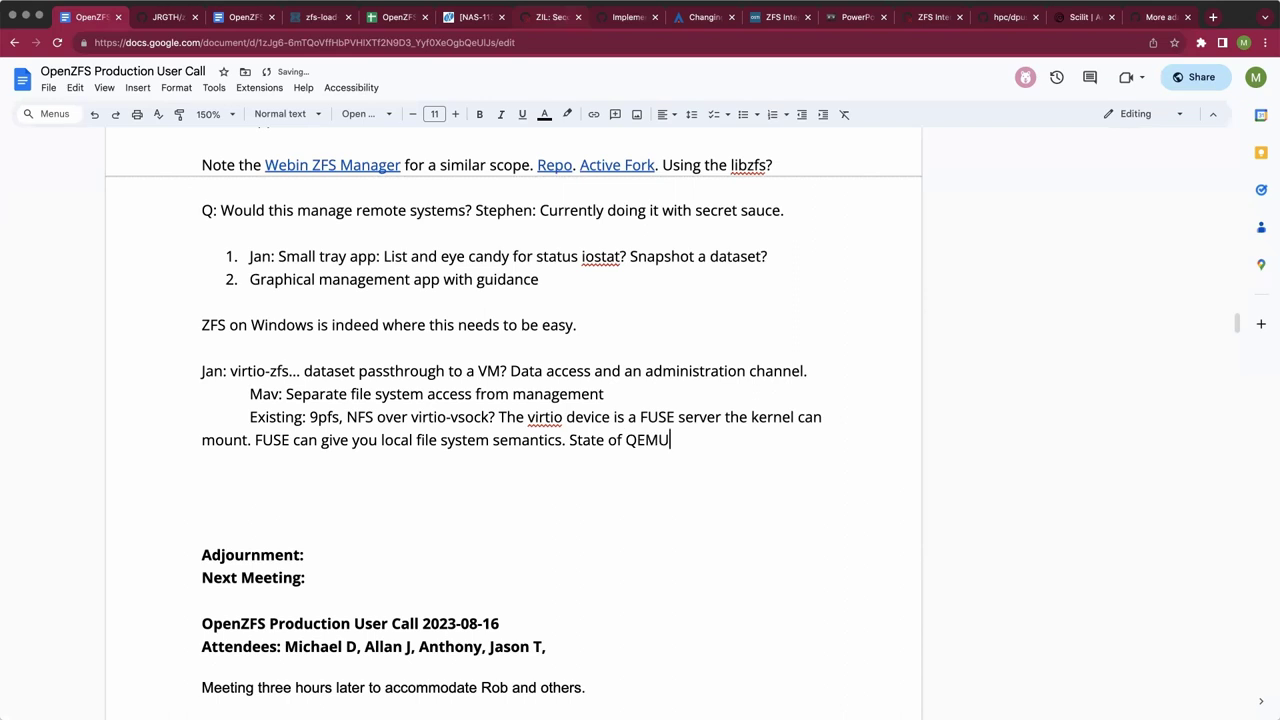
{"action": "type", "text": " virtio-FS"}
{"action": "key", "text": "BackSpace"}
{"action": "key", "text": "BackSpace"}
{"action": "type", "text": "fs?"}
{"action": "key", "text": "Return"}
{"action": "key", "text": "Return"}
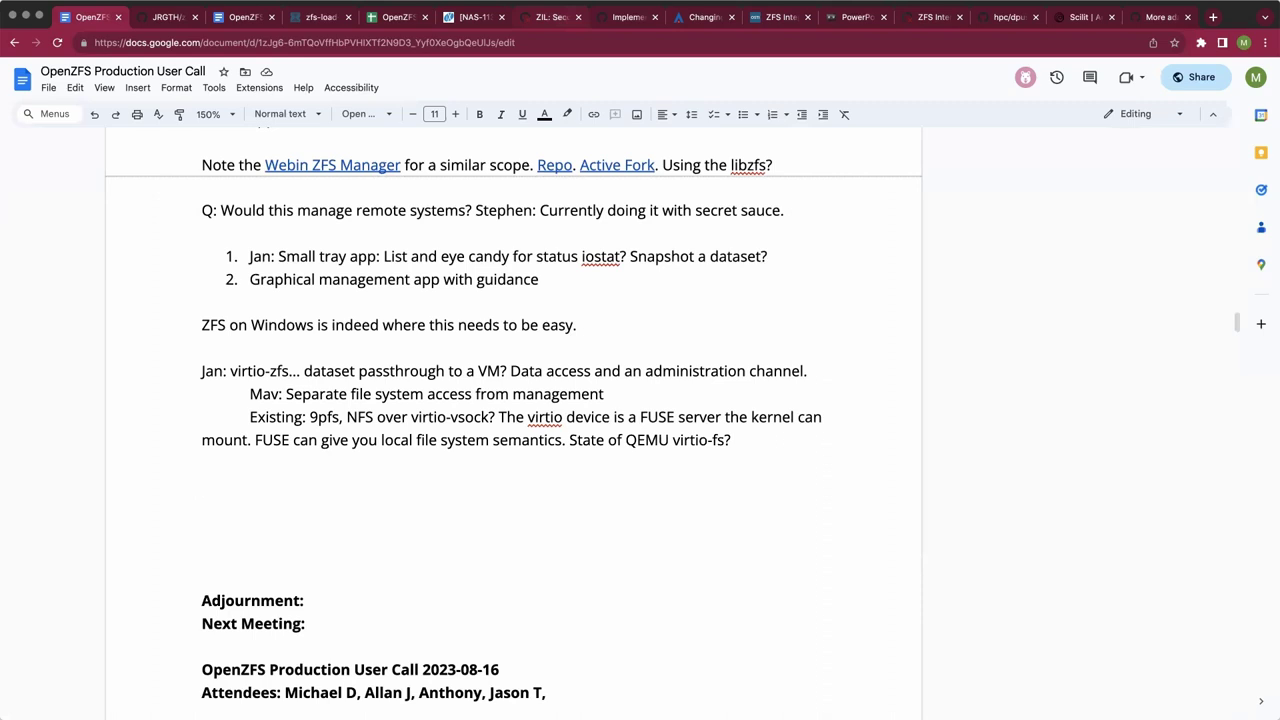
{"action": "left_click", "coordinate": [576, 508]}
{"action": "type", "text": "https://virtio-fs.gitlab.io/"}
{"action": "key", "text": "Return"}
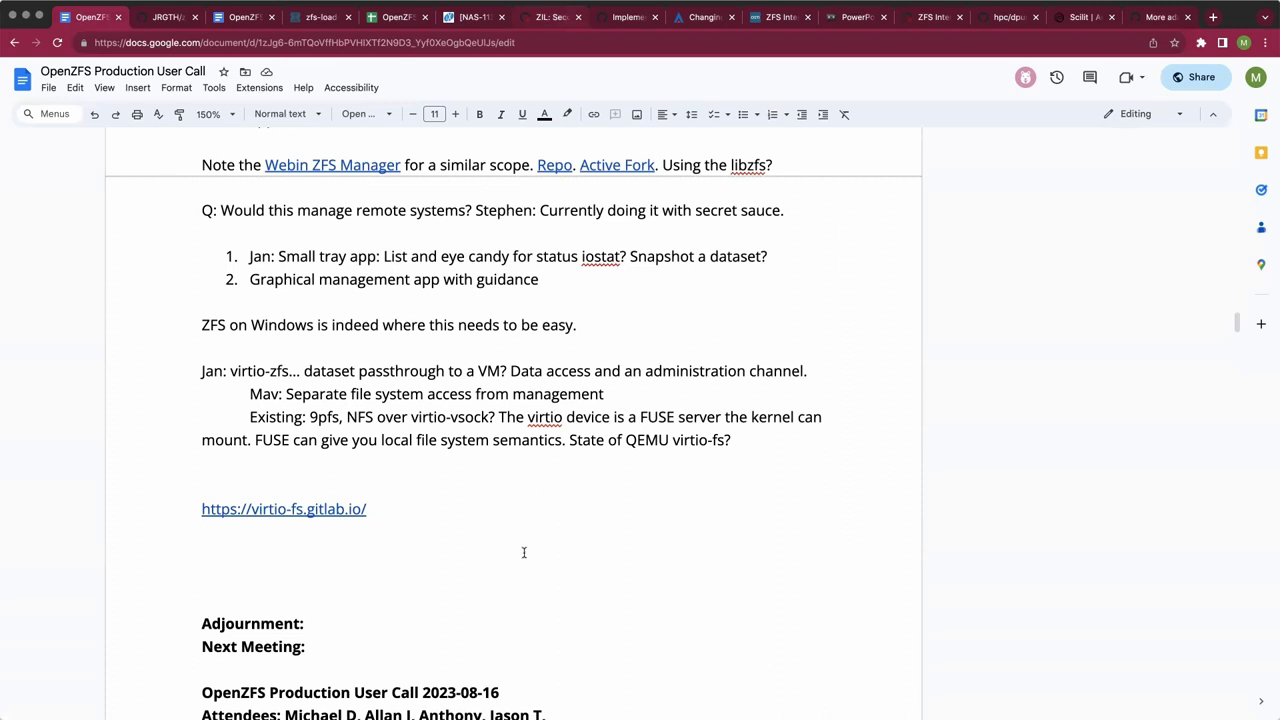
{"action": "type", "text": "https://virtio-fs.gitlab.io/design.html"}
{"action": "key", "text": "Return"}
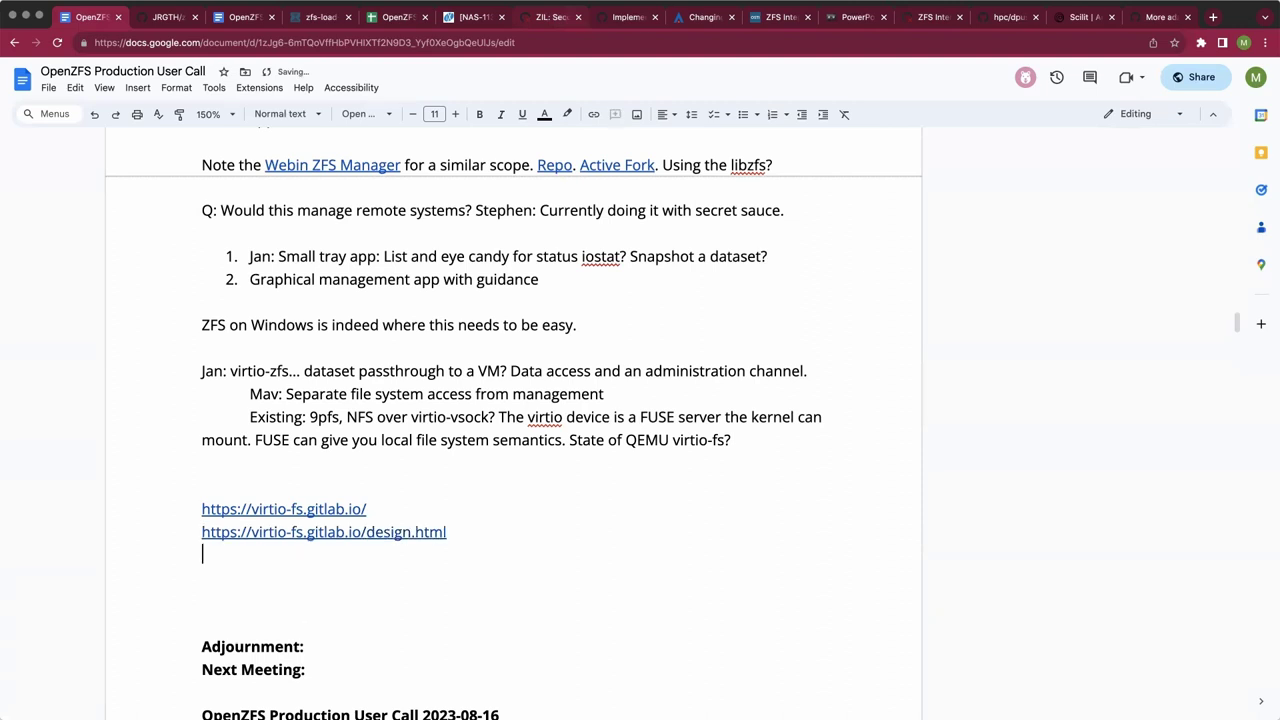
{"action": "key", "text": "Up"}
{"action": "key", "text": "Up"}
{"action": "key", "text": "Up"}
{"action": "key", "text": "BackSpace"}
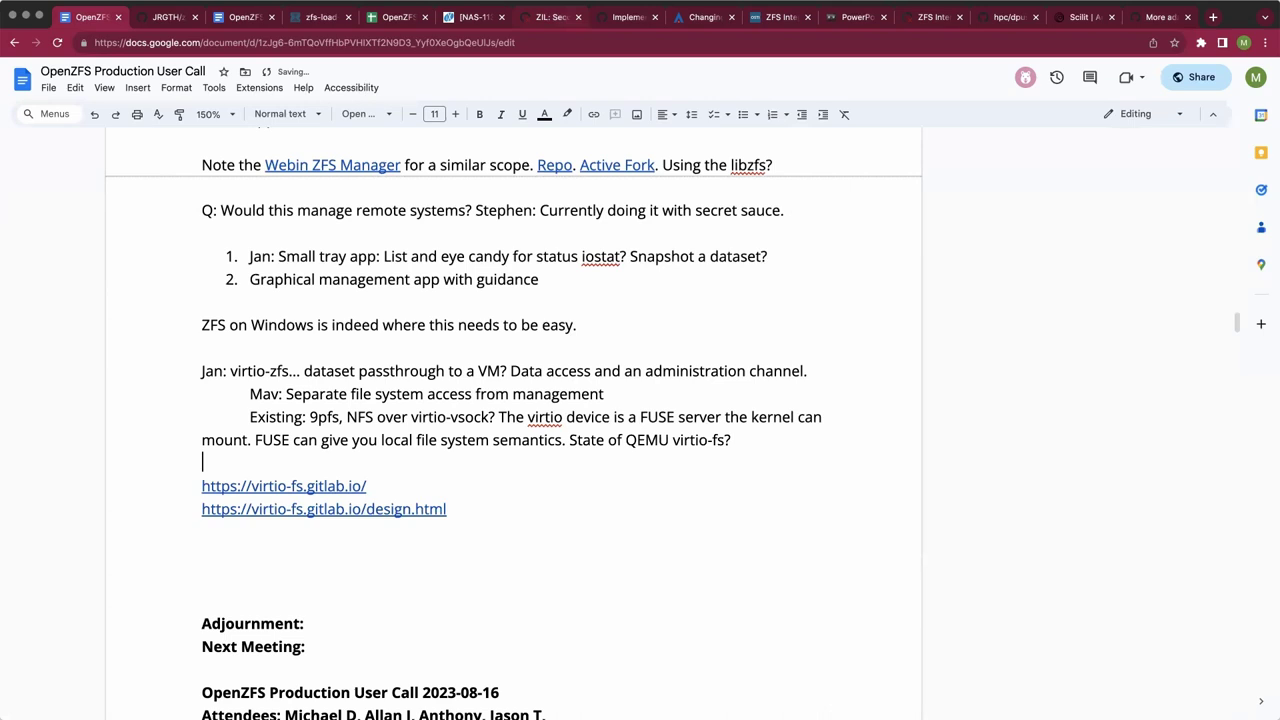
Add the line "Q: Isolations questions and concerns." below the virtio-fs links, separated by a blank line.
{"action": "key", "text": "Down"}
{"action": "key", "text": "Down"}
{"action": "key", "text": "Down"}
{"action": "key", "text": "Down"}
{"action": "key", "text": "Down"}
{"action": "scroll", "coordinate": [520, 503], "scroll_direction": "down", "scroll_amount": 2}
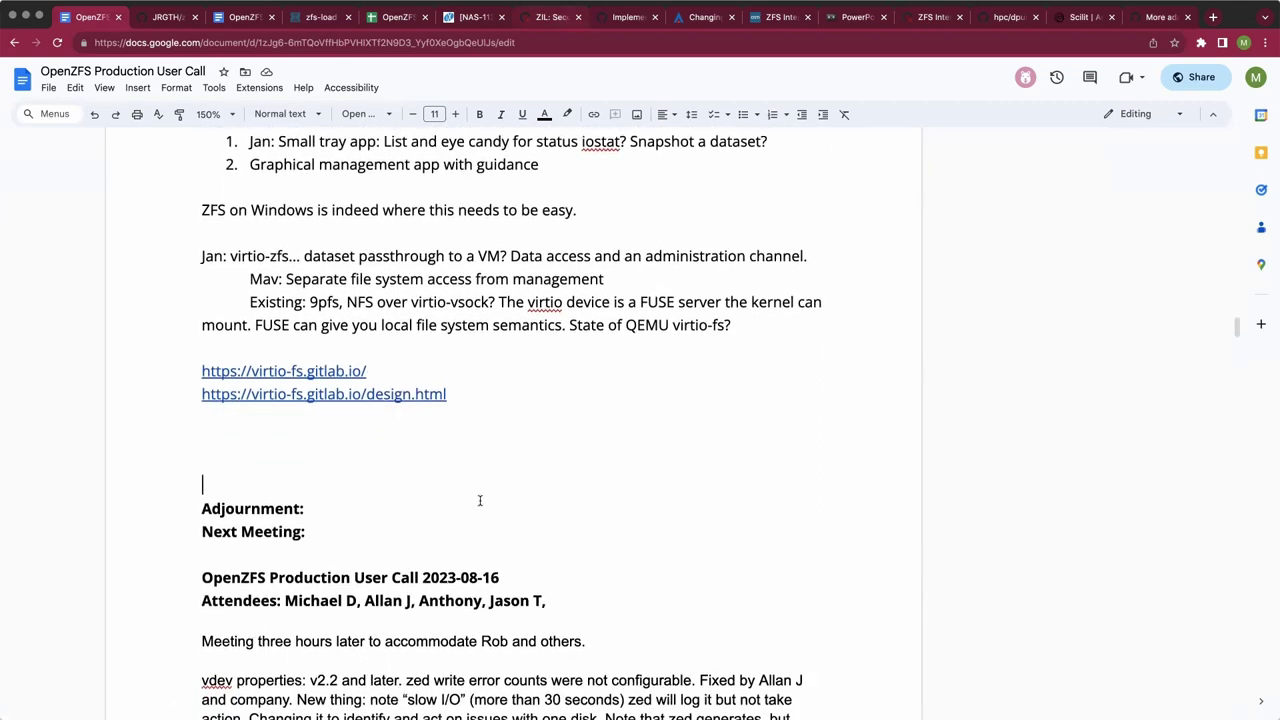
{"action": "left_click", "coordinate": [473, 424]}
{"action": "key", "text": "Down"}
{"action": "type", "text": "Q: Isolations questions "}
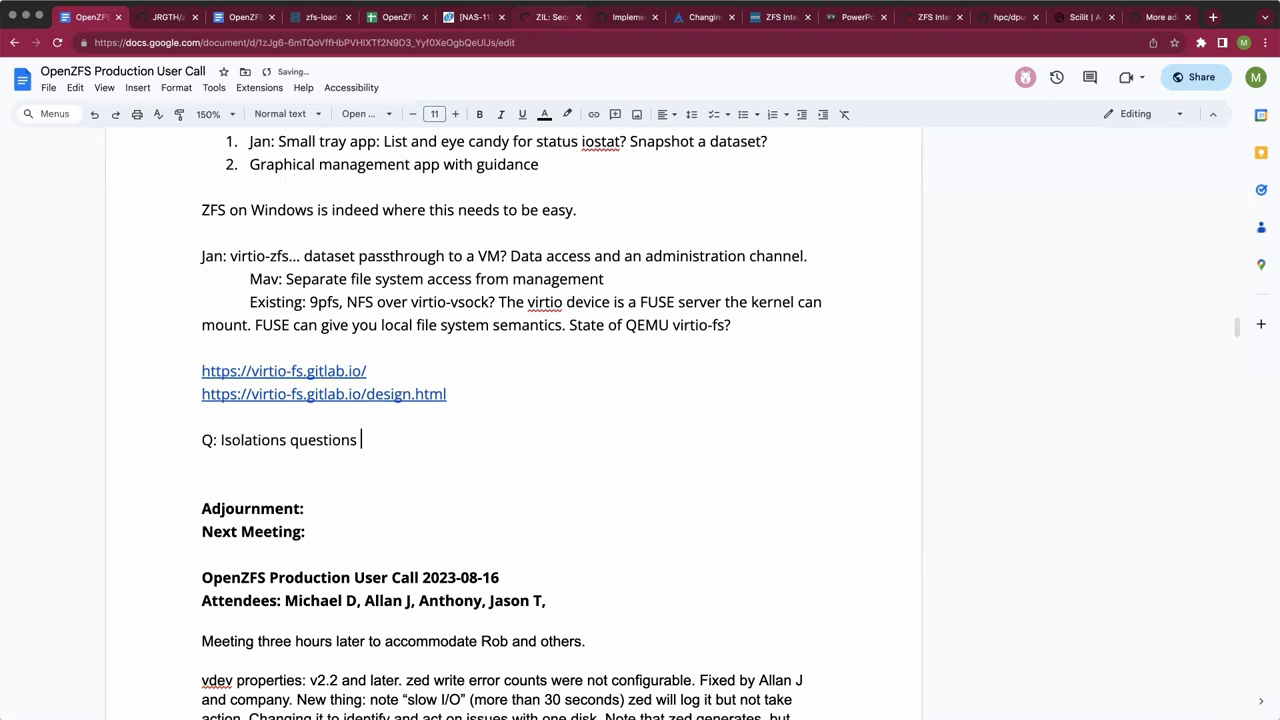
{"action": "type", "text": "and concerns."}
{"action": "key", "text": "BackSpace"}
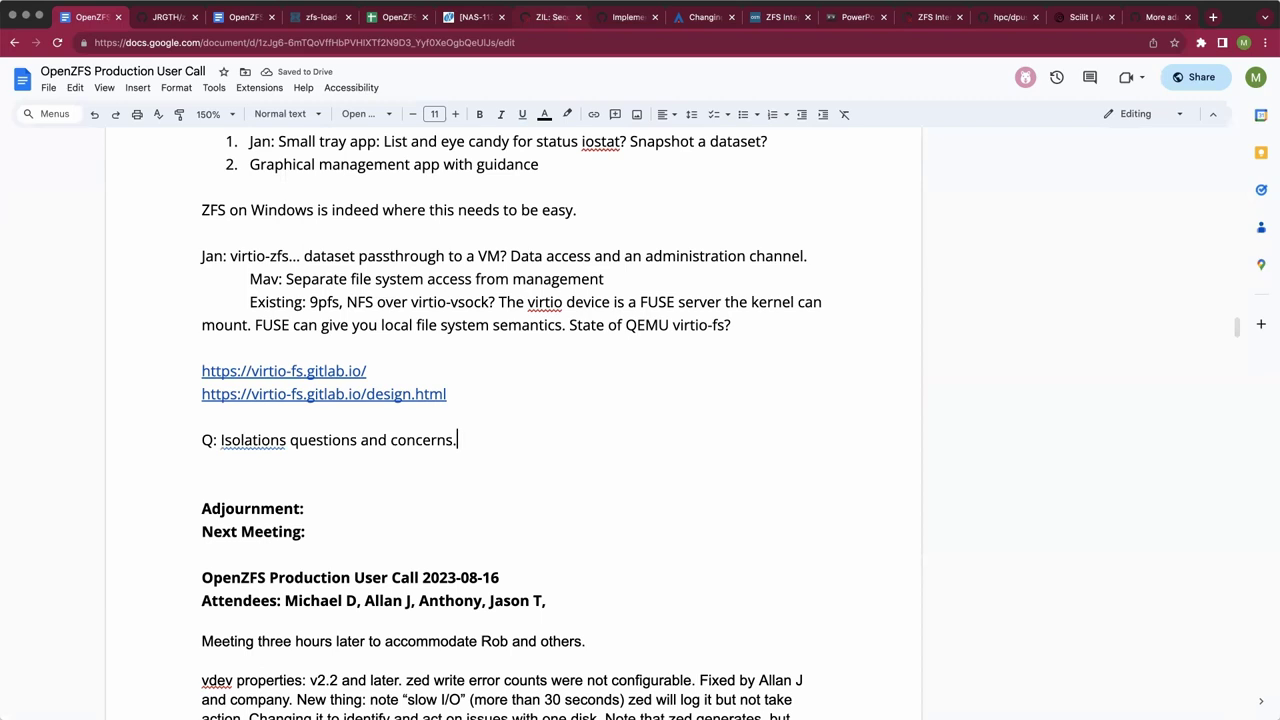
Add a blank line below the new question and correct "Isolations" to "Isolation" in it.
{"action": "left_click", "coordinate": [202, 462]}
{"action": "key", "text": "Return"}
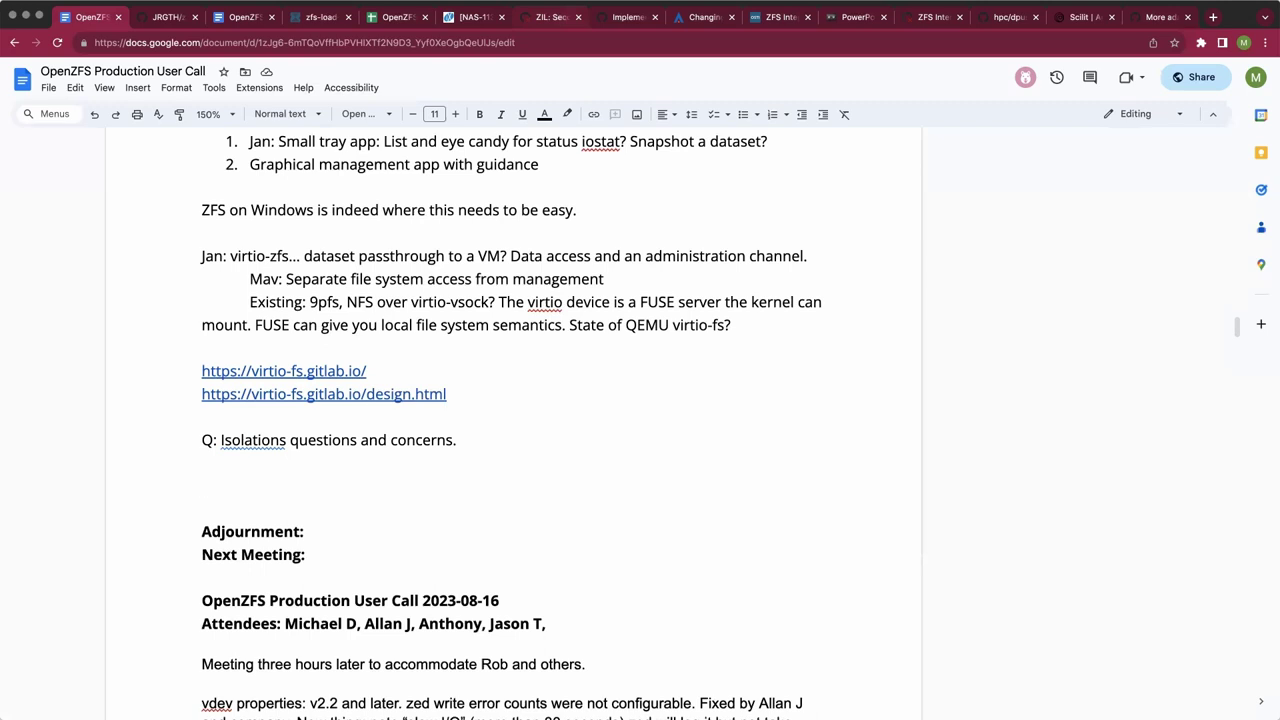
{"action": "left_click", "coordinate": [285, 440]}
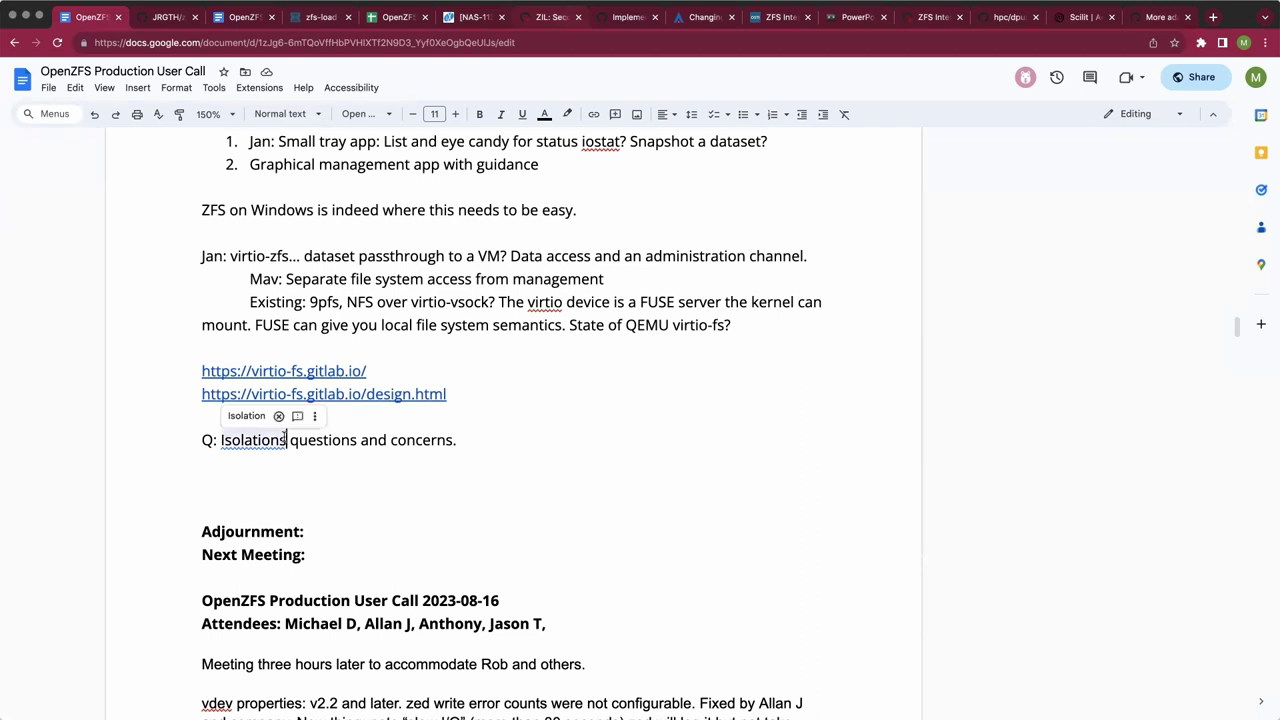
{"action": "key", "text": "BackSpace"}
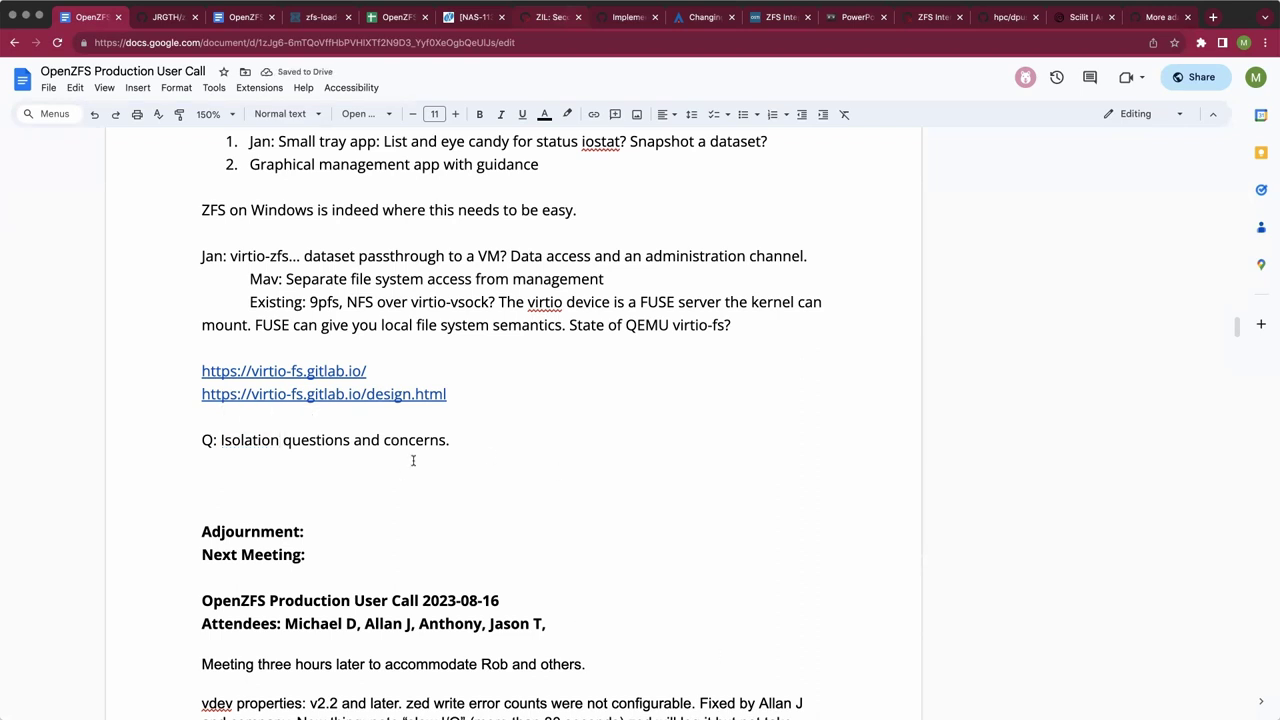
{"action": "left_click", "coordinate": [357, 478]}
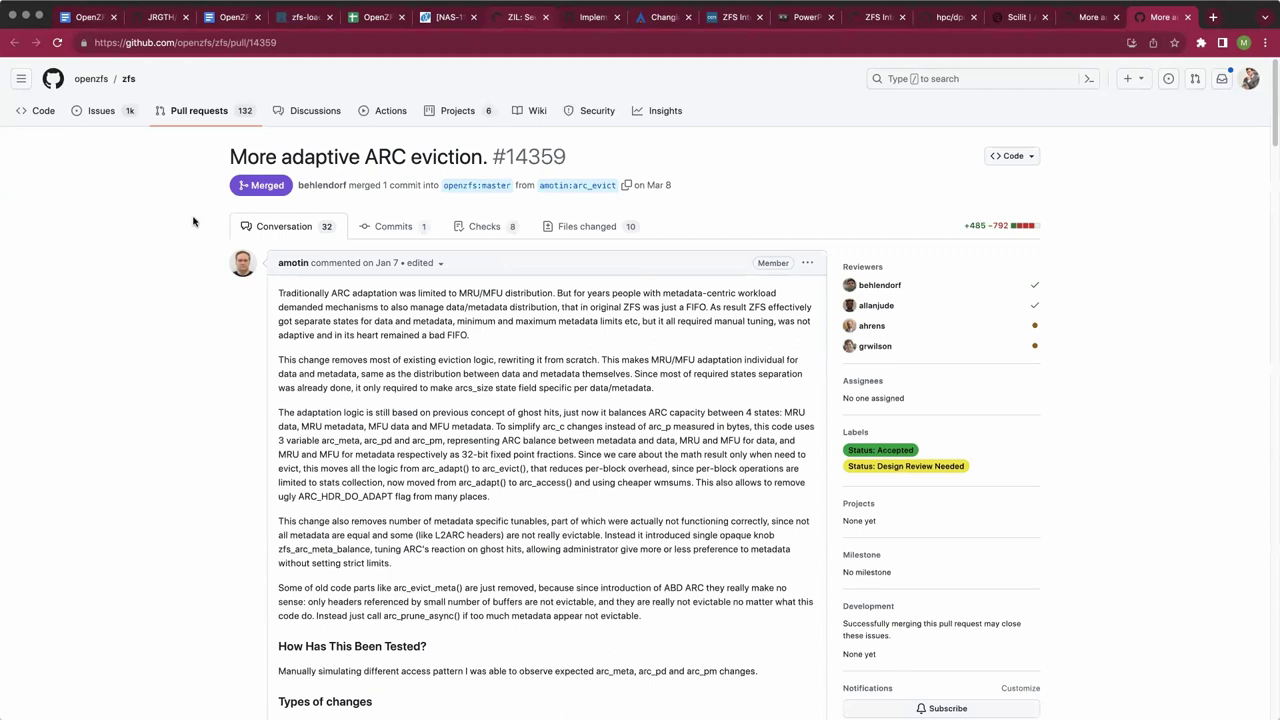
Close the duplicate pull request page and load the openzfs/zfs issue list before returning to the meeting notes.
{"action": "key", "text": "super+w"}
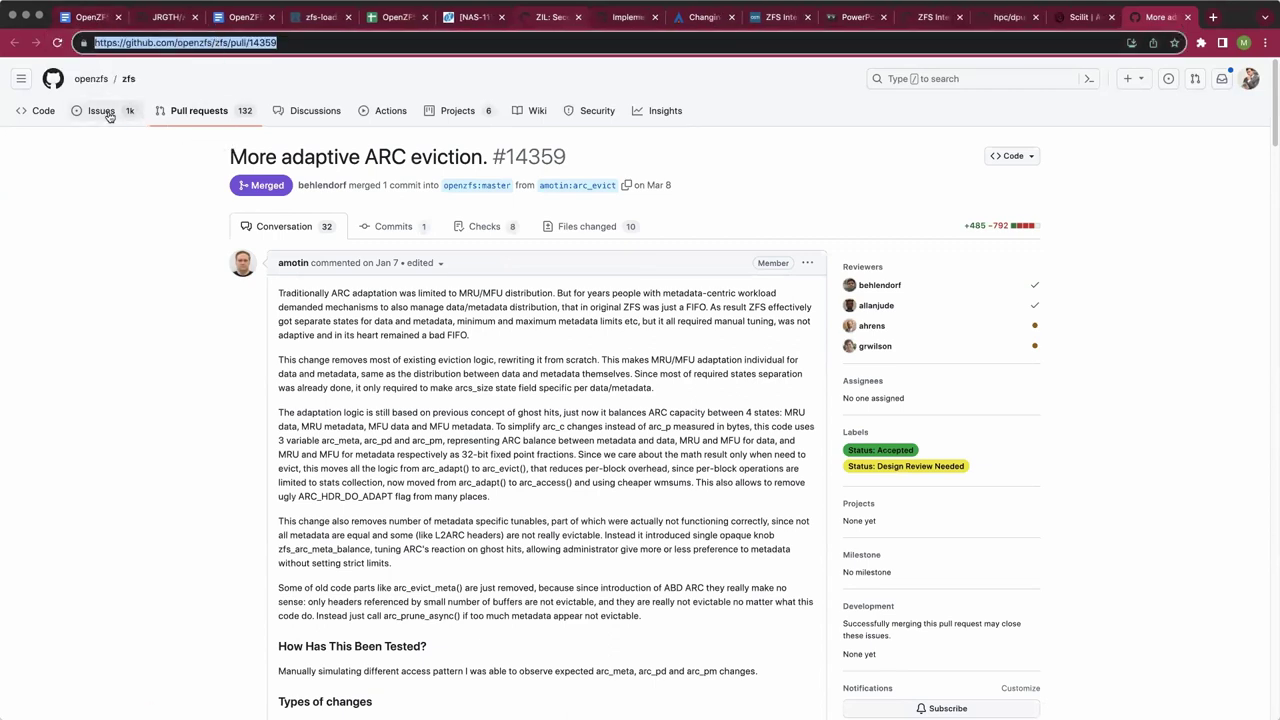
{"action": "left_click", "coordinate": [91, 78]}
{"action": "left_click", "coordinate": [91, 16]}
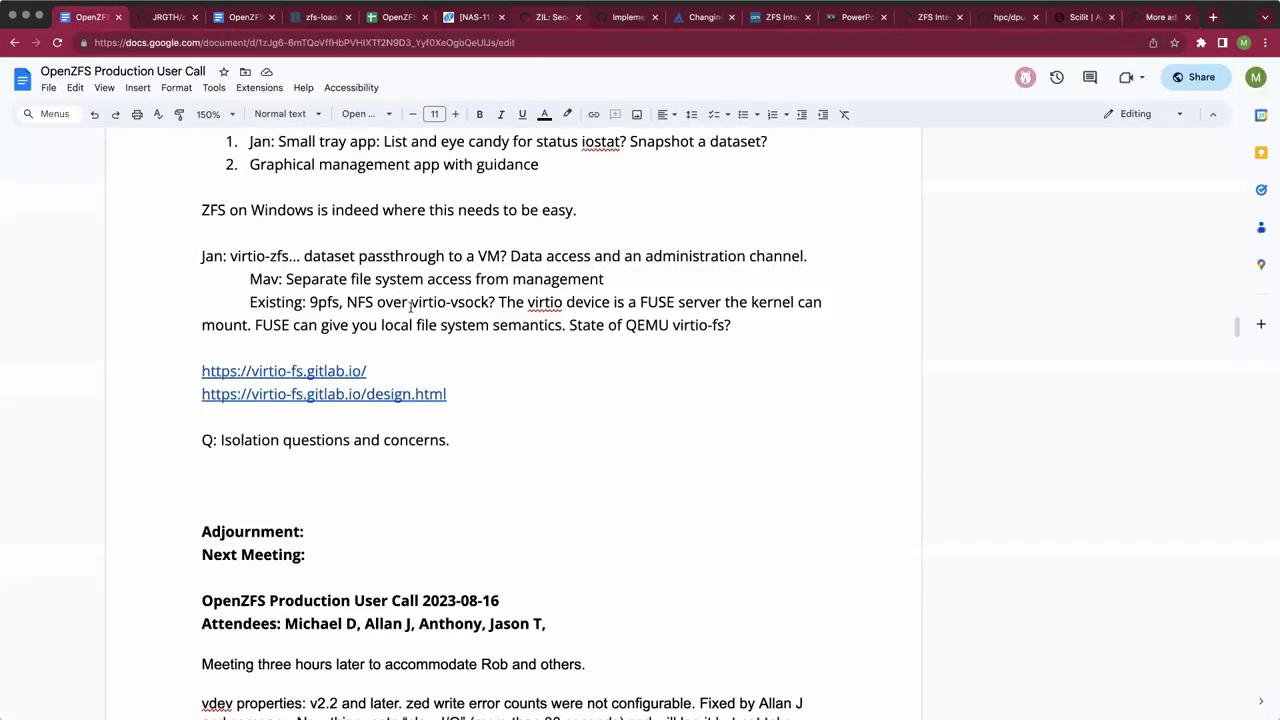
Copy the OpenZFS issue number 15178 from the Redaction Strategies notes of the 2023-08-30 call.
{"action": "scroll", "coordinate": [410, 307], "scroll_direction": "up", "scroll_amount": 3}
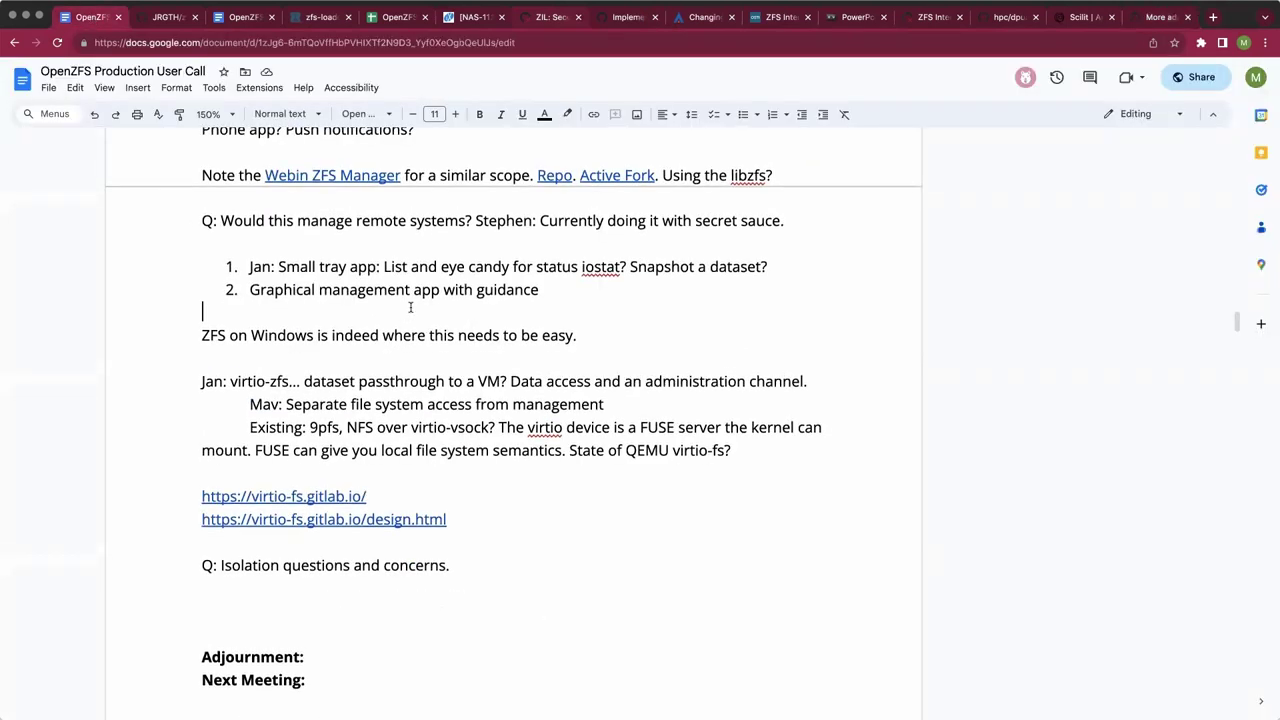
{"action": "scroll", "coordinate": [410, 307], "scroll_direction": "up", "scroll_amount": 7}
{"action": "scroll", "coordinate": [410, 307], "scroll_direction": "up", "scroll_amount": 20}
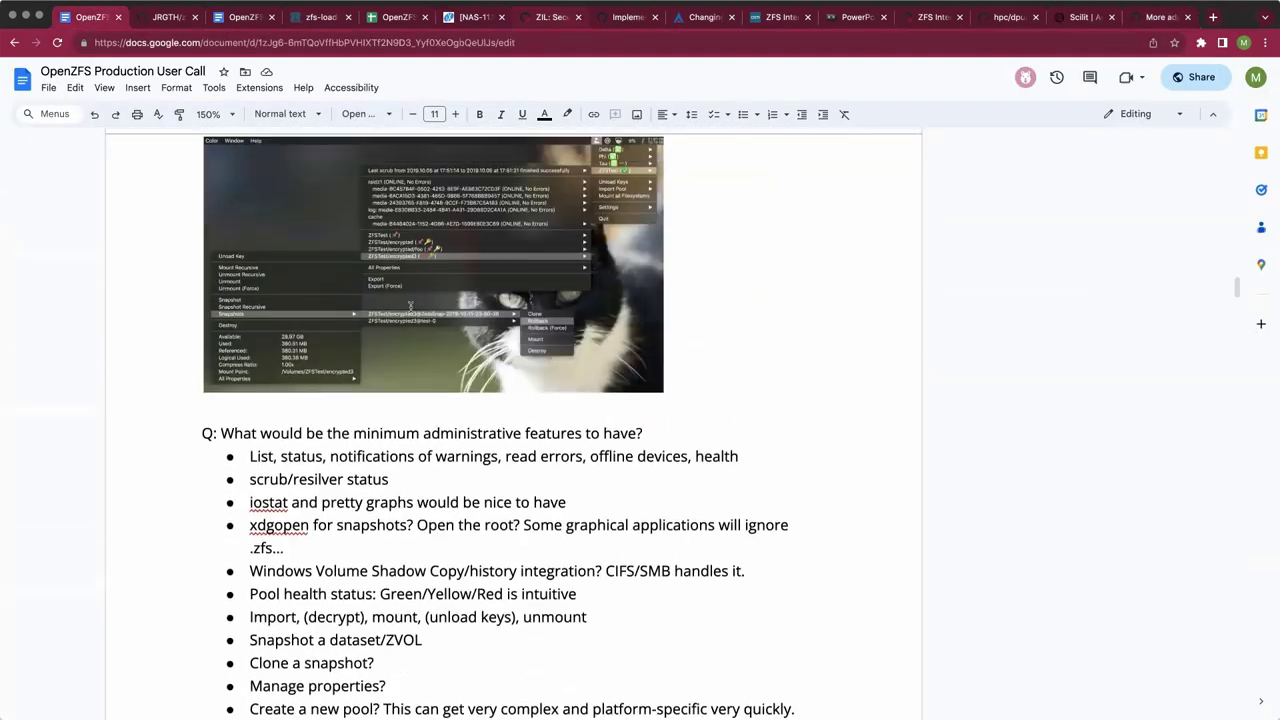
{"action": "scroll", "coordinate": [410, 307], "scroll_direction": "up", "scroll_amount": 5}
{"action": "scroll", "coordinate": [410, 307], "scroll_direction": "up", "scroll_amount": 2}
{"action": "scroll", "coordinate": [410, 307], "scroll_direction": "up", "scroll_amount": 5}
{"action": "scroll", "coordinate": [410, 307], "scroll_direction": "up", "scroll_amount": 4}
{"action": "scroll", "coordinate": [410, 307], "scroll_direction": "up", "scroll_amount": 7}
{"action": "scroll", "coordinate": [420, 316], "scroll_direction": "down", "scroll_amount": 3}
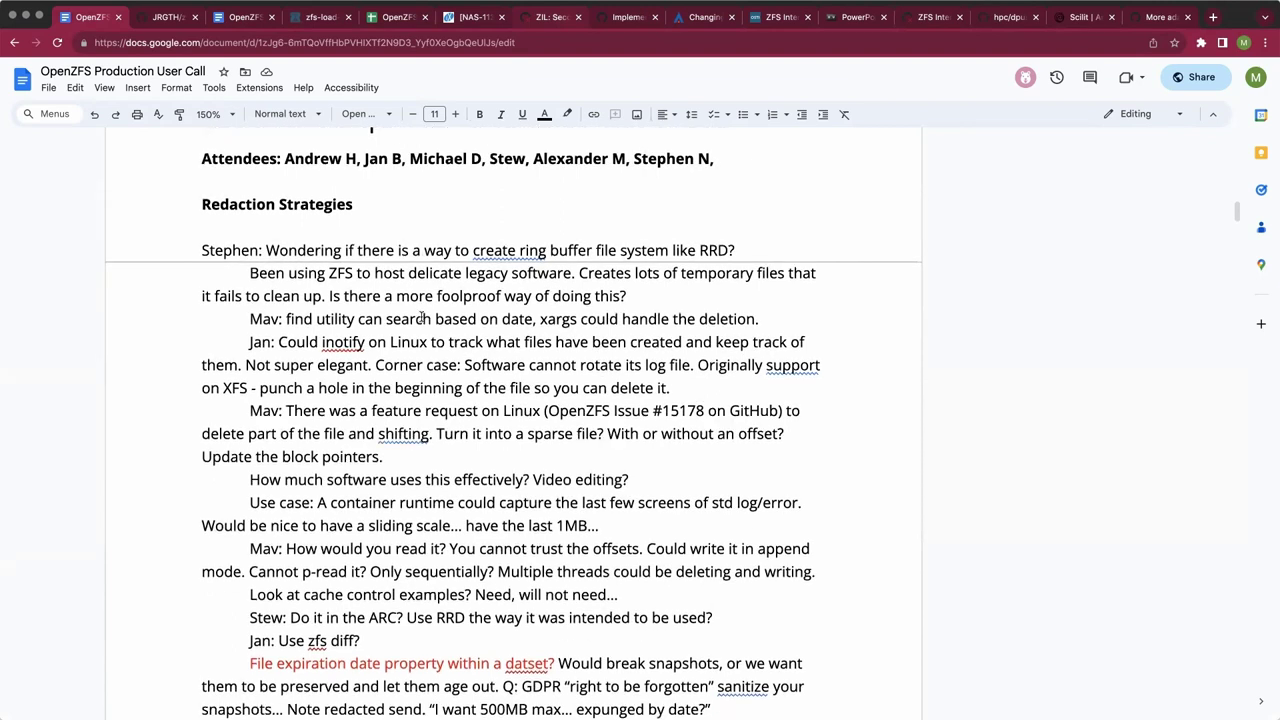
{"action": "scroll", "coordinate": [425, 316], "scroll_direction": "down", "scroll_amount": 5}
{"action": "scroll", "coordinate": [421, 317], "scroll_direction": "down", "scroll_amount": 7}
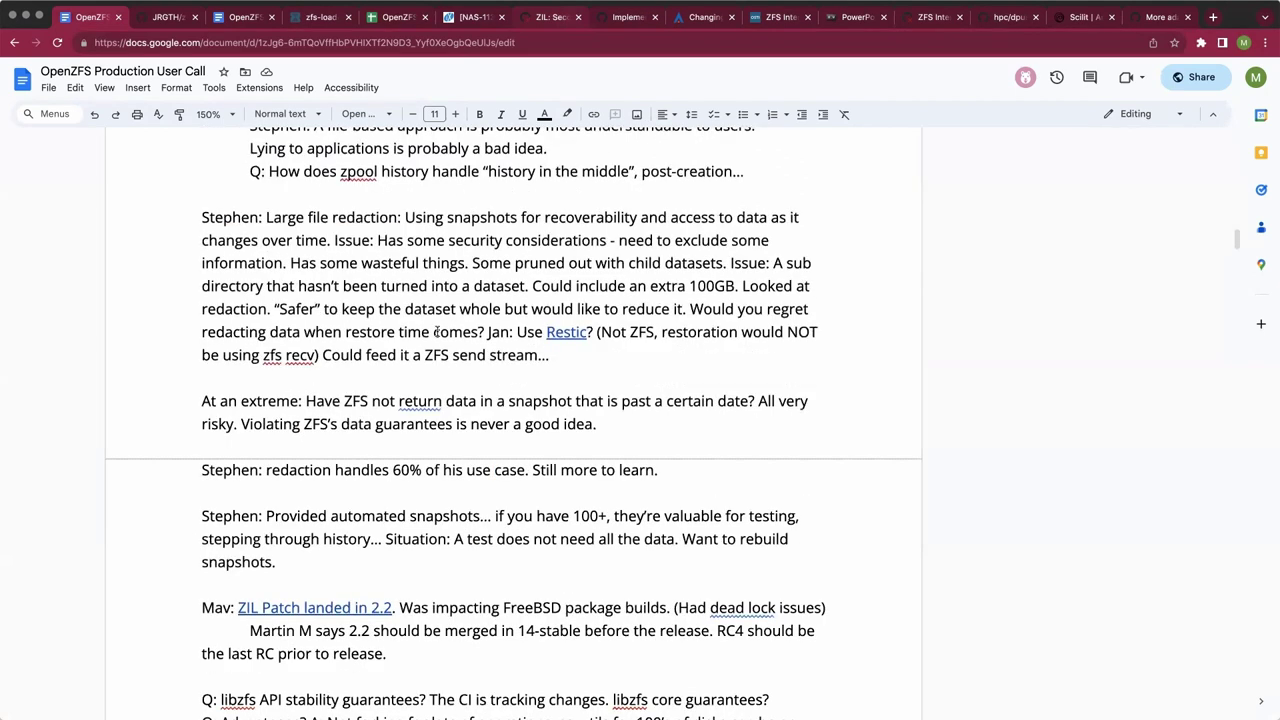
{"action": "scroll", "coordinate": [436, 332], "scroll_direction": "down", "scroll_amount": 2}
{"action": "scroll", "coordinate": [439, 337], "scroll_direction": "up", "scroll_amount": 1}
{"action": "scroll", "coordinate": [439, 337], "scroll_direction": "up", "scroll_amount": 8}
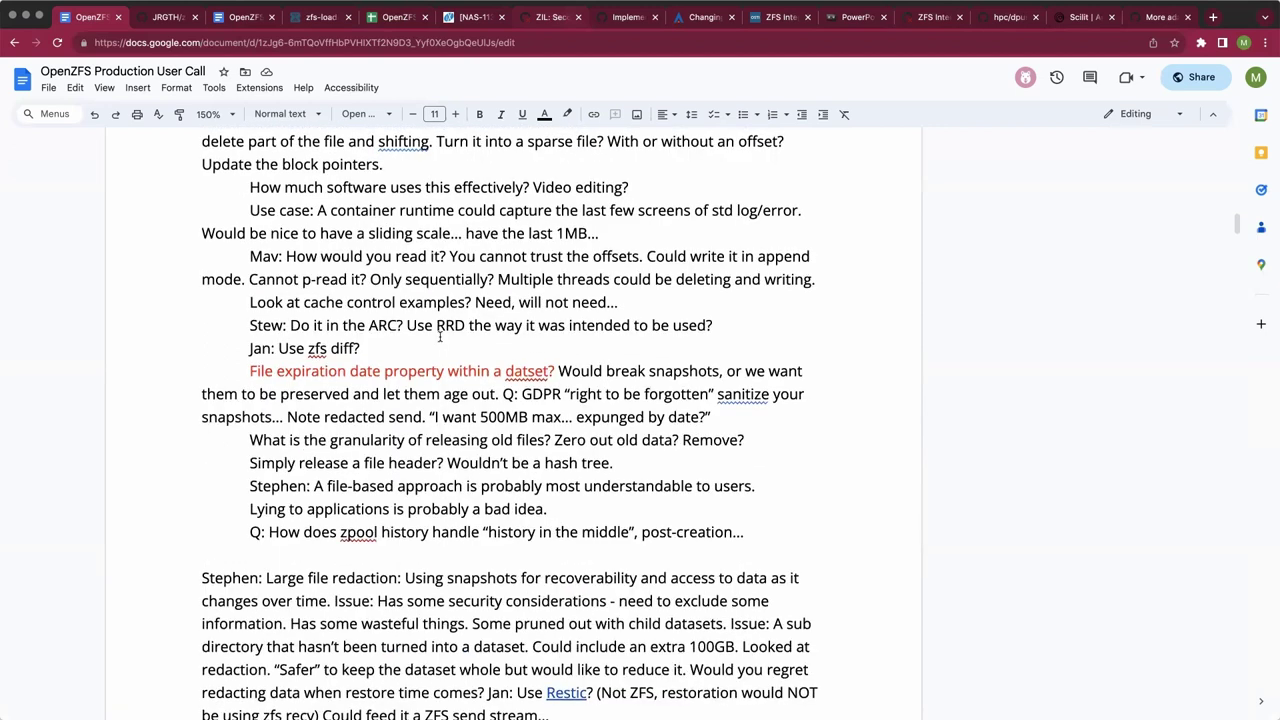
{"action": "scroll", "coordinate": [439, 337], "scroll_direction": "up", "scroll_amount": 6}
{"action": "scroll", "coordinate": [437, 300], "scroll_direction": "up", "scroll_amount": 1}
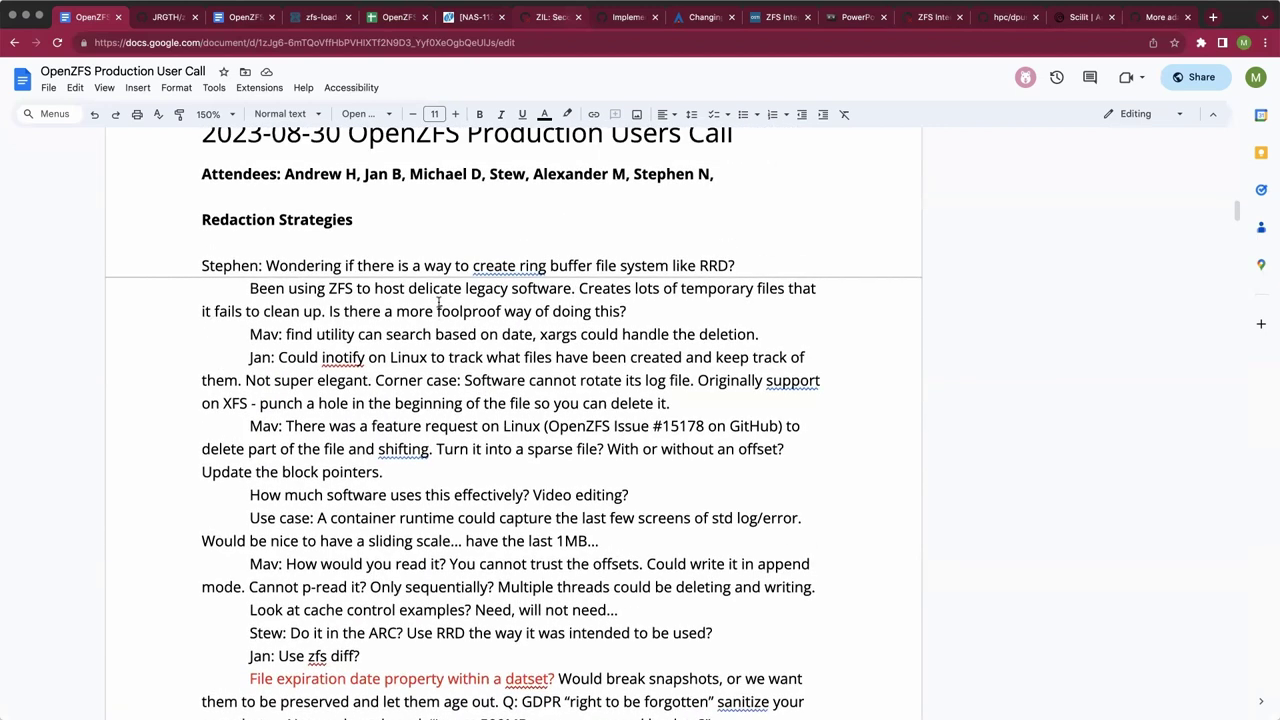
{"action": "double_click", "coordinate": [682, 440]}
{"action": "key", "text": "super+c"}
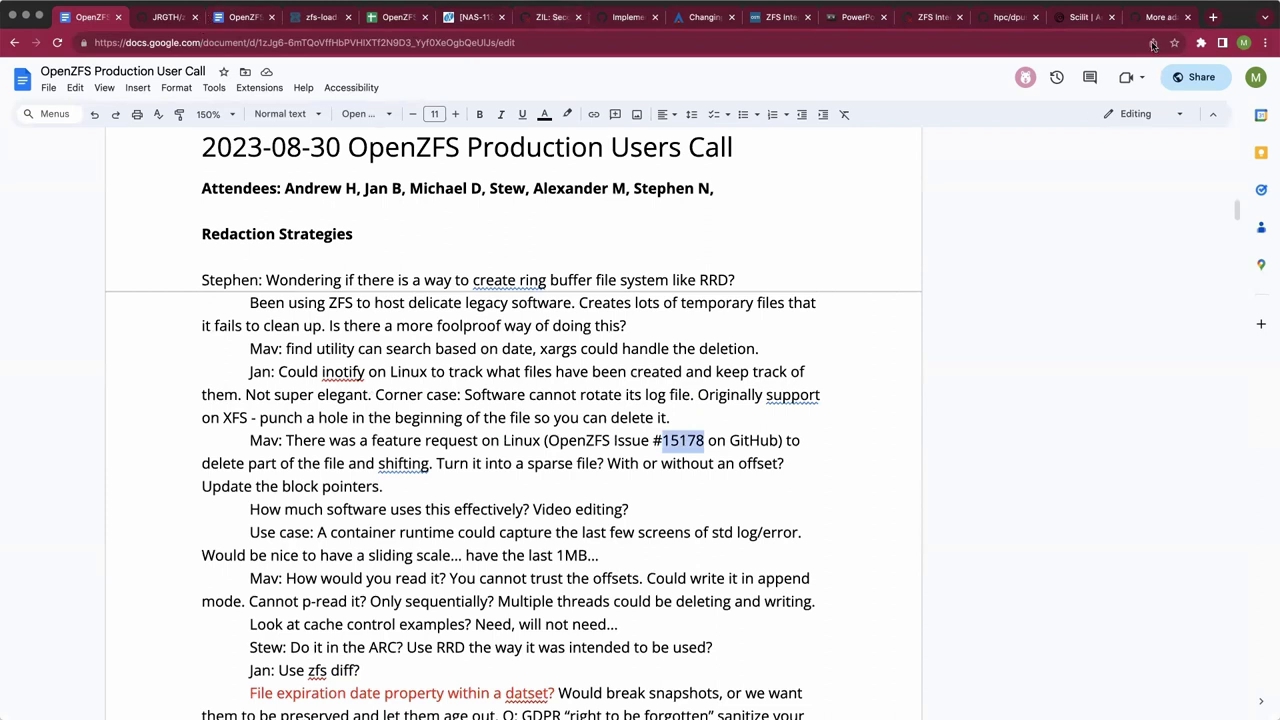
Find issue 15178 in the openzfs/zfs issue list on GitHub and open it.
{"action": "key", "text": "super+9"}
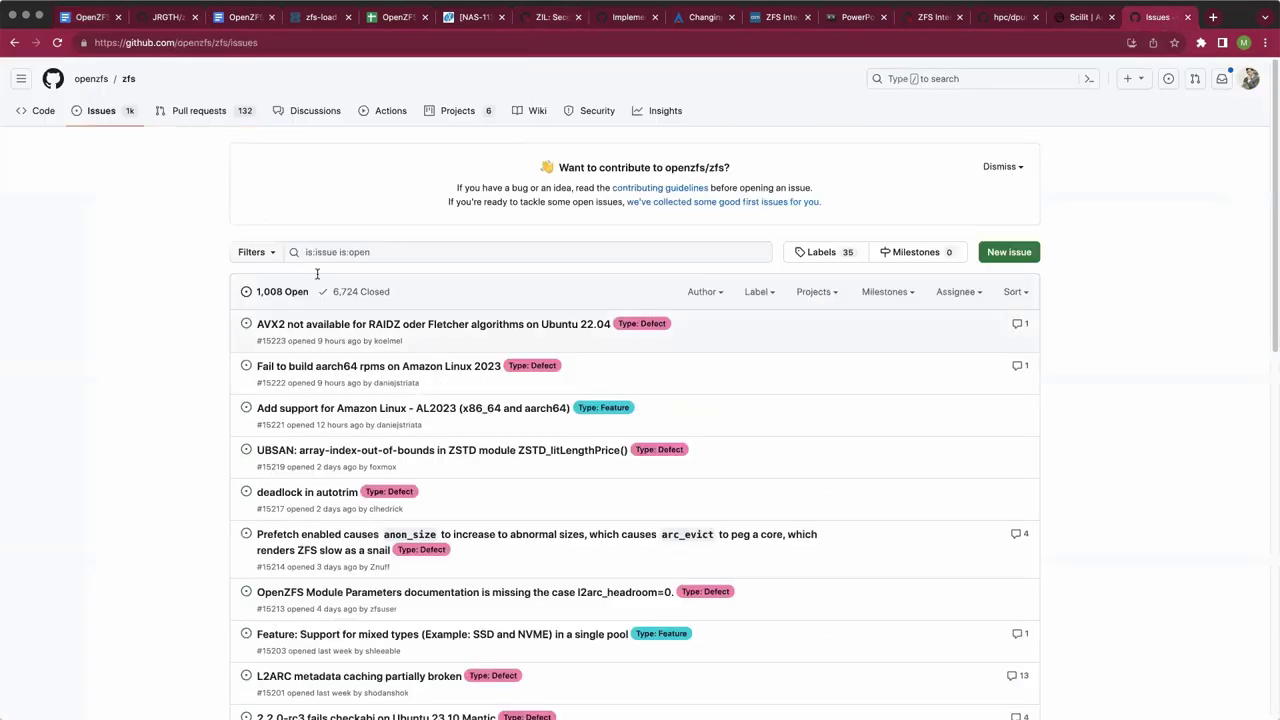
{"action": "key", "text": "super+f"}
{"action": "key", "text": "super+v"}
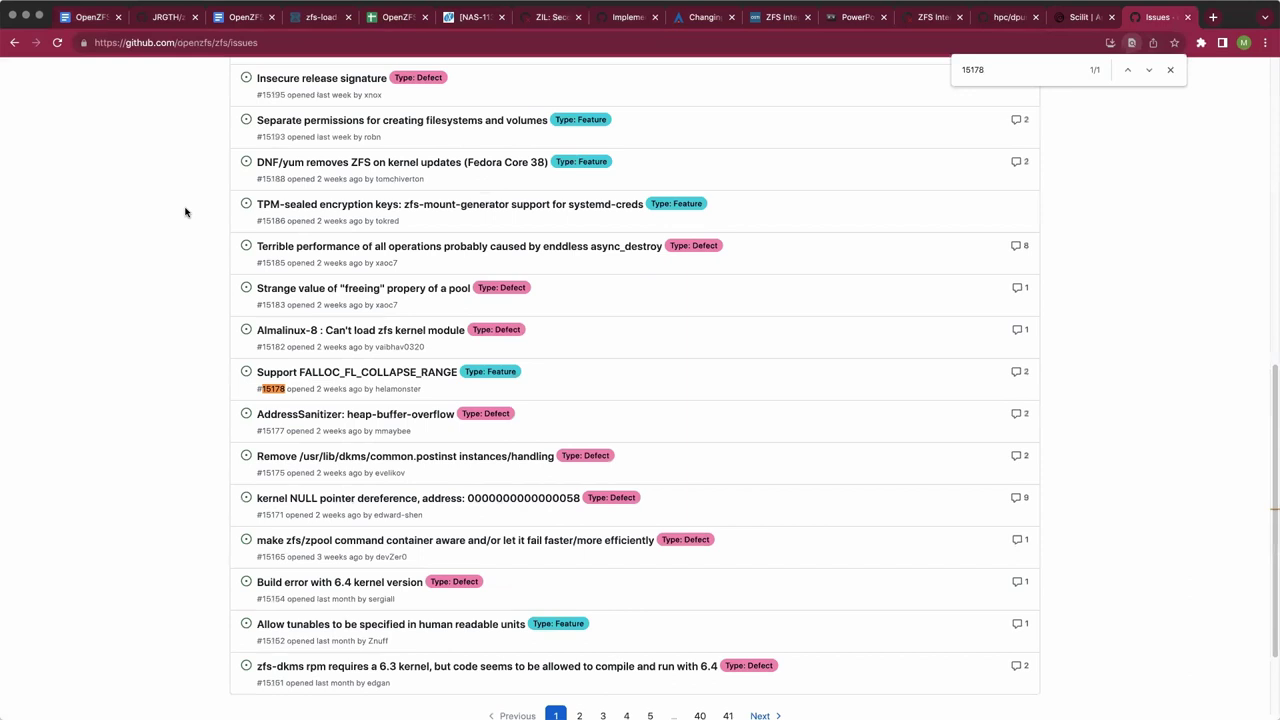
{"action": "left_click", "coordinate": [373, 376]}
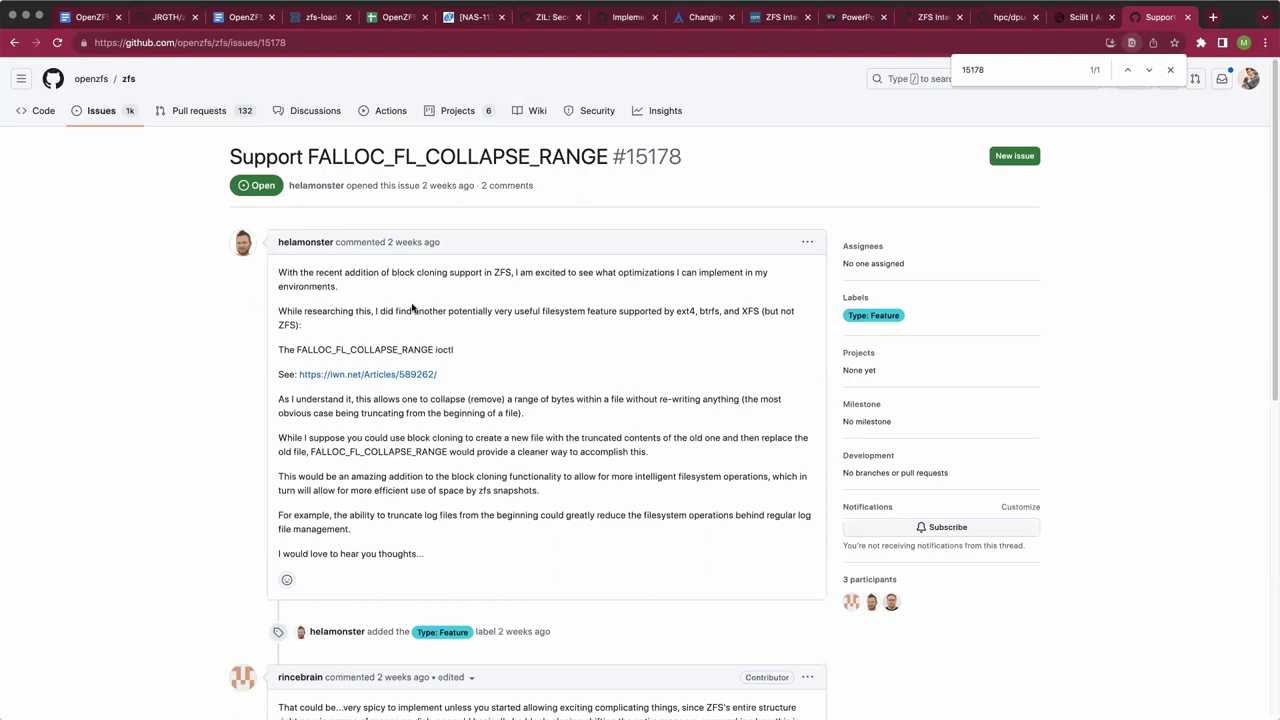
Read the description of the "Support FALLOC_FL_COLLAPSE_RANGE" issue and copy the issue's web address.
{"action": "scroll", "coordinate": [533, 337], "scroll_direction": "down", "scroll_amount": 1}
{"action": "scroll", "coordinate": [533, 337], "scroll_direction": "down", "scroll_amount": 4}
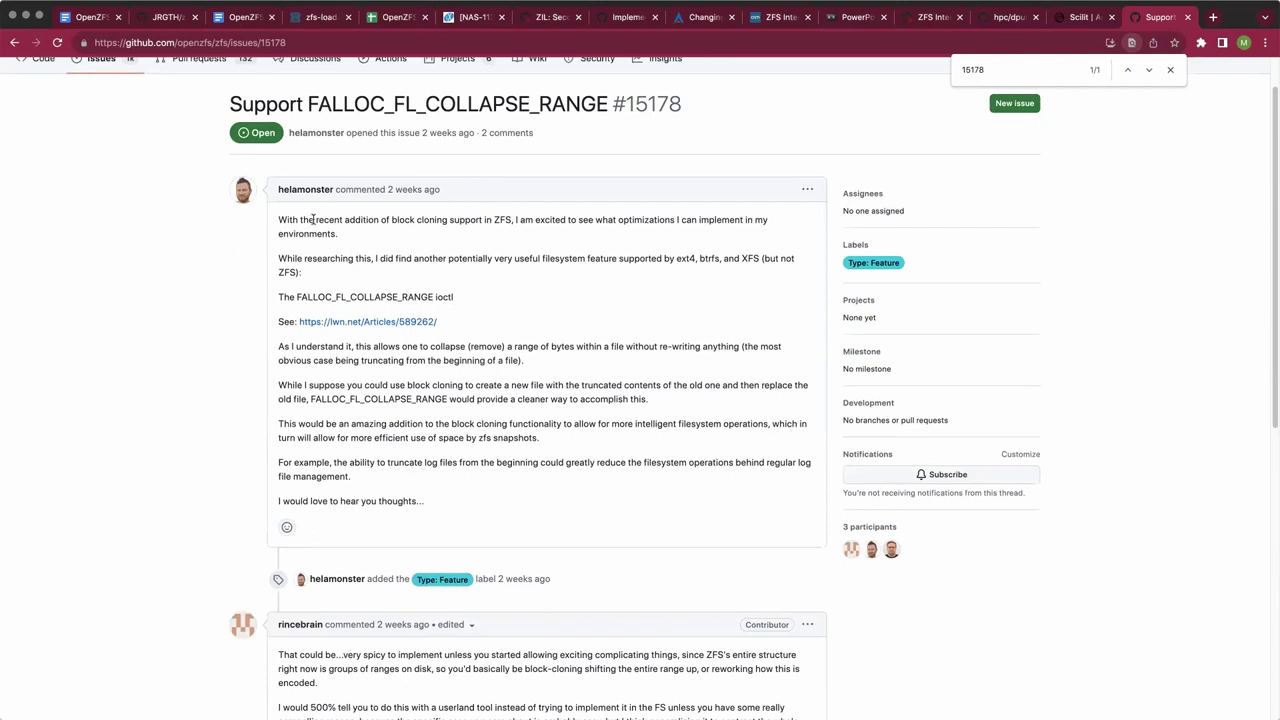
{"action": "scroll", "coordinate": [340, 253], "scroll_direction": "down", "scroll_amount": 1}
{"action": "scroll", "coordinate": [340, 253], "scroll_direction": "down", "scroll_amount": 1}
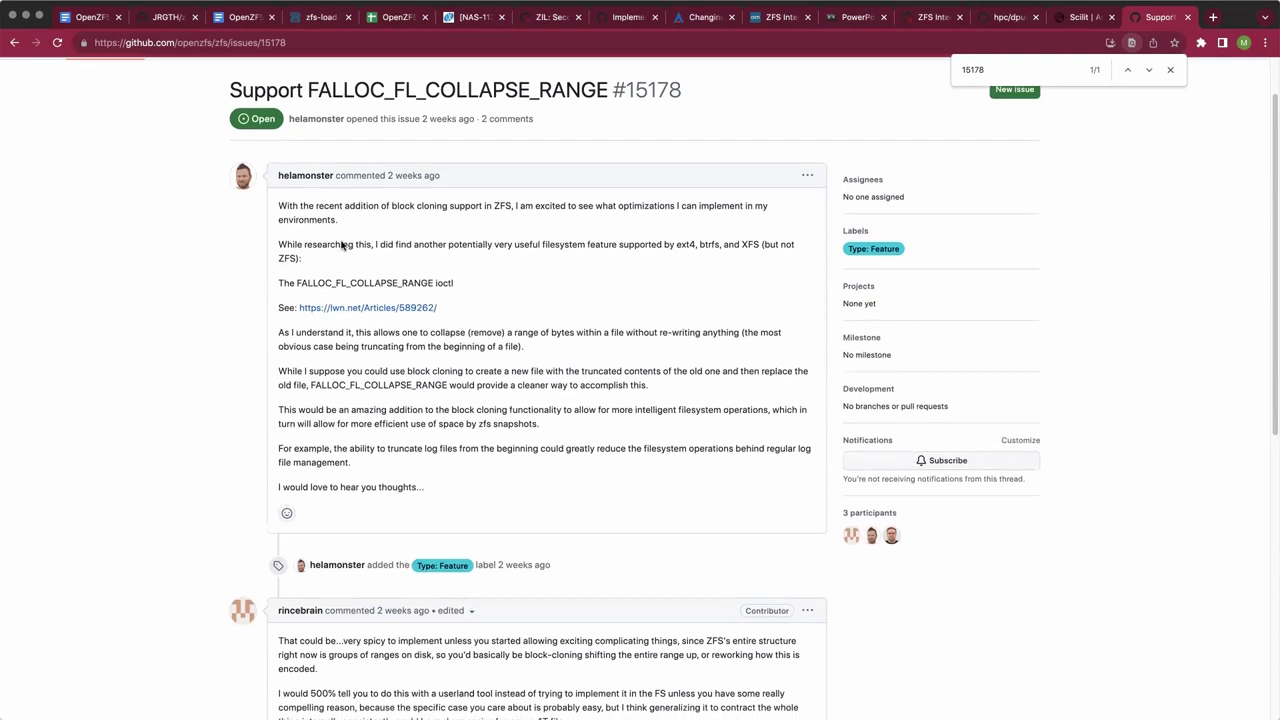
{"action": "left_click", "coordinate": [289, 42]}
{"action": "key", "text": "super+c"}
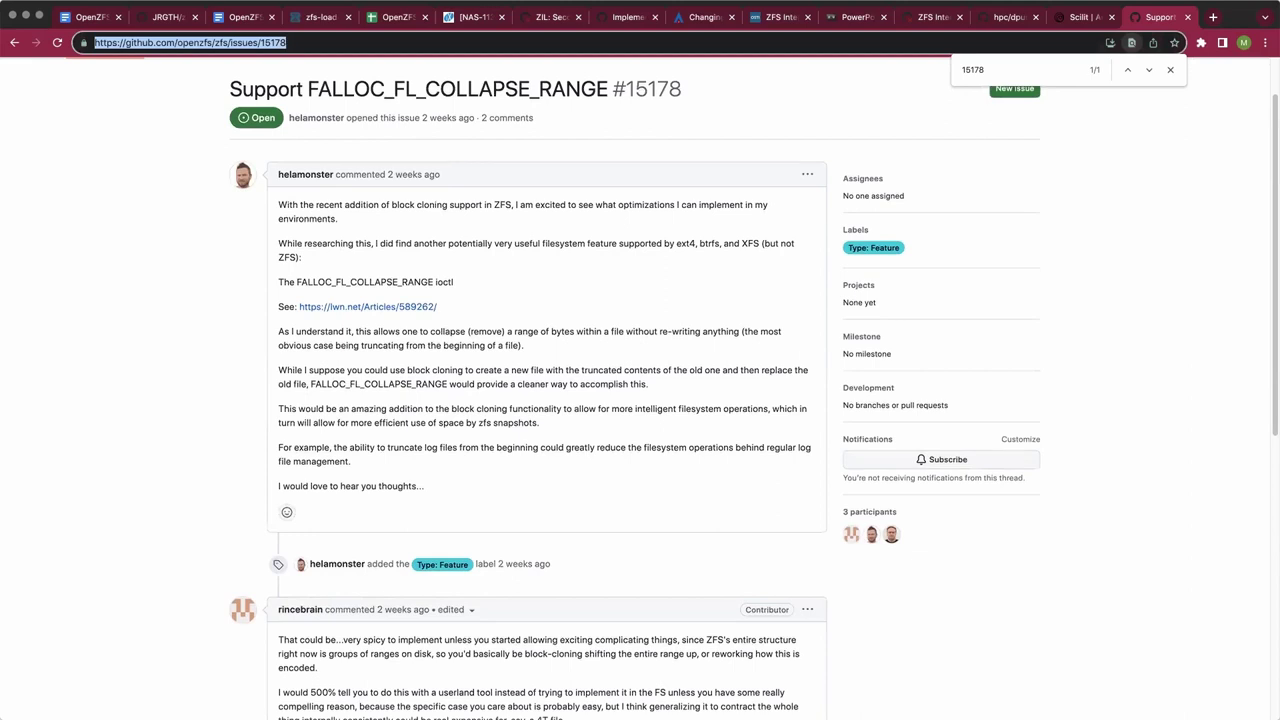
Return to the meeting notes and link the text "OpenZFS Issue #15178" under Redaction Strategies to the copied GitHub issue address.
{"action": "left_click", "coordinate": [242, 170]}
{"action": "double_click", "coordinate": [243, 43]}
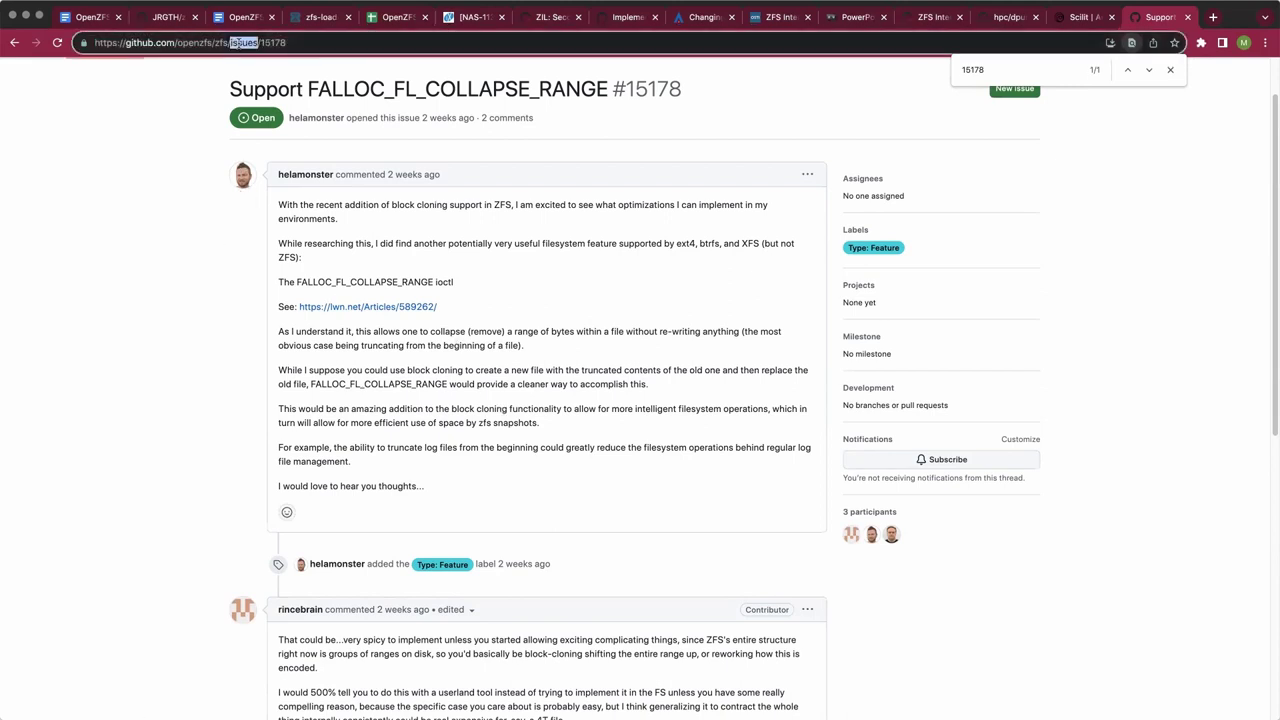
{"action": "left_click", "coordinate": [80, 22]}
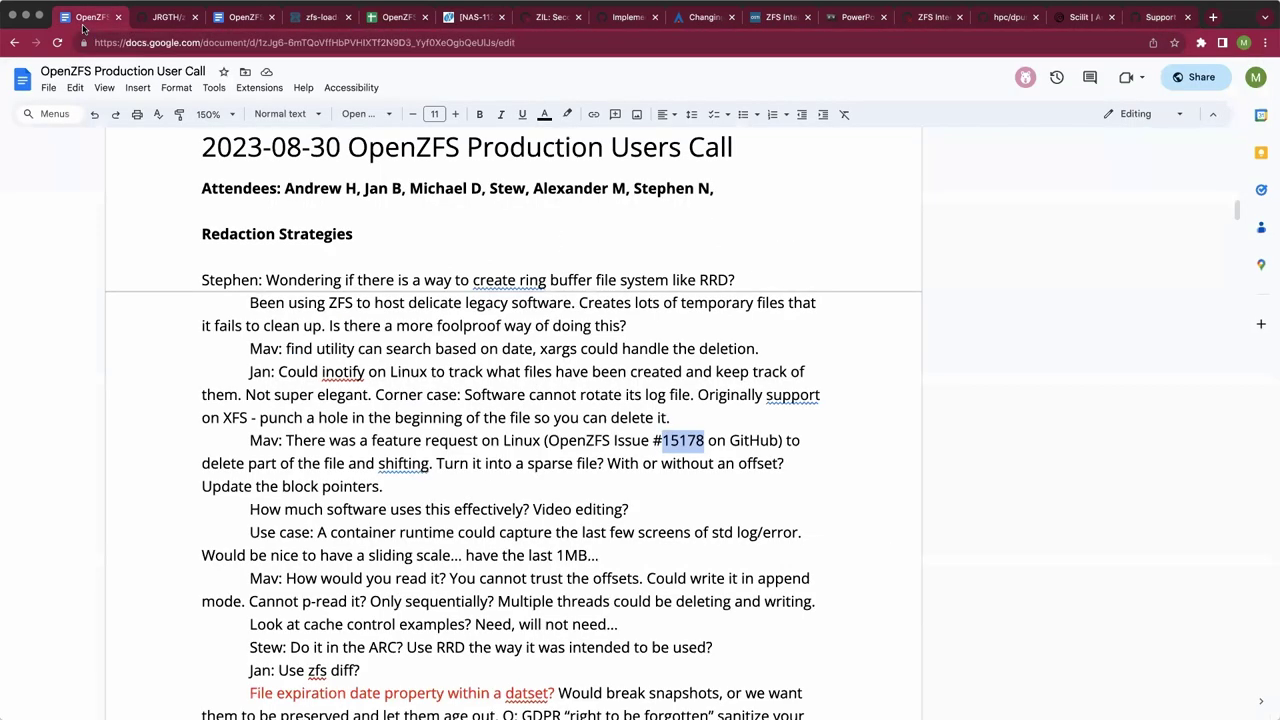
{"action": "left_click", "coordinate": [616, 440]}
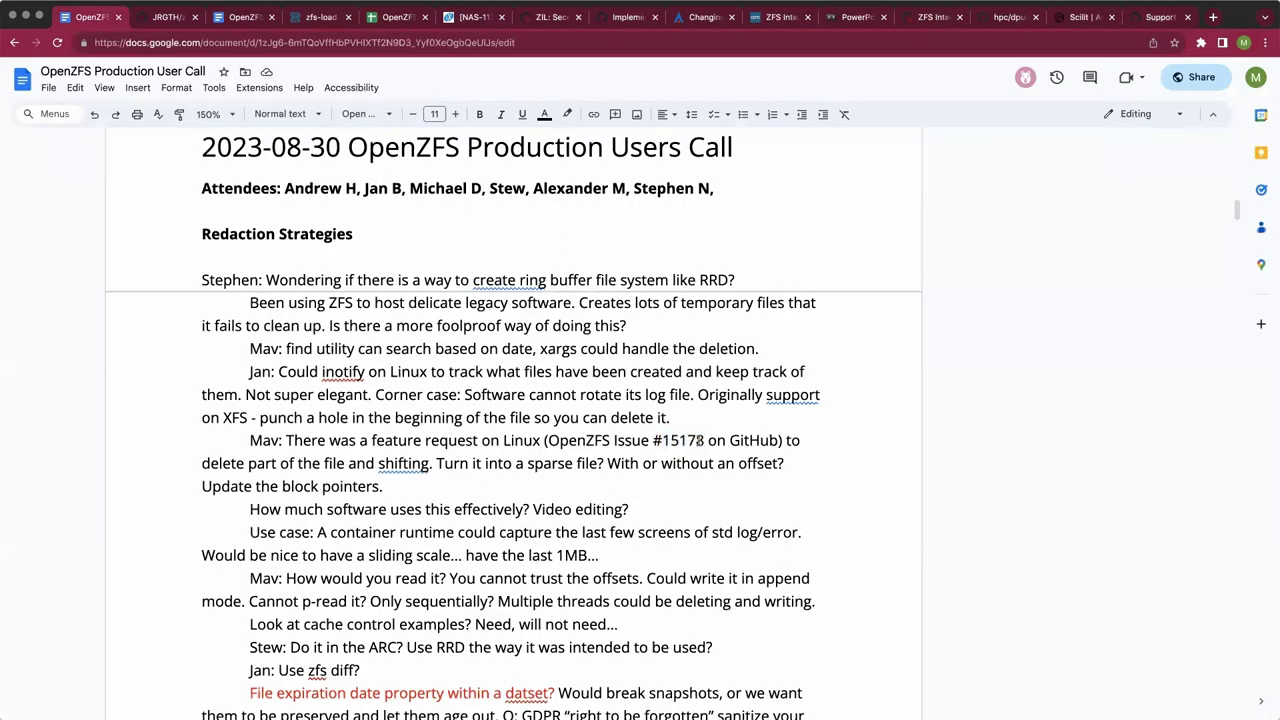
{"action": "left_click", "coordinate": [705, 440]}
{"action": "left_click_drag", "start_coordinate": [705, 440], "coordinate": [549, 441]}
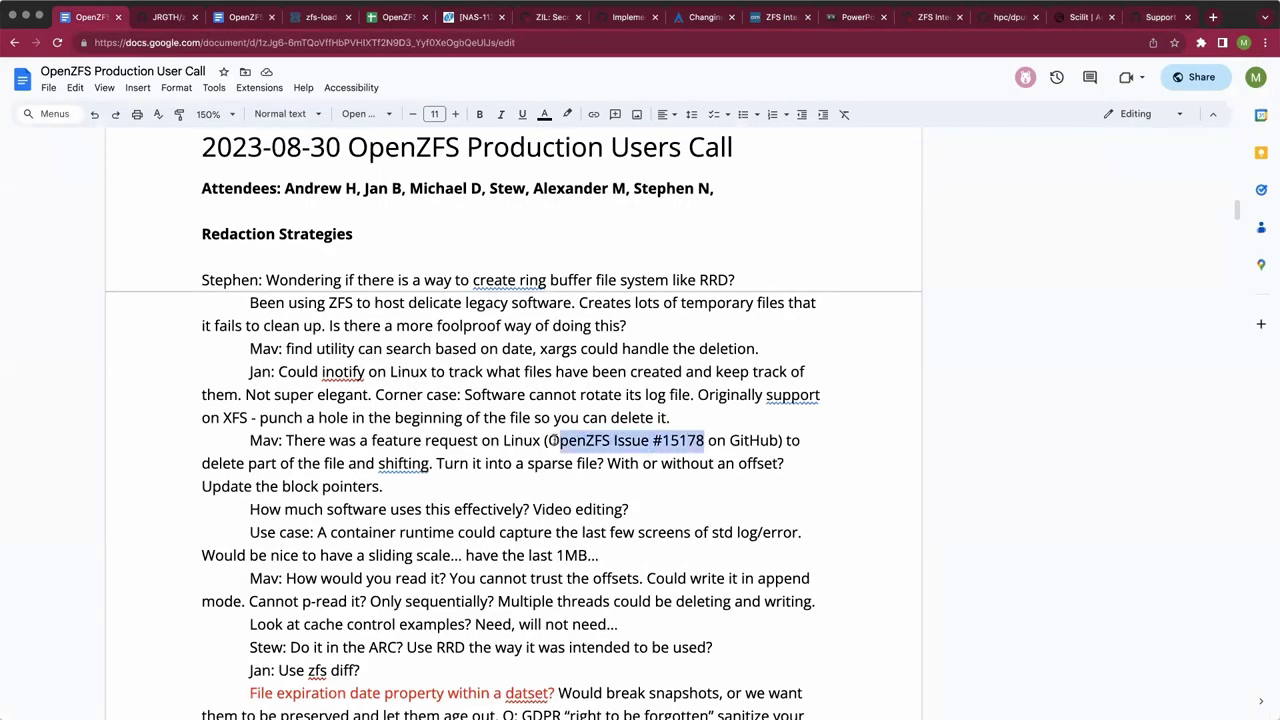
{"action": "key", "text": "super+k"}
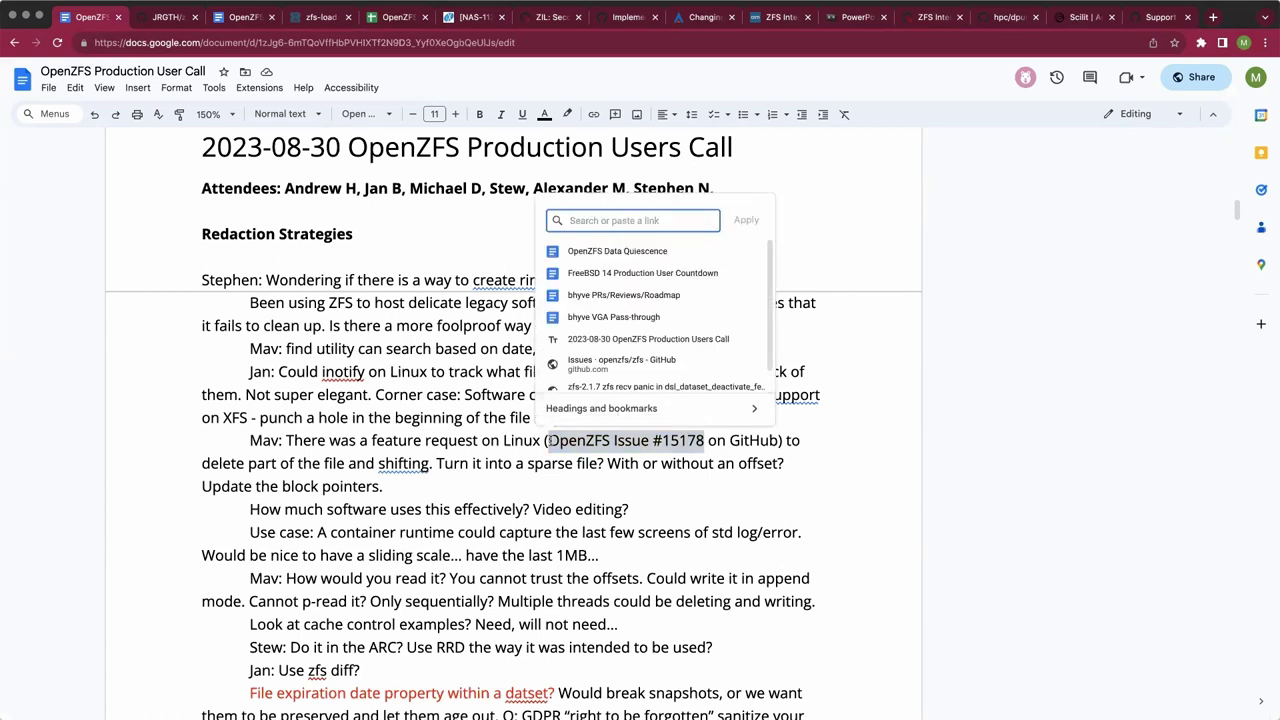
{"action": "type", "text": "1"}
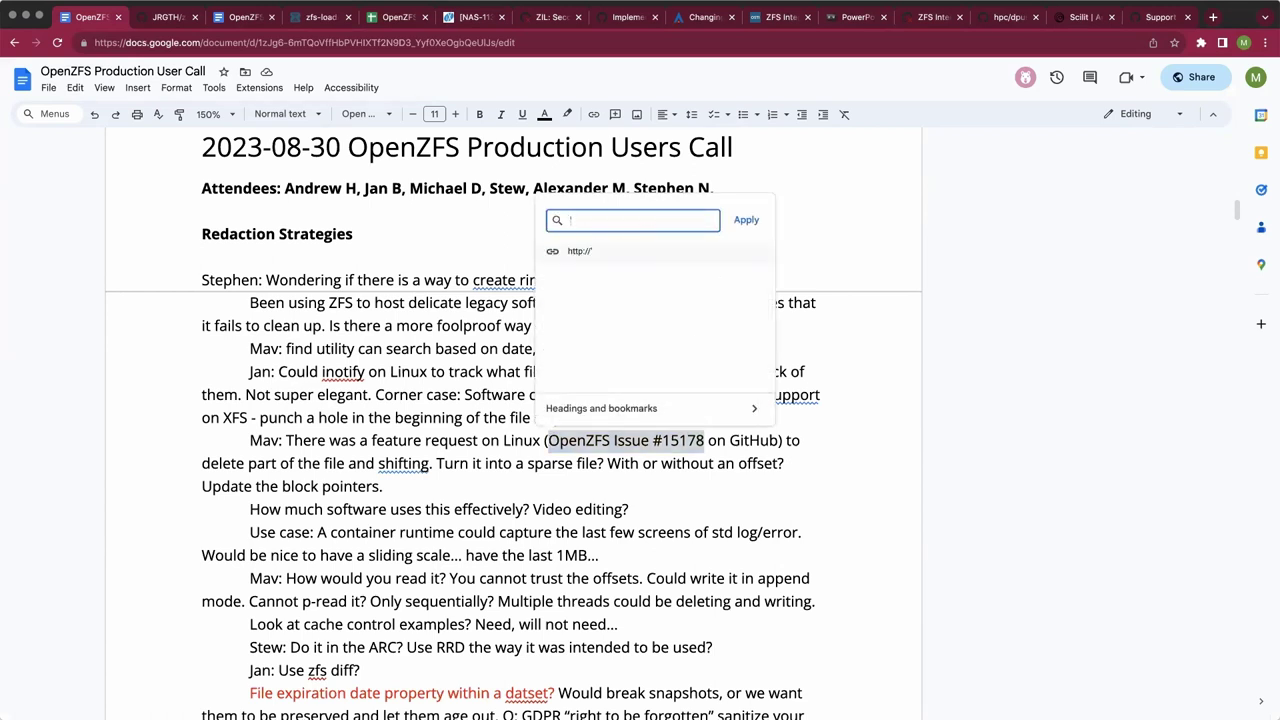
{"action": "key", "text": "BackSpace"}
{"action": "key", "text": "super+v"}
{"action": "key", "text": "Return"}
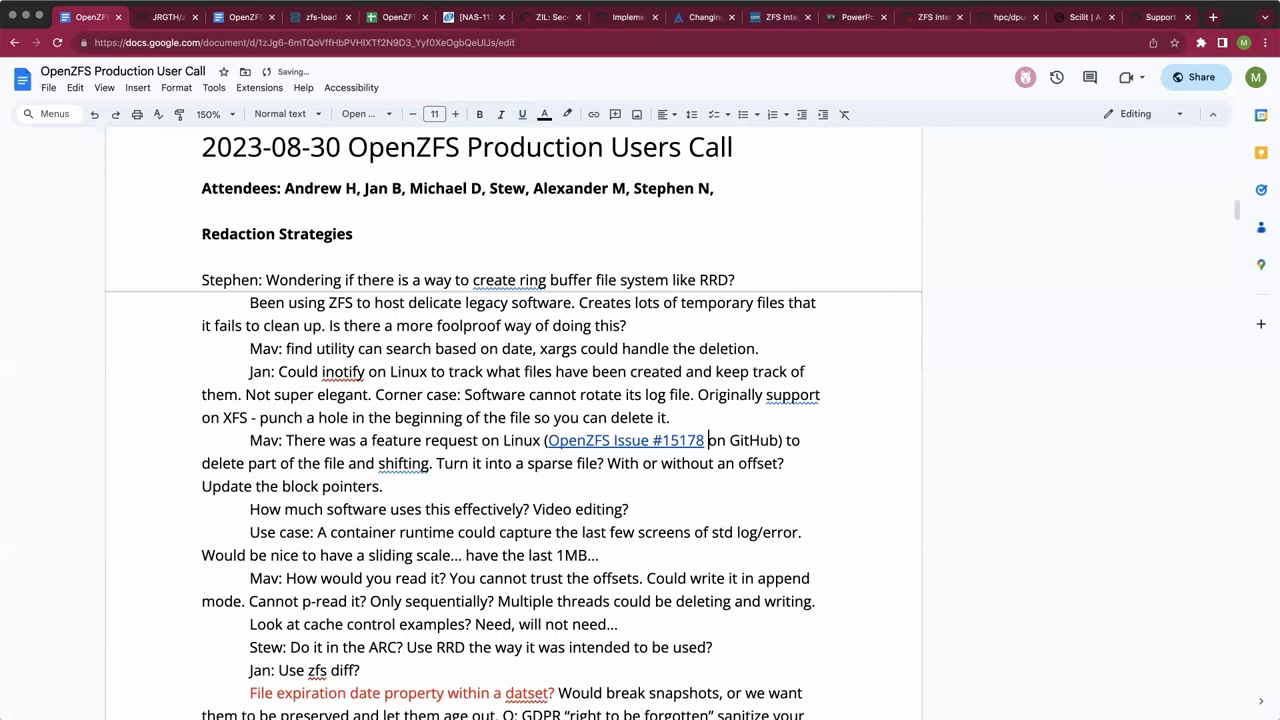
Delete the words "on GitHub" after the linked issue number, keeping the closing parenthesis.
{"action": "key", "text": "shift+Right"}
{"action": "key", "text": "shift+Right"}
{"action": "key", "text": "shift+Right"}
{"action": "key", "text": "shift+Right"}
{"action": "key", "text": "shift+Right"}
{"action": "key", "text": "shift+Right"}
{"action": "key", "text": "shift+Right"}
{"action": "key", "text": "shift+Right"}
{"action": "key", "text": "shift+Right"}
{"action": "key", "text": "shift+Right"}
{"action": "key", "text": "BackSpace"}
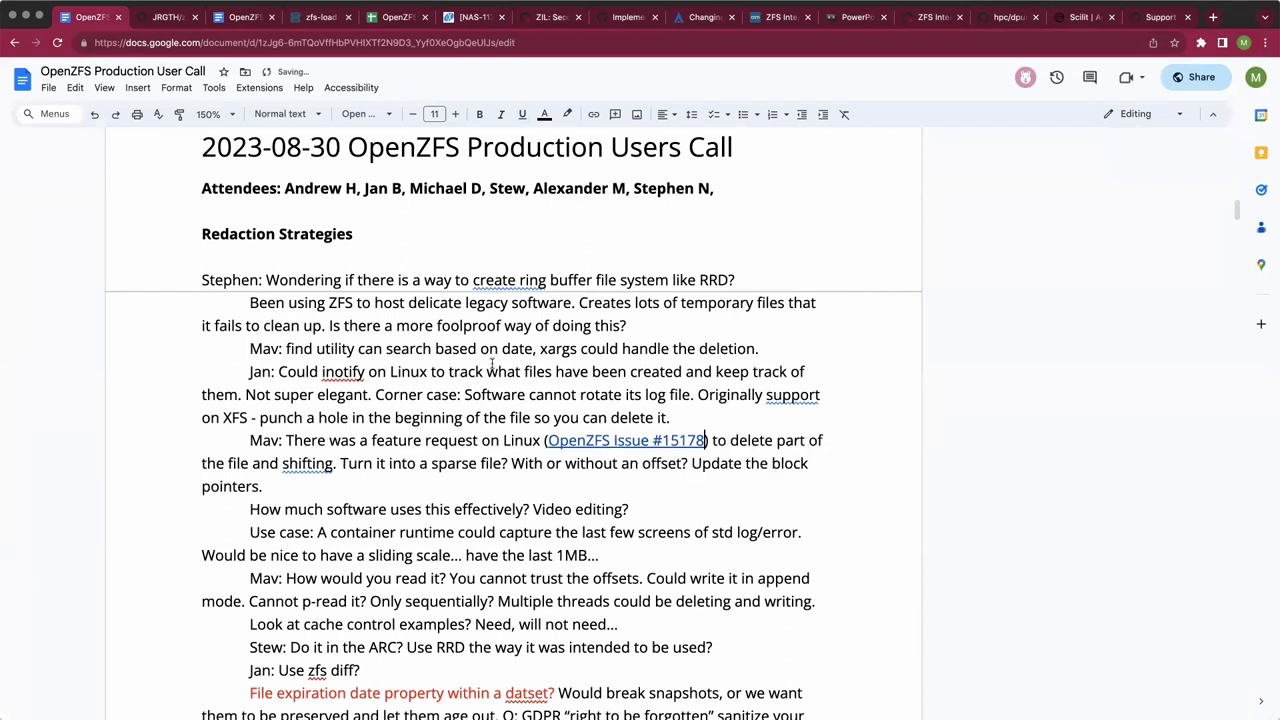
Remove the extra blank lines between "Q: Isolation questions and concerns." and the 2023-08-30 call's Adjournment line, and place the text cursor after "Adjournment:".
{"action": "left_click_drag", "start_coordinate": [487, 371], "coordinate": [497, 371]}
{"action": "scroll", "coordinate": [485, 408], "scroll_direction": "down", "scroll_amount": 2}
{"action": "scroll", "coordinate": [485, 408], "scroll_direction": "down", "scroll_amount": 1}
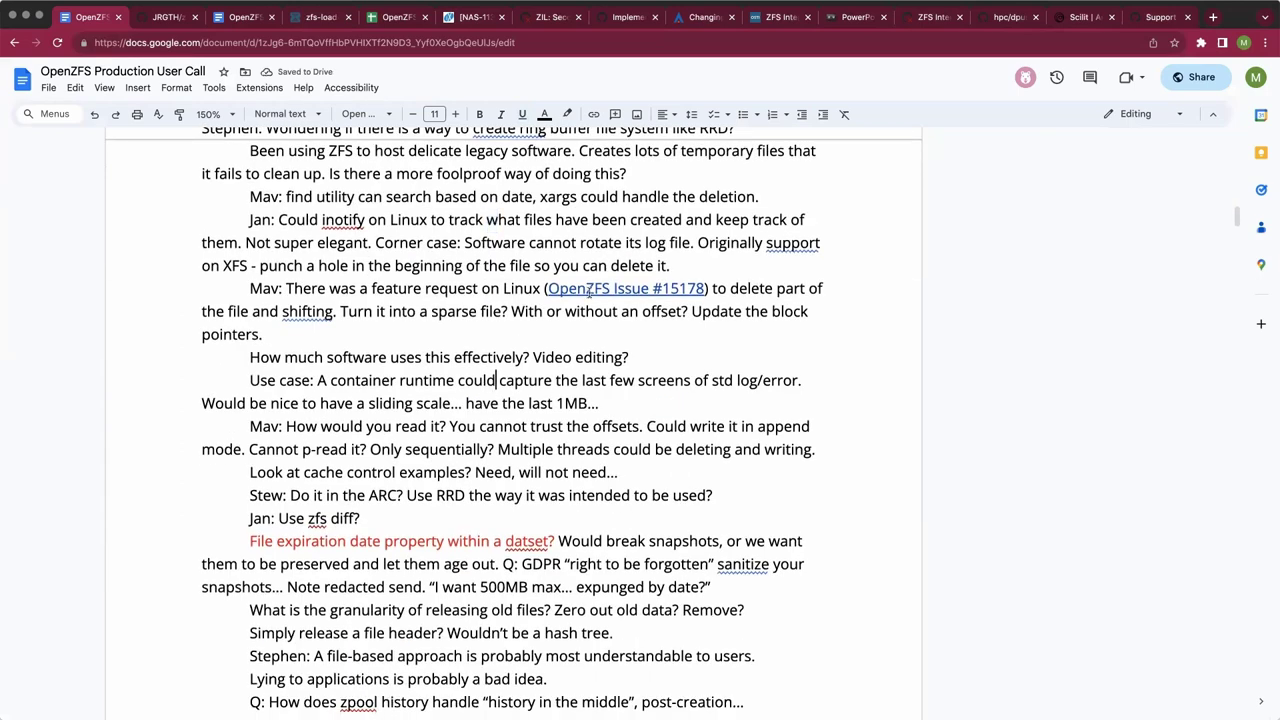
{"action": "scroll", "coordinate": [593, 290], "scroll_direction": "down", "scroll_amount": 5}
{"action": "scroll", "coordinate": [596, 288], "scroll_direction": "down", "scroll_amount": 18}
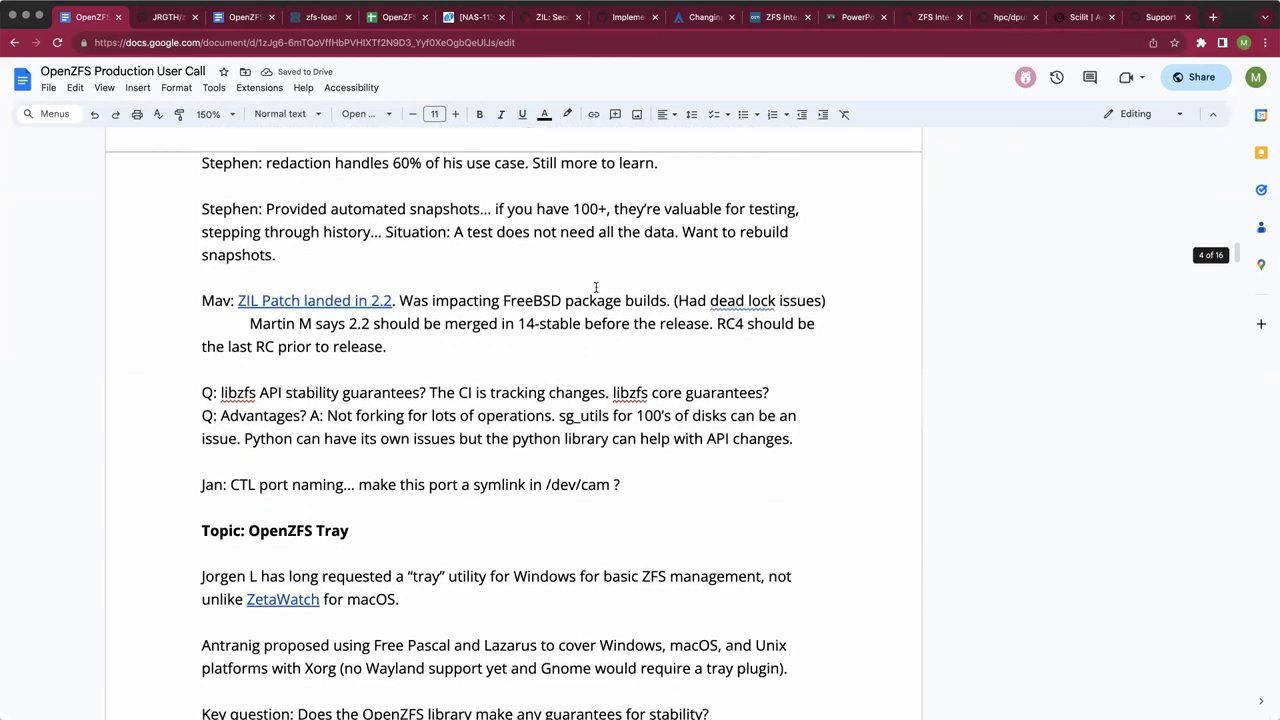
{"action": "scroll", "coordinate": [596, 288], "scroll_direction": "down", "scroll_amount": 20}
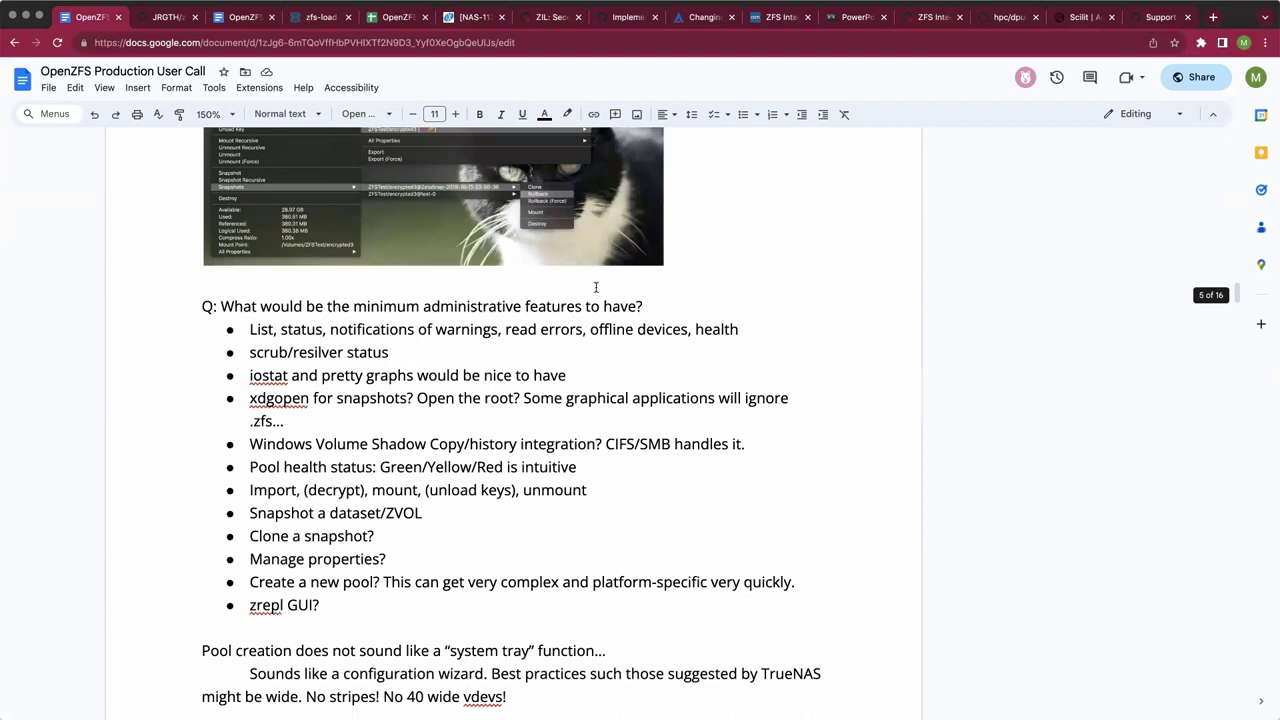
{"action": "scroll", "coordinate": [595, 287], "scroll_direction": "down", "scroll_amount": 2}
{"action": "scroll", "coordinate": [594, 286], "scroll_direction": "up", "scroll_amount": 5}
{"action": "left_click", "coordinate": [529, 418]}
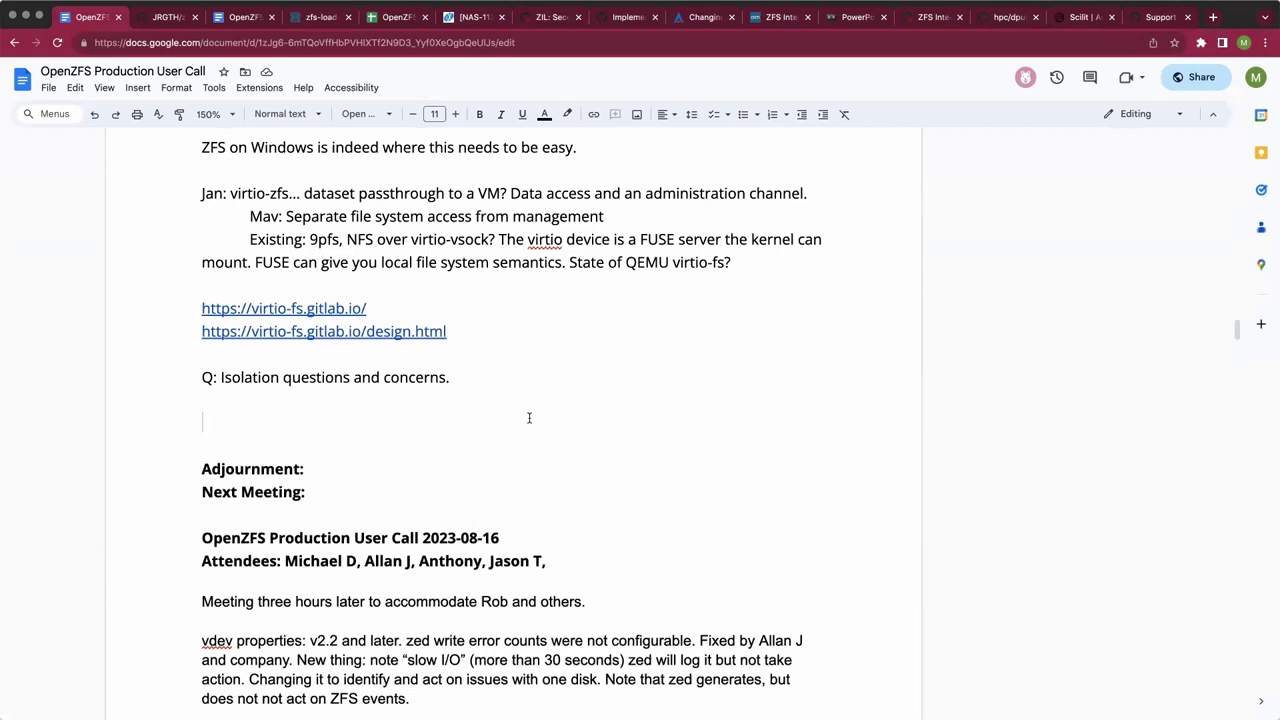
{"action": "key", "text": "Down"}
{"action": "key", "text": "BackSpace"}
{"action": "key", "text": "BackSpace"}
{"action": "key", "text": "Down"}
{"action": "key", "text": "End"}
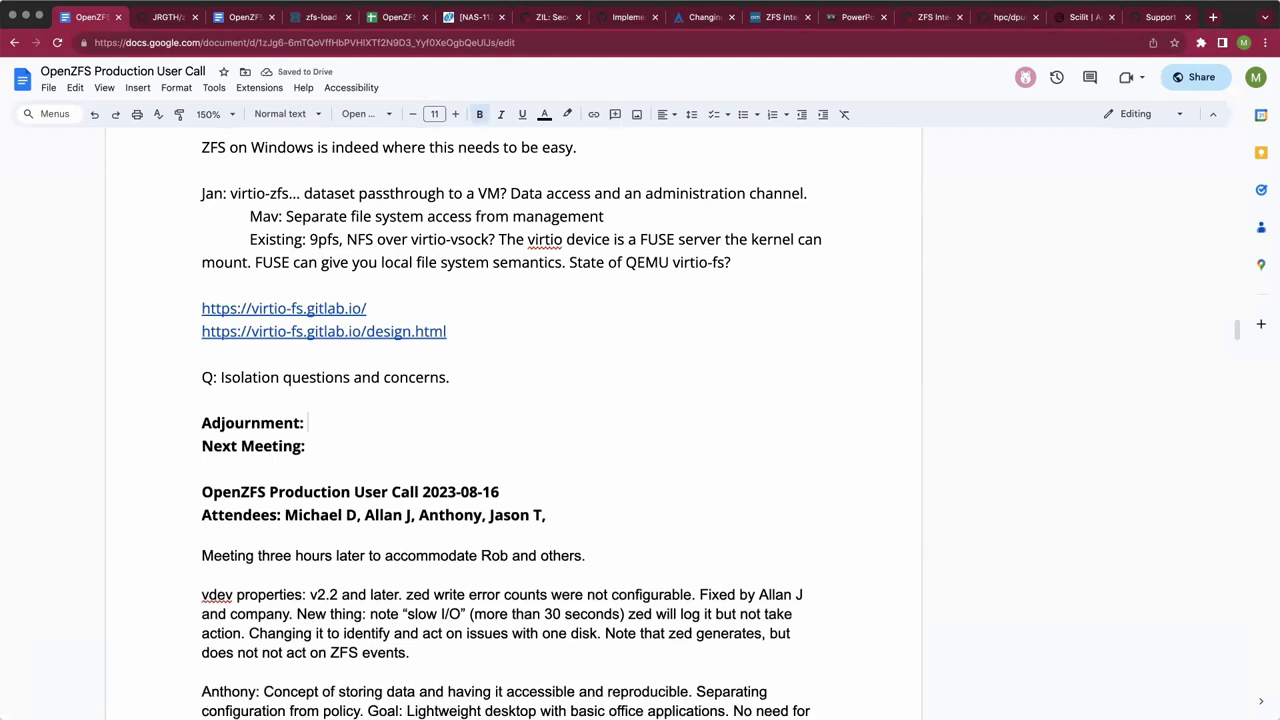